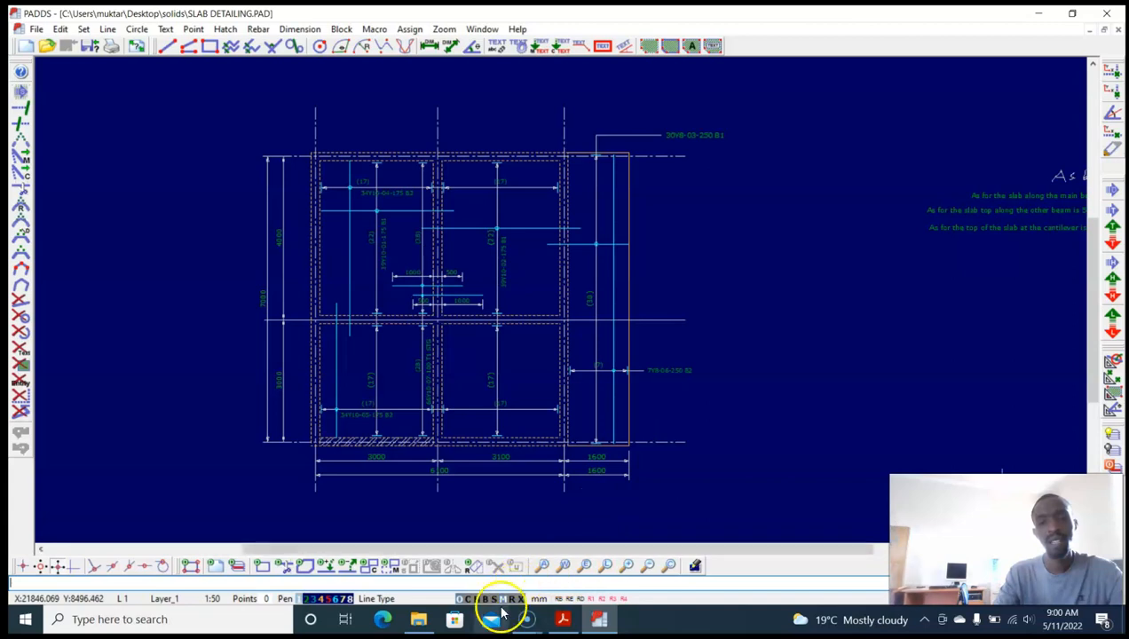
# Step: Show the bending schedule to review the slab's bar list, and hide it again
pyautogui.click(496, 600)
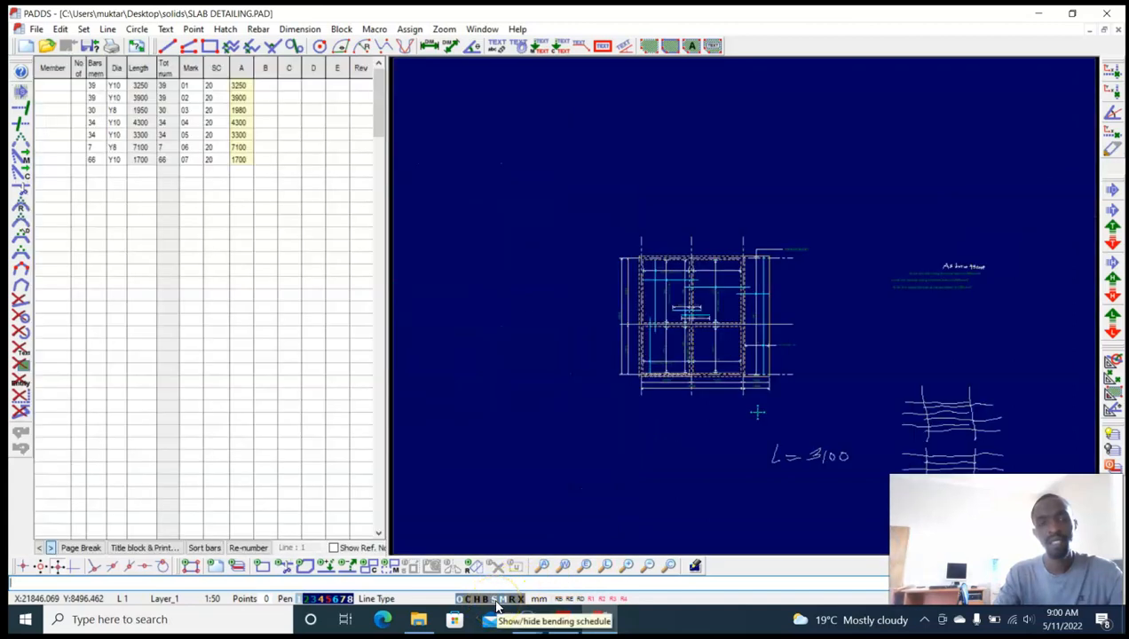
pyautogui.click(497, 601)
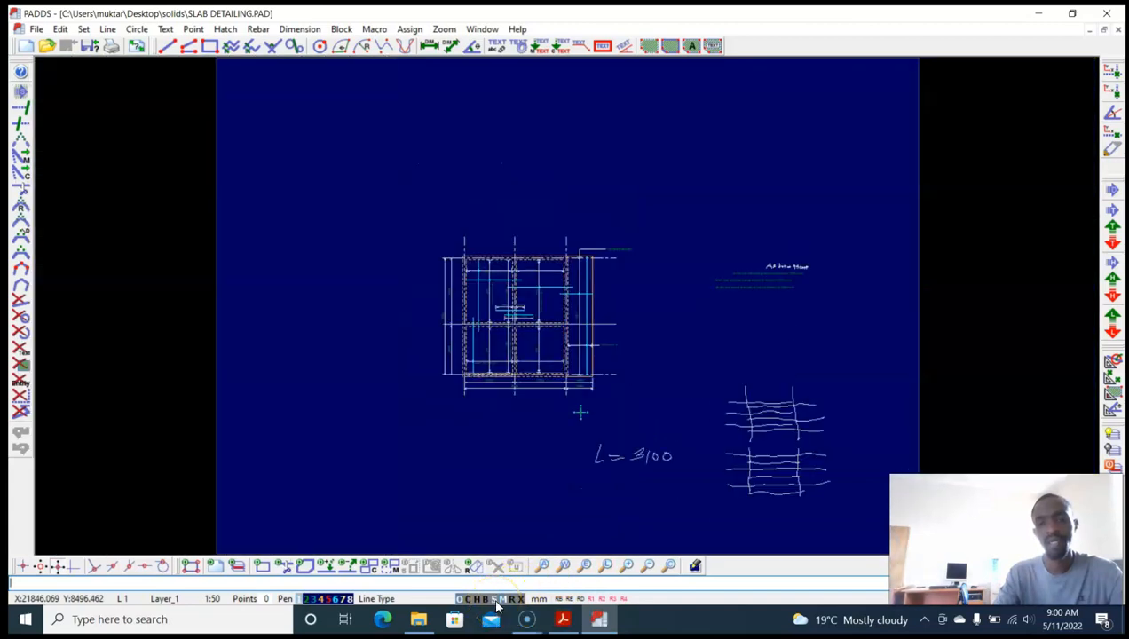
pyautogui.click(497, 600)
pyautogui.click(497, 600)
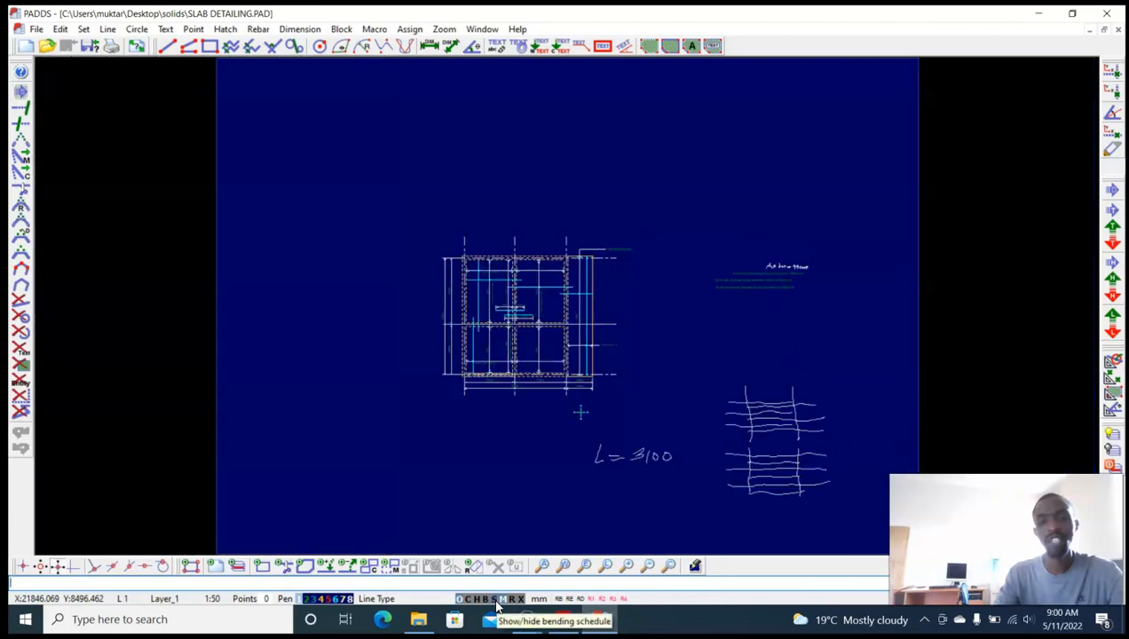
pyautogui.click(497, 601)
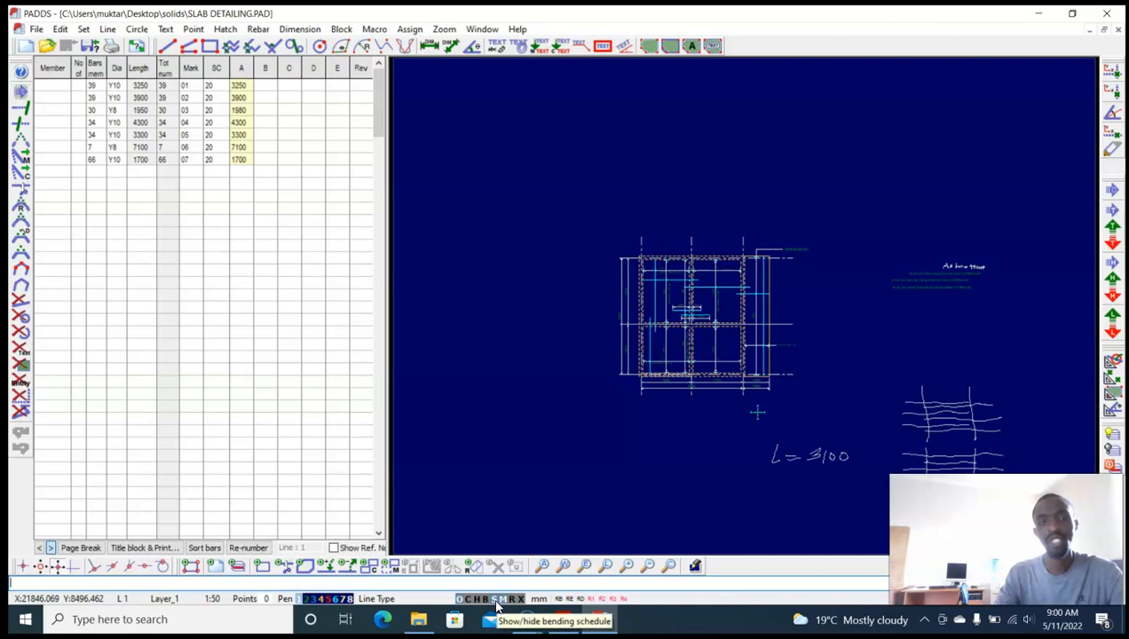
pyautogui.click(497, 601)
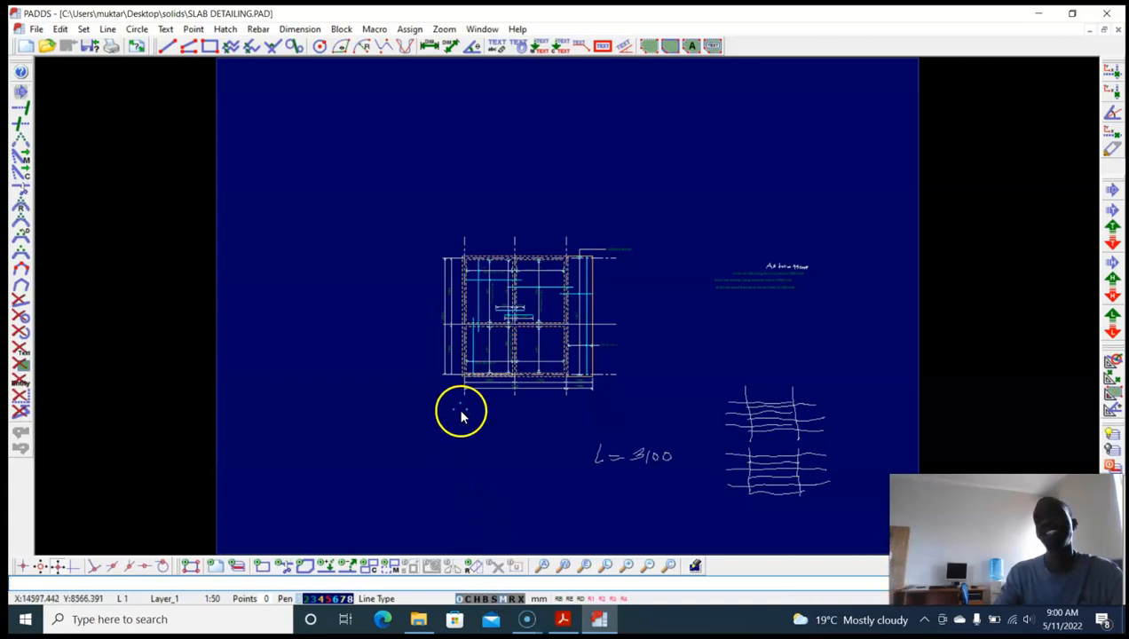
# Step: Examine the slab plan's reinforcement up close, down to the 34Y10-05-175 B2 bar and its range marker in the hatched-edge panel
pyautogui.scroll(2, 524, 301)
pyautogui.moveTo(614, 245); pyautogui.dragTo(565, 220, button='middle')
pyautogui.scroll(2, 565, 219)
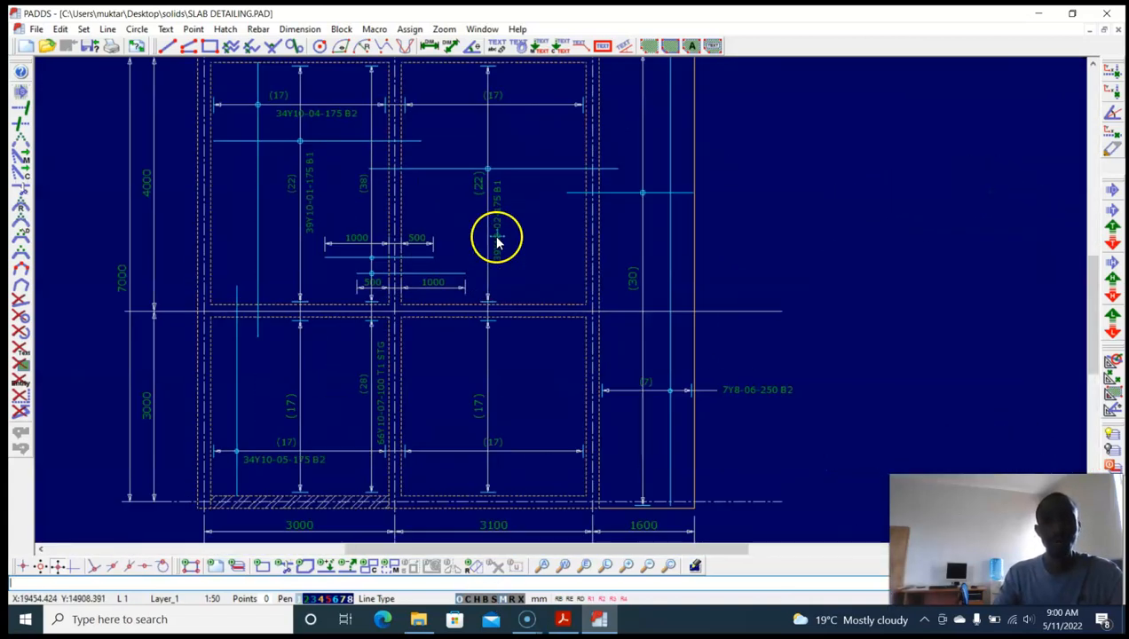
pyautogui.moveTo(487, 247); pyautogui.dragTo(518, 255, button='middle')
pyautogui.scroll(-2, 532, 196)
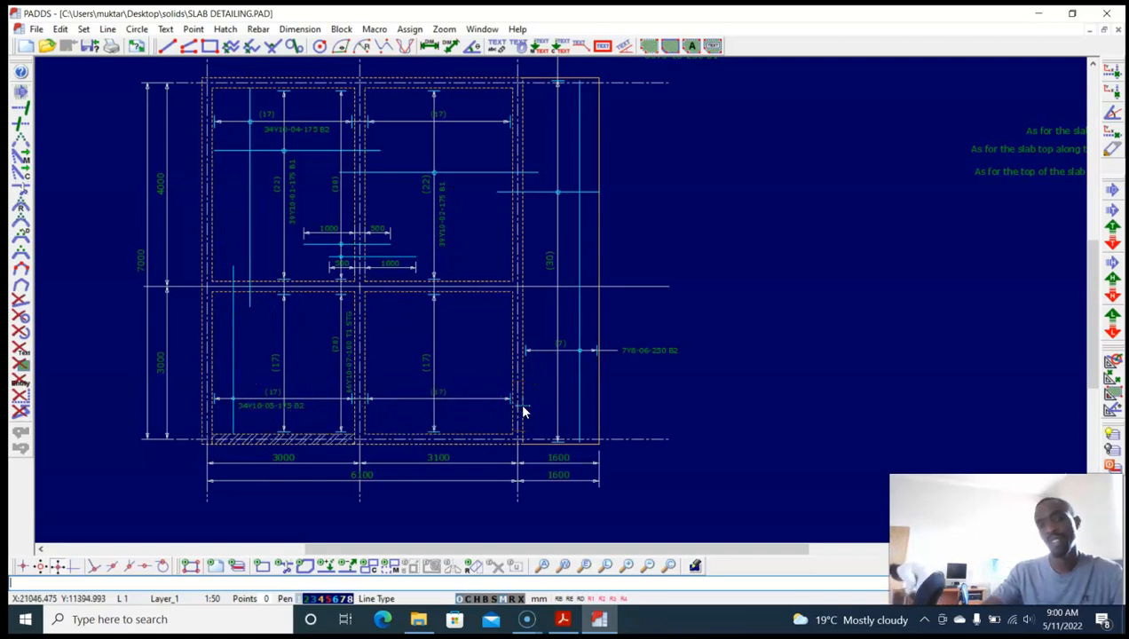
pyautogui.click(363, 406)
pyautogui.scroll(4, 363, 407)
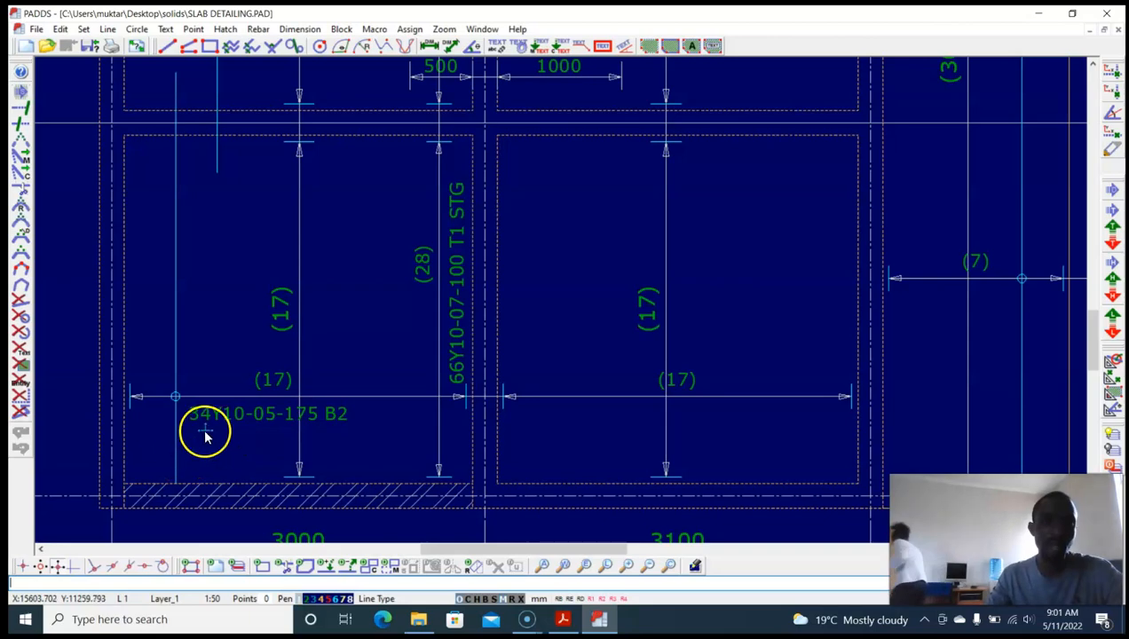
pyautogui.scroll(2, 191, 401)
pyautogui.scroll(5, 191, 401)
pyautogui.scroll(-5, 275, 303)
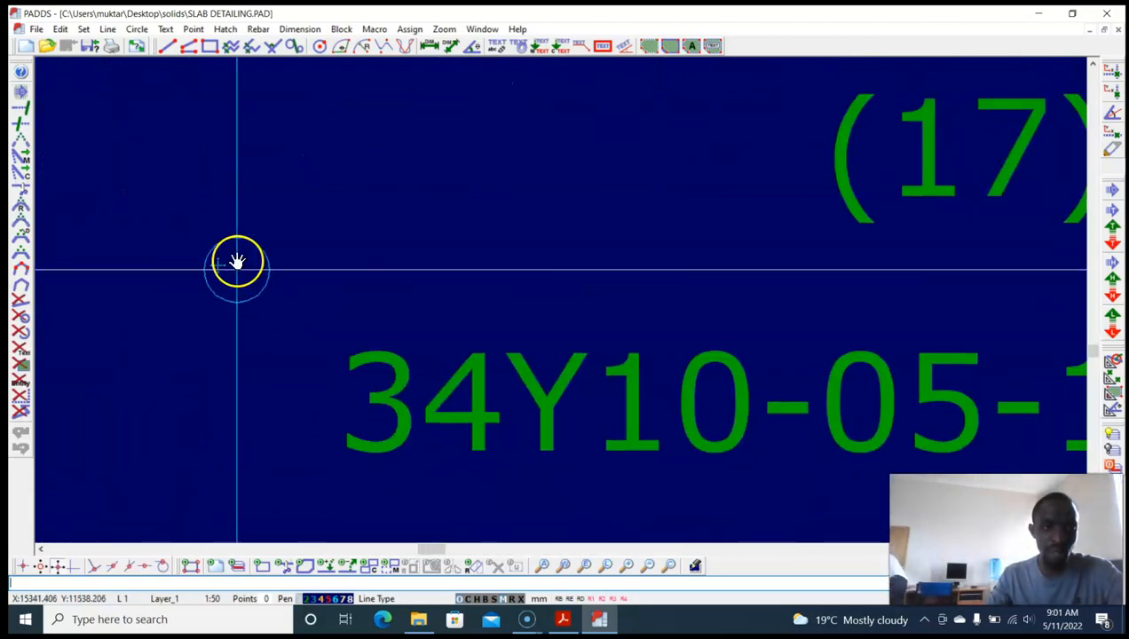
pyautogui.scroll(4, 322, 244)
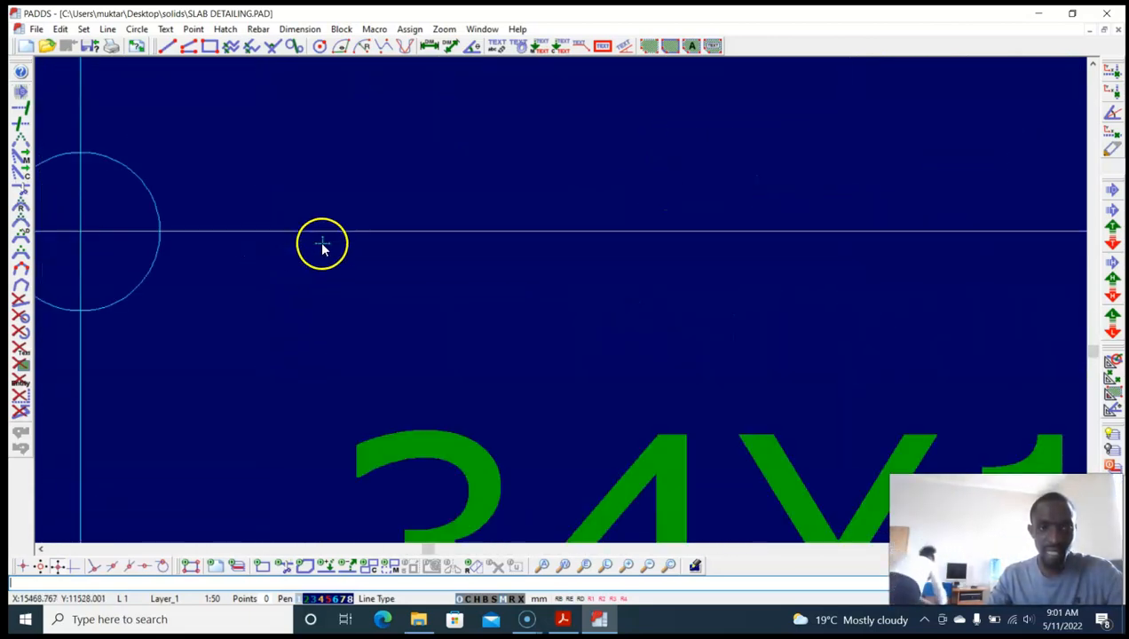
pyautogui.moveTo(207, 241); pyautogui.dragTo(349, 252, button='middle')
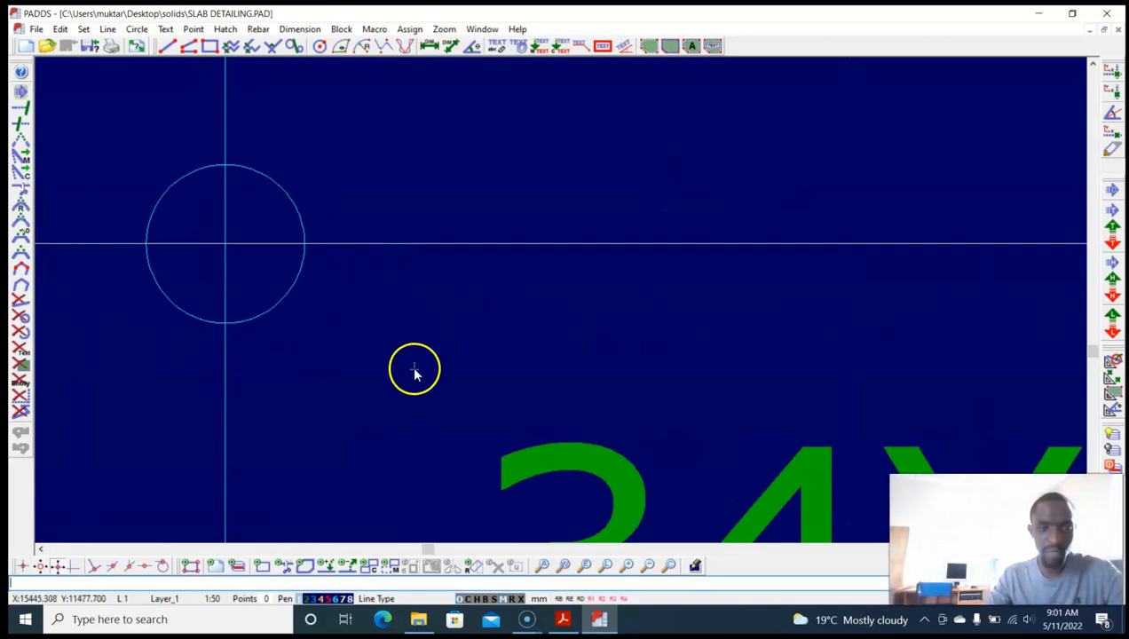
# Step: Turn on the display of line widths and inspect the reinforcement bars in the hatched-edge panel
pyautogui.click(376, 599)
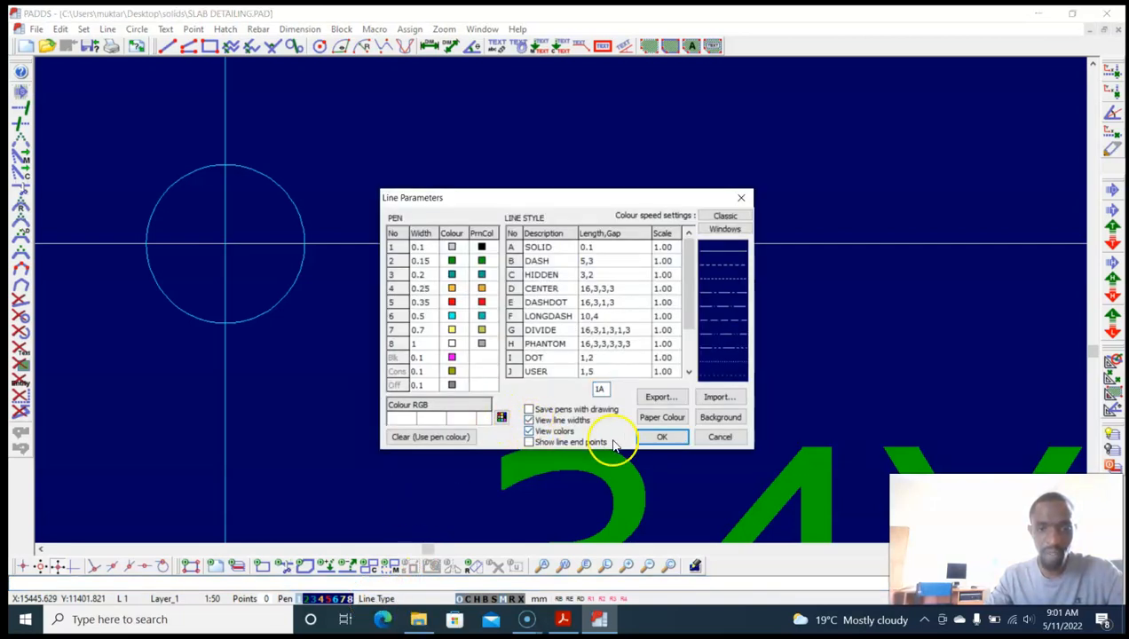
pyautogui.click(662, 443)
pyautogui.scroll(-4, 390, 306)
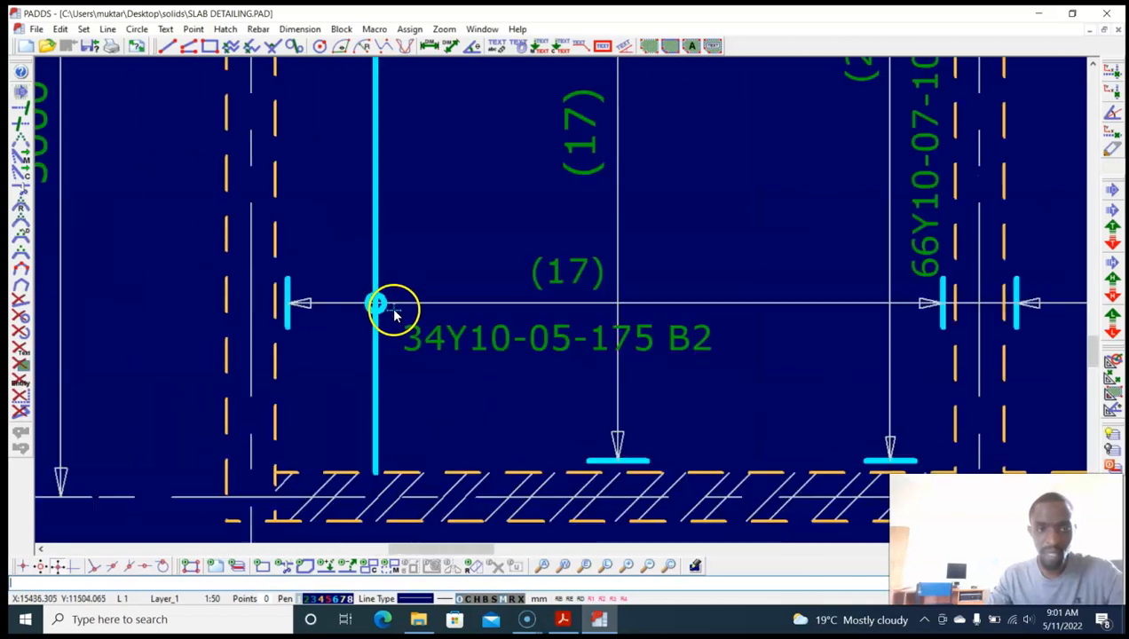
pyautogui.moveTo(441, 337); pyautogui.dragTo(411, 322, button='middle')
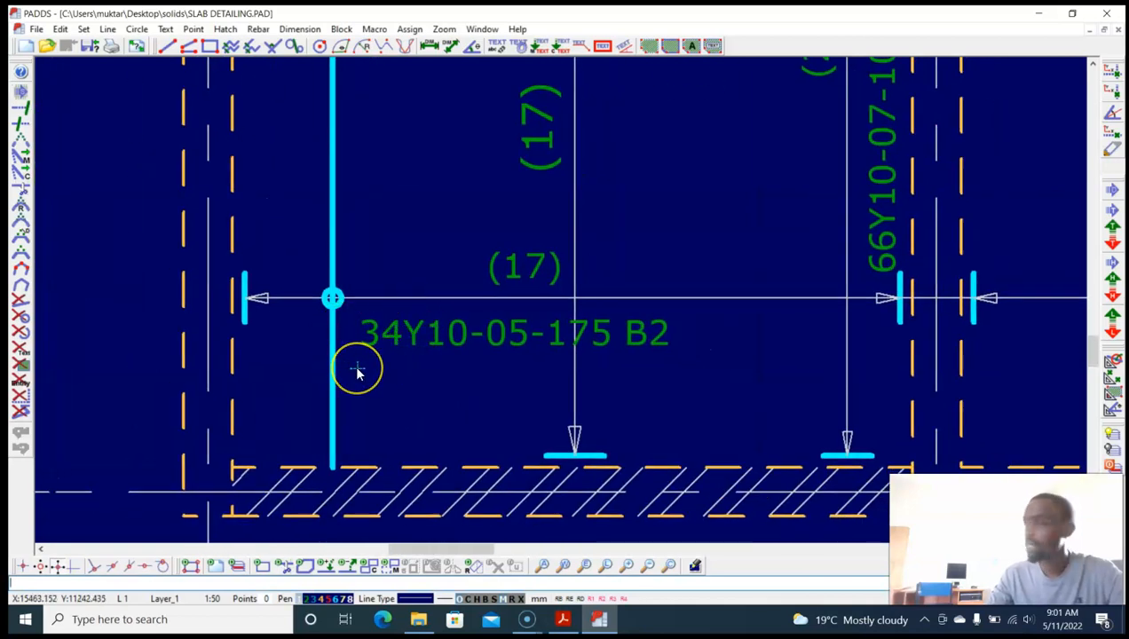
pyautogui.scroll(-3, 356, 377)
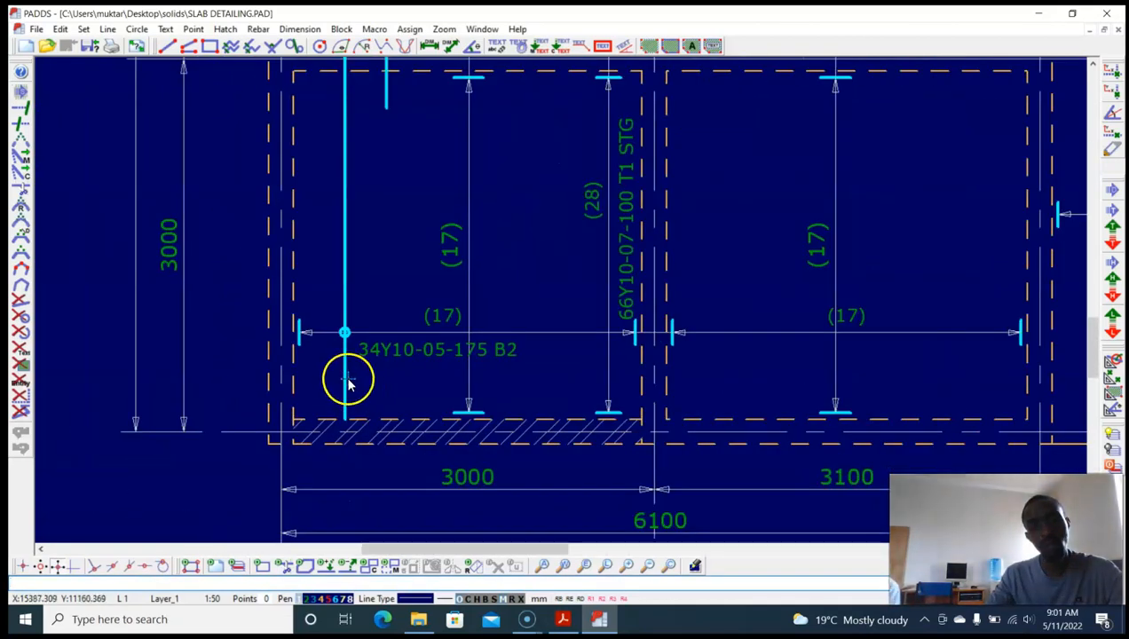
pyautogui.scroll(3, 351, 355)
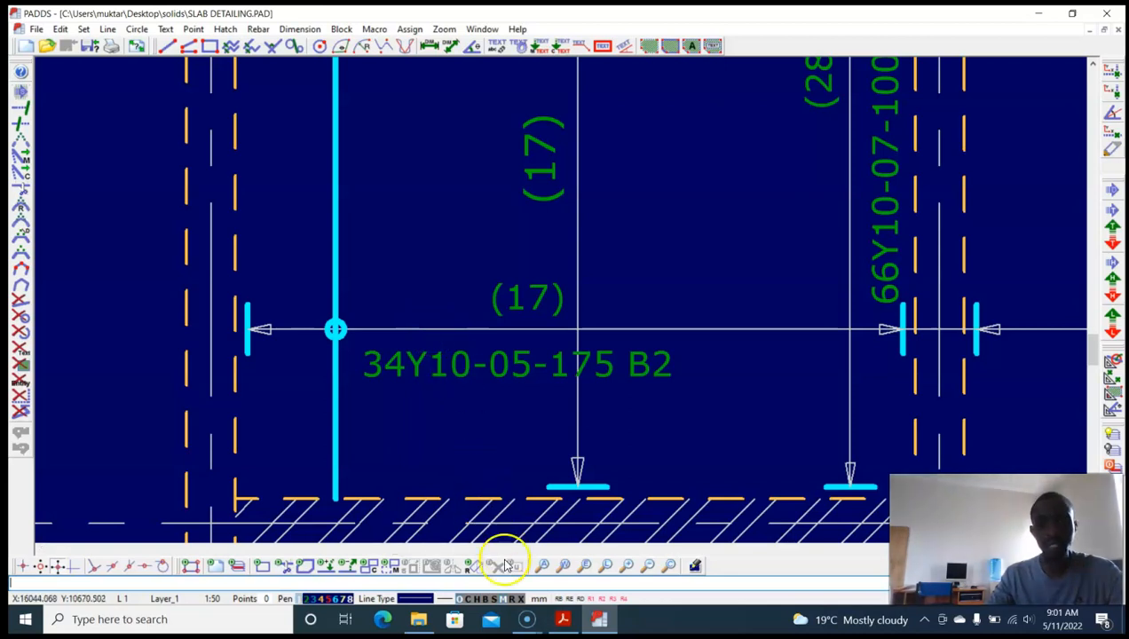
# Step: Toggle the bending schedule display on and off, and turn off the display of line widths
pyautogui.click(494, 600)
pyautogui.click(491, 600)
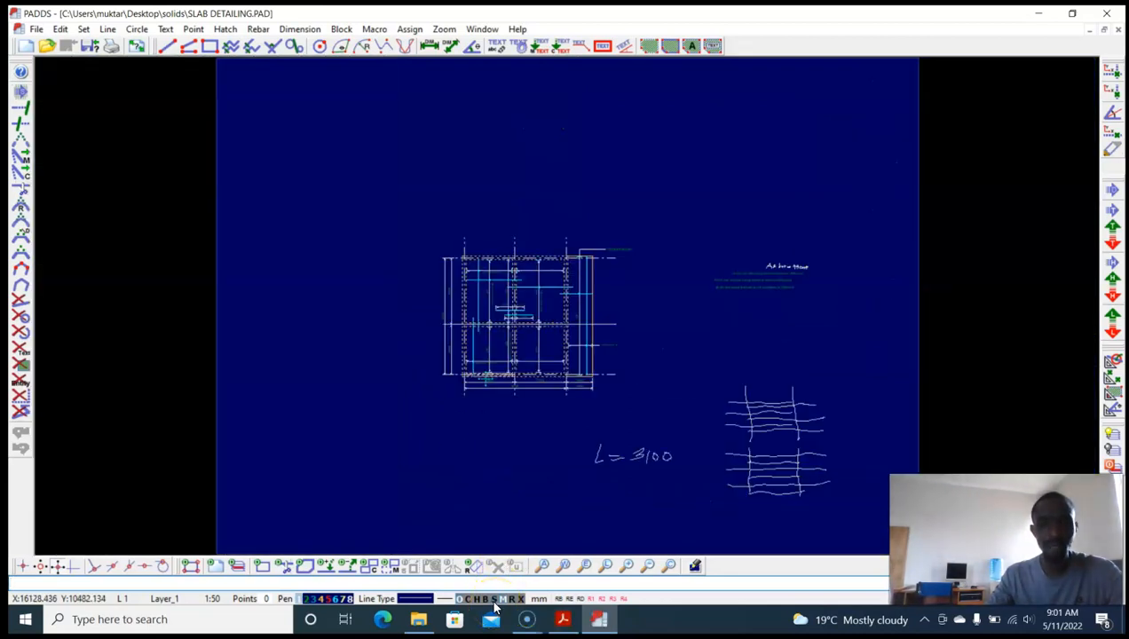
pyautogui.click(387, 601)
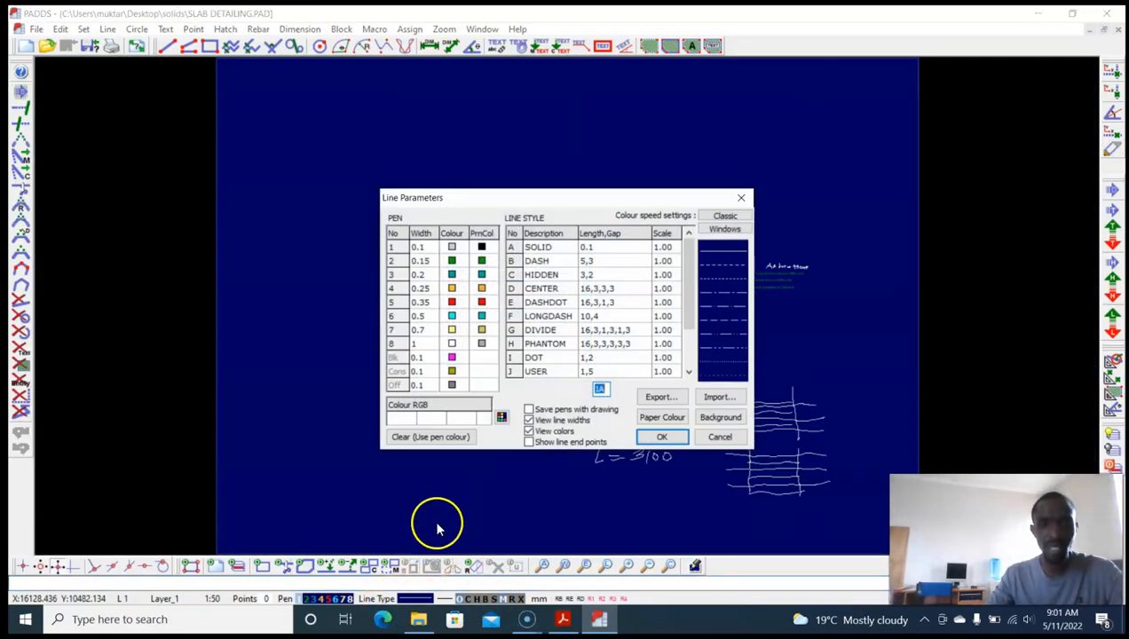
pyautogui.click(661, 437)
# Step: Examine the reinforcement callouts across the slab panels and the 1600 cantilever strip, including the nearby steel area notes
pyautogui.scroll(3, 524, 310)
pyautogui.moveTo(486, 270); pyautogui.dragTo(484, 289, button='middle')
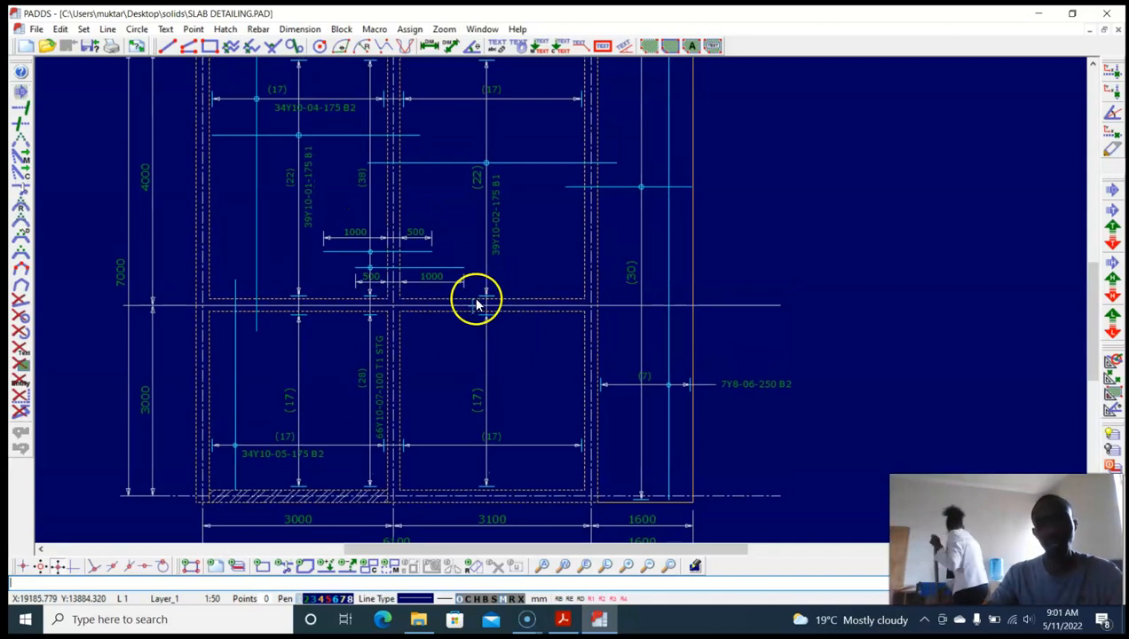
pyautogui.moveTo(373, 370); pyautogui.dragTo(328, 335, button='middle')
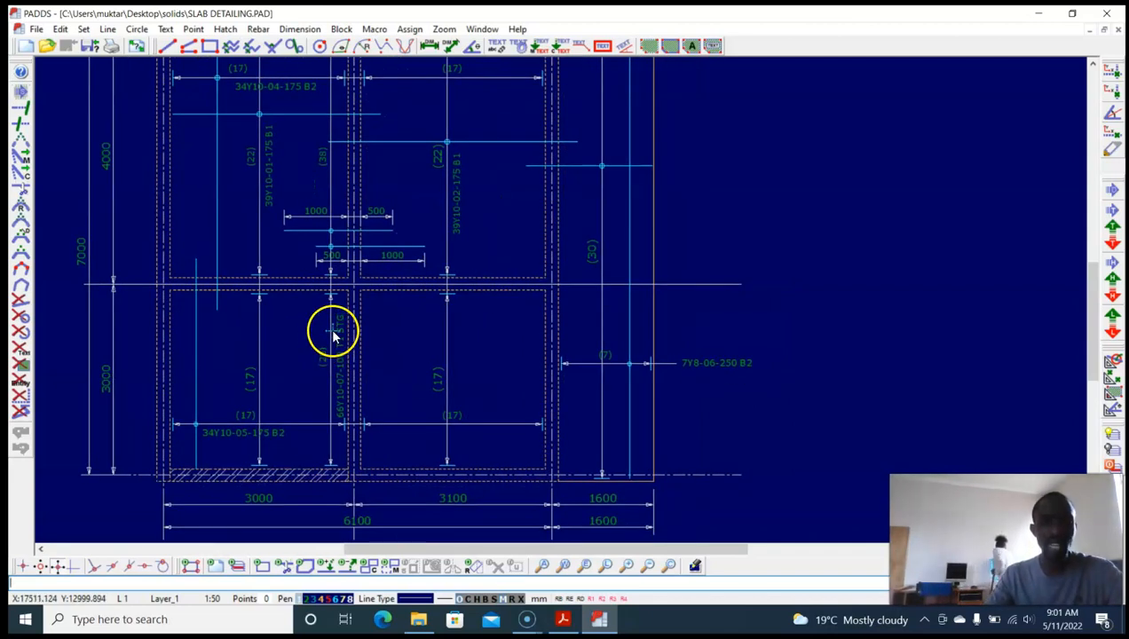
pyautogui.moveTo(461, 352); pyautogui.dragTo(420, 332, button='middle')
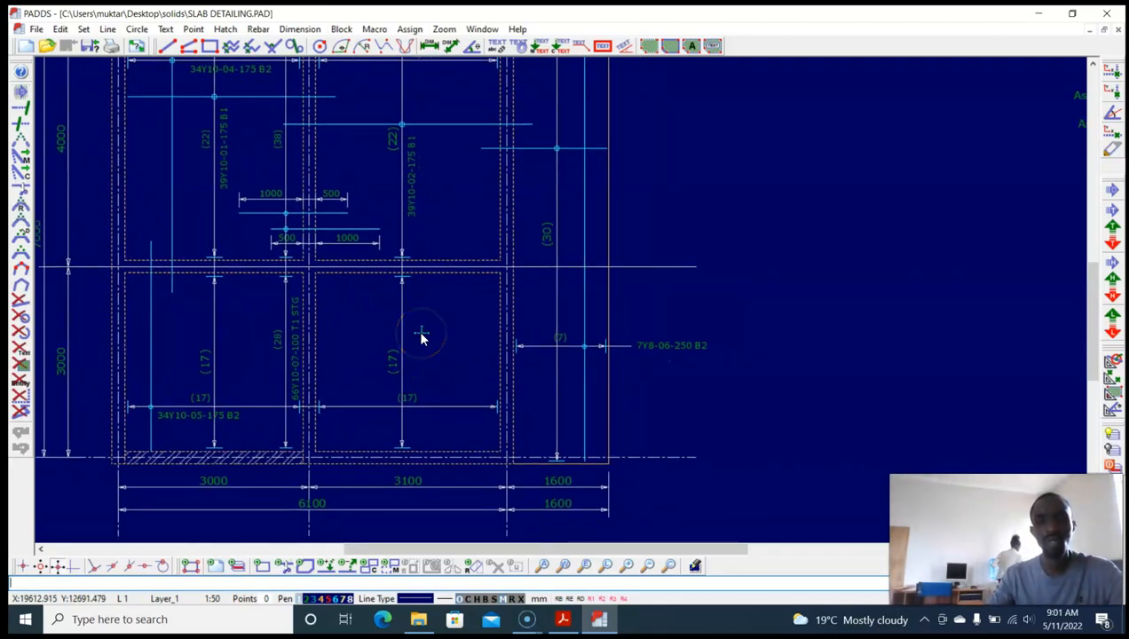
pyautogui.scroll(-1, 421, 334)
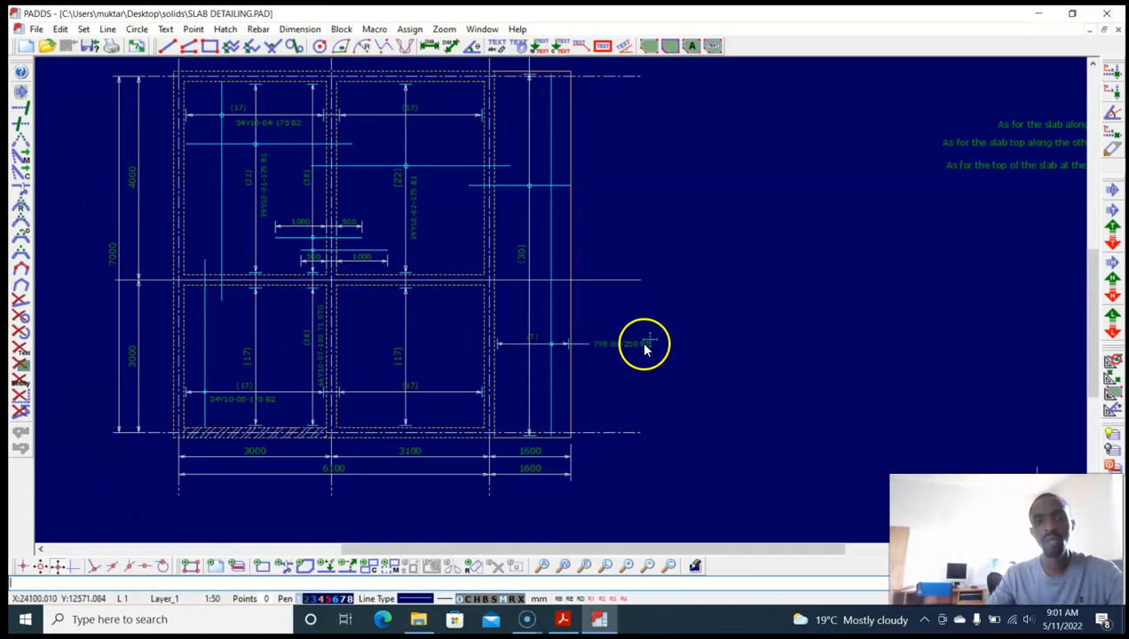
pyautogui.moveTo(519, 198); pyautogui.dragTo(524, 287, button='middle')
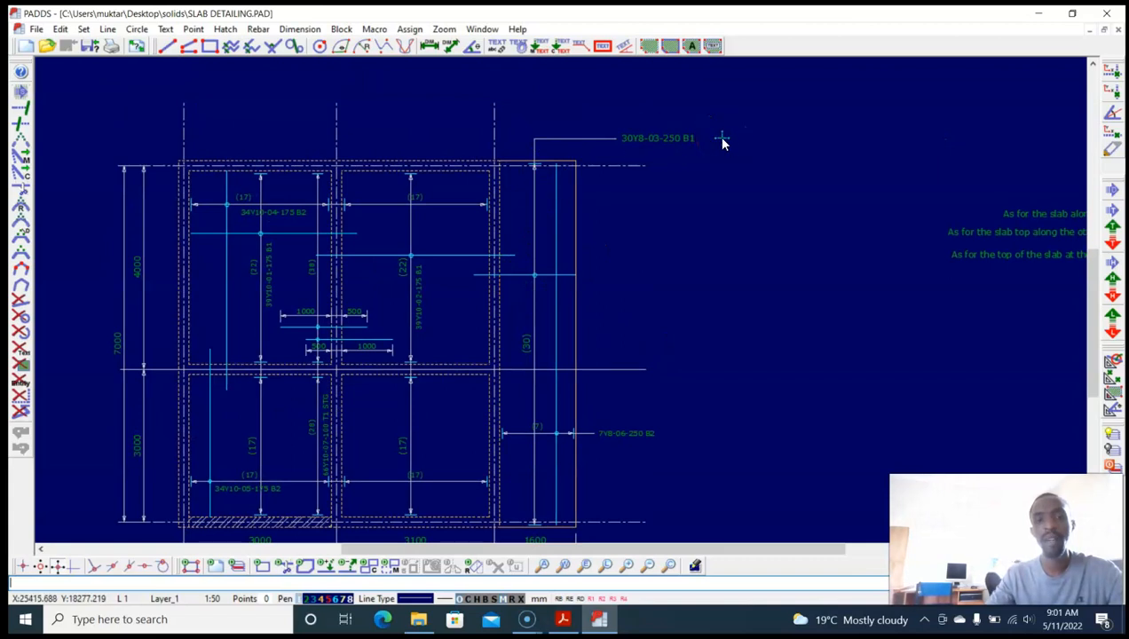
pyautogui.scroll(-2, 649, 171)
pyautogui.moveTo(700, 246); pyautogui.dragTo(653, 208, button='middle')
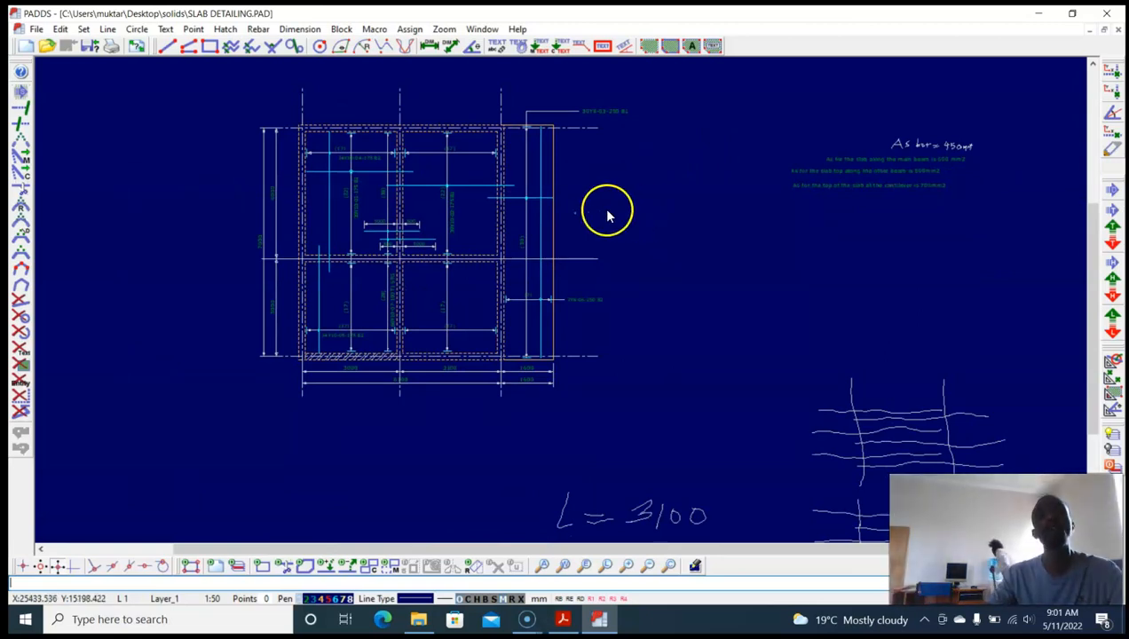
pyautogui.scroll(2, 312, 182)
pyautogui.scroll(1, 294, 144)
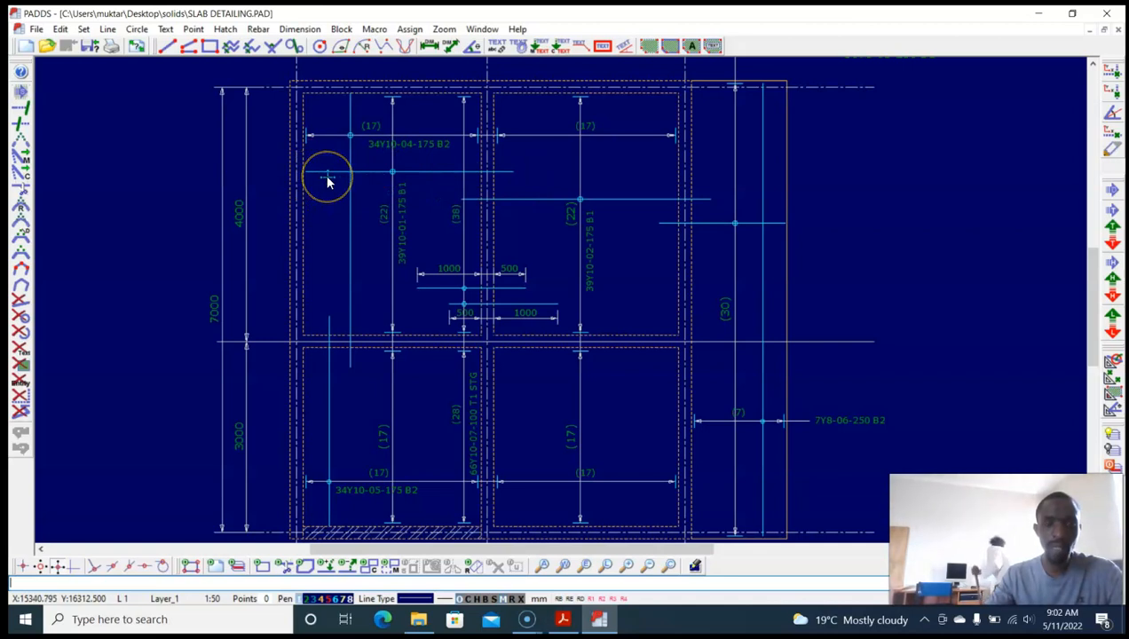
# Step: Switch to detailling.pdf in Adobe Acrobat Reader and look through the detailing examples from section 5.2.31, the typical one-way spanning slab
pyautogui.click(563, 620)
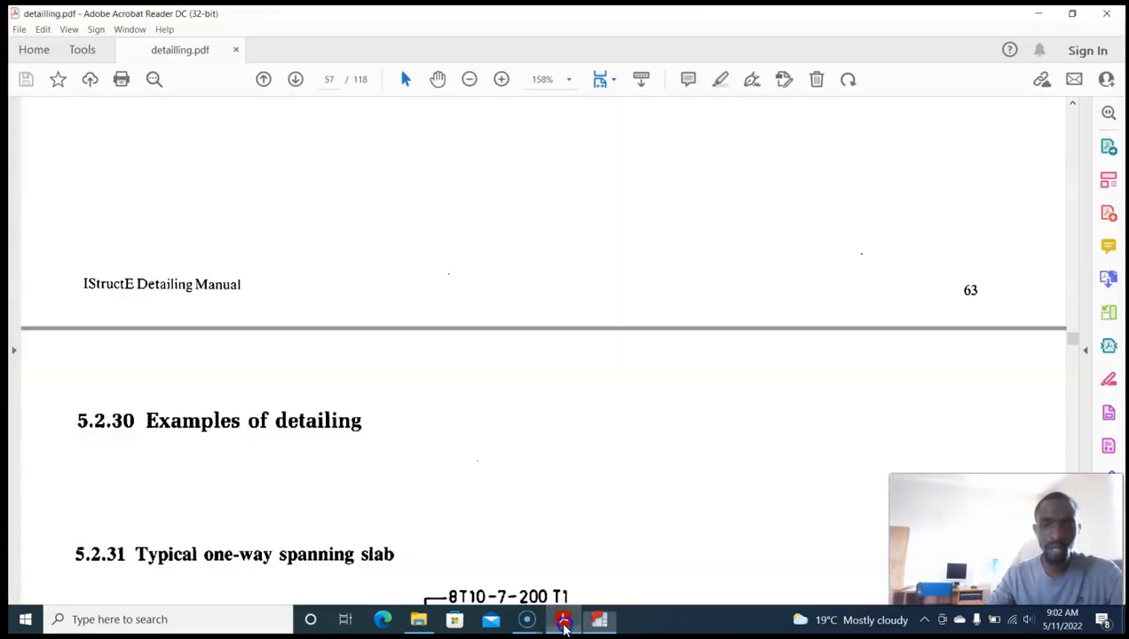
pyautogui.scroll(-5, 426, 374)
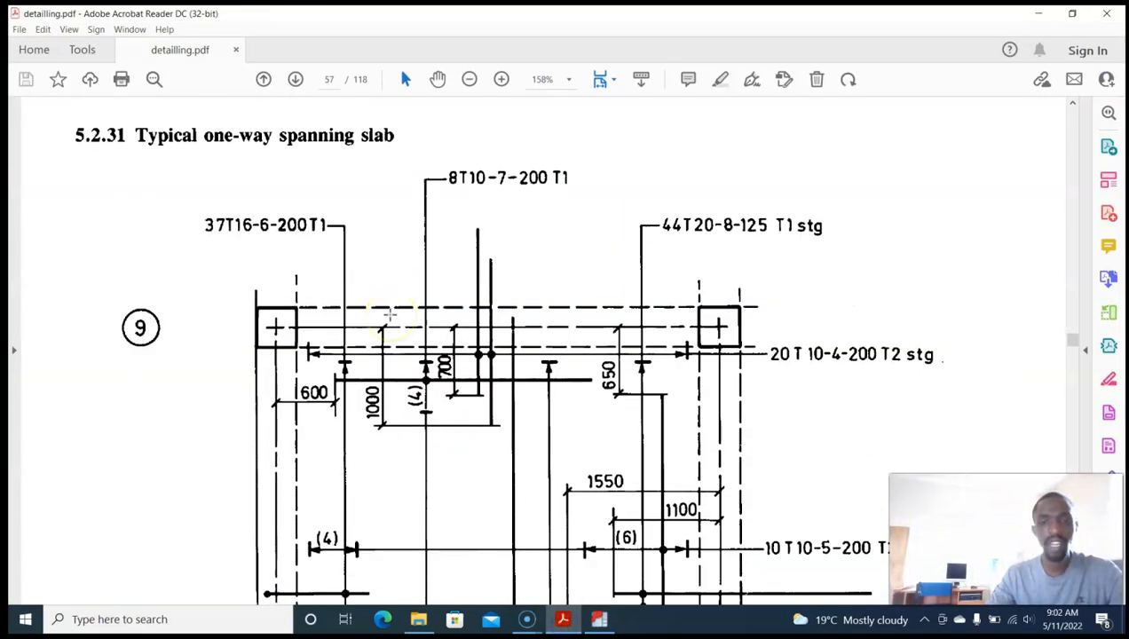
pyautogui.scroll(-8, 389, 315)
pyautogui.scroll(-12, 389, 315)
pyautogui.scroll(-12, 388, 314)
pyautogui.scroll(-12, 391, 317)
# Step: Go back through the manual to the slab support details on page 50, at the simple end support figure
pyautogui.scroll(4, 400, 320)
pyautogui.scroll(12, 399, 320)
pyautogui.scroll(15, 399, 320)
pyautogui.scroll(15, 399, 320)
pyautogui.scroll(15, 398, 321)
pyautogui.scroll(15, 398, 320)
pyautogui.scroll(15, 397, 320)
pyautogui.scroll(15, 396, 313)
pyautogui.scroll(15, 396, 317)
pyautogui.scroll(15, 395, 317)
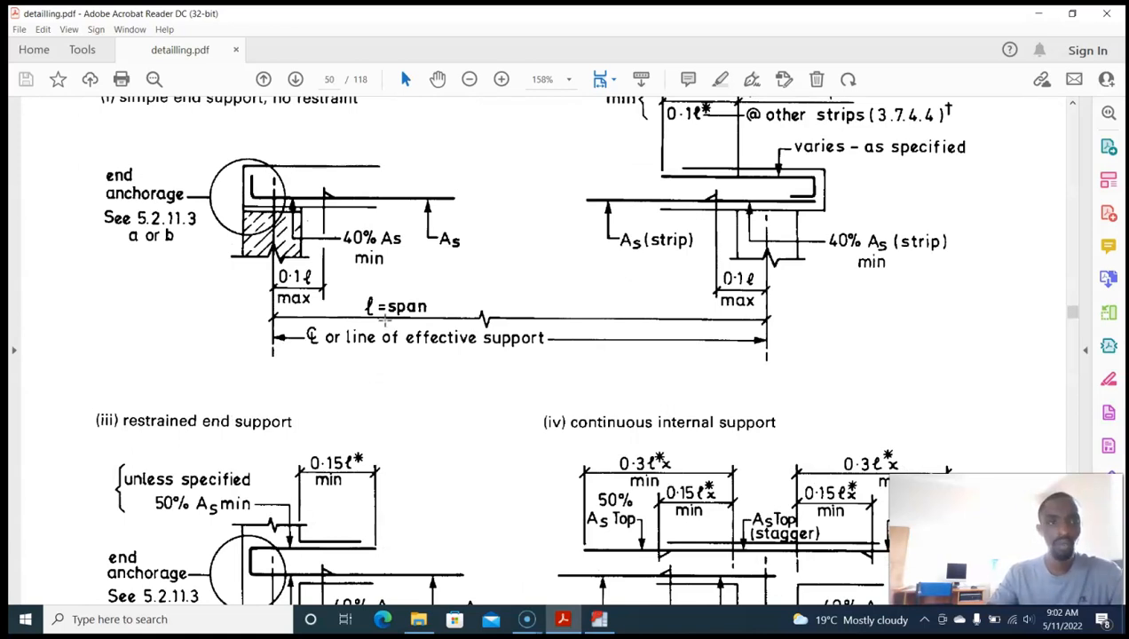
pyautogui.scroll(1, 383, 325)
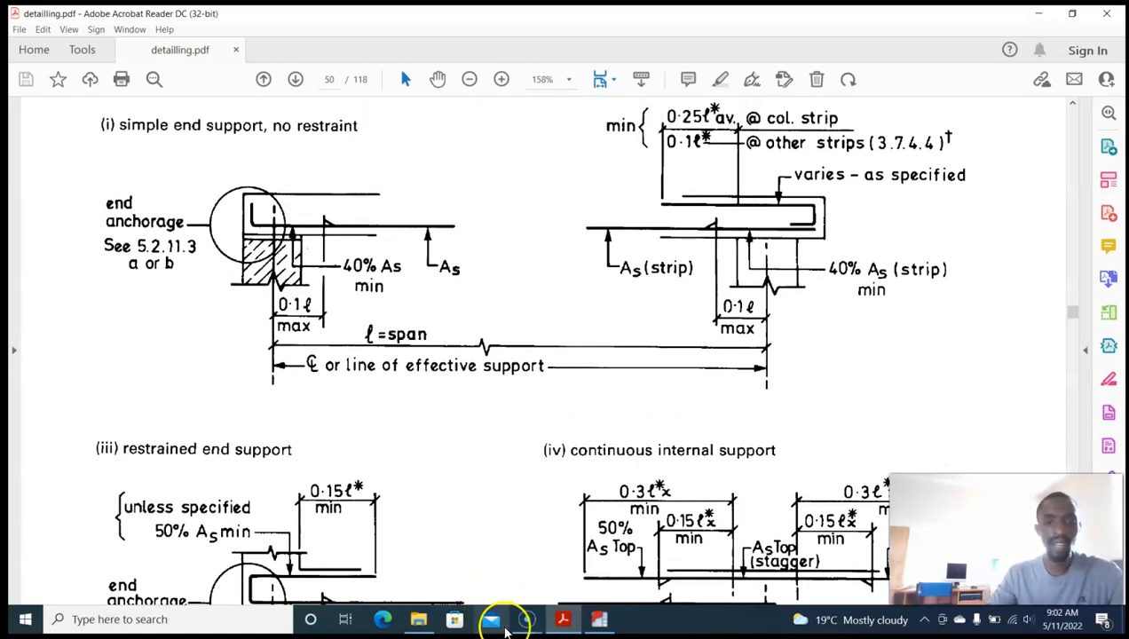
# Step: Check the slab drawing in PADDS, return to the PDF manual and view the restrained end and continuous internal support details
pyautogui.click(599, 618)
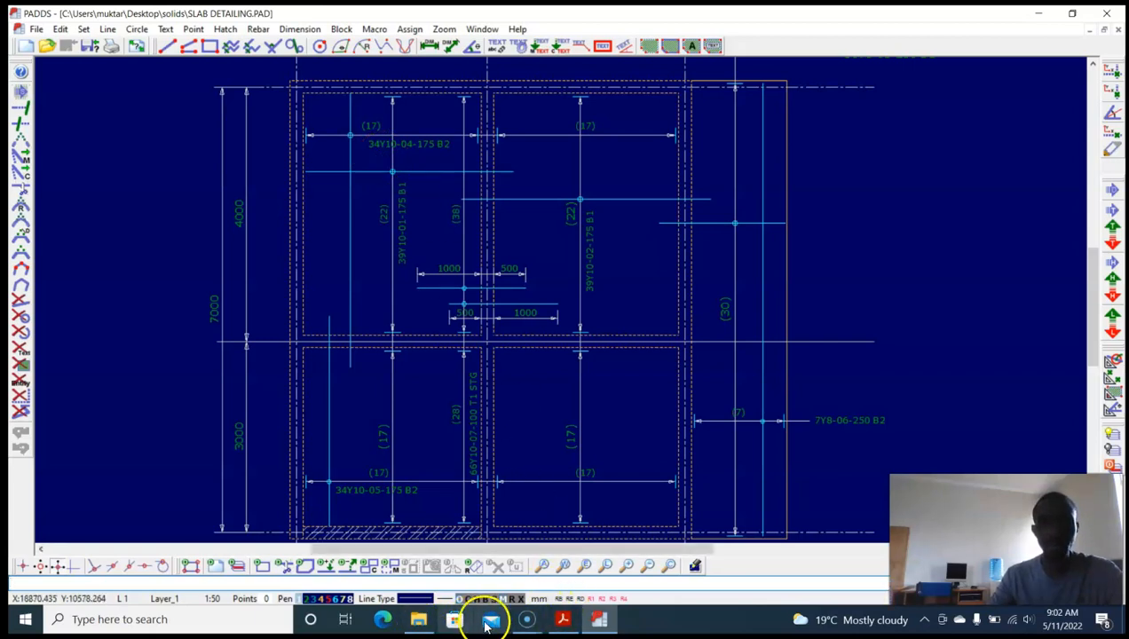
pyautogui.moveTo(559, 624)
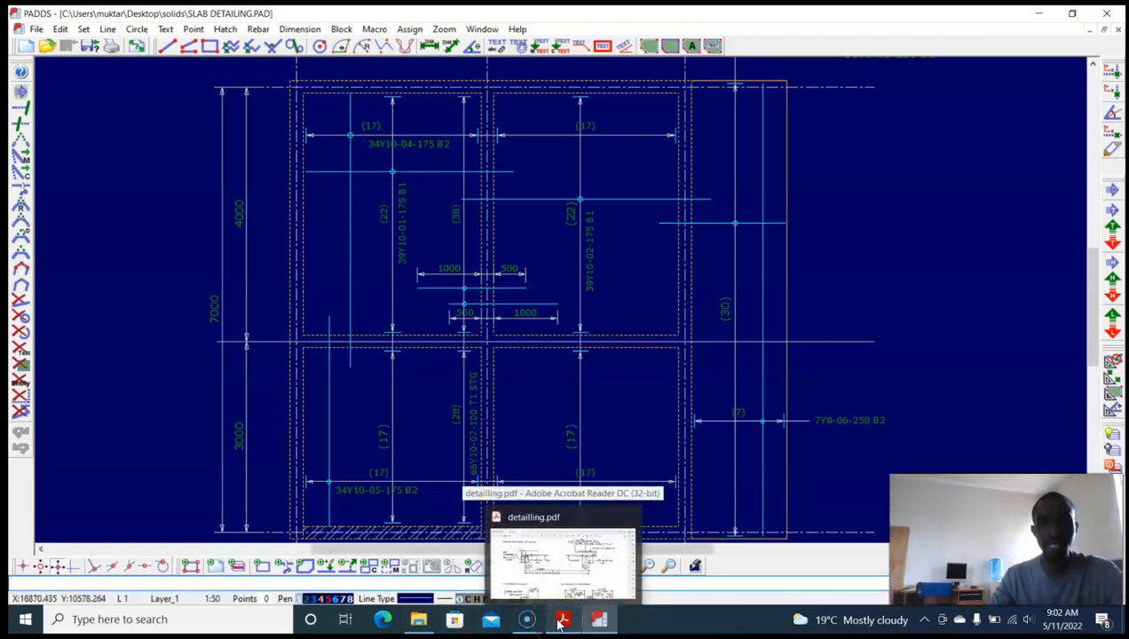
pyautogui.click(564, 568)
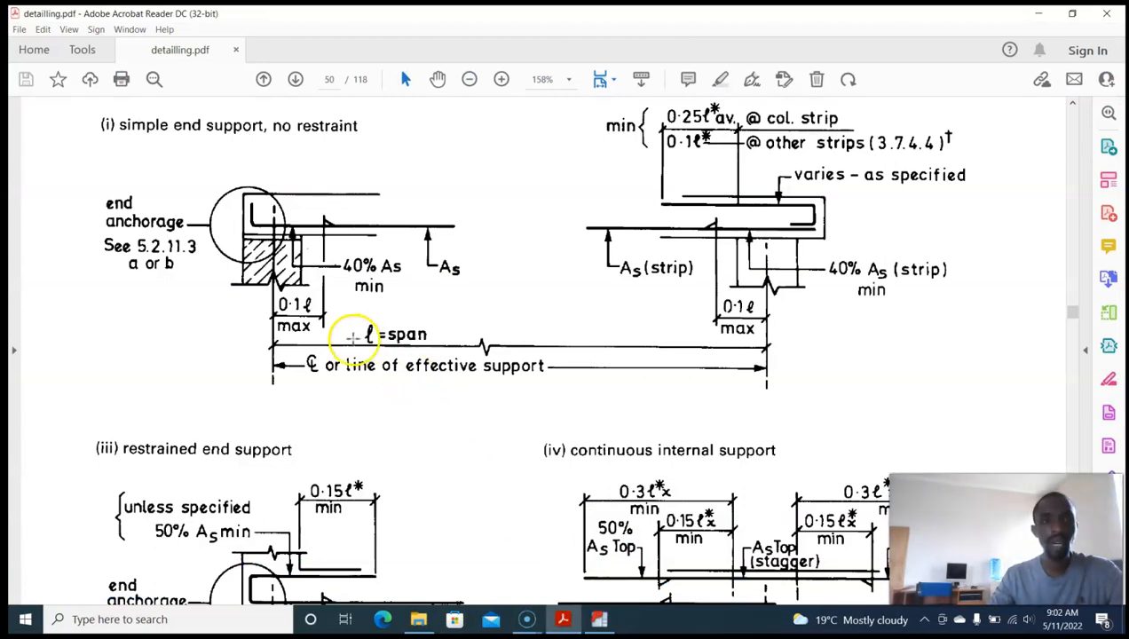
pyautogui.scroll(-5, 317, 351)
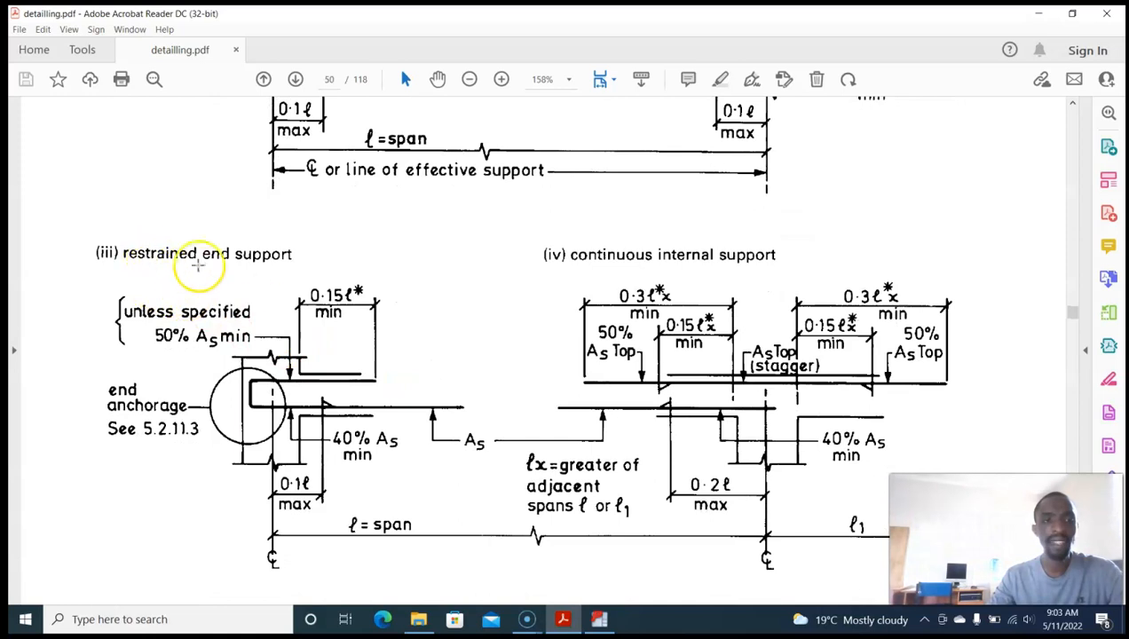
pyautogui.scroll(-1, 305, 268)
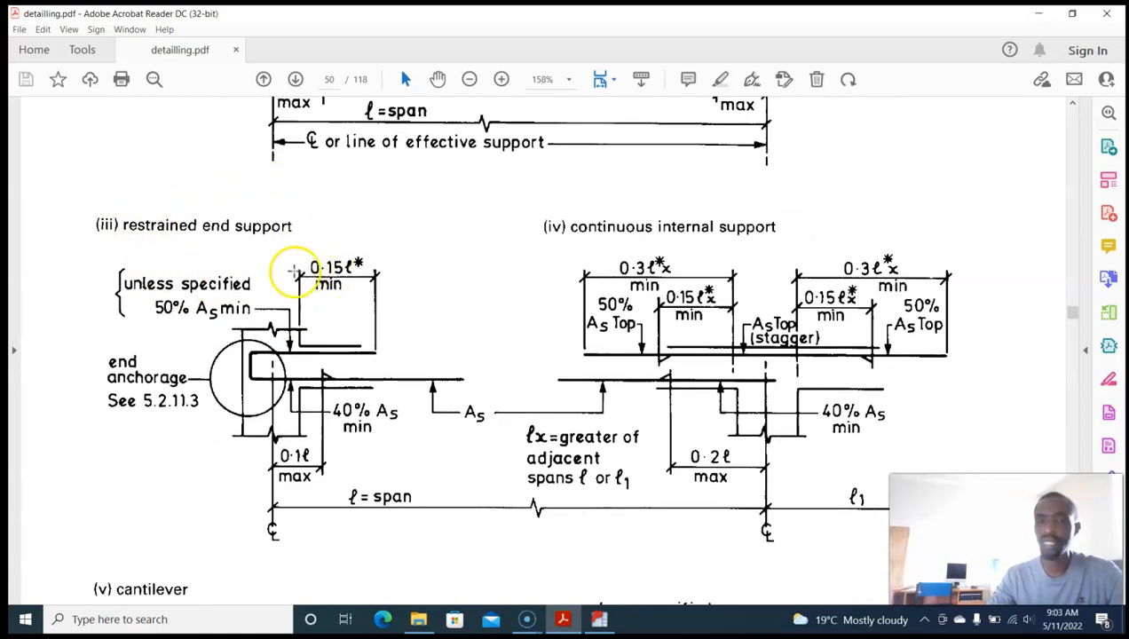
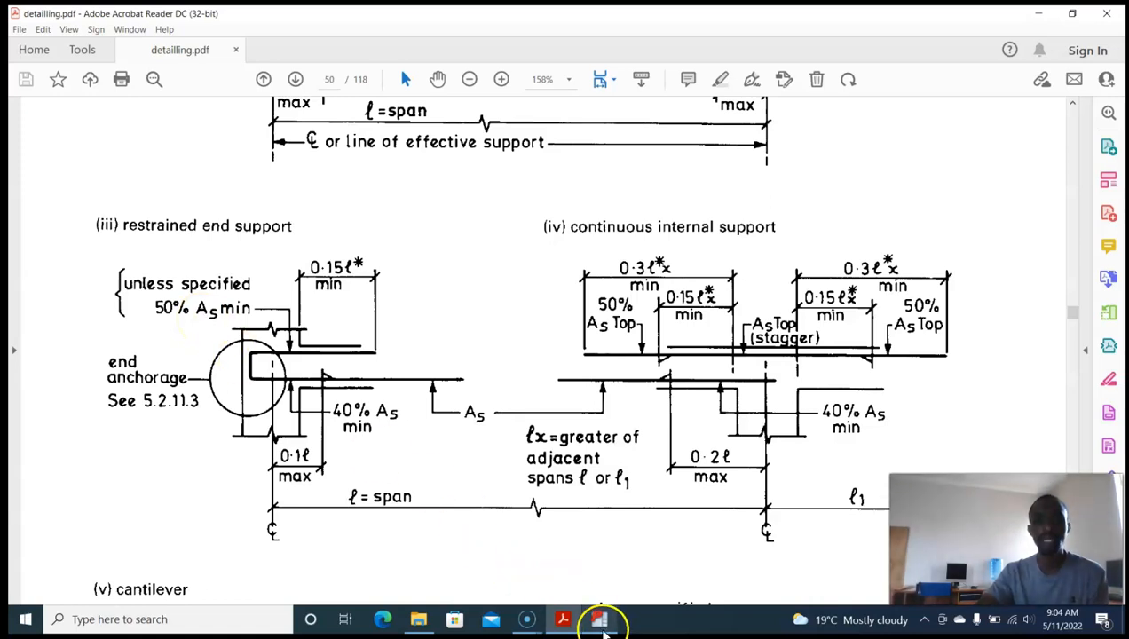
# Step: Return to the slab drawing in PADDS and examine the bottom bar callouts in the upper panels and the steel area notes
pyautogui.click(600, 619)
pyautogui.scroll(3, 400, 182)
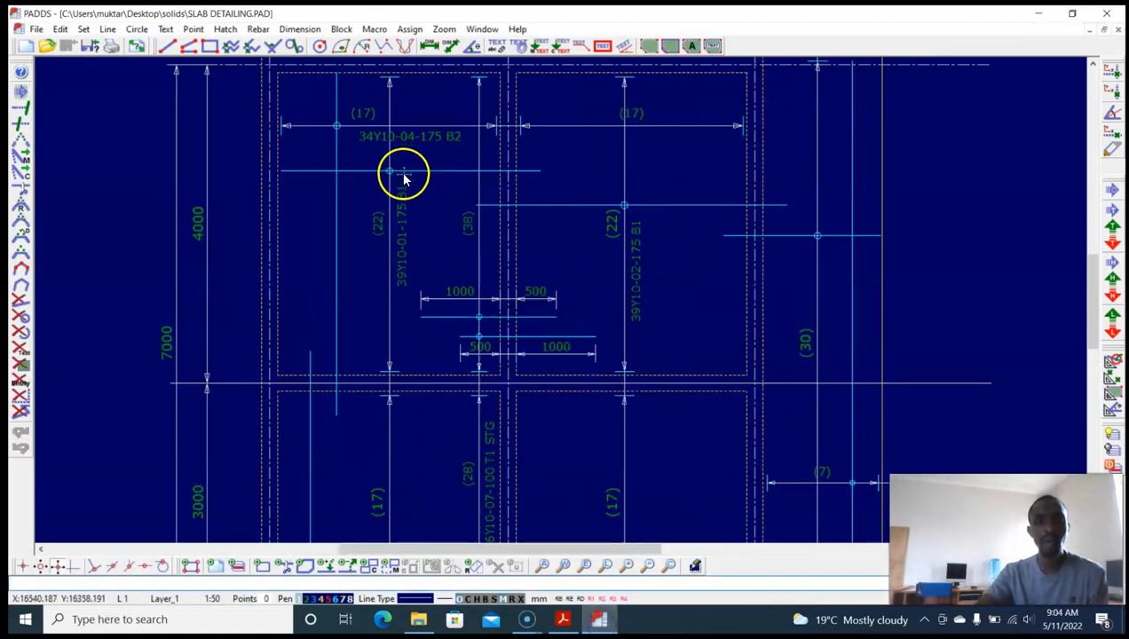
pyautogui.scroll(1, 394, 181)
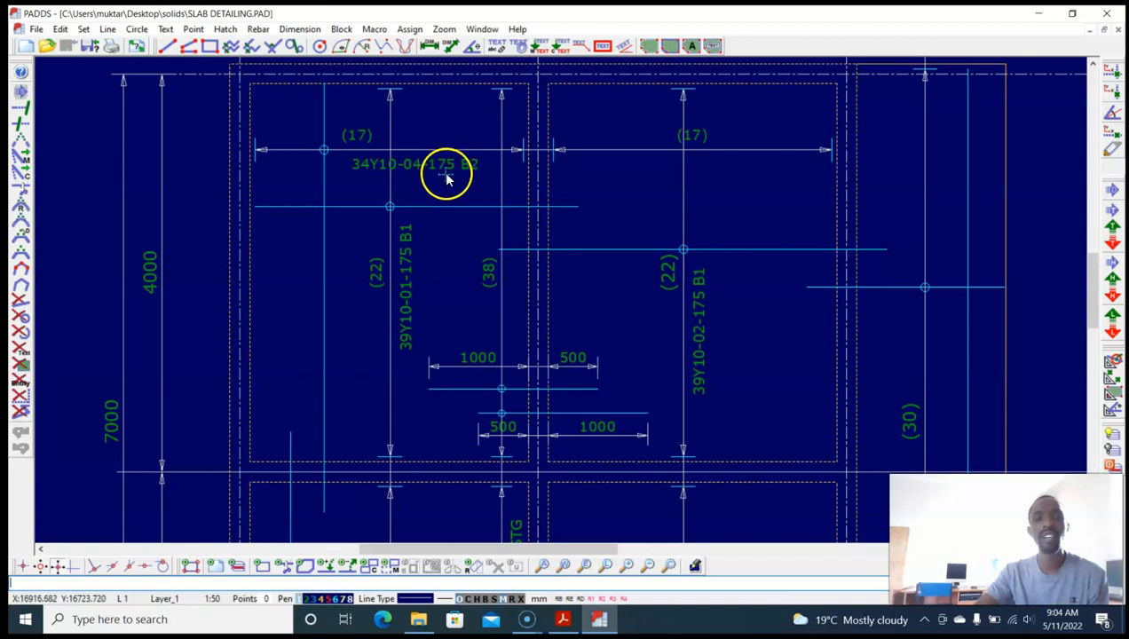
pyautogui.moveTo(443, 178); pyautogui.dragTo(437, 187, button='middle')
pyautogui.scroll(1, 438, 186)
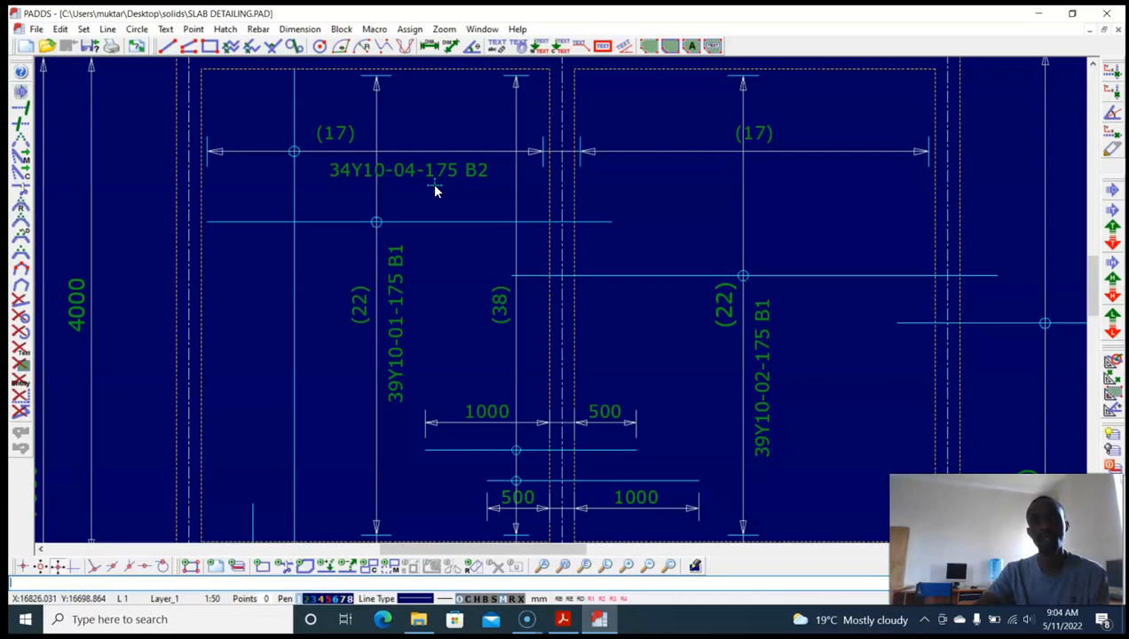
pyautogui.scroll(-2, 435, 190)
pyautogui.scroll(-8, 408, 220)
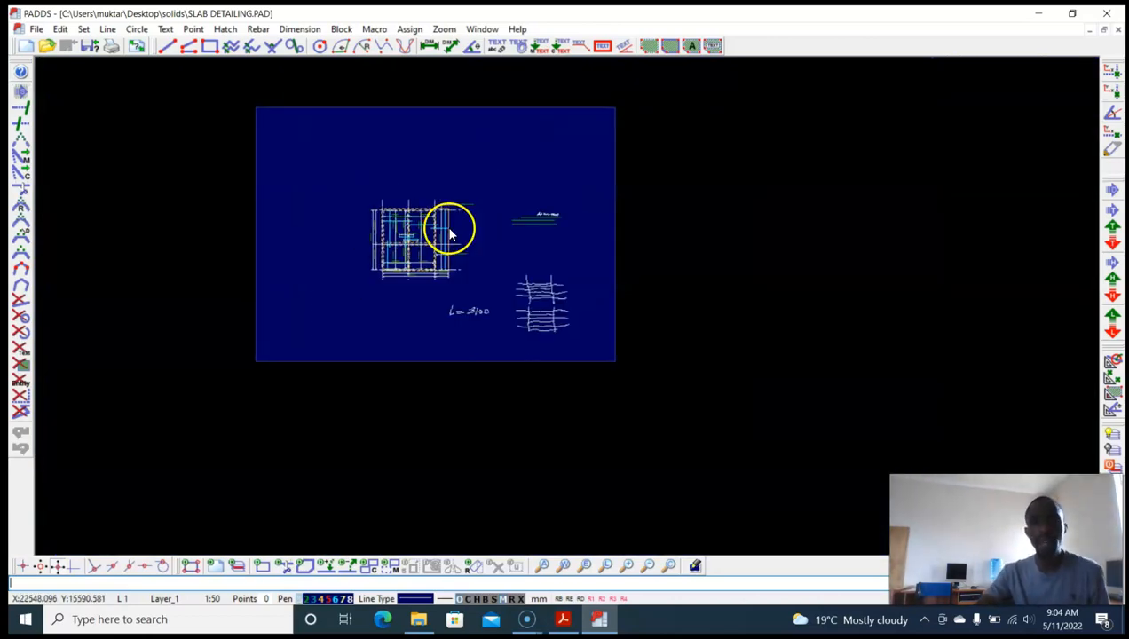
pyautogui.scroll(12, 477, 228)
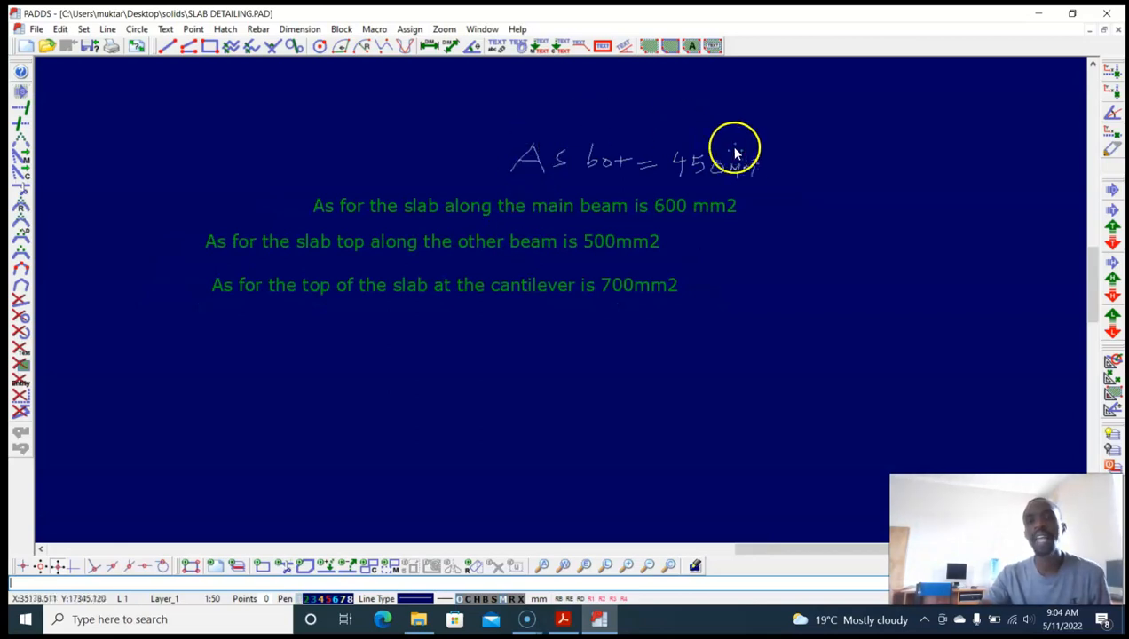
pyautogui.scroll(4, 692, 176)
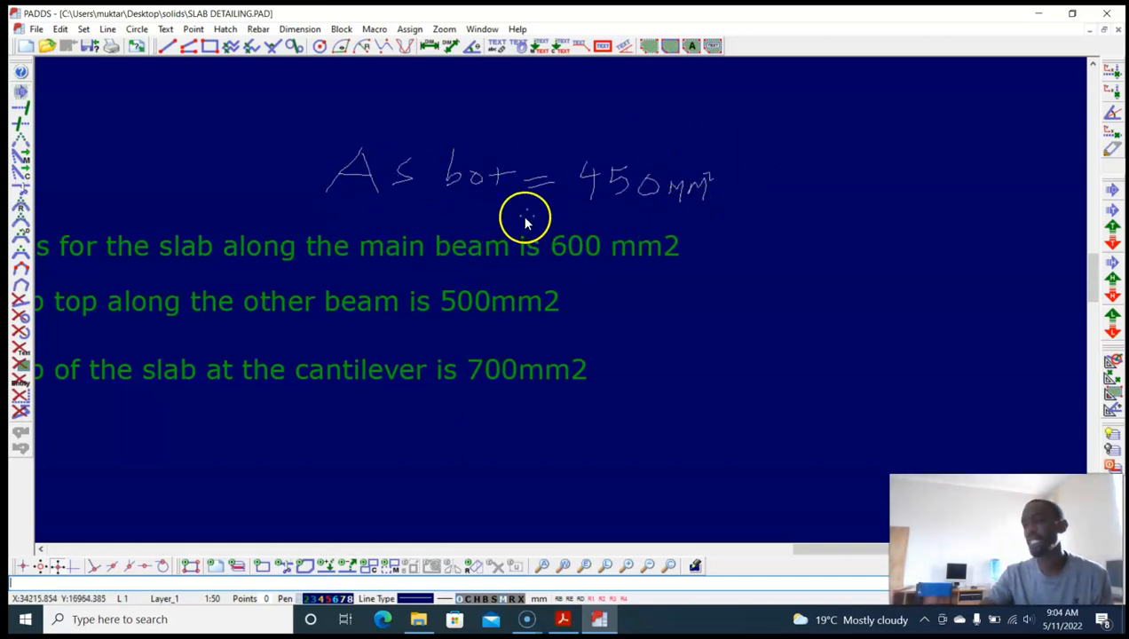
# Step: Switch to Calculator and work out half of the 450 mm² bottom steel area as 450 × 0.5
pyautogui.click(27, 621)
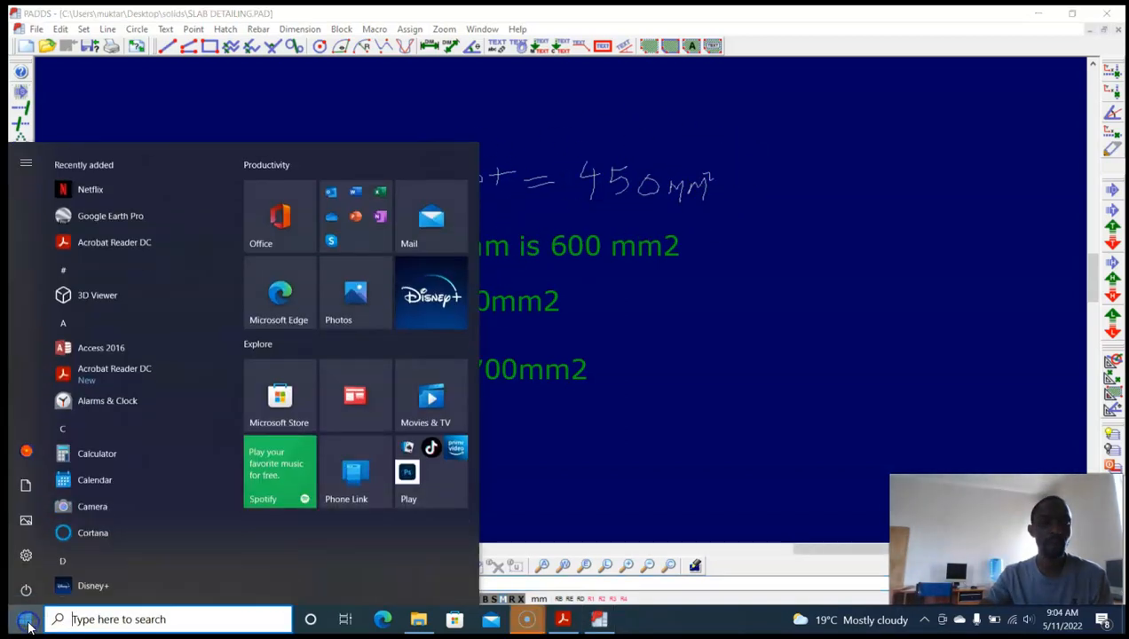
pyautogui.click(93, 452)
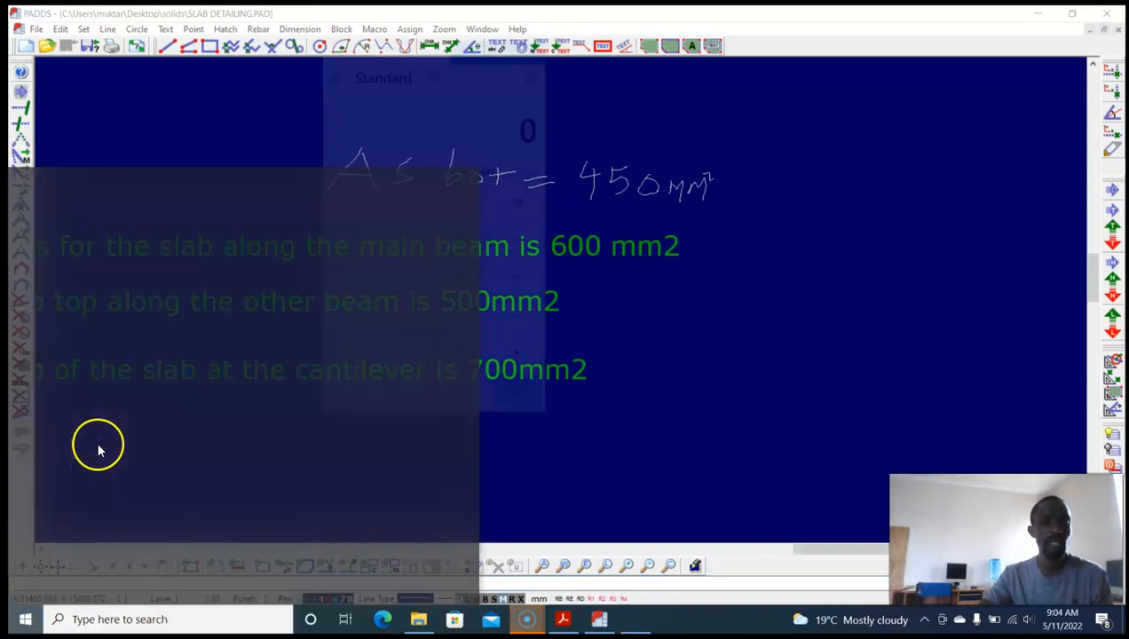
pyautogui.click(360, 322)
pyautogui.click(405, 320)
pyautogui.click(420, 408)
pyautogui.click(524, 284)
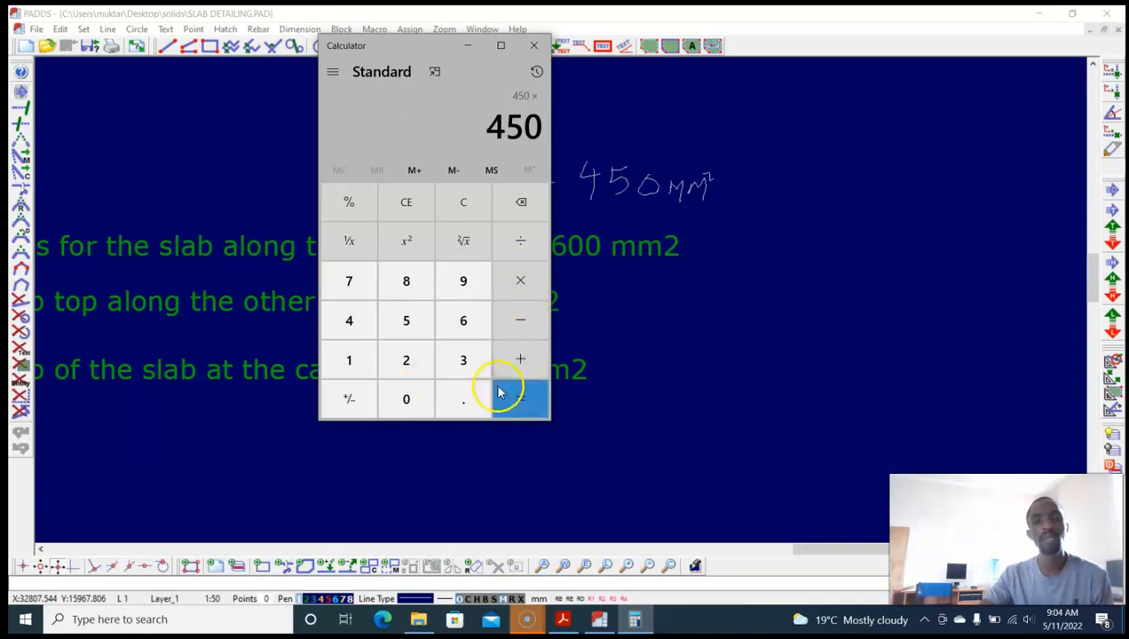
pyautogui.click(464, 404)
pyautogui.click(410, 325)
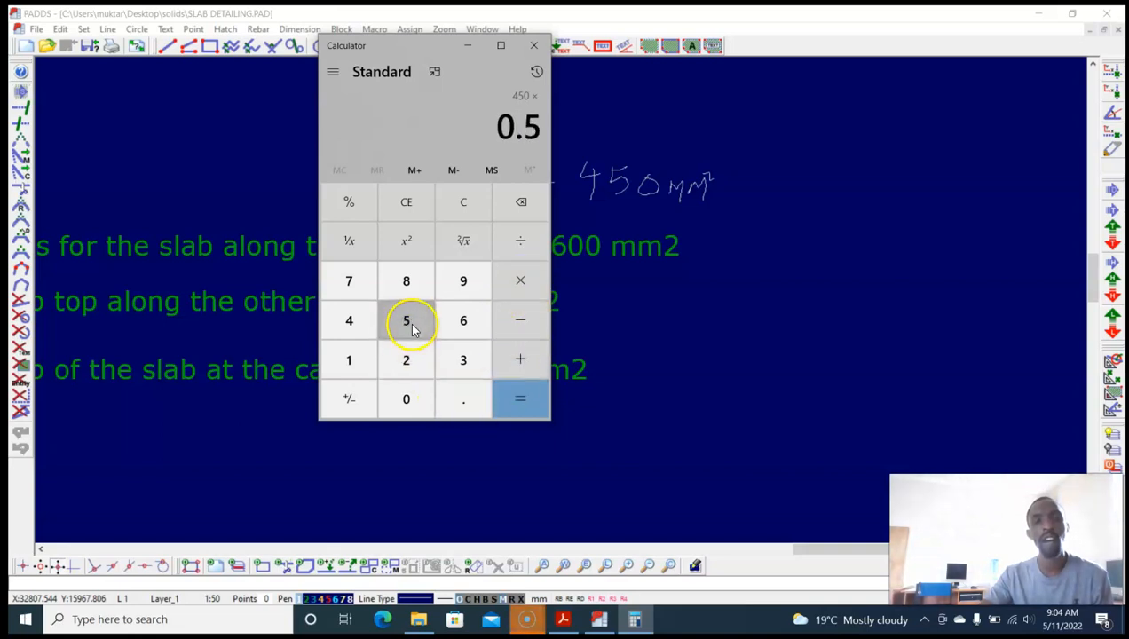
pyautogui.click(512, 409)
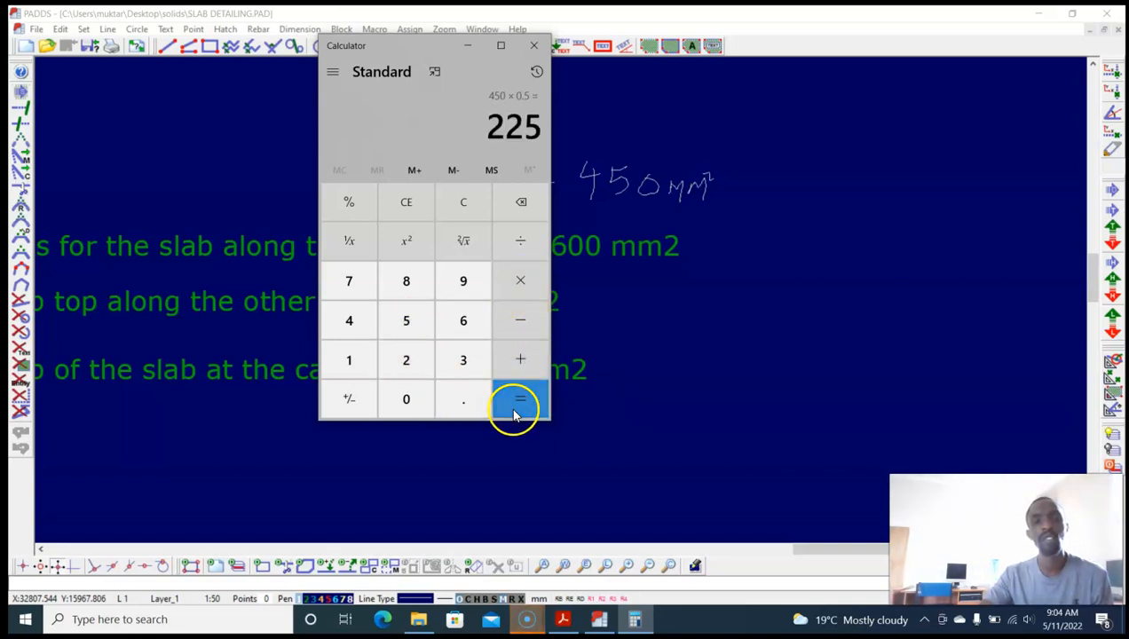
pyautogui.click(533, 46)
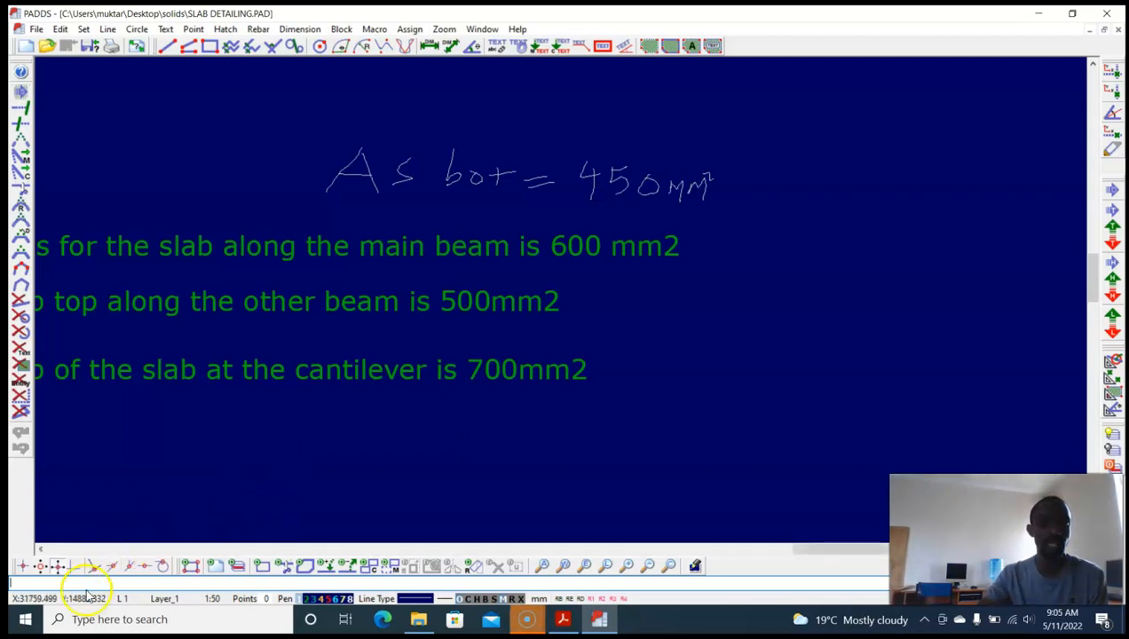
# Step: Reopen Calculator and find the number of bars needed by dividing 225 by 78.5
pyautogui.click(24, 627)
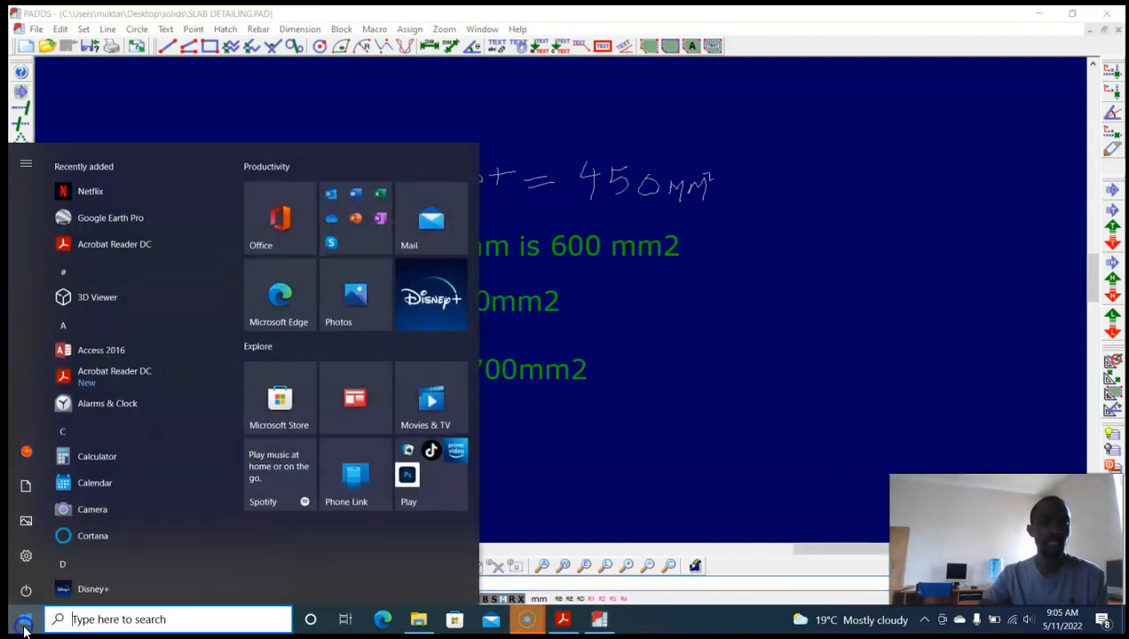
pyautogui.click(109, 448)
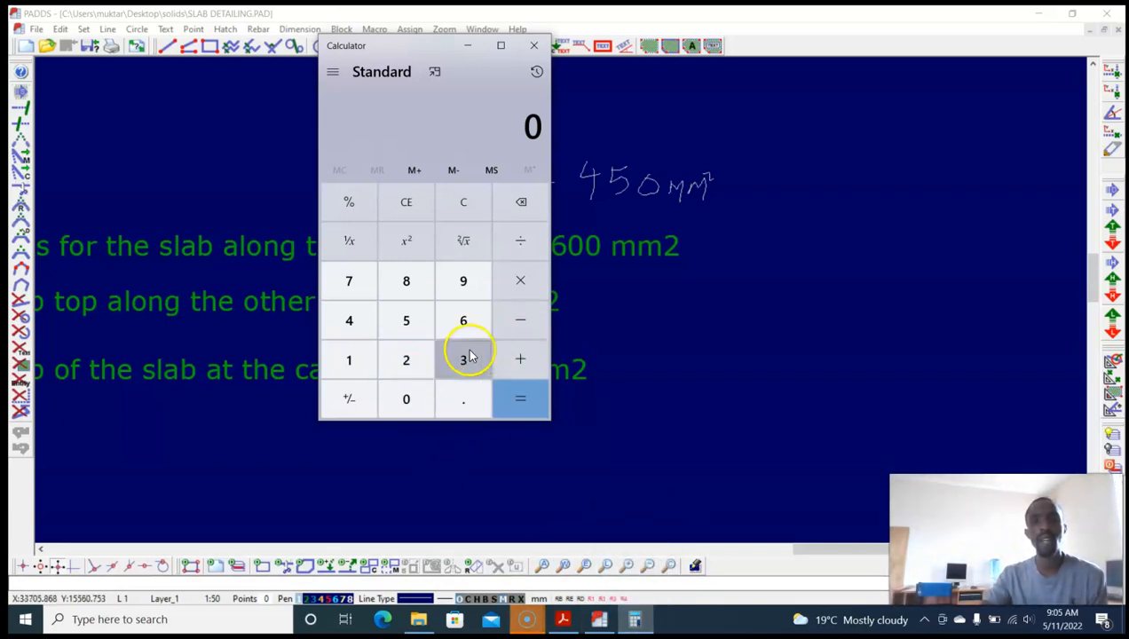
pyautogui.click(404, 362)
pyautogui.click(404, 362)
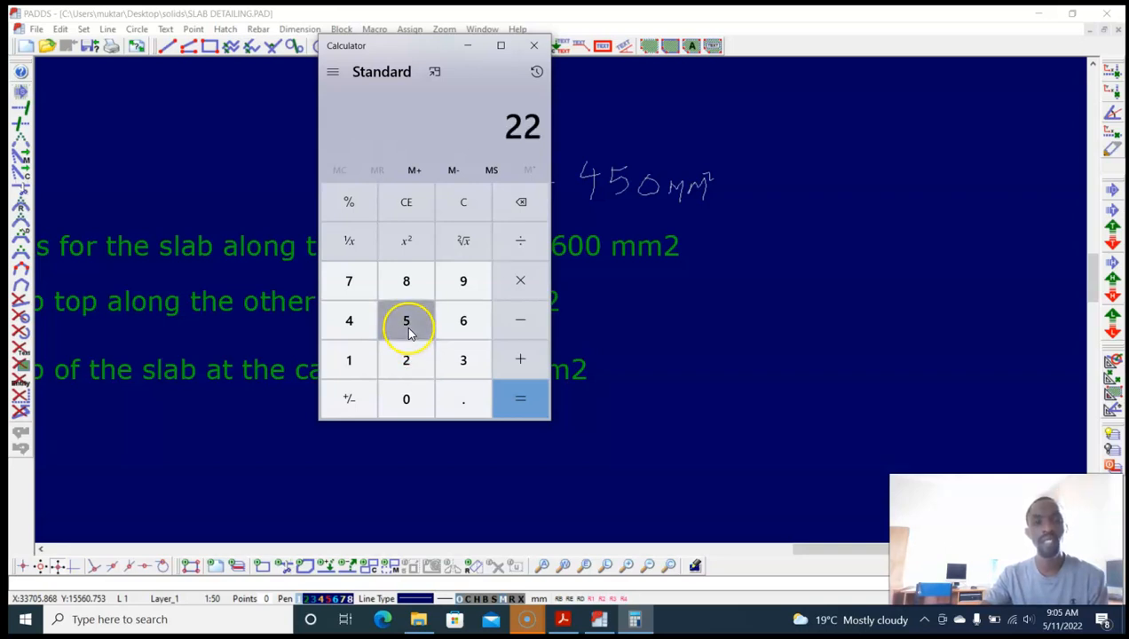
pyautogui.click(405, 325)
pyautogui.click(512, 249)
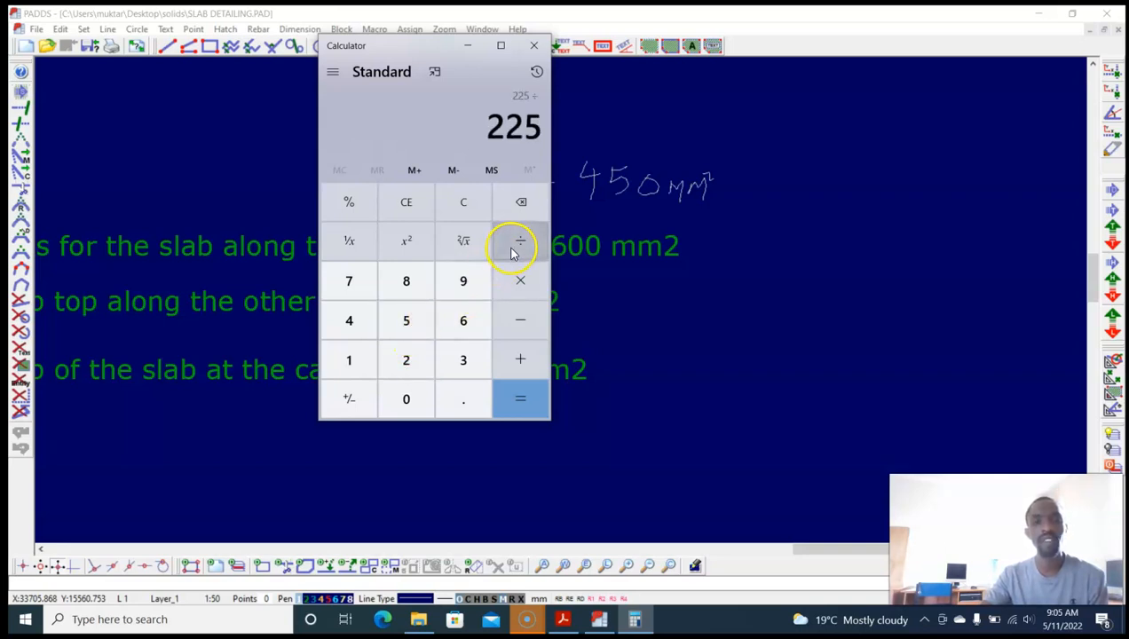
pyautogui.click(408, 282)
pyautogui.click(461, 396)
pyautogui.click(405, 320)
pyautogui.click(522, 401)
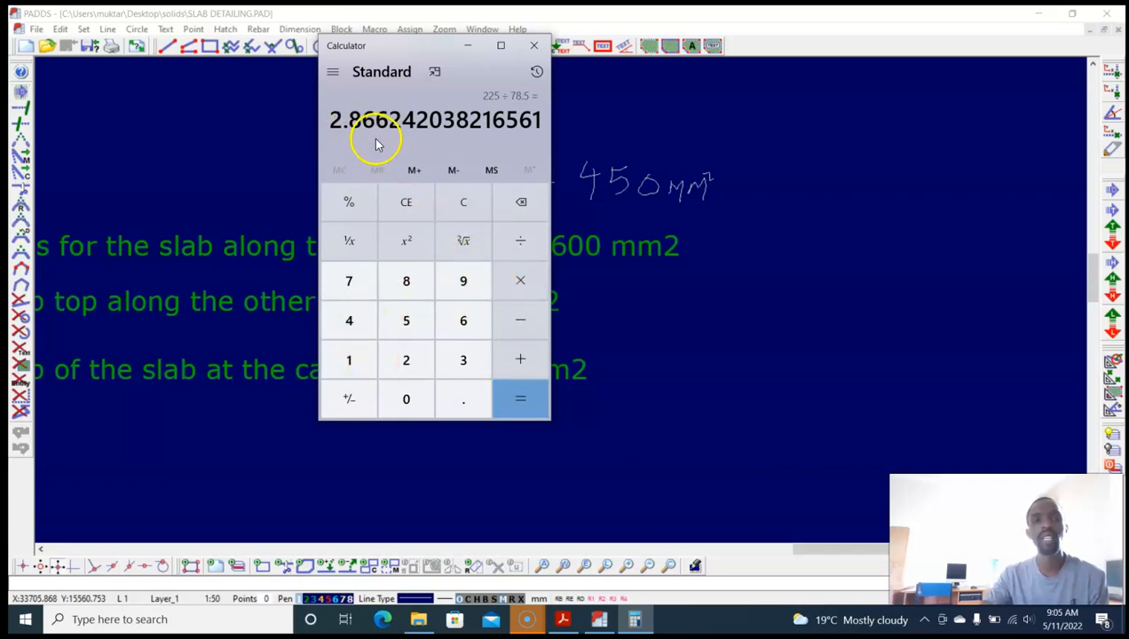
# Step: Calculate the bar spacing as 1000 ÷ 2.87, closing Calculator once the spacing is computed
pyautogui.click(371, 371)
pyautogui.doubleClick(403, 403)
pyautogui.click(405, 401)
pyautogui.click(520, 241)
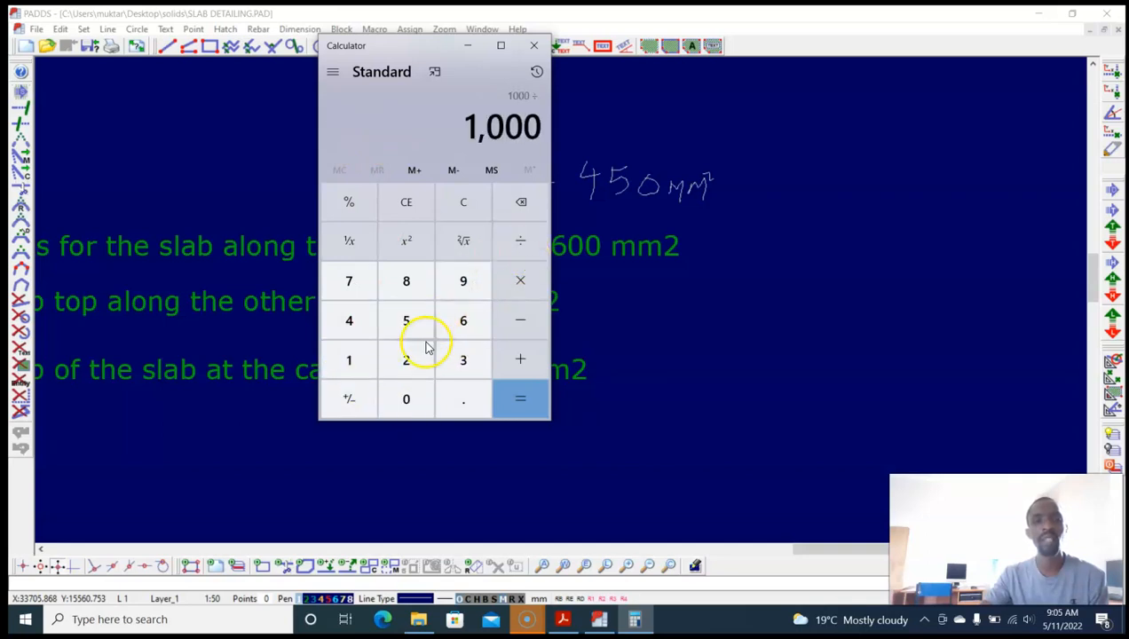
pyautogui.click(409, 355)
pyautogui.click(456, 393)
pyautogui.click(401, 293)
pyautogui.click(358, 284)
pyautogui.click(520, 401)
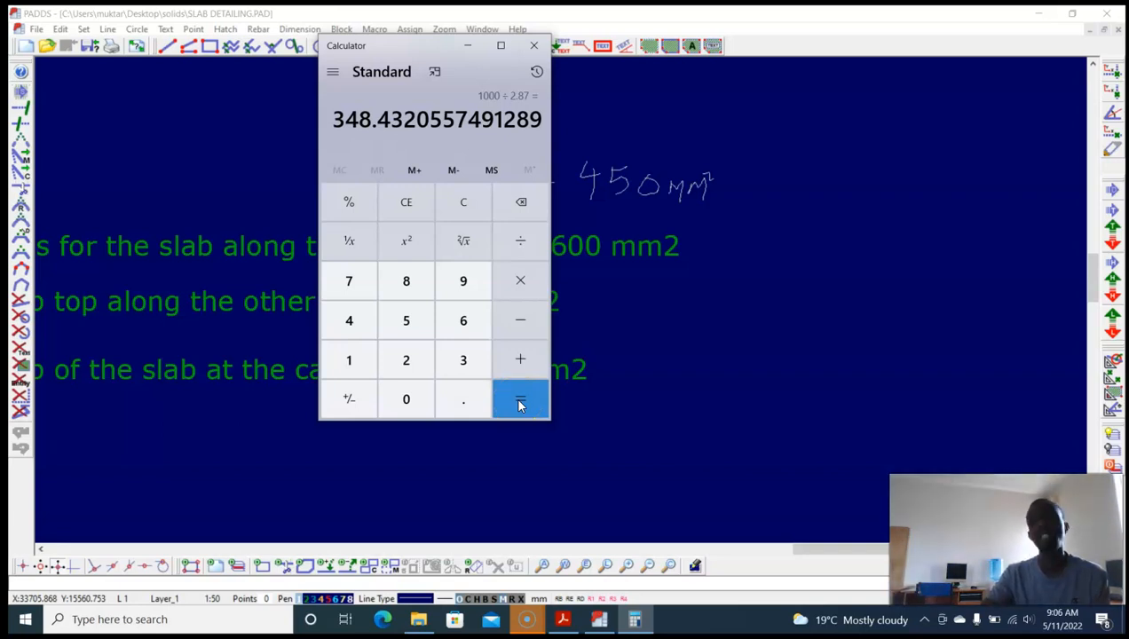
pyautogui.click(533, 45)
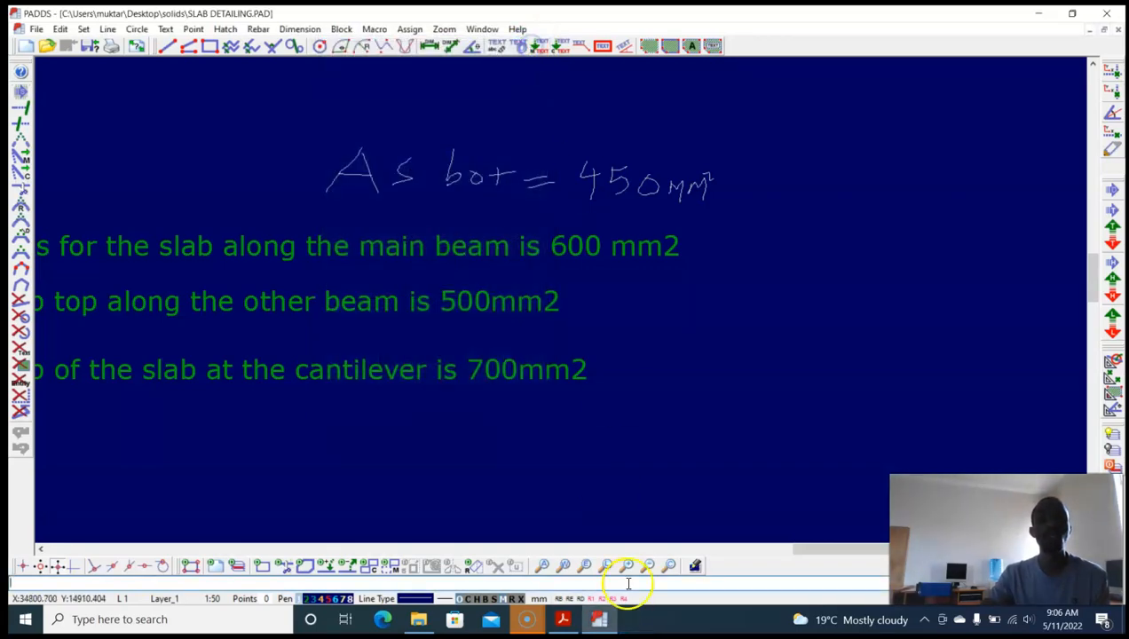
# Step: Check the slab plan's edge beams in PADDS and return to the restrained end support detail in the PDF manual
pyautogui.click(602, 624)
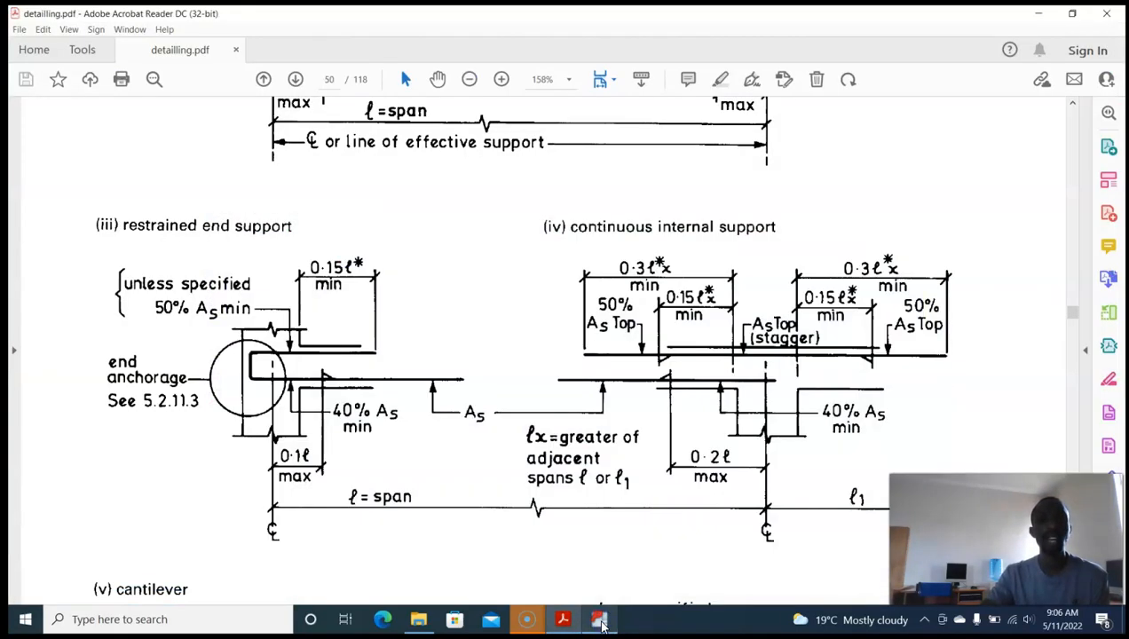
pyautogui.click(601, 624)
pyautogui.scroll(4, 428, 307)
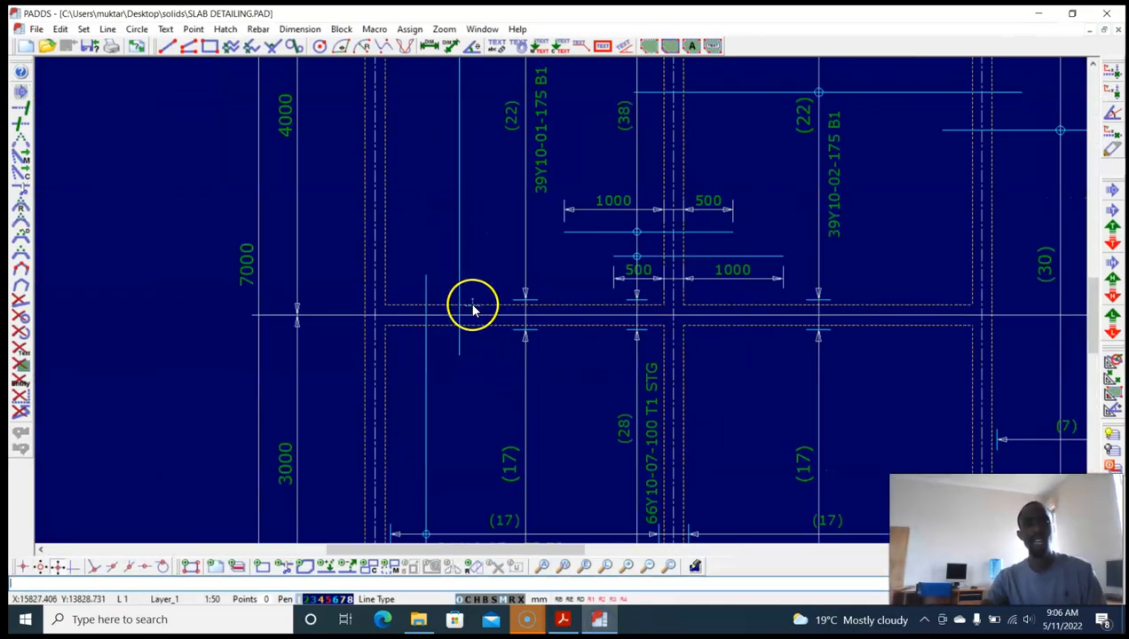
pyautogui.scroll(-4, 473, 307)
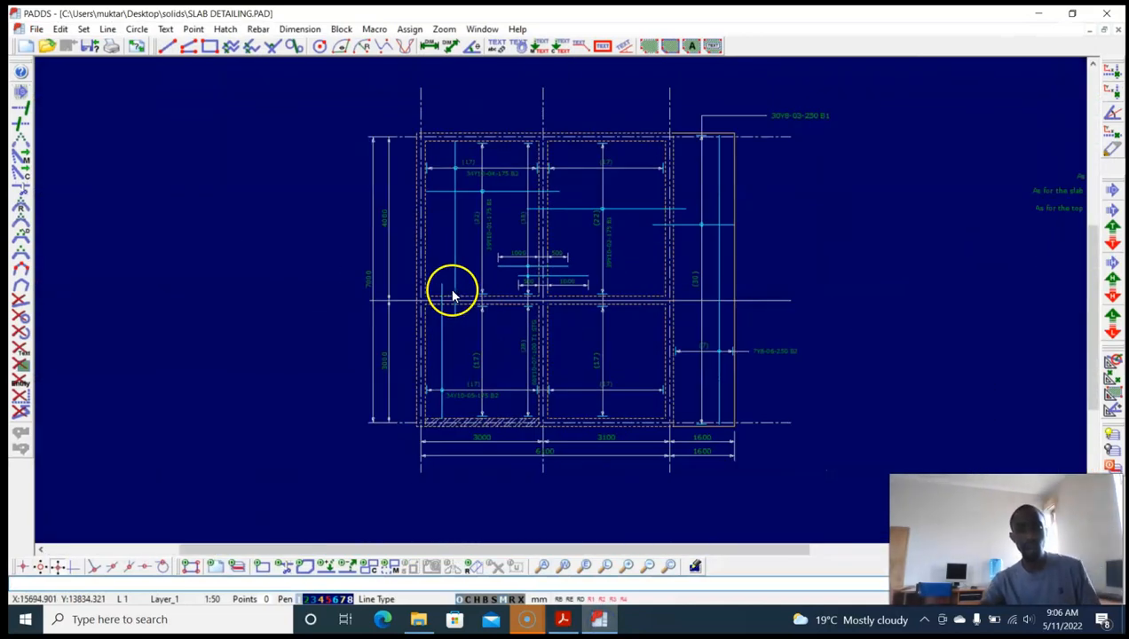
pyautogui.click(561, 621)
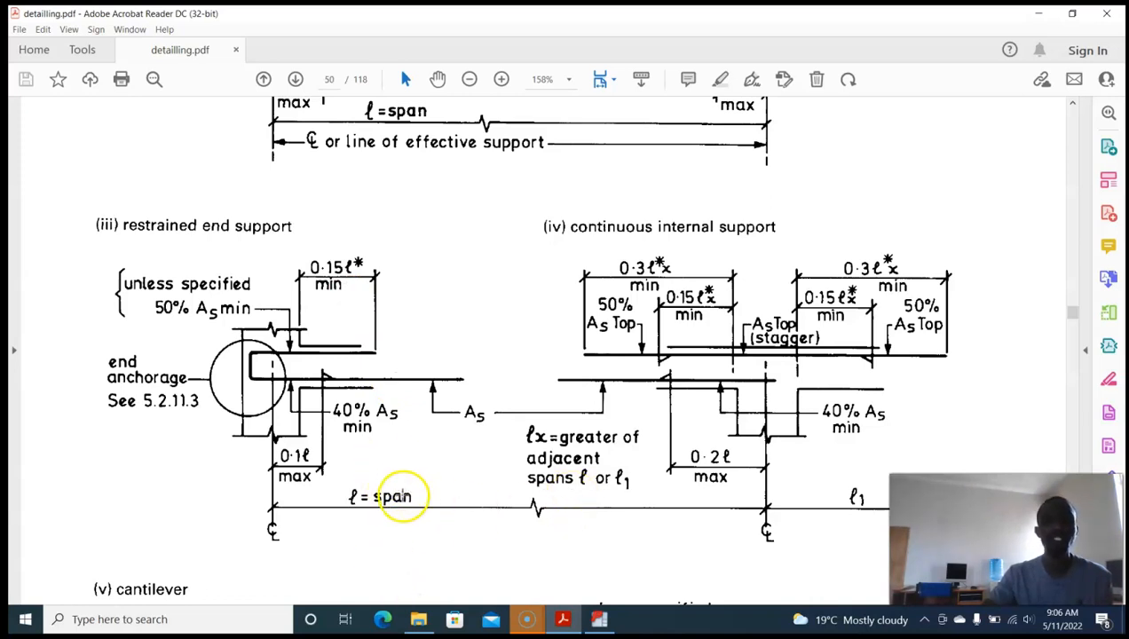
# Step: Work out a length of 50 bar diameters in Calculator as 10 × 50 and return to the manual
pyautogui.click(25, 619)
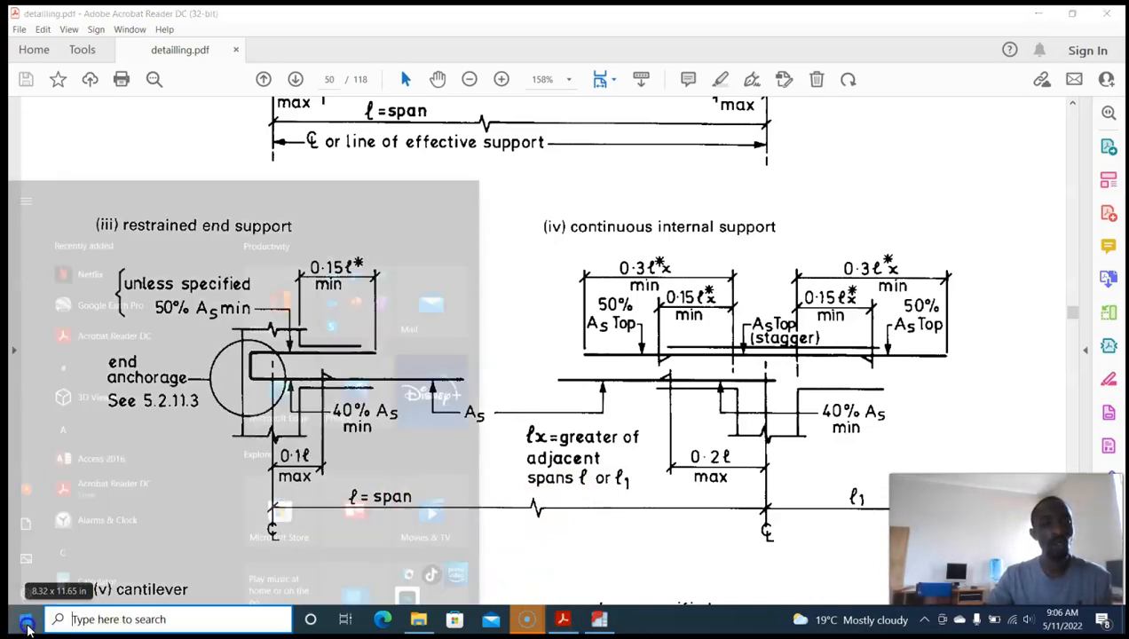
pyautogui.click(99, 447)
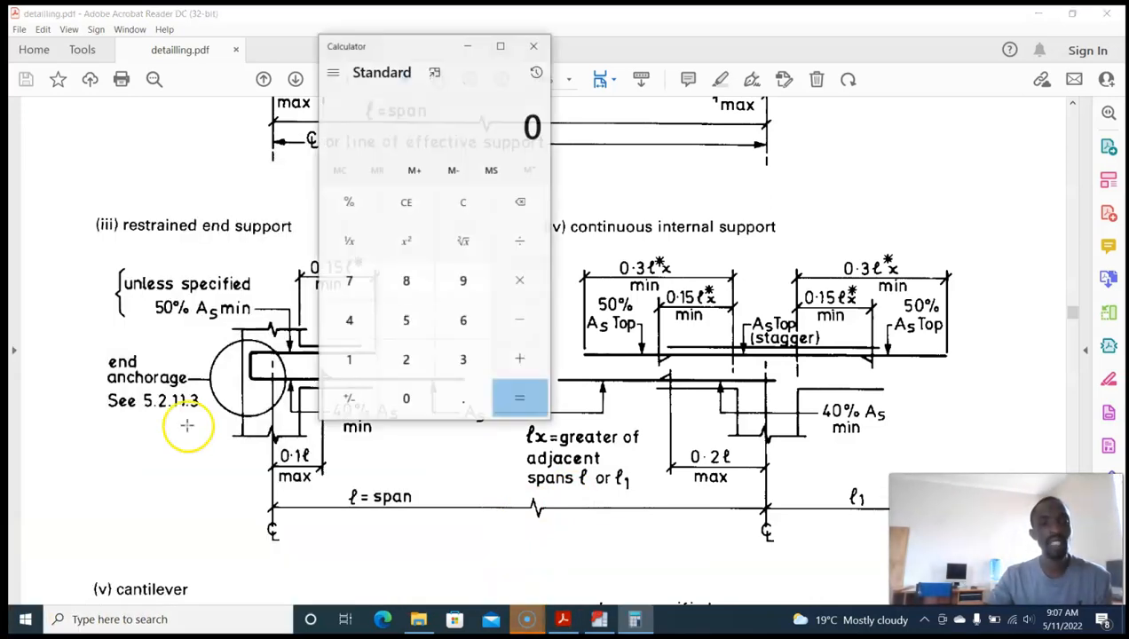
pyautogui.click(351, 360)
pyautogui.click(405, 399)
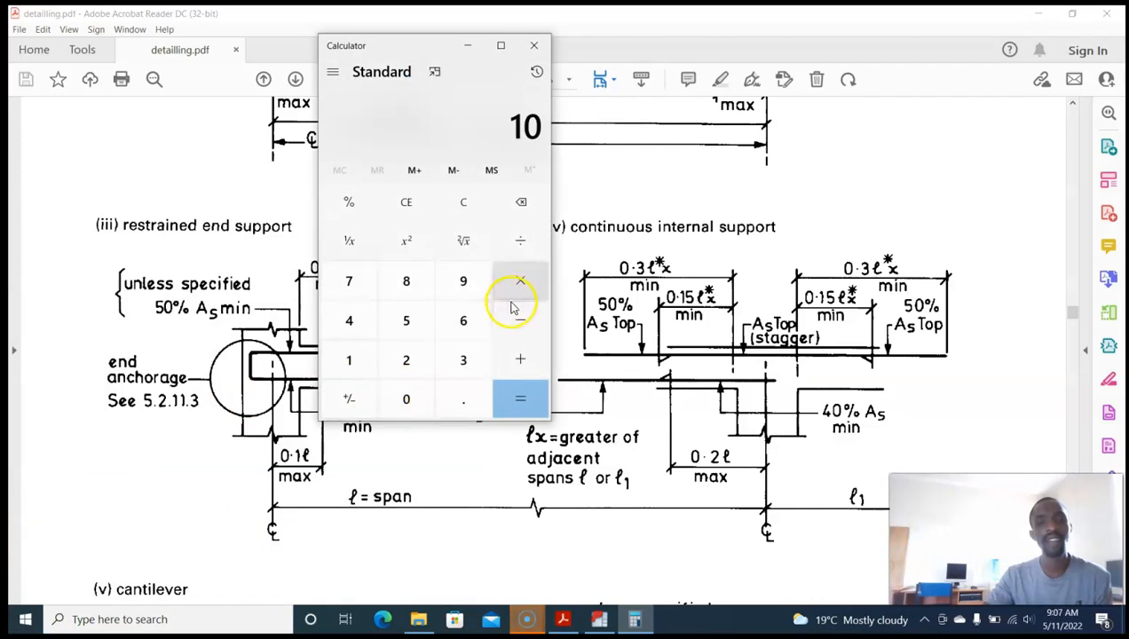
pyautogui.click(406, 320)
pyautogui.click(406, 398)
pyautogui.click(522, 401)
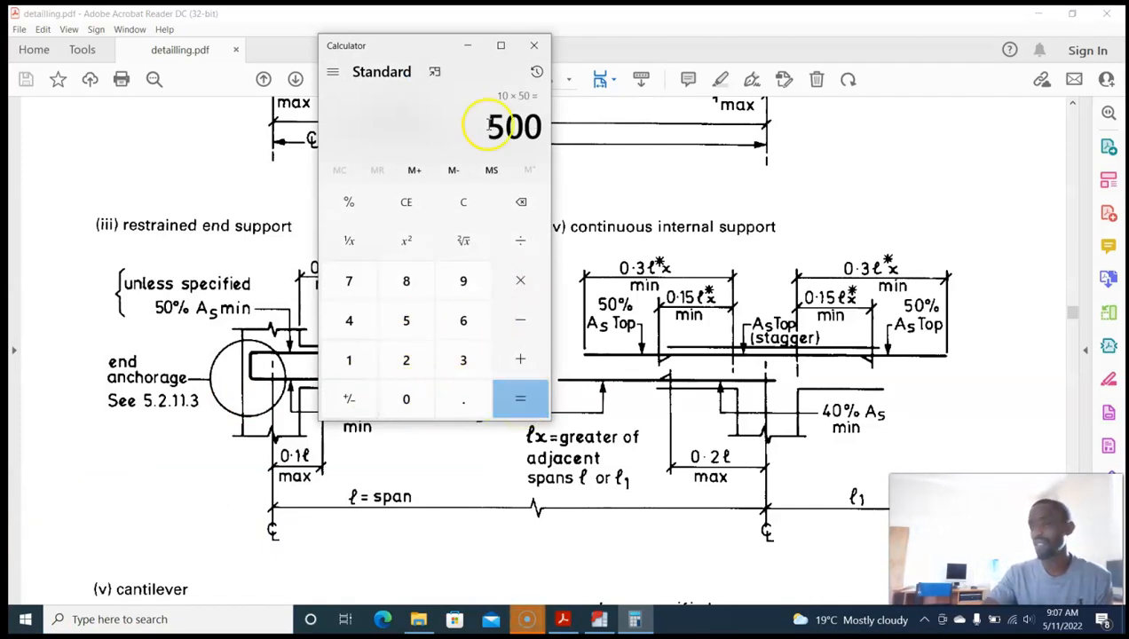
pyautogui.click(535, 46)
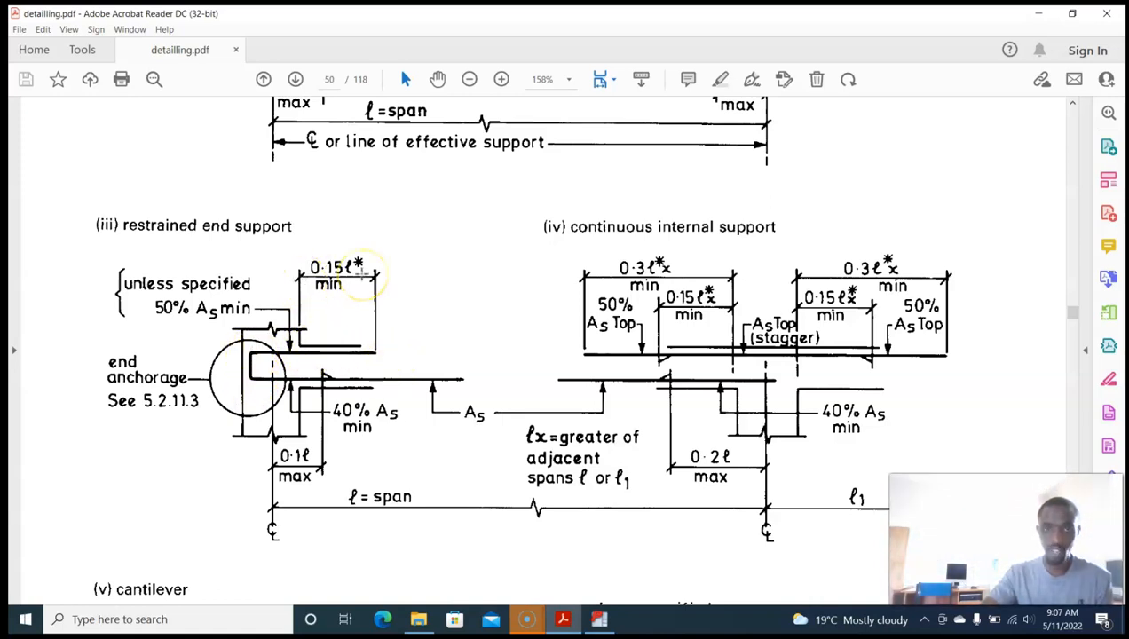
# Step: Switch to the PADDS drawing and place a vertical construction line along the inner edge of the slab's left beam
pyautogui.click(599, 618)
pyautogui.scroll(4, 471, 441)
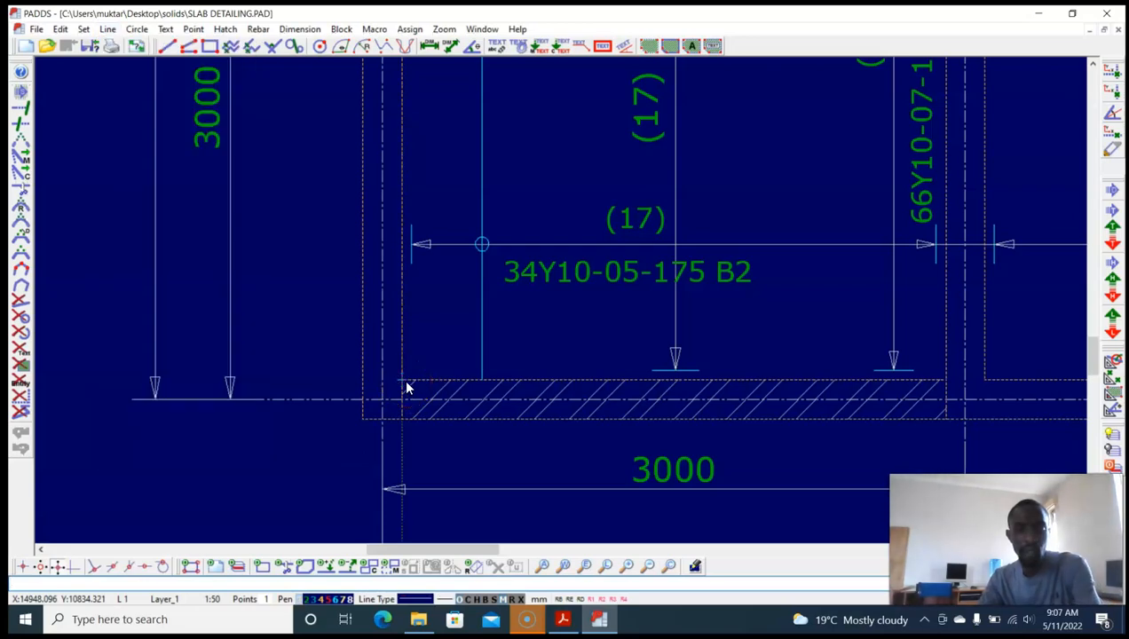
pyautogui.scroll(-5, 404, 384)
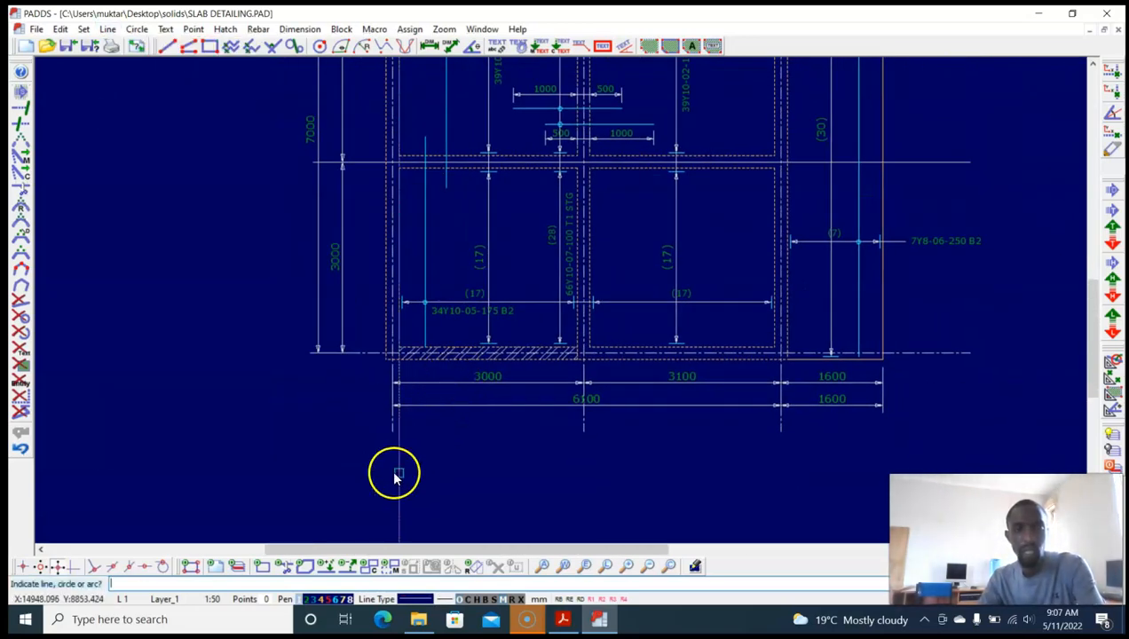
pyautogui.scroll(4, 401, 200)
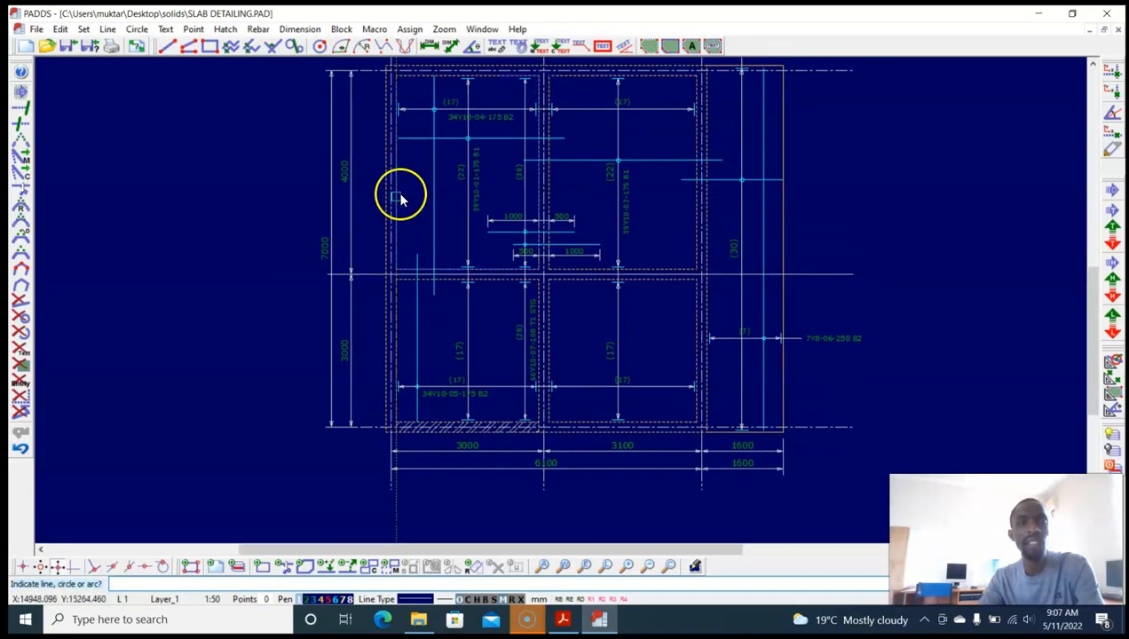
# Step: Place a second vertical construction line through the left end of the 39Y10-01 bar, just inside the left beam
pyautogui.click(411, 178)
pyautogui.scroll(3, 395, 126)
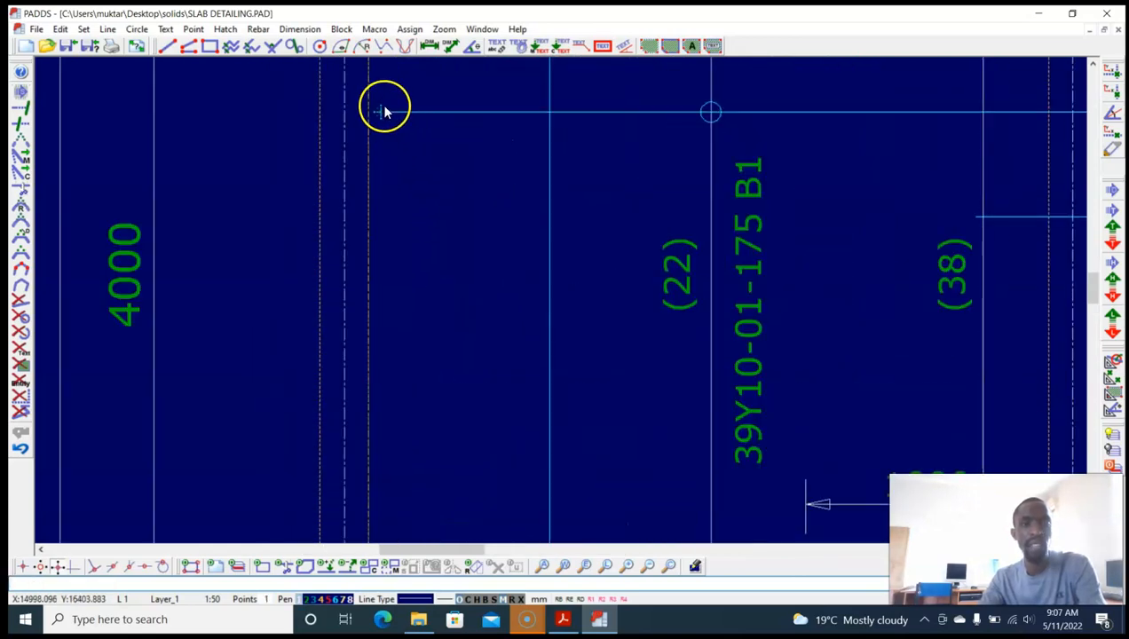
pyautogui.scroll(-2, 383, 108)
pyautogui.scroll(-3, 403, 178)
pyautogui.scroll(4, 405, 330)
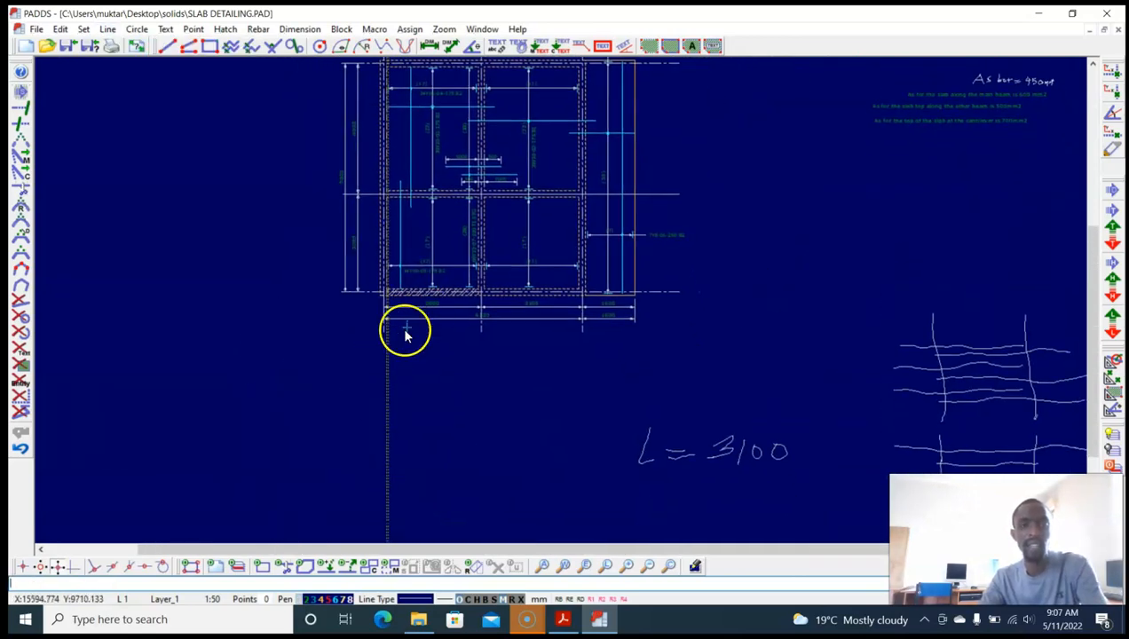
# Step: Add a vertical construction line 500 mm into the slab from the construction line at the bar end
pyautogui.hotkey('alt', 'l')
pyautogui.press('Return')
pyautogui.scroll(2, 418, 355)
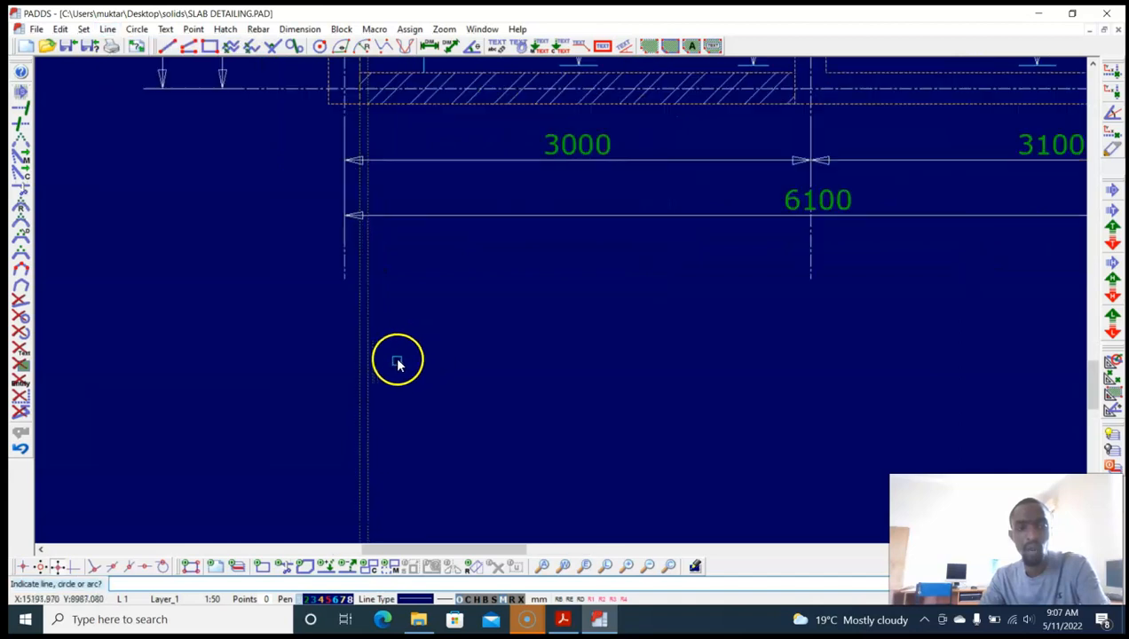
pyautogui.click(367, 367)
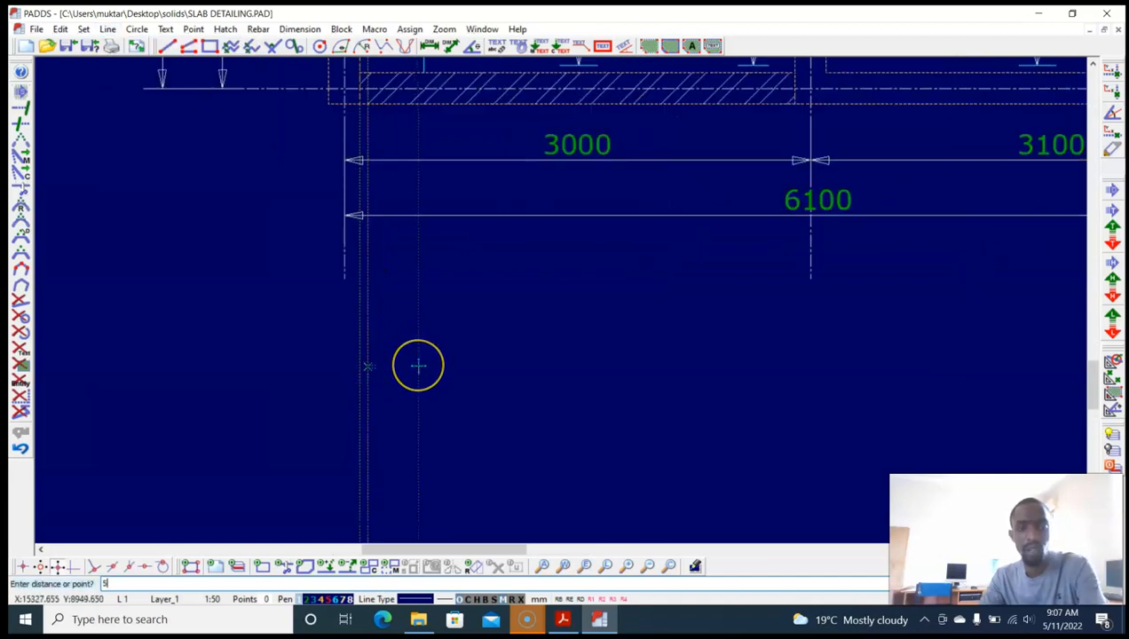
pyautogui.press('Return')
pyautogui.scroll(-3, 415, 362)
pyautogui.moveTo(411, 248); pyautogui.dragTo(422, 377, button='middle')
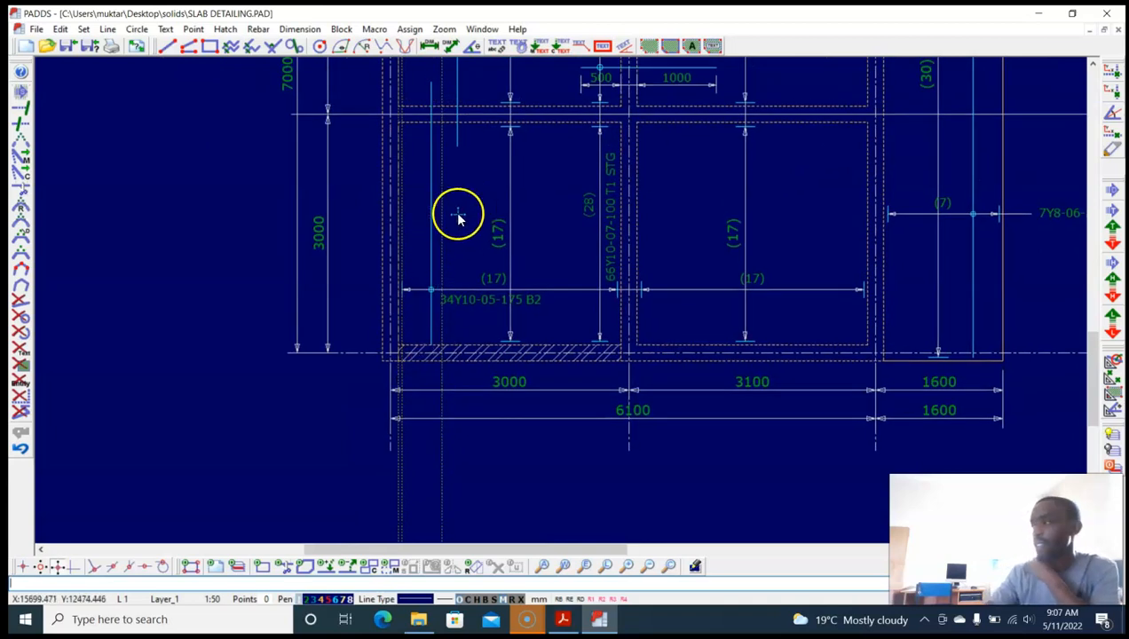
# Step: Check the restrained end support detail in the PDF manual against the construction lines, returning to the PADDS drawing
pyautogui.moveTo(456, 213); pyautogui.dragTo(433, 247, button='middle')
pyautogui.scroll(2, 440, 233)
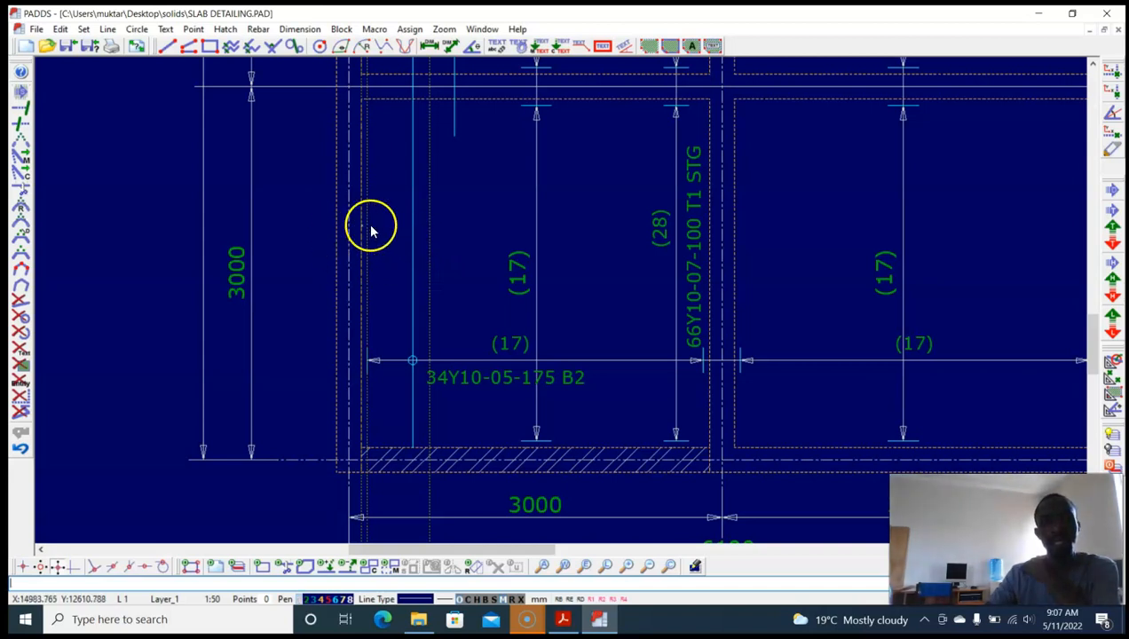
pyautogui.scroll(-3, 504, 222)
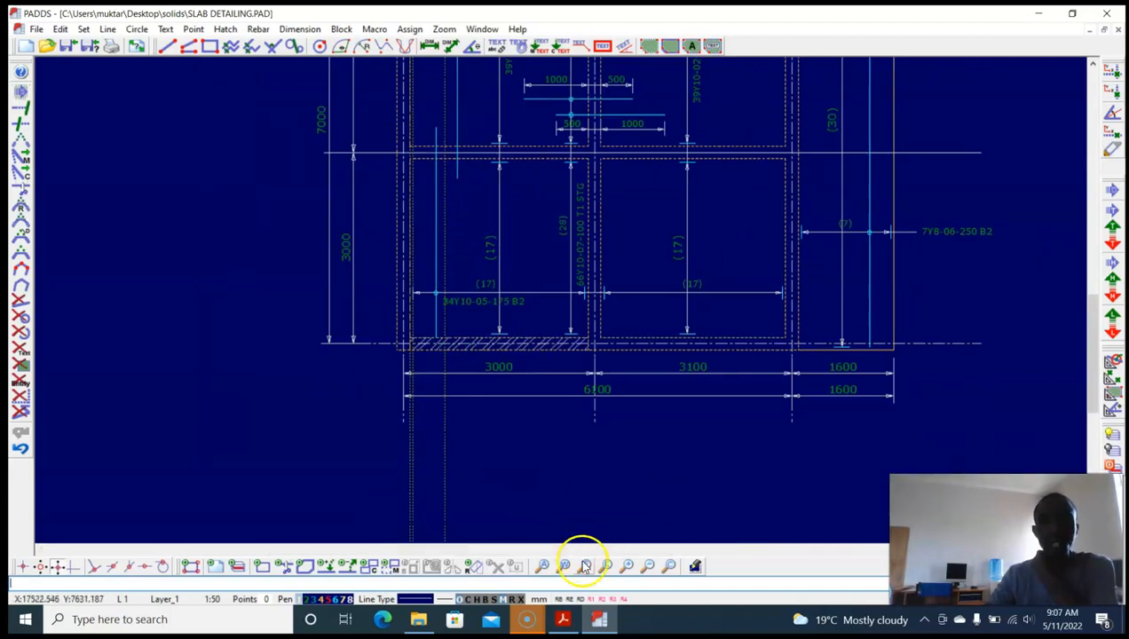
pyautogui.click(562, 619)
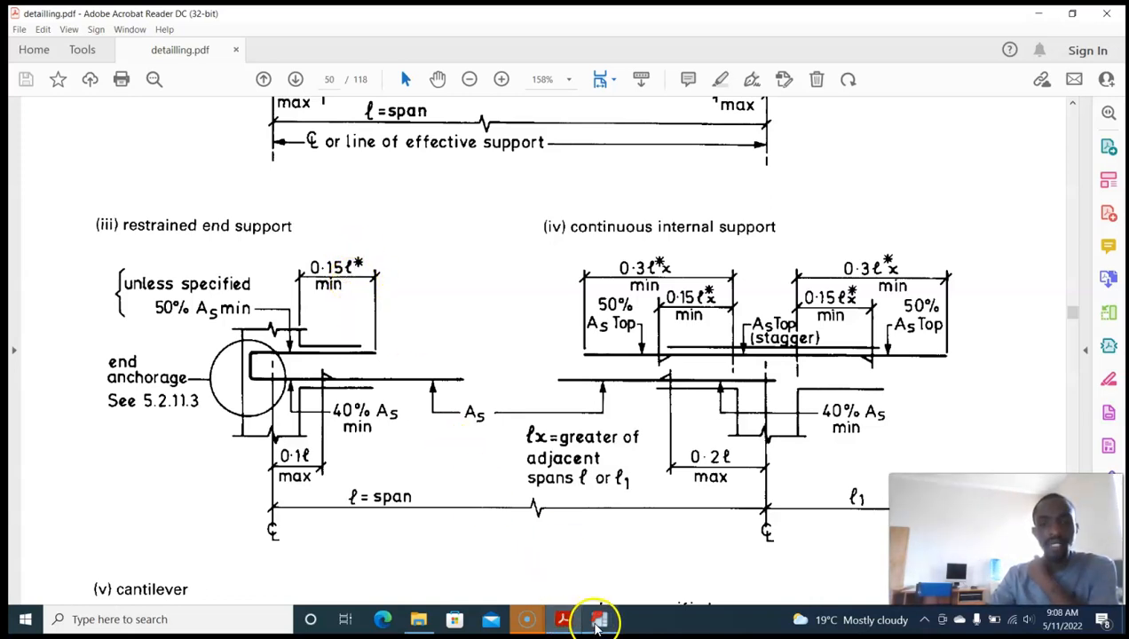
pyautogui.moveTo(596, 625)
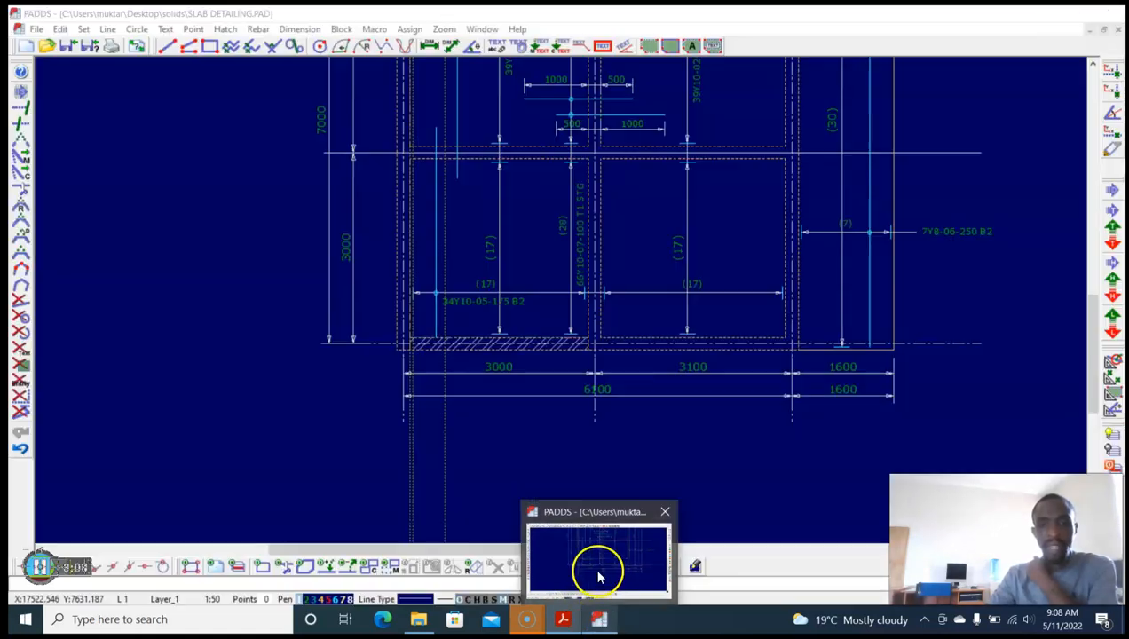
pyautogui.click(597, 568)
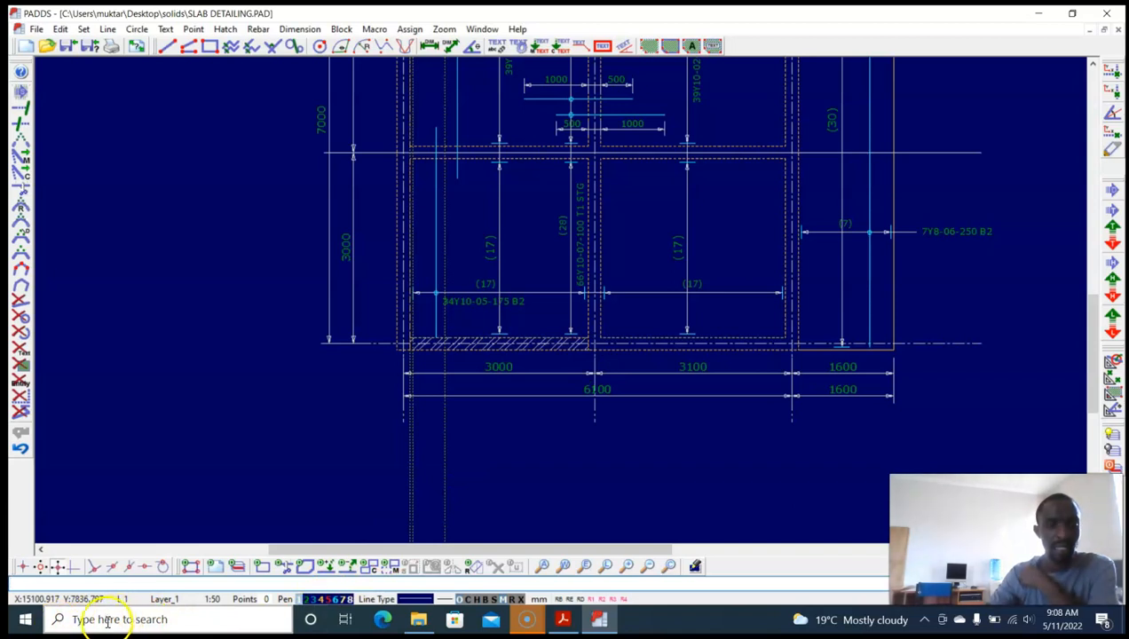
# Step: Work out the 0.15 × span bar extension in Calculator as 3000 × 0.15 and minimize it
pyautogui.click(24, 618)
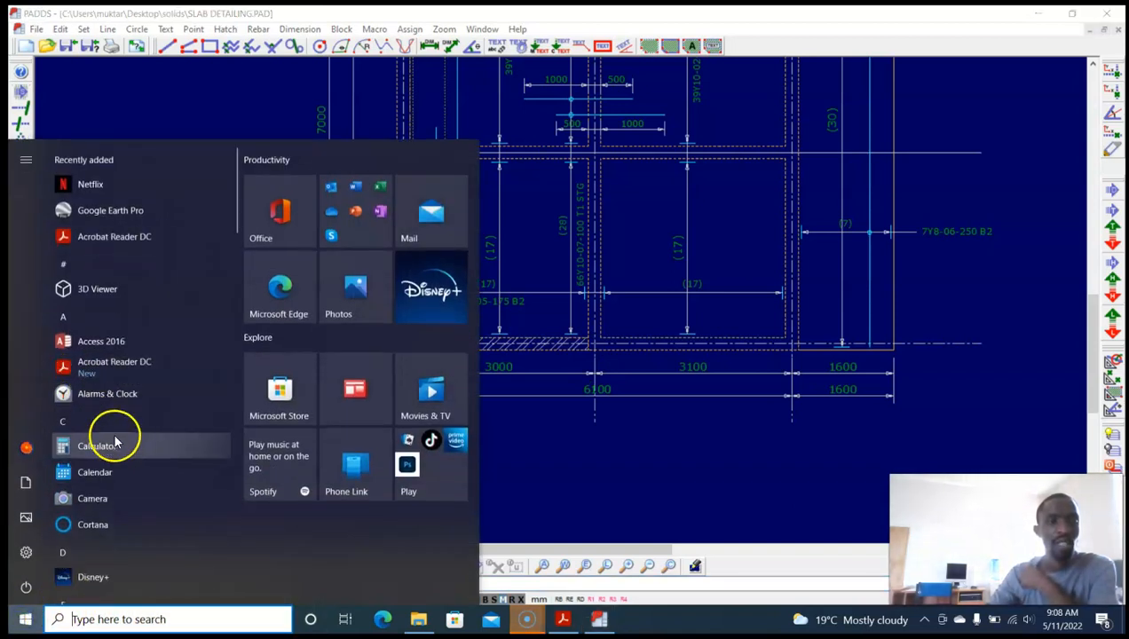
pyautogui.click(114, 442)
pyautogui.click(459, 371)
pyautogui.click(405, 399)
pyautogui.click(406, 398)
pyautogui.click(406, 398)
pyautogui.click(521, 282)
pyautogui.click(405, 399)
pyautogui.click(453, 401)
pyautogui.click(372, 372)
pyautogui.click(405, 321)
pyautogui.click(518, 405)
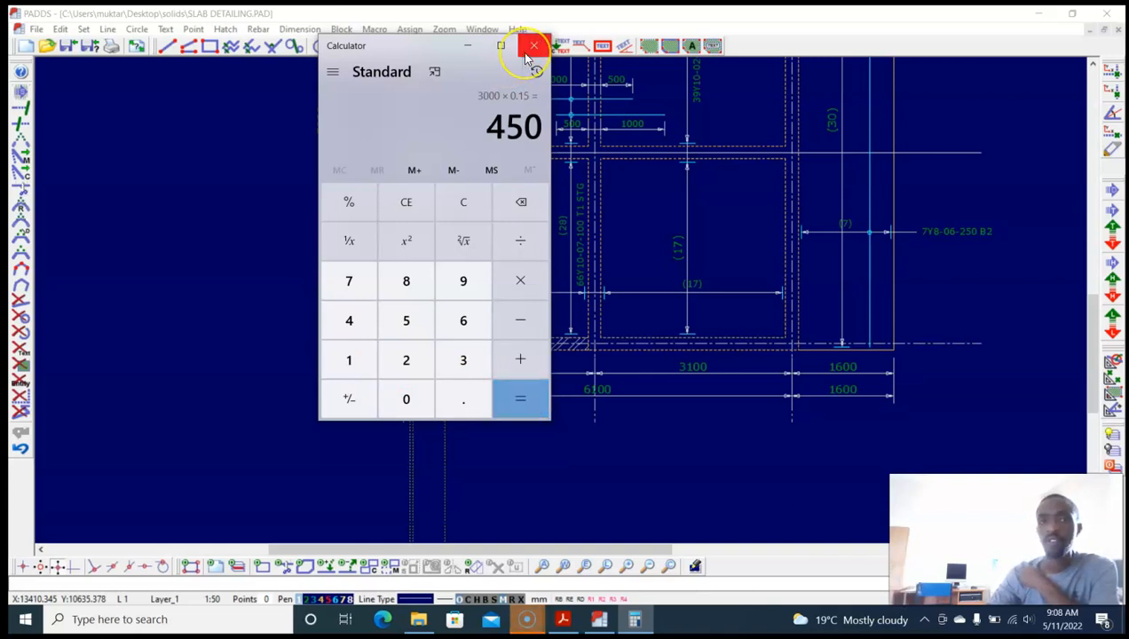
pyautogui.click(467, 45)
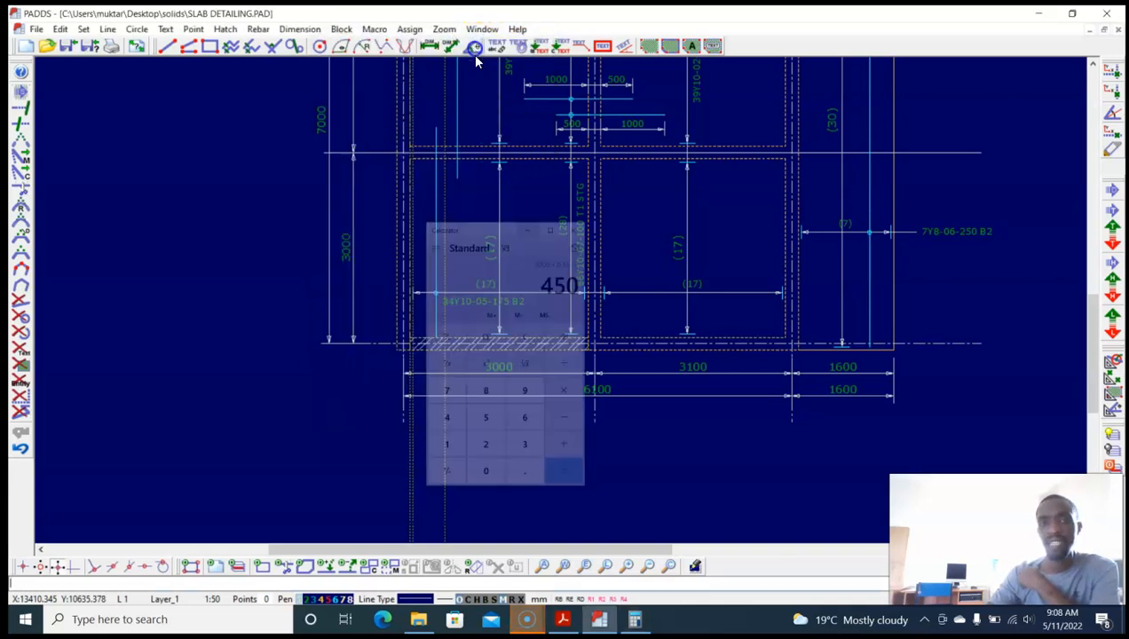
# Step: Compare the restrained end support detail in the PDF manual with the slab's left edge in the PADDS drawing
pyautogui.click(599, 619)
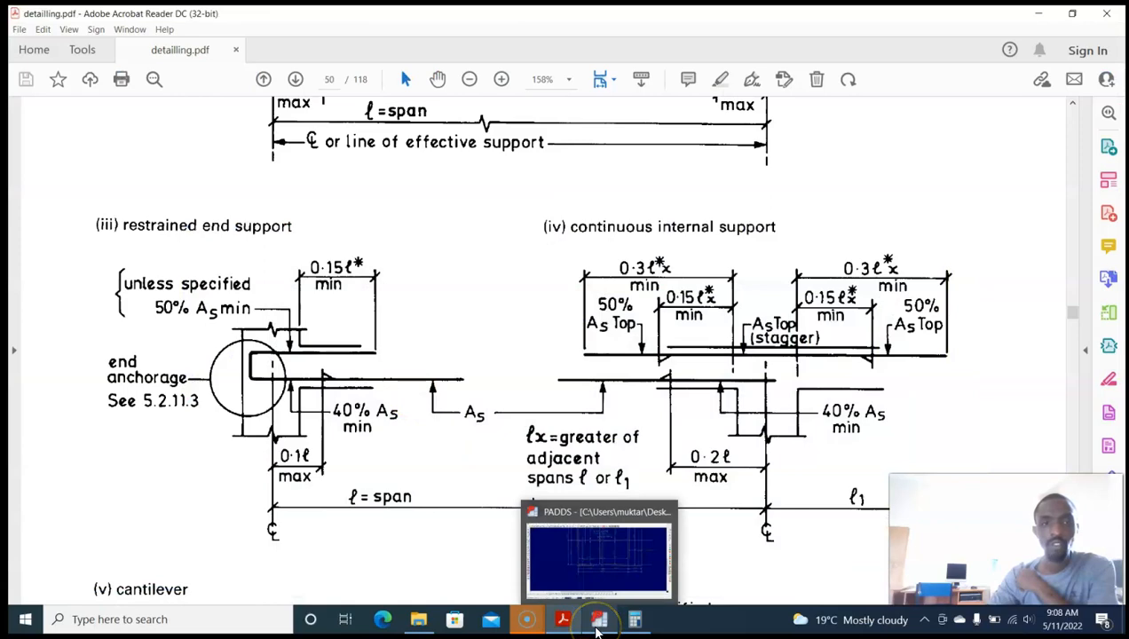
pyautogui.click(597, 619)
pyautogui.scroll(5, 486, 347)
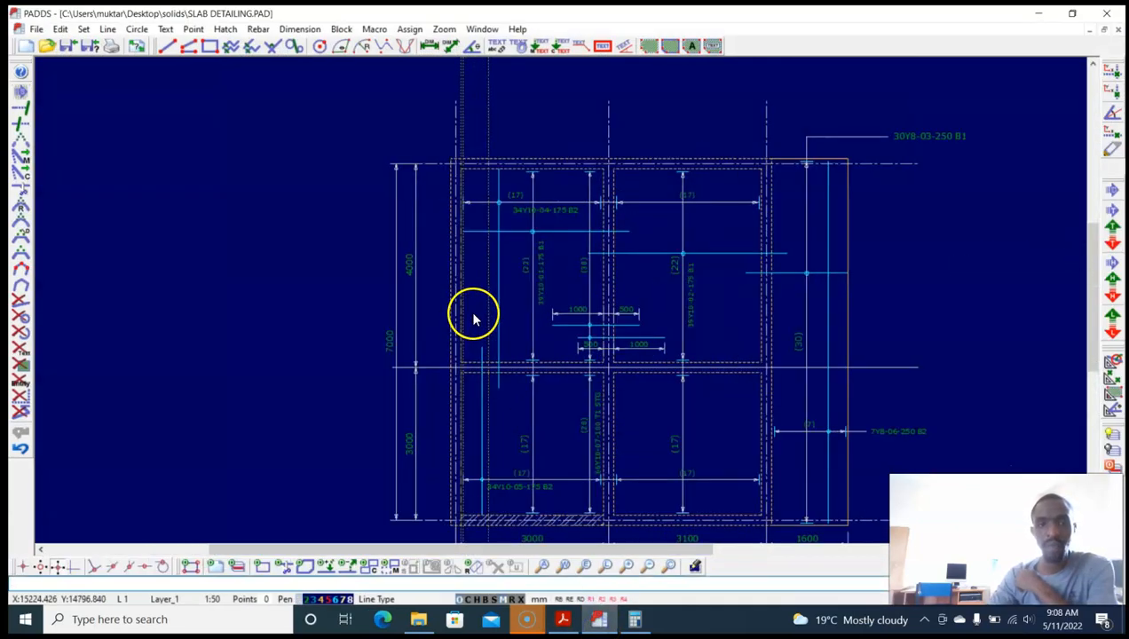
pyautogui.scroll(-3, 383, 230)
pyautogui.moveTo(384, 229); pyautogui.dragTo(403, 249, button='middle')
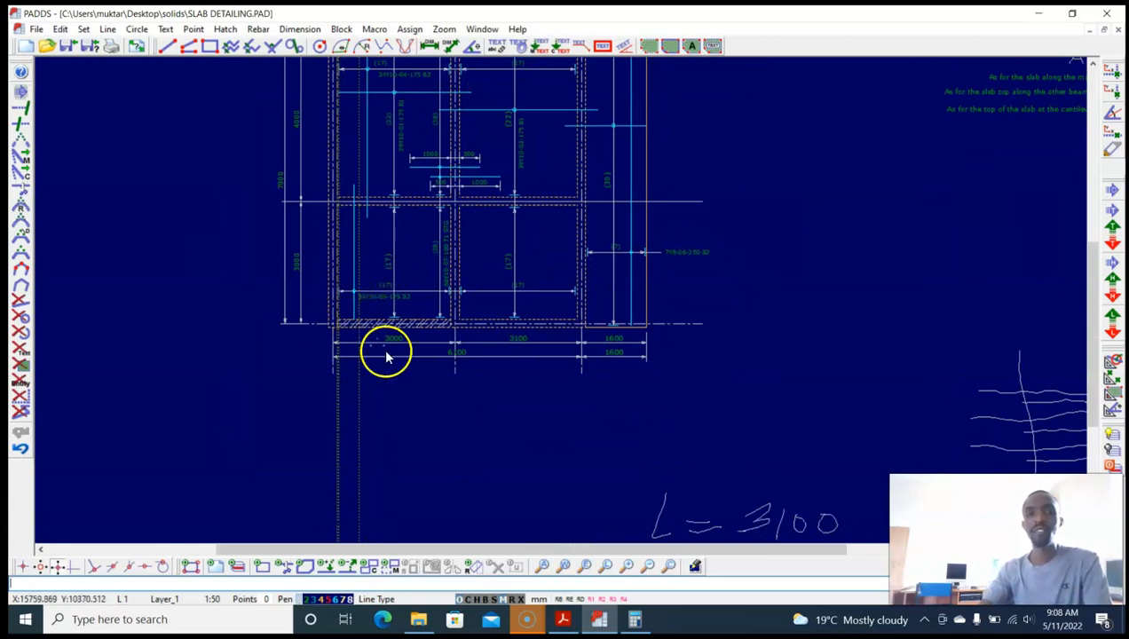
pyautogui.click(564, 625)
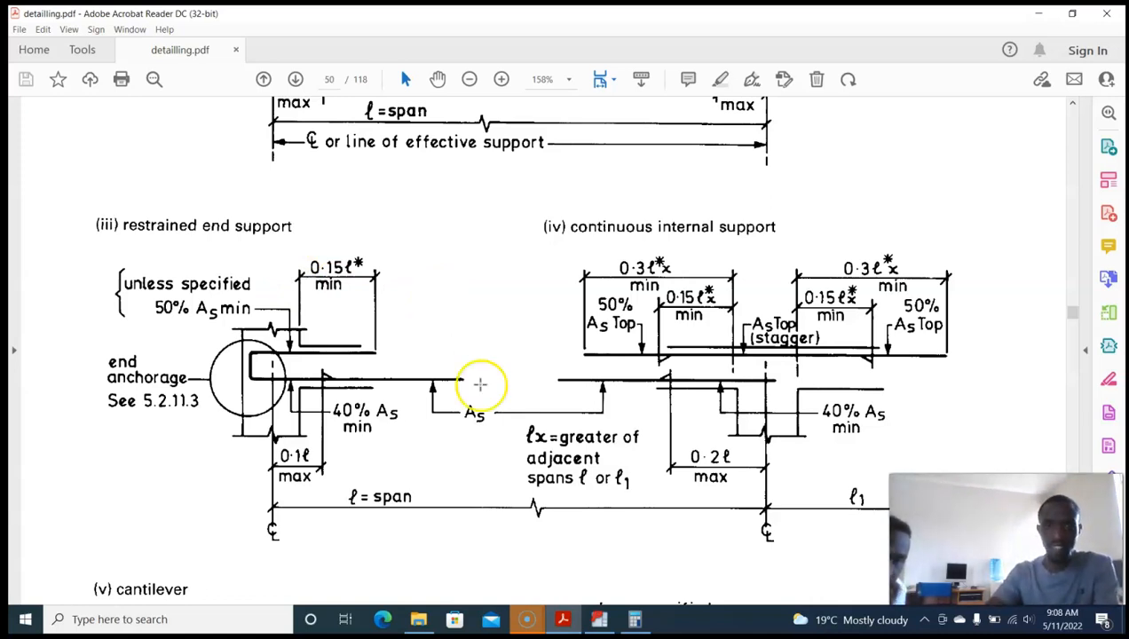
pyautogui.click(599, 619)
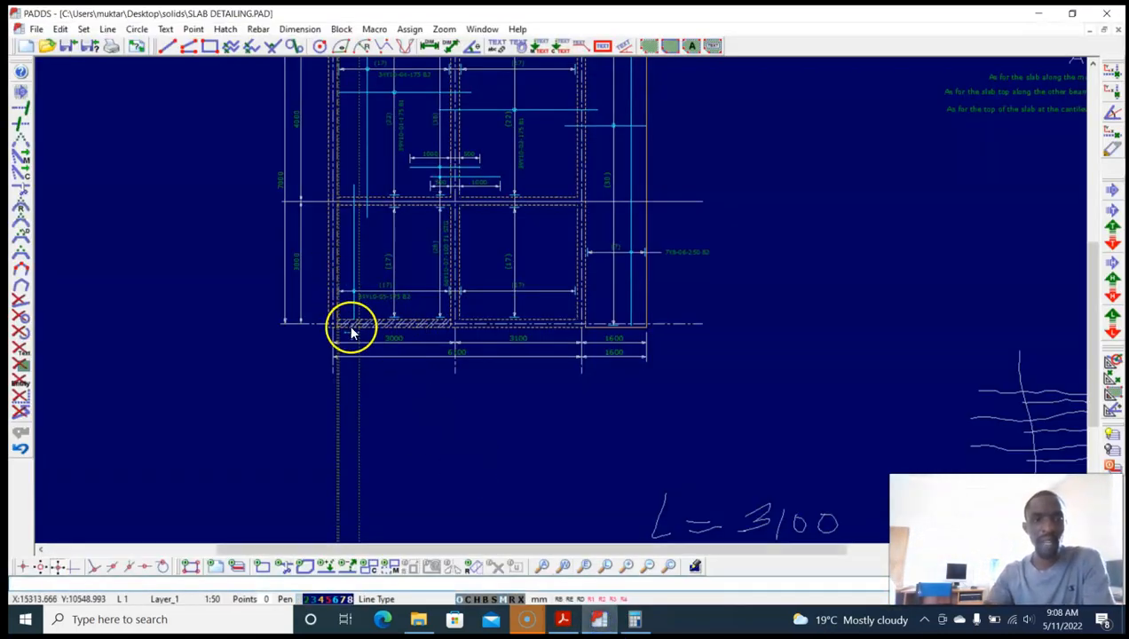
pyautogui.scroll(5, 335, 336)
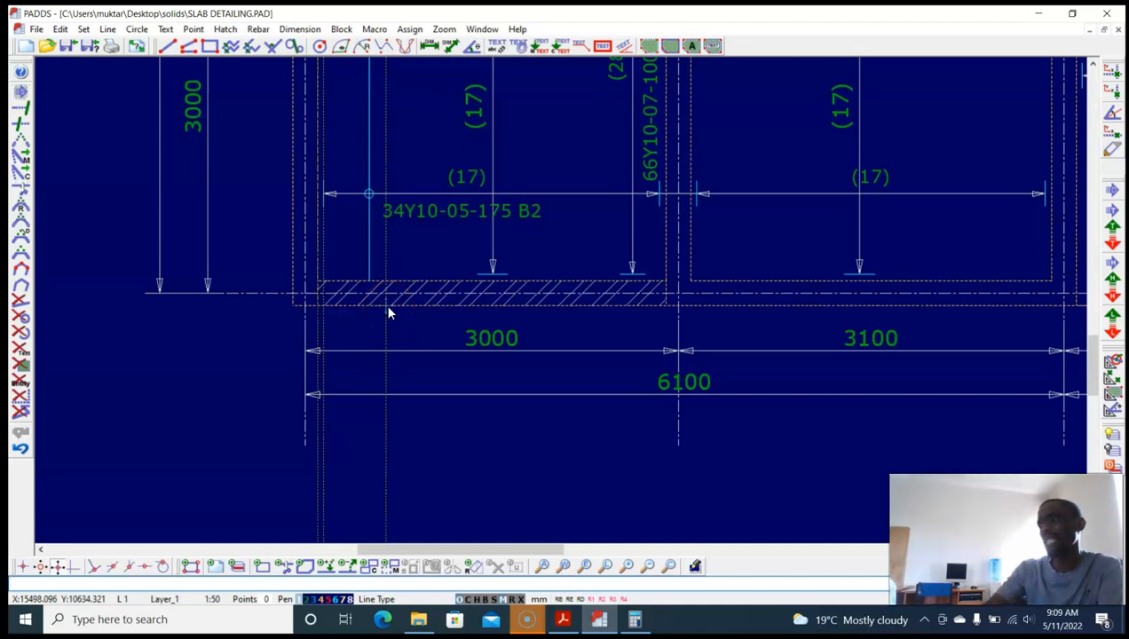
pyautogui.click(355, 207)
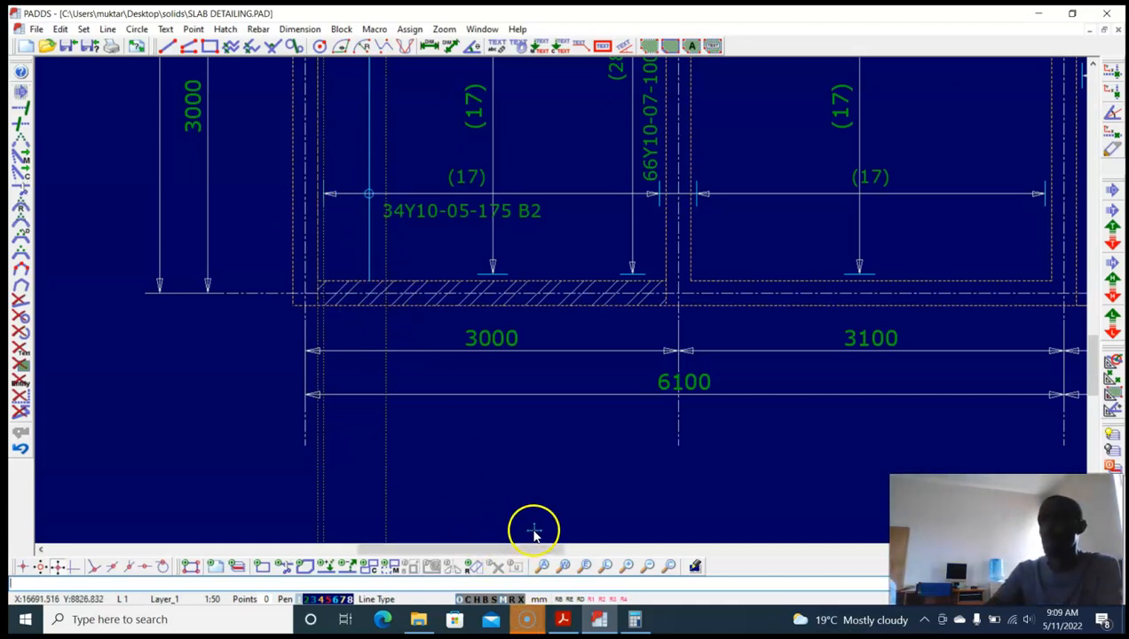
pyautogui.scroll(-2, 533, 531)
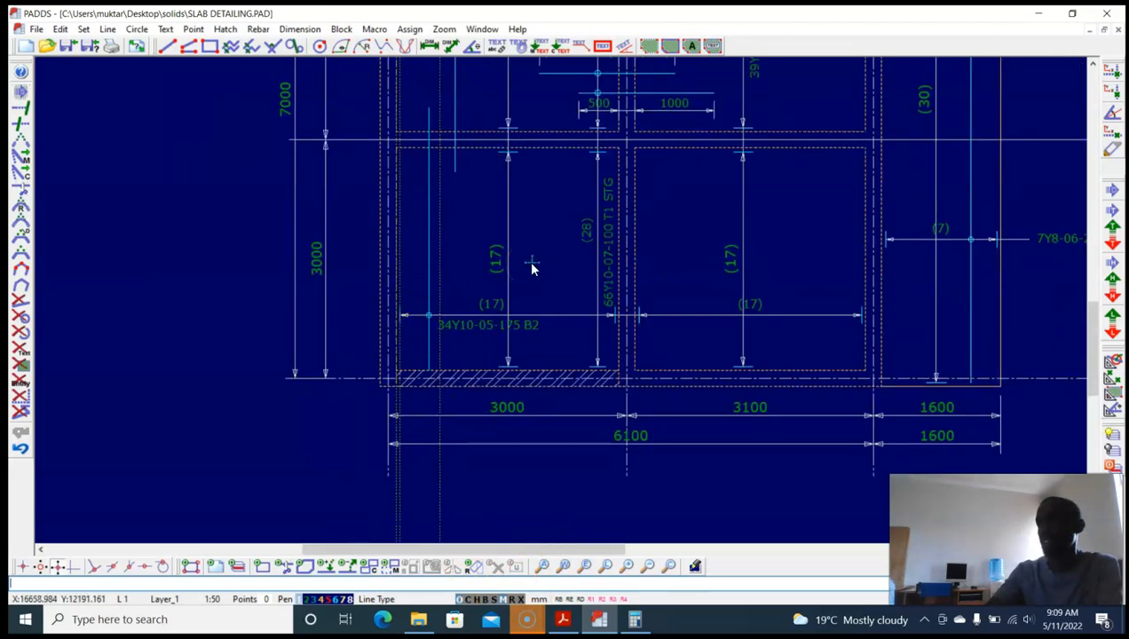
# Step: Place a horizontal construction line across the upper slab panels and try to start a parallel one from it
pyautogui.moveTo(532, 268)
pyautogui.mouseDown(button='middle')
pyautogui.moveTo(537, 279)
pyautogui.moveTo(471, 295)
pyautogui.moveTo(395, 293)
pyautogui.mouseUp(button='middle')
pyautogui.scroll(-4, 382, 261)
pyautogui.scroll(4, 351, 220)
pyautogui.hotkey('alt', 'l')
pyautogui.press('h')
pyautogui.hotkey('alt', 'l')
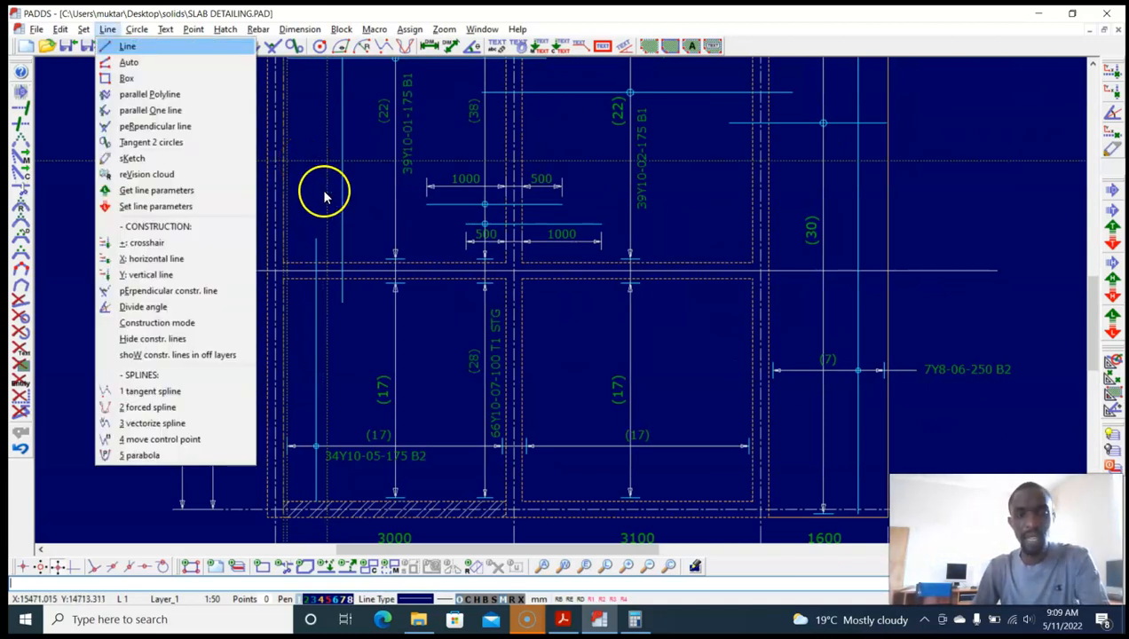
pyautogui.press('x')
pyautogui.scroll(3, 313, 179)
pyautogui.click(297, 143)
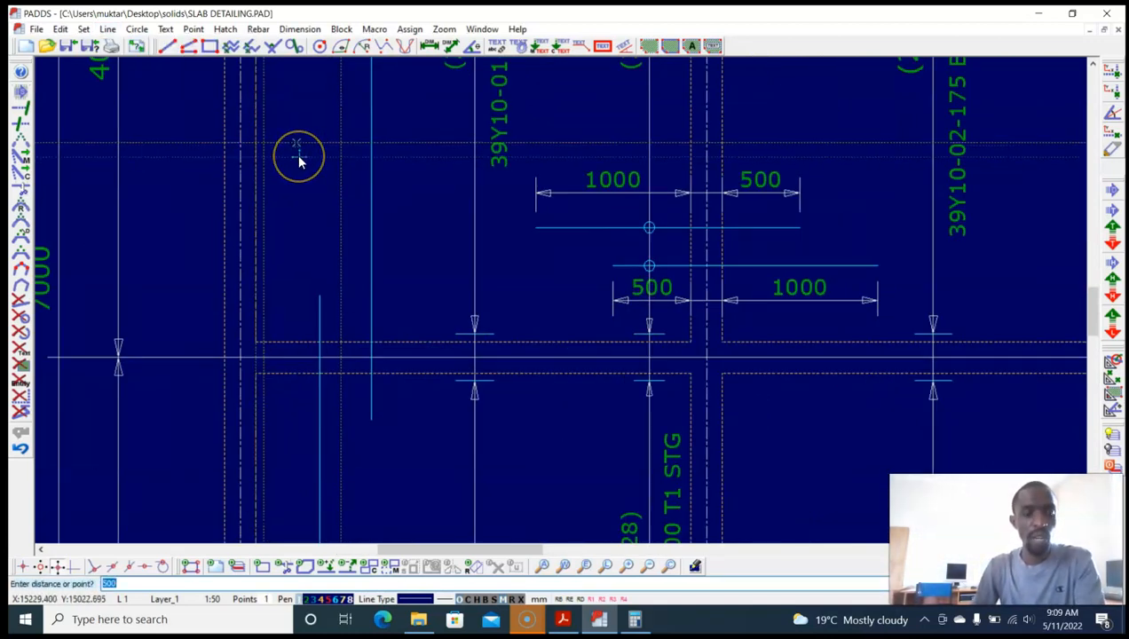
pyautogui.press('Escape')
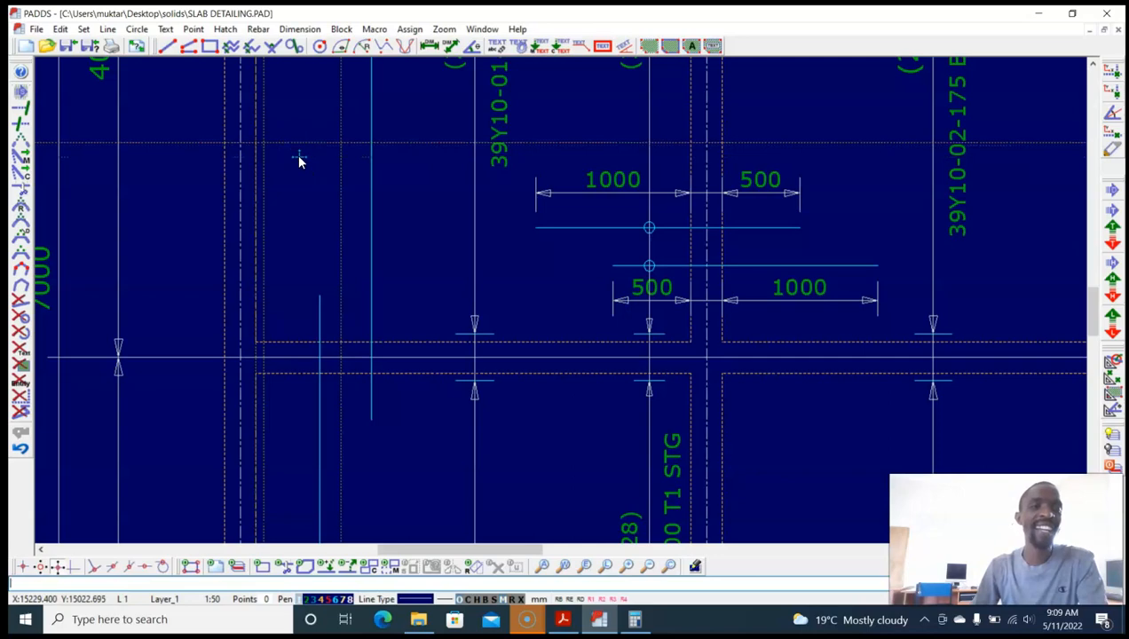
# Step: Remove the horizontal construction line from the upper slab panels
pyautogui.scroll(-5, 309, 181)
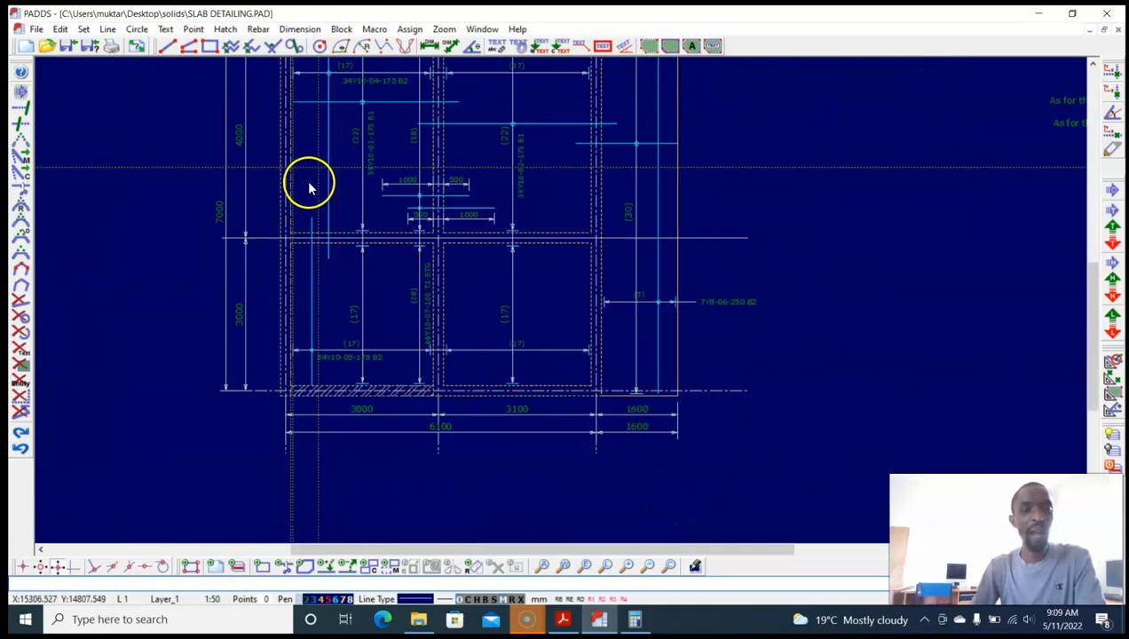
pyautogui.scroll(3, 319, 192)
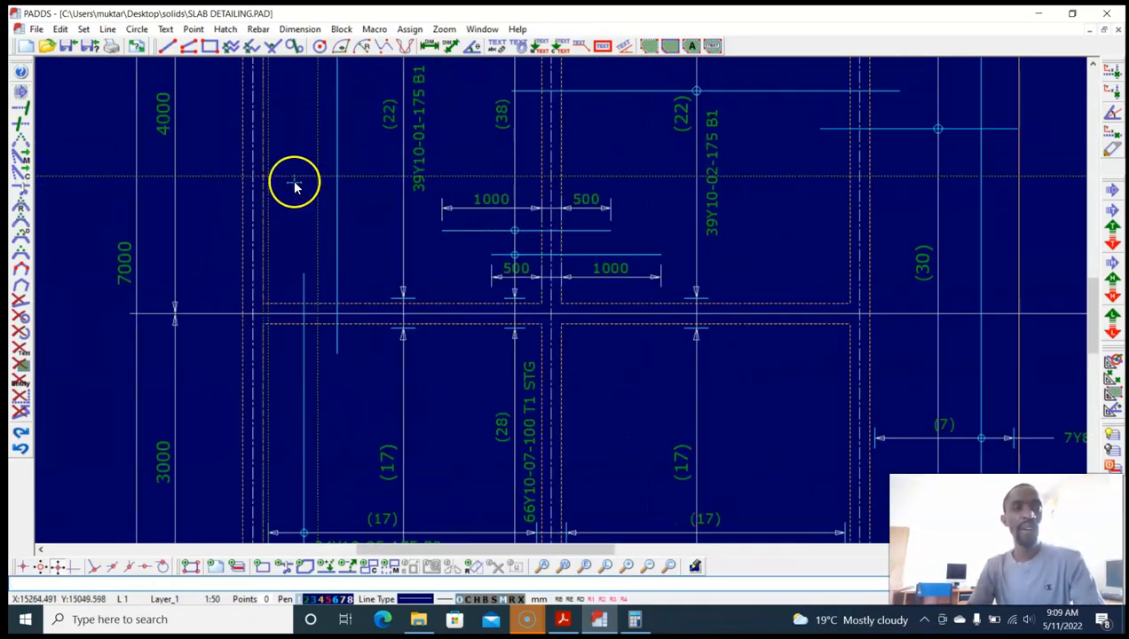
pyautogui.click(293, 175)
pyautogui.scroll(-4, 303, 214)
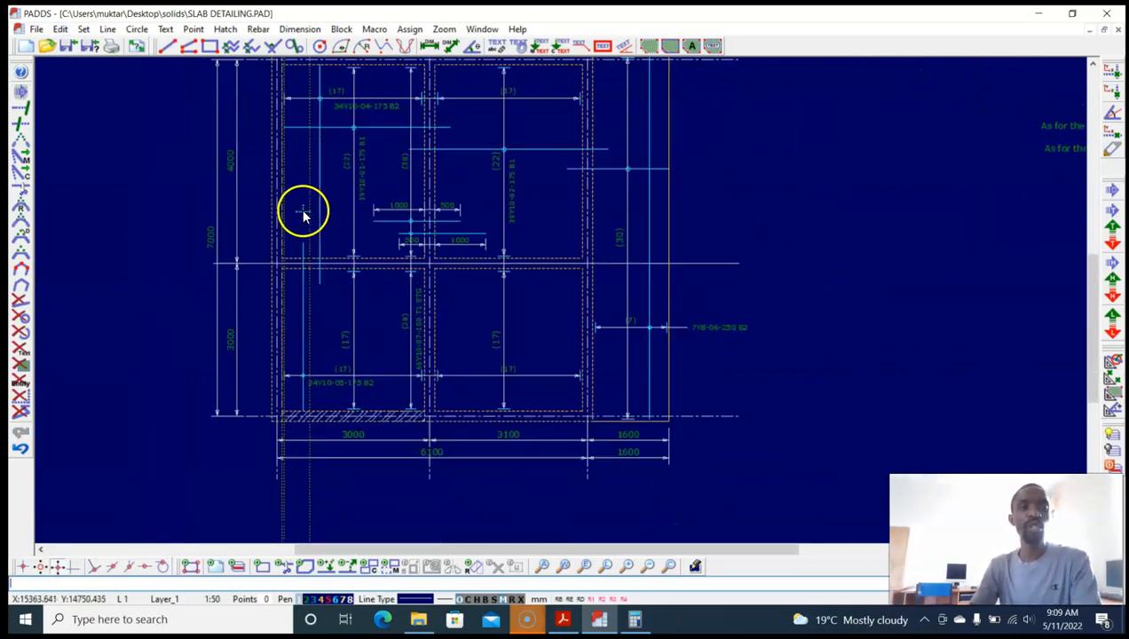
# Step: Move the vertical 34Y10-04 bar and its marker circle farther into the upper-left panel, away from the 500 mm construction line
pyautogui.scroll(1, 304, 329)
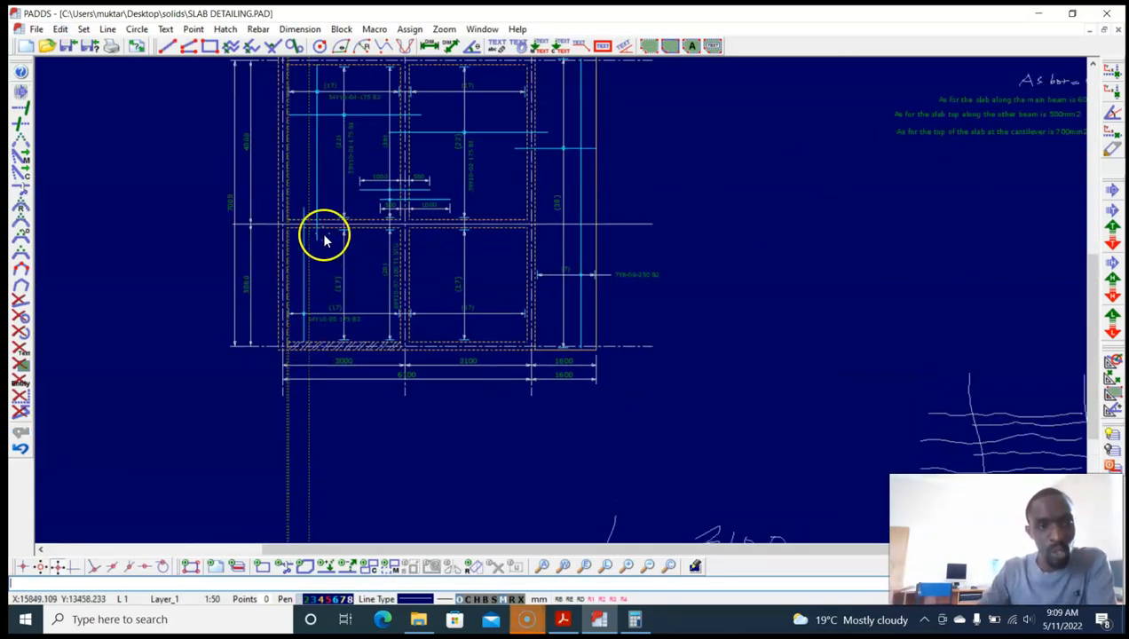
pyautogui.moveTo(333, 169); pyautogui.dragTo(340, 214, button='middle')
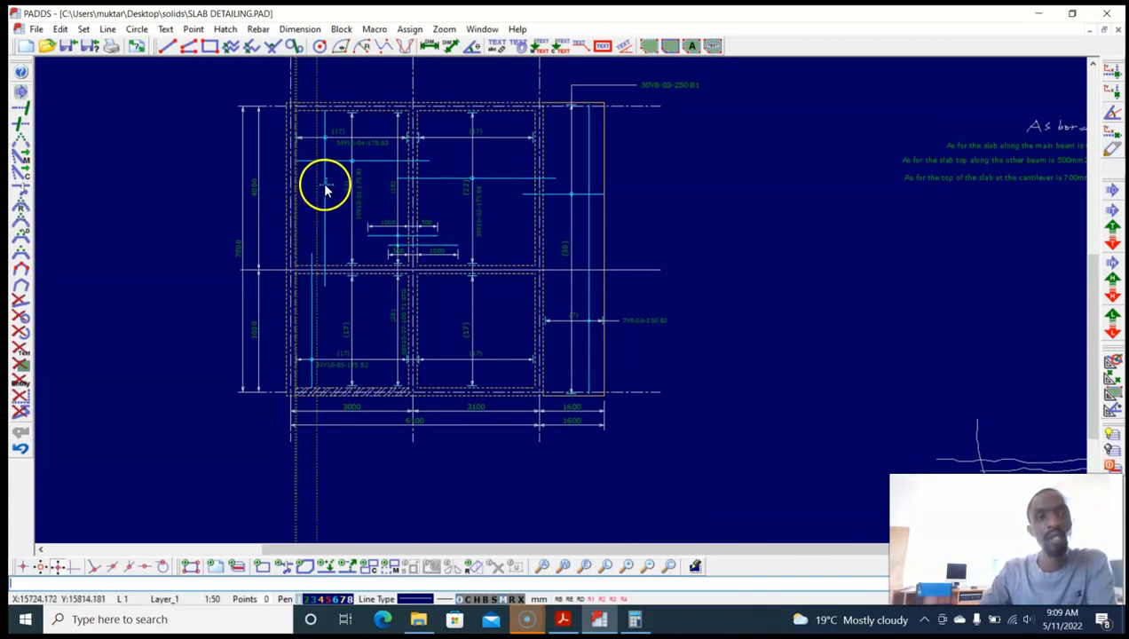
pyautogui.scroll(2, 325, 183)
pyautogui.click(321, 216)
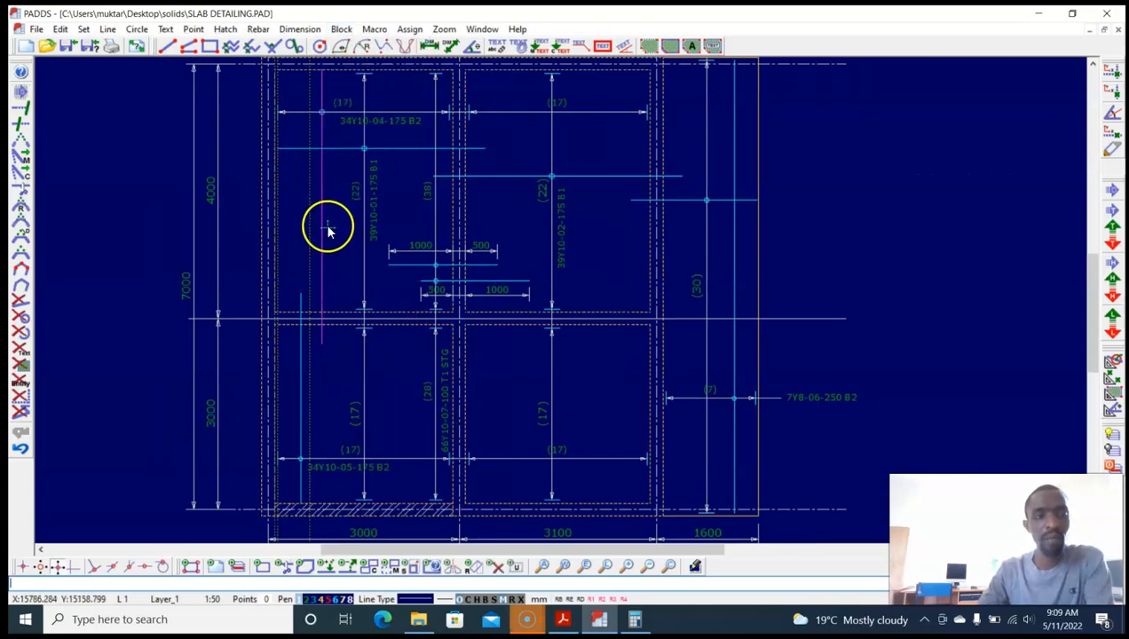
pyautogui.scroll(-2, 327, 229)
pyautogui.scroll(3, 330, 189)
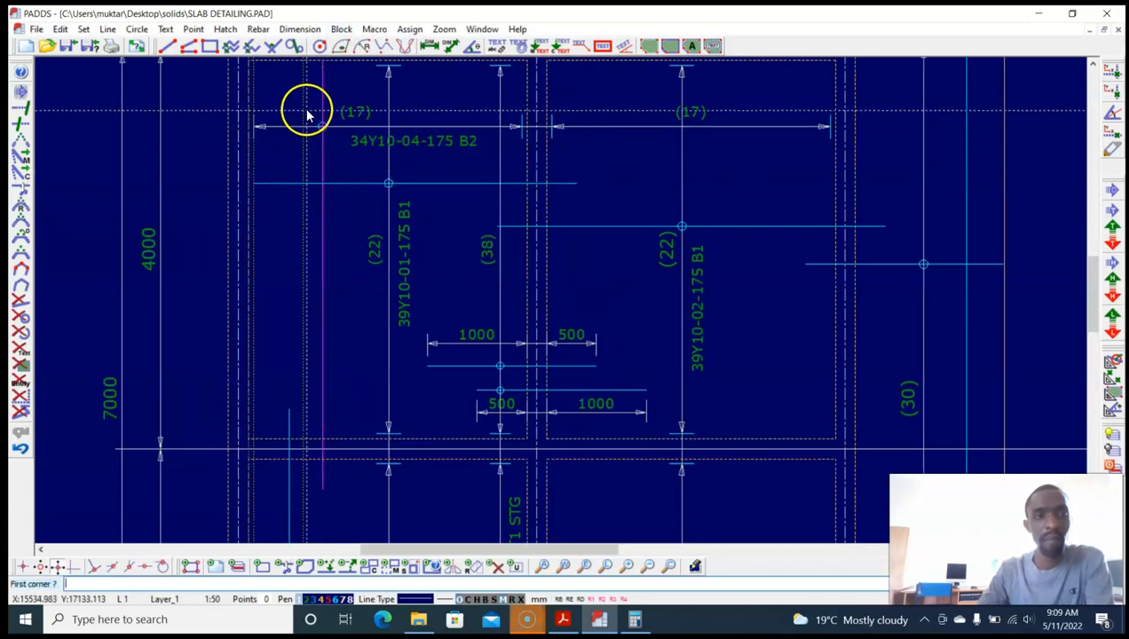
pyautogui.scroll(-1, 325, 197)
pyautogui.hotkey('alt', 'b')
pyautogui.press('4')
pyautogui.click(332, 243)
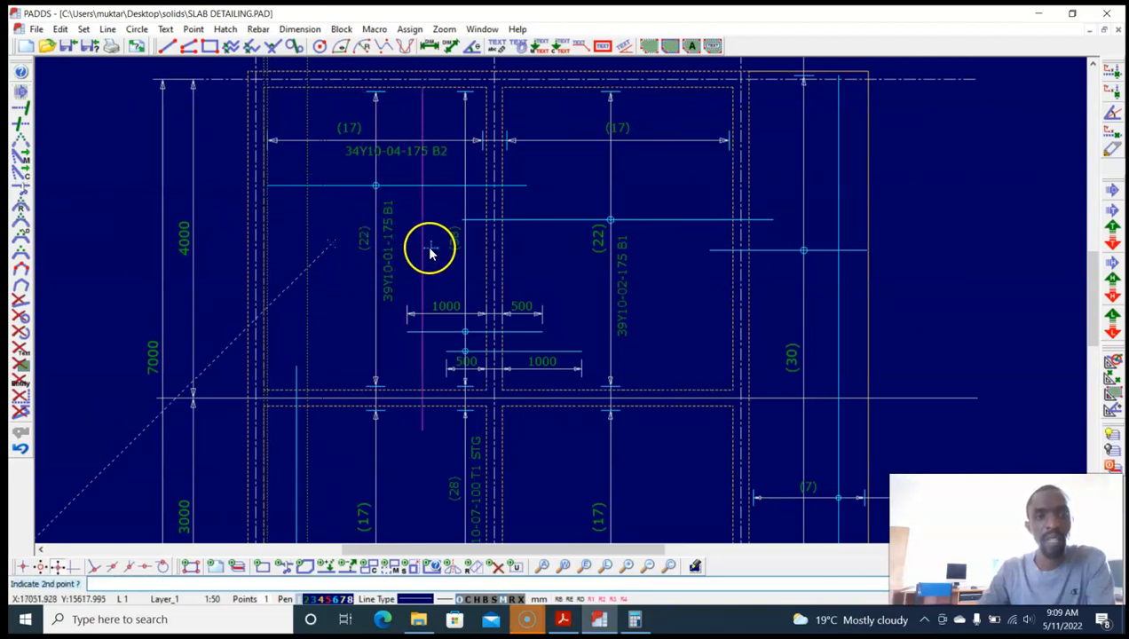
pyautogui.click(358, 255)
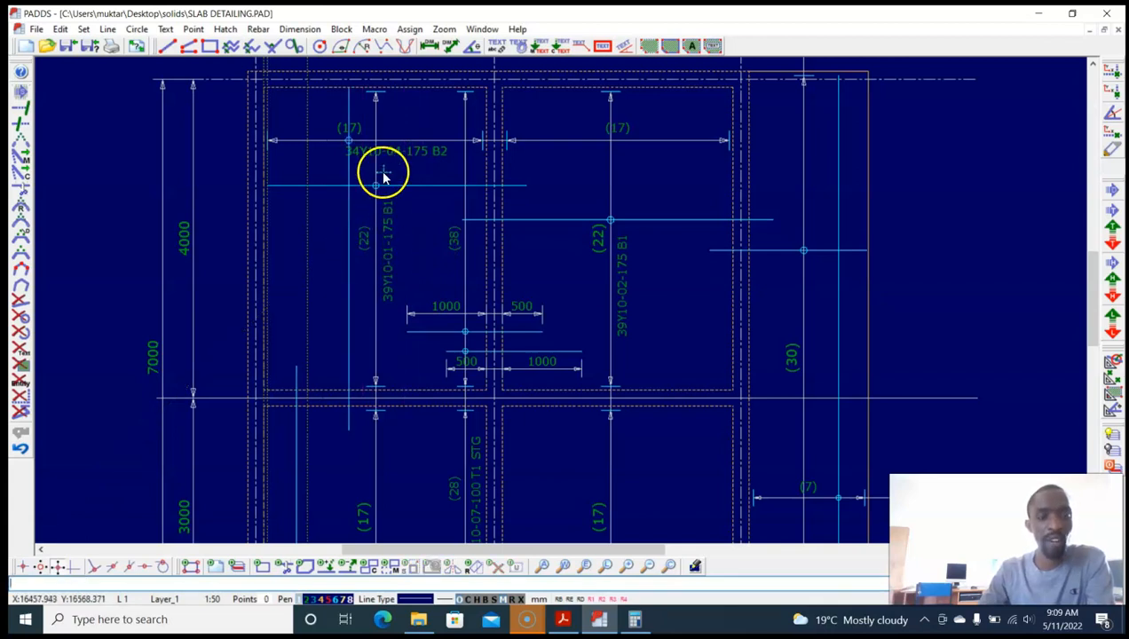
# Step: Move the (17) count text of the 34Y10-04 bars sideways, clear of the bar's marker circle in the upper-left panel
pyautogui.scroll(2, 389, 164)
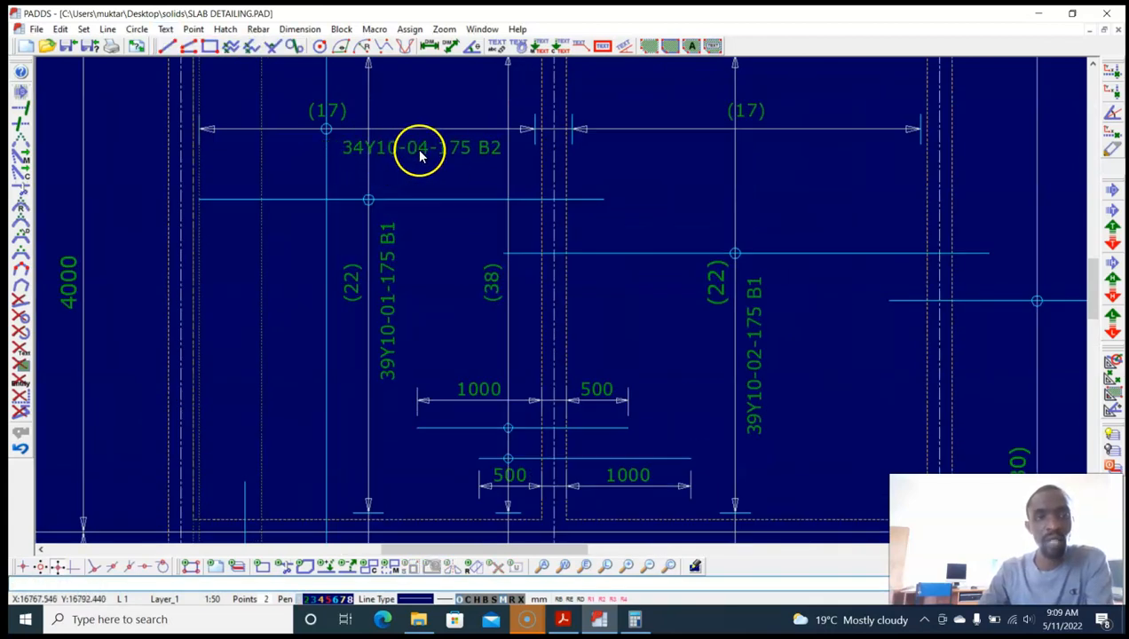
pyautogui.hotkey('alt', 't')
pyautogui.press('m')
pyautogui.click(335, 115)
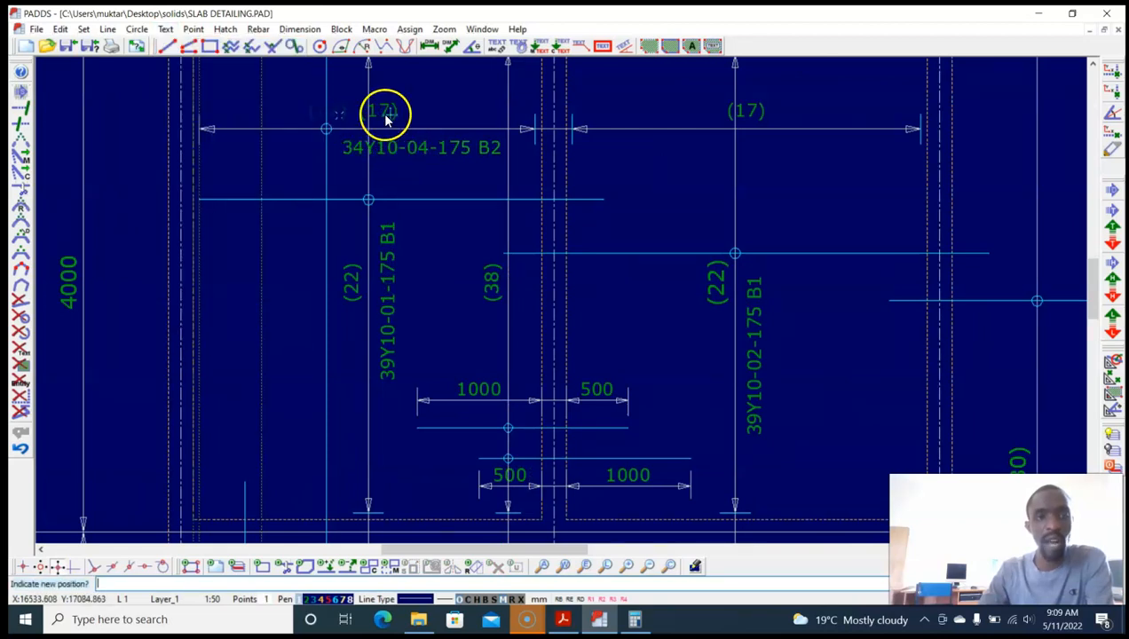
pyautogui.click(405, 116)
pyautogui.scroll(-5, 413, 147)
pyautogui.scroll(2, 365, 227)
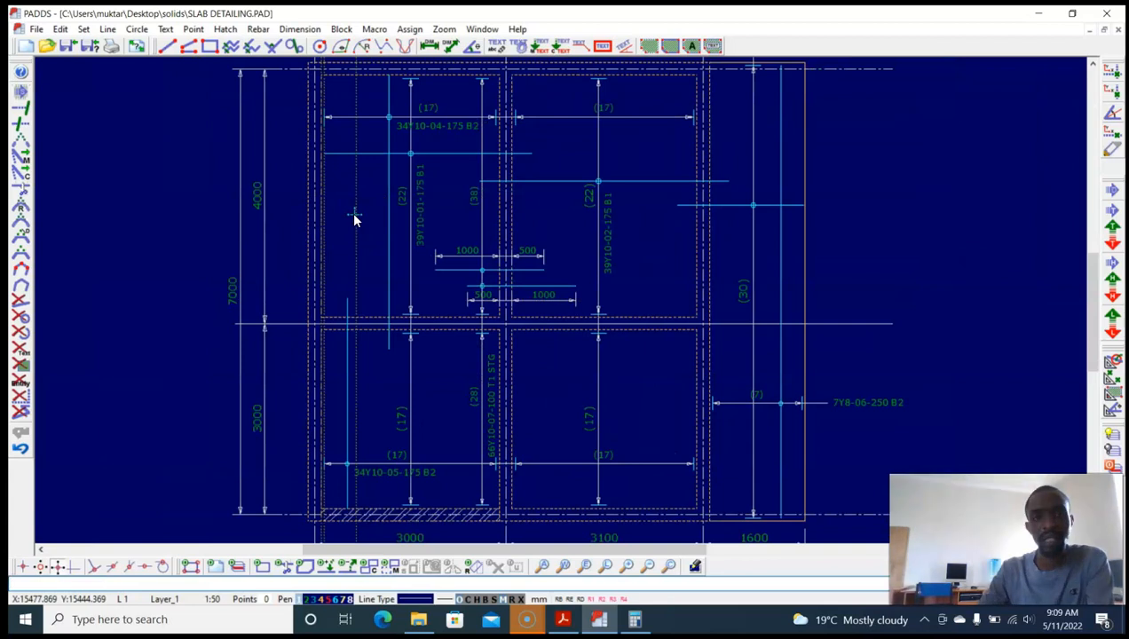
# Step: Try to move the (22) count text of the 39Y10-01 bars toward the slab's left edge as a block
pyautogui.hotkey('alt', 'b')
pyautogui.press('b')
pyautogui.click(377, 177)
pyautogui.click(436, 228)
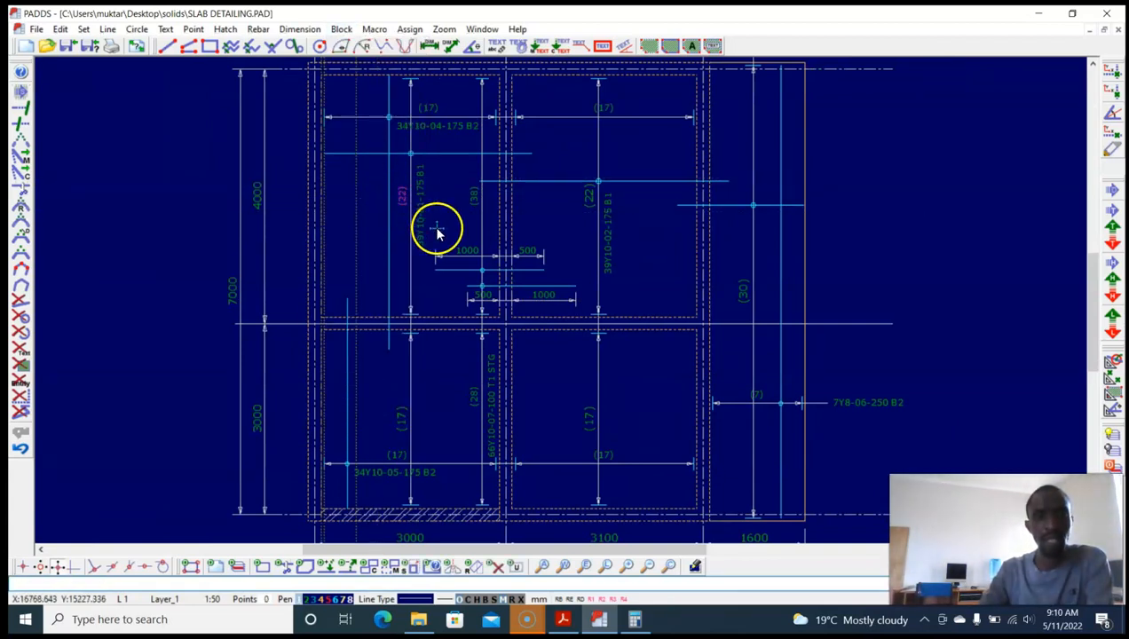
pyautogui.hotkey('alt', 'b')
pyautogui.press('4')
pyautogui.click(423, 236)
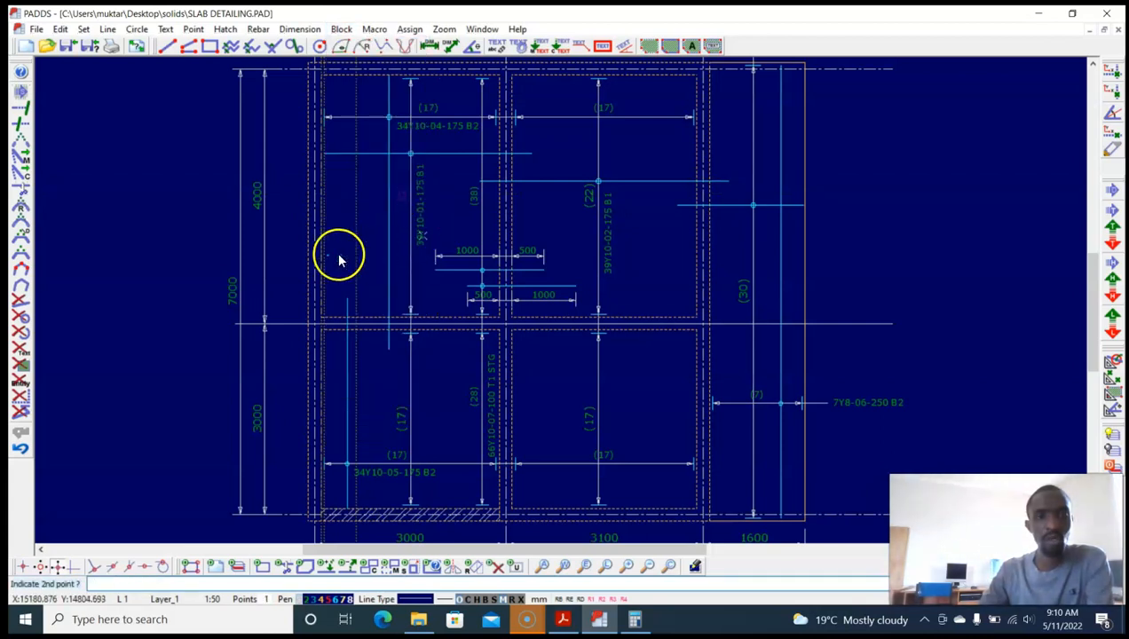
pyautogui.click(282, 266)
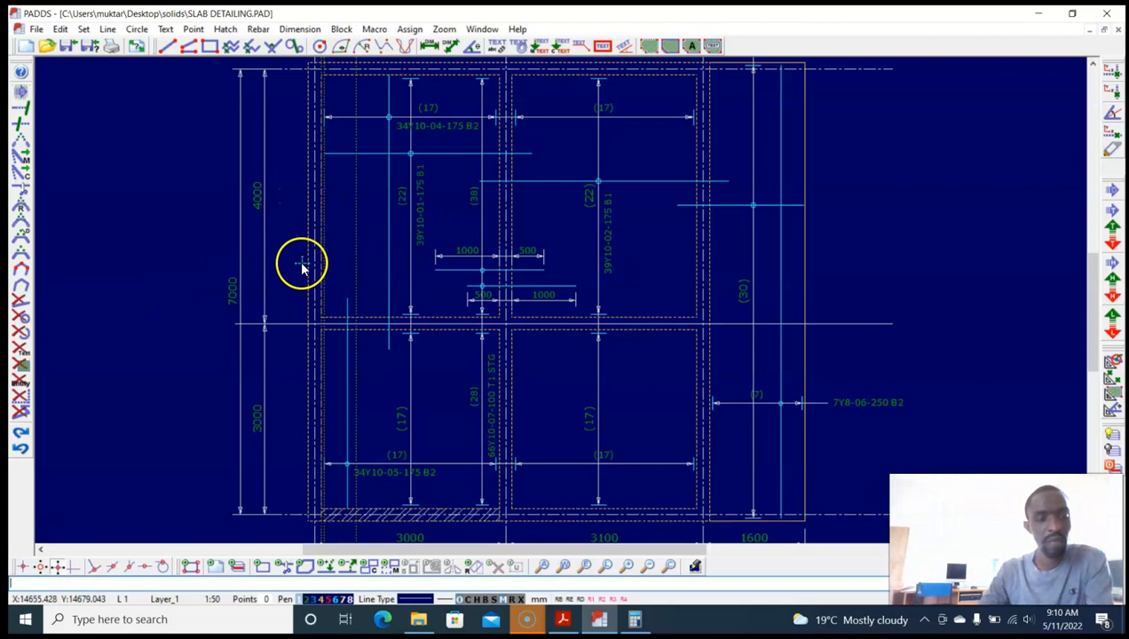
pyautogui.scroll(1, 384, 219)
pyautogui.scroll(1, 338, 215)
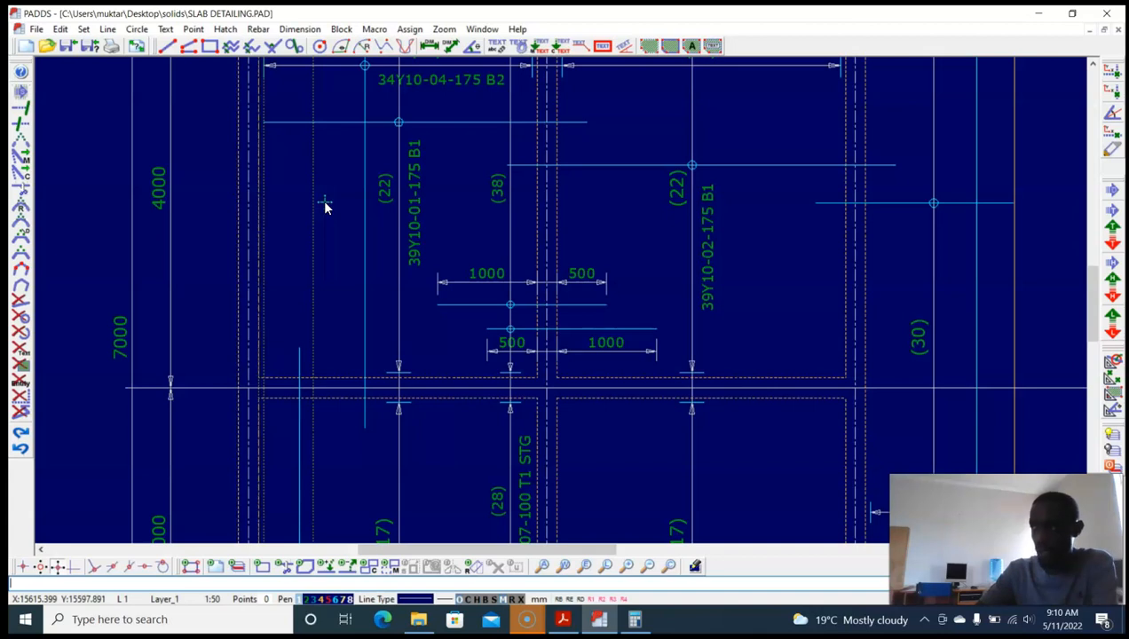
pyautogui.scroll(3, 324, 203)
pyautogui.scroll(-2, 326, 200)
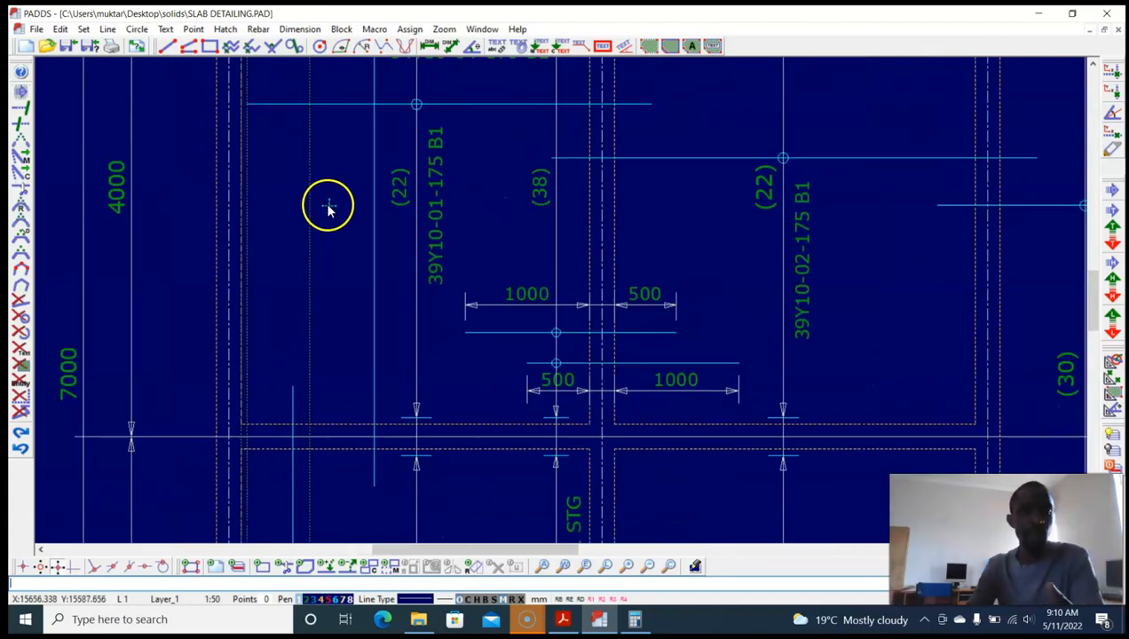
pyautogui.scroll(1, 328, 207)
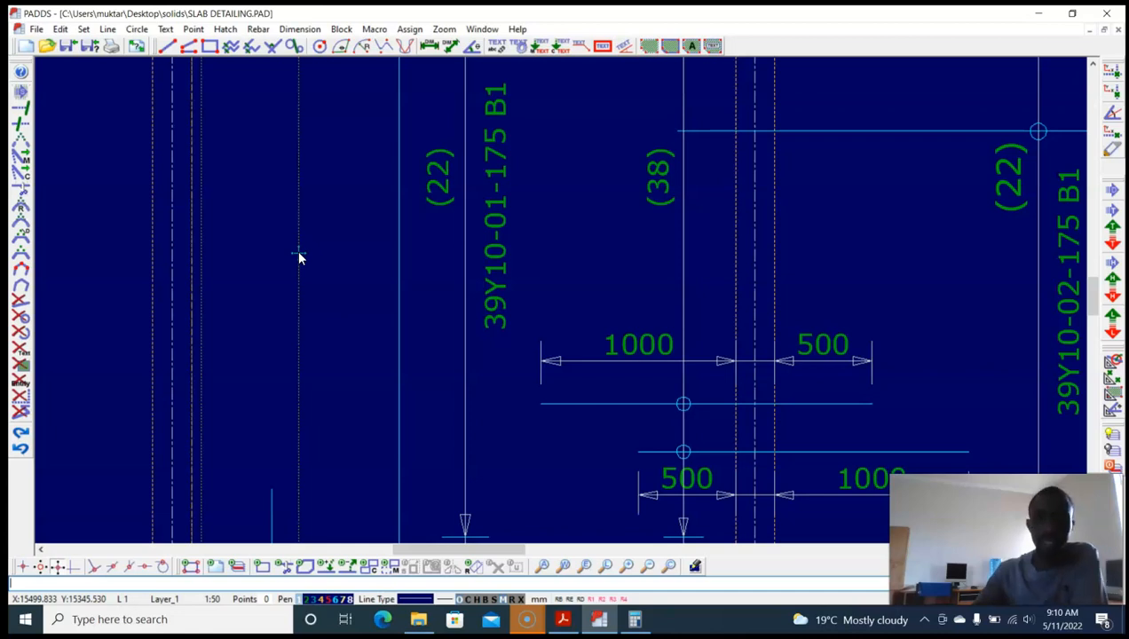
pyautogui.click(287, 230)
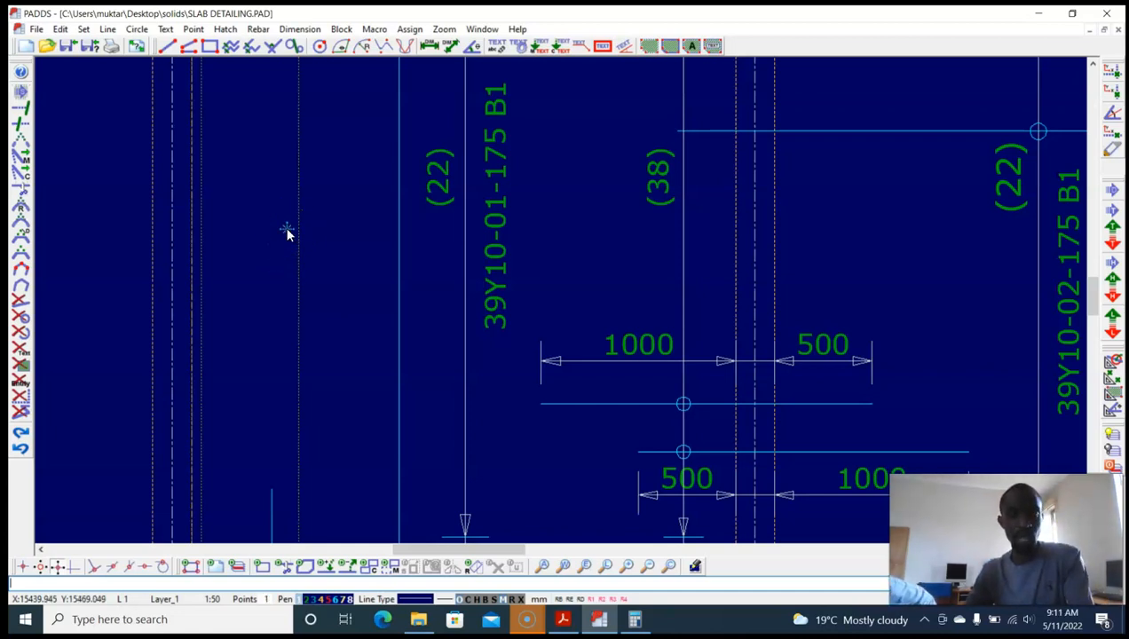
pyautogui.click(289, 234)
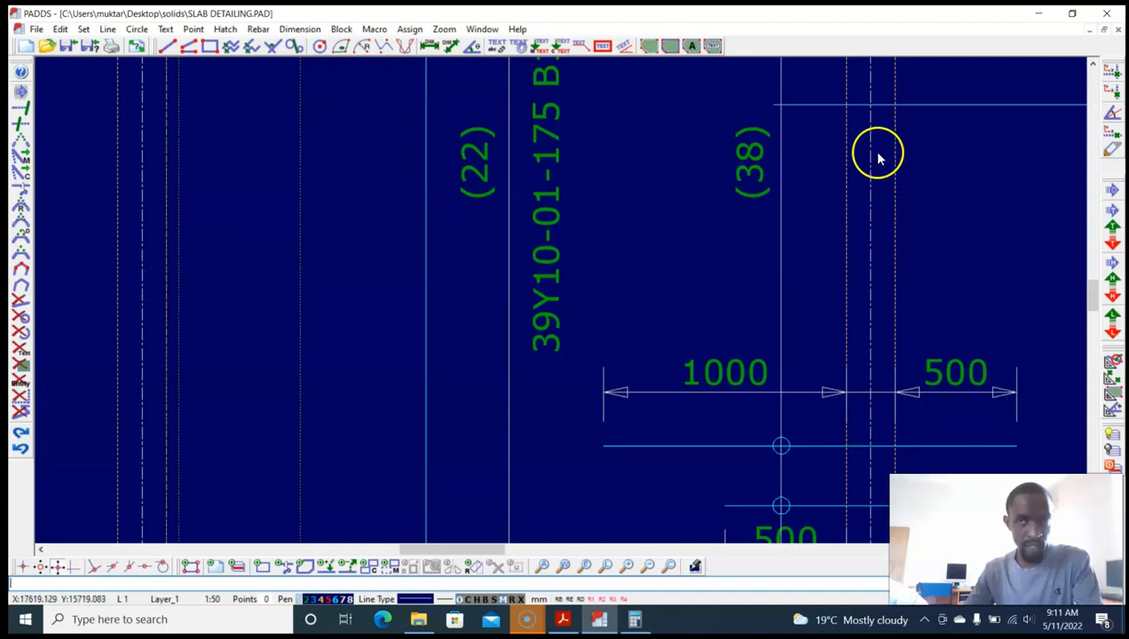
# Step: Sketch a freehand U-bar outline from the 500 mm construction line around the left support's outer edge, and undo it
pyautogui.click(1110, 148)
pyautogui.moveTo(307, 222)
pyautogui.mouseDown()
pyautogui.moveTo(129, 210)
pyautogui.moveTo(126, 257)
pyautogui.moveTo(298, 271)
pyautogui.mouseUp()
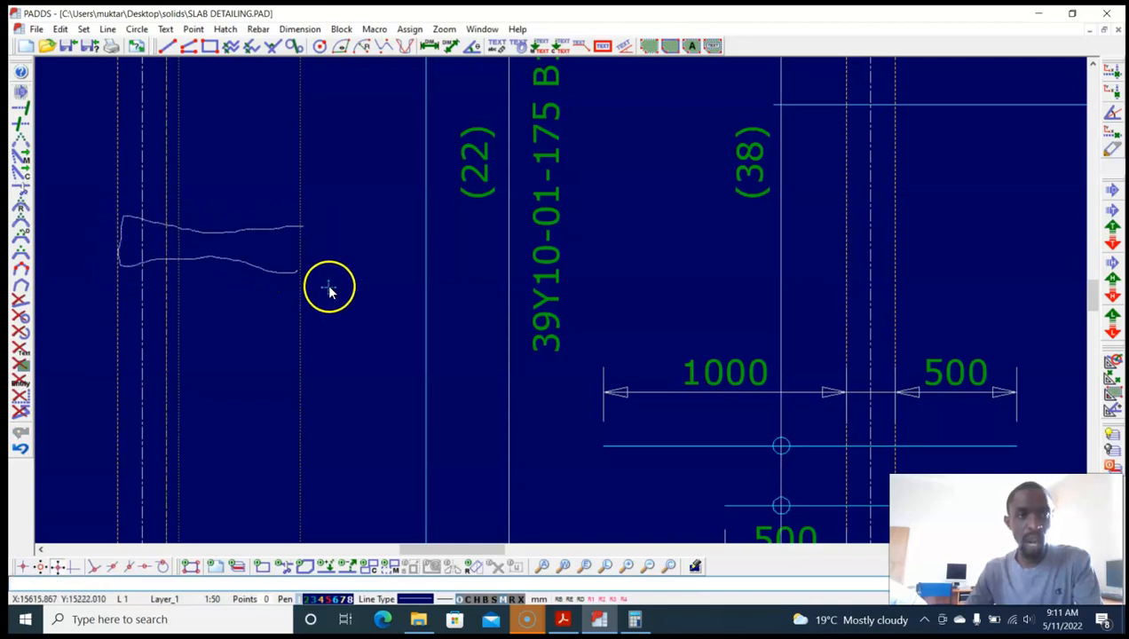
pyautogui.rightClick(294, 278)
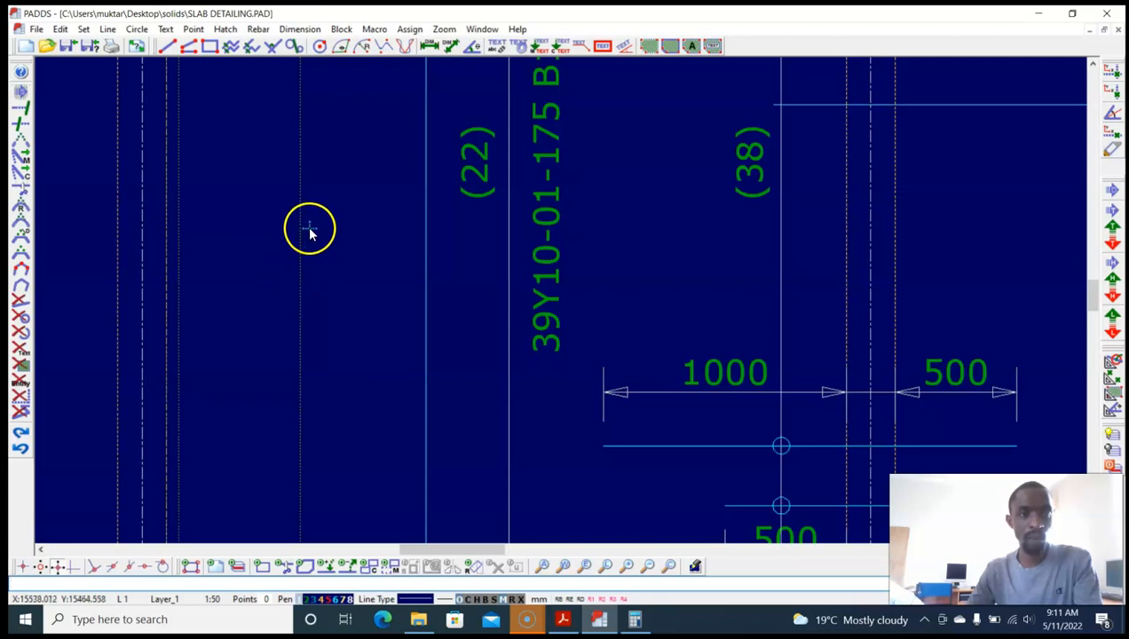
# Step: Place a horizontal construction line across the upper-left panel and the left support
pyautogui.hotkey('alt', 'l')
pyautogui.press('Return')
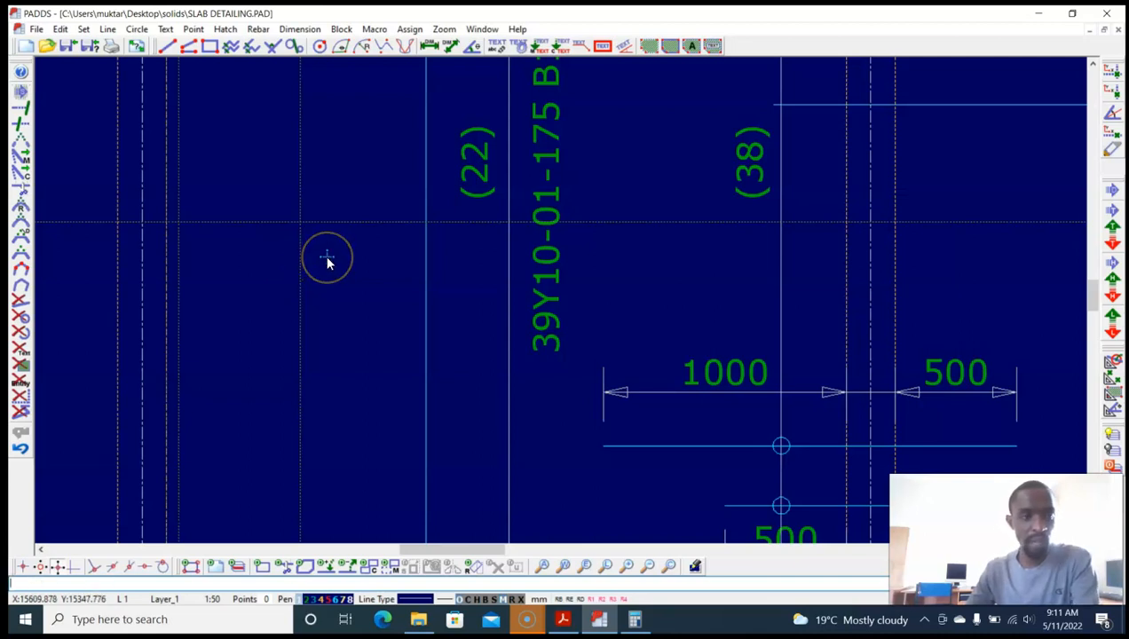
pyautogui.hotkey('alt', 'l')
pyautogui.press('Escape')
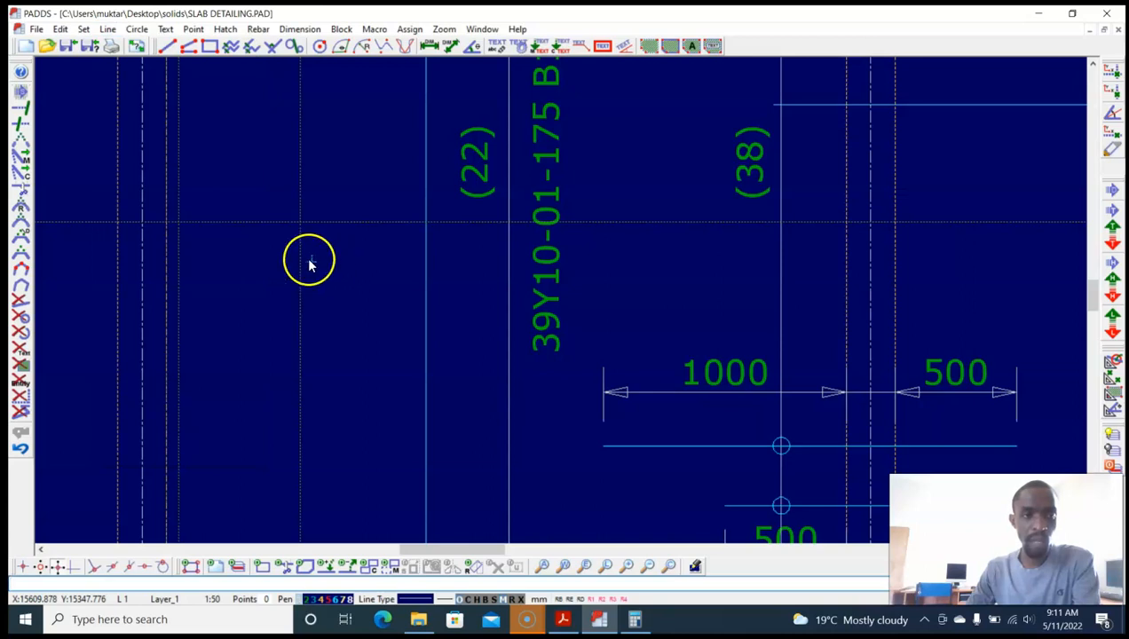
# Step: Measure the distance between the two vertical construction lines beside the left support, without writing it on the drawing
pyautogui.click(178, 222)
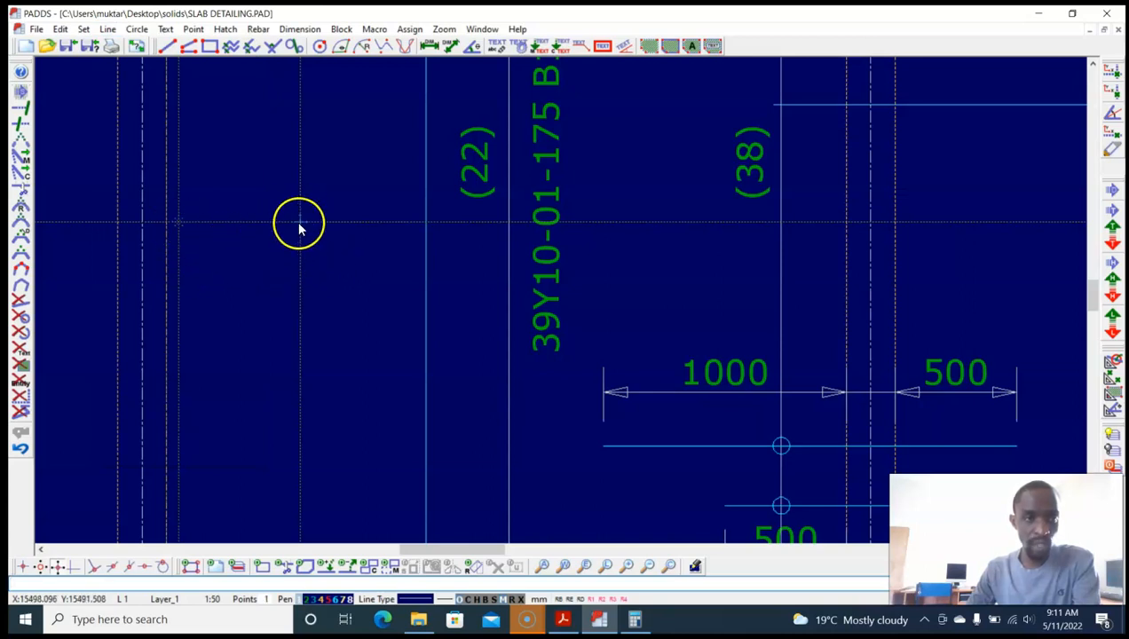
pyautogui.hotkey('alt', 'd')
pyautogui.press('2')
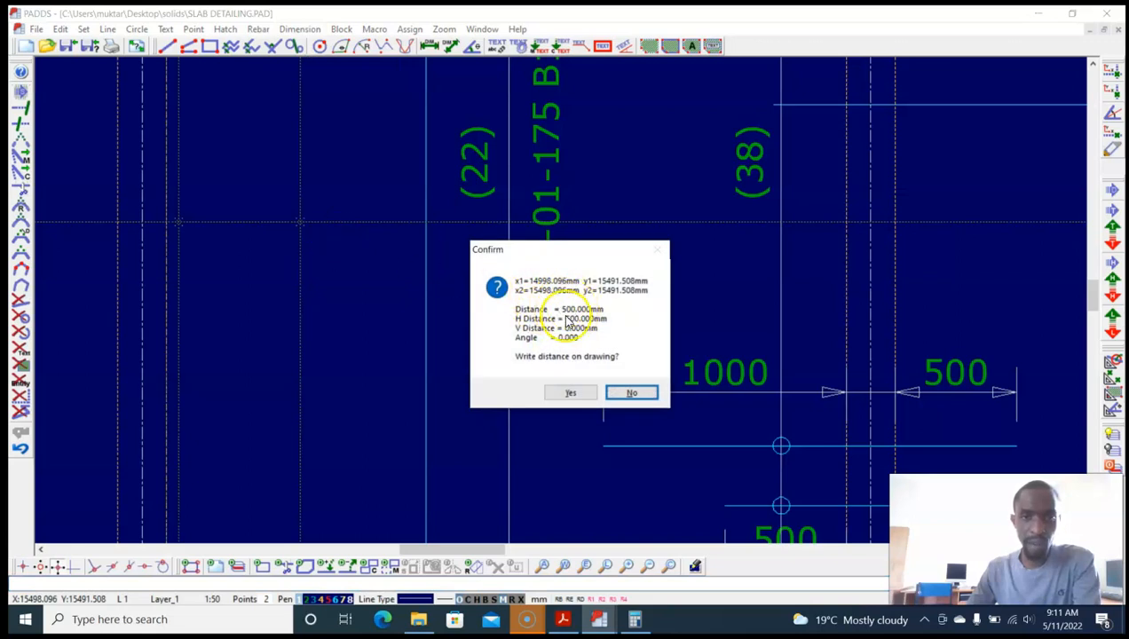
pyautogui.click(630, 393)
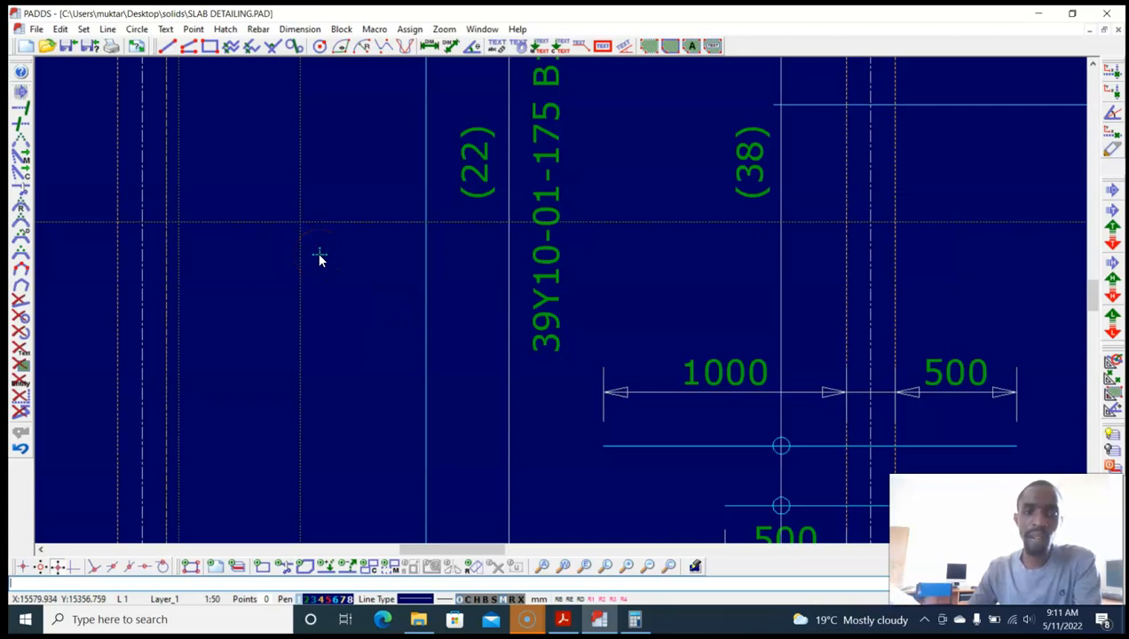
# Step: Create a parallel construction line 150 mm below the horizontal one
pyautogui.hotkey('alt', 'l')
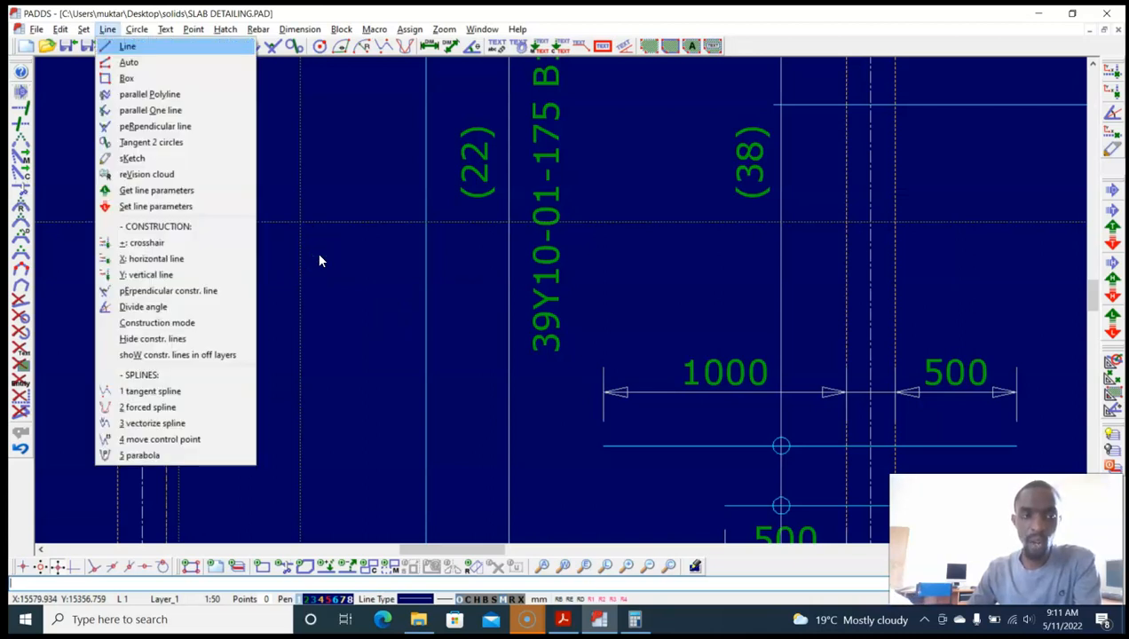
pyautogui.press('o')
pyautogui.click(323, 224)
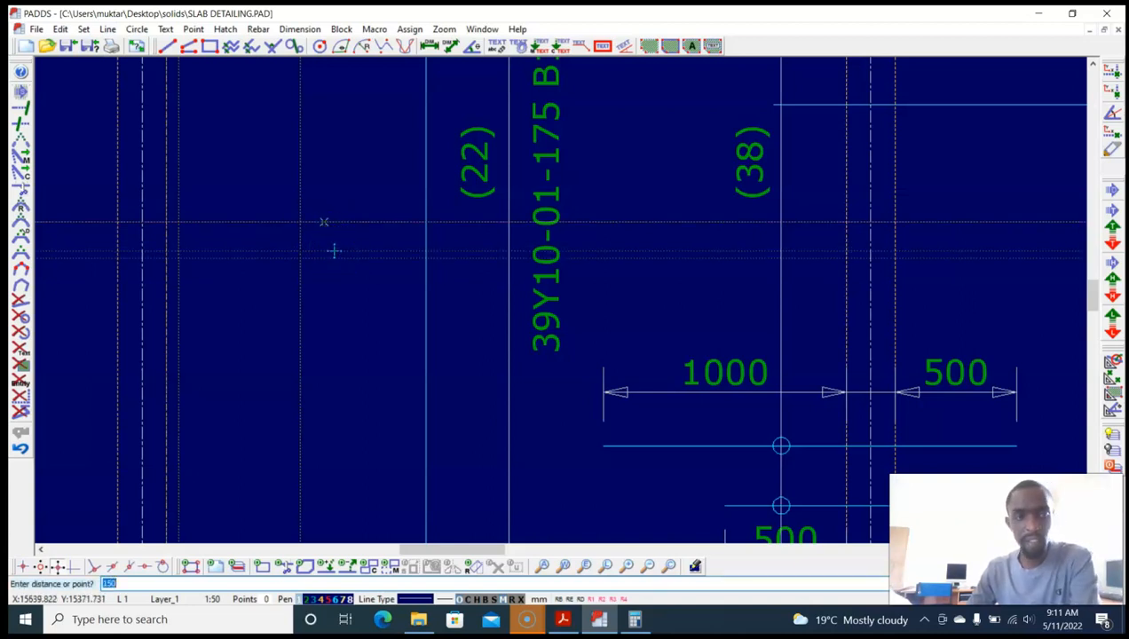
pyautogui.press('Escape')
# Step: Start a new Y-type bar and check the bar marks already used in the bending schedule
pyautogui.moveTo(249, 259); pyautogui.dragTo(270, 258, button='middle')
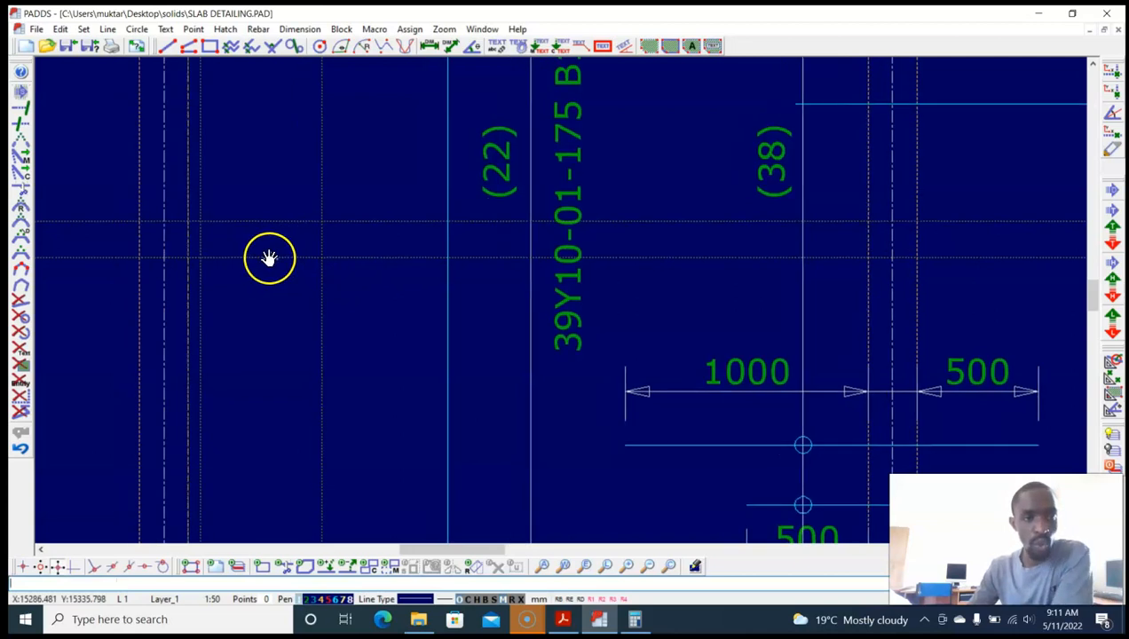
pyautogui.scroll(1, 269, 257)
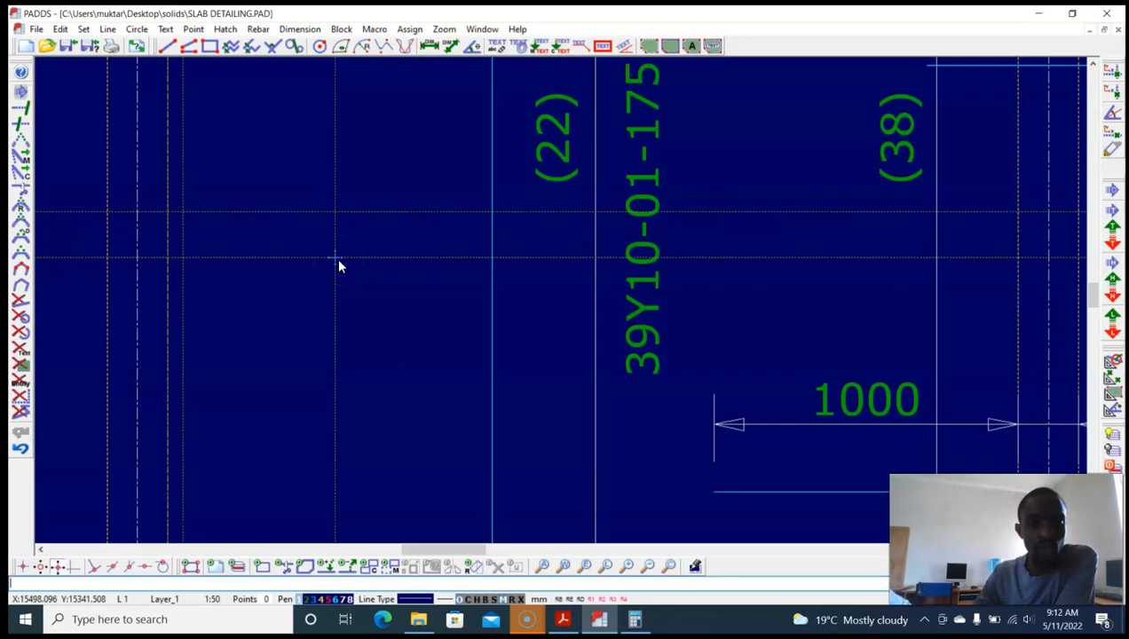
pyautogui.hotkey('alt', 'r')
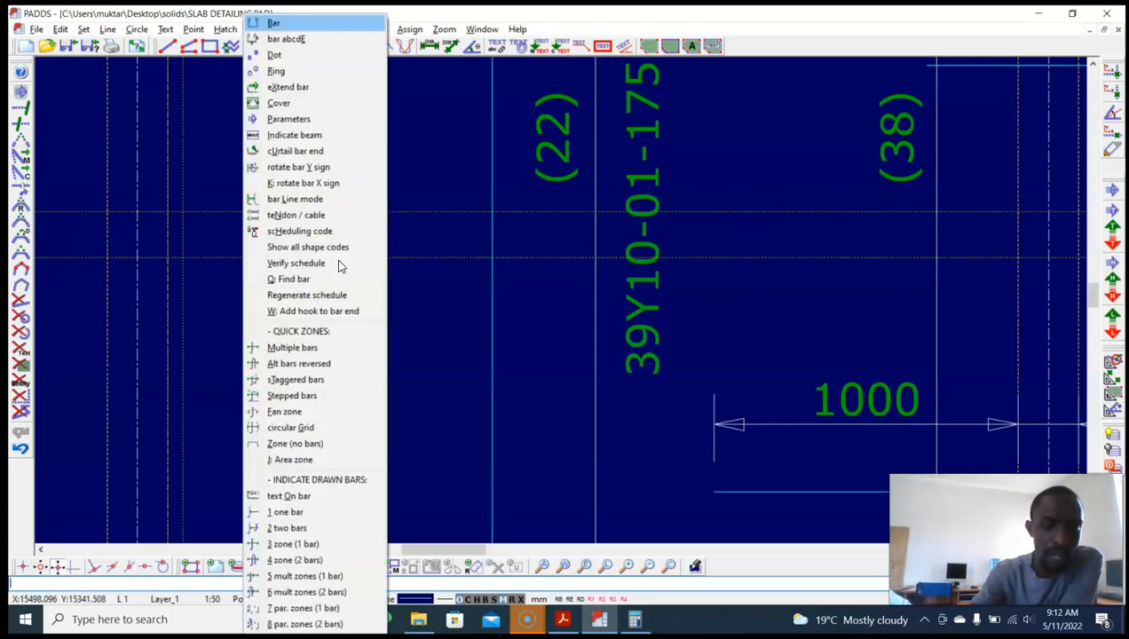
pyautogui.press('Return')
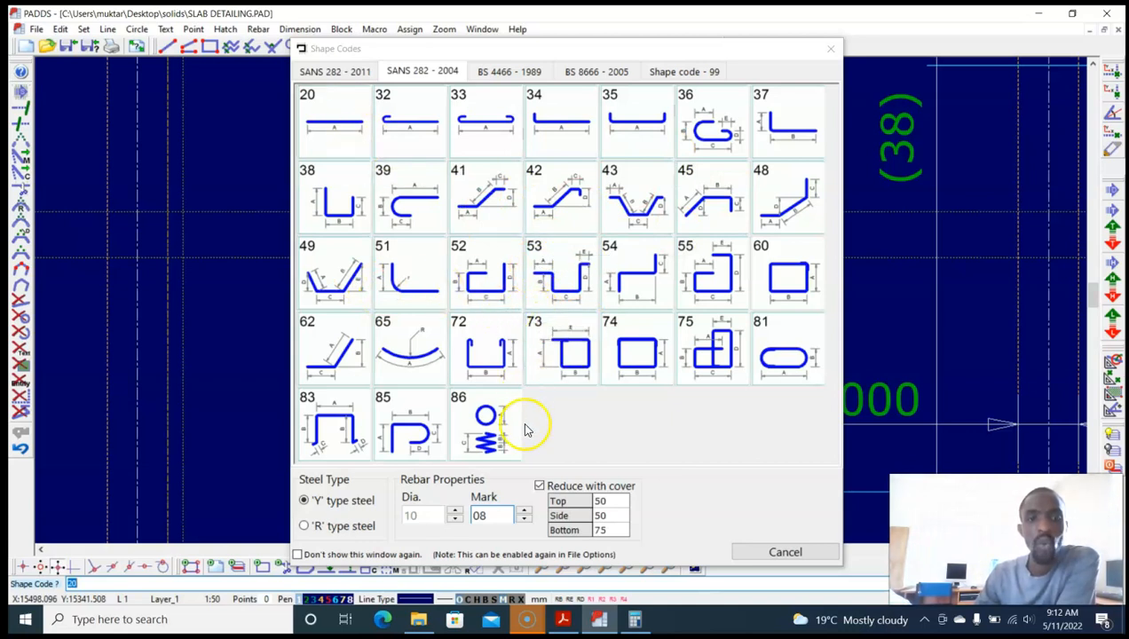
pyautogui.click(487, 537)
pyautogui.click(485, 604)
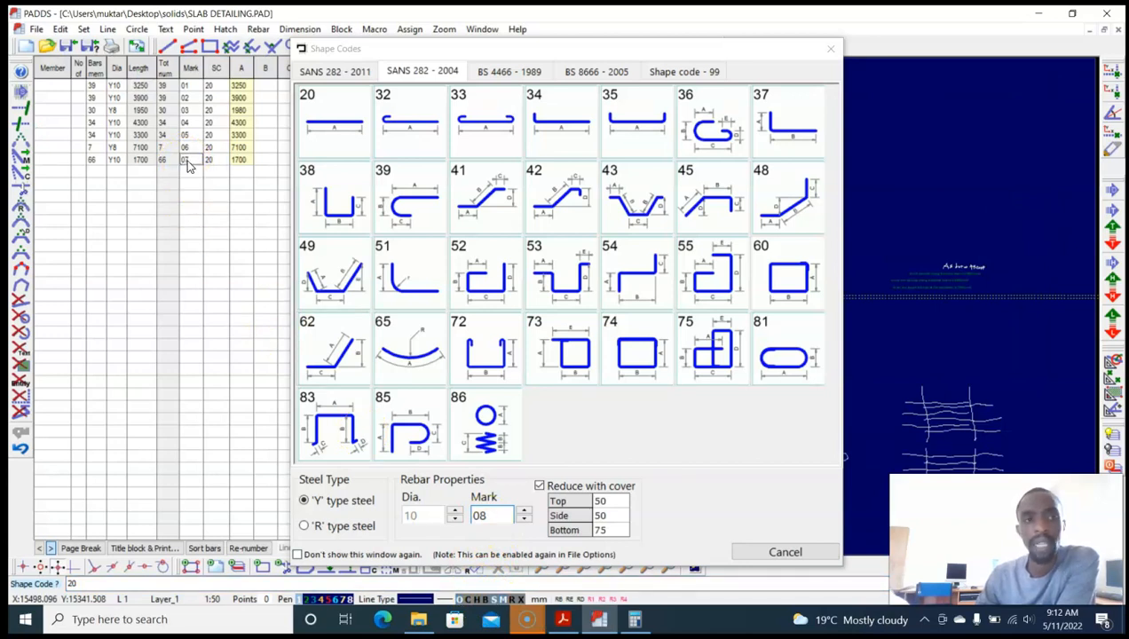
pyautogui.click(496, 600)
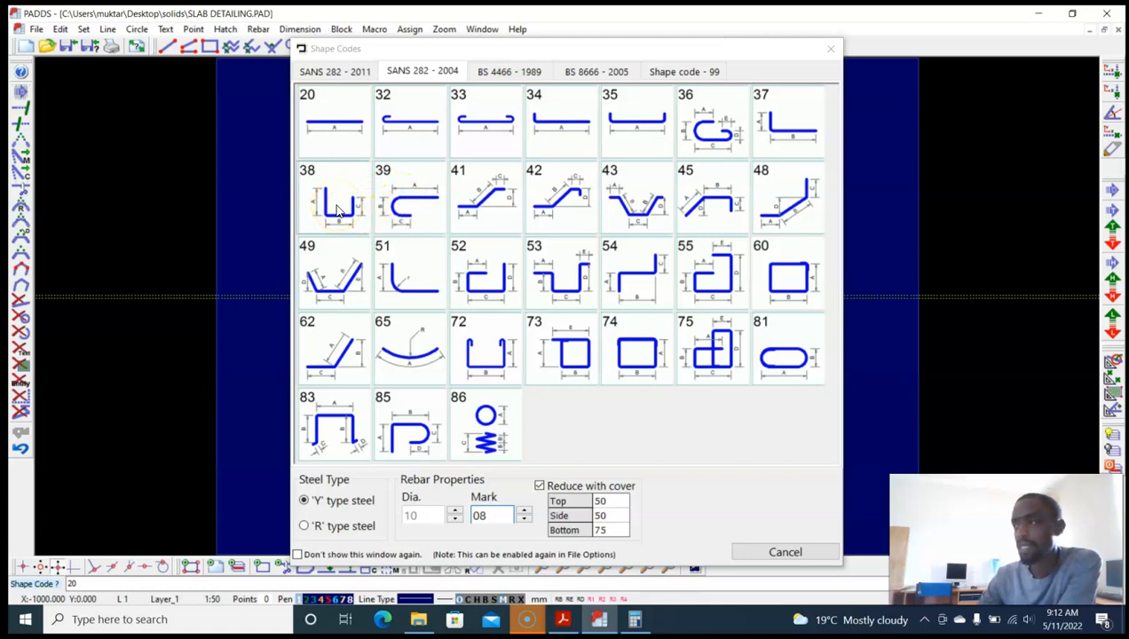
# Step: Set the top, side and bottom cover reductions for the new bar to 20
pyautogui.click(603, 504)
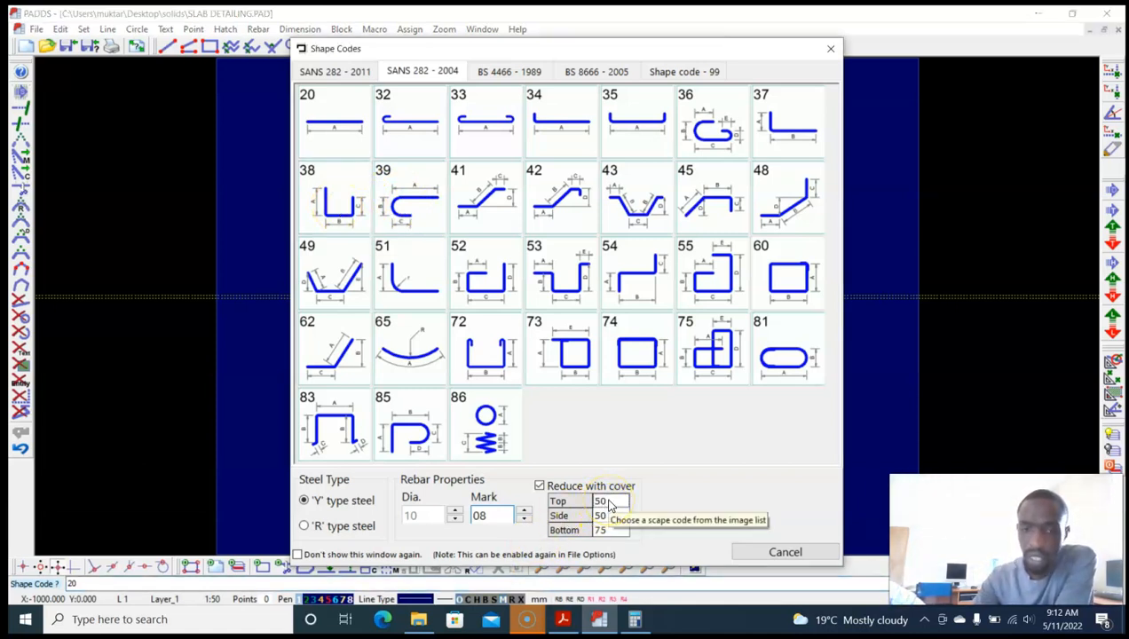
pyautogui.click(613, 515)
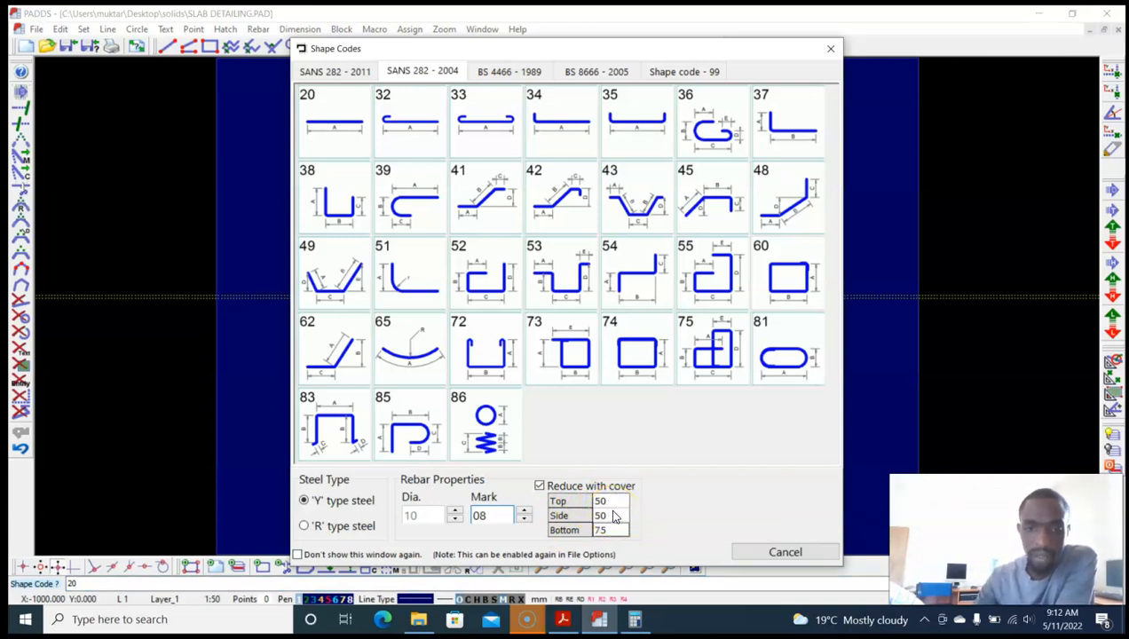
pyautogui.press('Num_Lock')
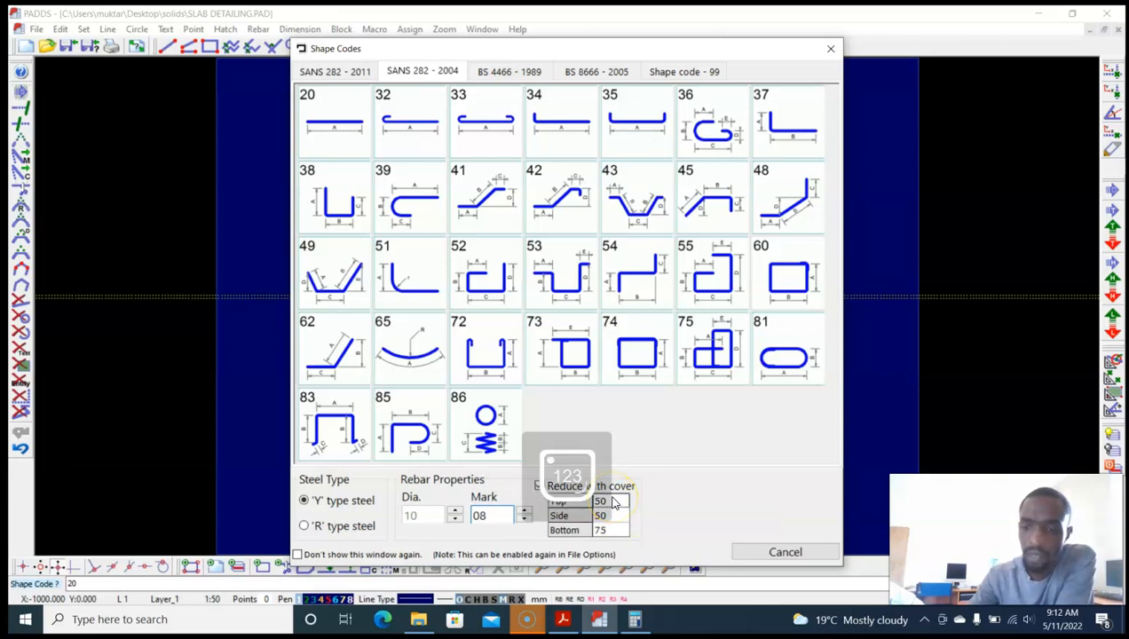
pyautogui.click(617, 517)
pyautogui.write('20')
pyautogui.click(612, 530)
pyautogui.write('20')
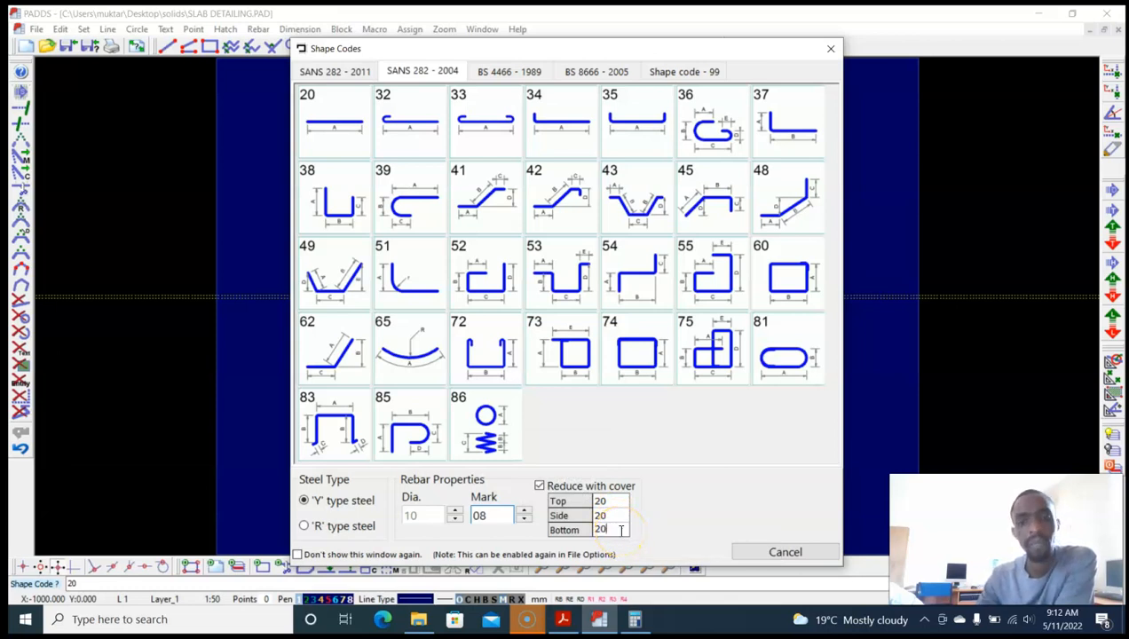
pyautogui.click(613, 527)
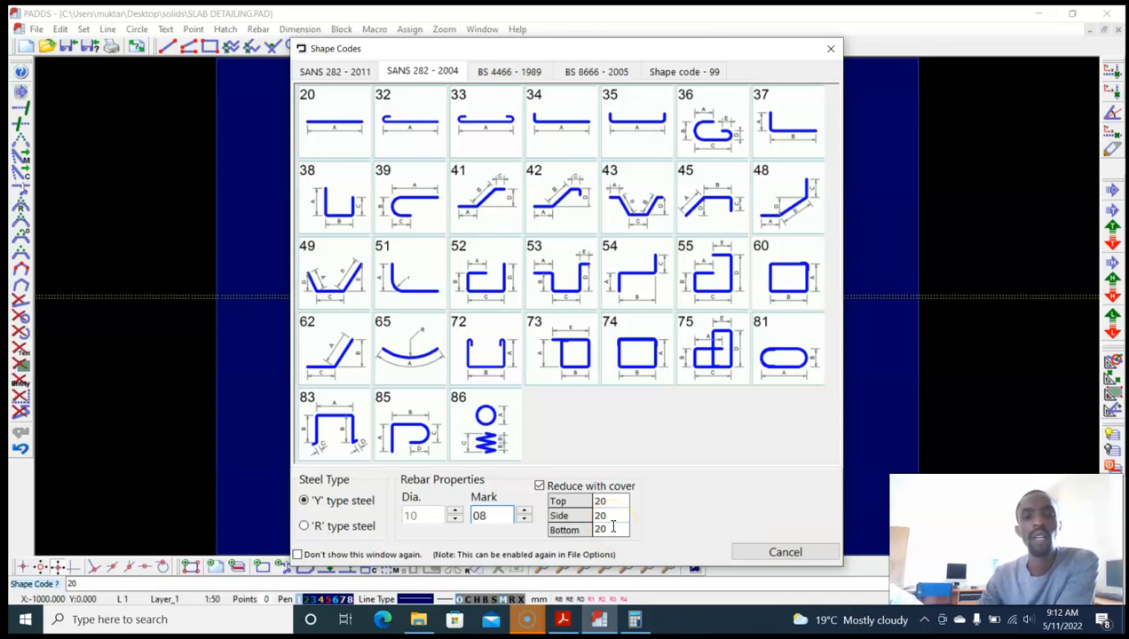
# Step: Draw the Y-type shape code 38 bar, mark 08, through the four construction line intersections beside the left support
pyautogui.click(346, 223)
pyautogui.scroll(3, 471, 297)
pyautogui.scroll(5, 476, 297)
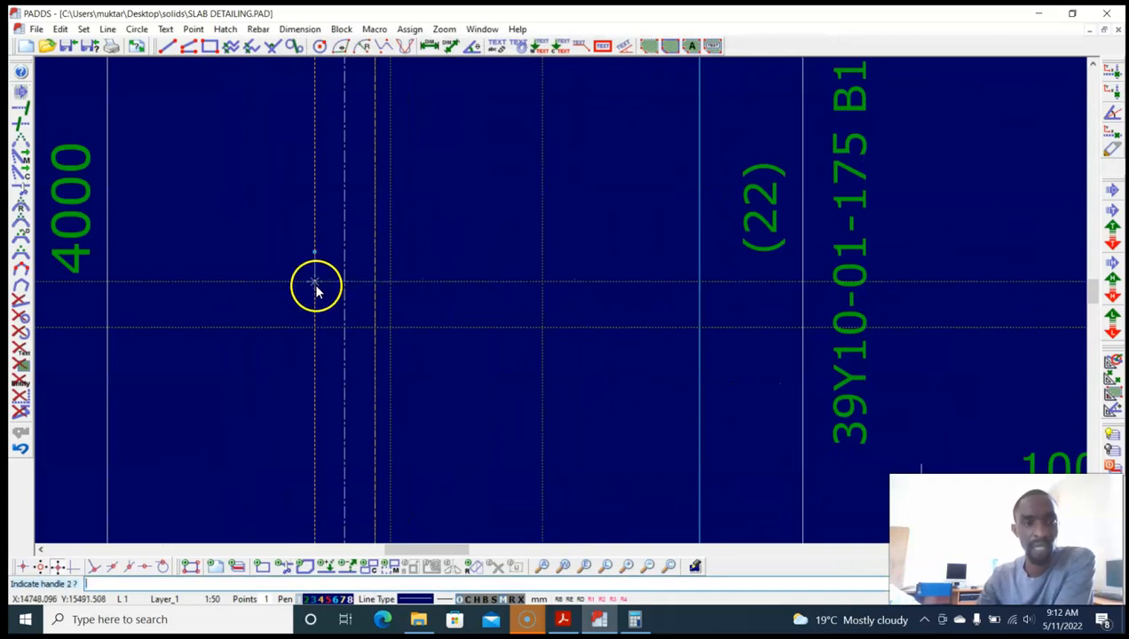
pyautogui.scroll(4, 318, 301)
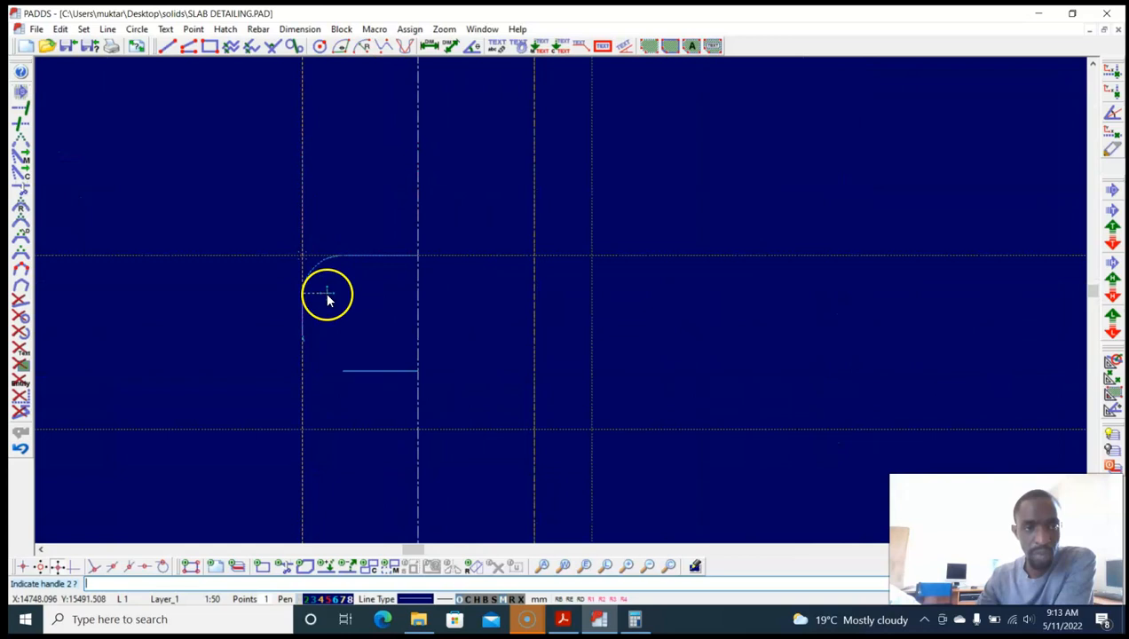
pyautogui.click(322, 423)
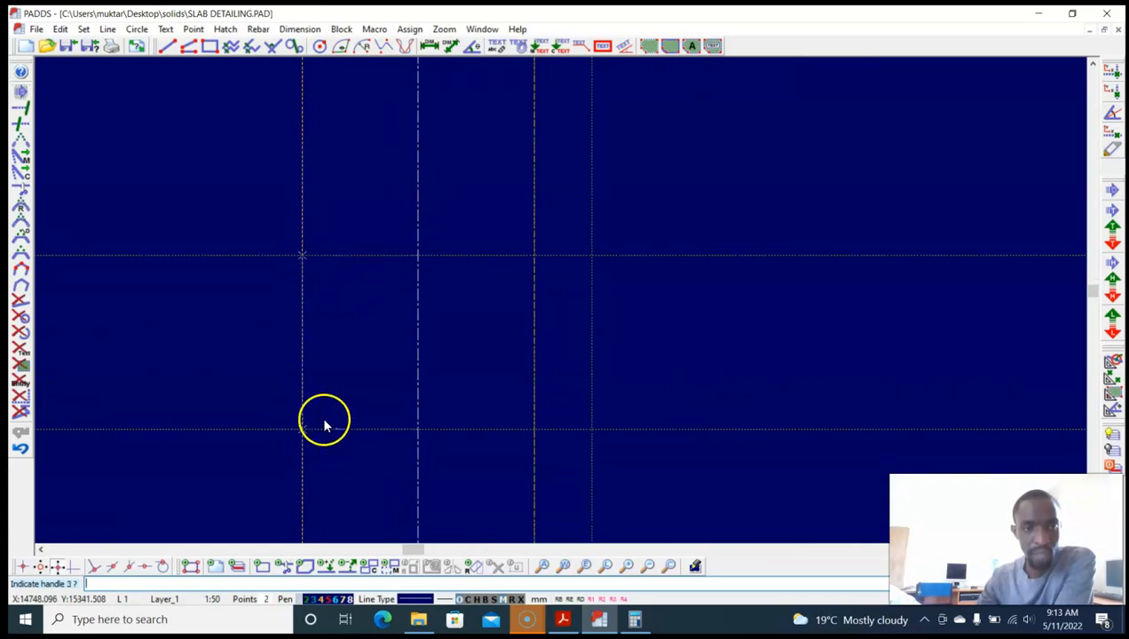
pyautogui.scroll(2, 341, 390)
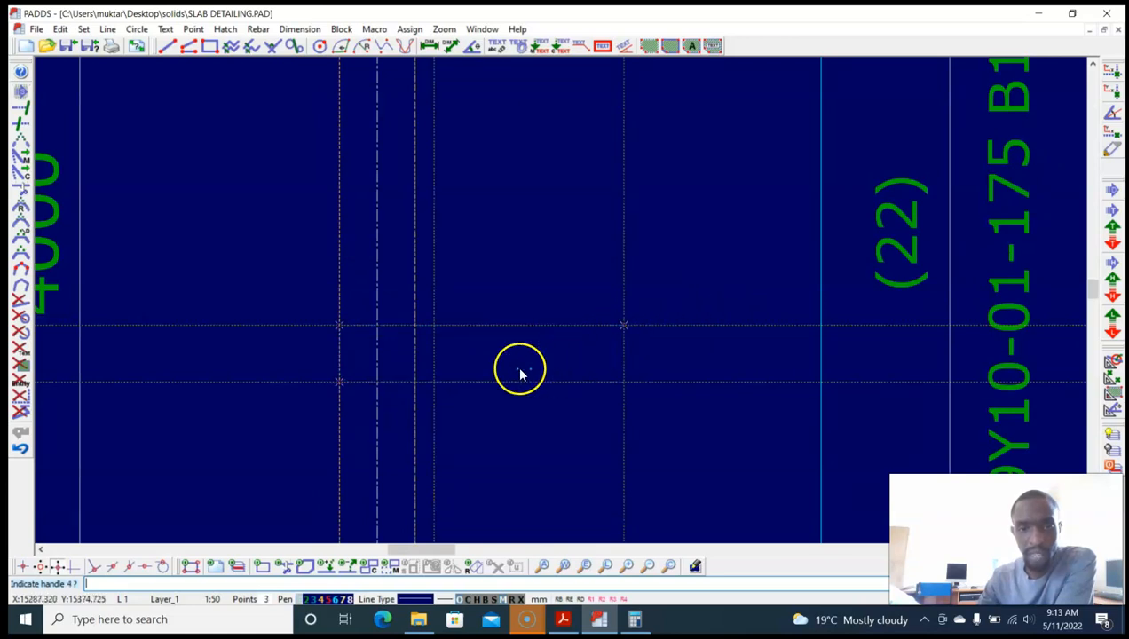
pyautogui.click(624, 387)
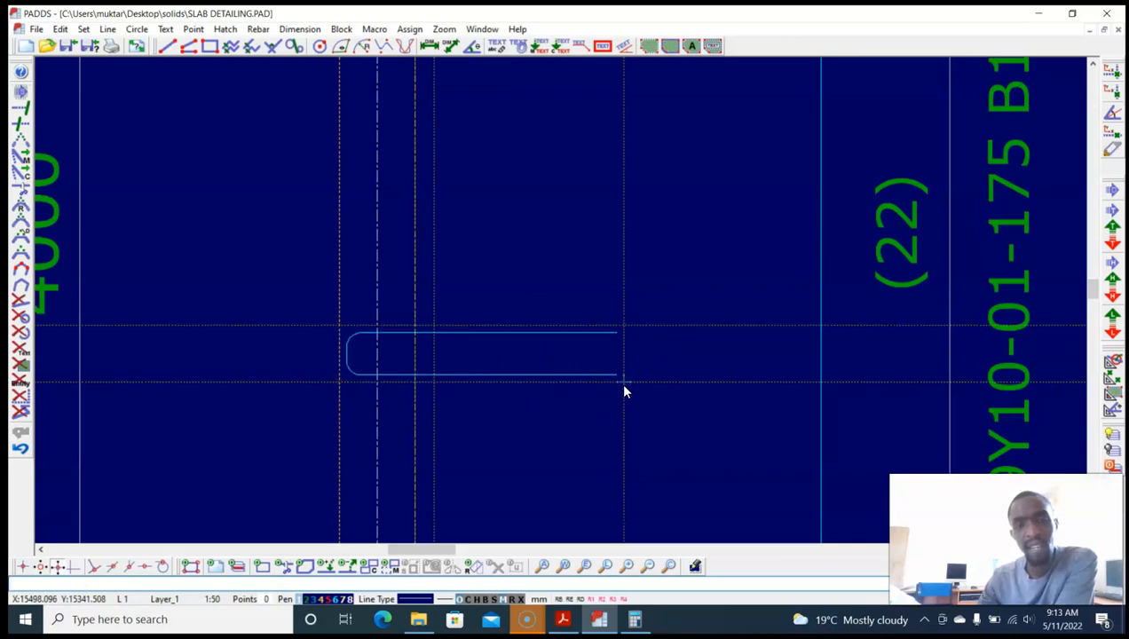
# Step: Add a vertical construction line through the open ends of the U-bar's legs
pyautogui.scroll(1, 621, 378)
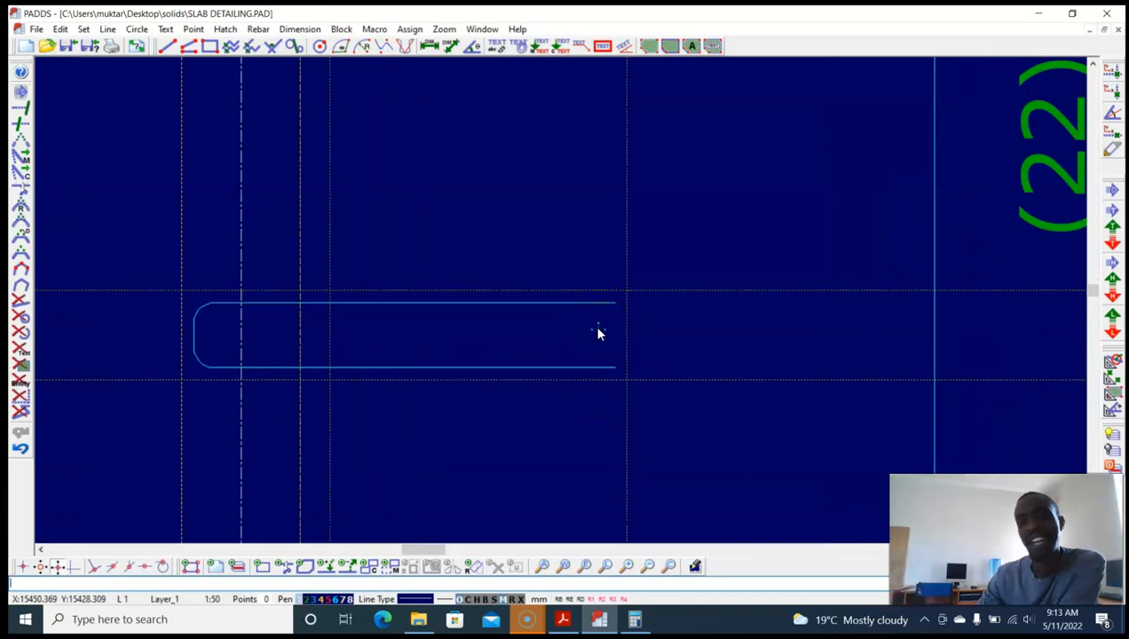
pyautogui.moveTo(598, 331); pyautogui.dragTo(559, 244, button='middle')
pyautogui.scroll(-1, 560, 248)
pyautogui.scroll(-1, 560, 248)
pyautogui.moveTo(600, 297); pyautogui.dragTo(586, 279, button='middle')
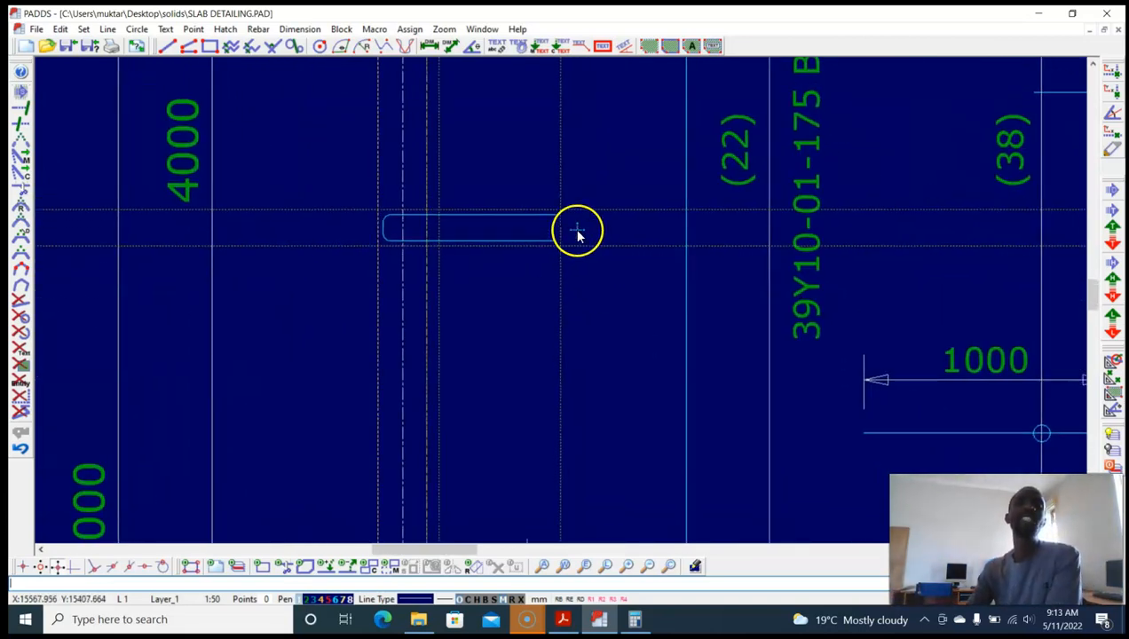
pyautogui.scroll(2, 576, 229)
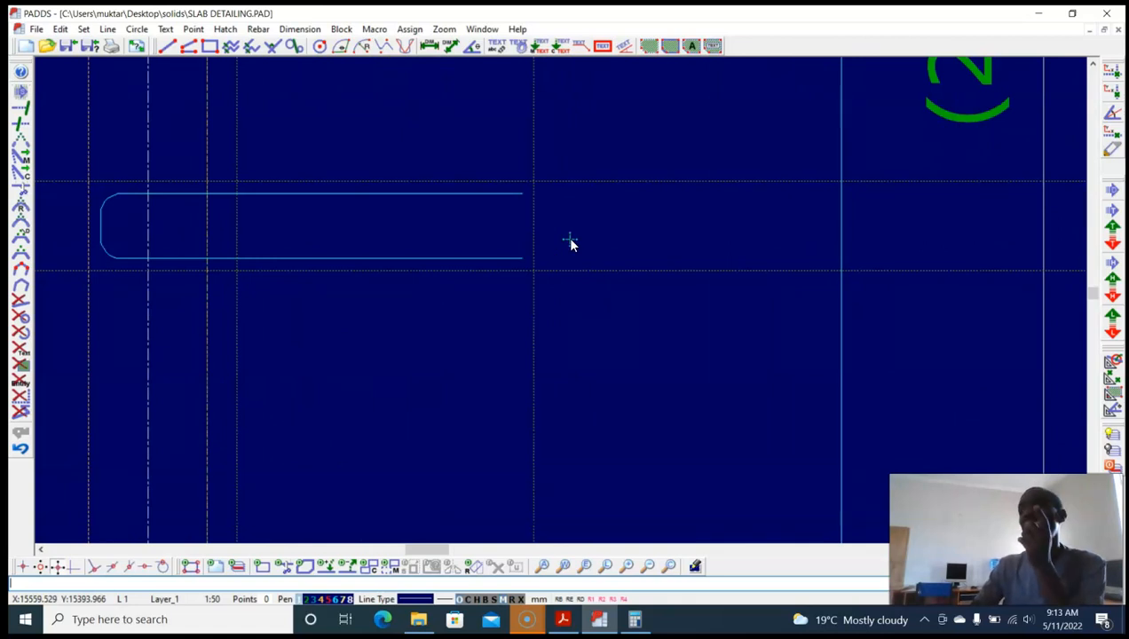
pyautogui.scroll(-1, 571, 242)
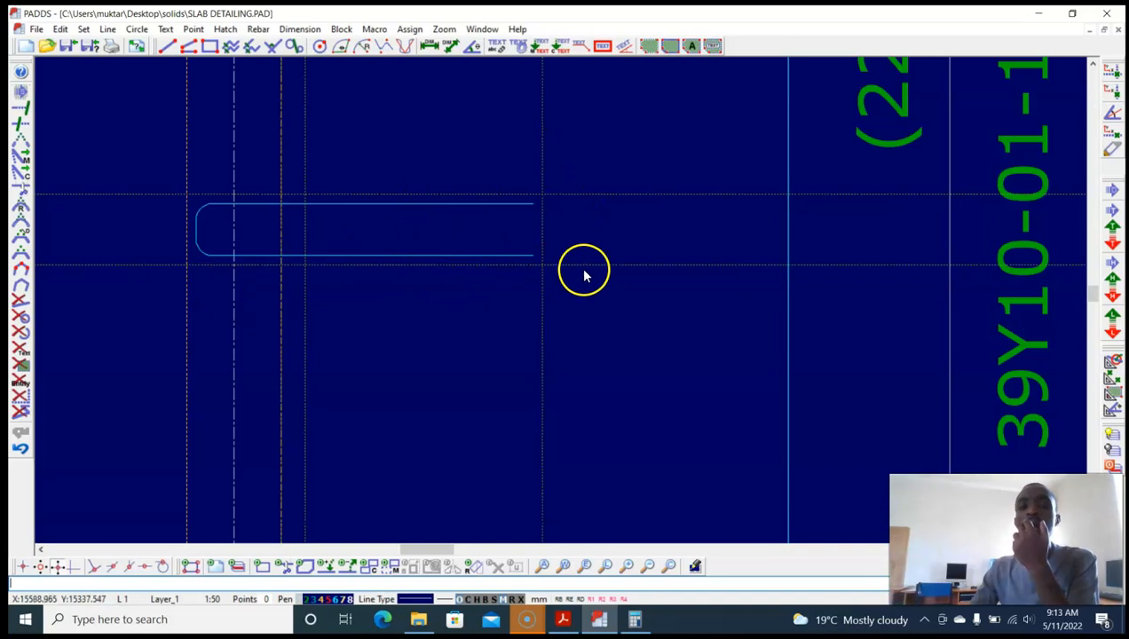
pyautogui.scroll(1, 532, 258)
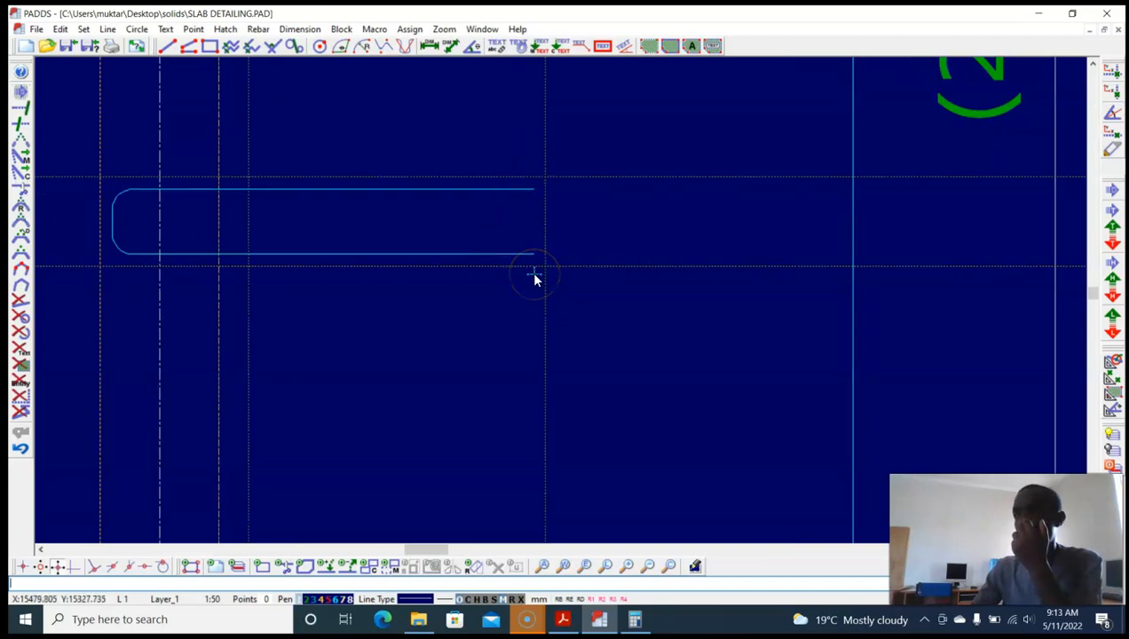
pyautogui.click(541, 254)
pyautogui.press('l')
pyautogui.press('y')
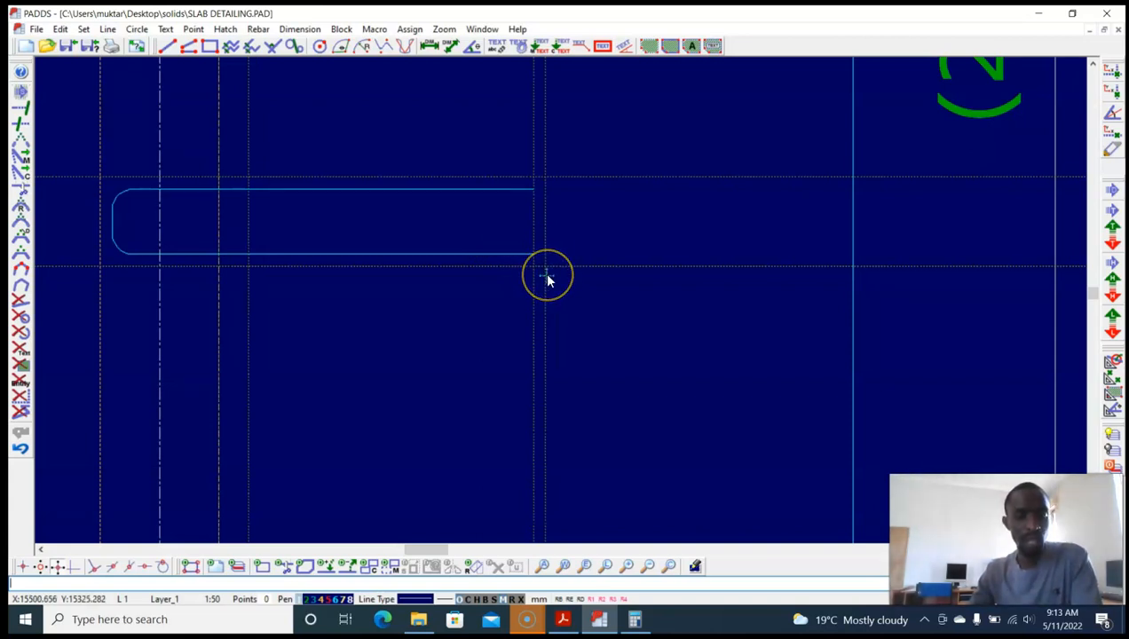
# Step: Stretch both U-bar legs from the construction line at their ends to the neighbouring 500 mm construction line, updating the bending schedule
pyautogui.press('e')
pyautogui.press('s')
pyautogui.click(559, 295)
pyautogui.click(566, 167)
pyautogui.click(511, 139)
pyautogui.click(516, 254)
pyautogui.click(512, 298)
pyautogui.press('Return')
pyautogui.click(531, 263)
pyautogui.click(543, 266)
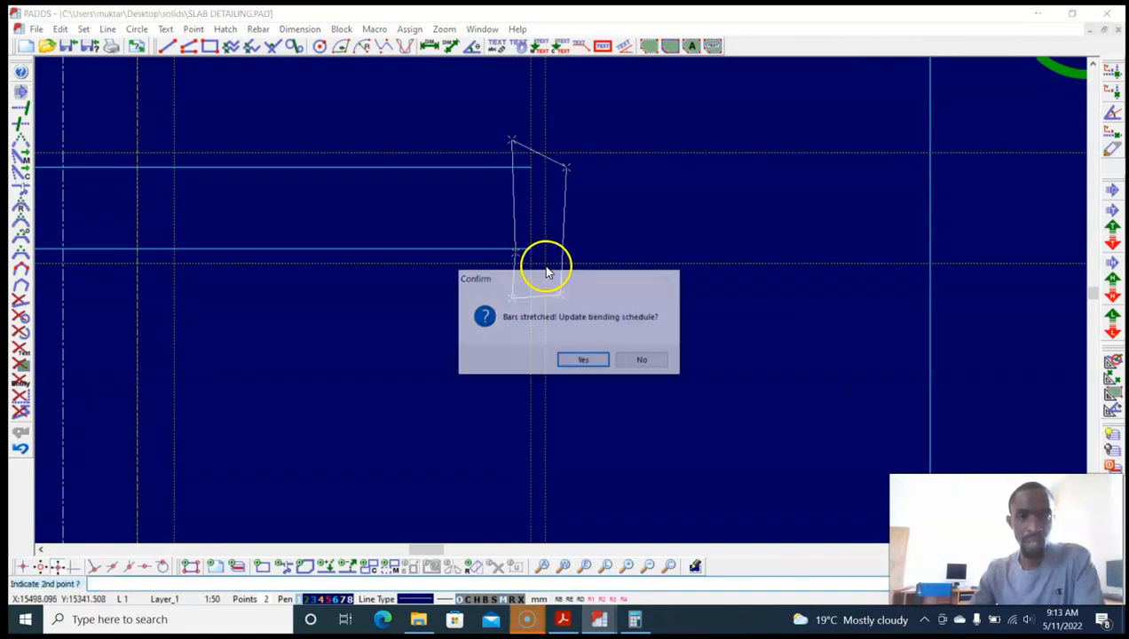
pyautogui.click(583, 362)
# Step: Delete the vertical construction line that marked the original ends of the U-bar's legs
pyautogui.scroll(-3, 601, 258)
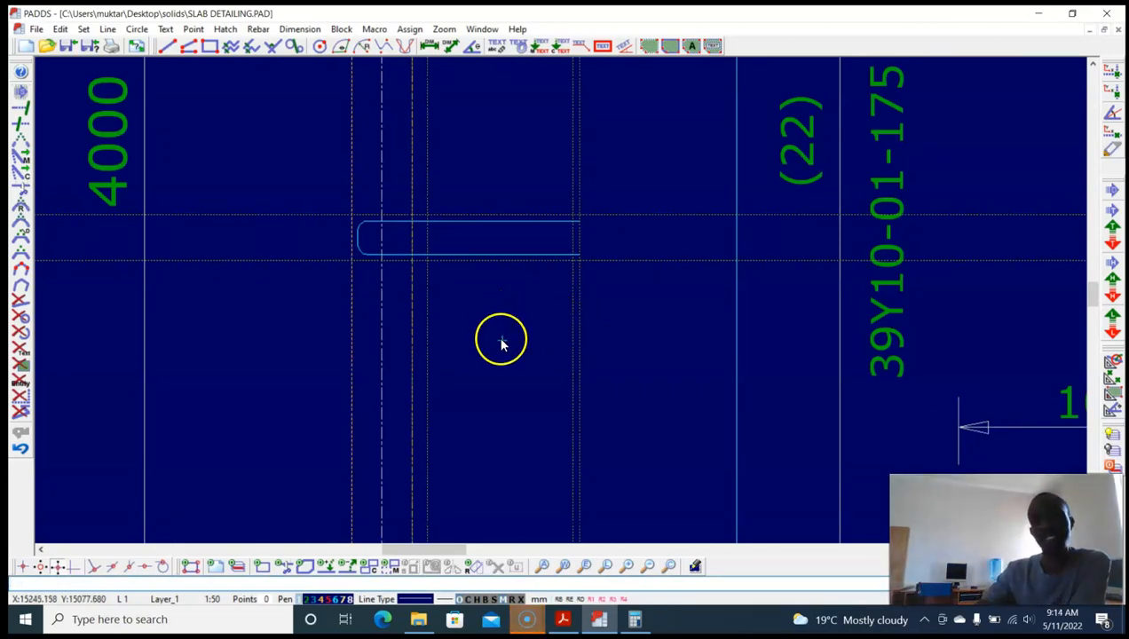
pyautogui.moveTo(522, 339); pyautogui.dragTo(462, 330, button='middle')
pyautogui.scroll(1, 516, 304)
pyautogui.scroll(1, 516, 308)
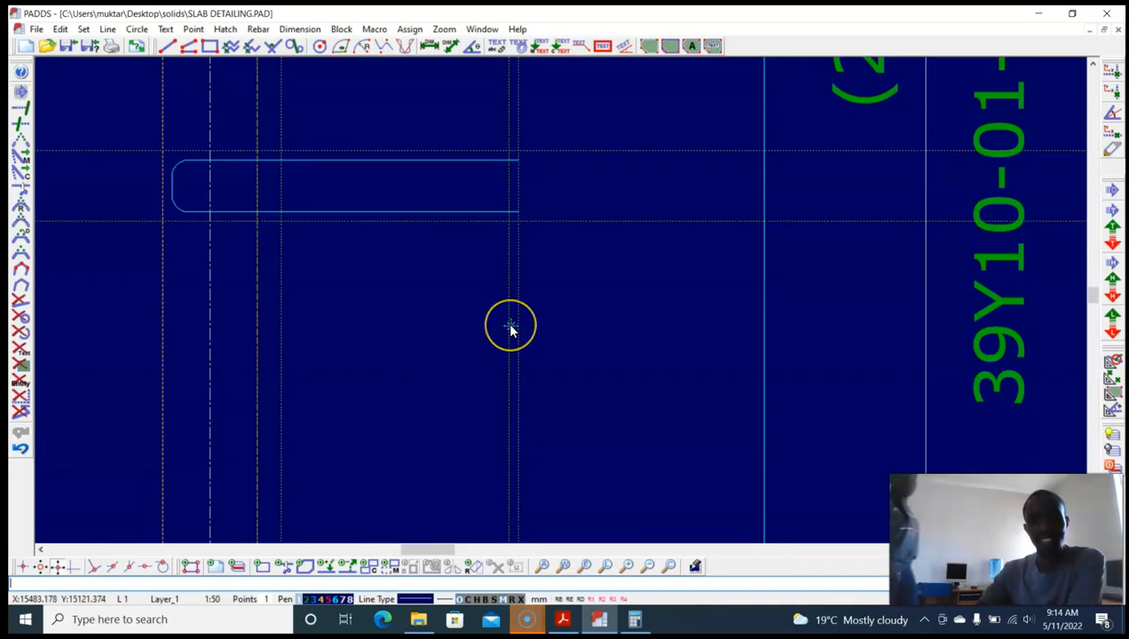
pyautogui.press('Delete')
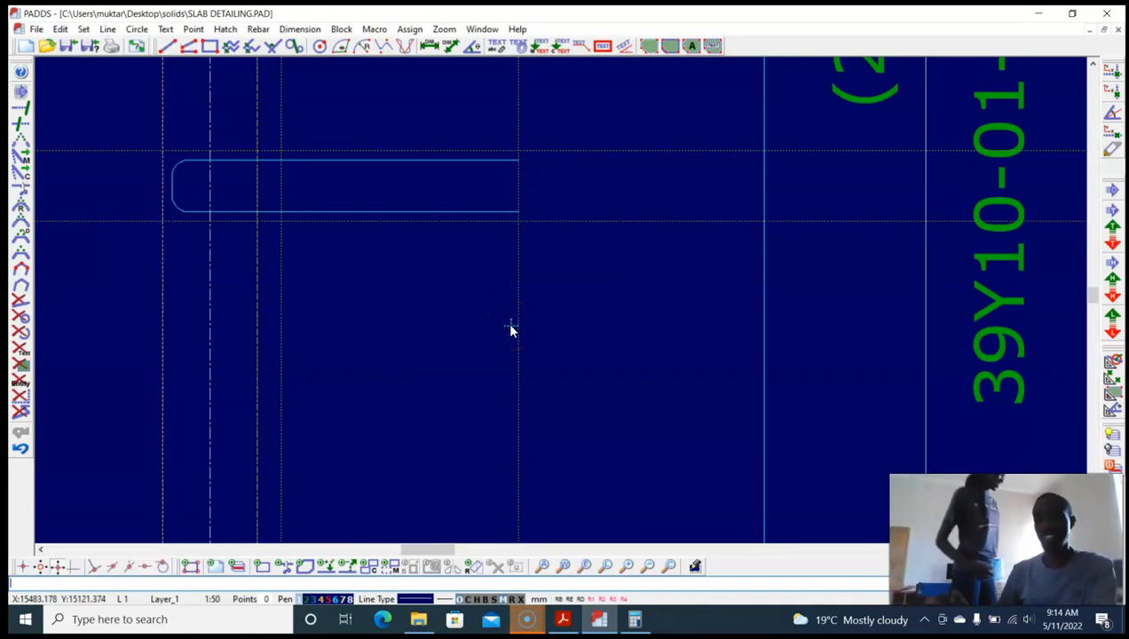
# Step: Delete all remaining construction lines around the U-bar
pyautogui.scroll(-3, 530, 240)
pyautogui.moveTo(530, 240); pyautogui.dragTo(474, 275, button='middle')
pyautogui.scroll(3, 418, 206)
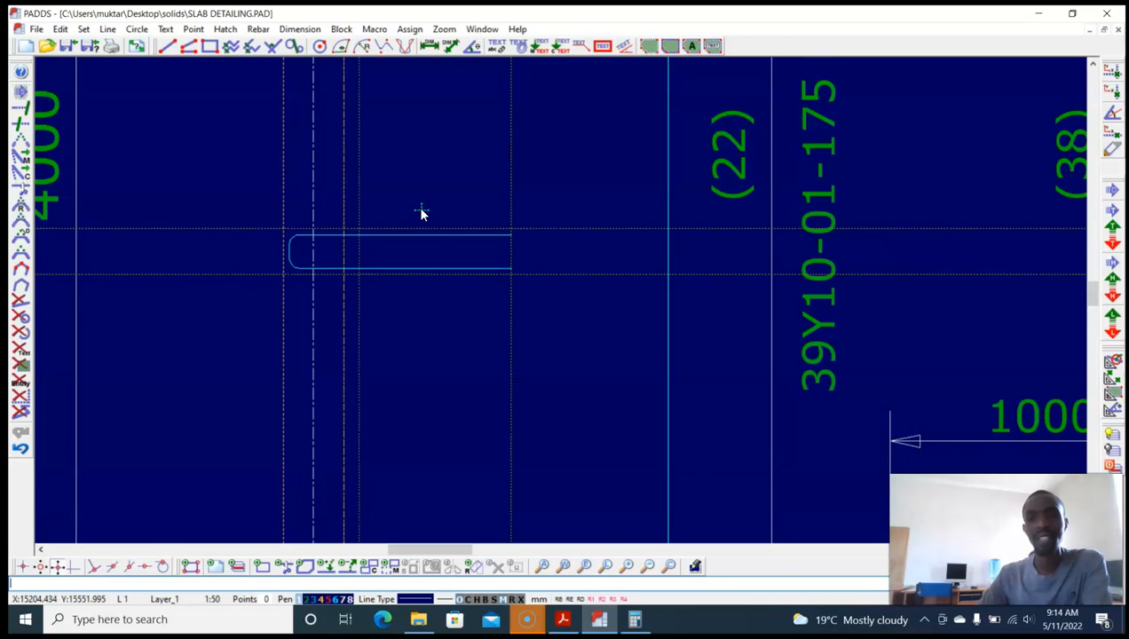
pyautogui.scroll(-3, 420, 212)
pyautogui.moveTo(420, 213); pyautogui.dragTo(402, 238, button='middle')
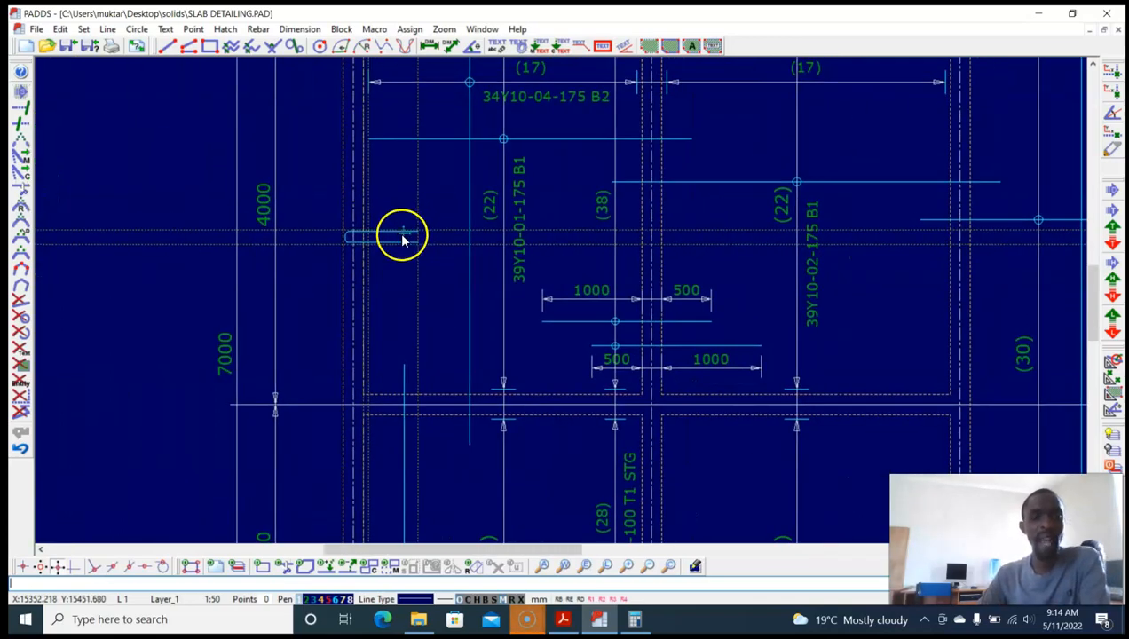
pyautogui.click(23, 393)
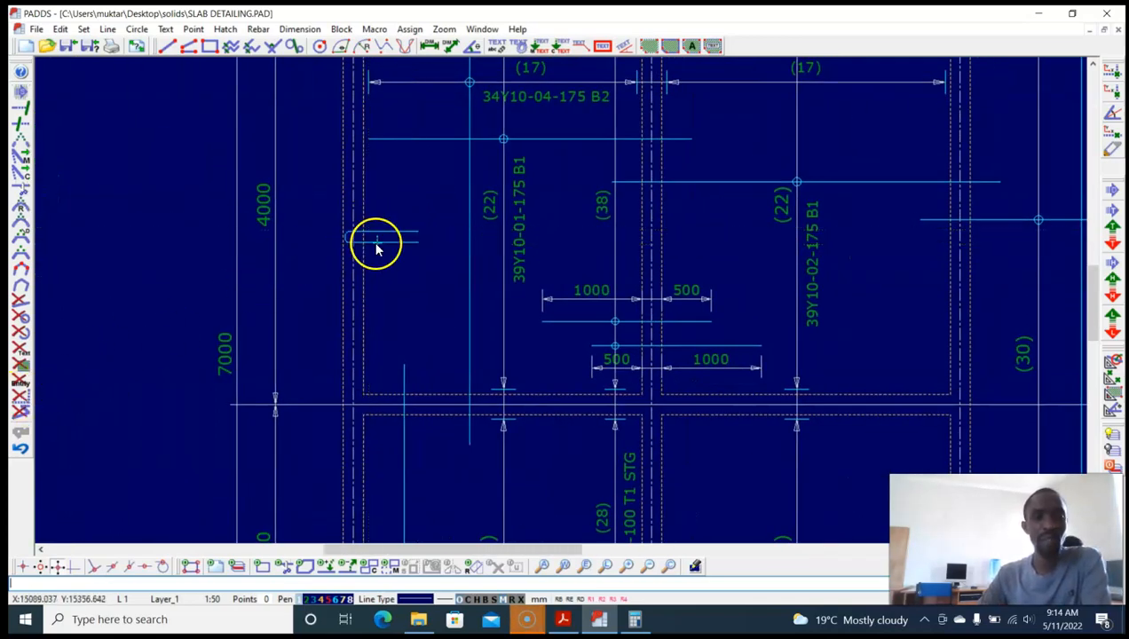
# Step: Try a bar rotation on the U-bar beside the left support and undo it
pyautogui.scroll(-3, 377, 249)
pyautogui.scroll(3, 390, 267)
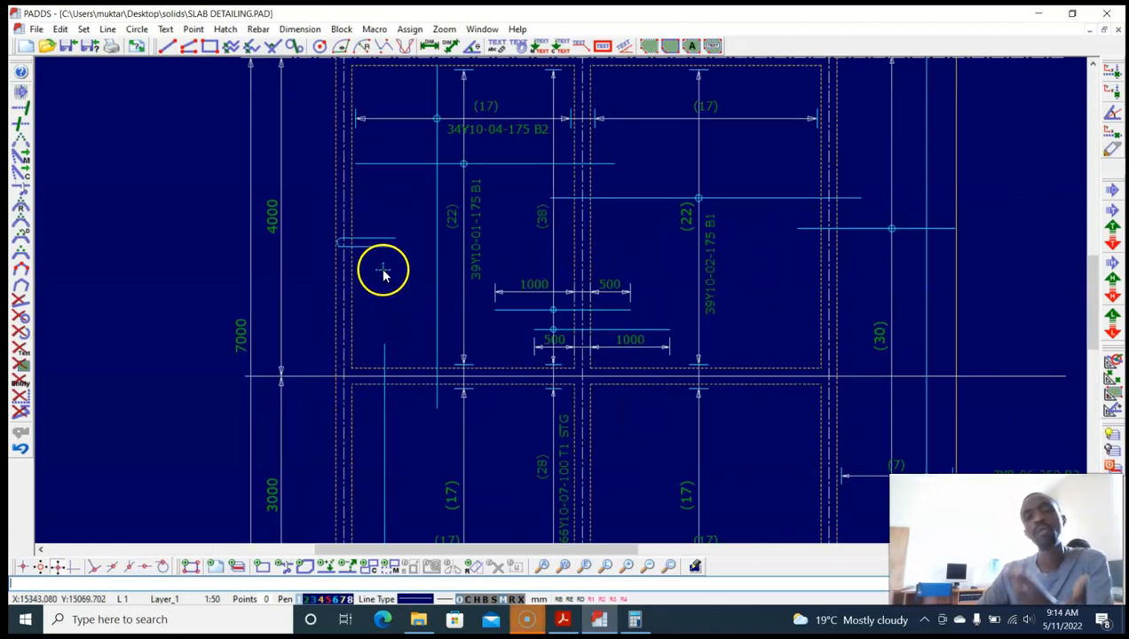
pyautogui.scroll(-3, 373, 265)
pyautogui.scroll(4, 373, 266)
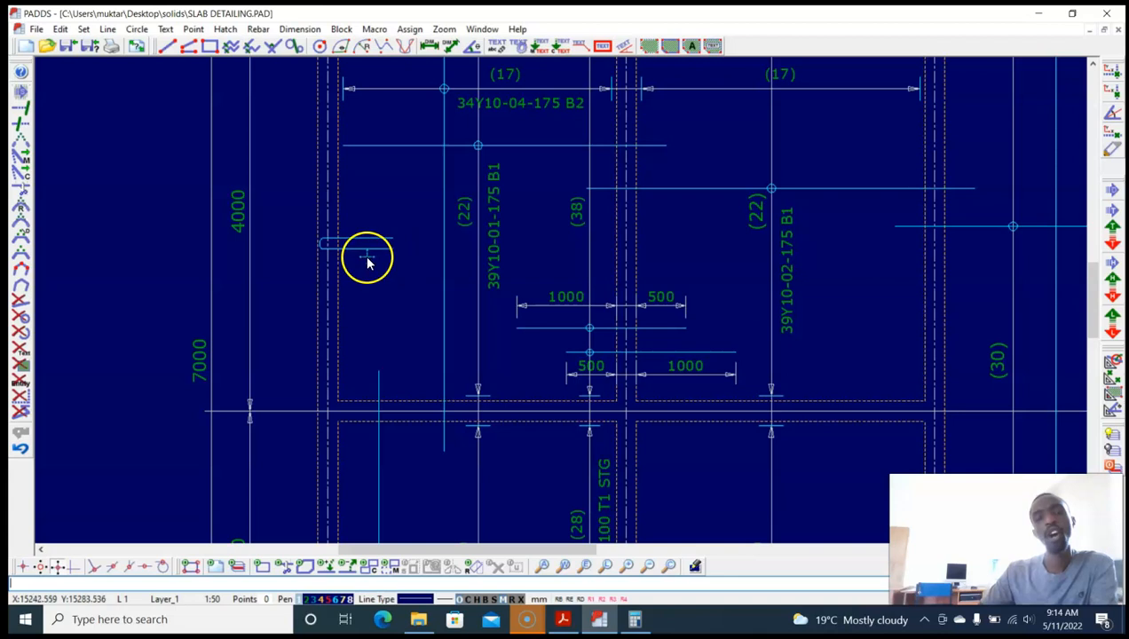
pyautogui.scroll(2, 363, 253)
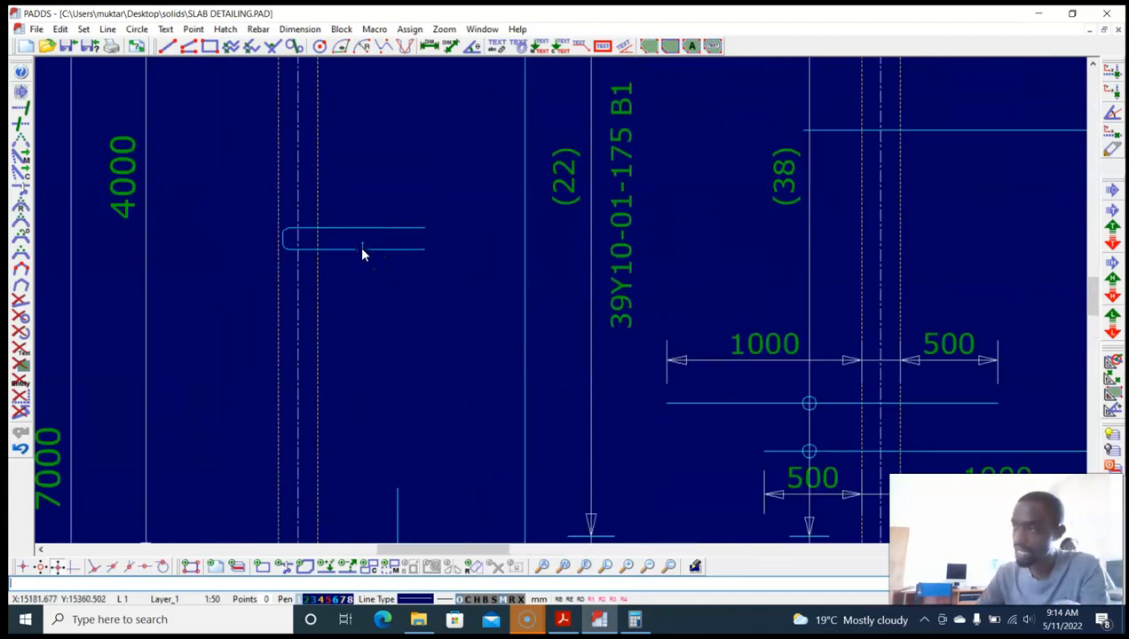
pyautogui.click(358, 249)
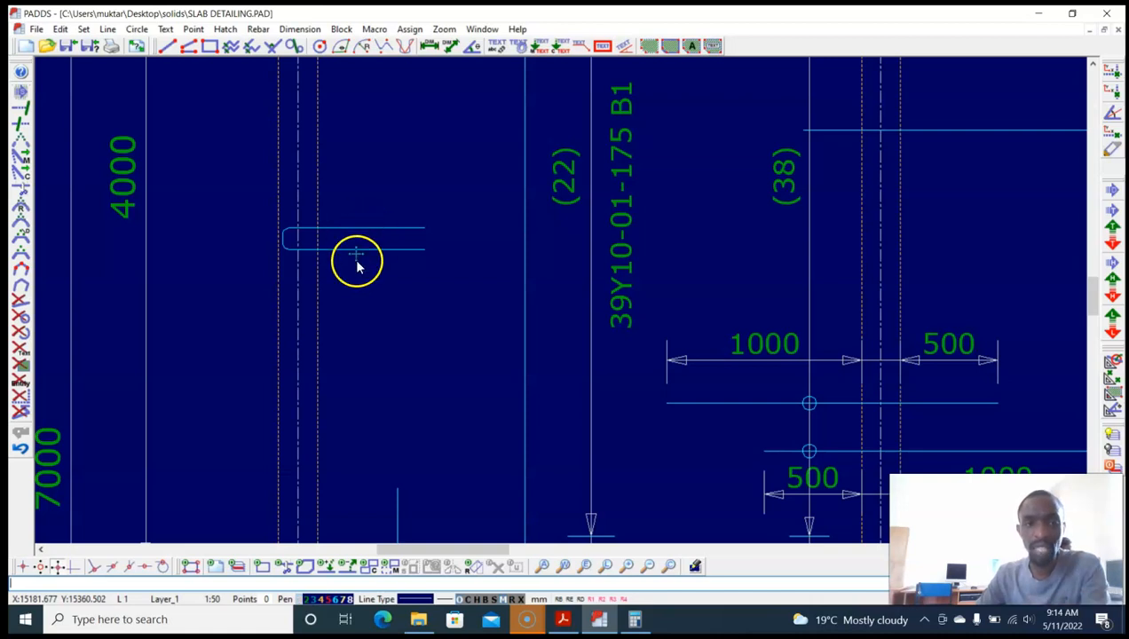
pyautogui.rightClick(413, 254)
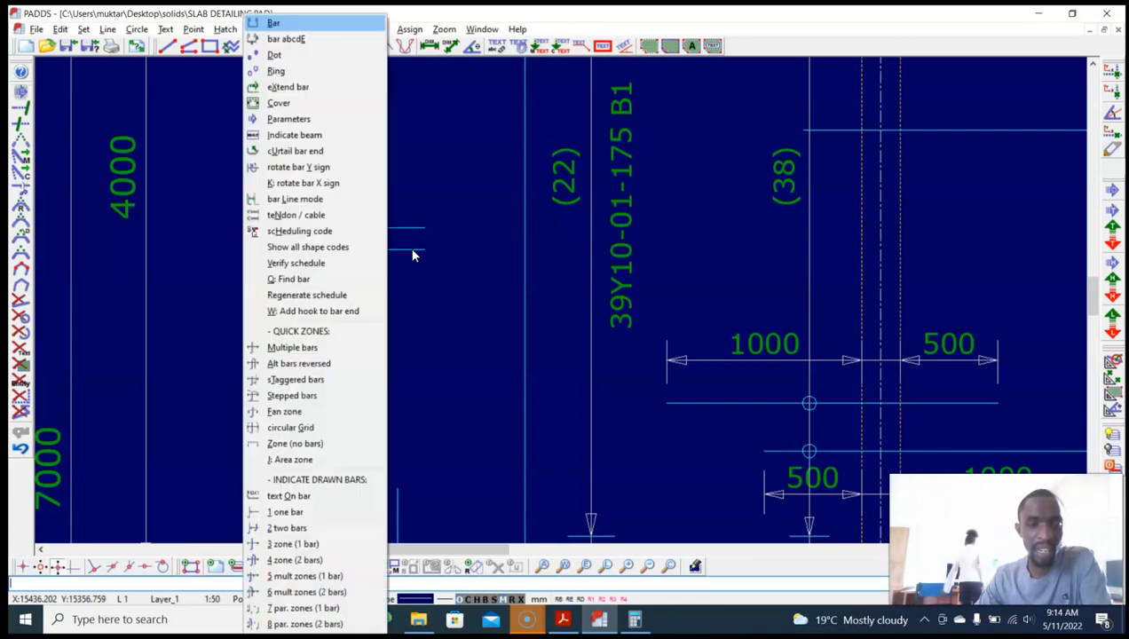
pyautogui.click(368, 252)
pyautogui.click(291, 241)
pyautogui.press('Escape')
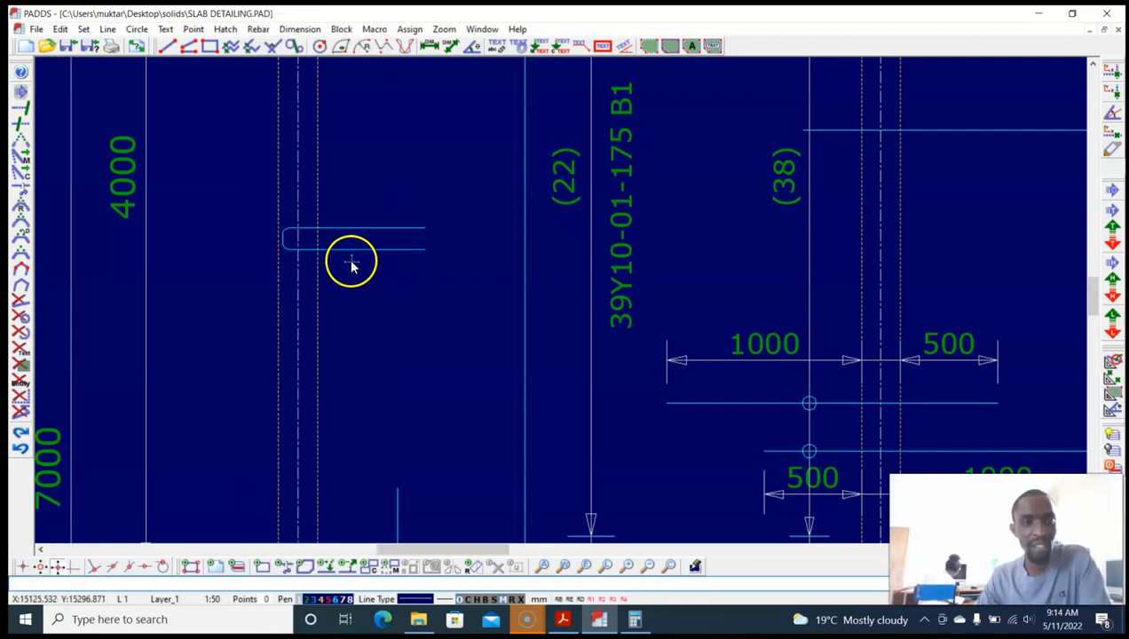
# Step: Rotate the U-bar into its edge-on view and undo that rotation
pyautogui.rightClick(354, 264)
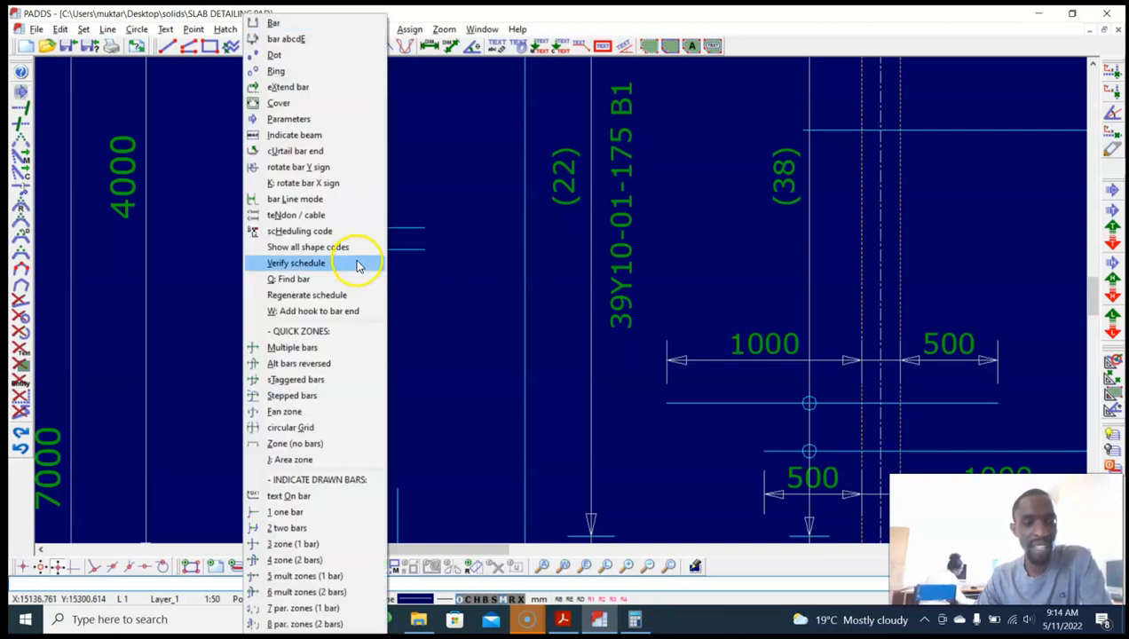
pyautogui.click(359, 265)
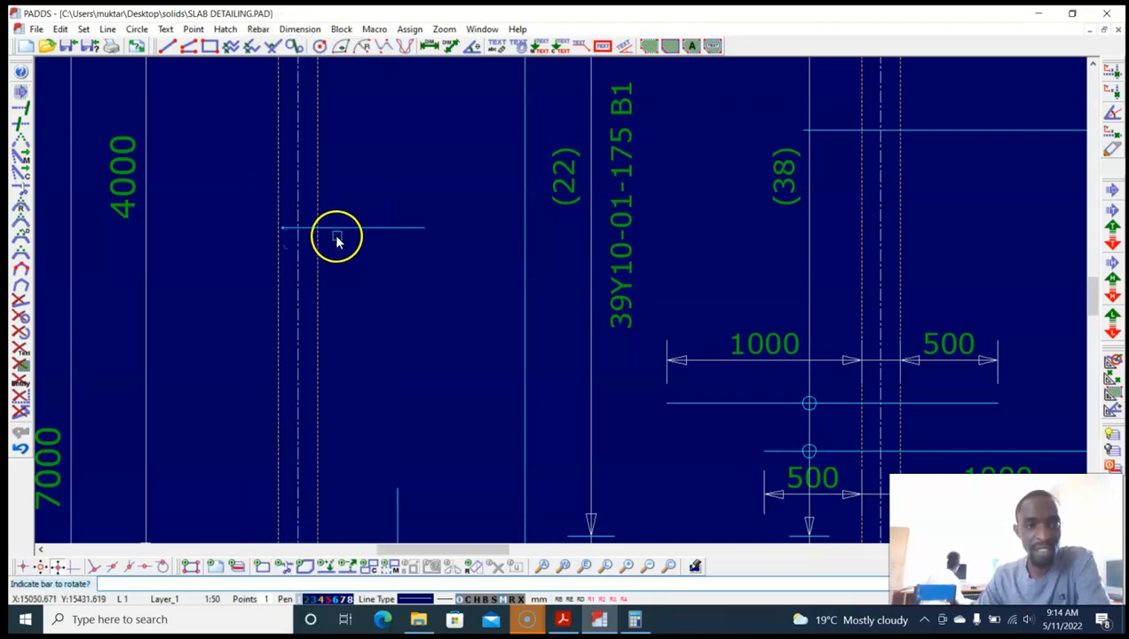
pyautogui.scroll(3, 337, 240)
pyautogui.press('Escape')
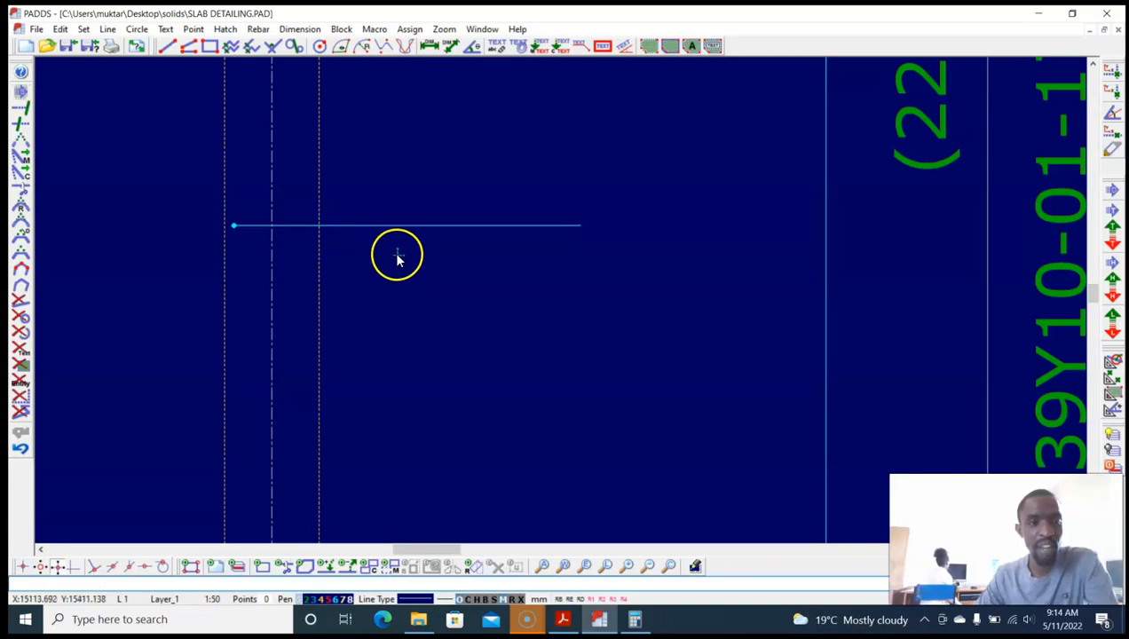
pyautogui.scroll(-3, 398, 258)
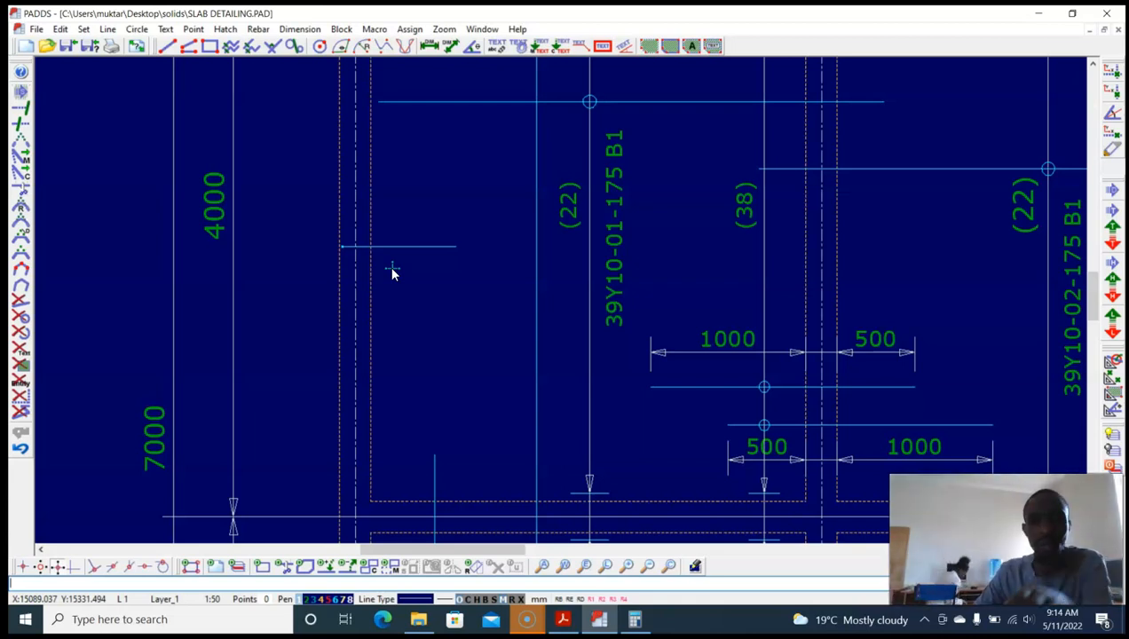
pyautogui.click(392, 268)
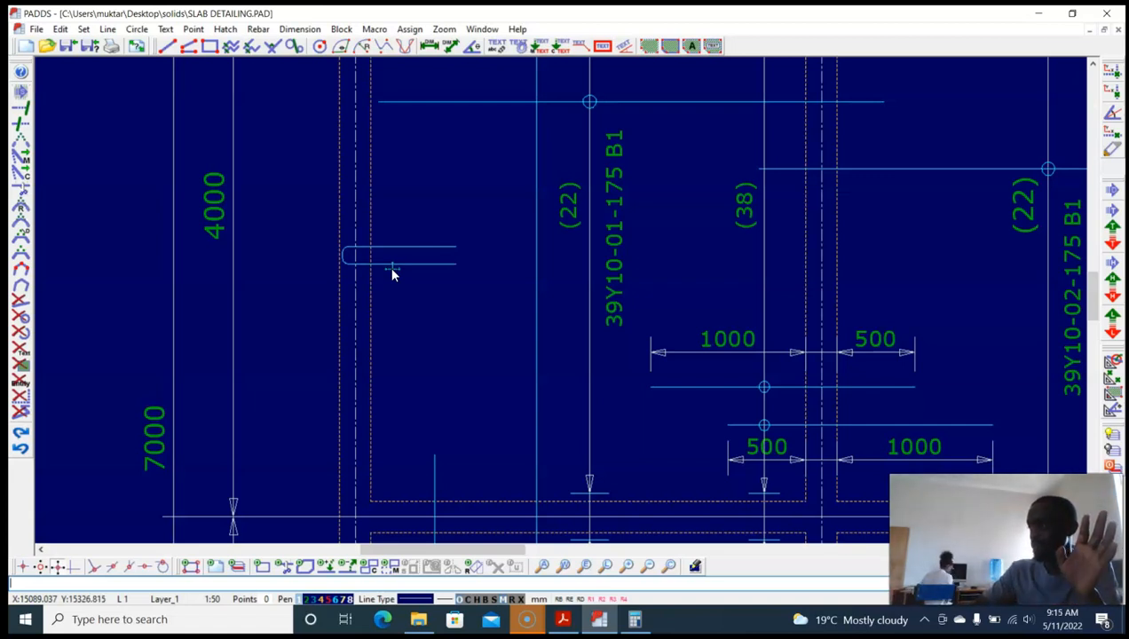
# Step: Rotate the U-bar again so it is drawn edge-on as a single horizontal line from the left support
pyautogui.click(392, 265)
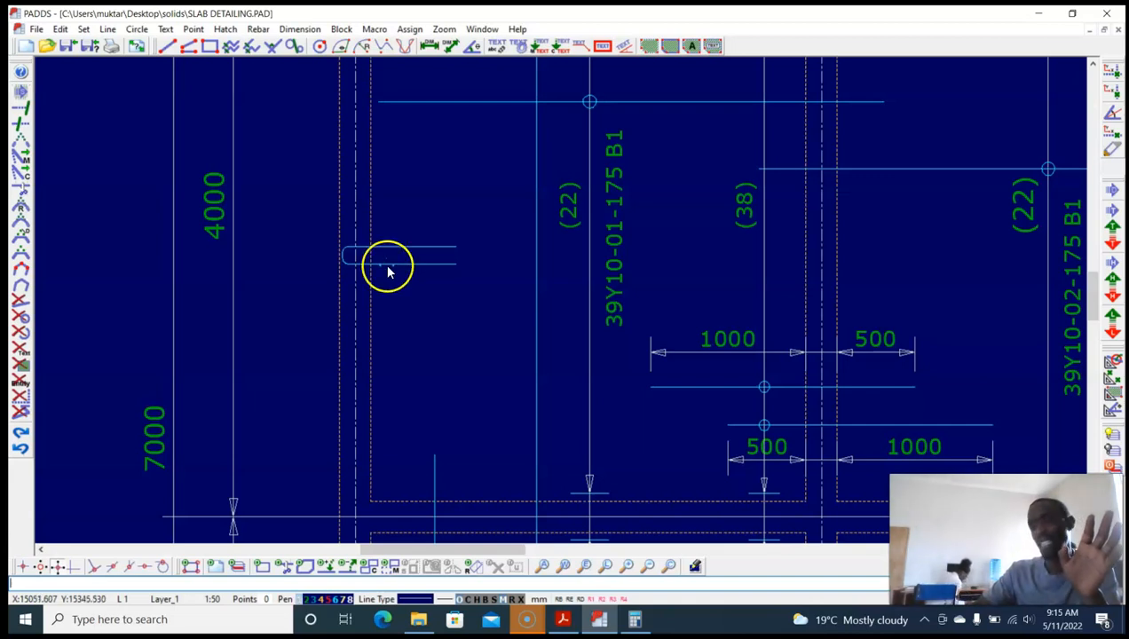
pyautogui.scroll(-1, 395, 267)
pyautogui.moveTo(406, 284); pyautogui.dragTo(394, 285, button='middle')
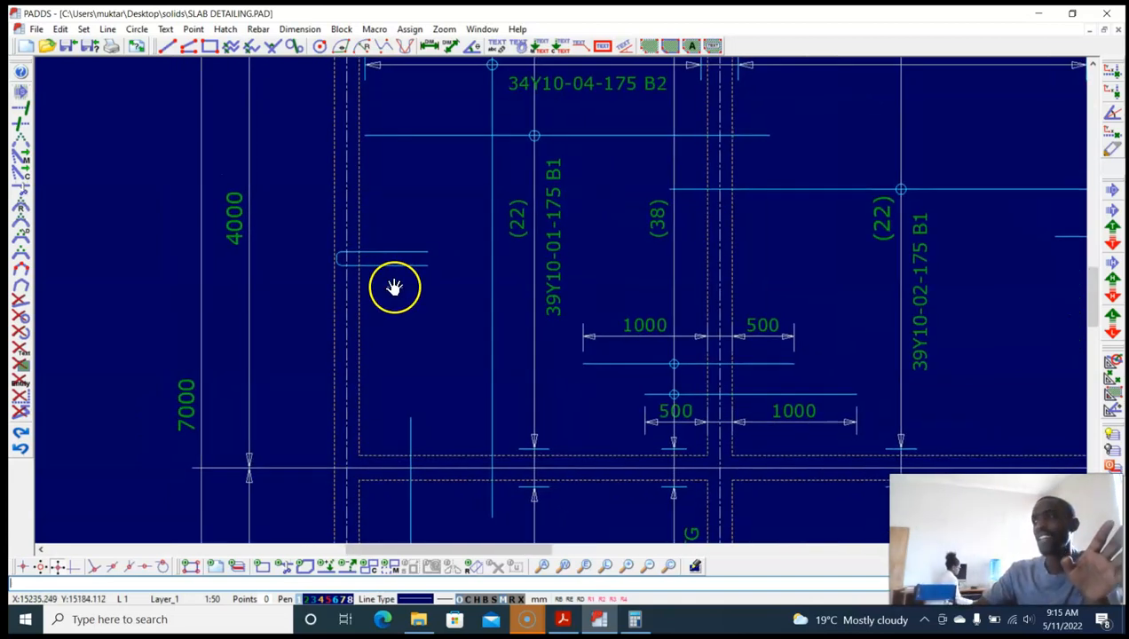
pyautogui.scroll(2, 395, 291)
pyautogui.rightClick(395, 291)
pyautogui.click(391, 266)
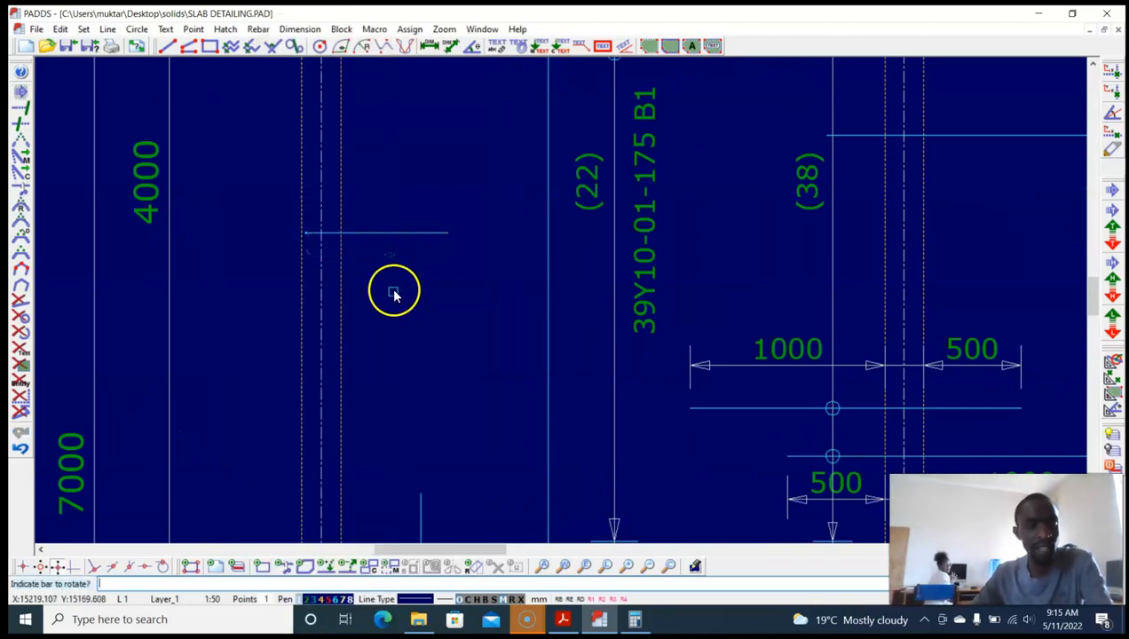
pyautogui.scroll(2, 395, 293)
pyautogui.scroll(-3, 356, 252)
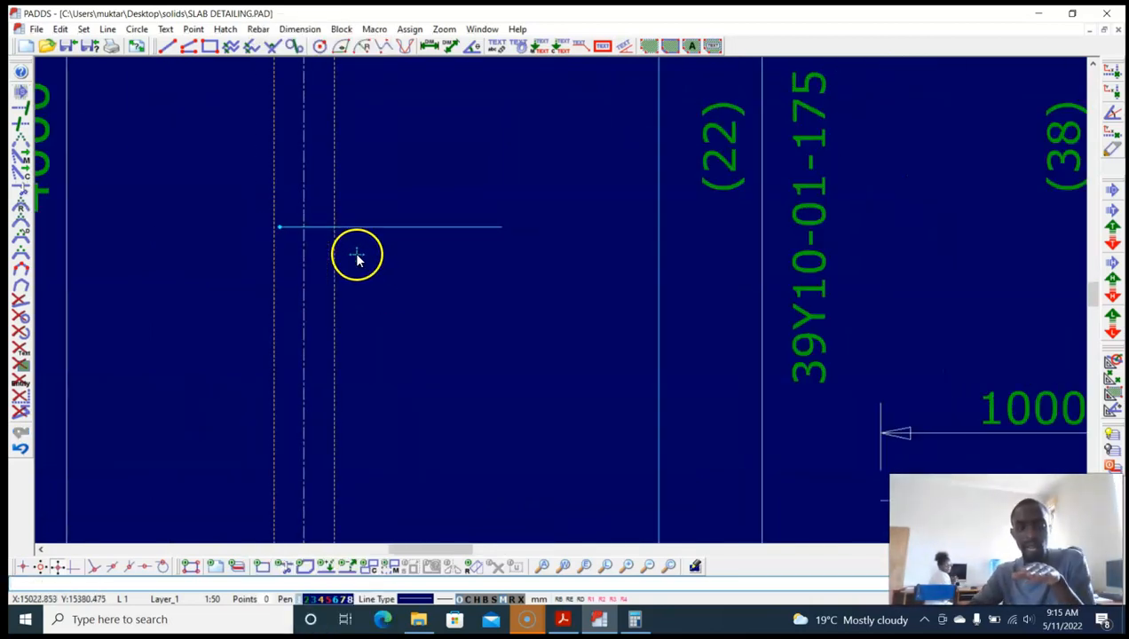
pyautogui.scroll(-3, 381, 275)
pyautogui.scroll(2, 372, 253)
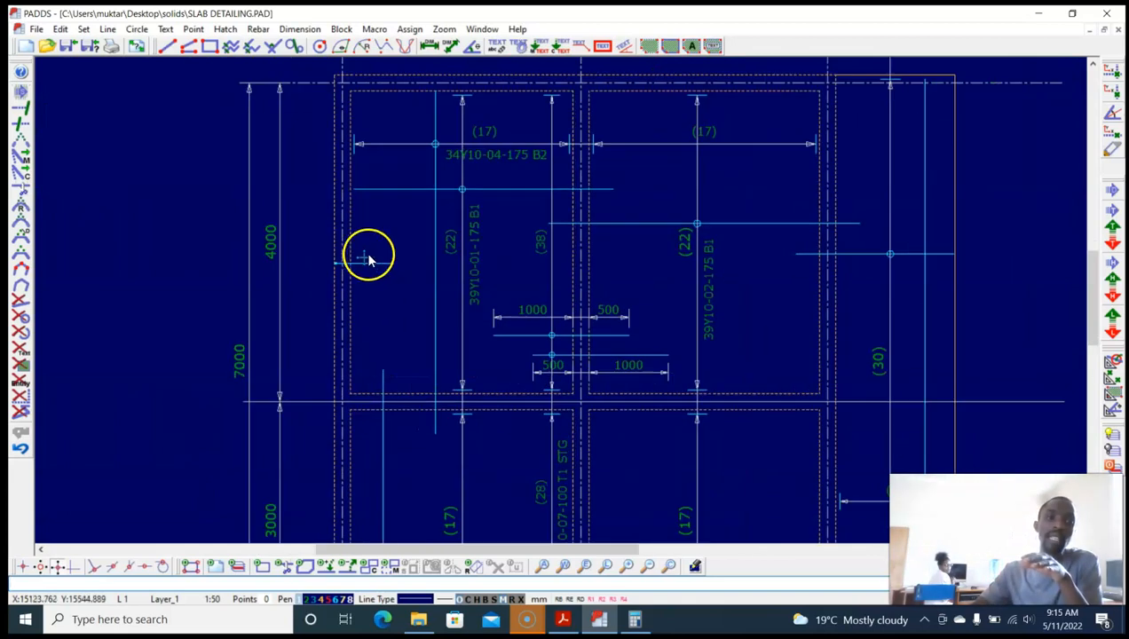
pyautogui.scroll(3, 391, 275)
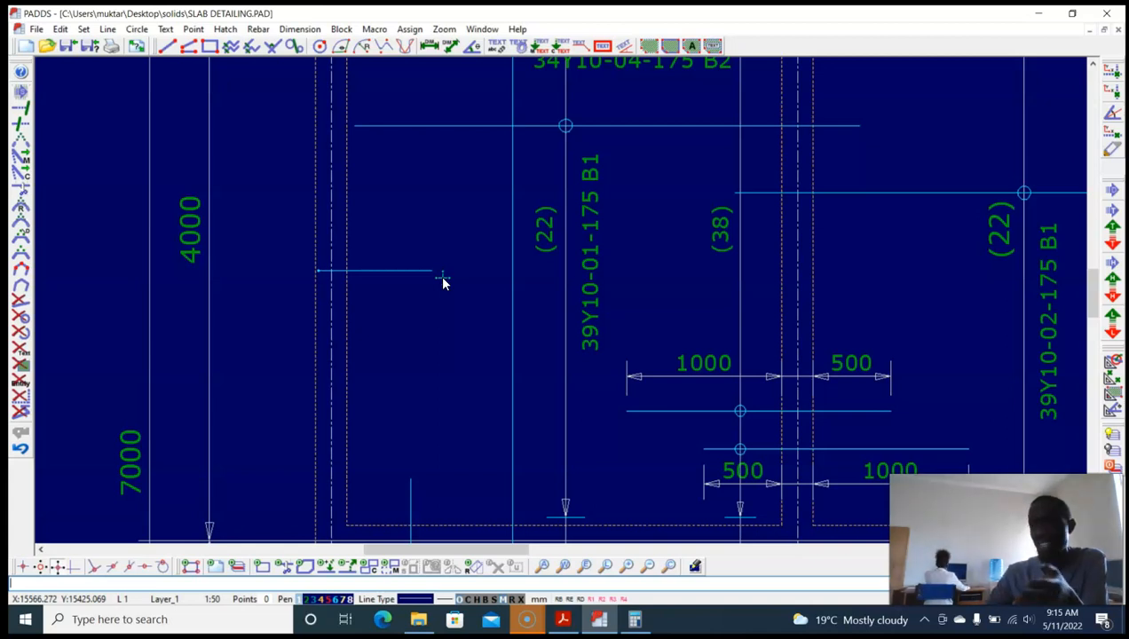
# Step: Rotate the U-bar about its X axis so its full U shape shows in plan at the left support
pyautogui.hotkey('alt', 'r')
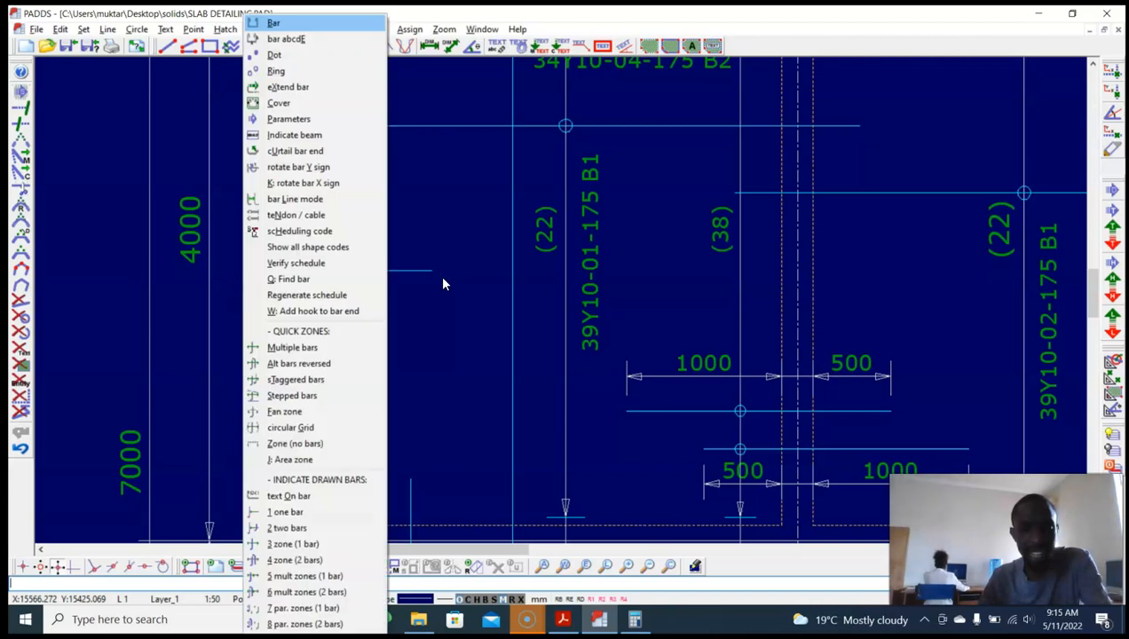
pyautogui.press('x')
pyautogui.click(399, 271)
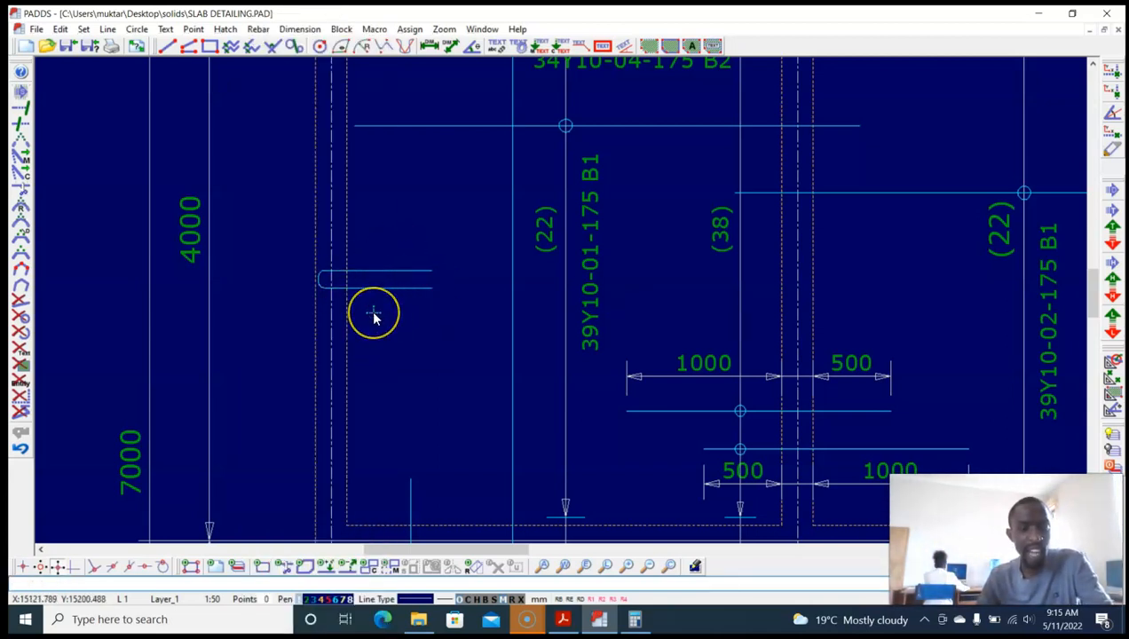
# Step: Try rotating the U-bar about its other axis, through the end-on view, until its legs point away from the slab
pyautogui.press('Escape')
pyautogui.hotkey('alt', 'r')
pyautogui.press('x')
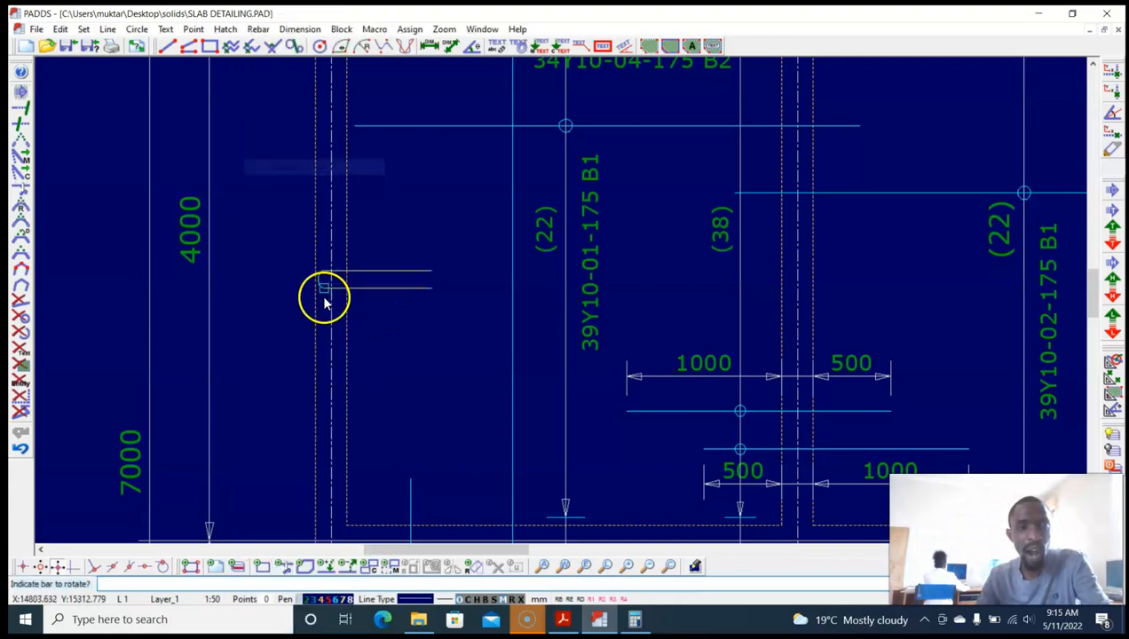
pyautogui.scroll(3, 320, 282)
pyautogui.scroll(2, 337, 271)
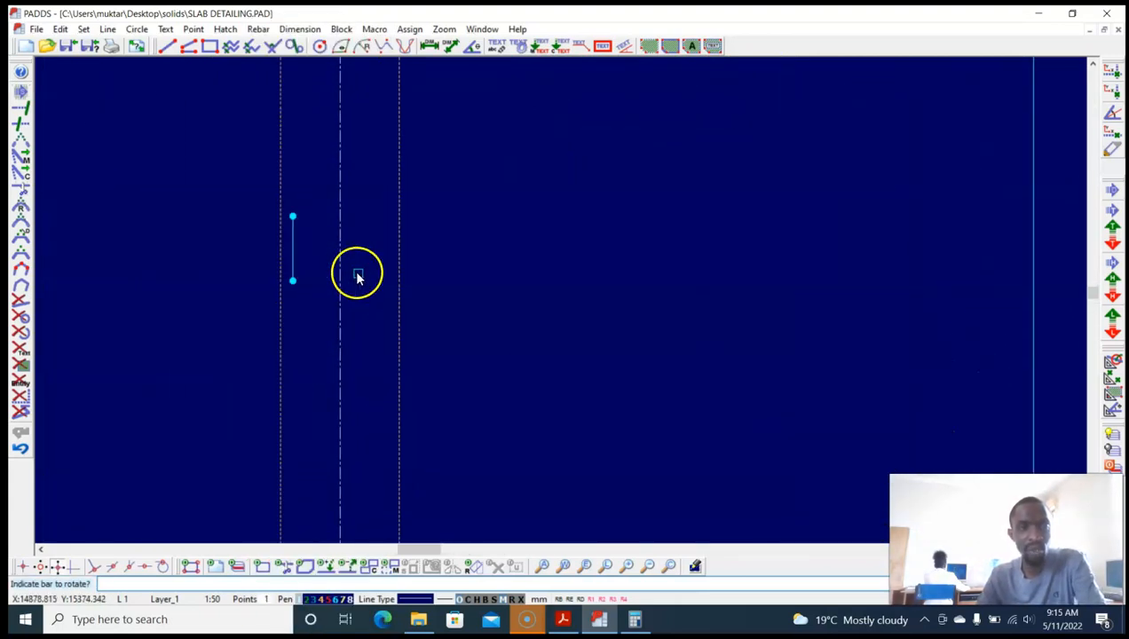
pyautogui.click(298, 252)
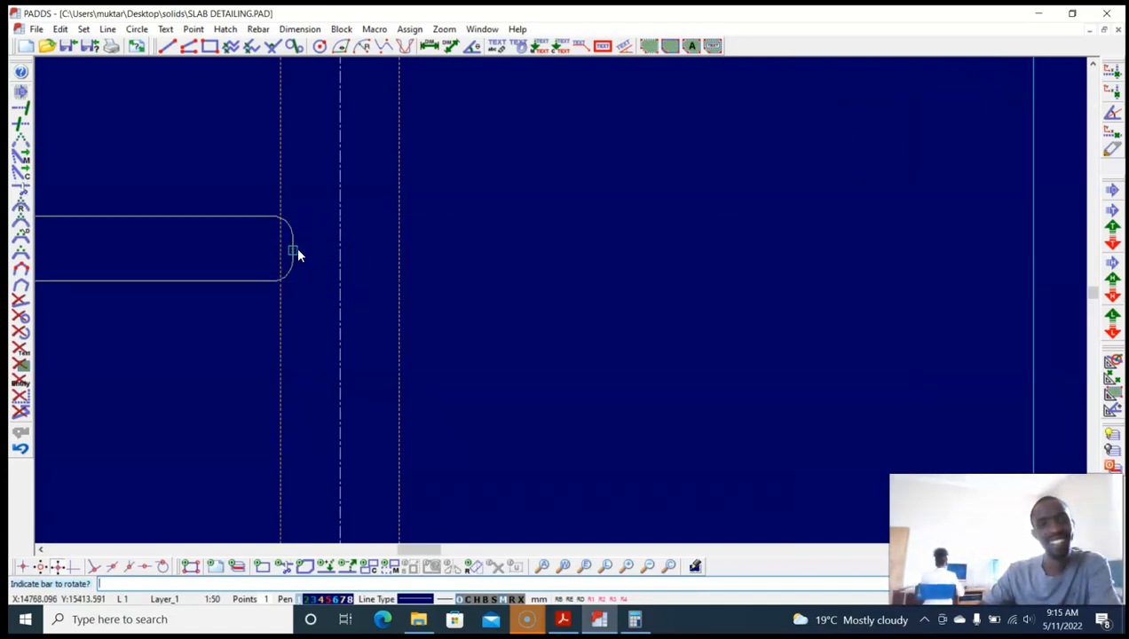
# Step: Rotate the U-bar back until its legs extend from the left support into the slab
pyautogui.click(348, 268)
pyautogui.press('Escape')
pyautogui.hotkey('alt', 'r')
pyautogui.press('o')
pyautogui.click(476, 283)
pyautogui.click(481, 218)
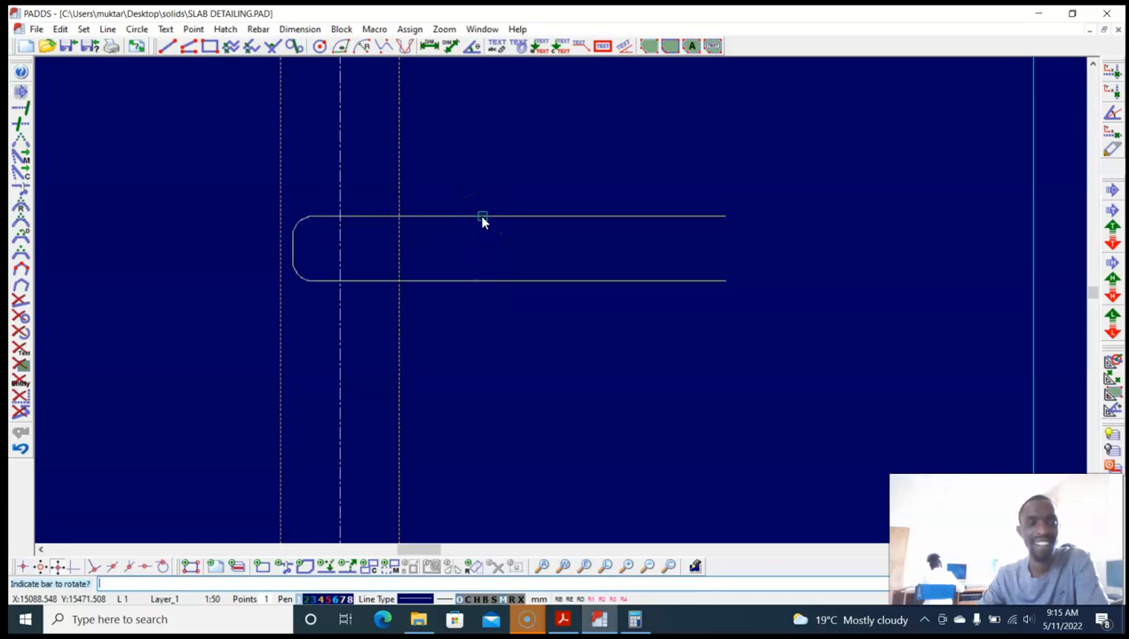
pyautogui.press('Escape')
pyautogui.scroll(-4, 480, 293)
pyautogui.scroll(-2, 479, 298)
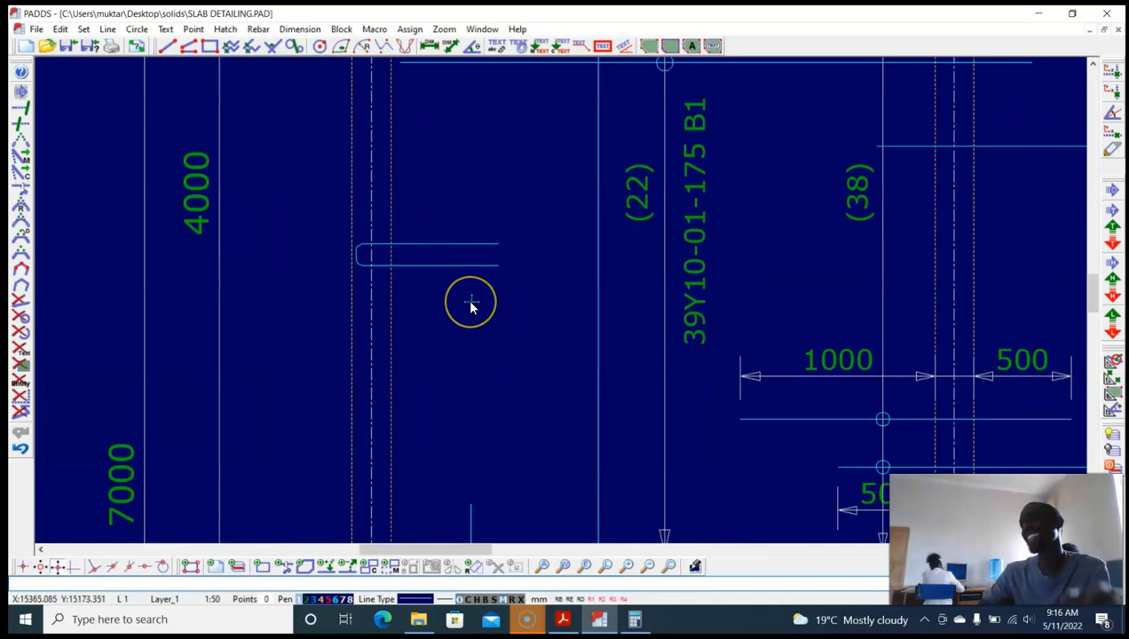
pyautogui.scroll(-5, 470, 304)
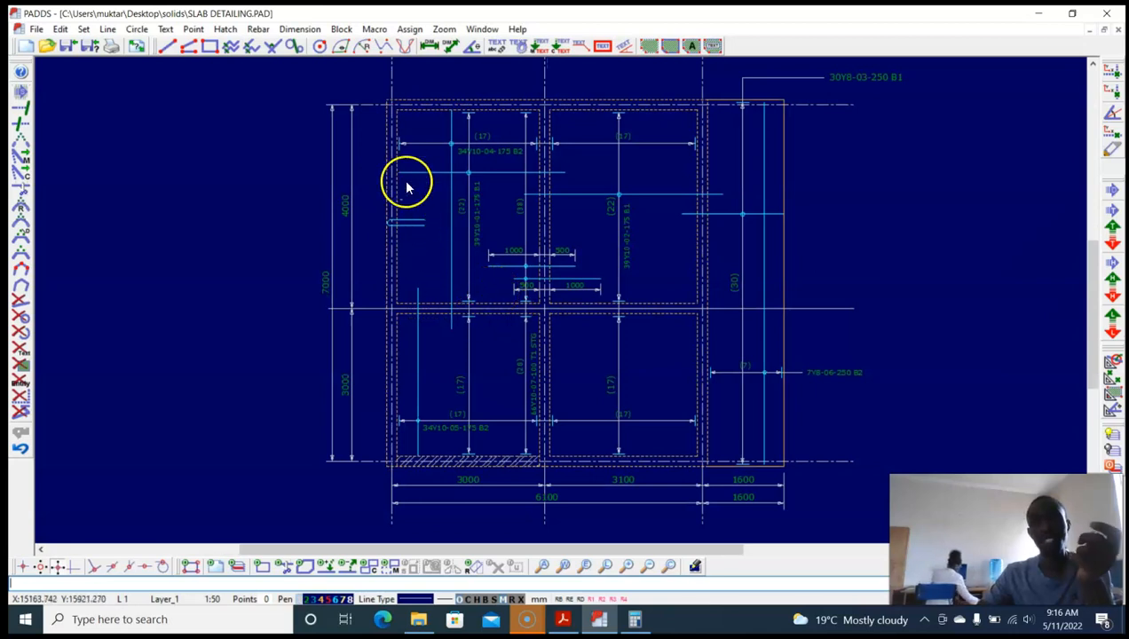
pyautogui.scroll(3, 414, 244)
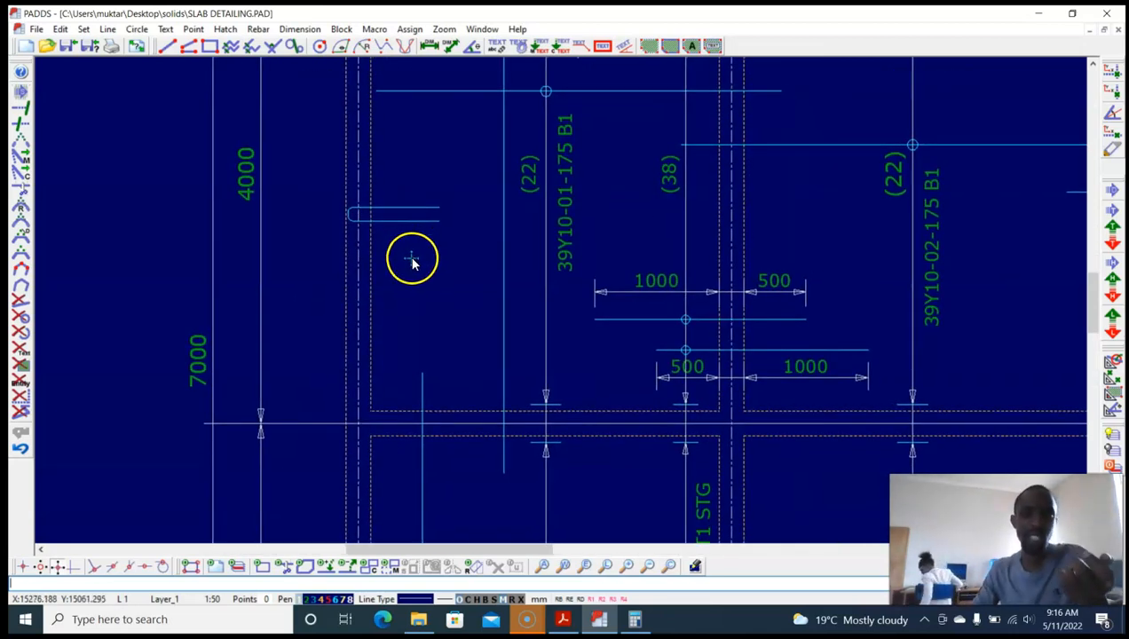
pyautogui.scroll(-3, 417, 270)
pyautogui.scroll(3, 421, 266)
pyautogui.scroll(4, 414, 244)
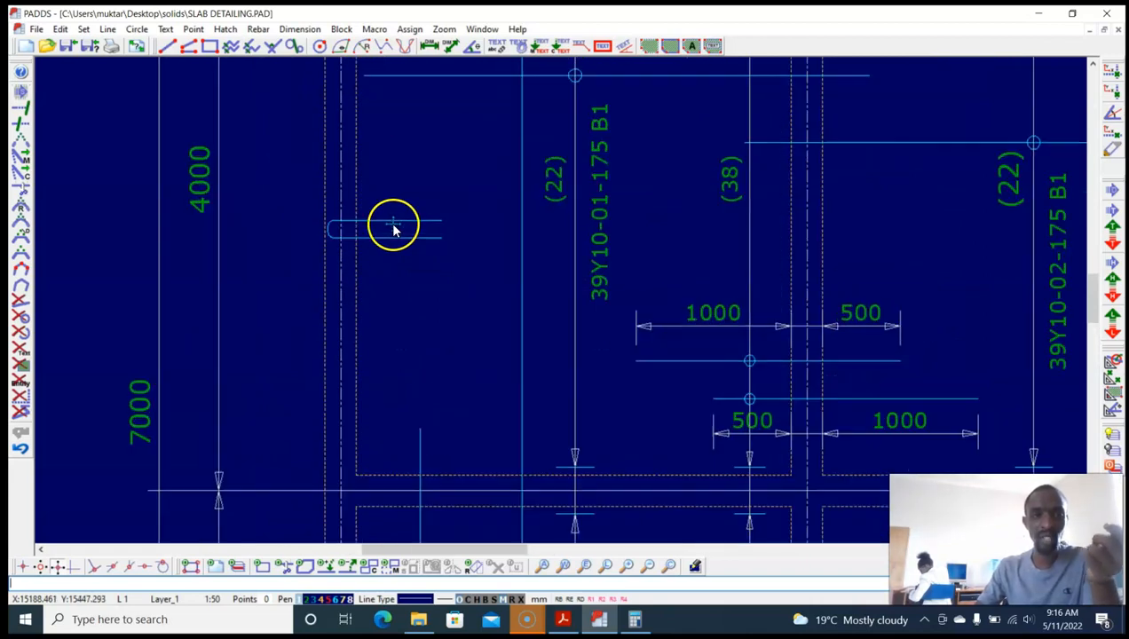
# Step: Try a horizontal dimension from the left support's inner face to the U-bar's leg end, and undo it
pyautogui.hotkey('alt', 'd')
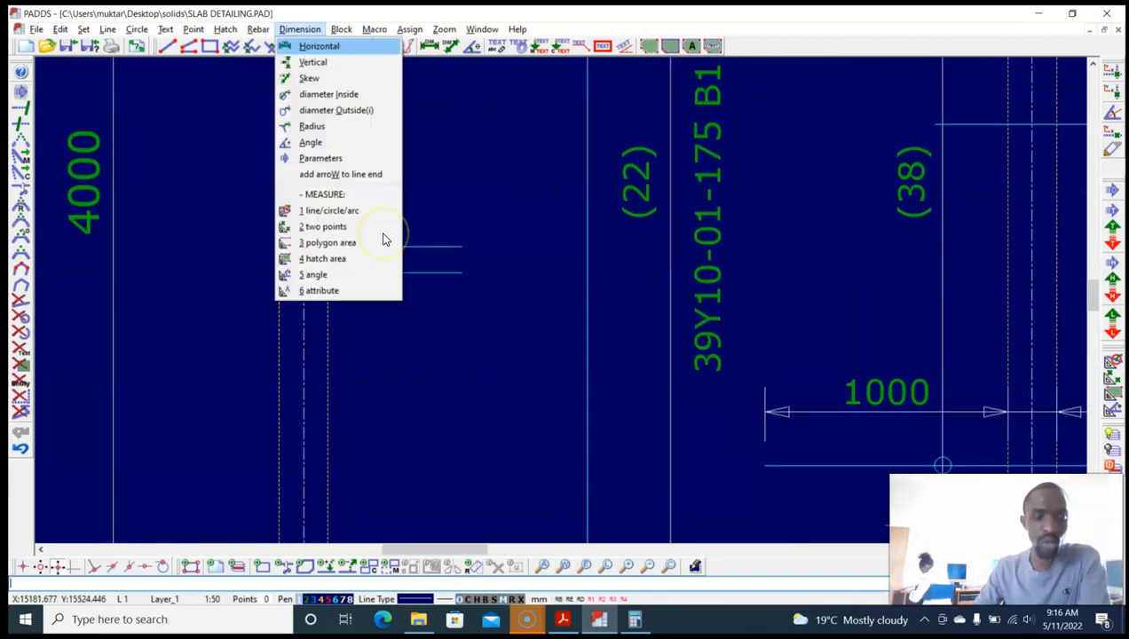
pyautogui.press('Return')
pyautogui.scroll(2, 384, 232)
pyautogui.click(386, 221)
pyautogui.click(302, 255)
pyautogui.click(509, 255)
pyautogui.scroll(-2, 443, 251)
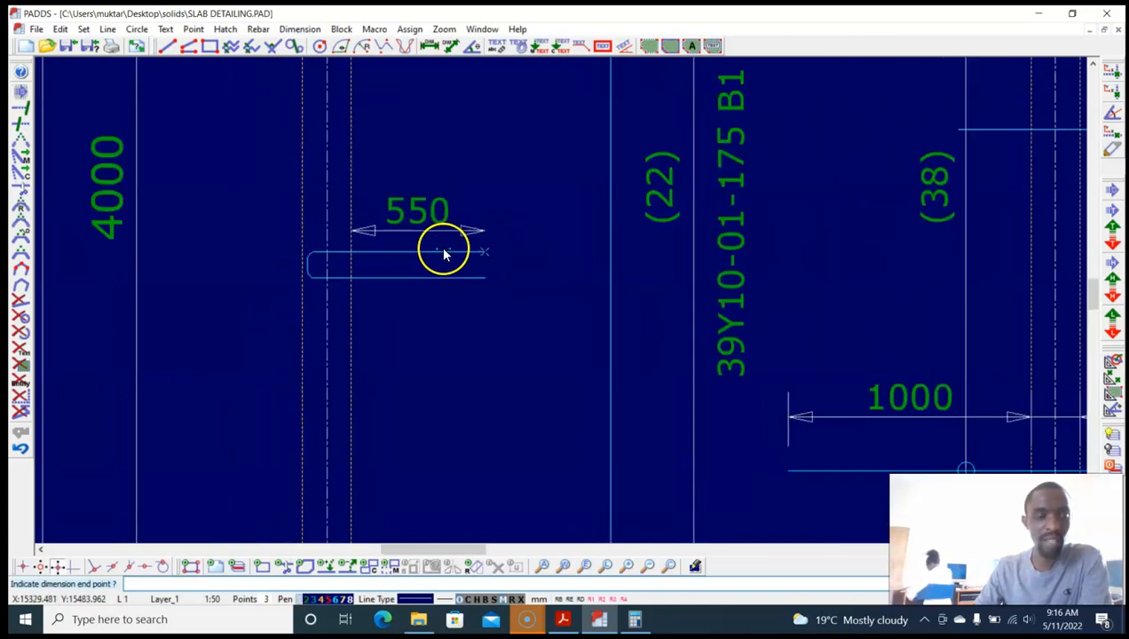
pyautogui.press('Escape')
pyautogui.scroll(1, 431, 275)
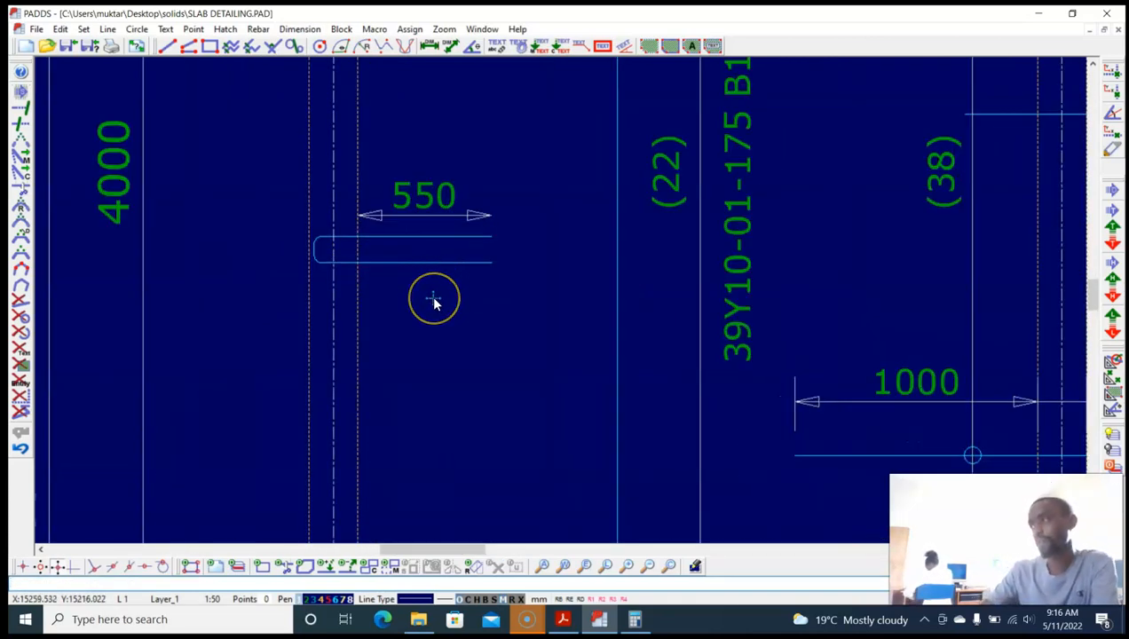
pyautogui.scroll(-1, 487, 252)
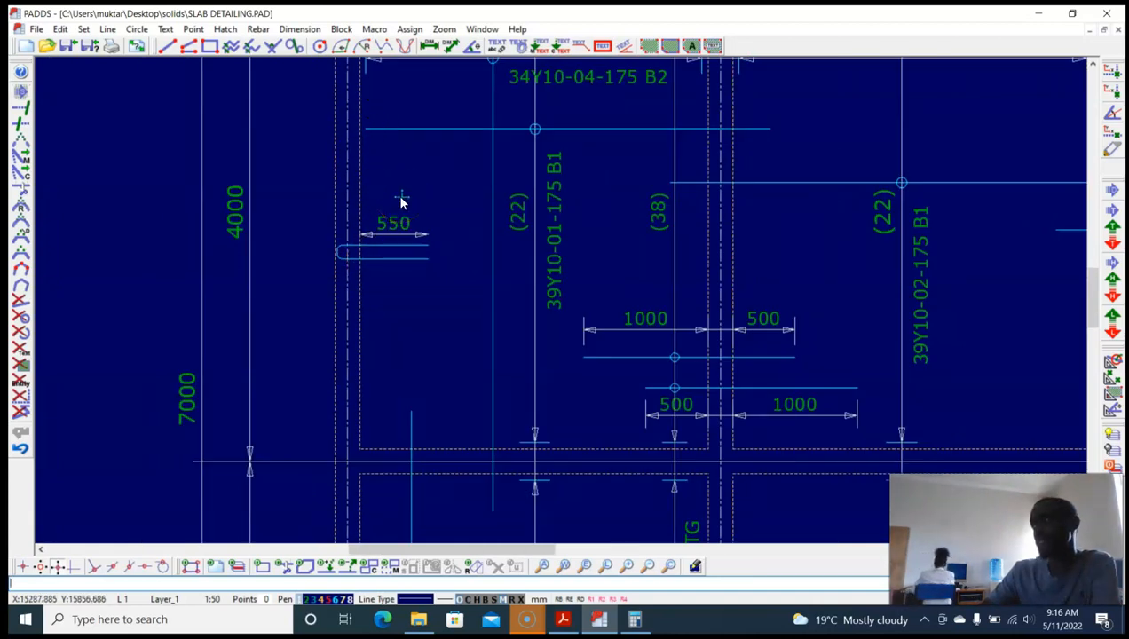
pyautogui.moveTo(457, 260); pyautogui.dragTo(440, 255, button='middle')
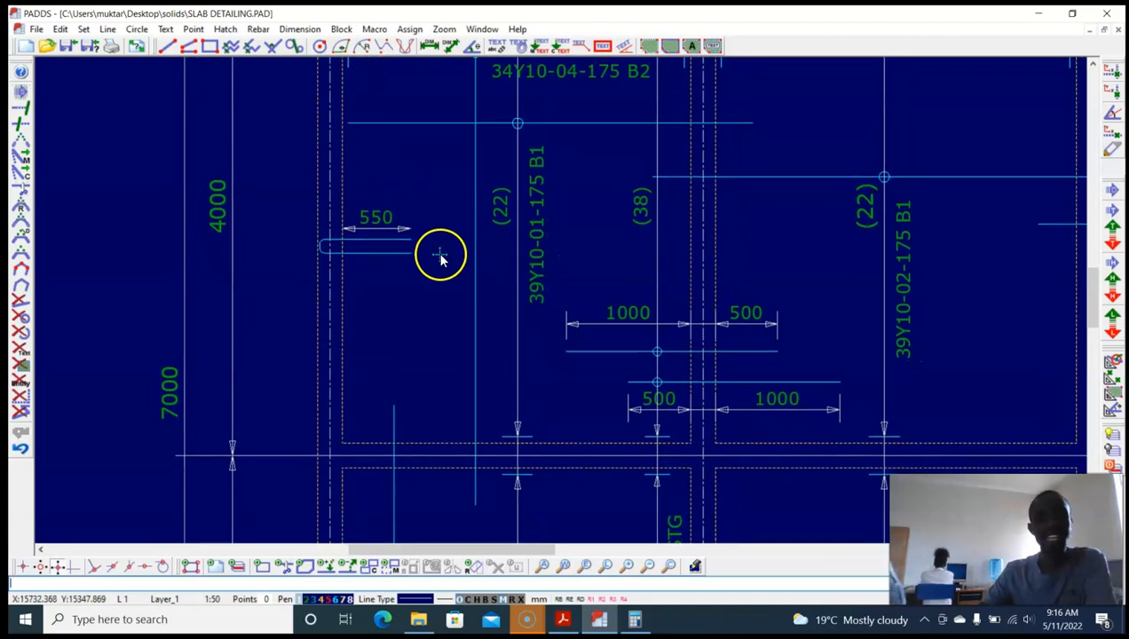
pyautogui.hotkey('ctrl', 'z')
# Step: Add a horizontal dimension above the U-bar, measured from its leg end to the left support's inner face
pyautogui.hotkey('alt', 'd')
pyautogui.press('h')
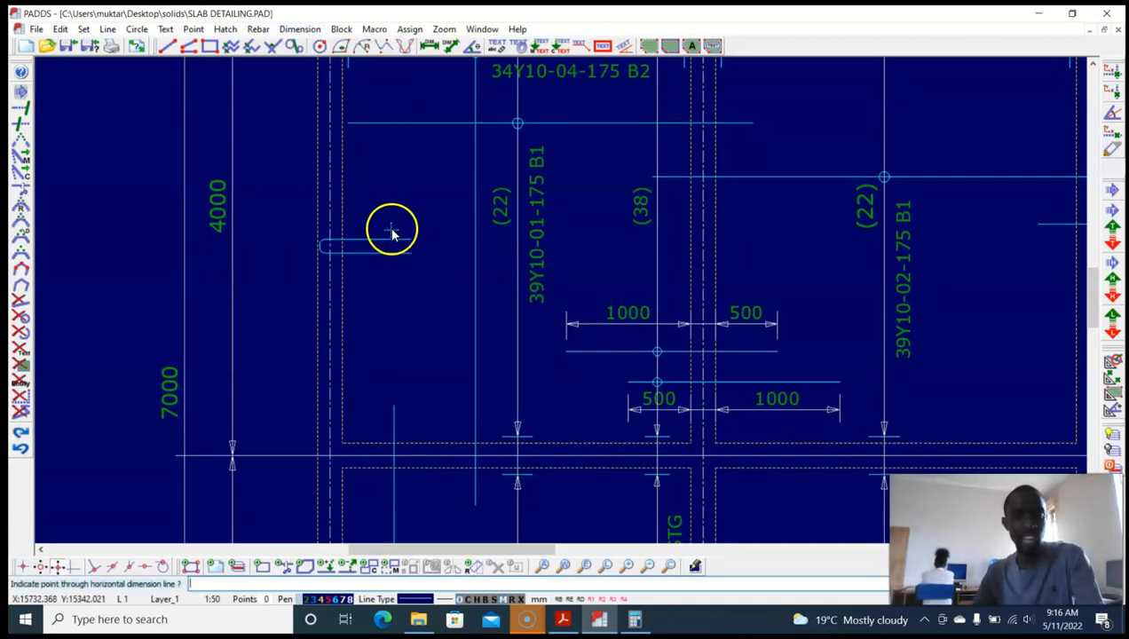
pyautogui.scroll(3, 384, 227)
pyautogui.click(376, 215)
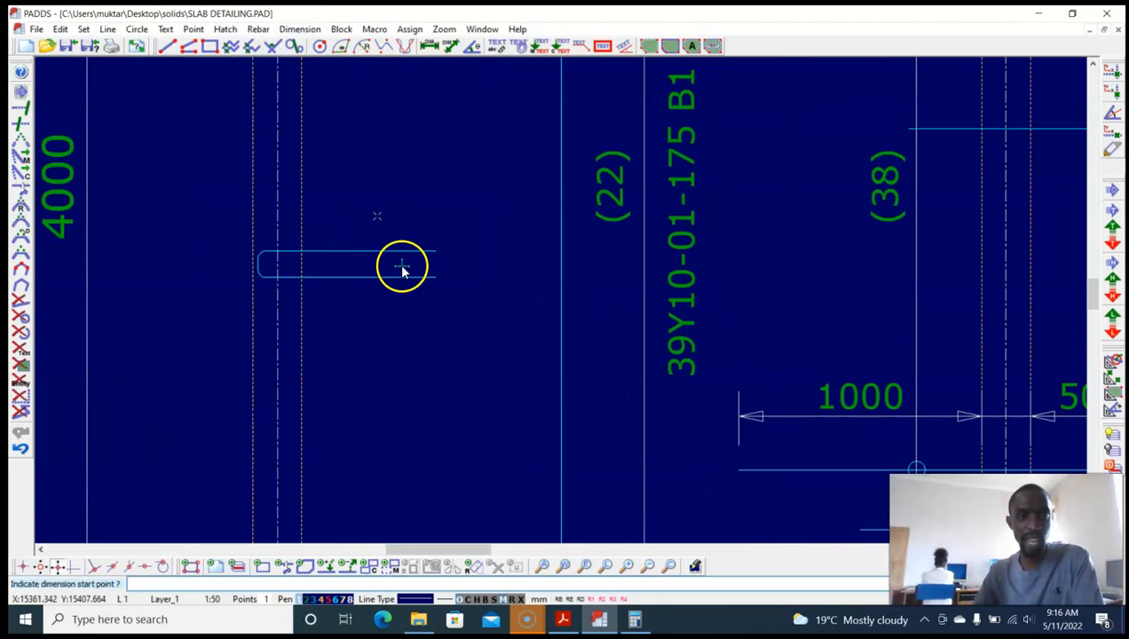
pyautogui.click(435, 251)
pyautogui.click(303, 254)
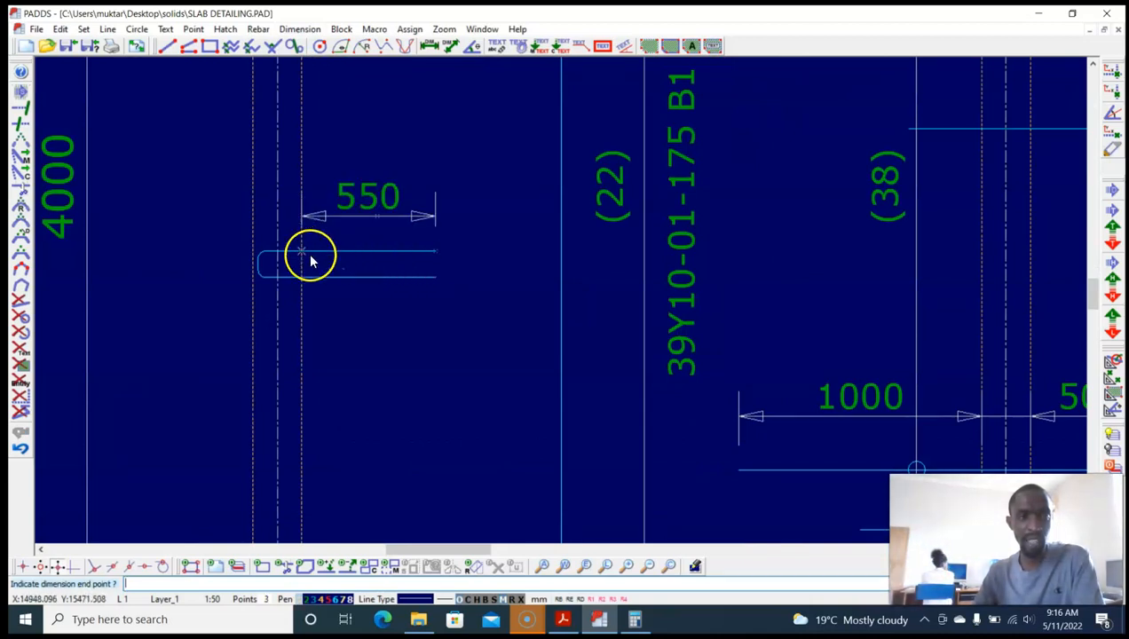
pyautogui.rightClick(396, 297)
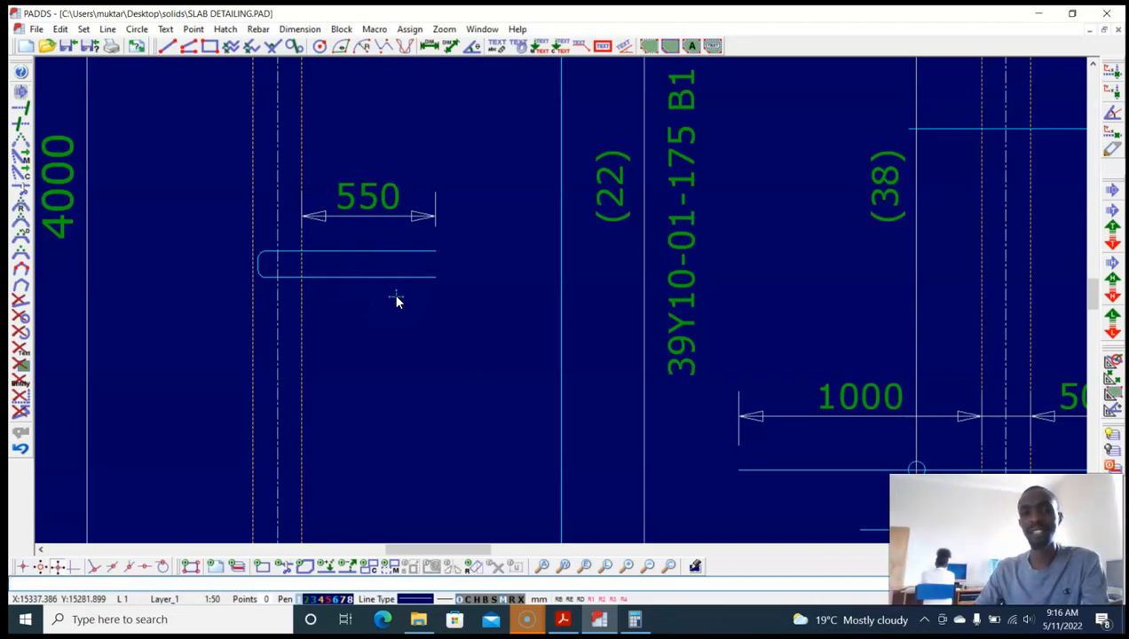
pyautogui.scroll(-2, 396, 300)
pyautogui.scroll(-3, 391, 284)
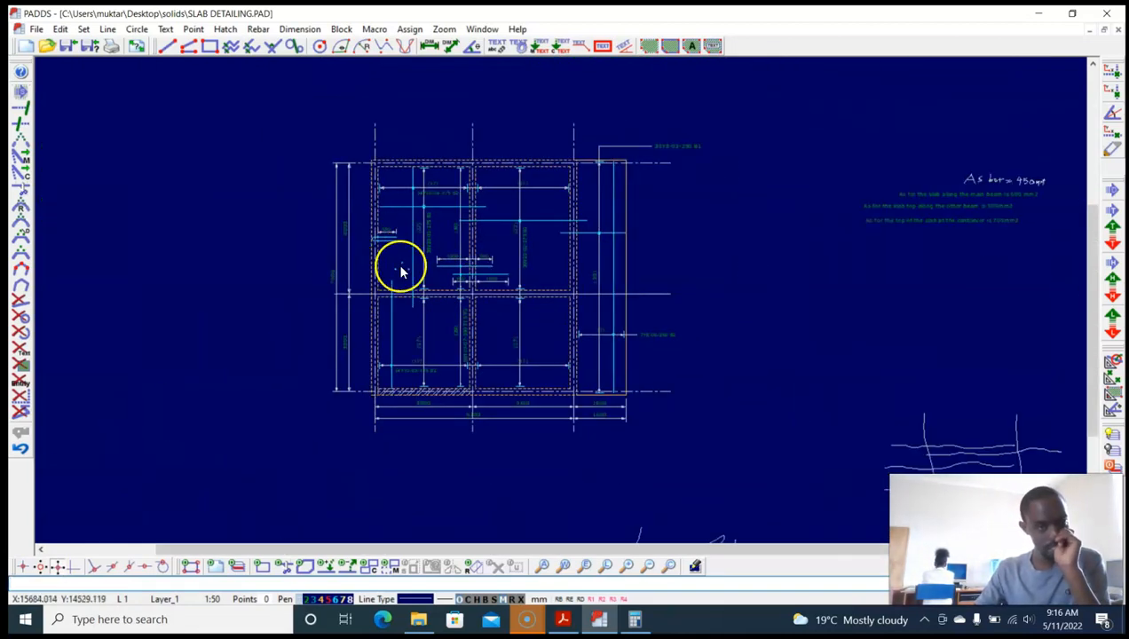
pyautogui.scroll(1, 378, 258)
pyautogui.scroll(1, 379, 311)
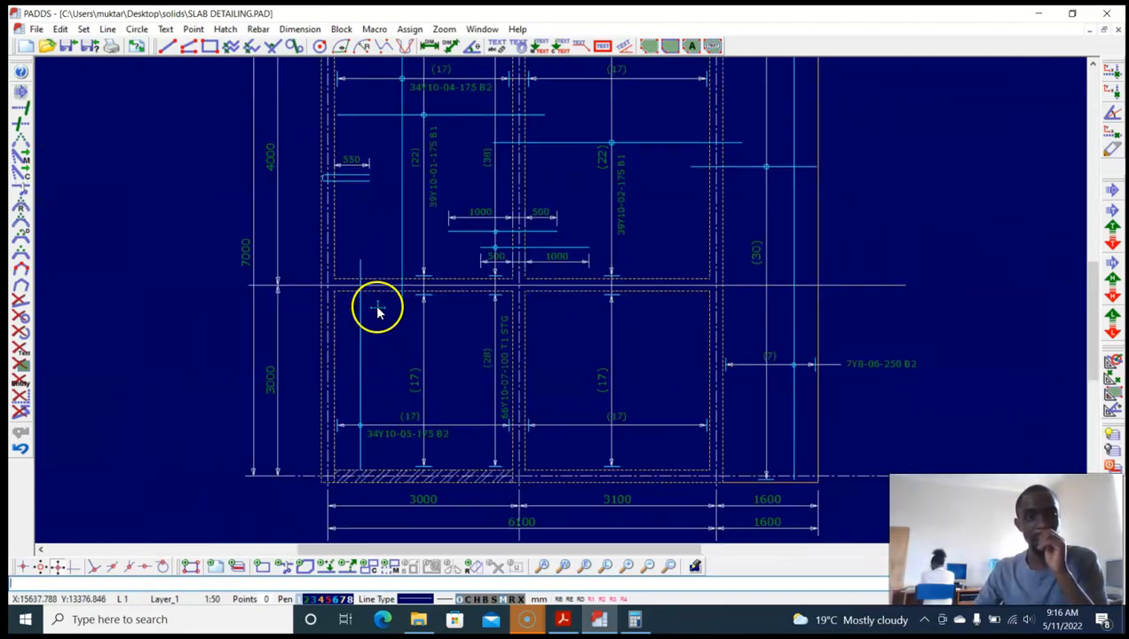
pyautogui.scroll(-1, 378, 308)
pyautogui.scroll(1, 362, 222)
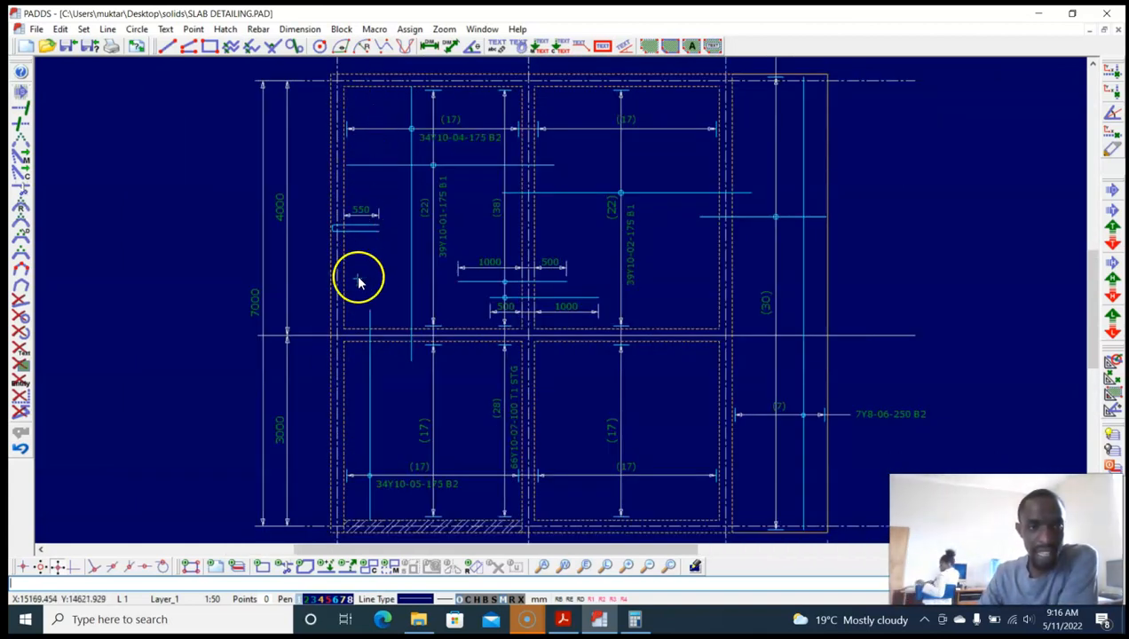
# Step: Move the vertical 34Y10-05-175 B2 bar in the lower-left panel further from the left support, keeping it on its zone line
pyautogui.moveTo(373, 450); pyautogui.dragTo(348, 327, button='middle')
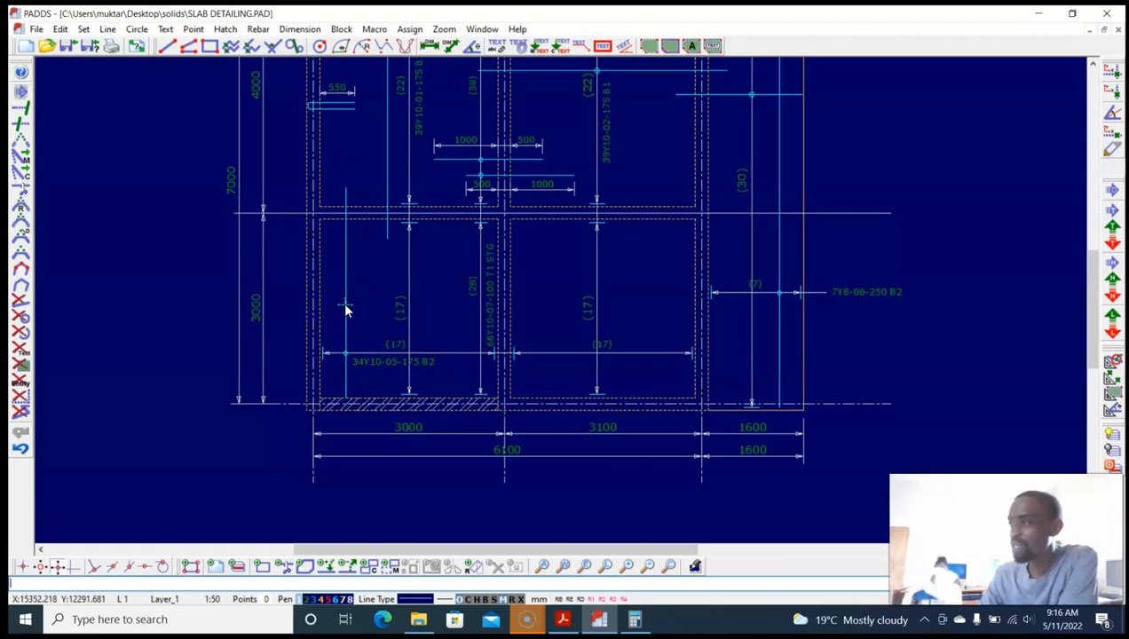
pyautogui.scroll(3, 345, 305)
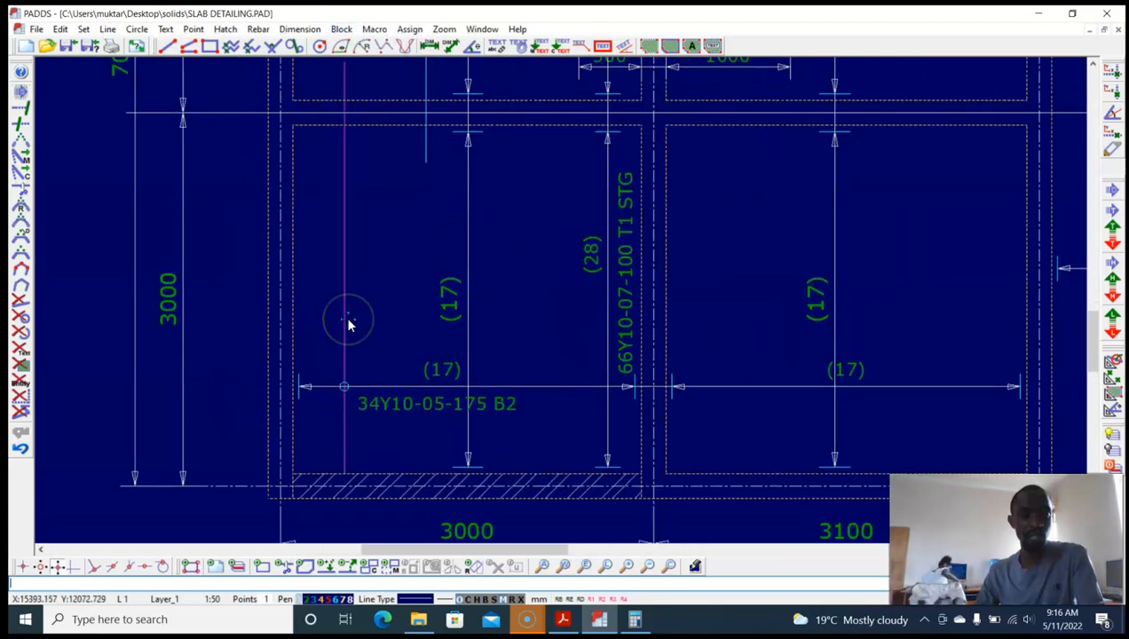
pyautogui.click(326, 345)
pyautogui.rightClick(366, 424)
pyautogui.click(378, 435)
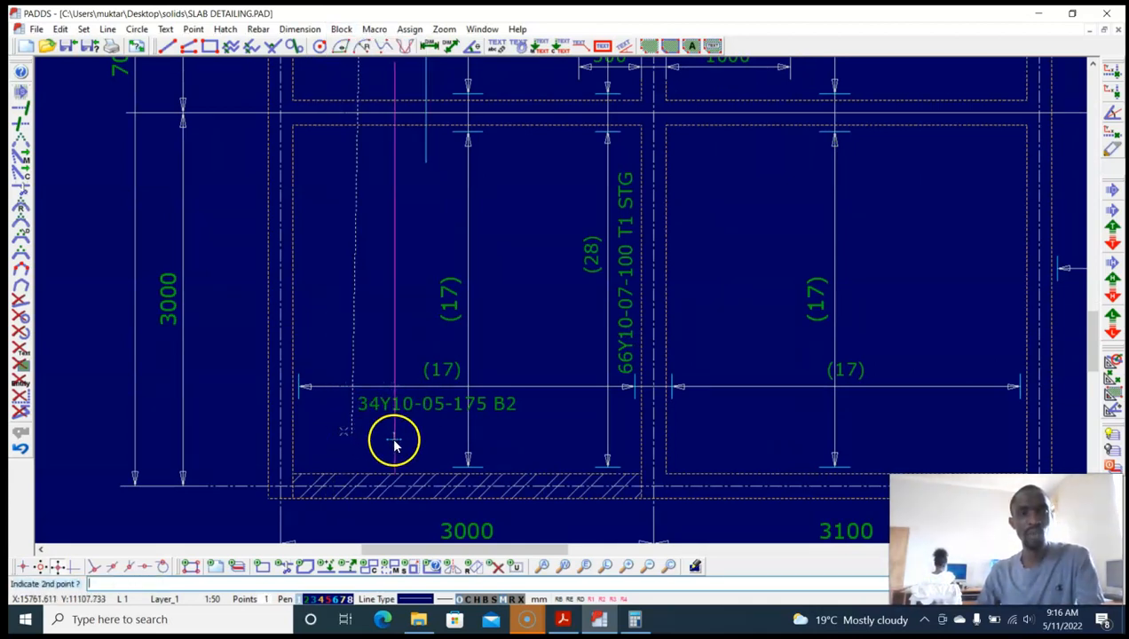
pyautogui.click(407, 443)
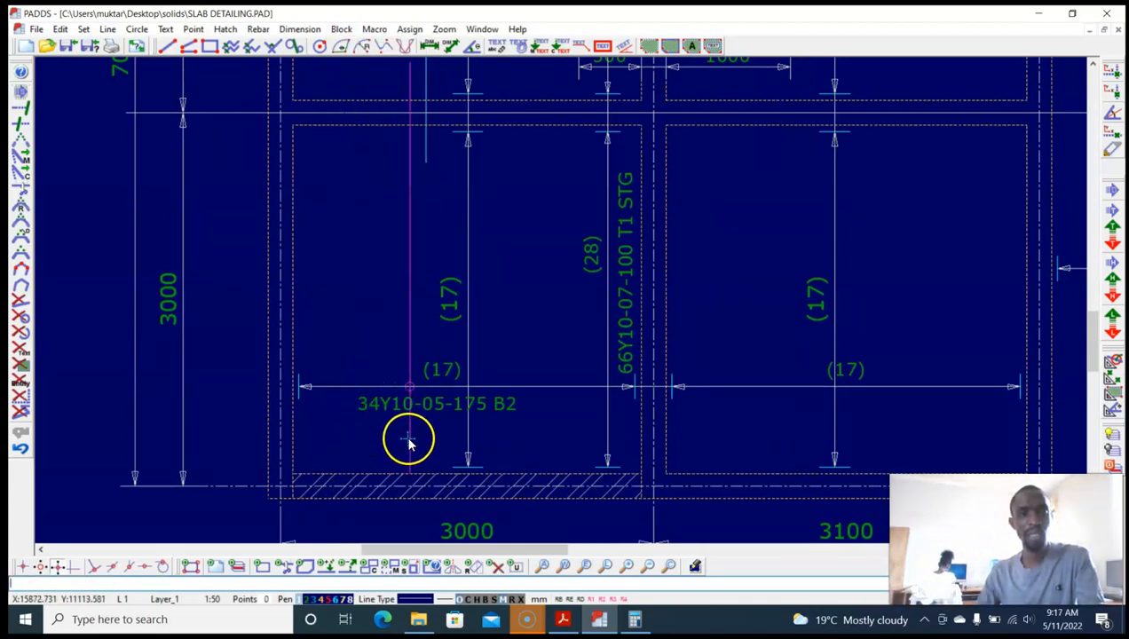
# Step: Place a vertical construction line through the U-bar's legs, just inside the left support
pyautogui.scroll(-3, 456, 391)
pyautogui.scroll(5, 400, 232)
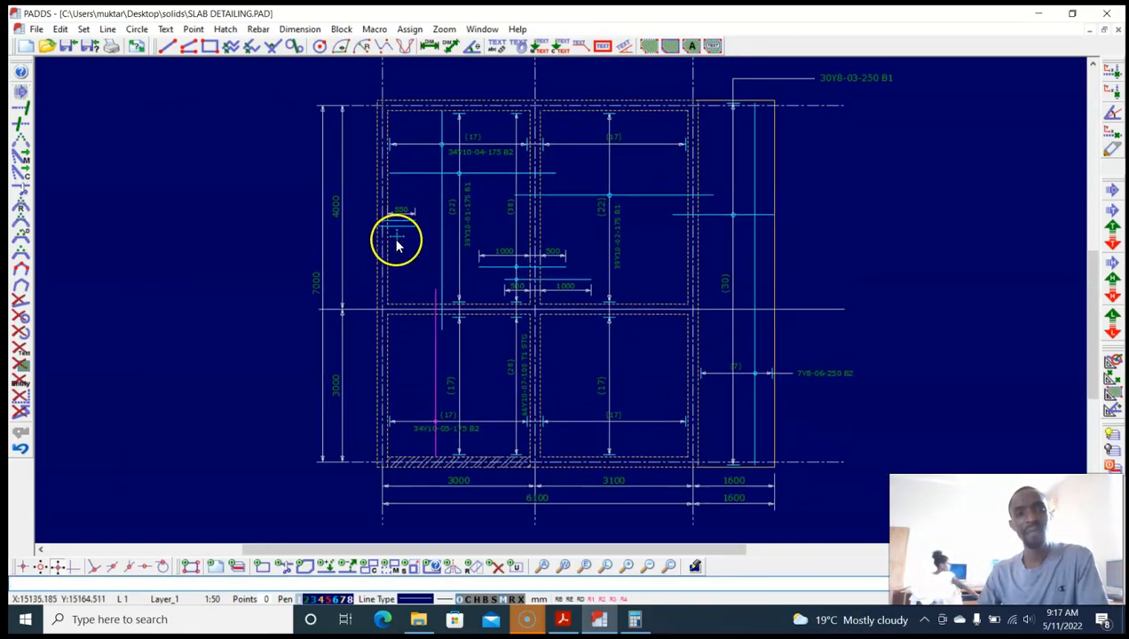
pyautogui.hotkey('alt', 'l')
pyautogui.press('v')
pyautogui.scroll(-4, 402, 219)
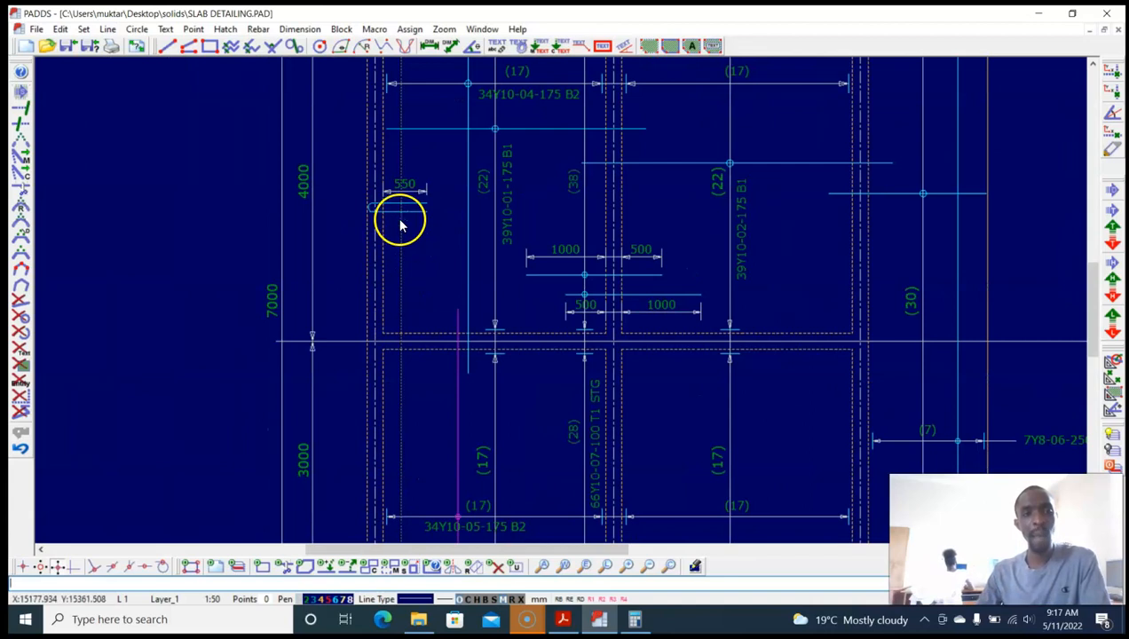
pyautogui.click(401, 218)
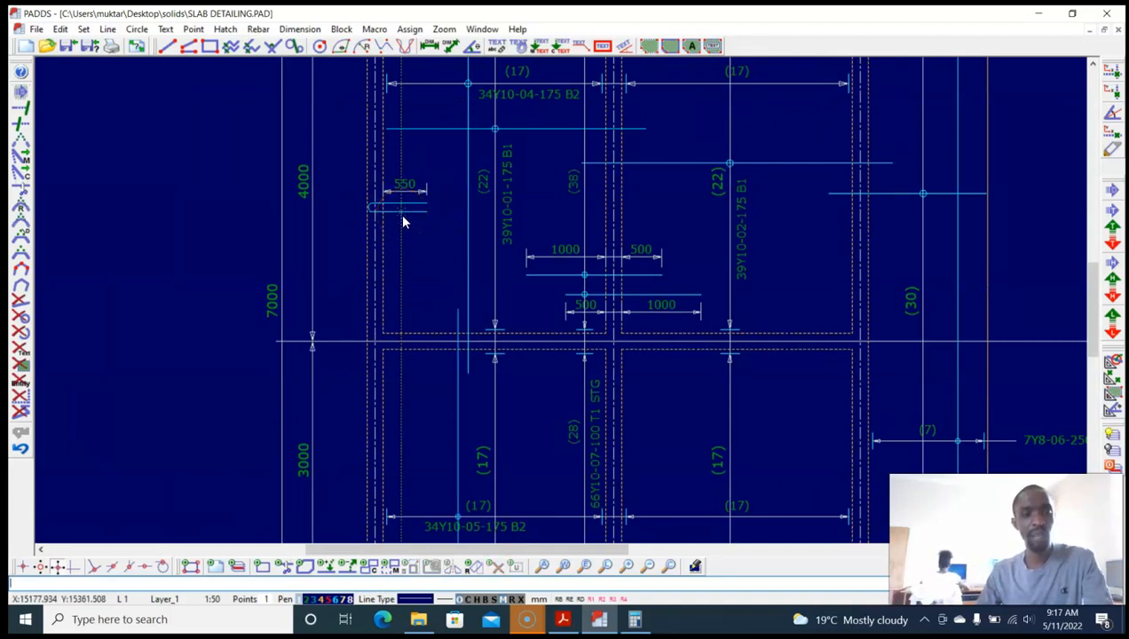
pyautogui.click(404, 227)
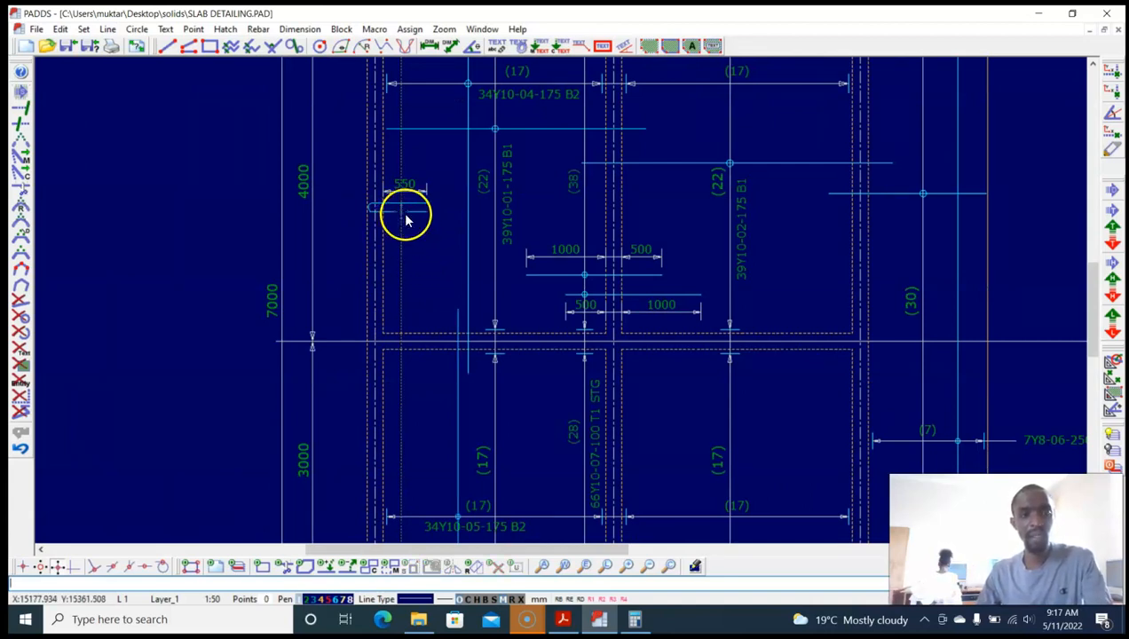
# Step: Distribute the mark 08 U-bar along the vertical construction line, with one zone in each of the two left panels
pyautogui.hotkey('alt', 'r')
pyautogui.press('3')
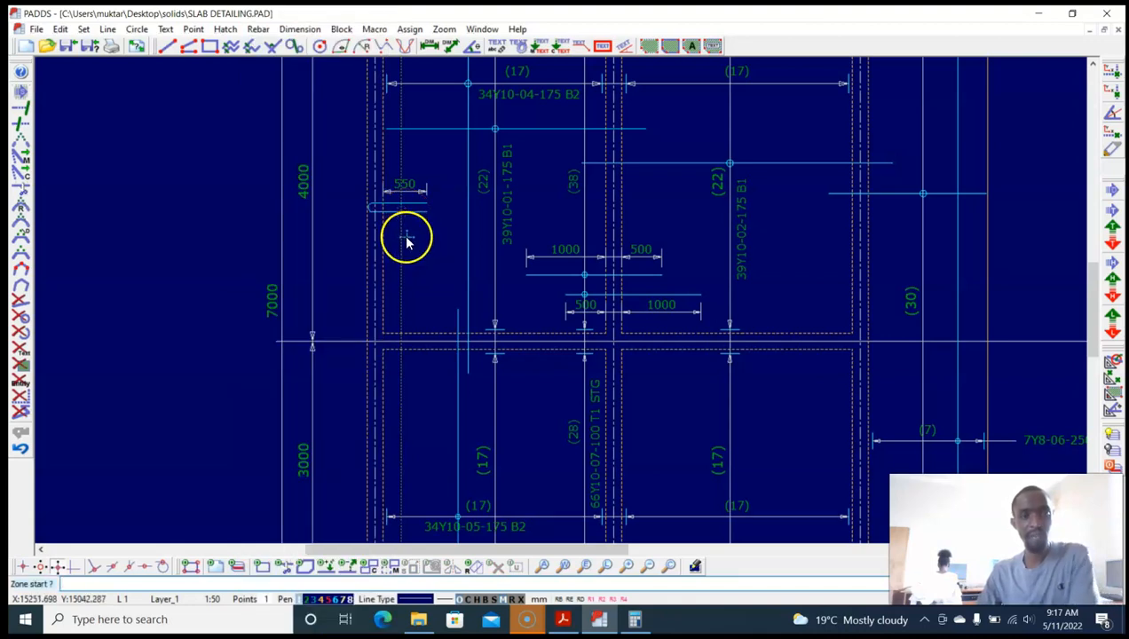
pyautogui.scroll(-1, 405, 241)
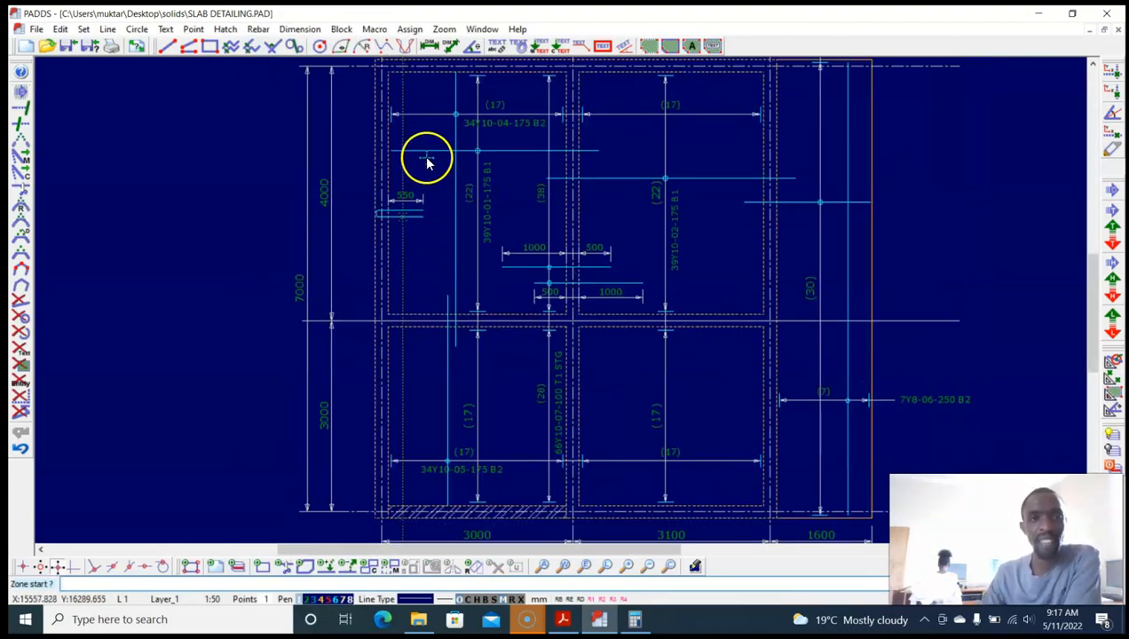
pyautogui.click(400, 82)
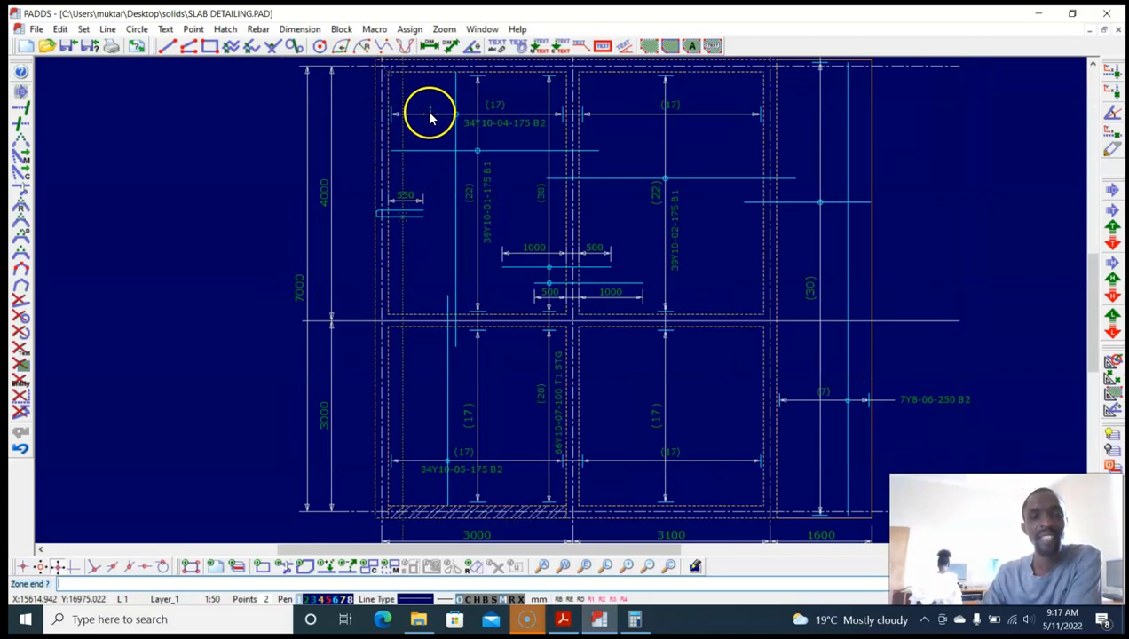
pyautogui.click(395, 311)
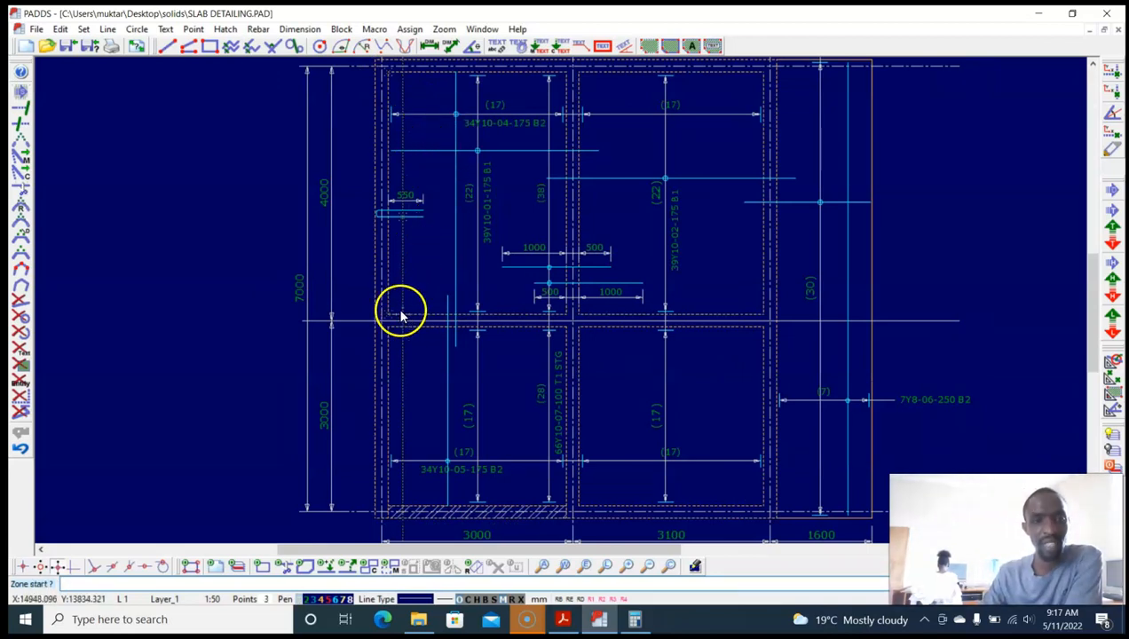
pyautogui.click(389, 327)
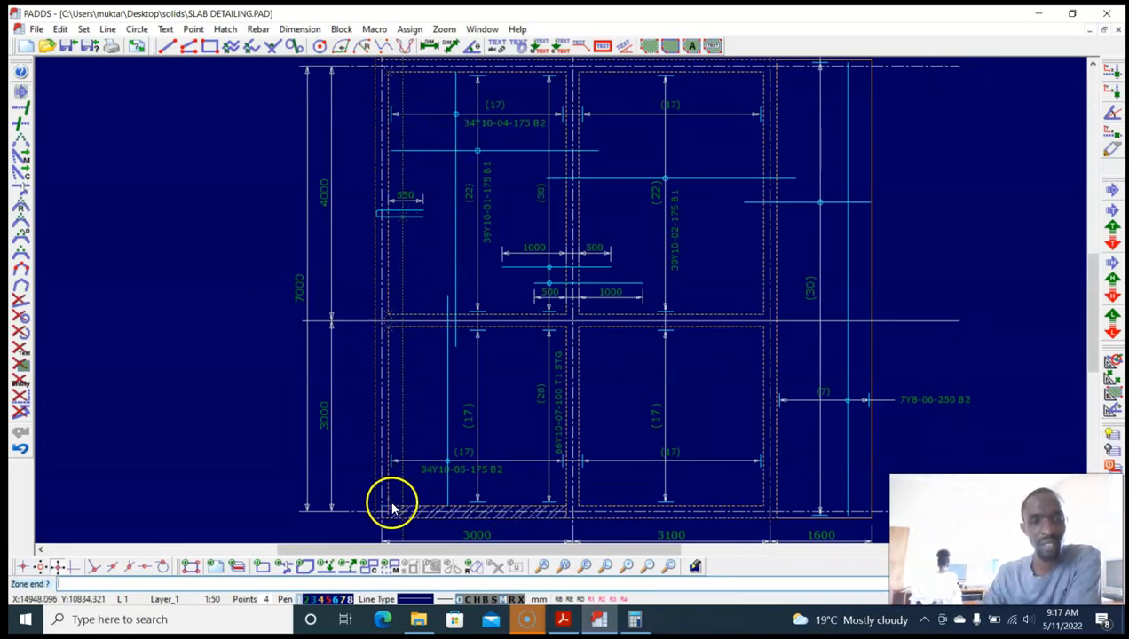
# Step: Place the U-bar label beside the zone line in the lower-left panel, with spacing and layer 250 T2
pyautogui.scroll(2, 417, 429)
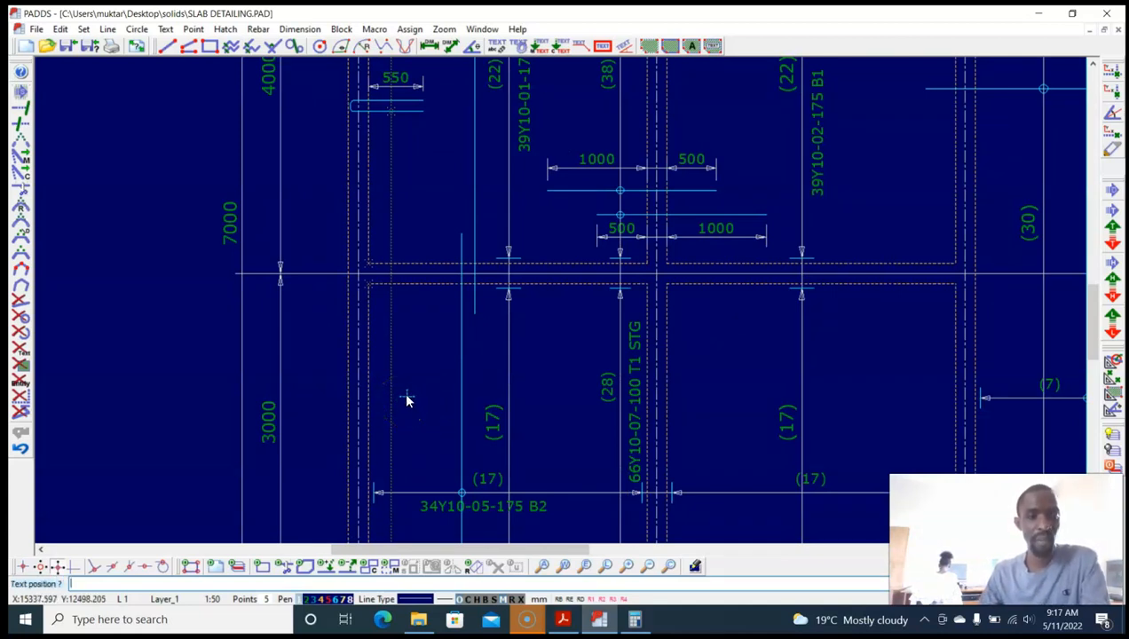
pyautogui.click(122, 584)
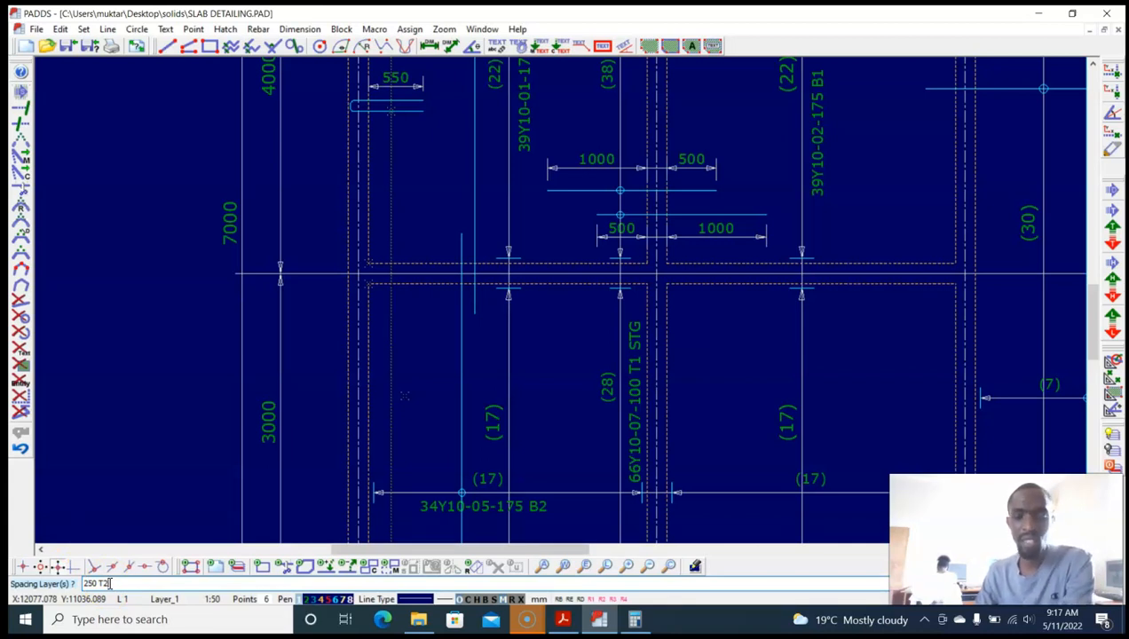
pyautogui.press('Return')
pyautogui.press('Return')
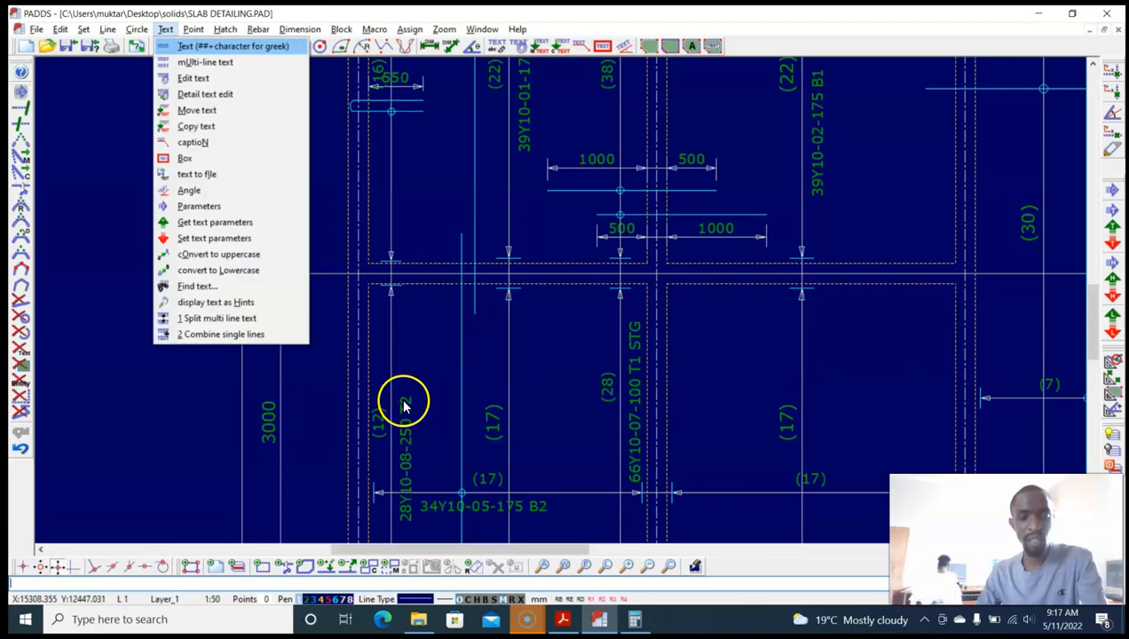
# Step: Change the layer part of the mark 08 label so that it reads 28Y10-08-250 U-BARS
pyautogui.scroll(-3, 417, 377)
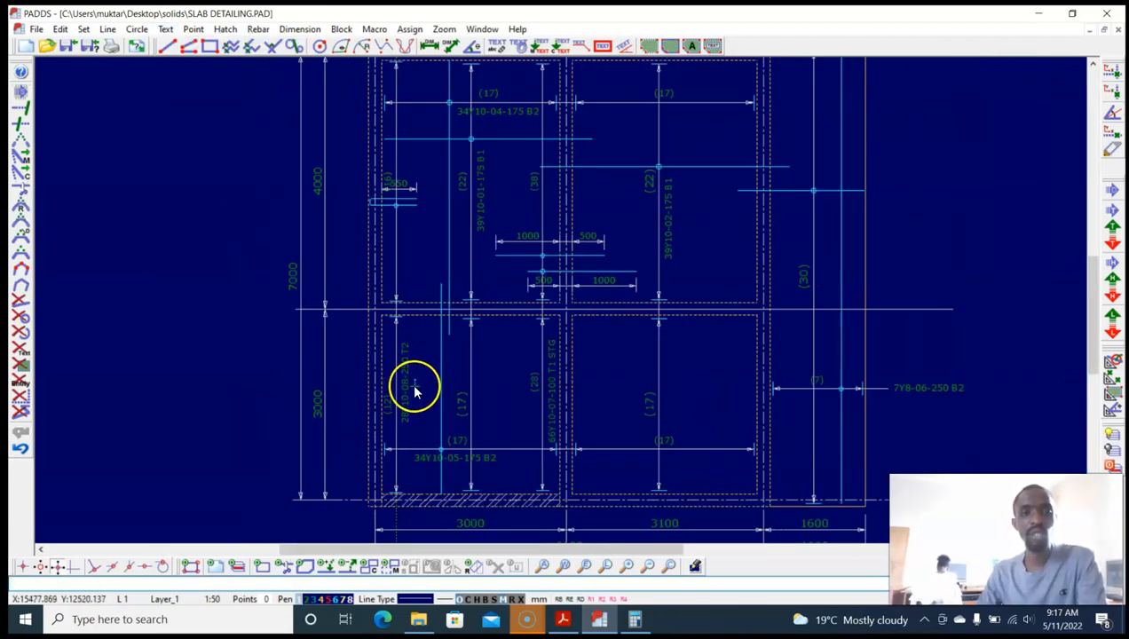
pyautogui.scroll(2, 414, 386)
pyautogui.hotkey('alt', 'e')
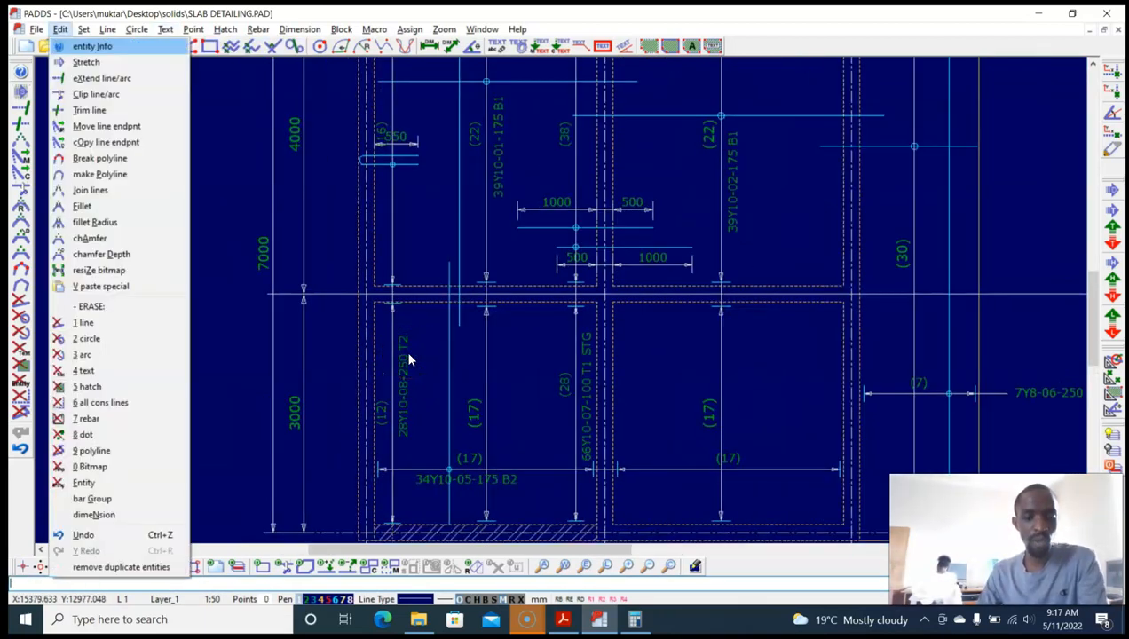
pyautogui.press('Return')
pyautogui.click(408, 358)
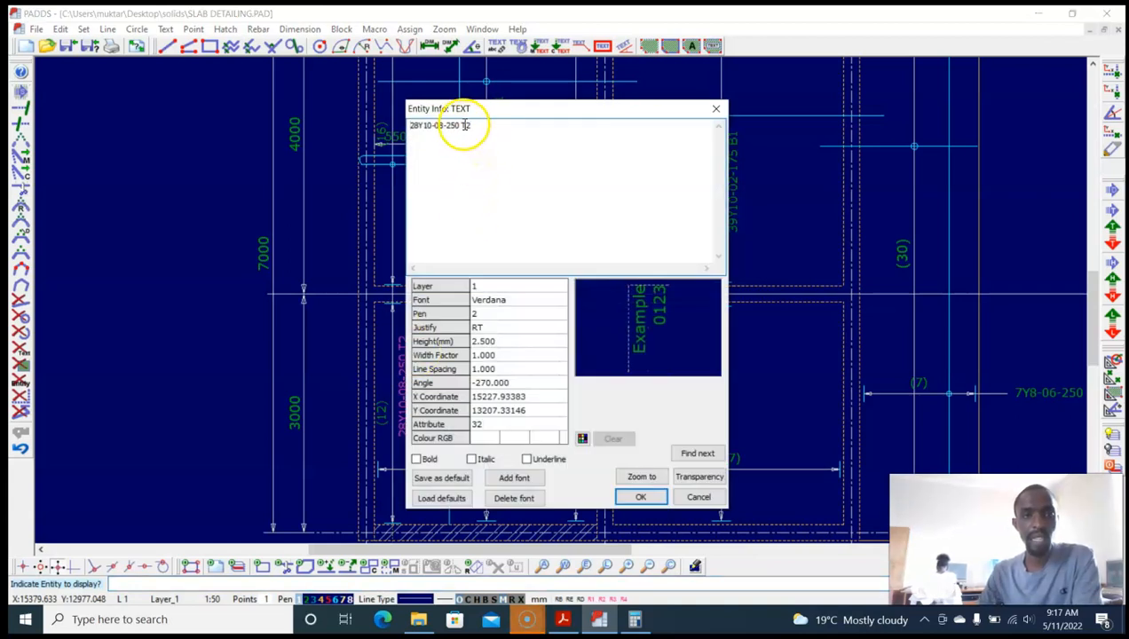
pyautogui.moveTo(462, 125); pyautogui.dragTo(476, 126)
pyautogui.write('u')
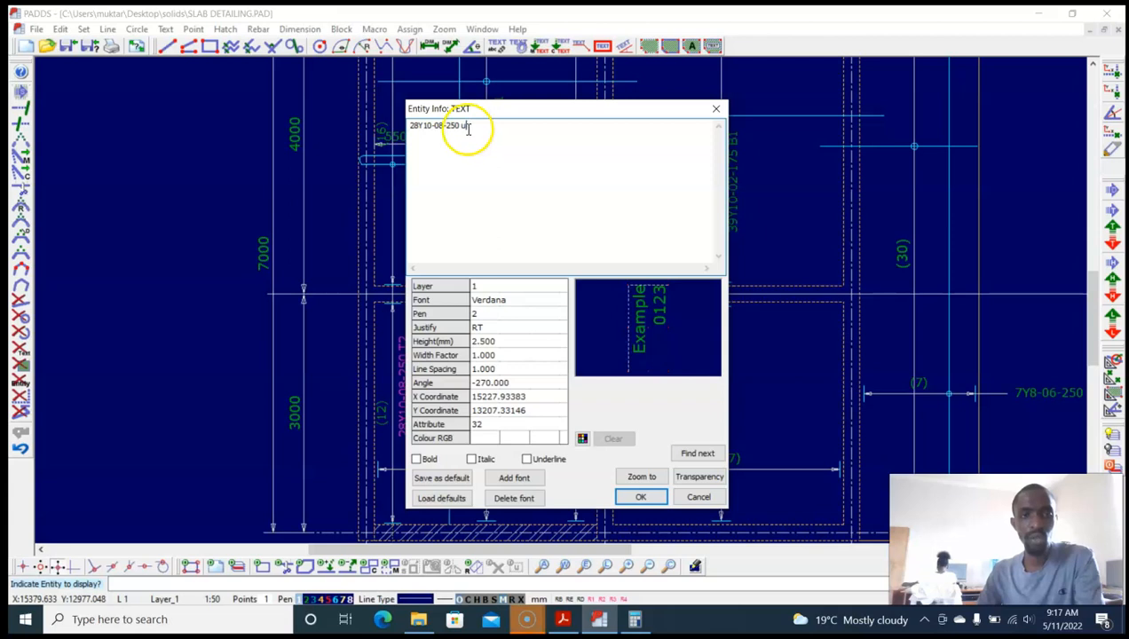
pyautogui.press('capslock')
pyautogui.write('U')
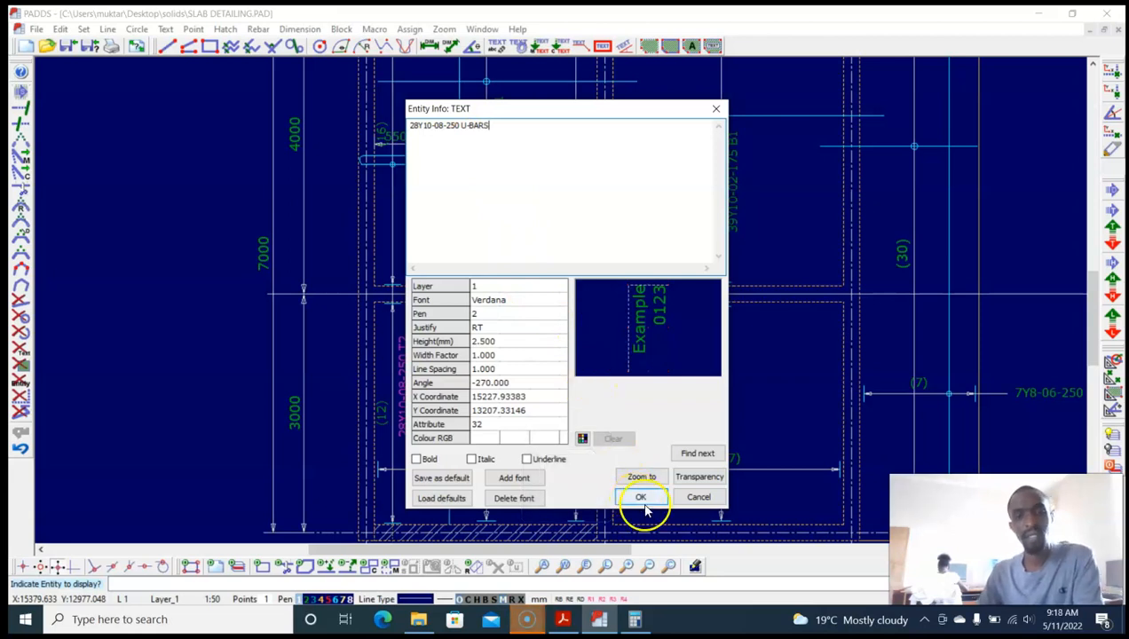
pyautogui.click(633, 503)
# Step: Move the 28Y10-08-250 U-BARS label slightly higher in the lower-left panel, further from the 34Y10-05-175 B2 label
pyautogui.hotkey('alt', 't')
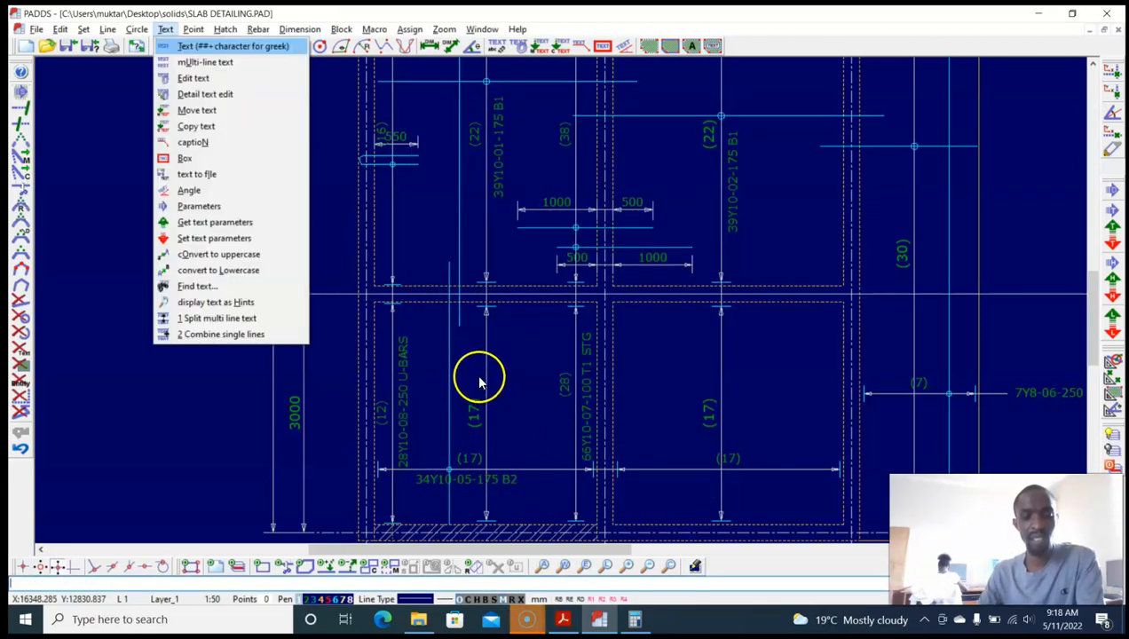
pyautogui.press('m')
pyautogui.click(411, 424)
pyautogui.click(408, 405)
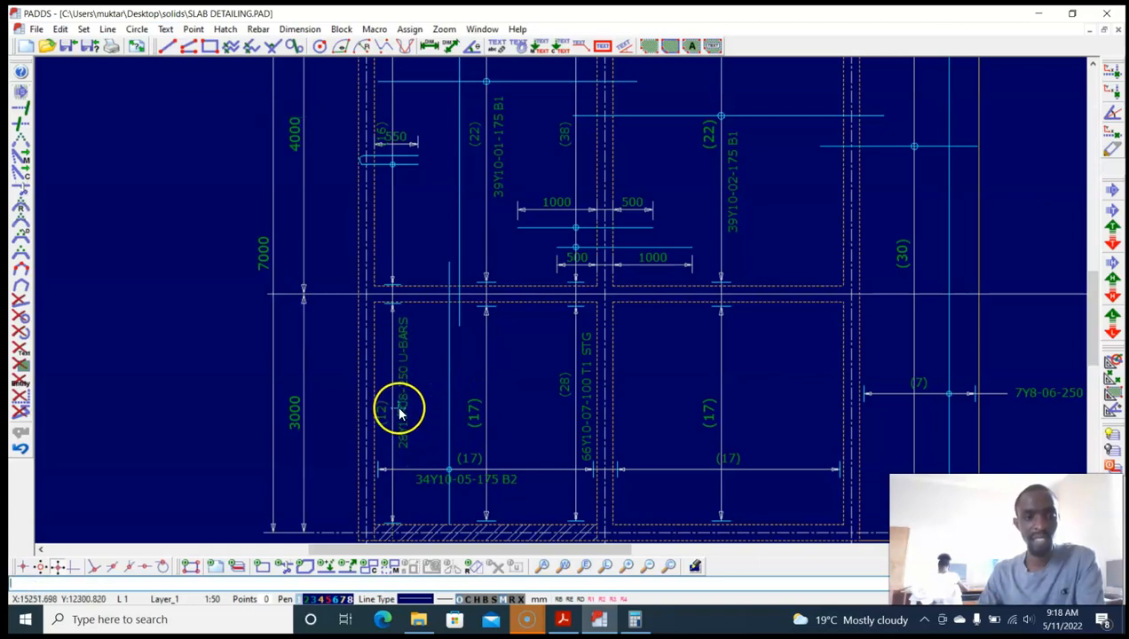
# Step: Move the (16) bar count clear of the 550 dimension to below the U-bar, beside the zone line
pyautogui.scroll(3, 396, 206)
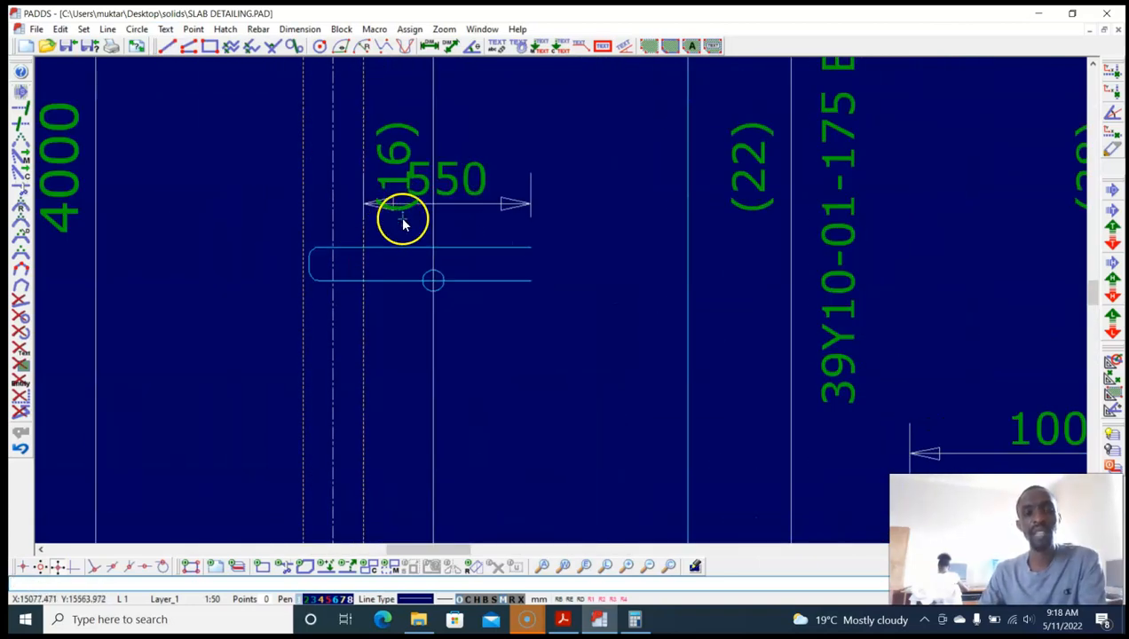
pyautogui.scroll(-1, 403, 222)
pyautogui.hotkey('alt', 't')
pyautogui.press('m')
pyautogui.scroll(3, 402, 198)
pyautogui.click(400, 197)
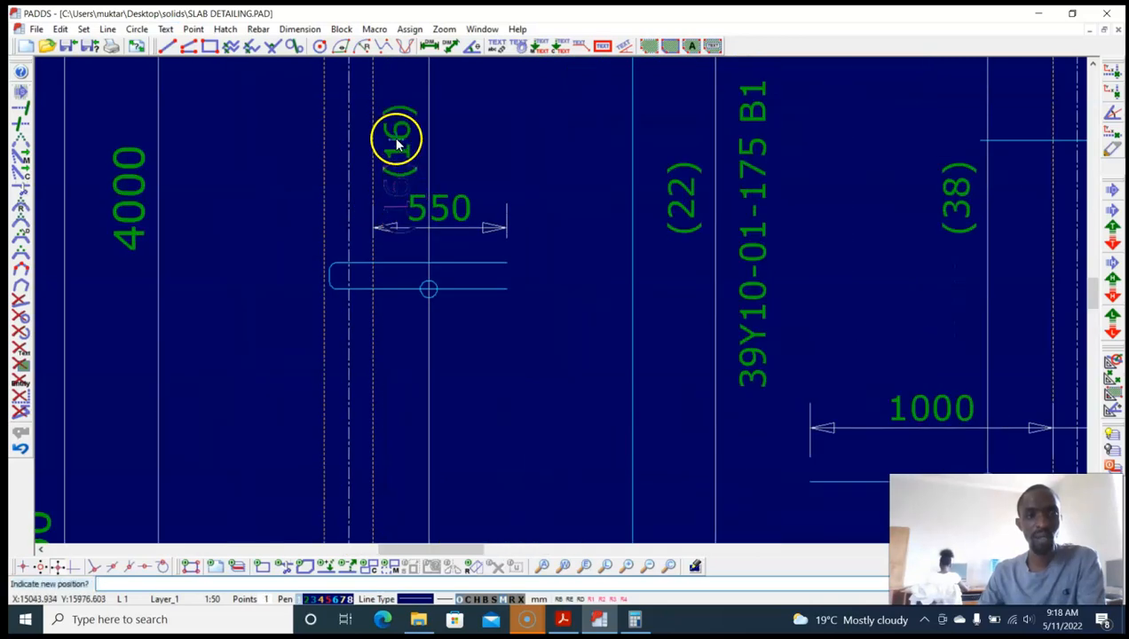
pyautogui.scroll(-4, 397, 141)
pyautogui.click(404, 262)
pyautogui.scroll(-4, 435, 271)
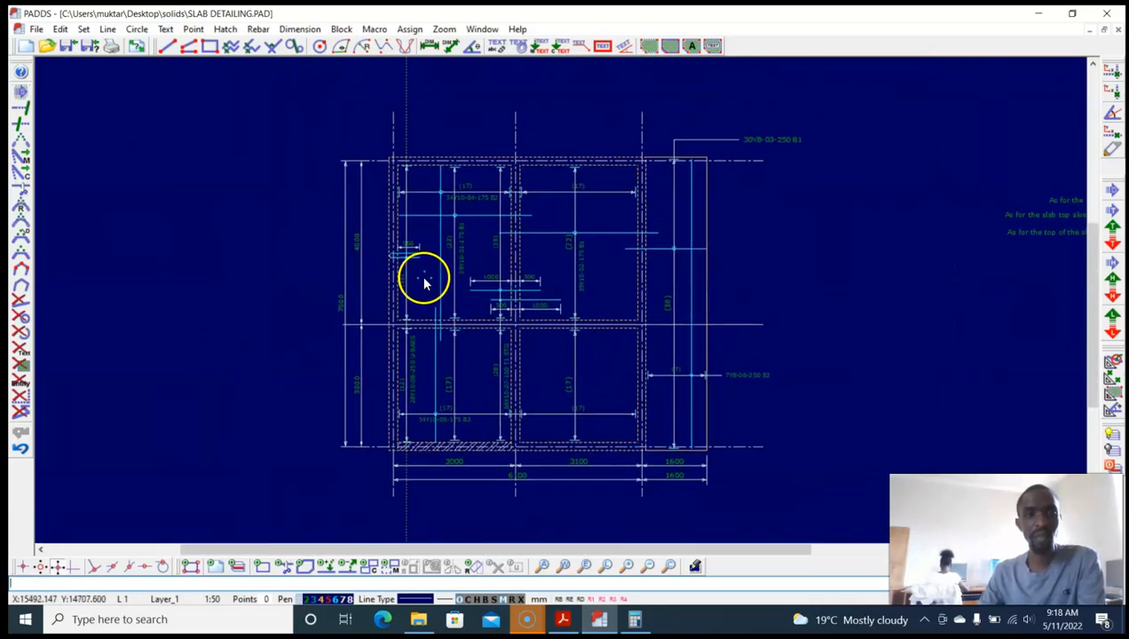
pyautogui.scroll(2, 420, 277)
pyautogui.moveTo(428, 378); pyautogui.dragTo(414, 257, button='middle')
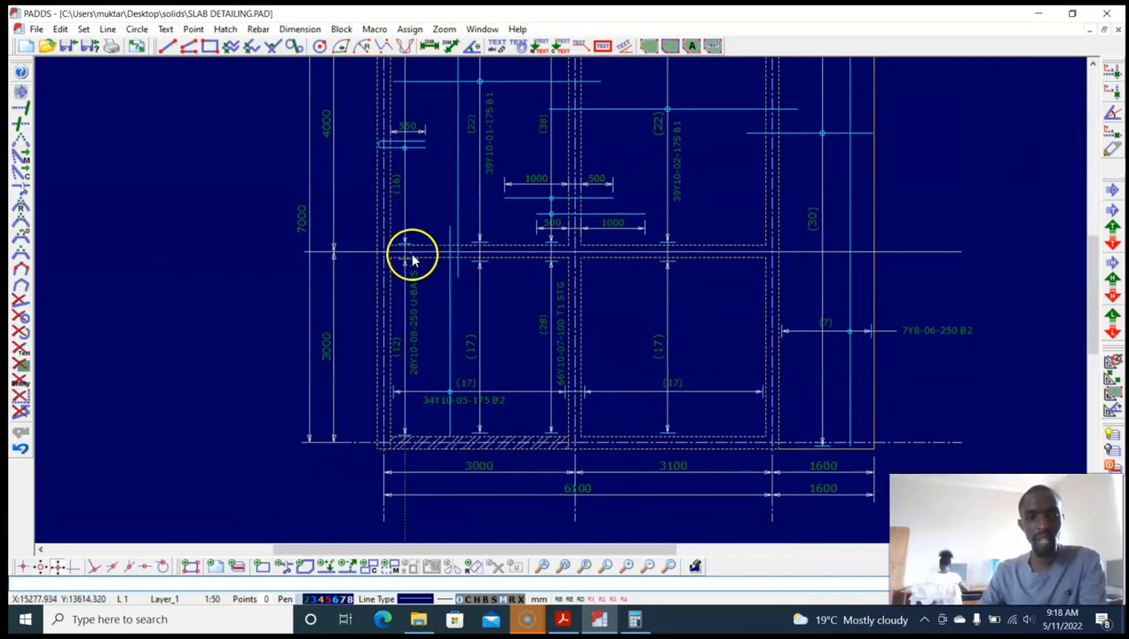
pyautogui.scroll(4, 405, 366)
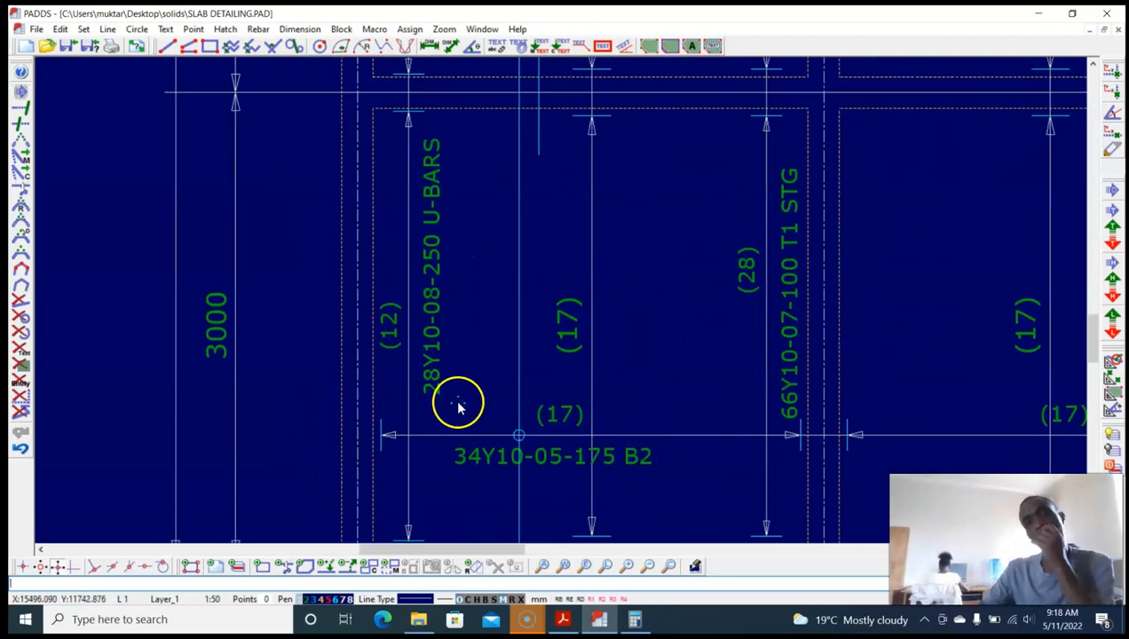
pyautogui.scroll(-4, 453, 346)
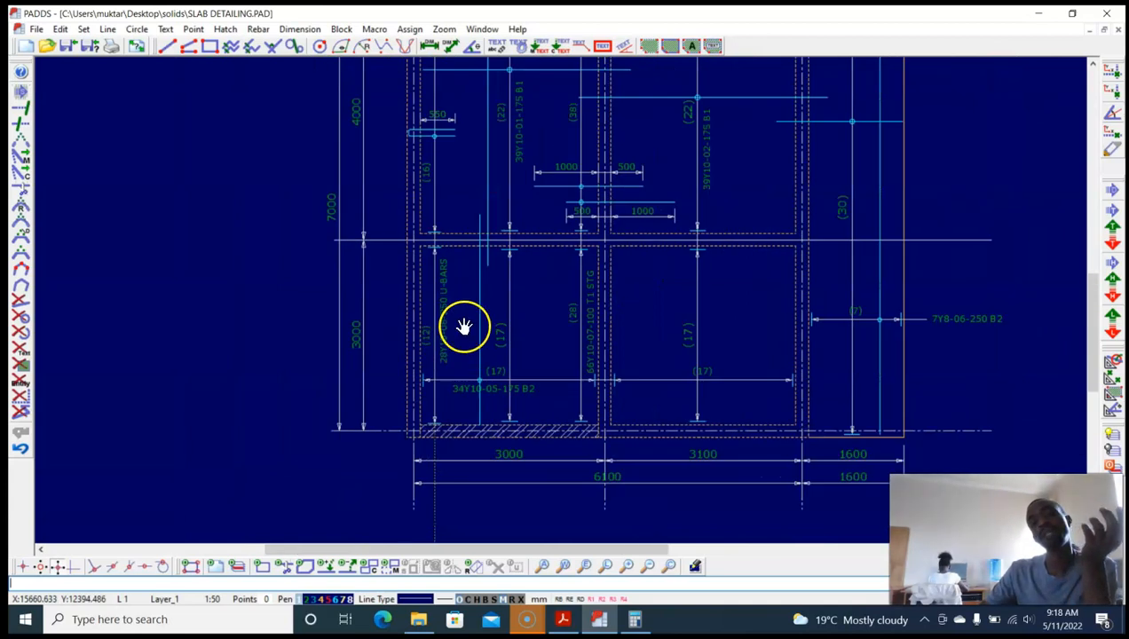
pyautogui.moveTo(463, 322); pyautogui.dragTo(432, 271, button='middle')
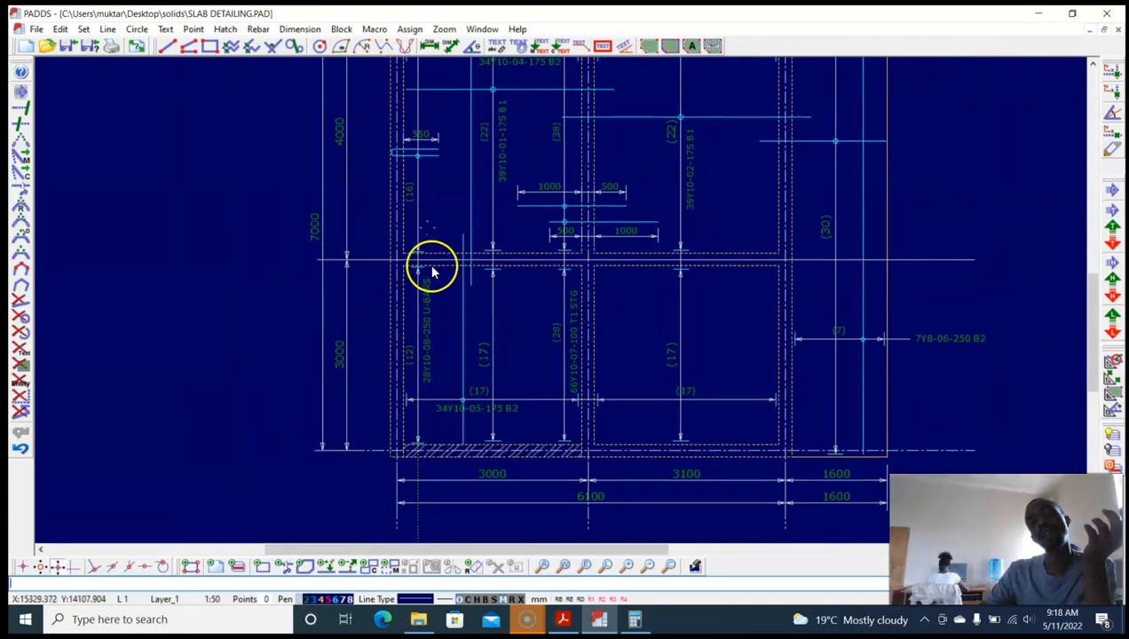
# Step: Open the bending schedule and check the mark 08 row's shape code and bend dimensions against the drawn U-bar
pyautogui.click(493, 600)
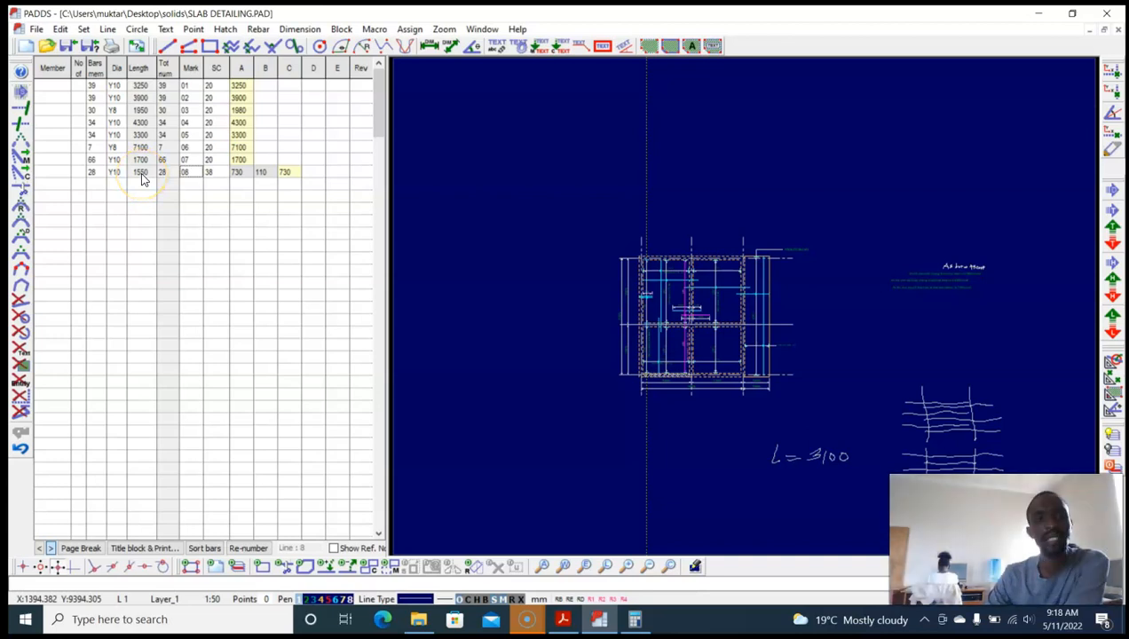
pyautogui.click(267, 180)
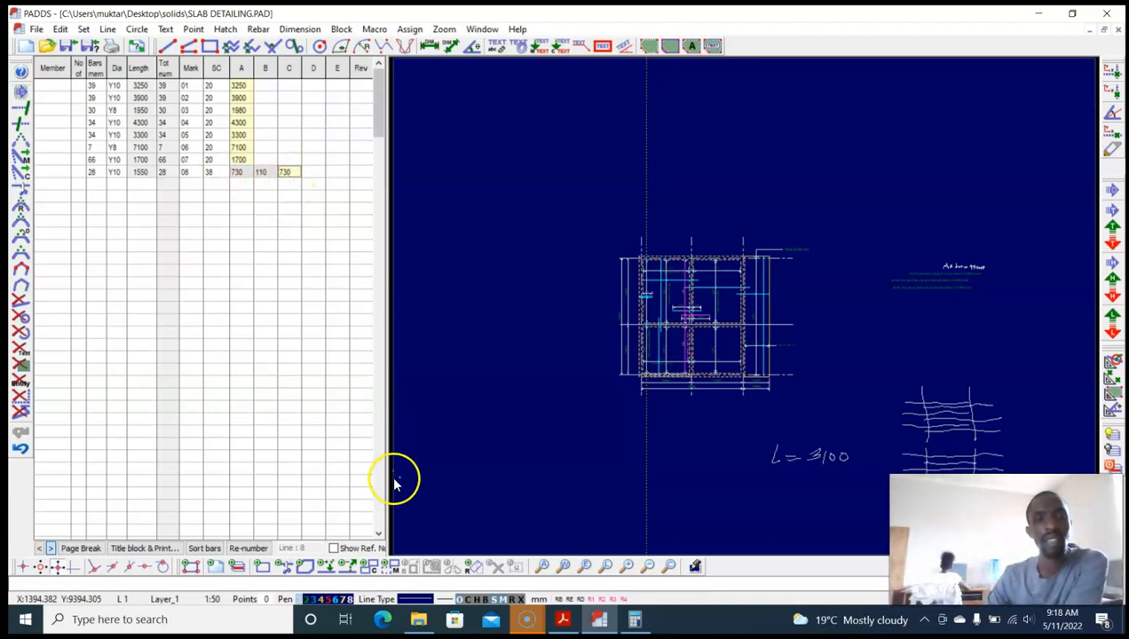
pyautogui.scroll(5, 613, 329)
pyautogui.scroll(6, 575, 307)
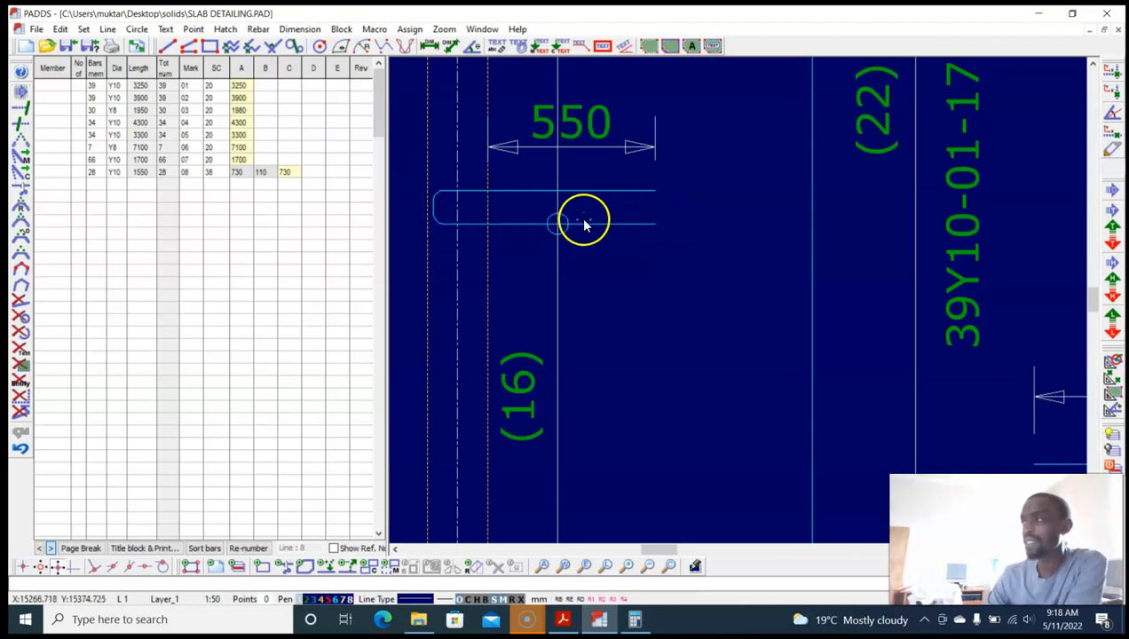
pyautogui.scroll(-4, 582, 222)
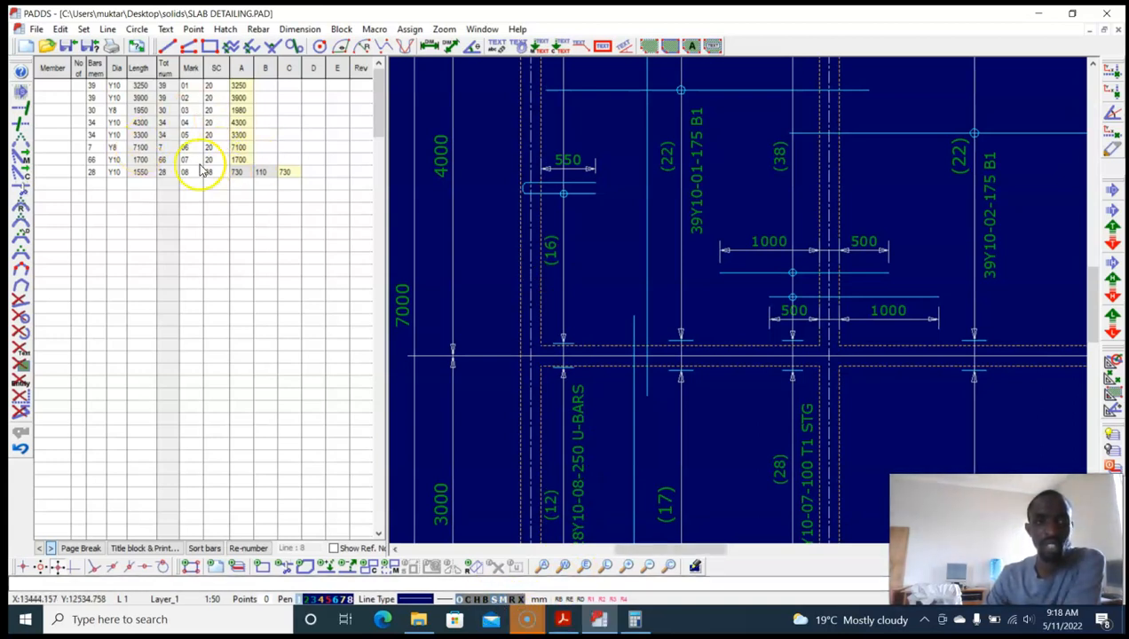
# Step: Review the steel totals per bar diameter in the bending schedule's title block, and close the schedule
pyautogui.click(144, 547)
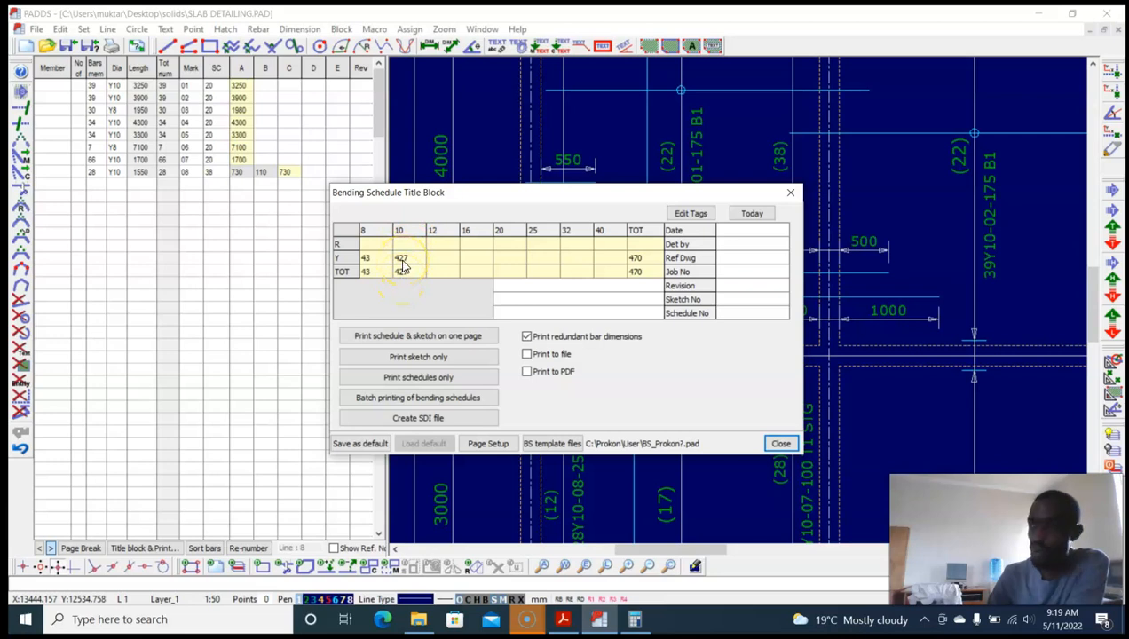
pyautogui.click(789, 192)
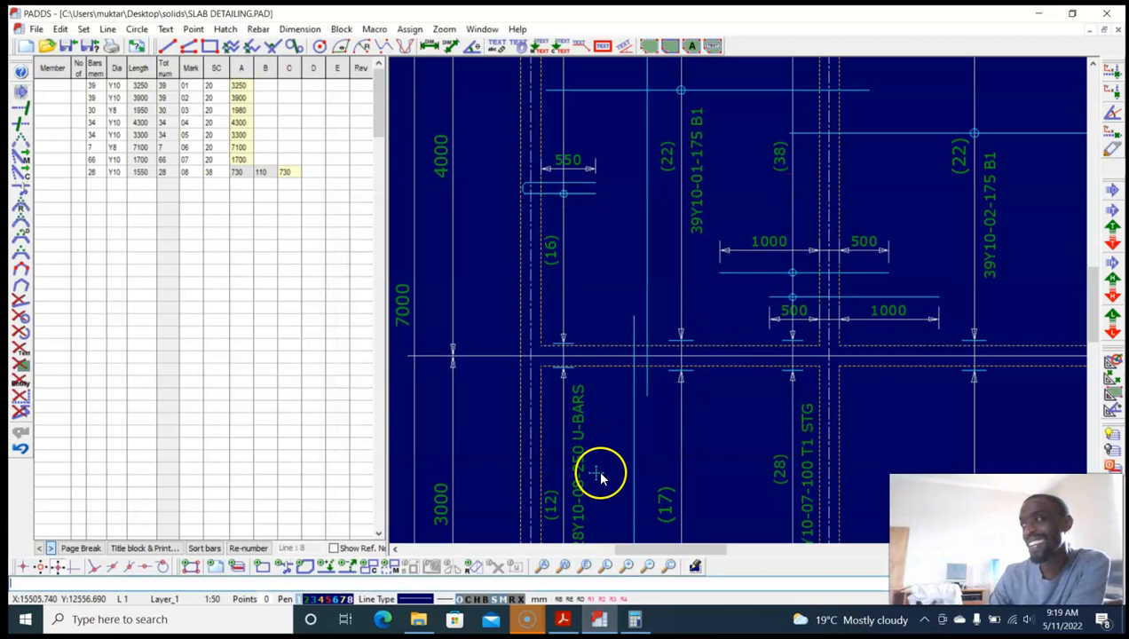
pyautogui.click(492, 599)
pyautogui.scroll(5, 519, 382)
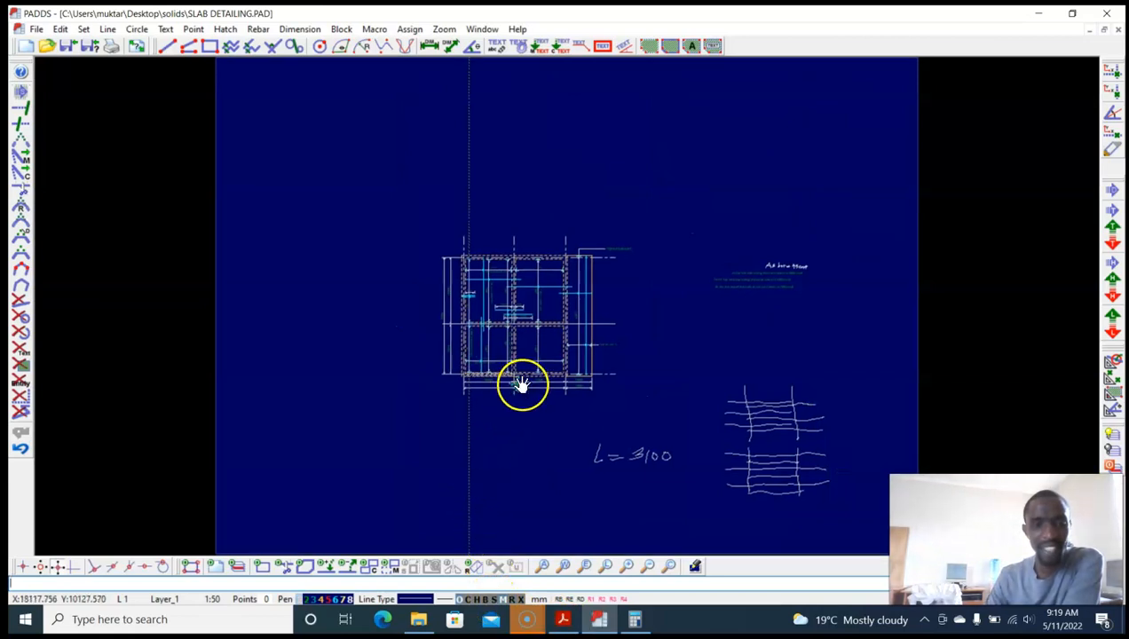
pyautogui.moveTo(387, 250); pyautogui.dragTo(384, 330, button='middle')
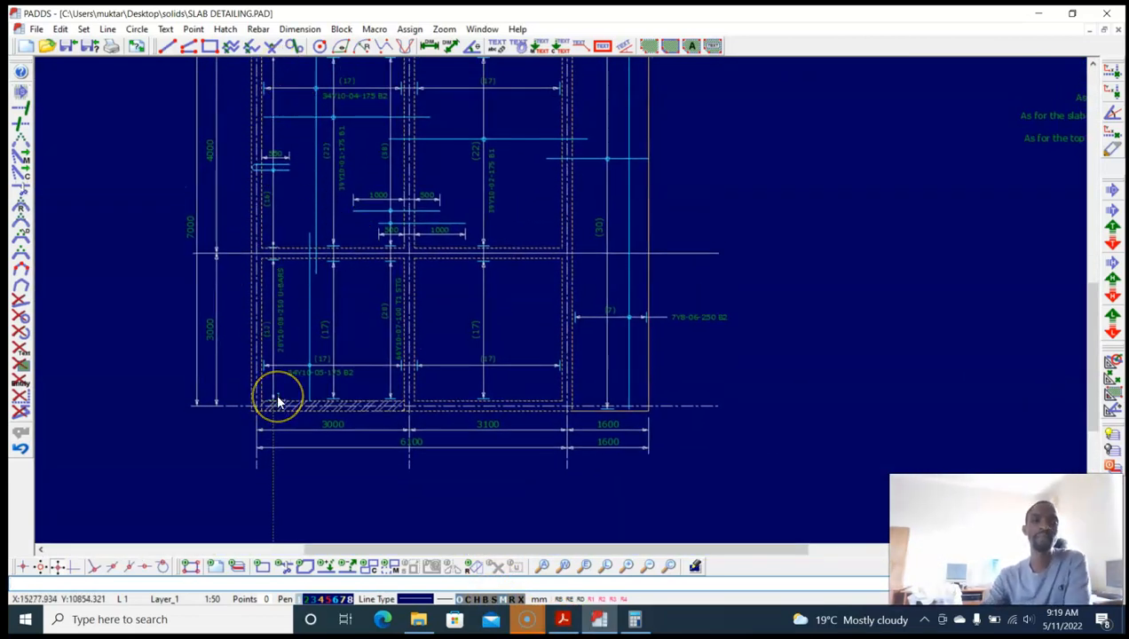
pyautogui.scroll(-1, 278, 402)
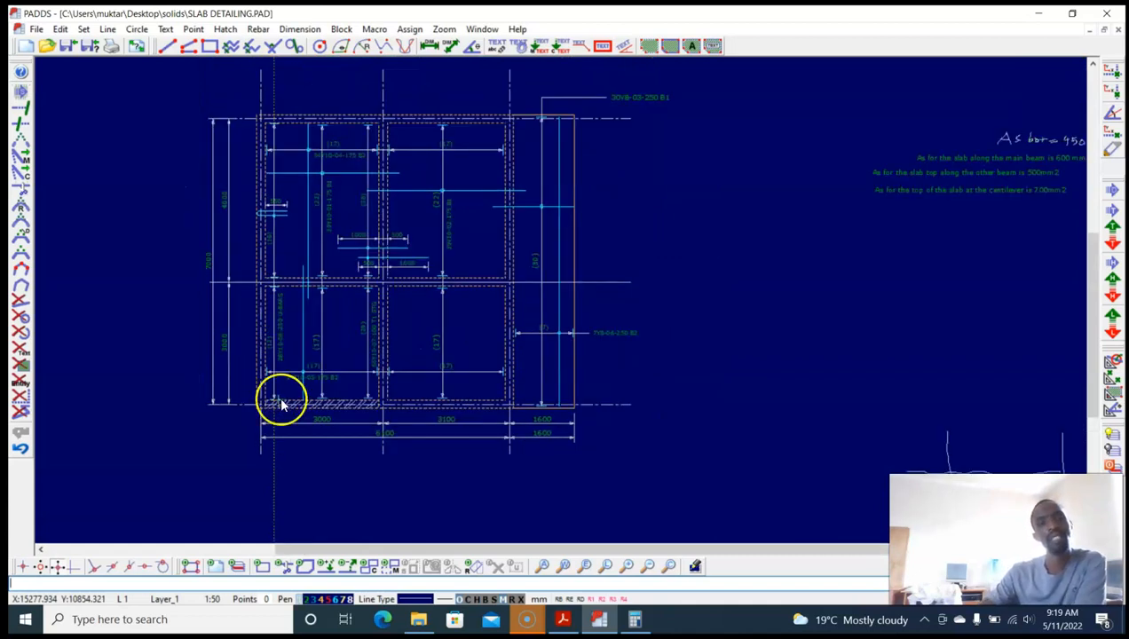
pyautogui.scroll(1, 297, 183)
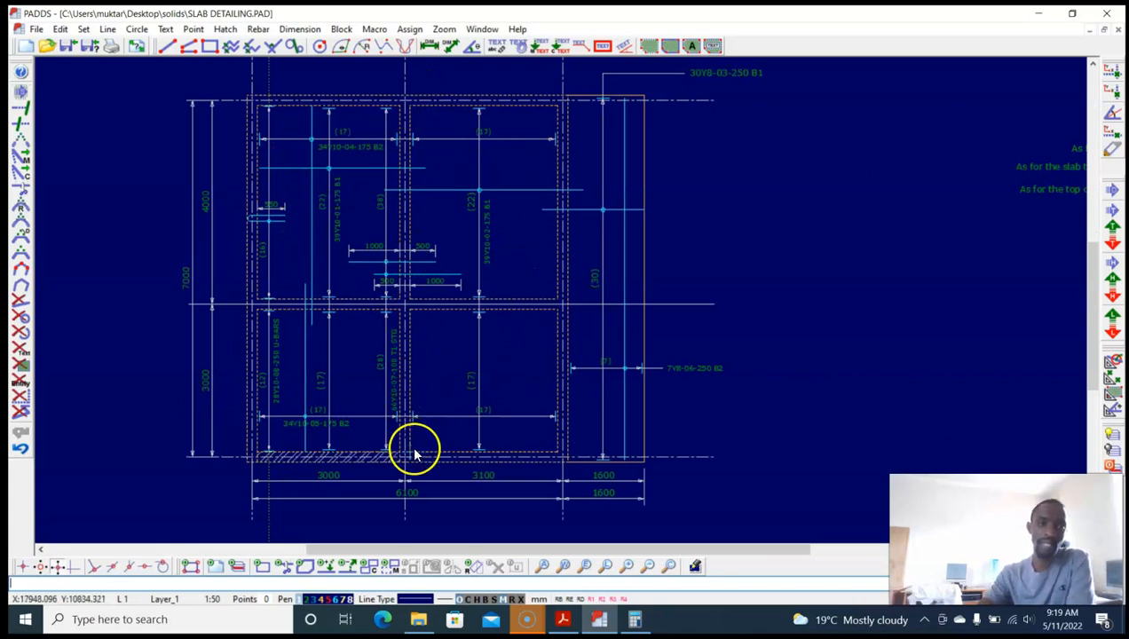
# Step: Check the restrained end support detail in detailling.pdf in Acrobat Reader, and return to the U-bar in the PADDS slab drawing
pyautogui.click(563, 618)
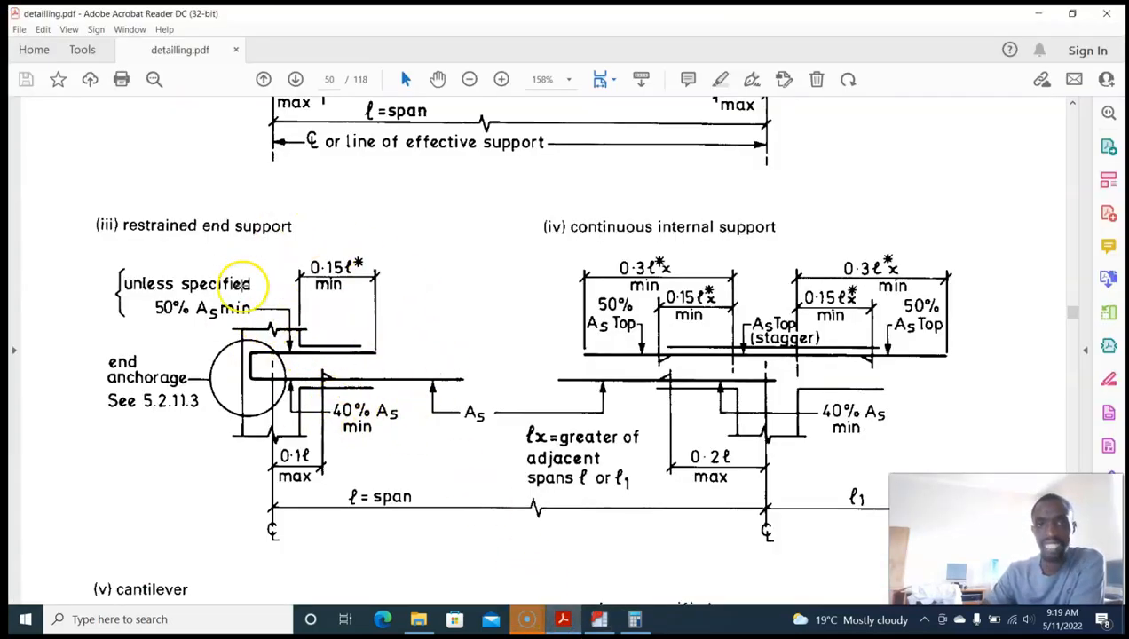
pyautogui.scroll(1, 355, 282)
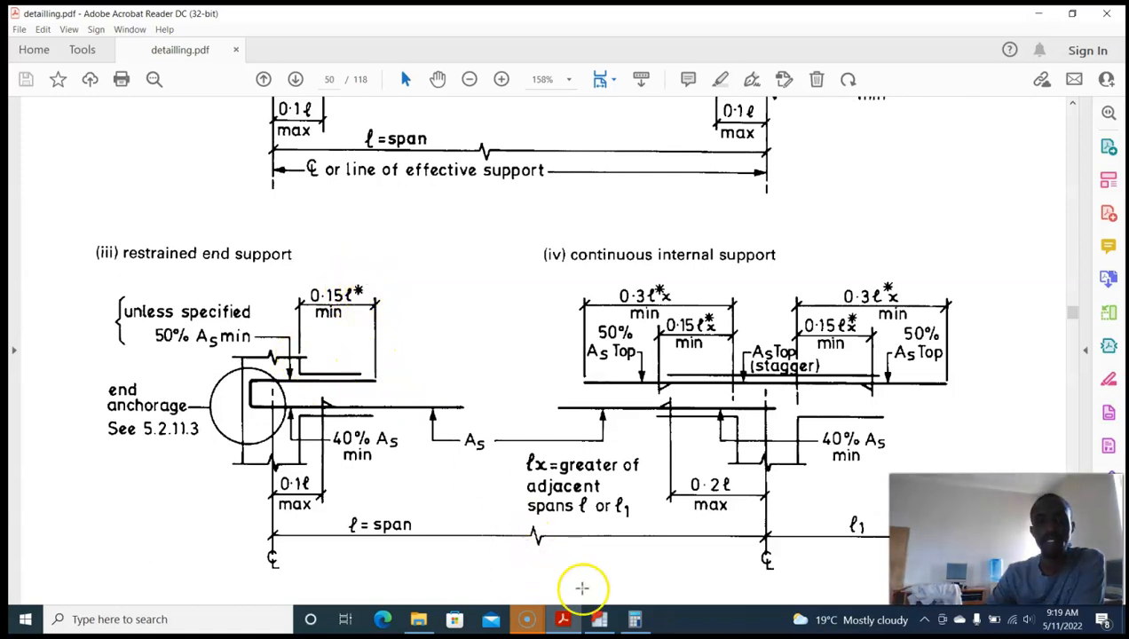
pyautogui.click(599, 618)
pyautogui.scroll(5, 284, 227)
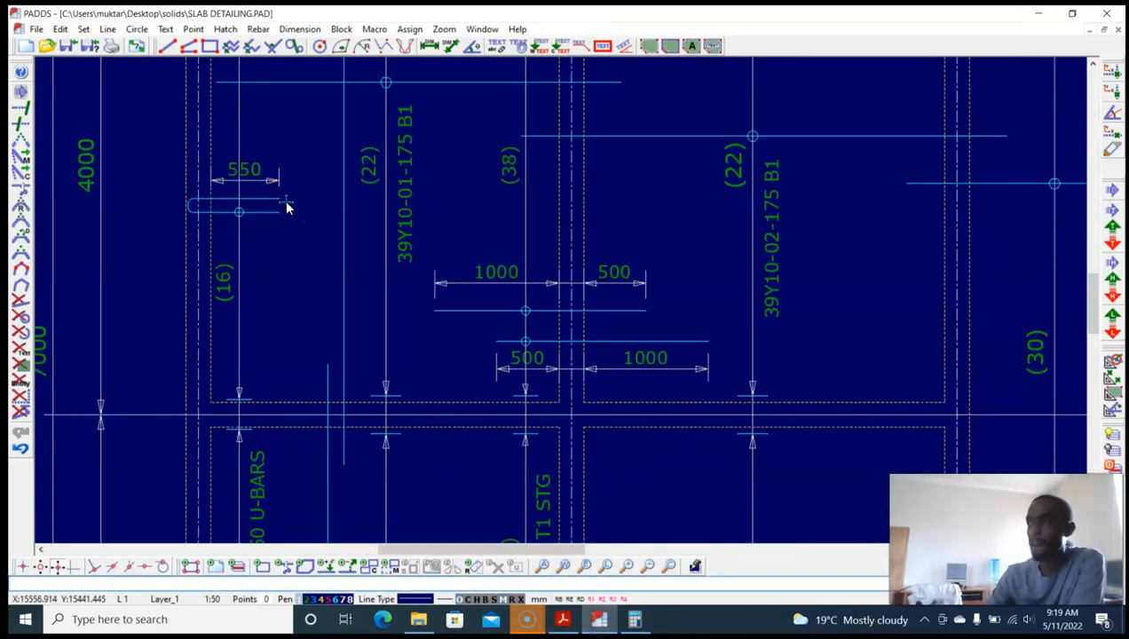
# Step: Review the slab plan's four panels and the 1600 mm cantilever strip, examining their bars, U-bars and staggered support bars
pyautogui.scroll(-5, 285, 207)
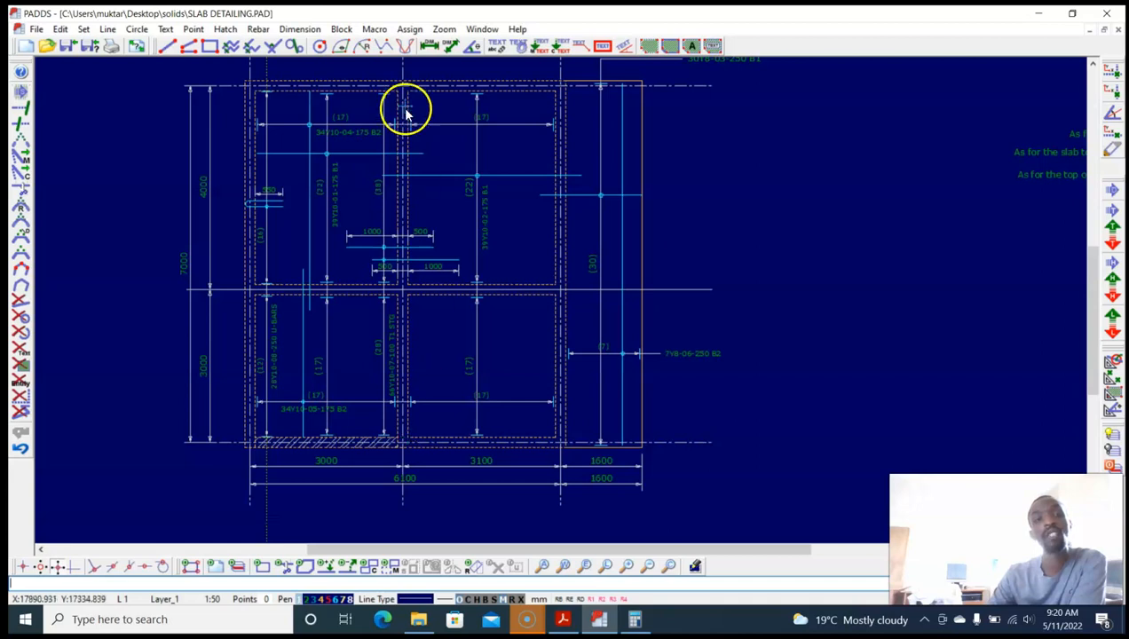
pyautogui.scroll(3, 401, 269)
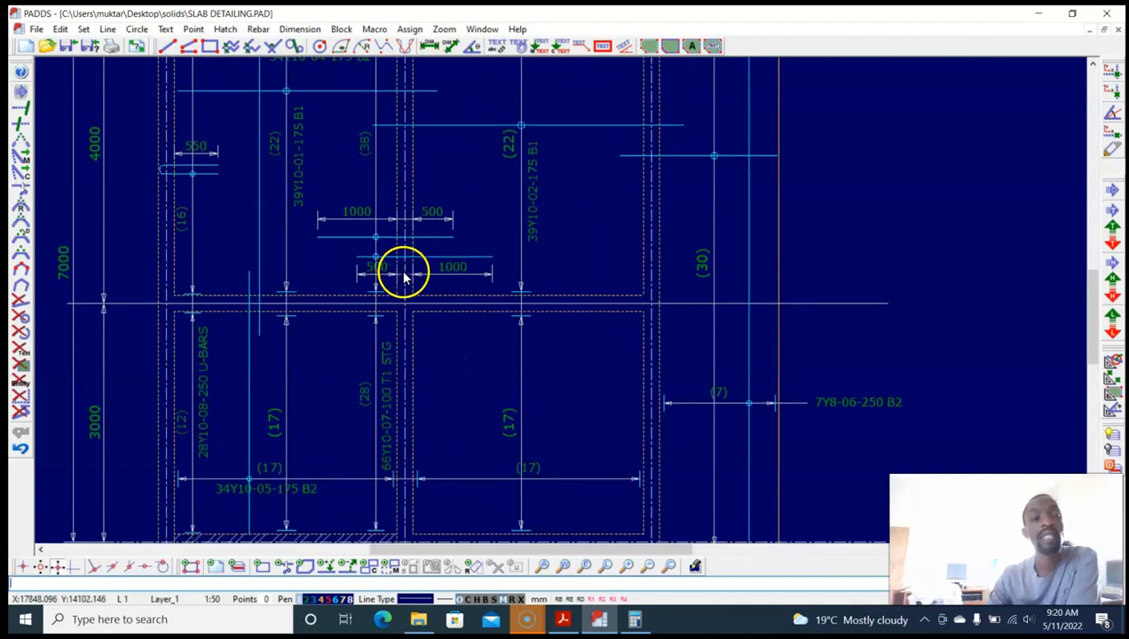
pyautogui.scroll(-3, 403, 275)
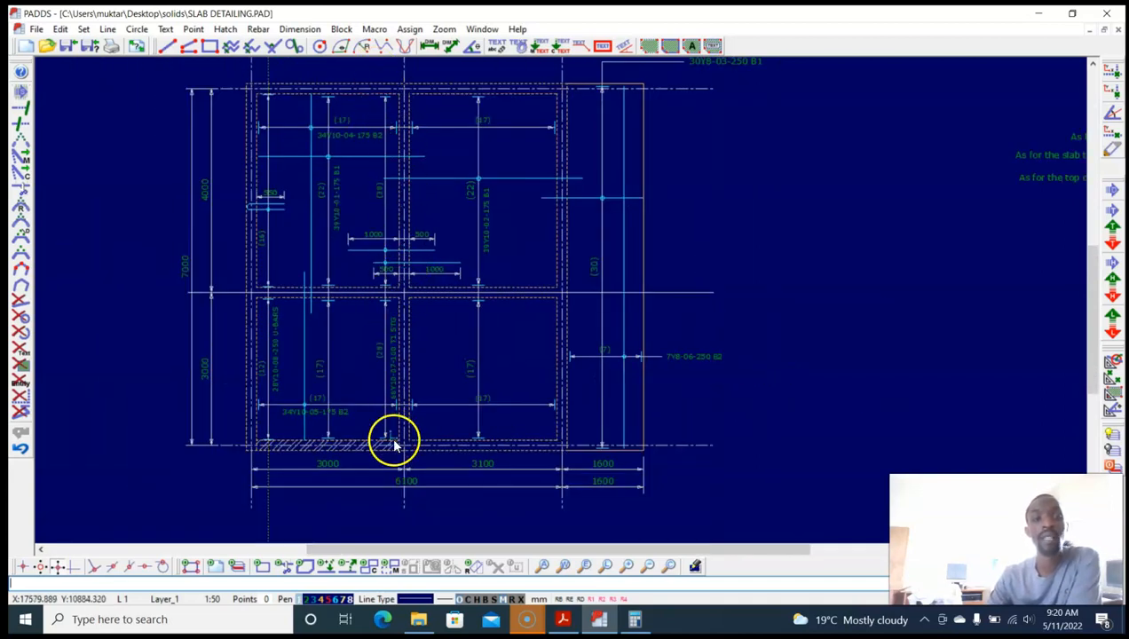
pyautogui.scroll(2, 401, 359)
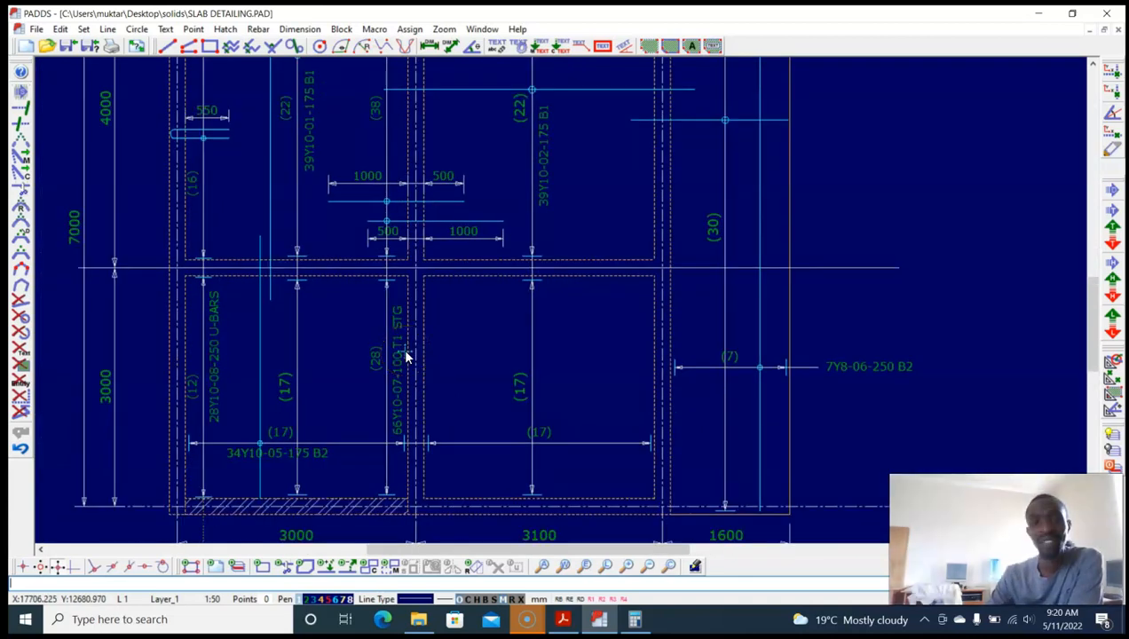
pyautogui.scroll(-1, 405, 356)
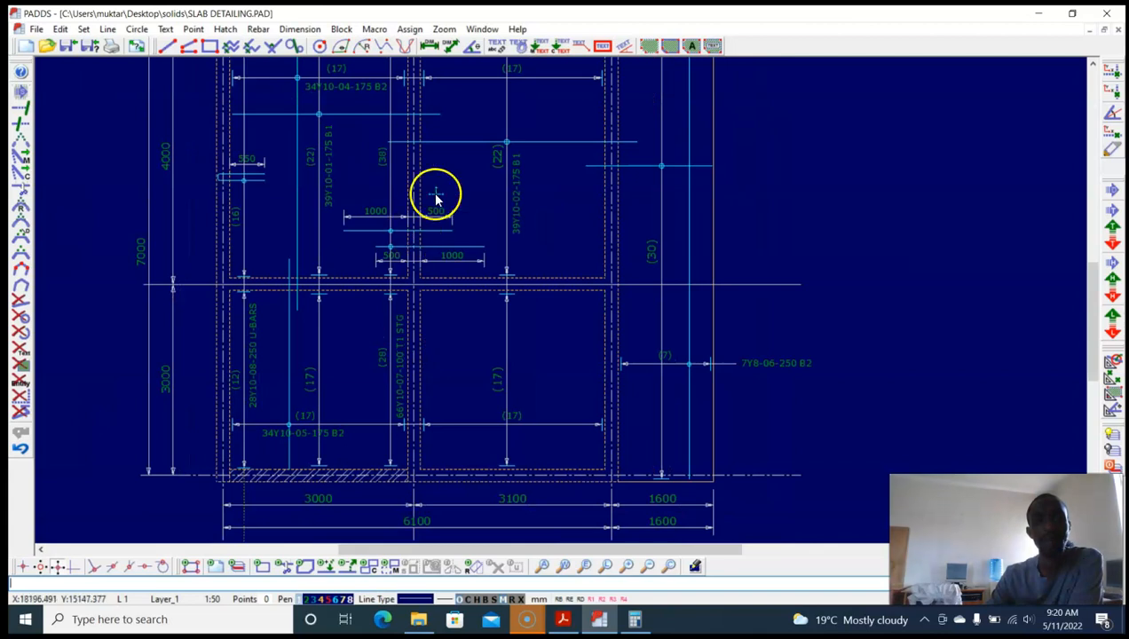
pyautogui.moveTo(456, 189); pyautogui.dragTo(444, 208, button='middle')
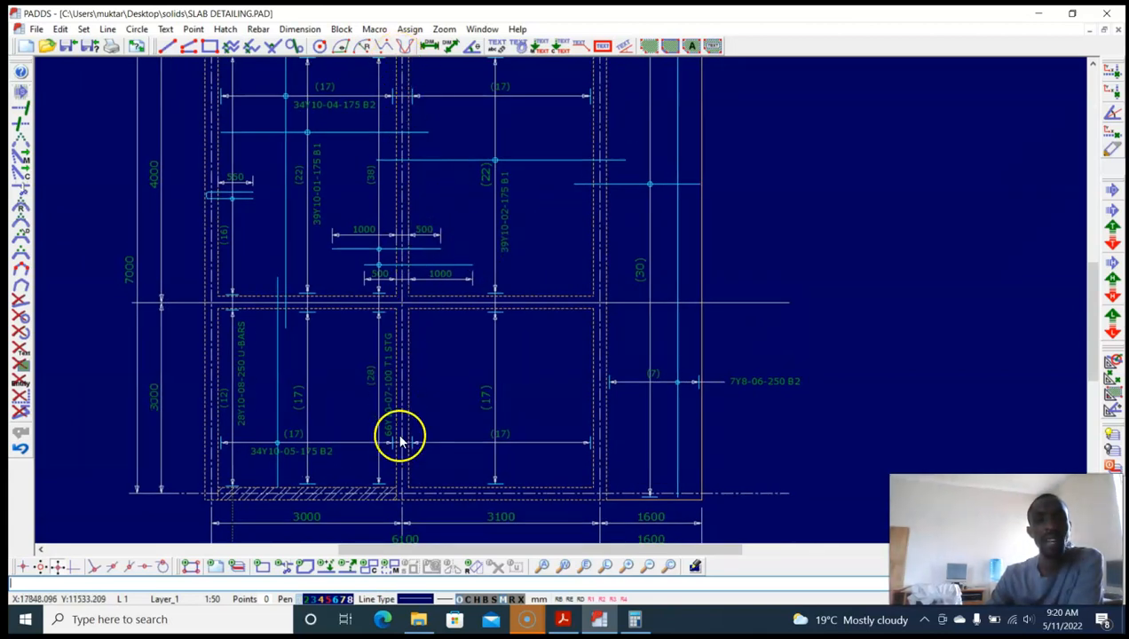
pyautogui.scroll(-1, 400, 494)
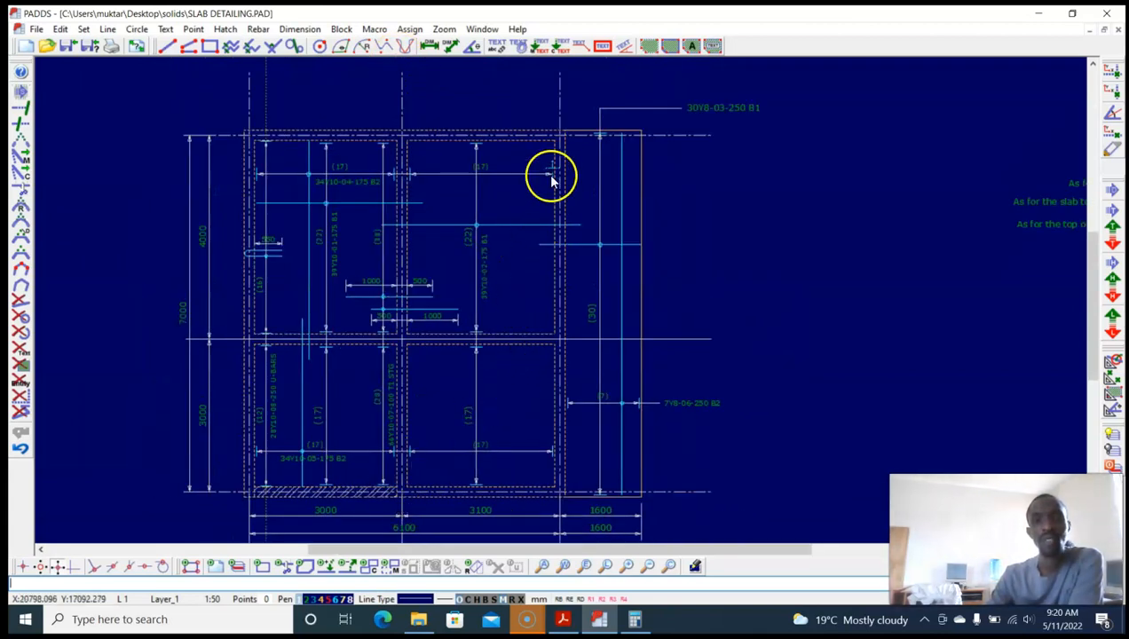
pyautogui.moveTo(482, 265); pyautogui.dragTo(499, 230, button='middle')
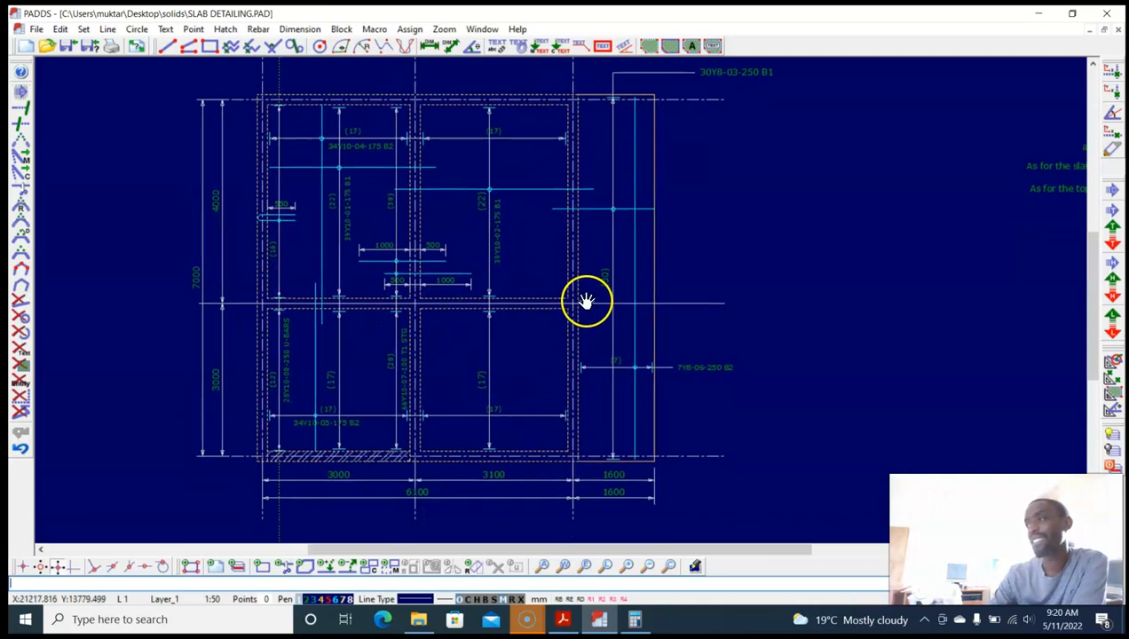
pyautogui.moveTo(587, 300); pyautogui.dragTo(504, 272, button='middle')
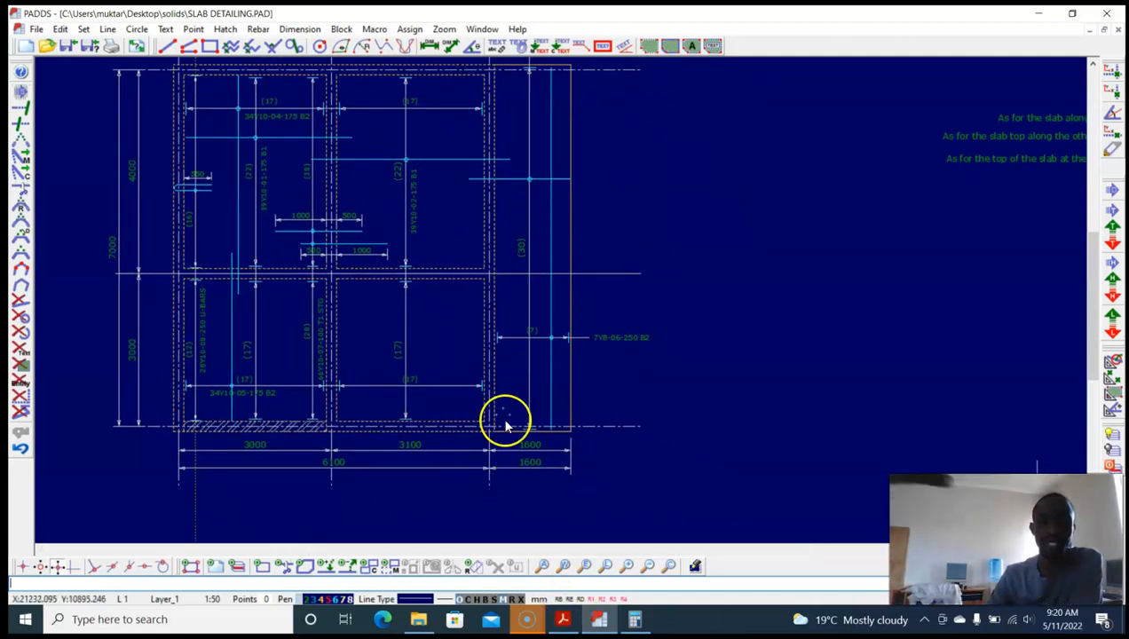
pyautogui.moveTo(448, 307); pyautogui.dragTo(461, 349, button='middle')
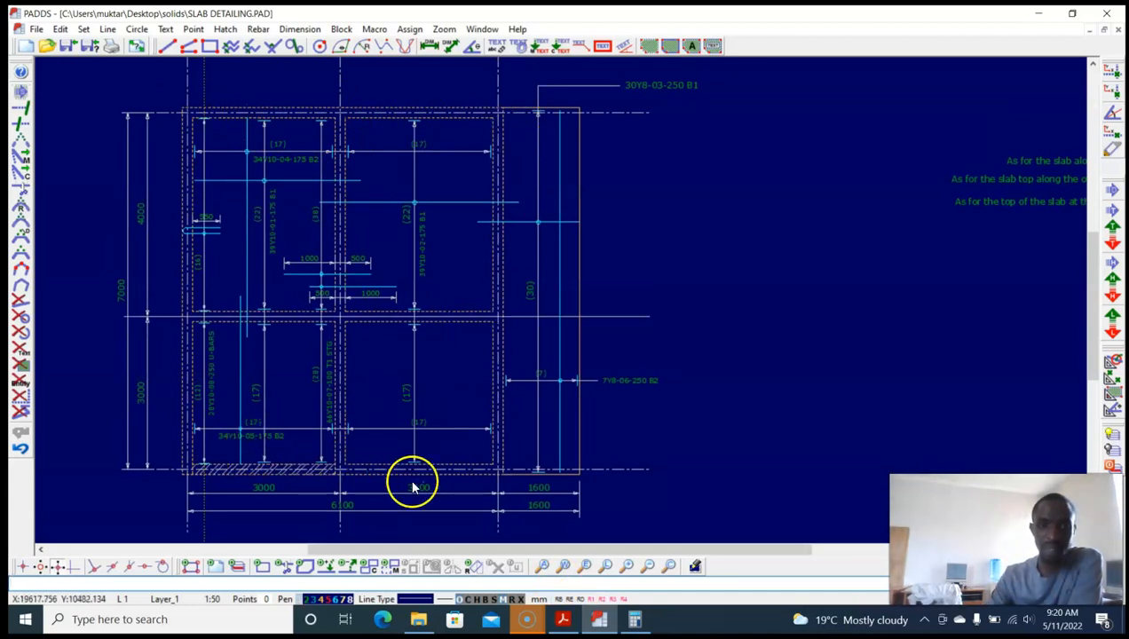
# Step: Switch to detailling.pdf in Acrobat Reader and examine the cantilever detail's bar extension rules
pyautogui.click(565, 628)
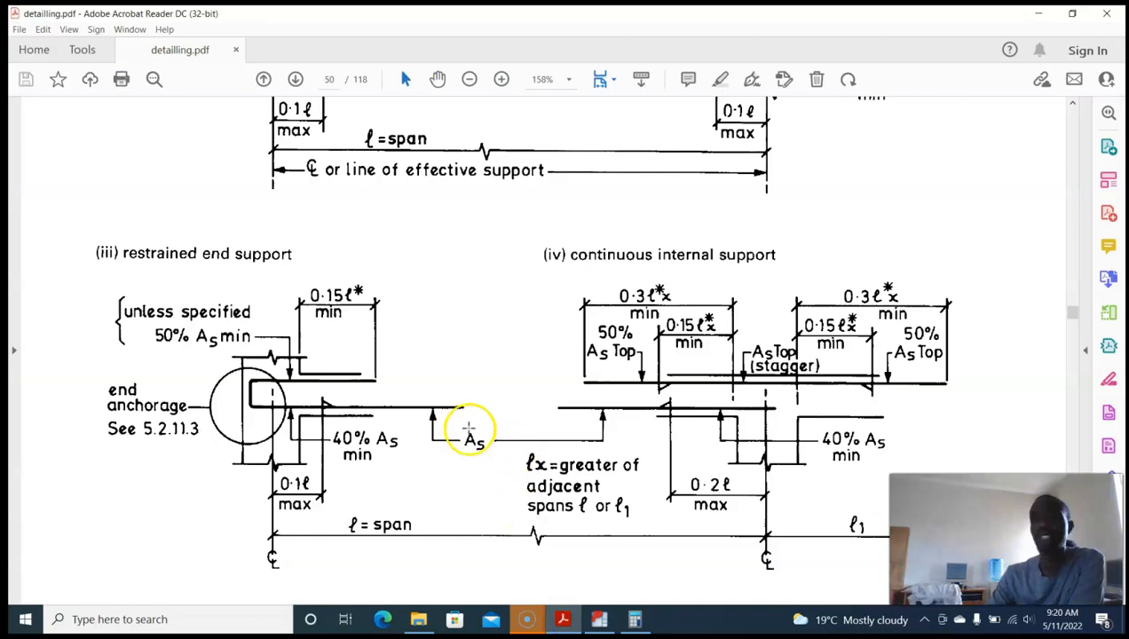
pyautogui.scroll(-3, 472, 435)
pyautogui.scroll(-1, 469, 428)
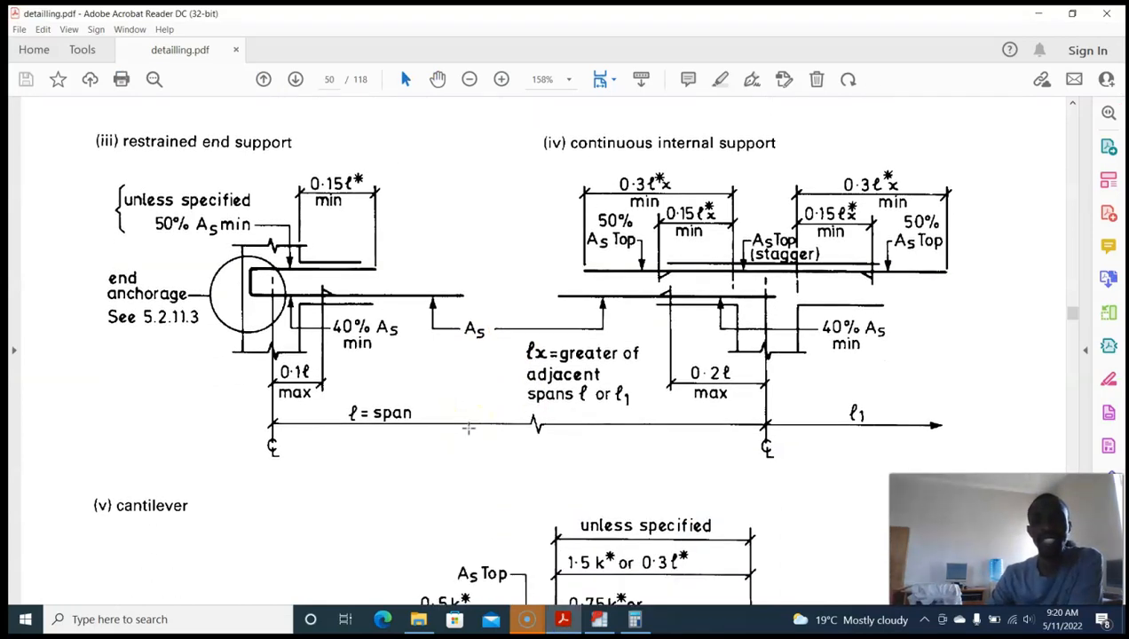
pyautogui.scroll(-10, 469, 428)
pyautogui.scroll(-5, 468, 429)
pyautogui.scroll(10, 469, 430)
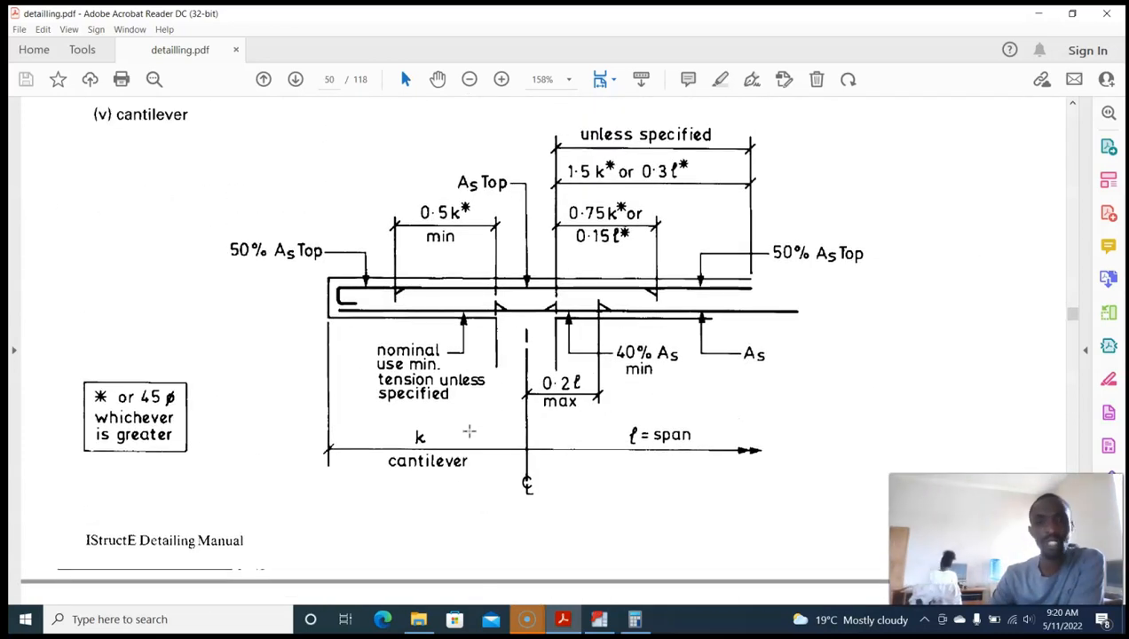
pyautogui.scroll(1, 468, 431)
pyautogui.scroll(1, 468, 433)
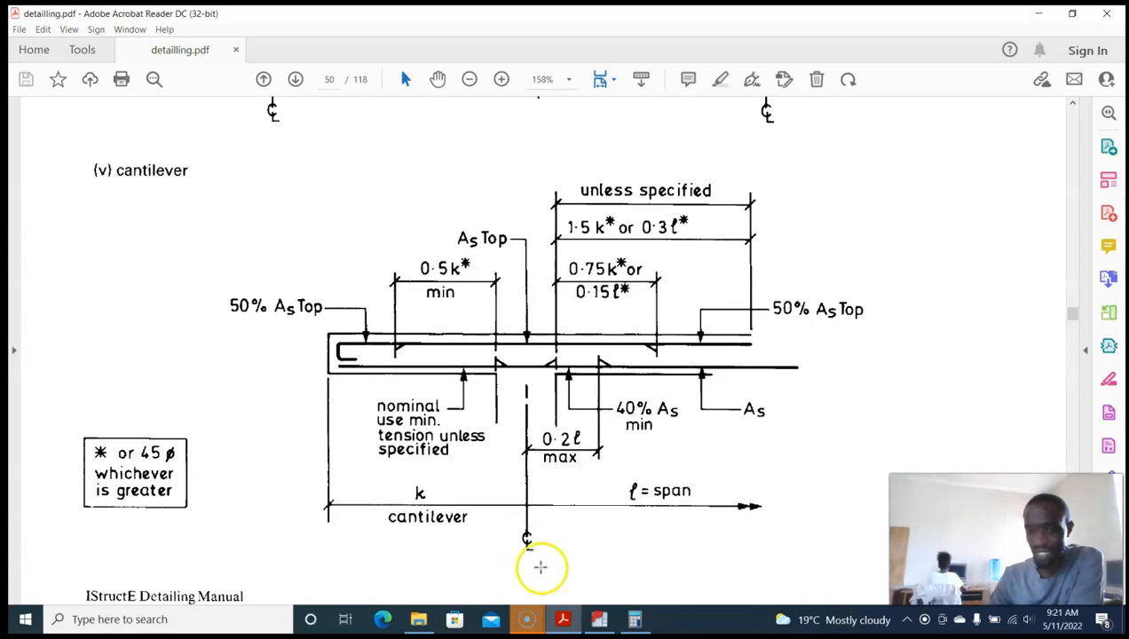
# Step: Return to the PADDS slab drawing and check the cantilever's length from the beam centreline to the free edge
pyautogui.click(599, 618)
pyautogui.scroll(4, 440, 414)
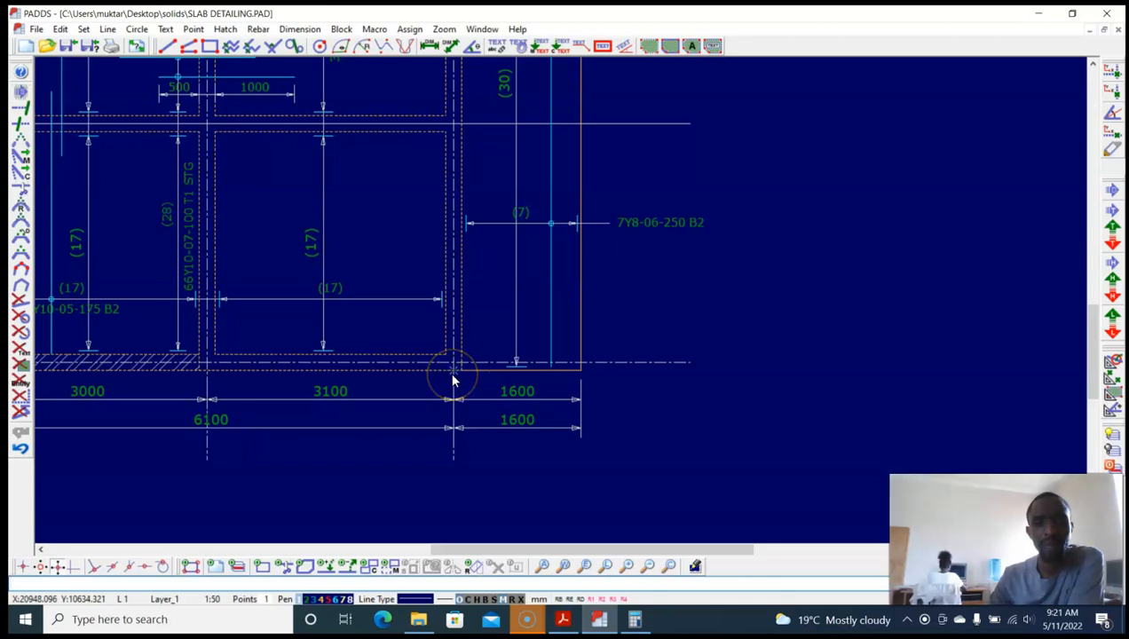
pyautogui.click(579, 370)
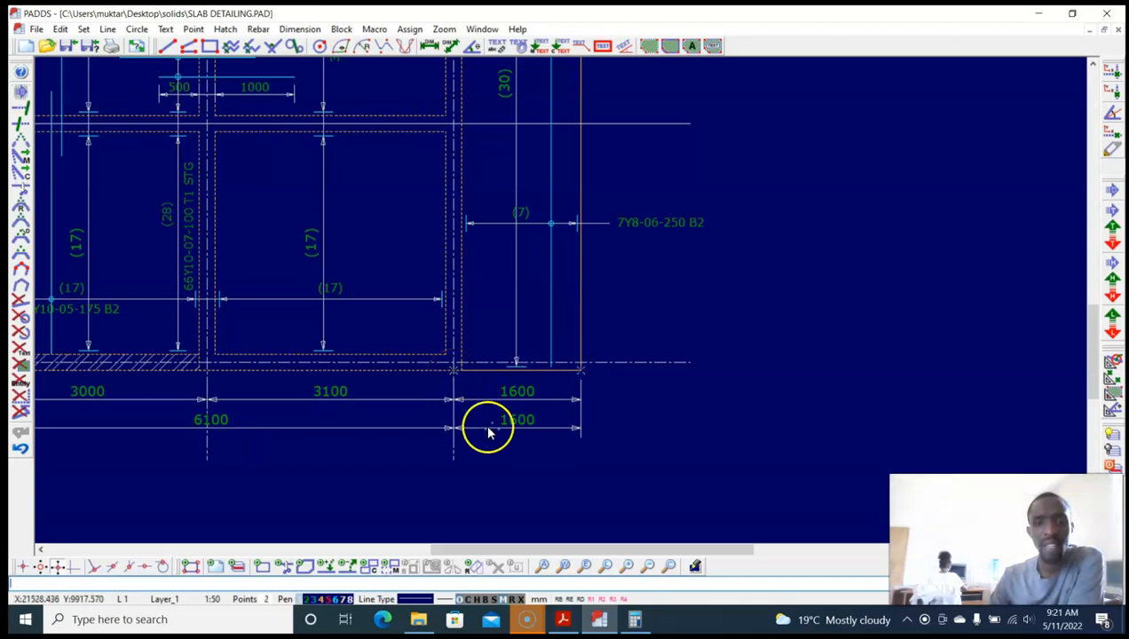
pyautogui.scroll(3, 488, 432)
pyautogui.scroll(-2, 524, 359)
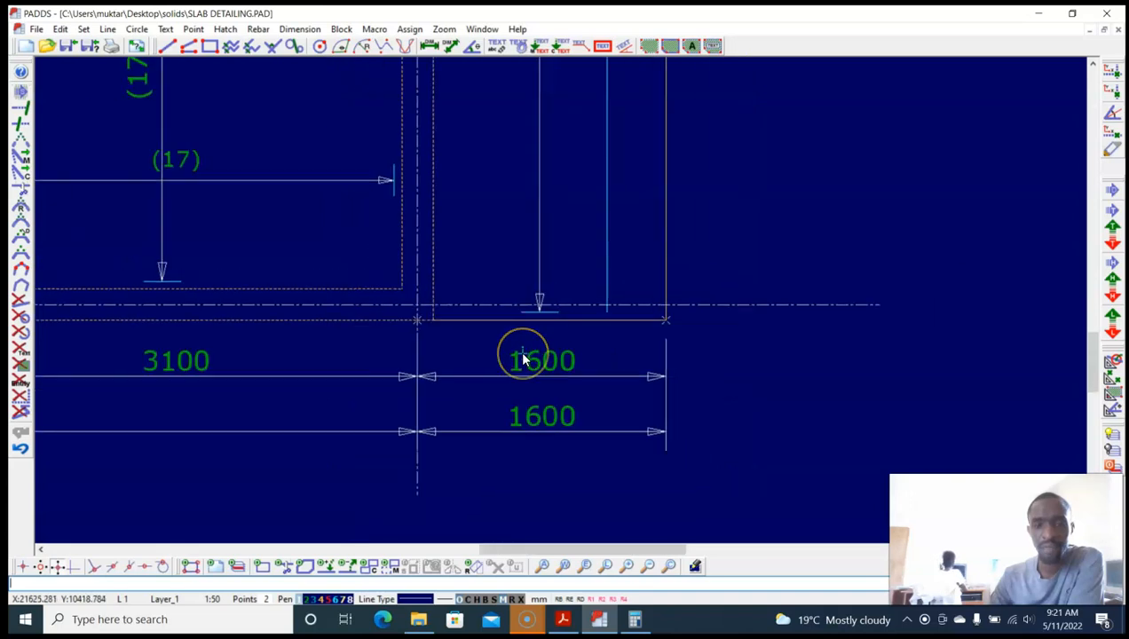
pyautogui.scroll(-1, 523, 359)
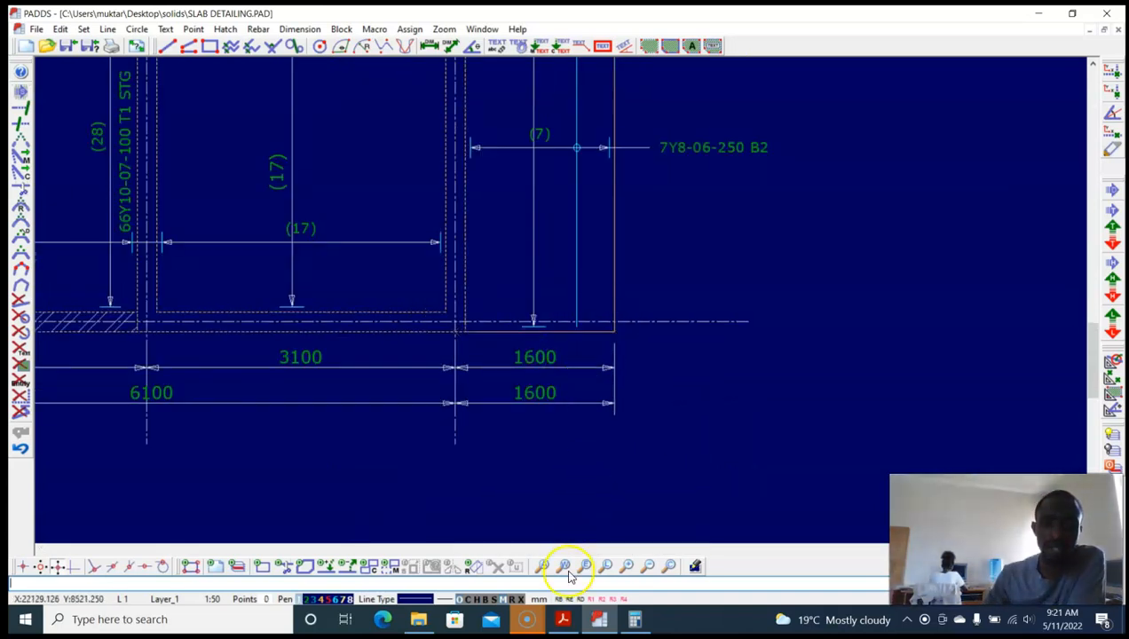
# Step: Reopen the cantilever detail in Acrobat Reader and calculate 1600 × 0.15 in the Calculator
pyautogui.click(563, 619)
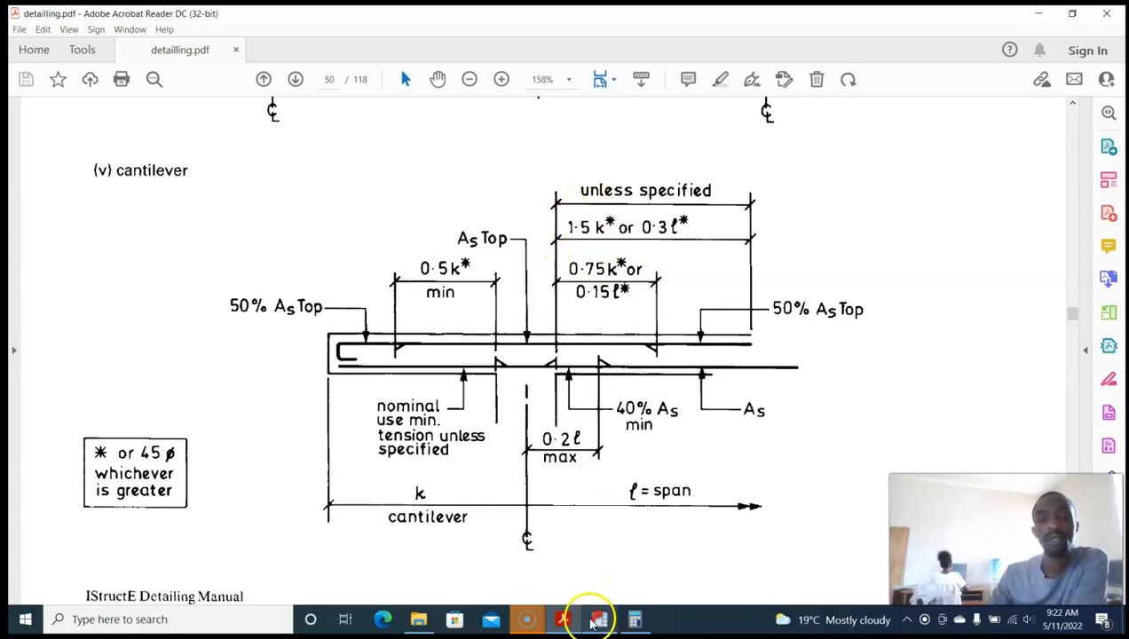
pyautogui.click(636, 626)
pyautogui.click(354, 356)
pyautogui.click(459, 325)
pyautogui.click(405, 398)
pyautogui.click(405, 398)
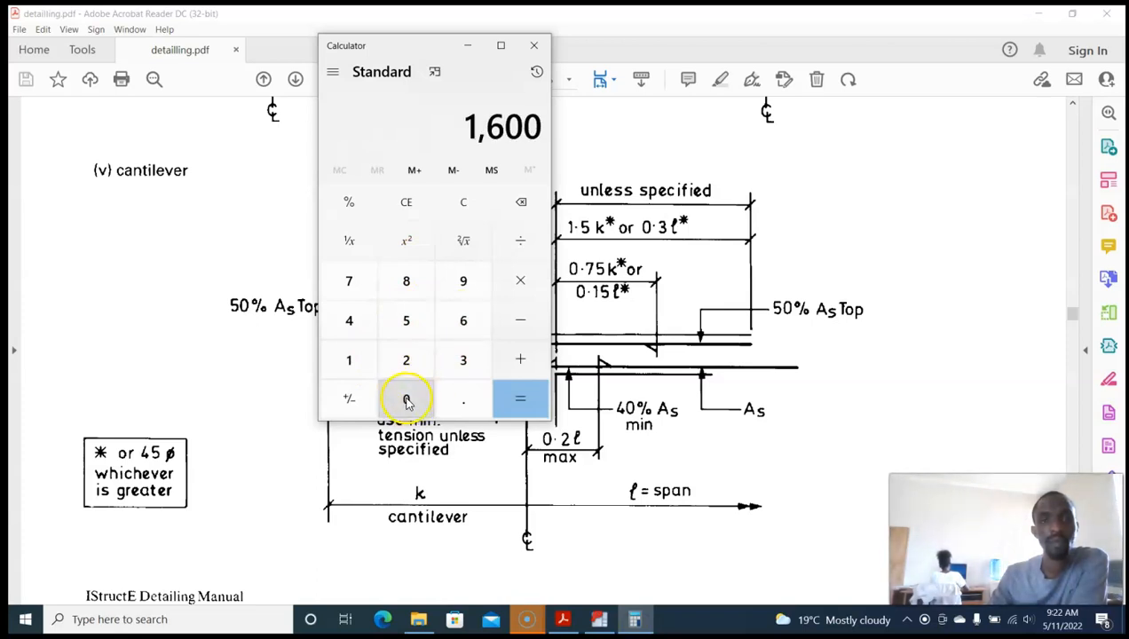
pyautogui.click(521, 282)
pyautogui.click(464, 398)
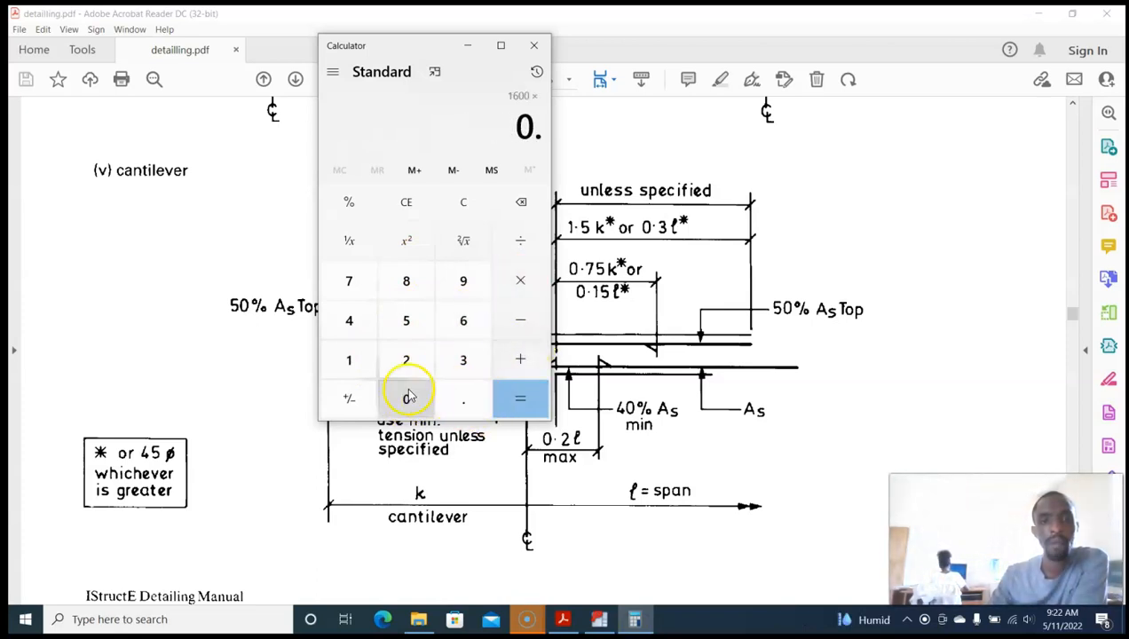
pyautogui.click(373, 359)
pyautogui.click(406, 320)
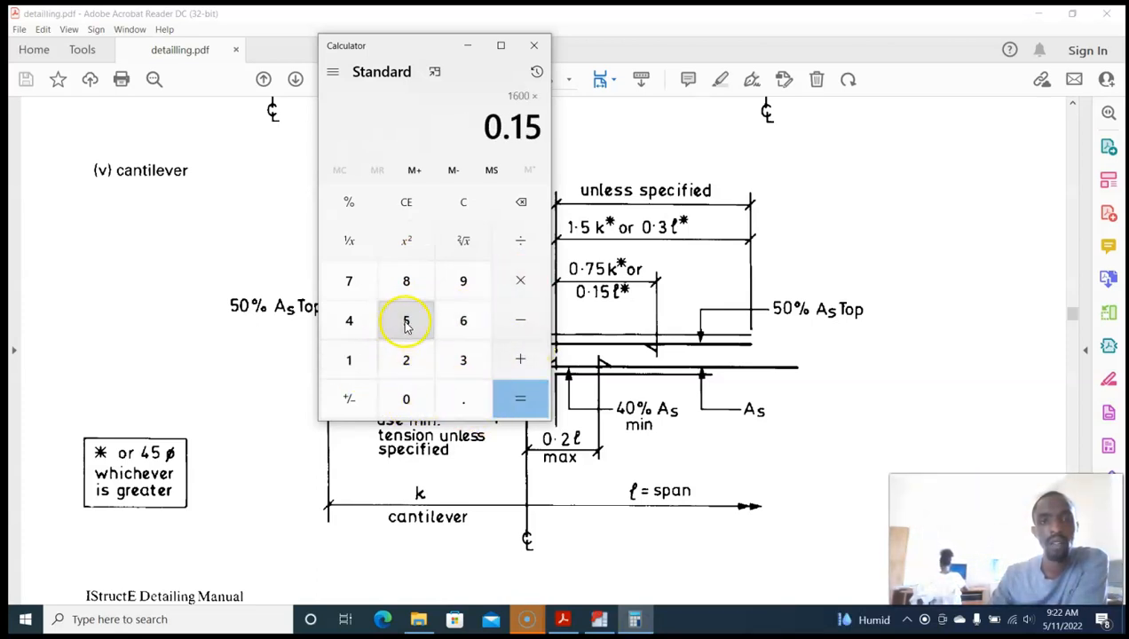
pyautogui.click(518, 405)
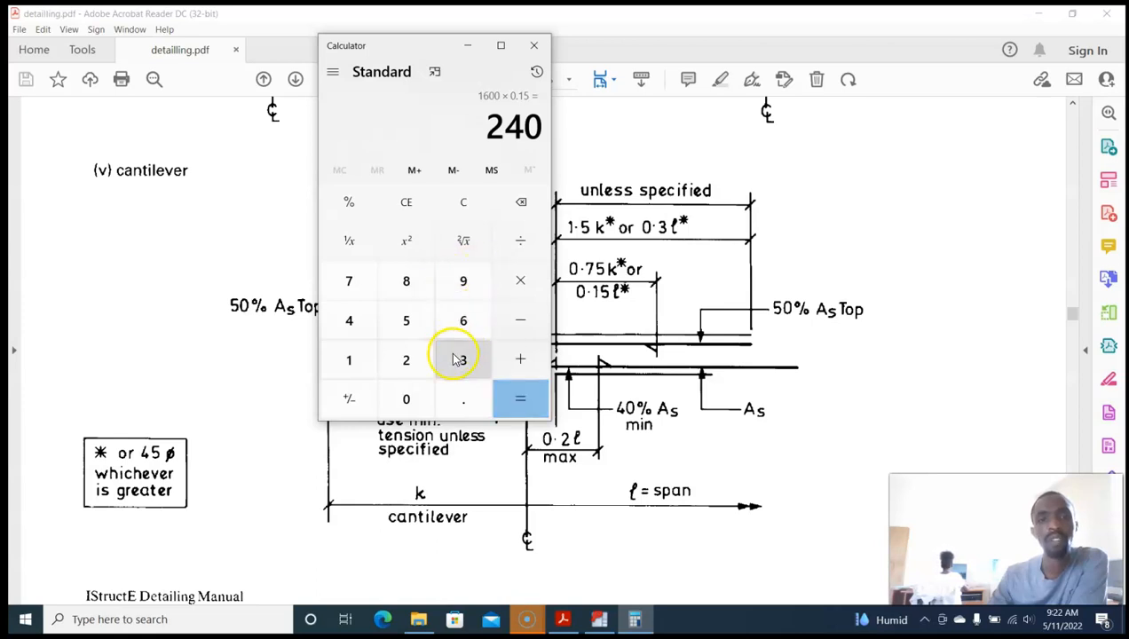
pyautogui.click(360, 364)
pyautogui.click(462, 322)
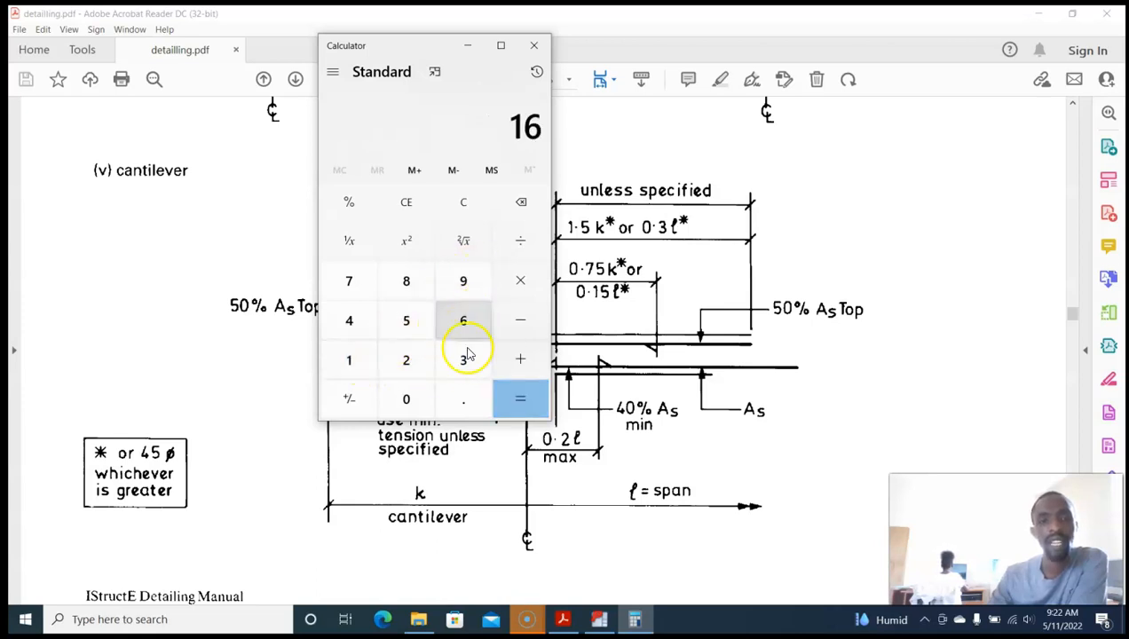
pyautogui.click(467, 401)
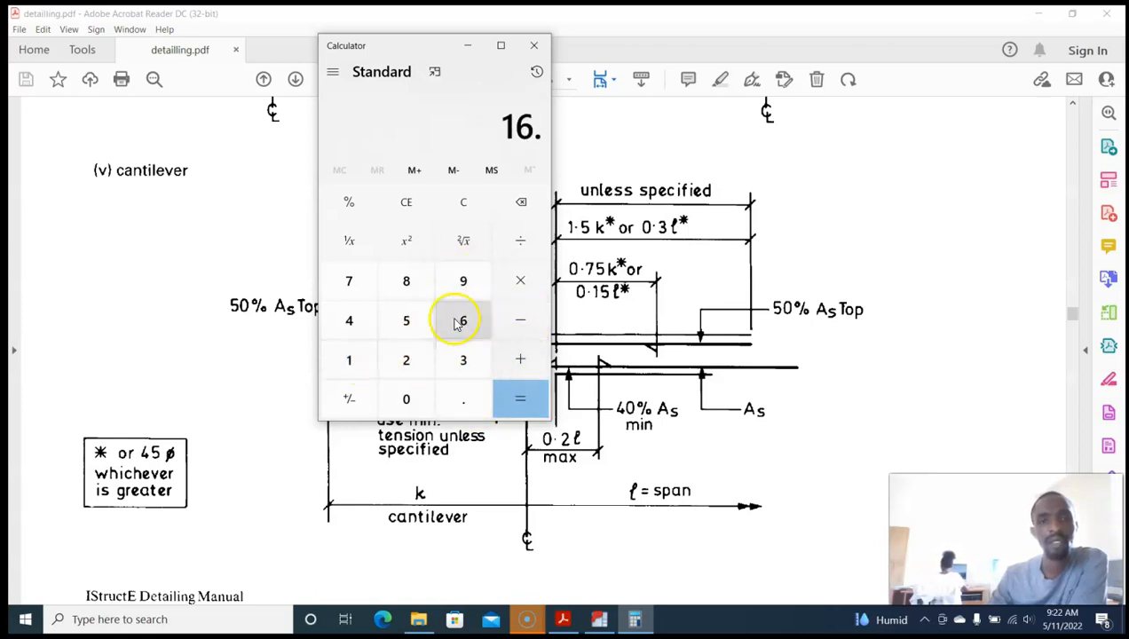
pyautogui.click(462, 205)
# Step: Calculate 1600 × 1.5 for the cantilever top bars' extension into the adjacent span, and close the Calculator
pyautogui.click(354, 359)
pyautogui.click(463, 322)
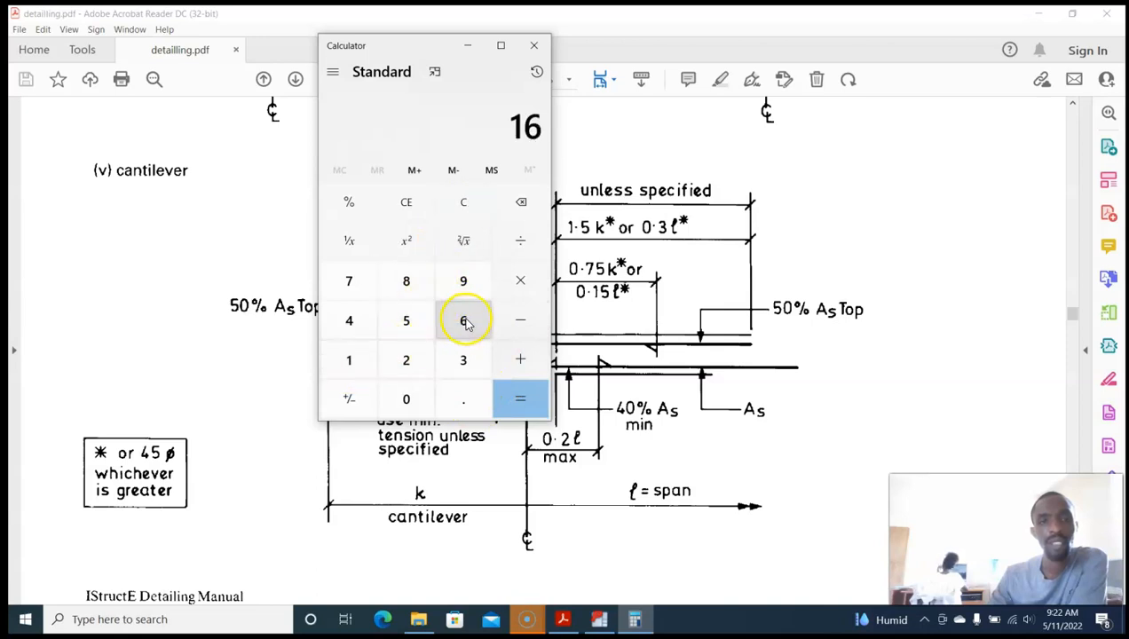
pyautogui.doubleClick(410, 401)
pyautogui.click(521, 280)
pyautogui.click(356, 363)
pyautogui.click(461, 404)
pyautogui.click(407, 322)
pyautogui.click(518, 410)
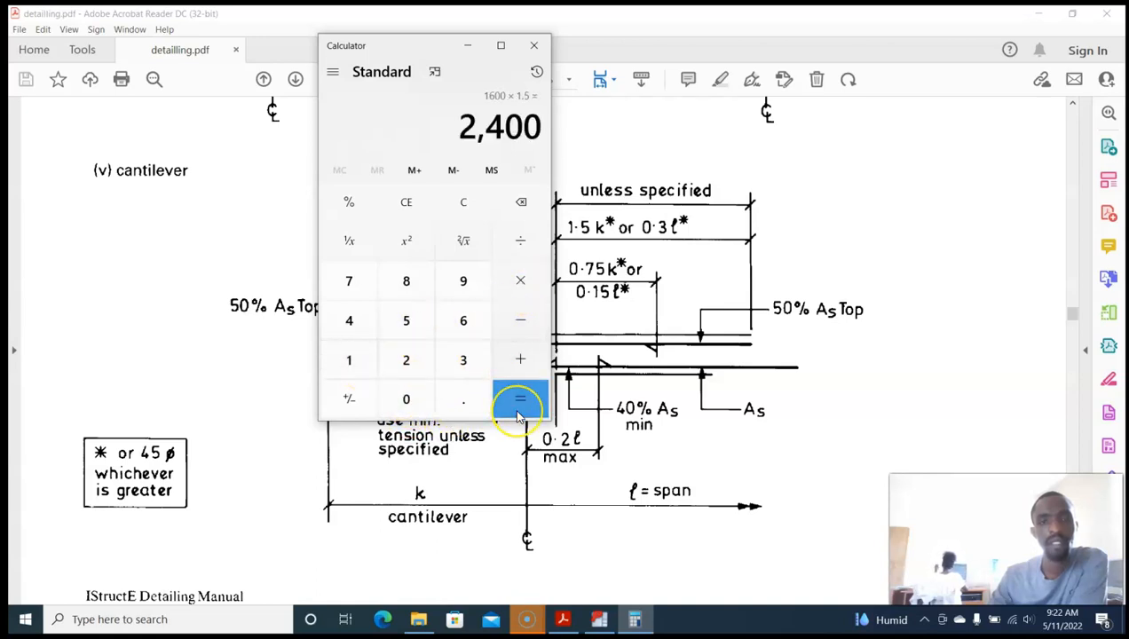
pyautogui.click(534, 46)
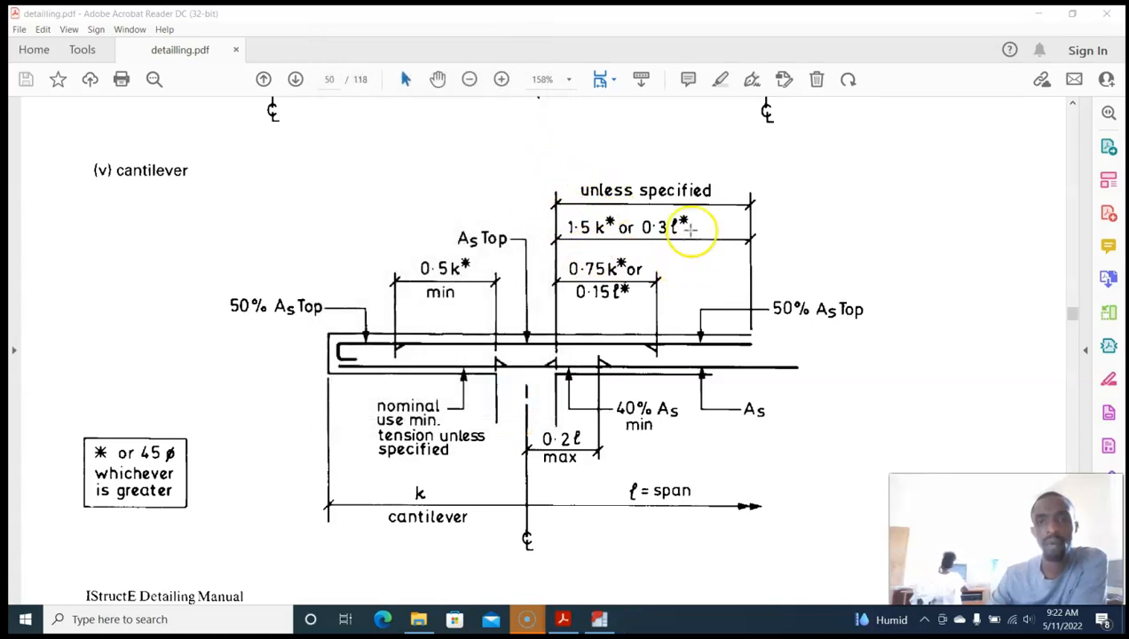
# Step: Return to the PADDS slab drawing and calculate 0.3 of the adjacent 3100 mm span in the Calculator
pyautogui.click(599, 619)
pyautogui.scroll(-2, 511, 427)
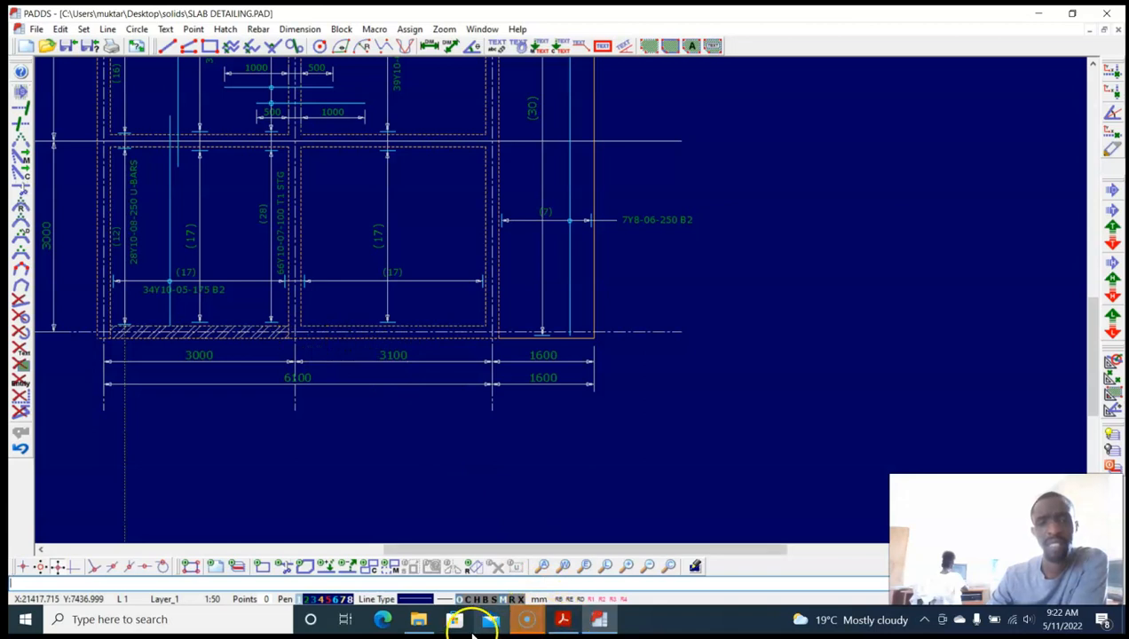
pyautogui.click(24, 619)
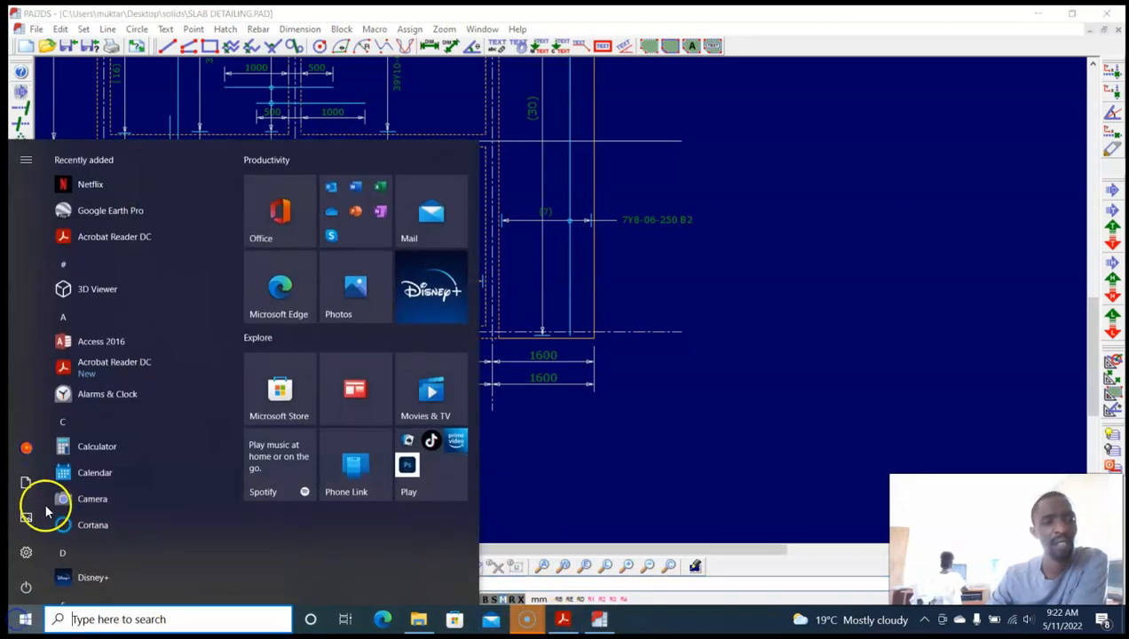
pyautogui.click(93, 446)
pyautogui.click(454, 358)
pyautogui.click(366, 359)
pyautogui.doubleClick(400, 398)
pyautogui.click(532, 279)
pyautogui.click(457, 390)
pyautogui.click(461, 360)
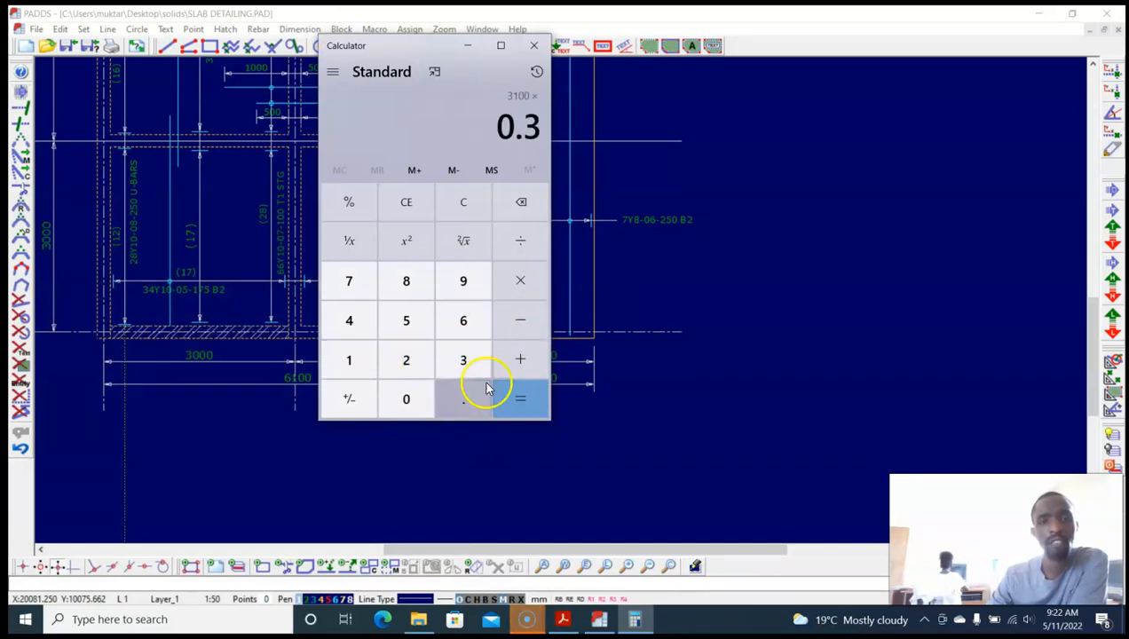
pyautogui.click(519, 399)
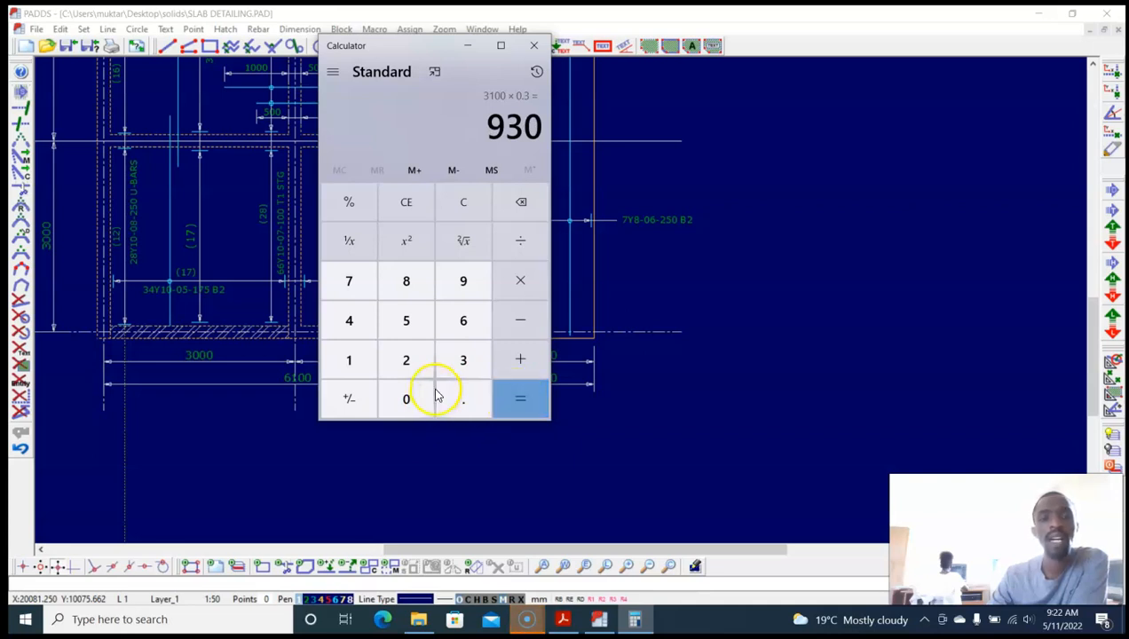
pyautogui.click(364, 359)
pyautogui.click(461, 319)
pyautogui.click(479, 313)
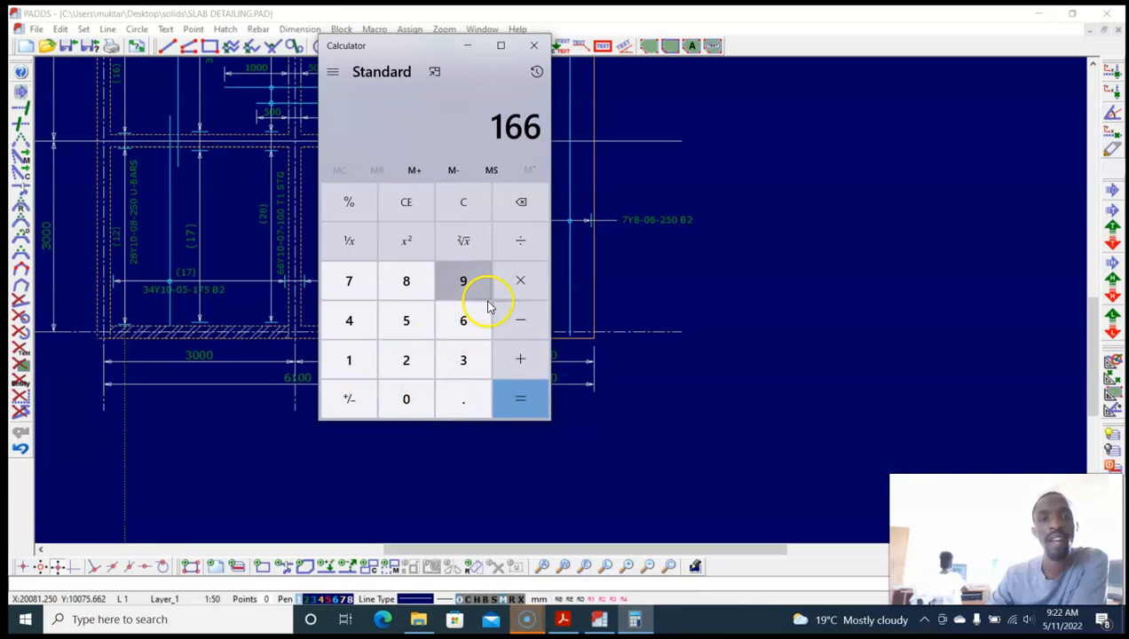
pyautogui.click(456, 202)
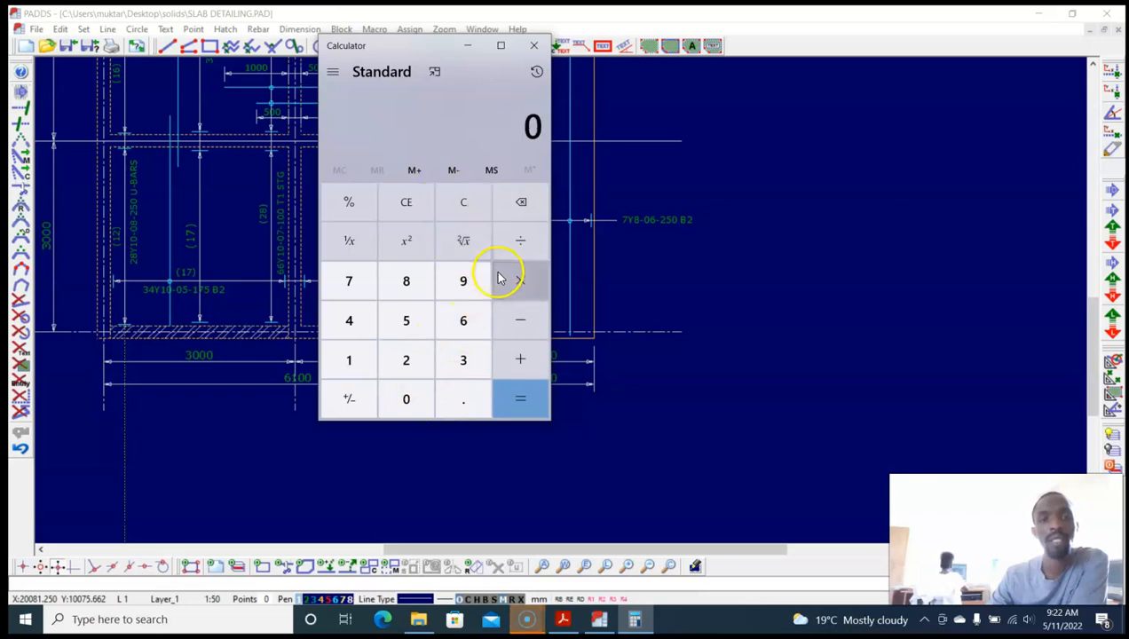
pyautogui.click(359, 362)
pyautogui.click(460, 321)
pyautogui.doubleClick(424, 398)
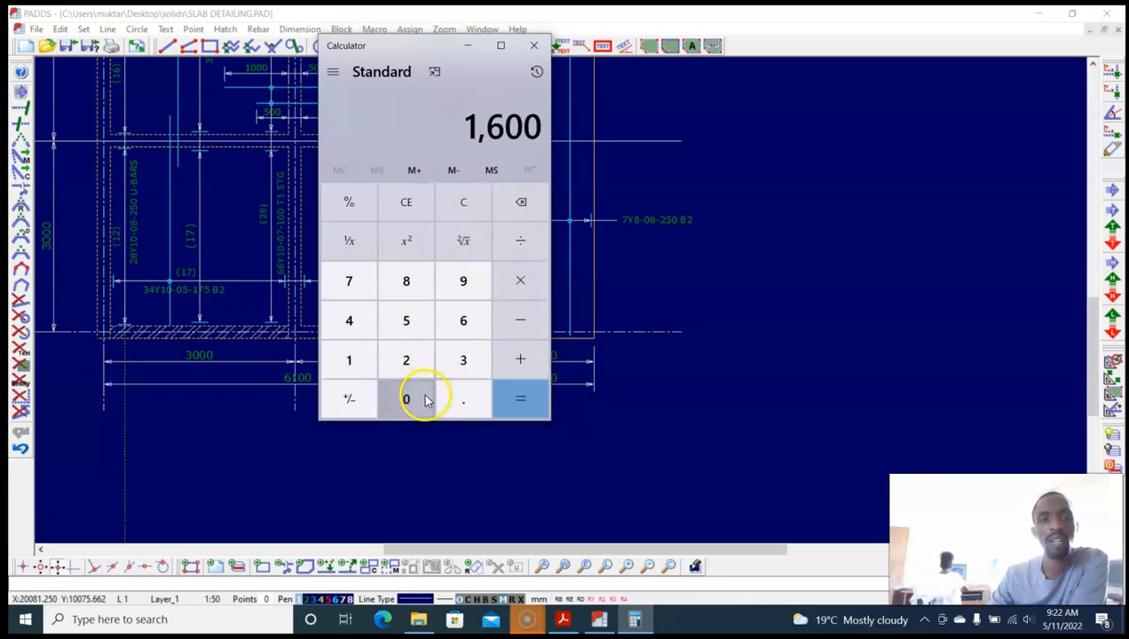
pyautogui.click(517, 282)
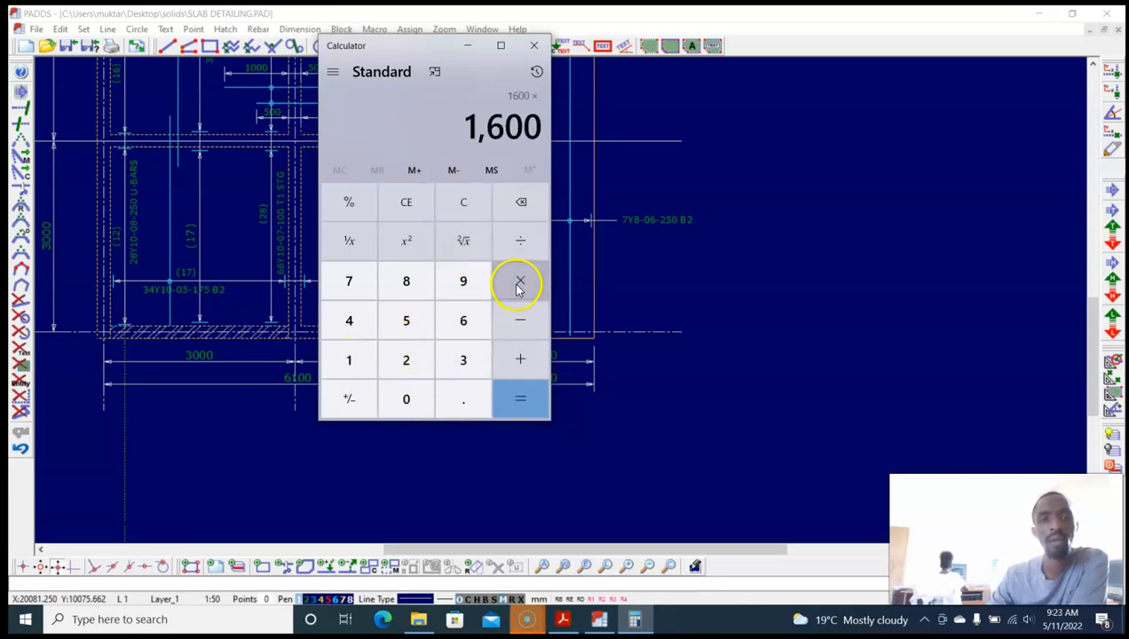
pyautogui.click(407, 400)
pyautogui.click(462, 399)
pyautogui.click(358, 364)
pyautogui.click(520, 402)
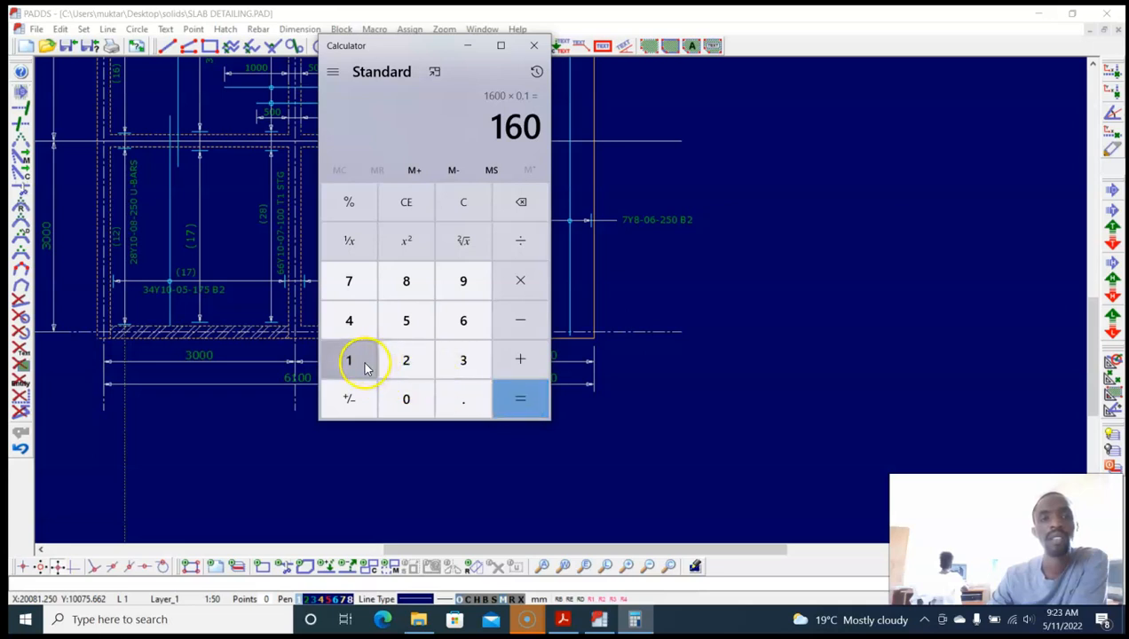
pyautogui.click(461, 319)
pyautogui.doubleClick(409, 398)
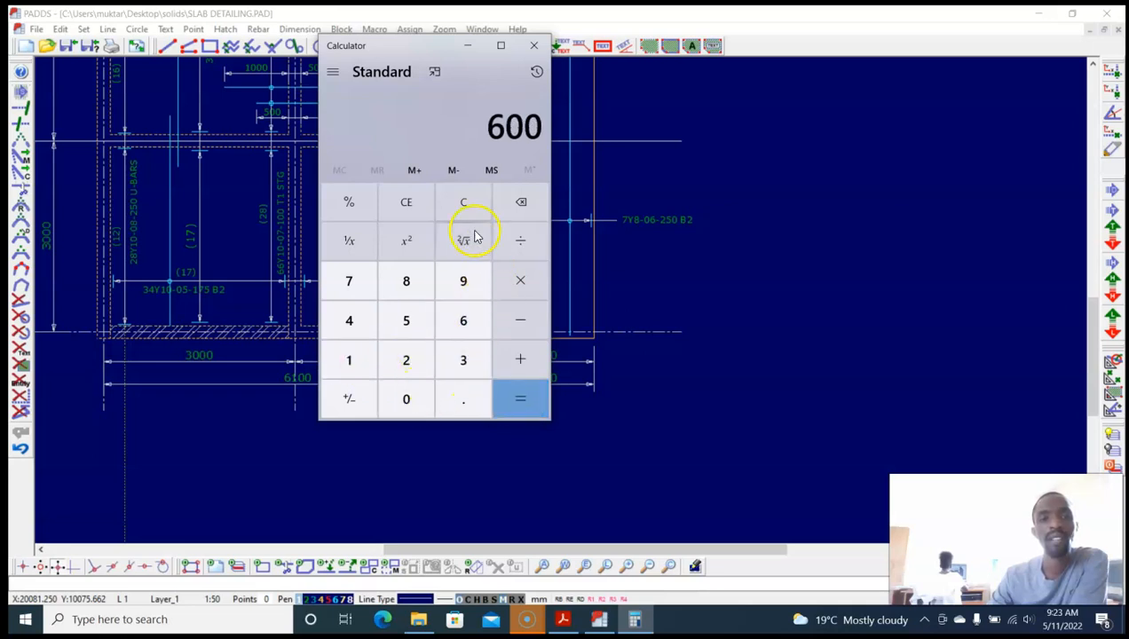
pyautogui.click(463, 204)
# Step: Calculate 1600 × 1.5 again for the cantilever top bars' extension, and close the Calculator
pyautogui.click(355, 358)
pyautogui.click(461, 321)
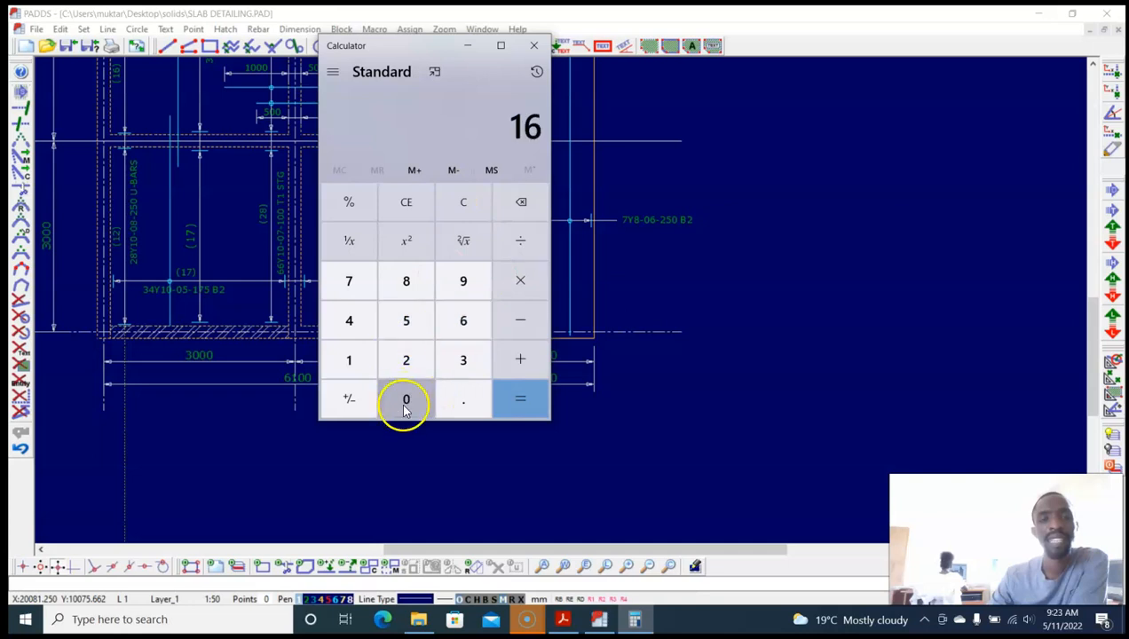
pyautogui.doubleClick(406, 404)
pyautogui.click(520, 280)
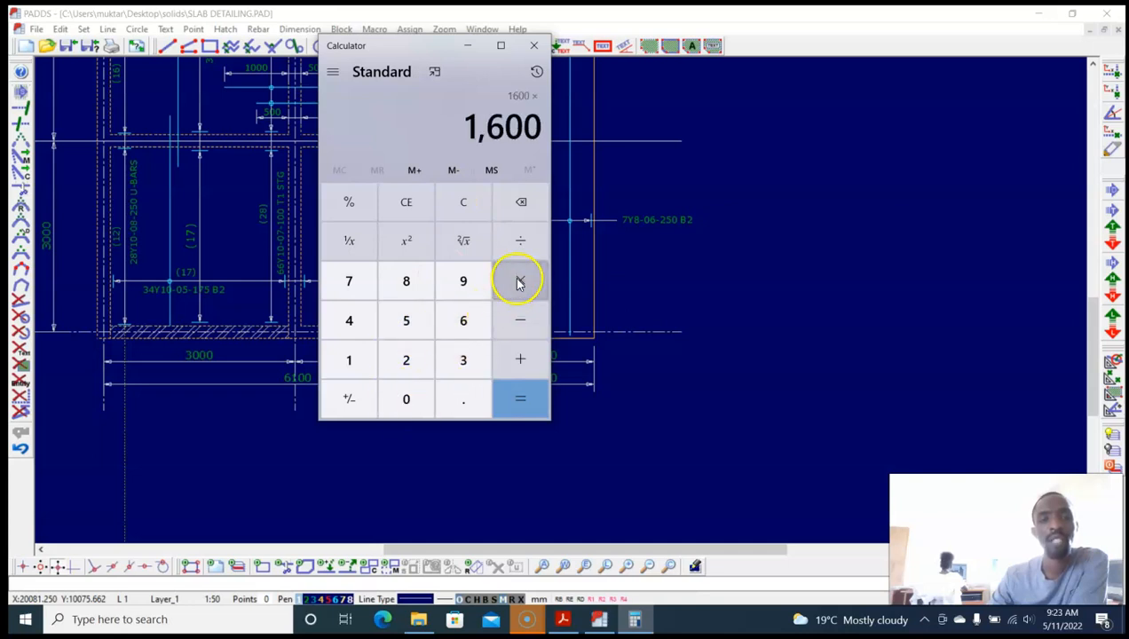
pyautogui.click(375, 367)
pyautogui.click(462, 397)
pyautogui.click(413, 327)
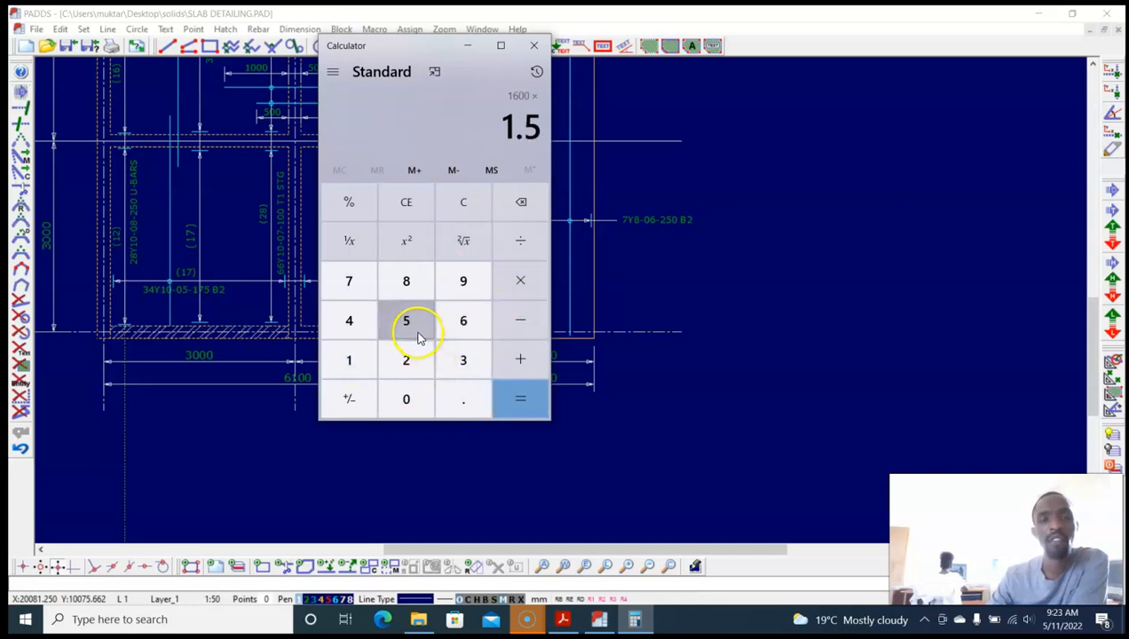
pyautogui.click(520, 403)
pyautogui.click(533, 45)
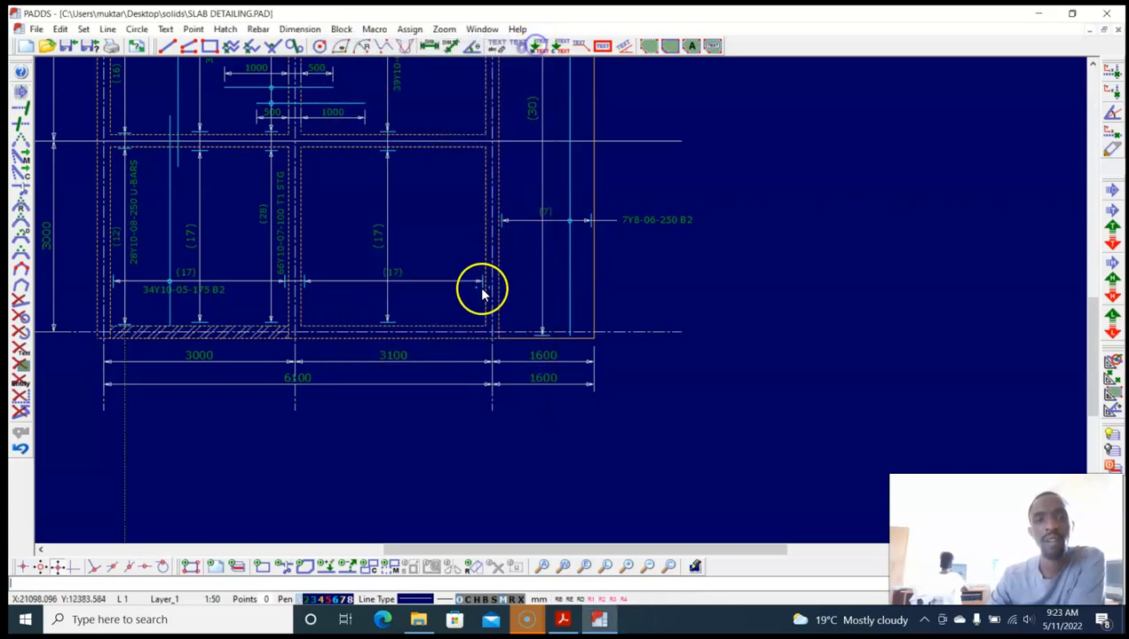
# Step: Recheck where the top bars' 1.5k or 0.3l extension starts in Acrobat Reader's cantilever detail, and return to the PADDS slab drawing
pyautogui.scroll(3, 481, 293)
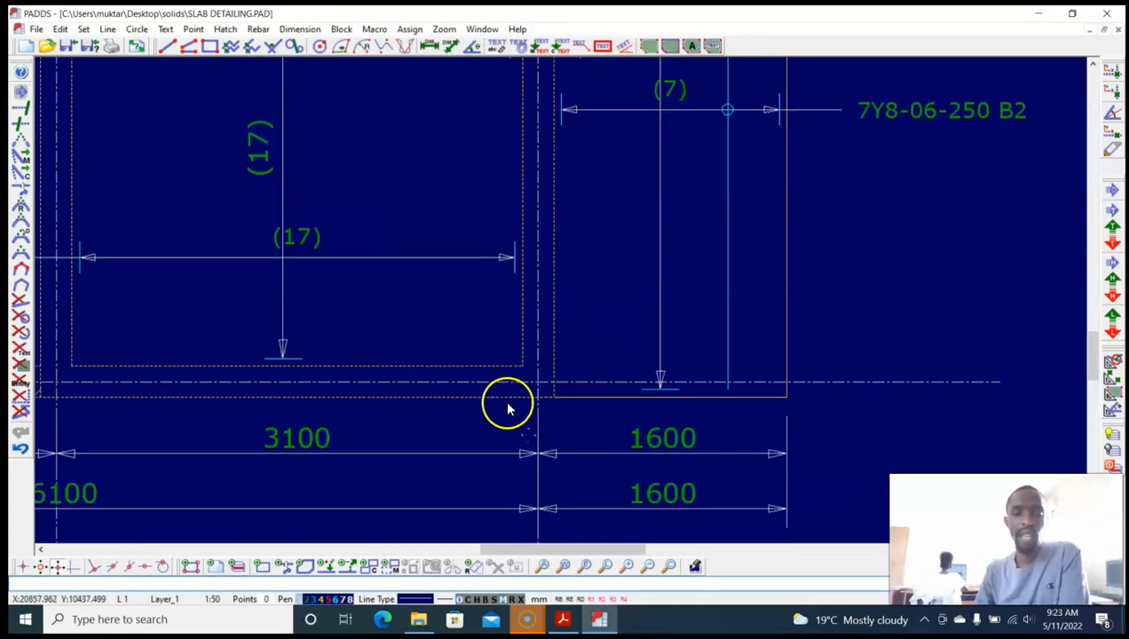
pyautogui.click(563, 618)
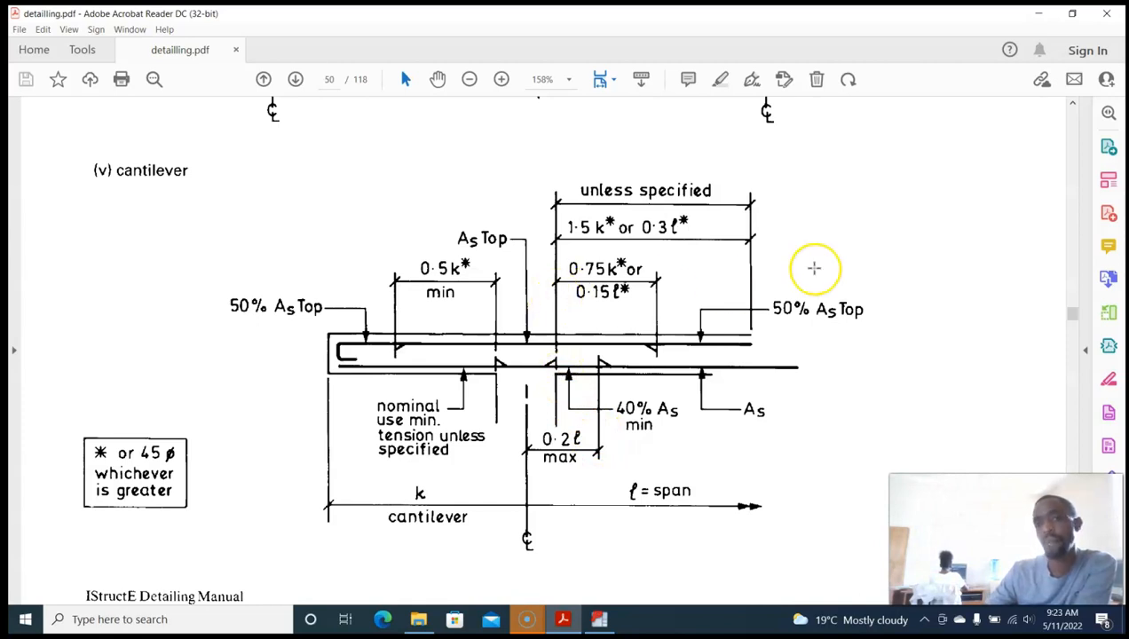
pyautogui.click(599, 619)
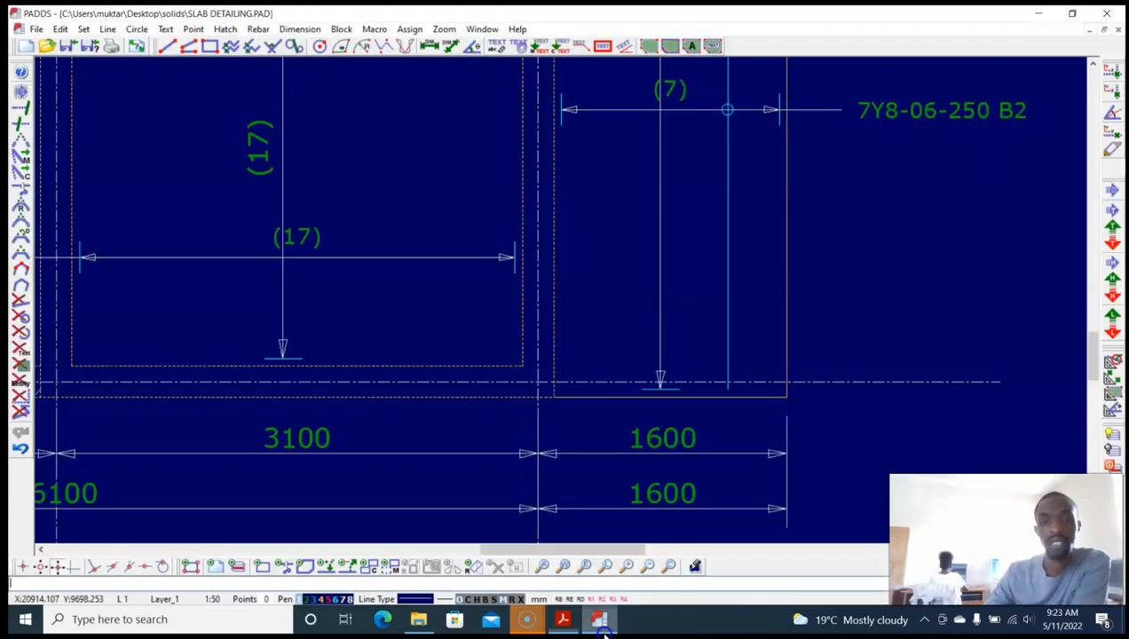
# Step: Place a vertical construction line at the cantilever support beam's face on the 3100 mm span side
pyautogui.scroll(-3, 555, 311)
pyautogui.scroll(3, 556, 310)
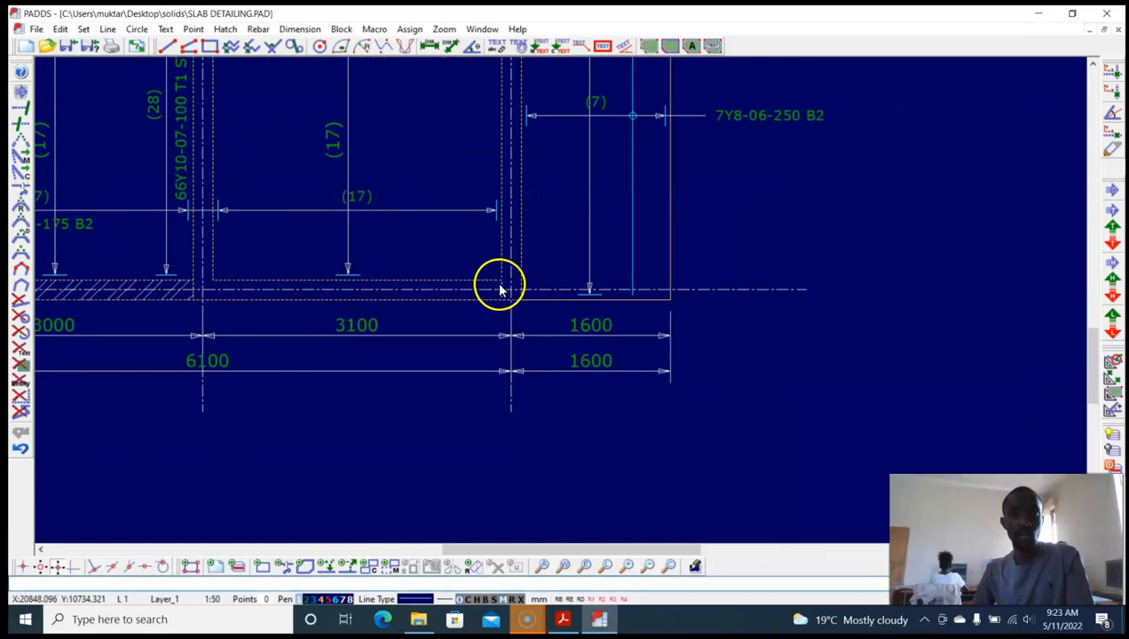
pyautogui.hotkey('alt', 'l')
pyautogui.press('v')
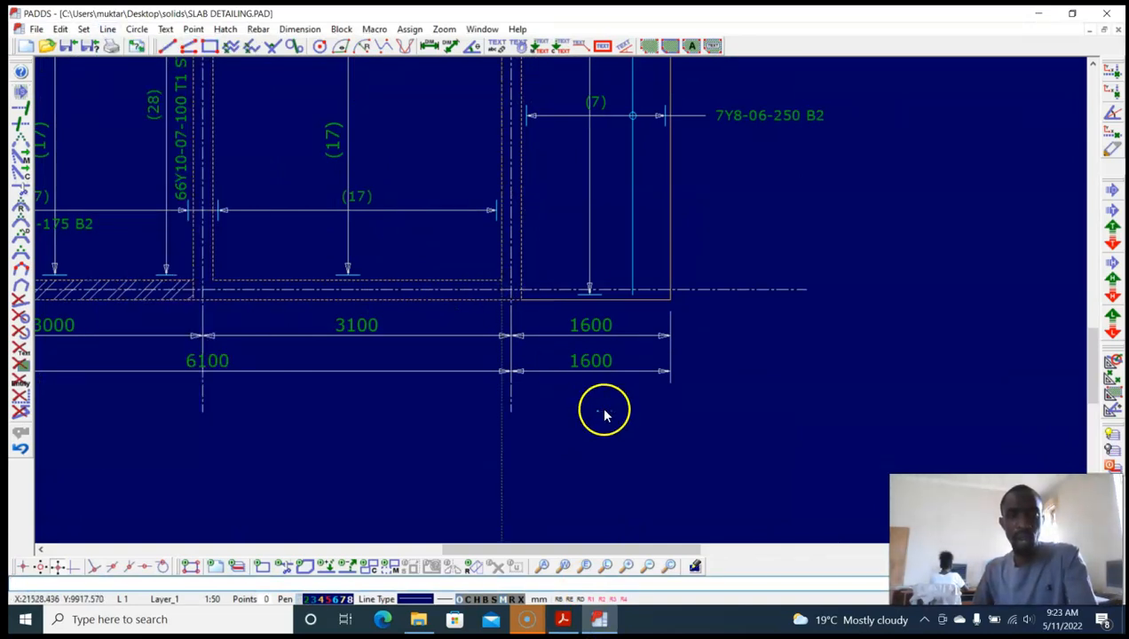
# Step: Offset a parallel construction line 2400 mm into the 3100 bay from the vertical construction line at the cantilever beam's face
pyautogui.moveTo(605, 413); pyautogui.dragTo(611, 349, button='middle')
pyautogui.hotkey('alt', 'l')
pyautogui.press('p')
pyautogui.click(510, 382)
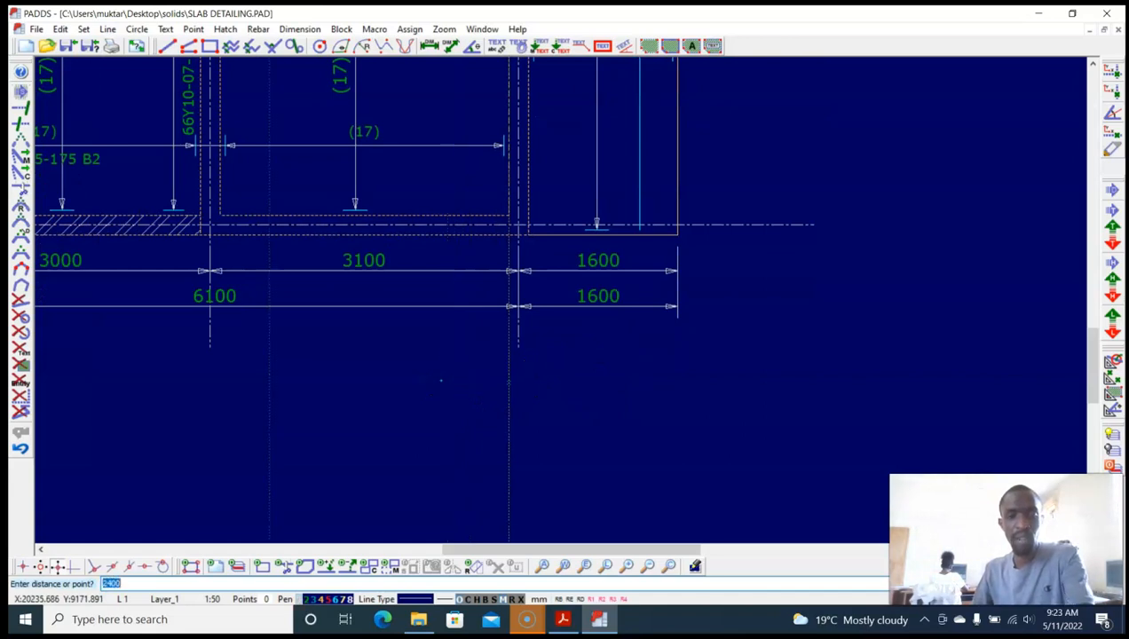
pyautogui.press('Escape')
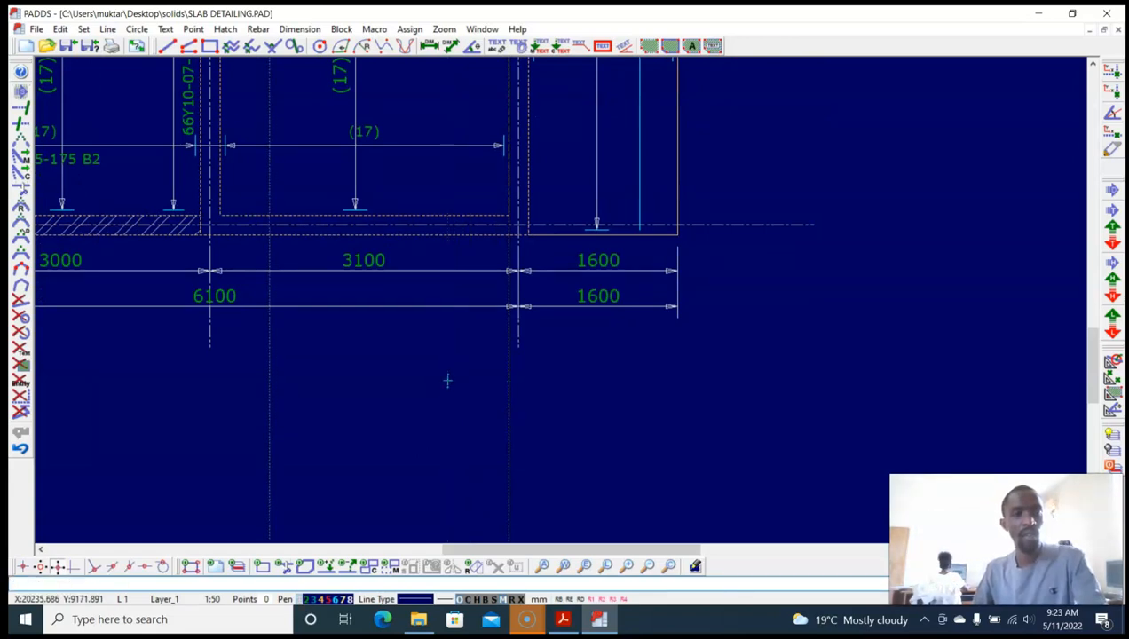
# Step: Examine the cantilever bar curtailment figure in detailing.pdf and the note for the slab's top steel area at the cantilever in PADDS
pyautogui.scroll(-5, 449, 353)
pyautogui.moveTo(448, 234); pyautogui.dragTo(456, 268, button='middle')
pyautogui.scroll(2, 453, 267)
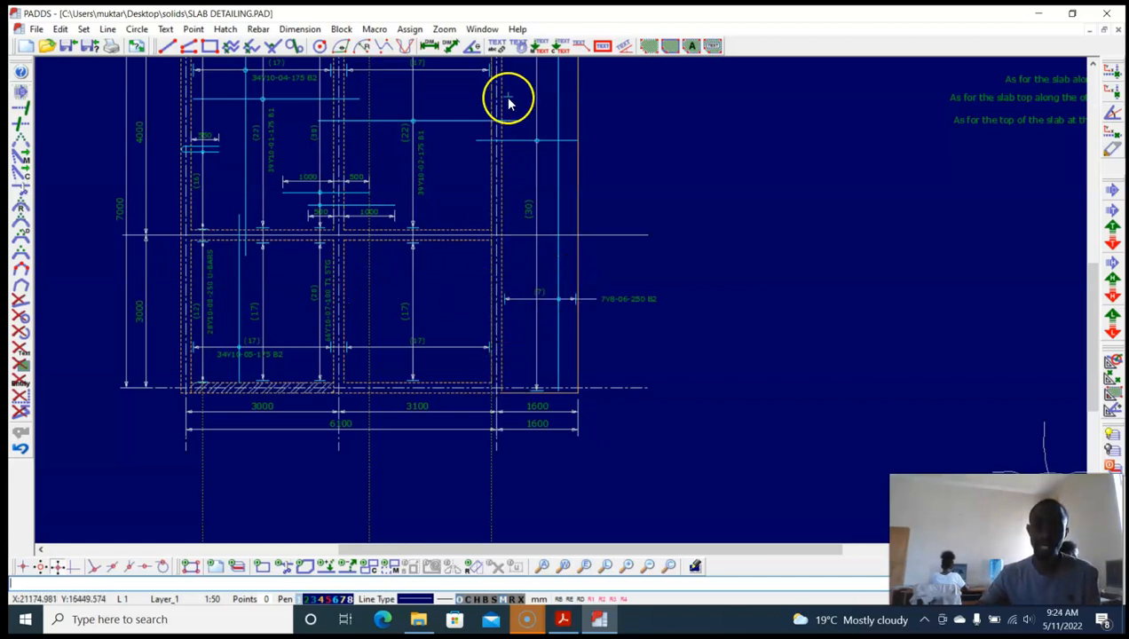
pyautogui.moveTo(464, 273); pyautogui.dragTo(457, 308, button='middle')
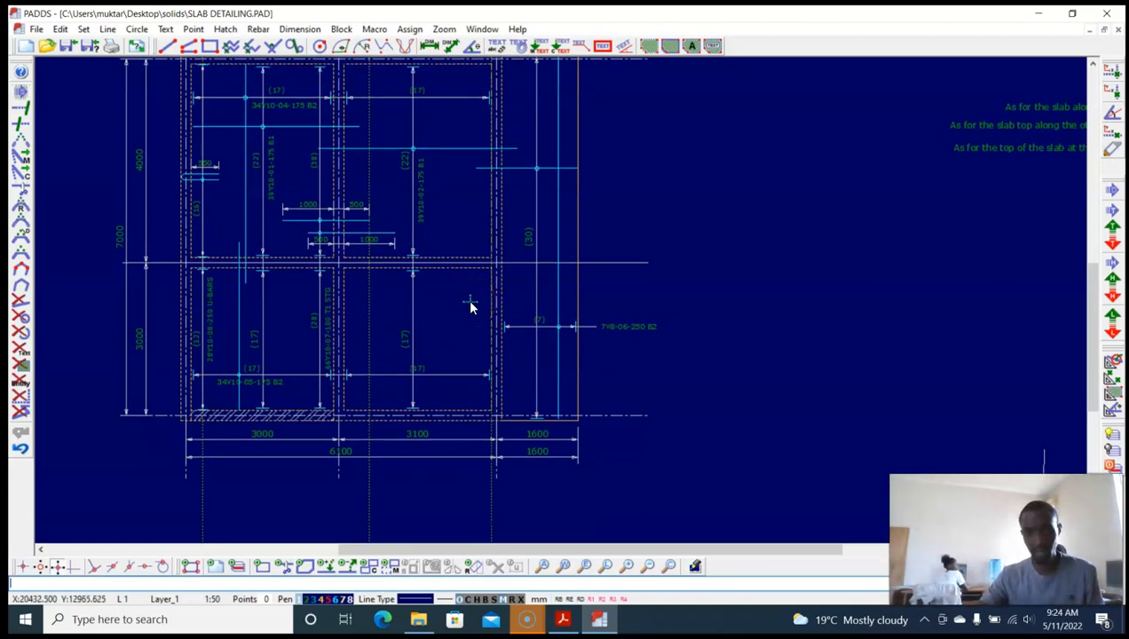
pyautogui.click(562, 619)
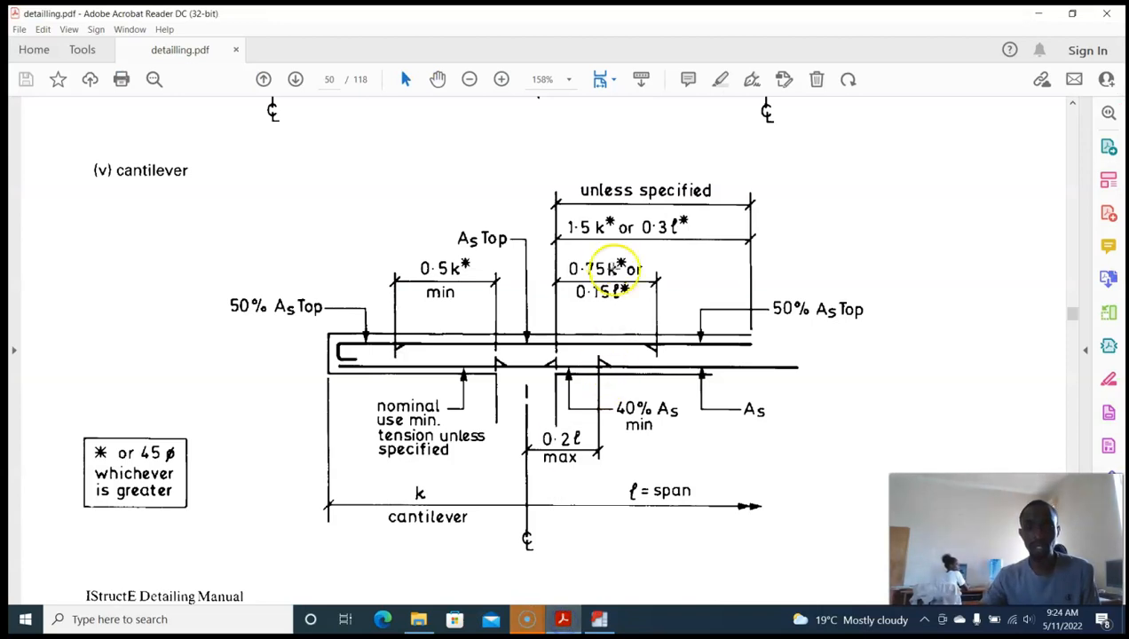
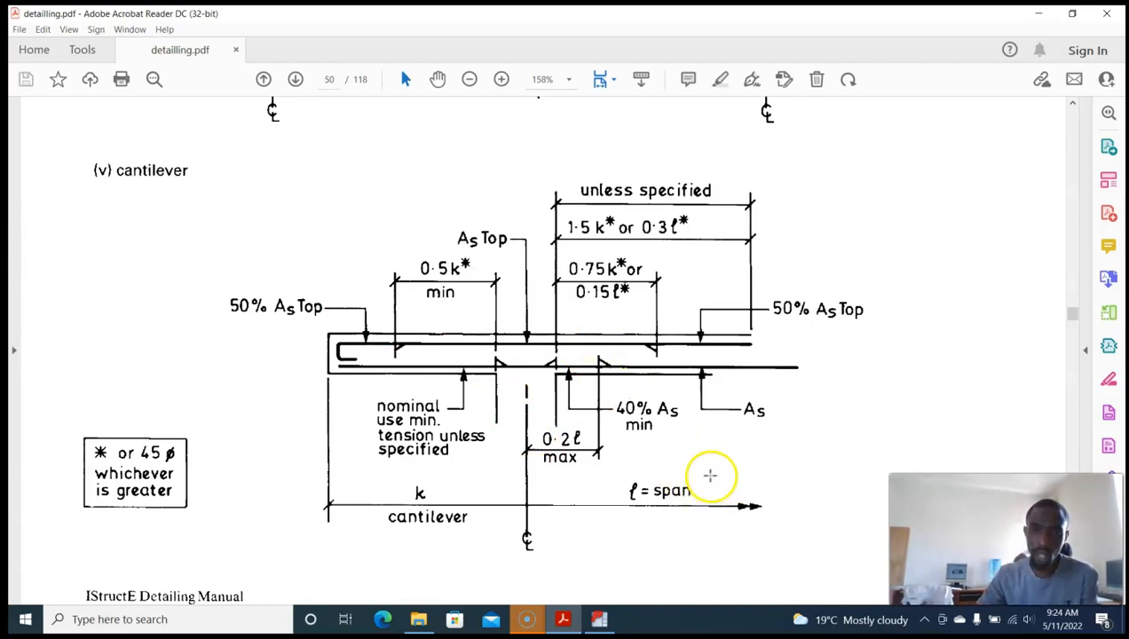
pyautogui.click(596, 621)
pyautogui.scroll(-3, 700, 276)
pyautogui.scroll(5, 781, 227)
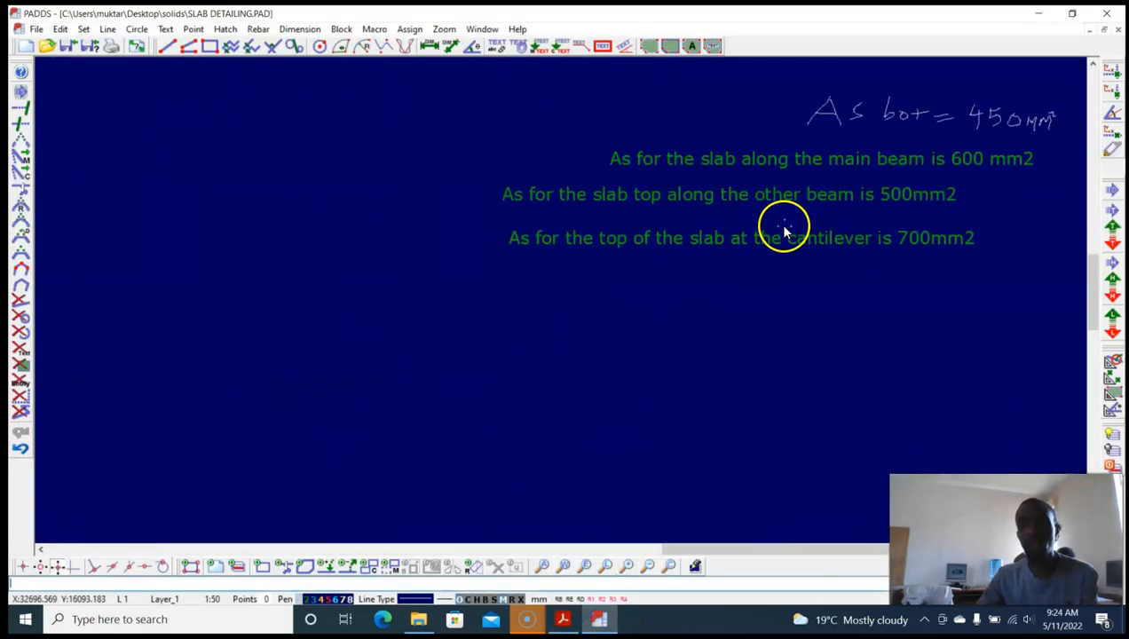
pyautogui.scroll(1, 776, 257)
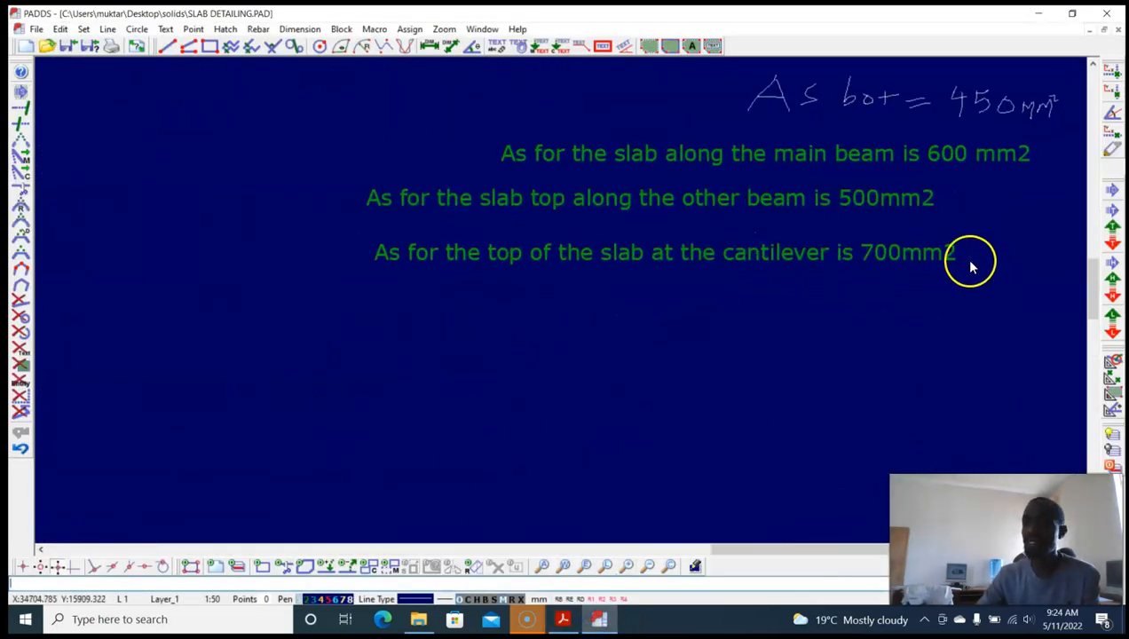
pyautogui.scroll(-2, 888, 260)
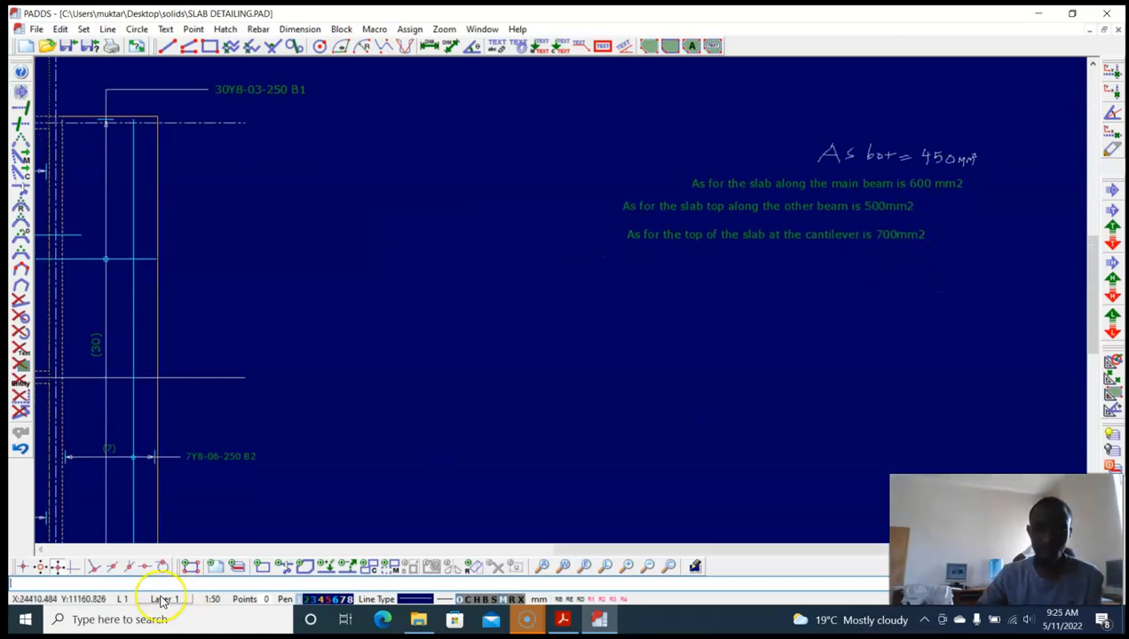
# Step: Calculate 350 ÷ 78.5 in Calculator to find the number of bars per metre
pyautogui.click(26, 627)
pyautogui.click(96, 448)
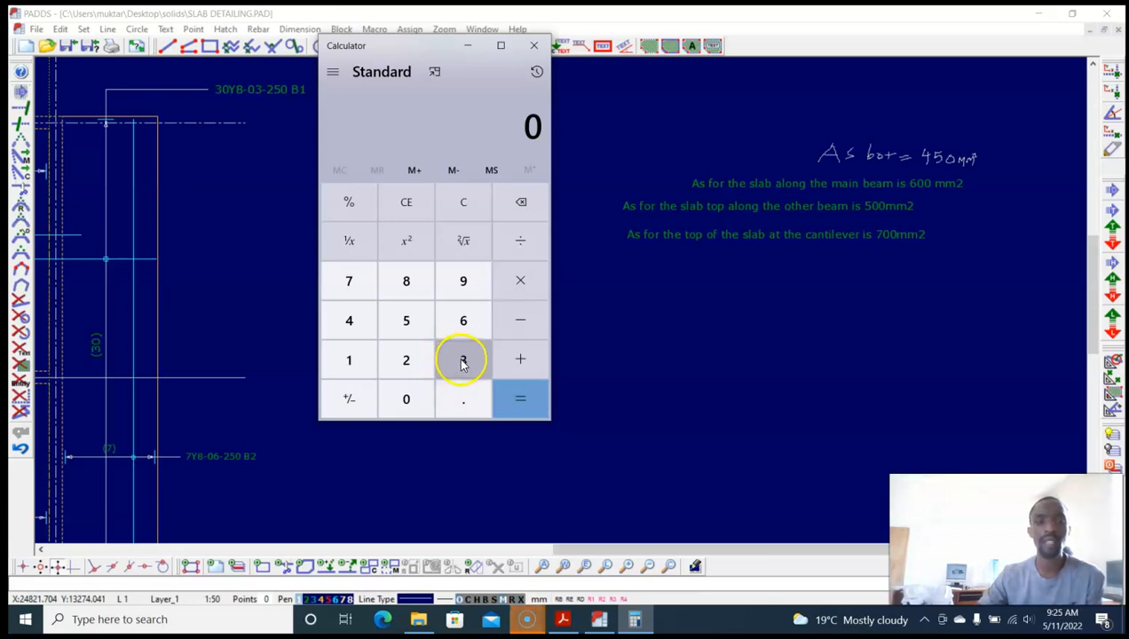
pyautogui.click(462, 359)
pyautogui.click(406, 321)
pyautogui.click(405, 398)
pyautogui.click(523, 244)
pyautogui.click(355, 284)
pyautogui.click(404, 282)
pyautogui.click(450, 400)
pyautogui.click(407, 322)
pyautogui.click(520, 403)
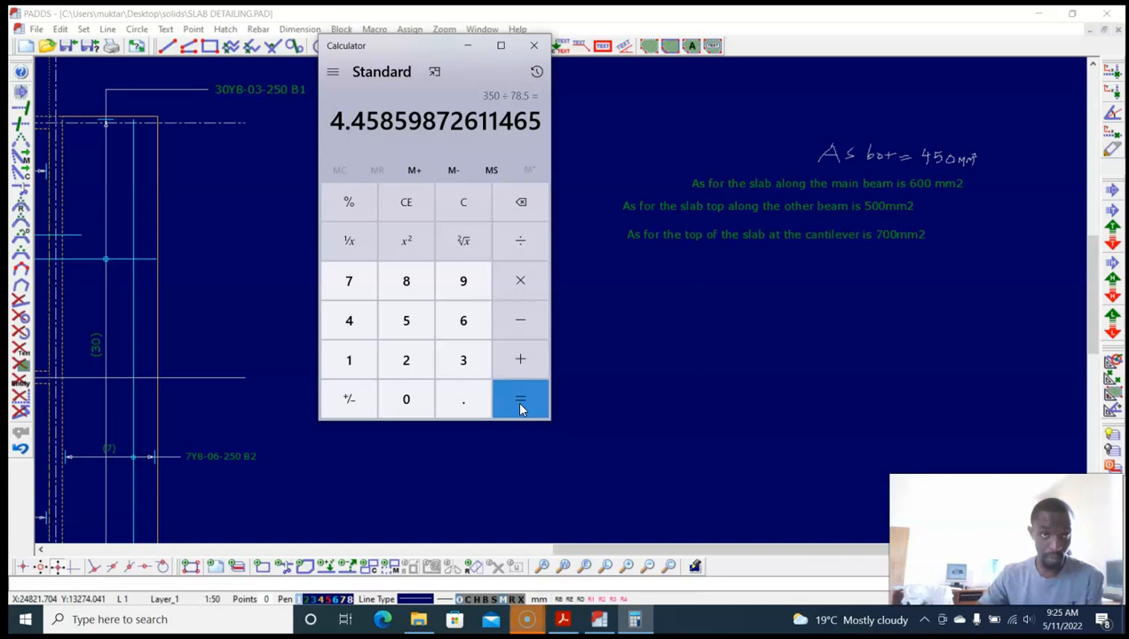
# Step: Calculate 1000 ÷ 4.45 for the bar spacing, close Calculator and return to the slab plan
pyautogui.click(463, 204)
pyautogui.click(347, 360)
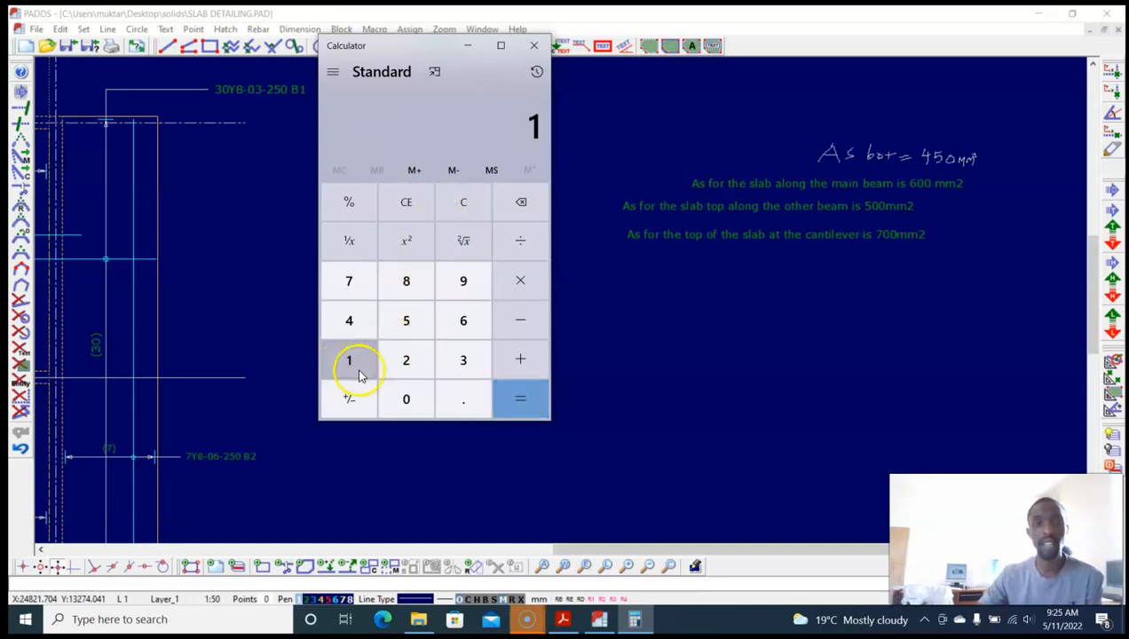
pyautogui.click(404, 399)
pyautogui.click(404, 399)
pyautogui.click(404, 399)
pyautogui.click(520, 241)
pyautogui.click(348, 324)
pyautogui.click(462, 399)
pyautogui.click(349, 321)
pyautogui.click(405, 320)
pyautogui.click(513, 413)
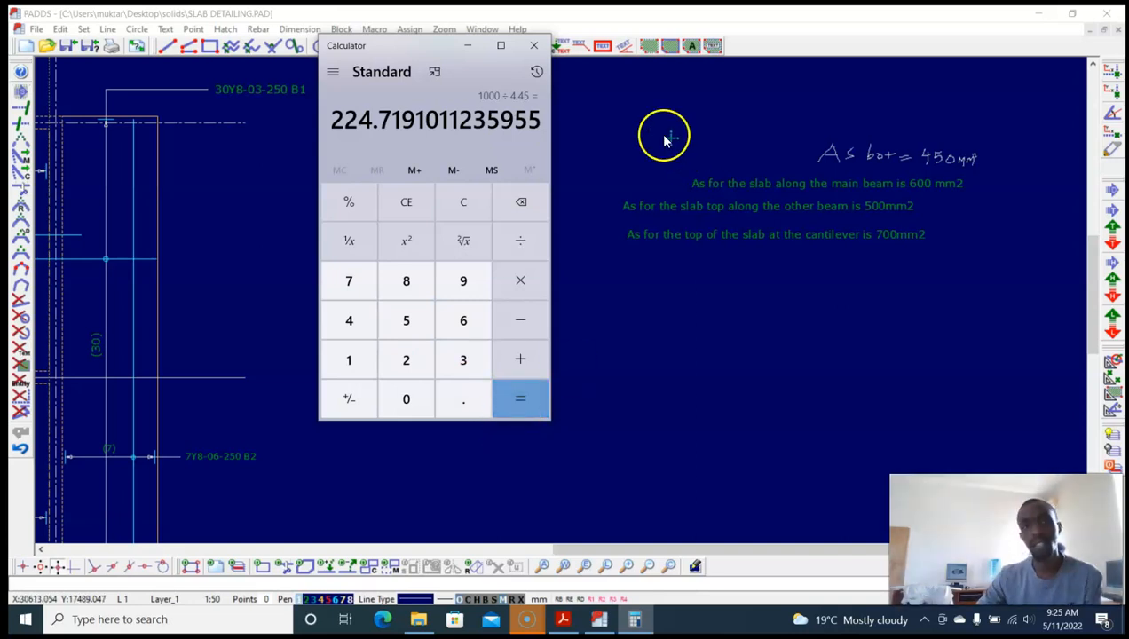
pyautogui.click(533, 53)
pyautogui.moveTo(275, 218); pyautogui.dragTo(531, 190, button='middle')
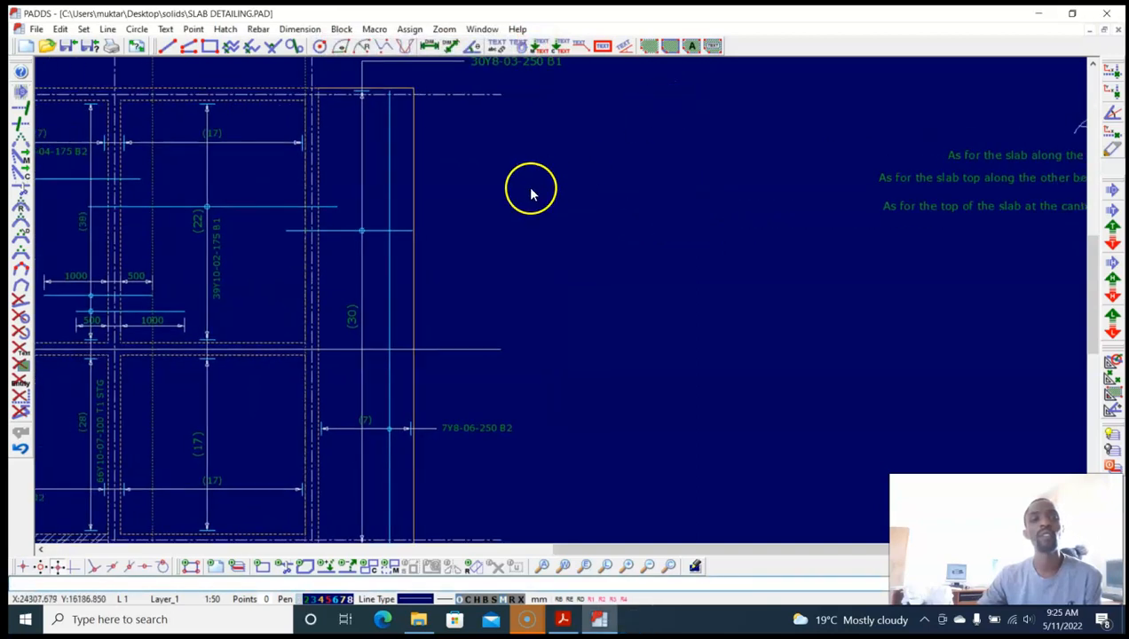
pyautogui.scroll(-2, 529, 192)
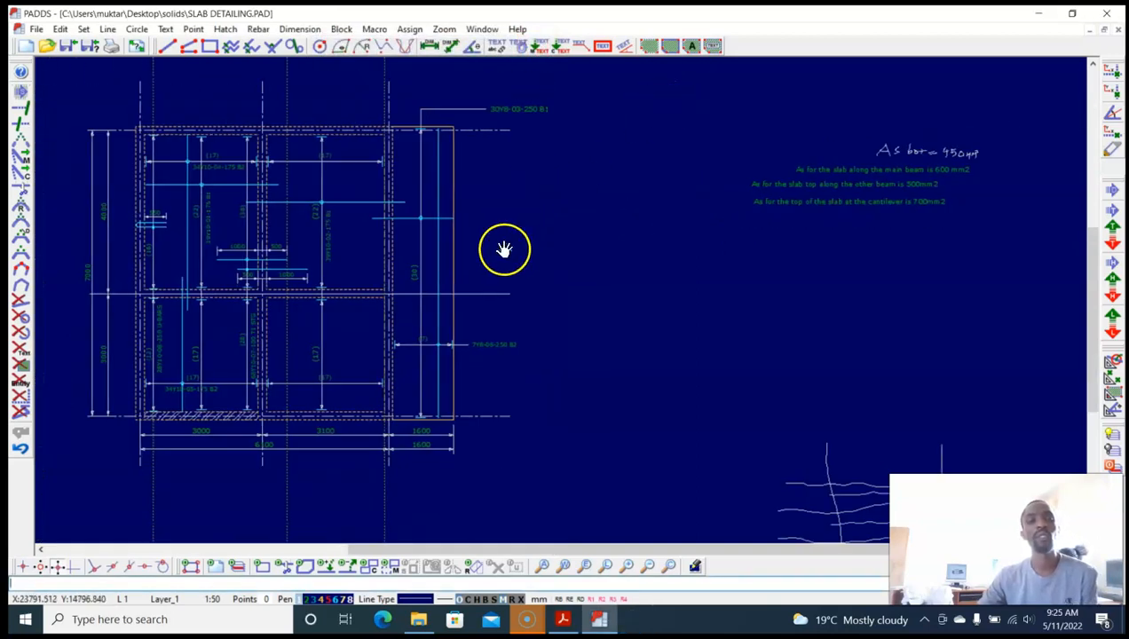
# Step: Reopen Calculator, repeat the 350 ÷ 78.5 calculation and close it
pyautogui.click(27, 628)
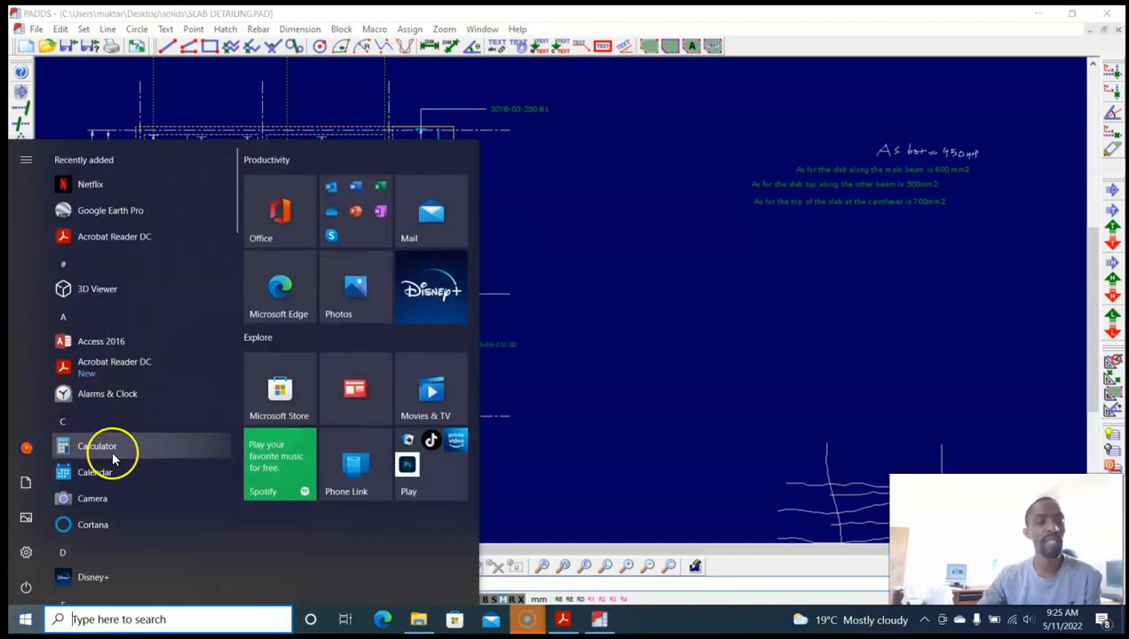
pyautogui.click(122, 454)
pyautogui.click(462, 359)
pyautogui.click(415, 326)
pyautogui.click(405, 397)
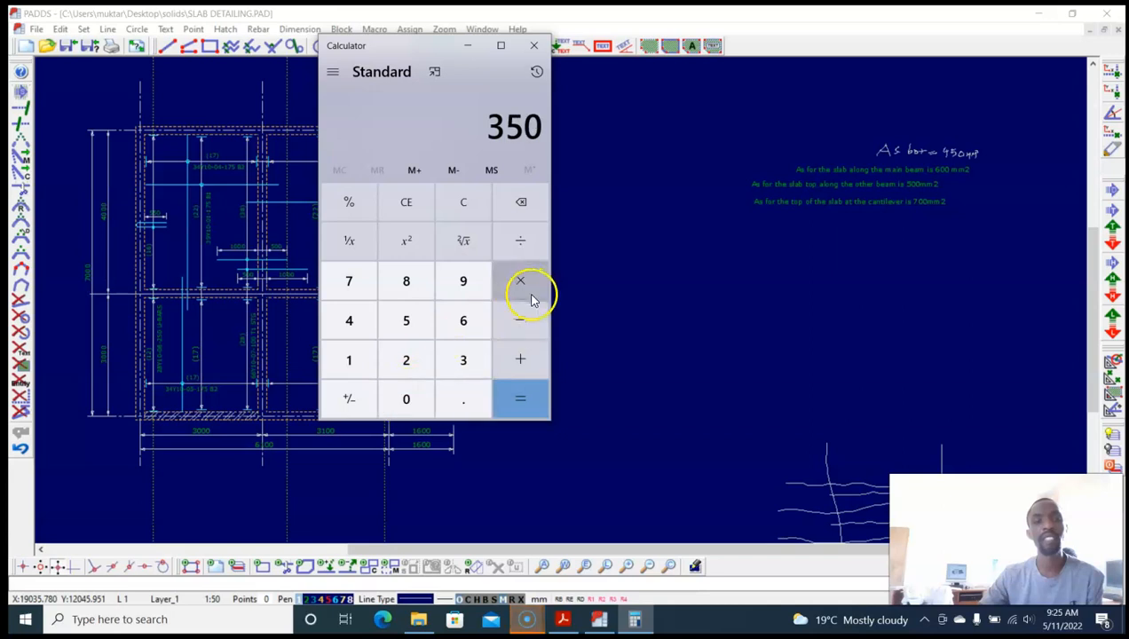
pyautogui.click(522, 250)
pyautogui.click(351, 285)
pyautogui.click(403, 286)
pyautogui.click(462, 398)
pyautogui.click(406, 321)
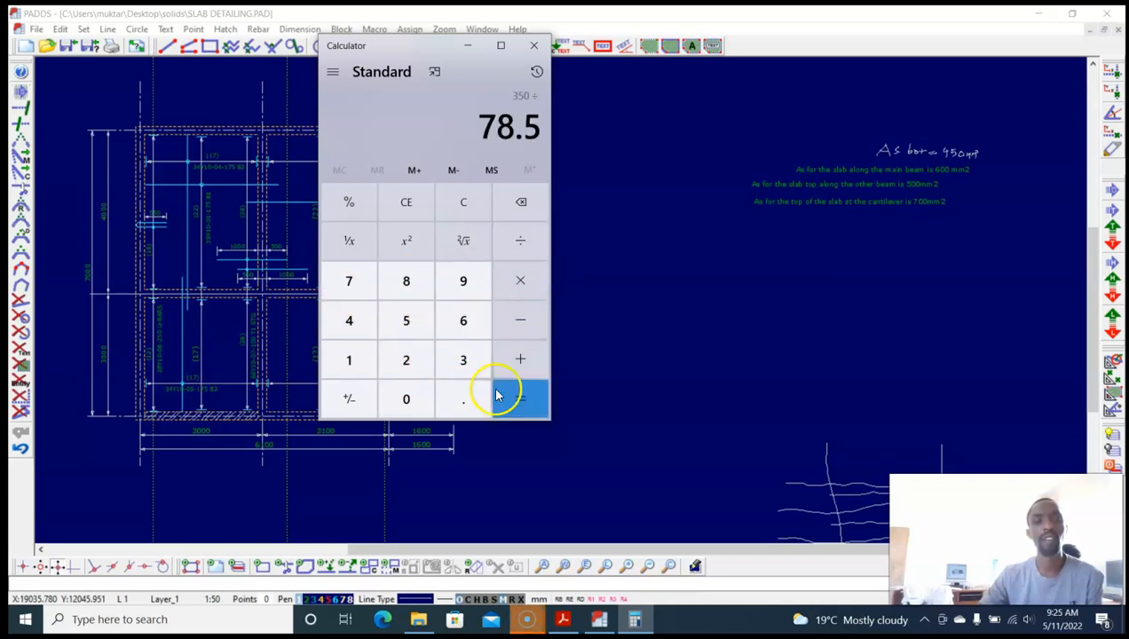
pyautogui.click(513, 400)
pyautogui.click(533, 45)
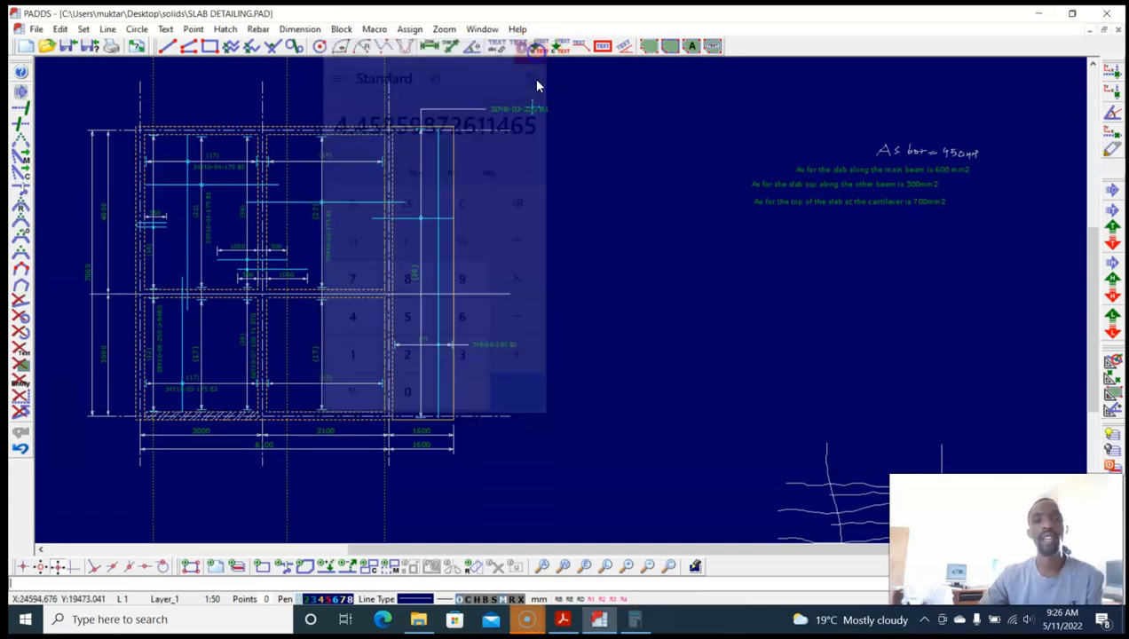
# Step: Place a horizontal construction line across the lower bays, just below the beam that separates the 4000 and 3000 spans
pyautogui.moveTo(449, 246); pyautogui.dragTo(456, 250, button='middle')
pyautogui.scroll(1, 434, 266)
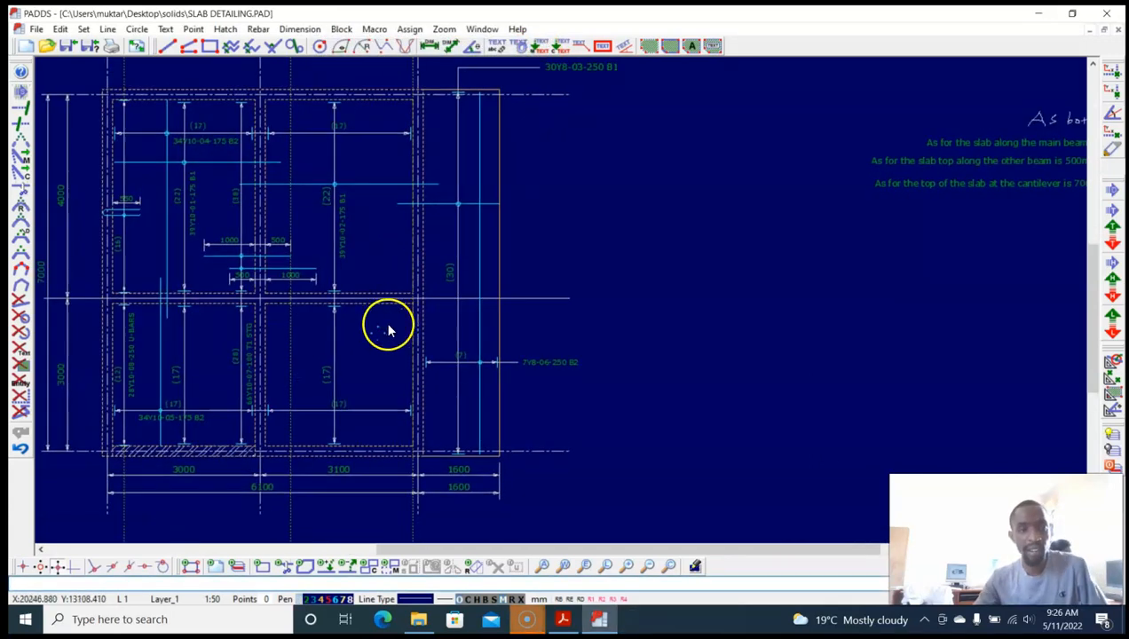
pyautogui.scroll(2, 355, 337)
pyautogui.hotkey('alt', 'l')
pyautogui.press('h')
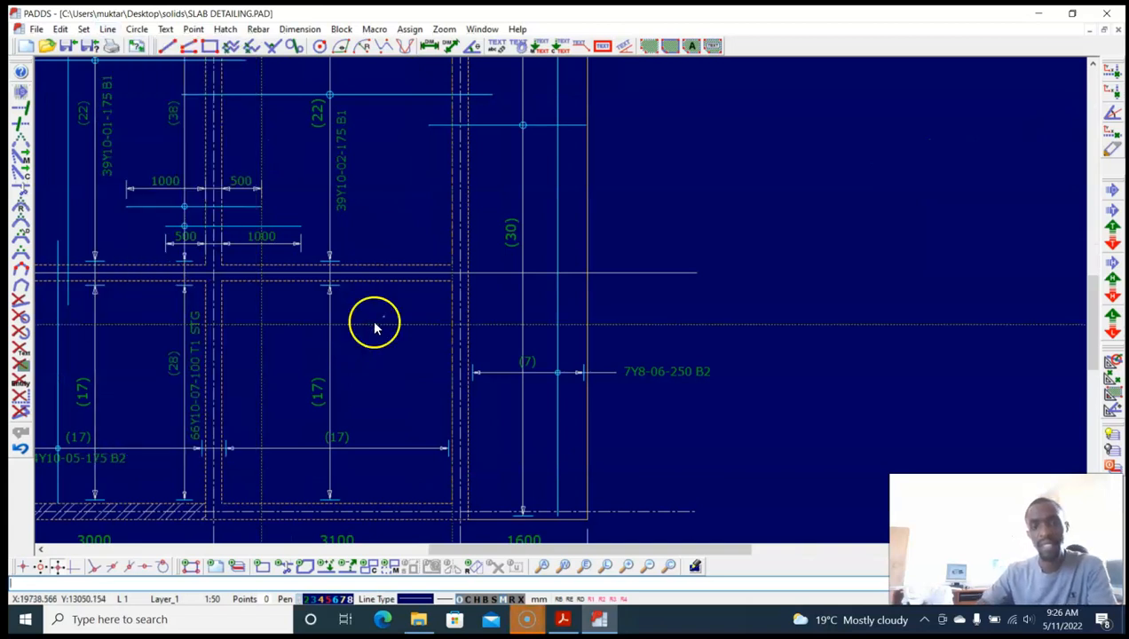
pyautogui.scroll(-1, 377, 325)
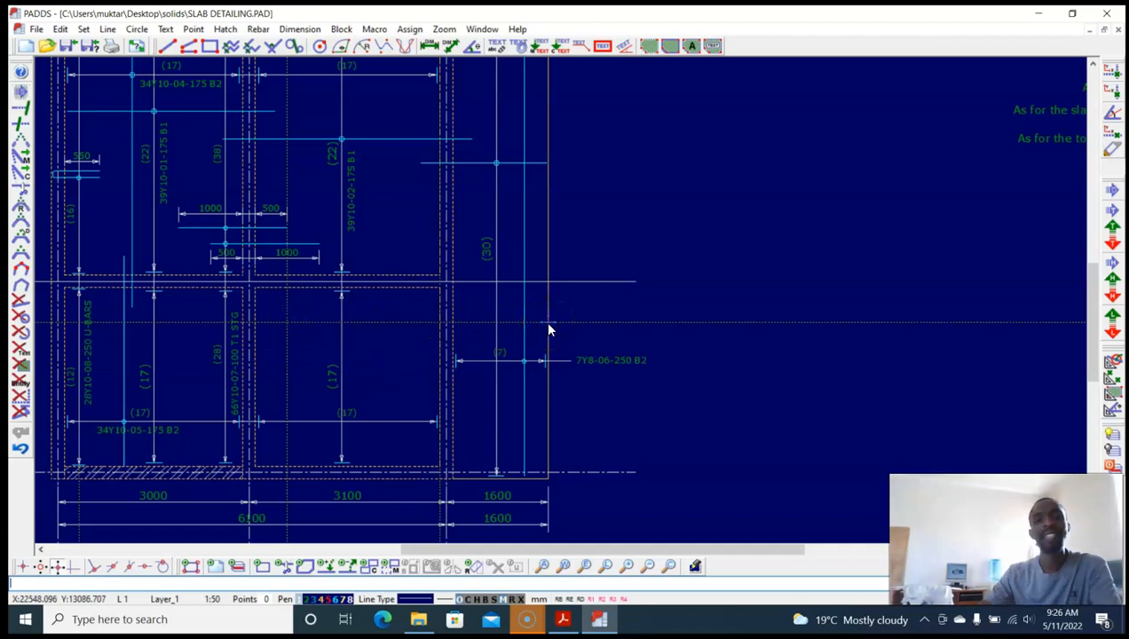
# Step: Examine the cantilever curtailment figure in detailing.pdf, and the freehand bar arrangement sketches and cantilever bay in PADDS
pyautogui.click(563, 619)
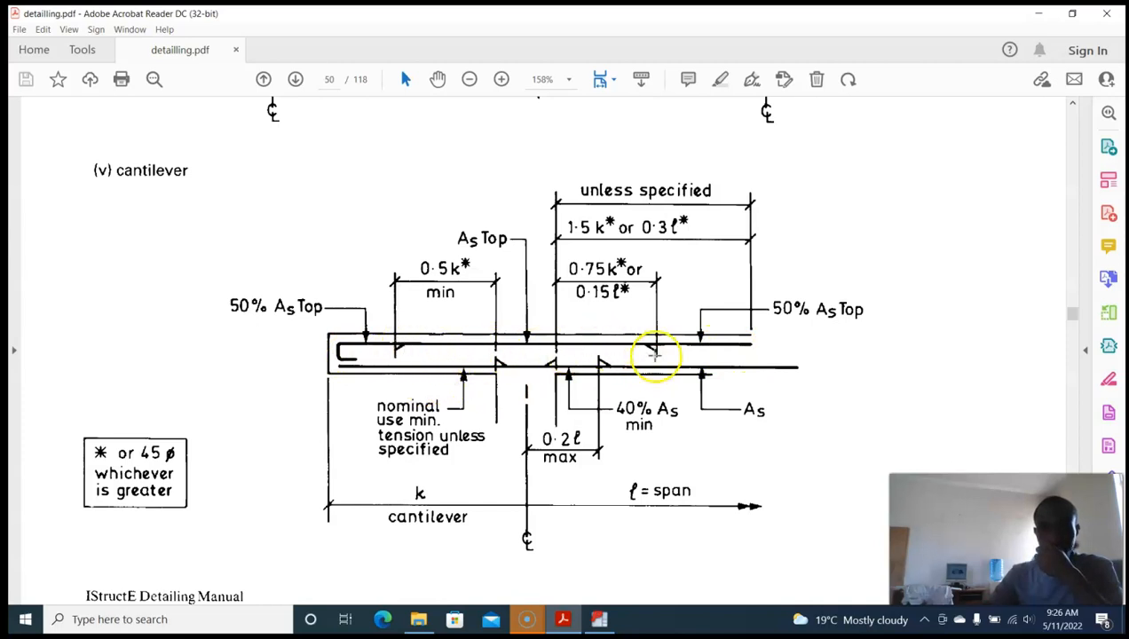
pyautogui.scroll(-3, 654, 355)
pyautogui.click(599, 621)
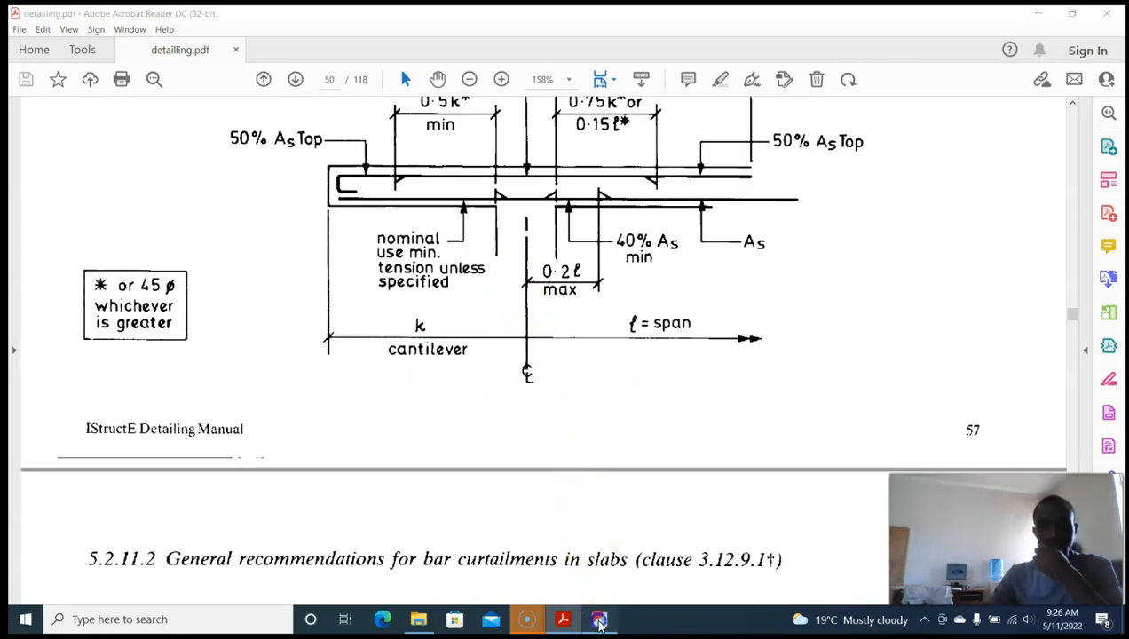
pyautogui.moveTo(657, 339); pyautogui.dragTo(523, 240, button='middle')
pyautogui.scroll(4, 602, 341)
pyautogui.moveTo(602, 341); pyautogui.dragTo(583, 287, button='middle')
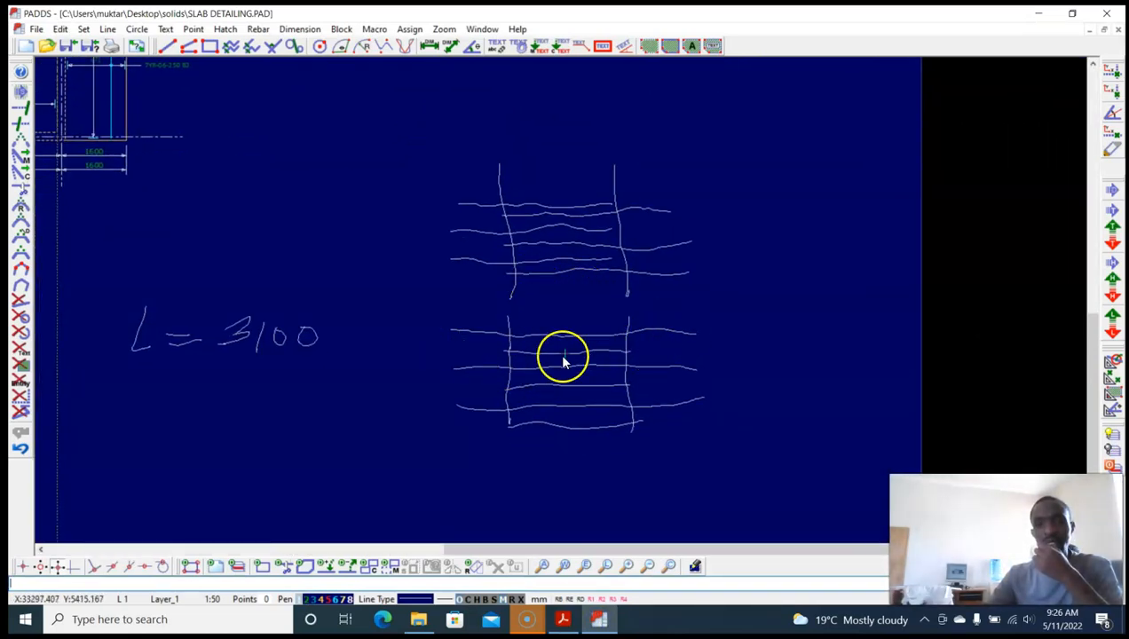
pyautogui.scroll(2, 564, 359)
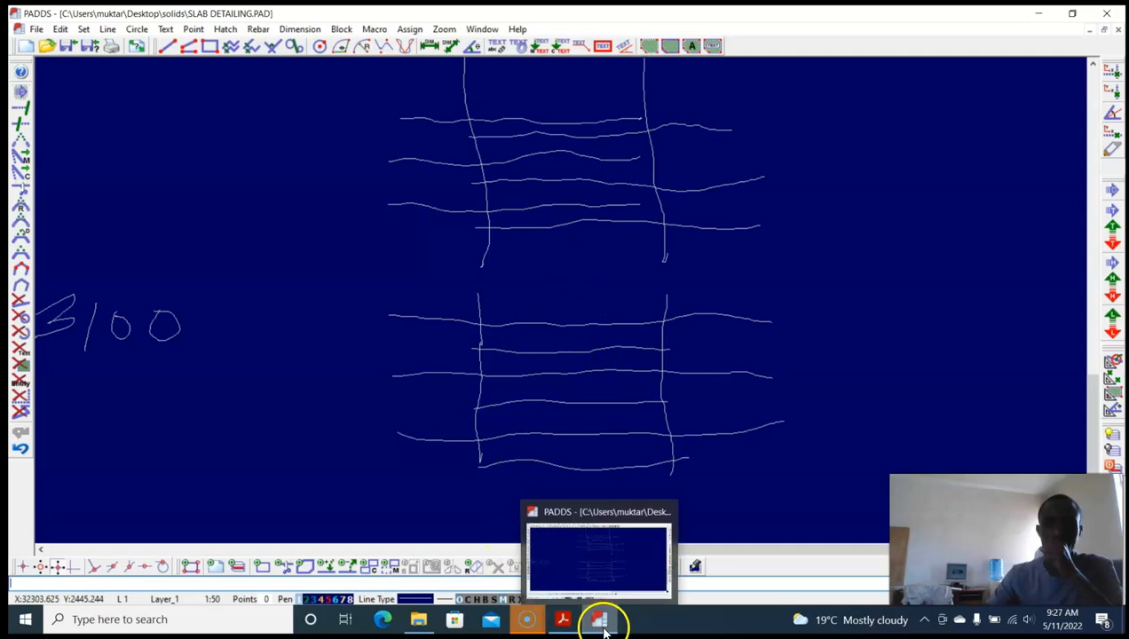
pyautogui.scroll(-5, 612, 306)
pyautogui.scroll(2, 479, 195)
pyautogui.scroll(3, 426, 177)
pyautogui.scroll(-2, 471, 196)
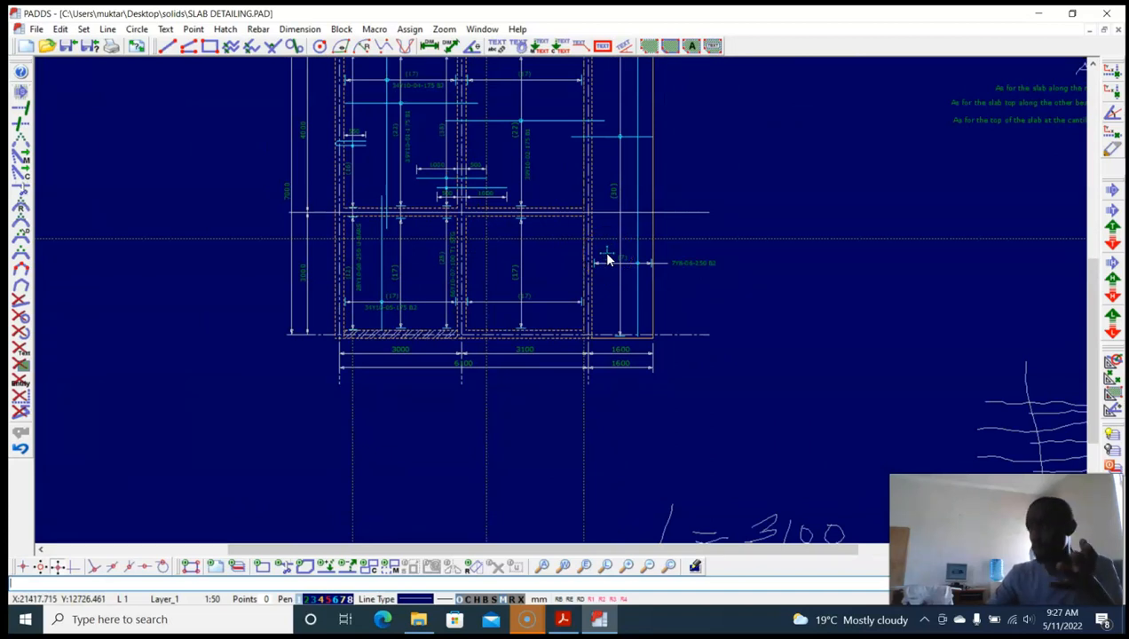
pyautogui.moveTo(600, 266); pyautogui.dragTo(557, 265, button='middle')
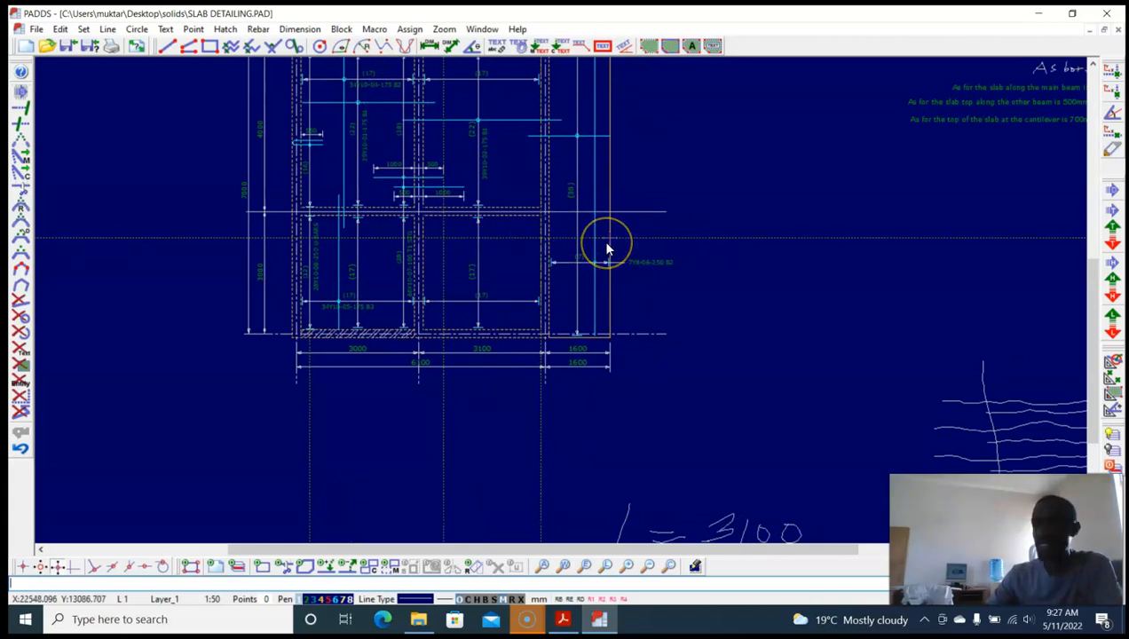
pyautogui.moveTo(605, 247); pyautogui.dragTo(584, 255, button='middle')
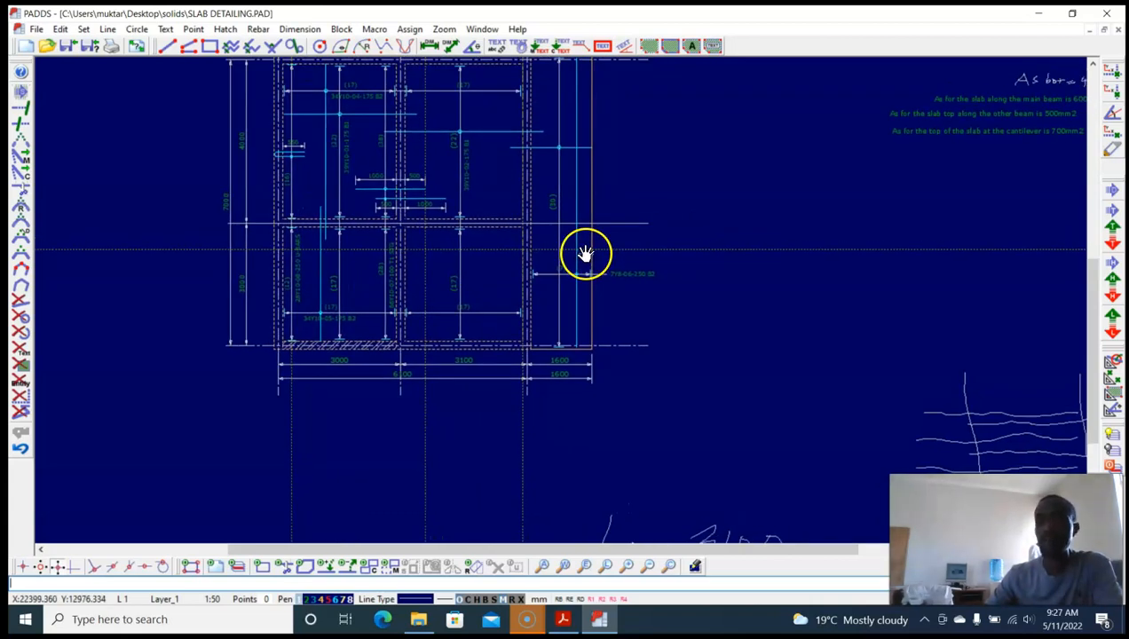
pyautogui.click(570, 263)
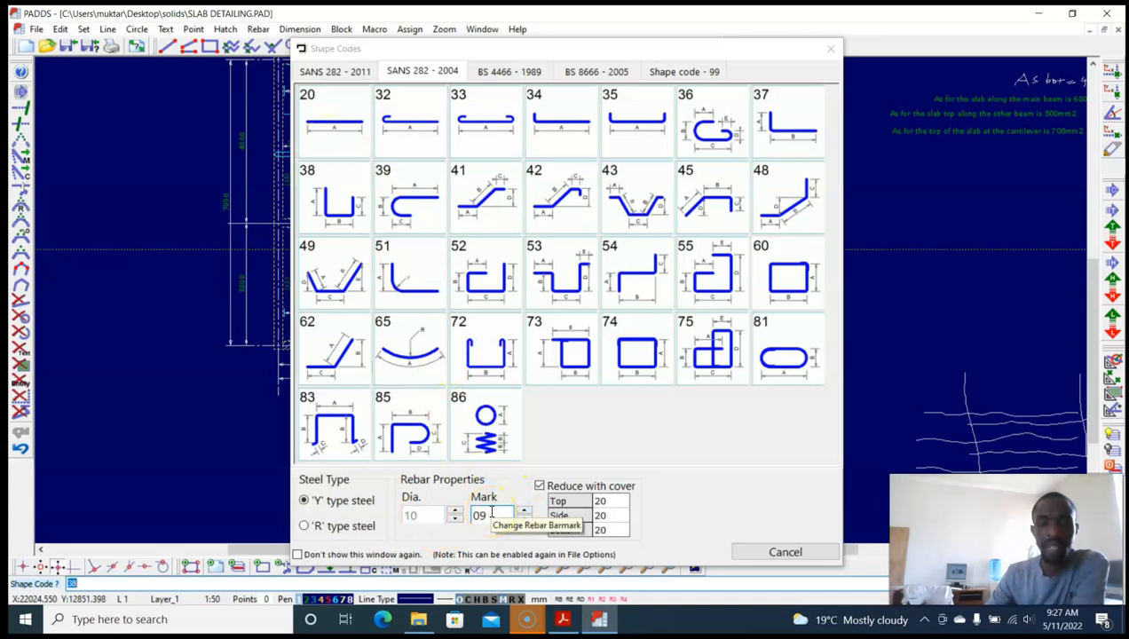
pyautogui.click(541, 486)
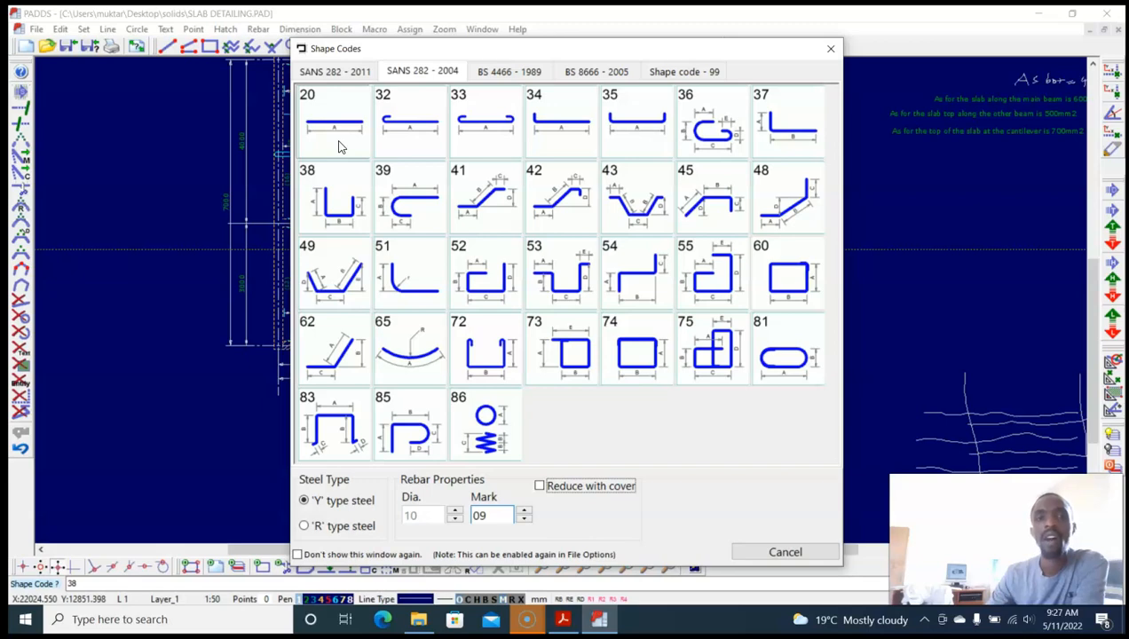
pyautogui.click(830, 49)
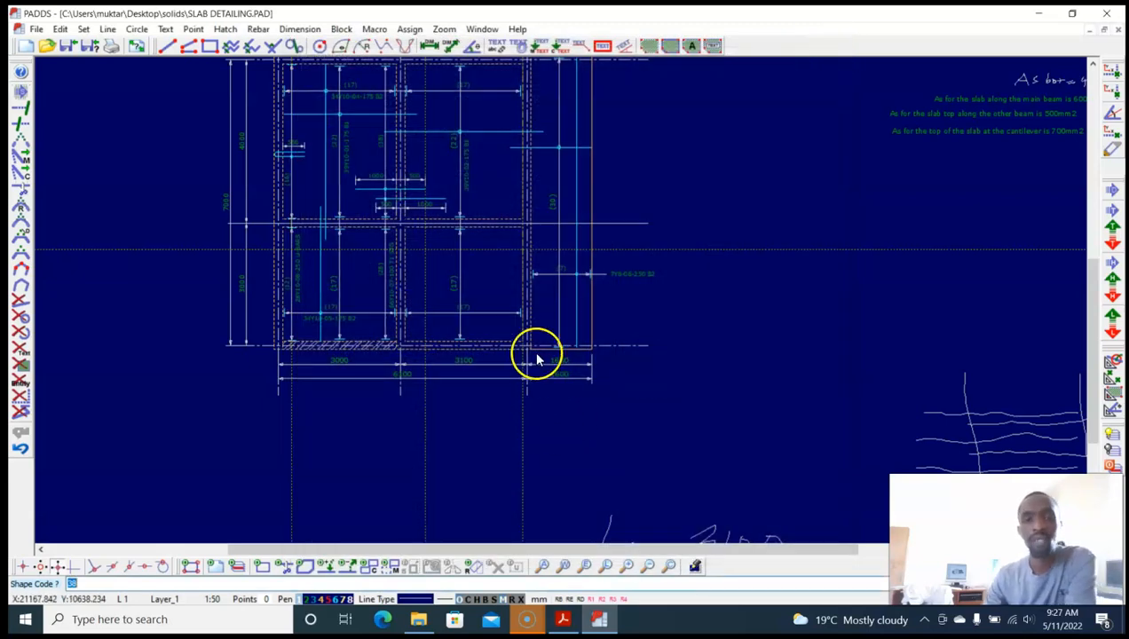
# Step: Offset a parallel construction line slightly to the left of the vertical construction line in the lower 3100 bay
pyautogui.scroll(3, 418, 285)
pyautogui.click(432, 264)
pyautogui.write('2')
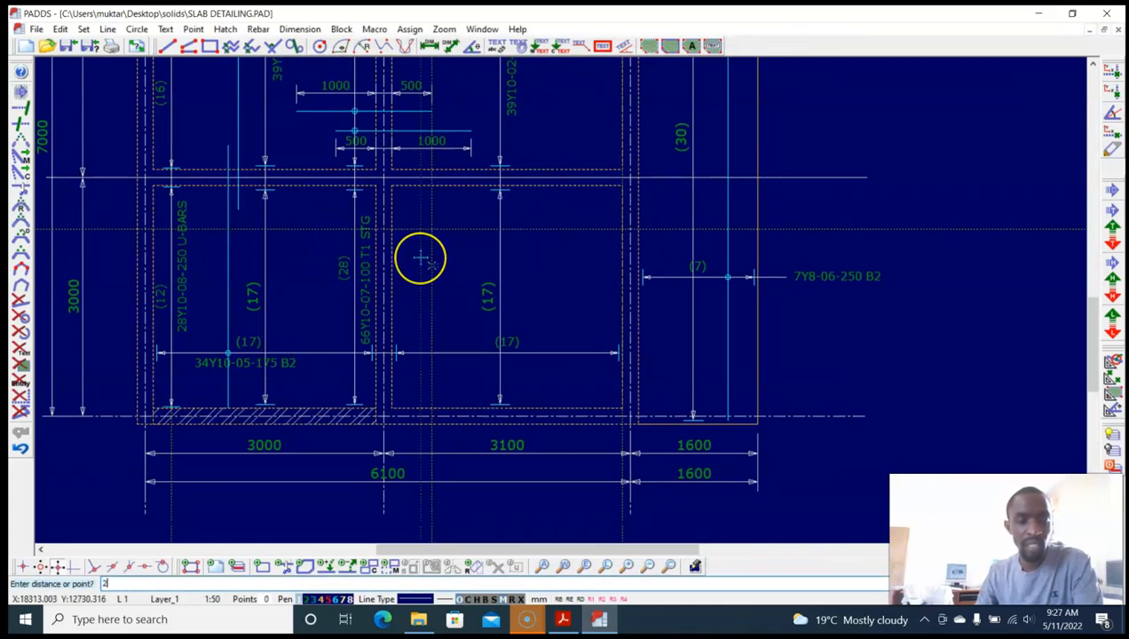
pyautogui.press('Return')
pyautogui.scroll(3, 424, 257)
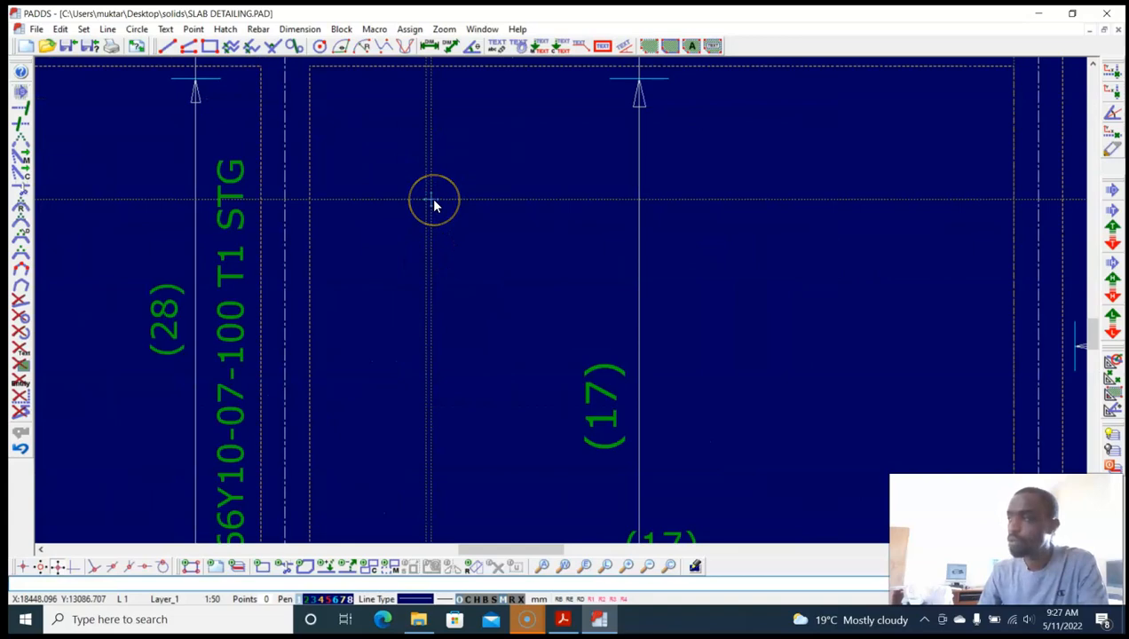
pyautogui.scroll(-3, 430, 198)
pyautogui.scroll(2, 431, 201)
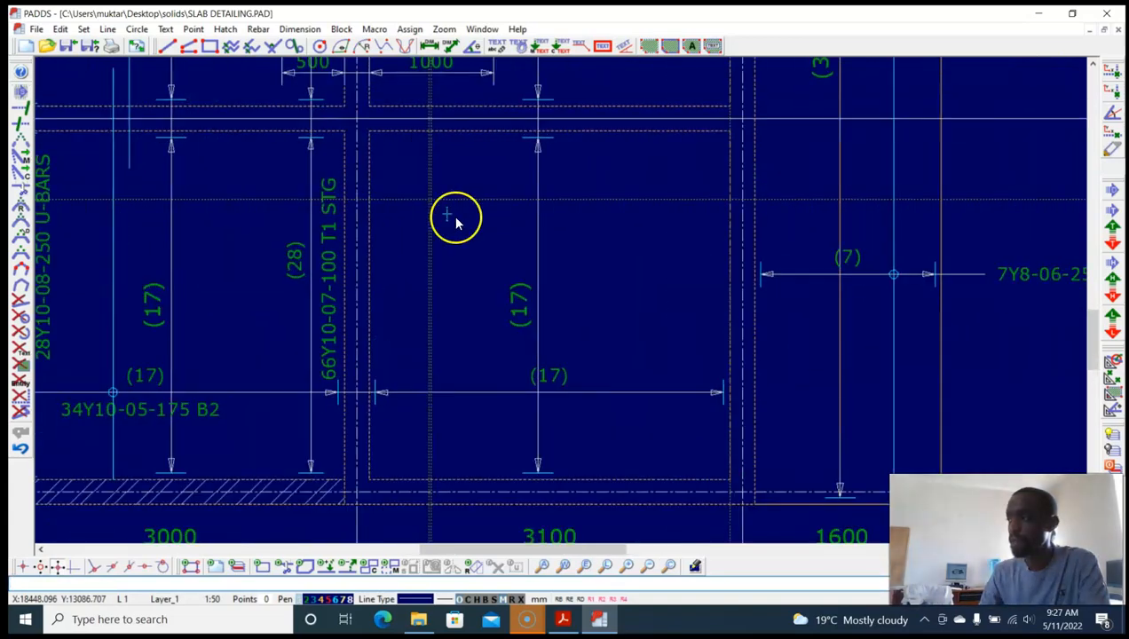
pyautogui.hotkey('alt', 'r')
pyautogui.press('Return')
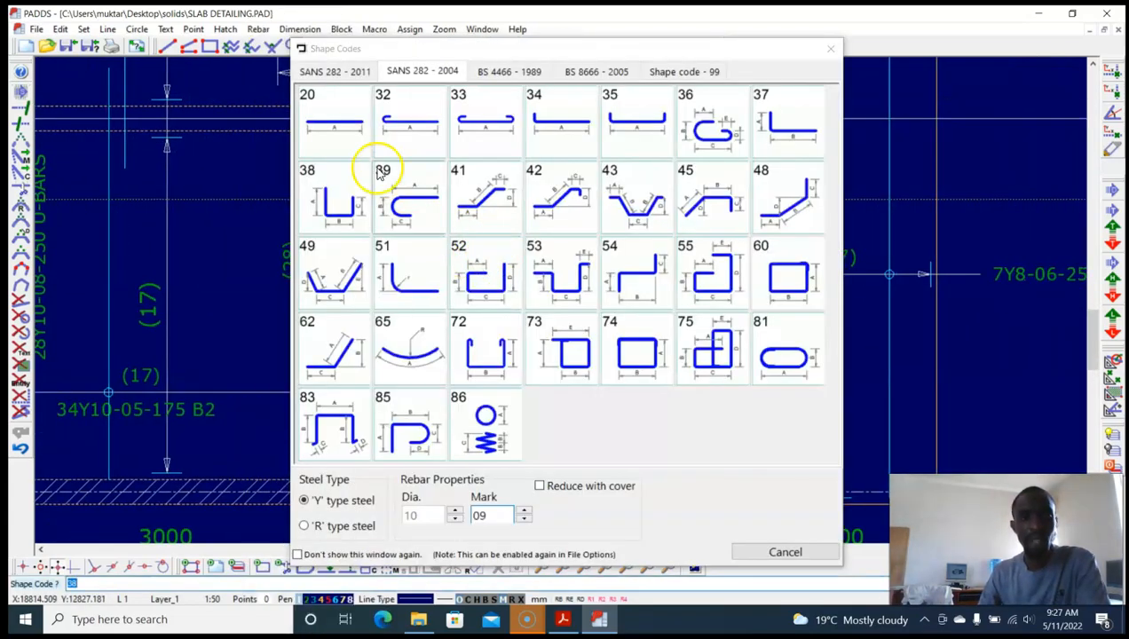
pyautogui.click(330, 124)
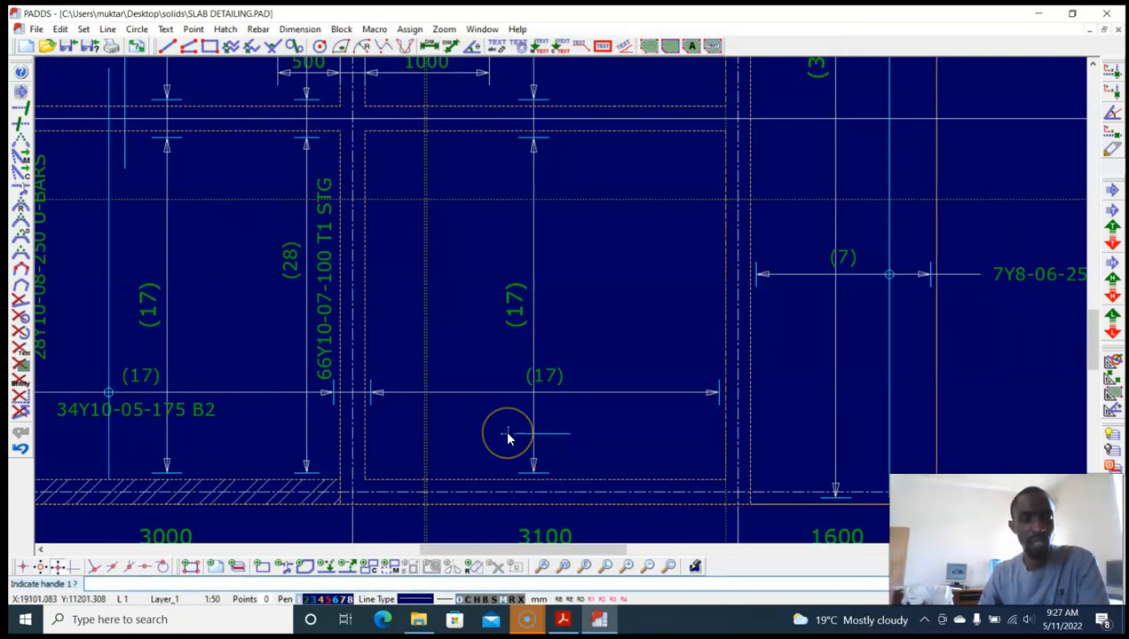
# Step: Start a straight shape code 20 Y10 bar with mark 09 from SANS 282 - 2004, with reduction by cover enabled
pyautogui.hotkey('alt', 'r')
pyautogui.press('Return')
pyautogui.click(572, 516)
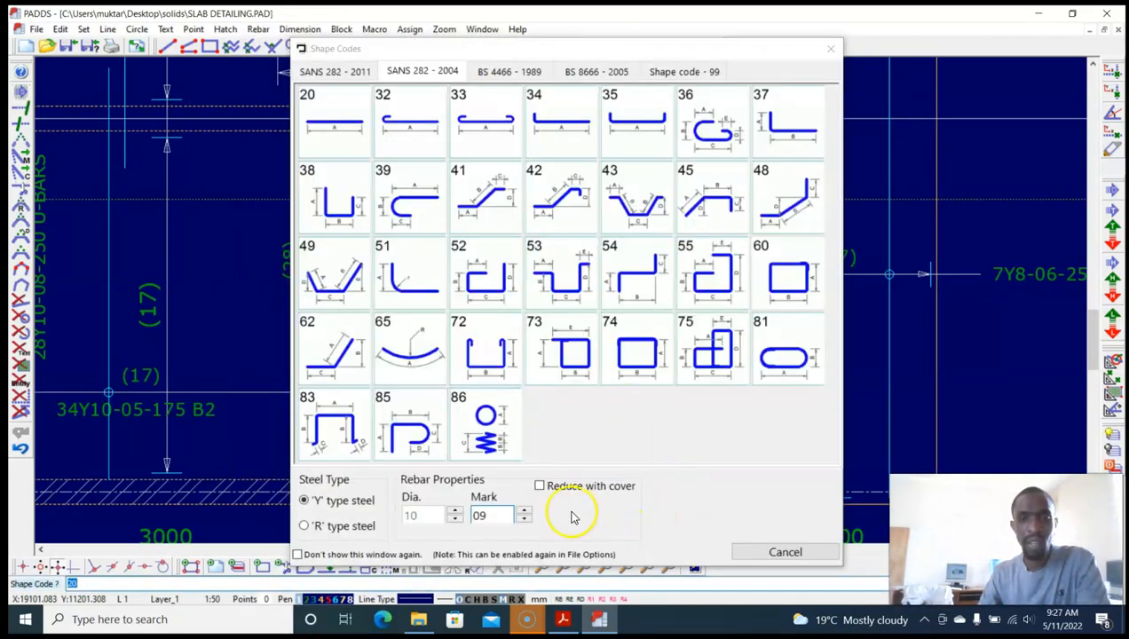
pyautogui.click(539, 485)
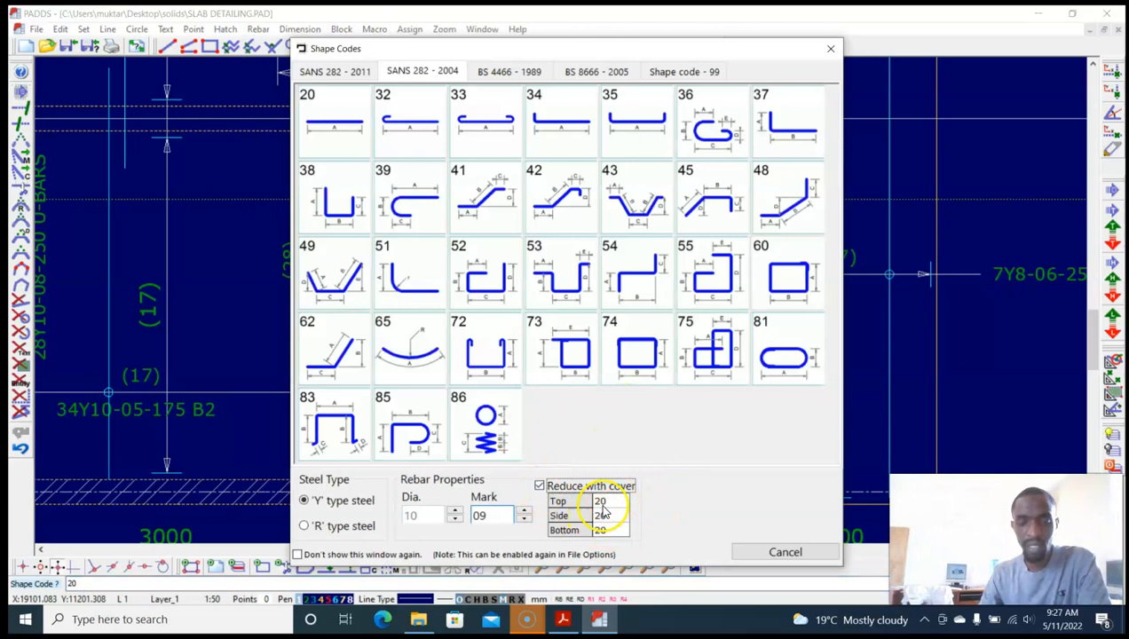
pyautogui.click(337, 141)
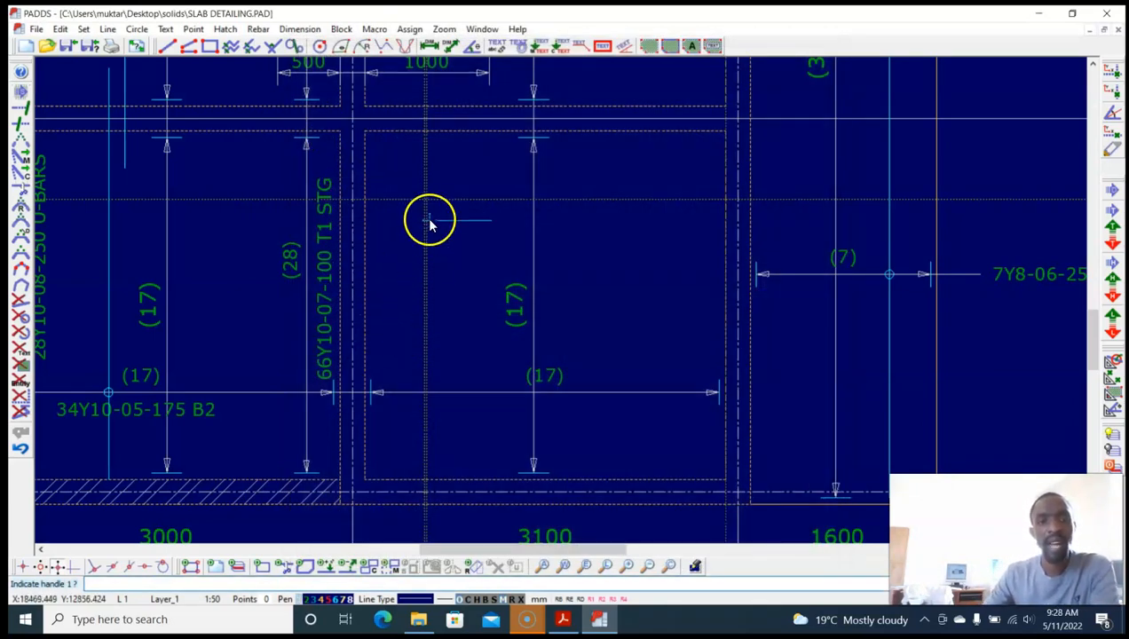
# Step: Place the bar horizontally from the offset construction line's intersection in the lower 3100 bay to the cantilever's outer edge
pyautogui.scroll(3, 417, 222)
pyautogui.scroll(3, 415, 222)
pyautogui.click(363, 192)
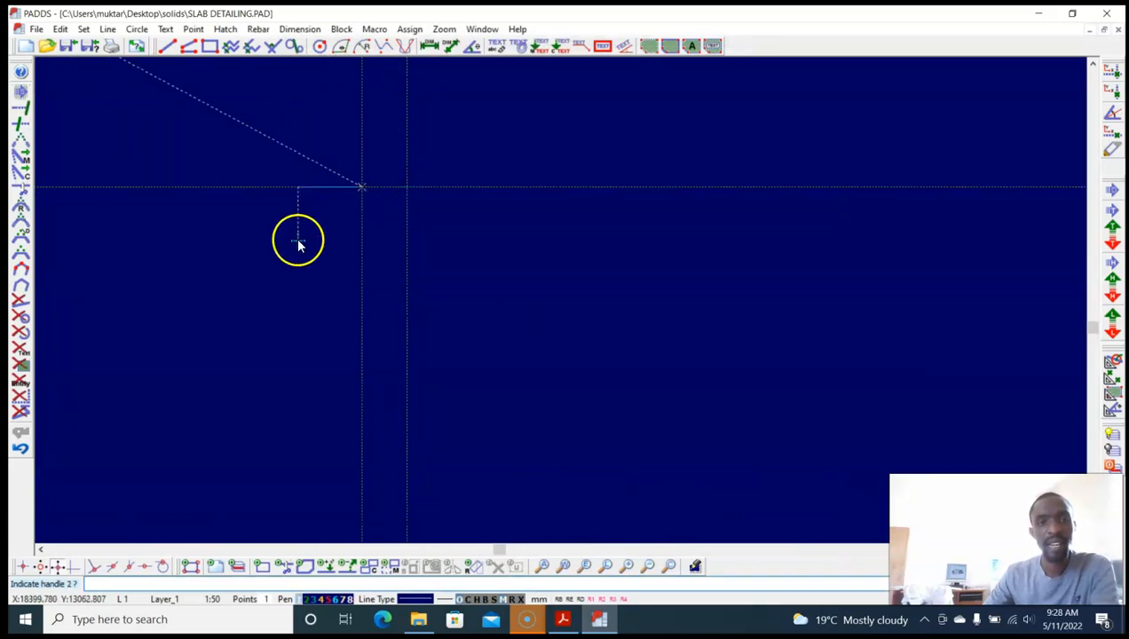
pyautogui.scroll(-3, 284, 257)
pyautogui.scroll(-3, 269, 263)
pyautogui.scroll(3, 676, 271)
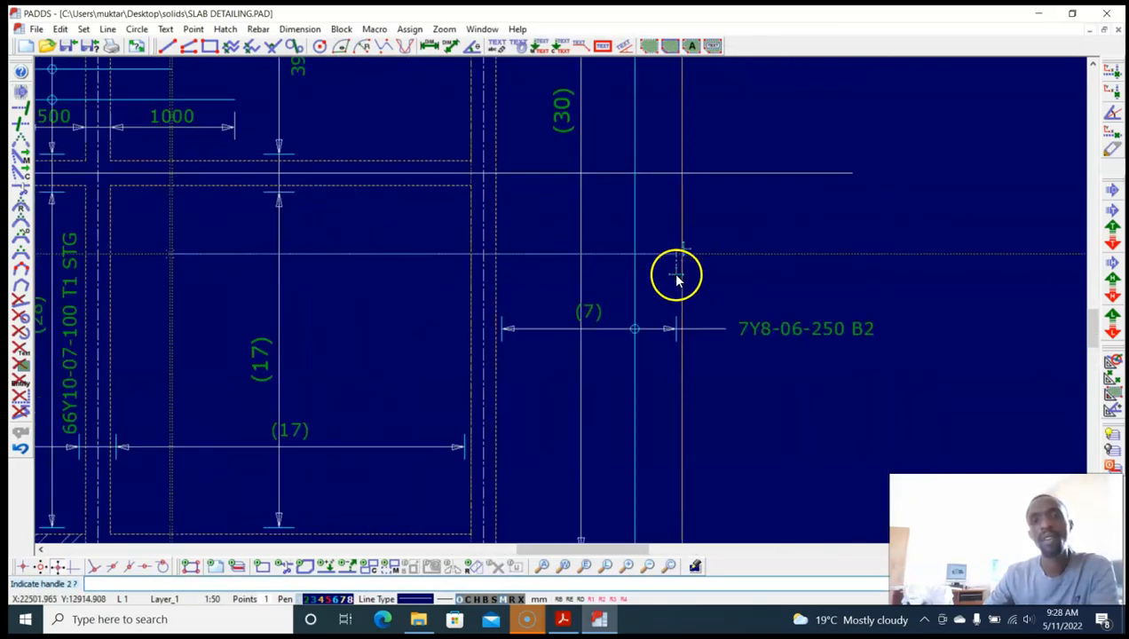
pyautogui.click(692, 249)
pyautogui.scroll(3, 688, 248)
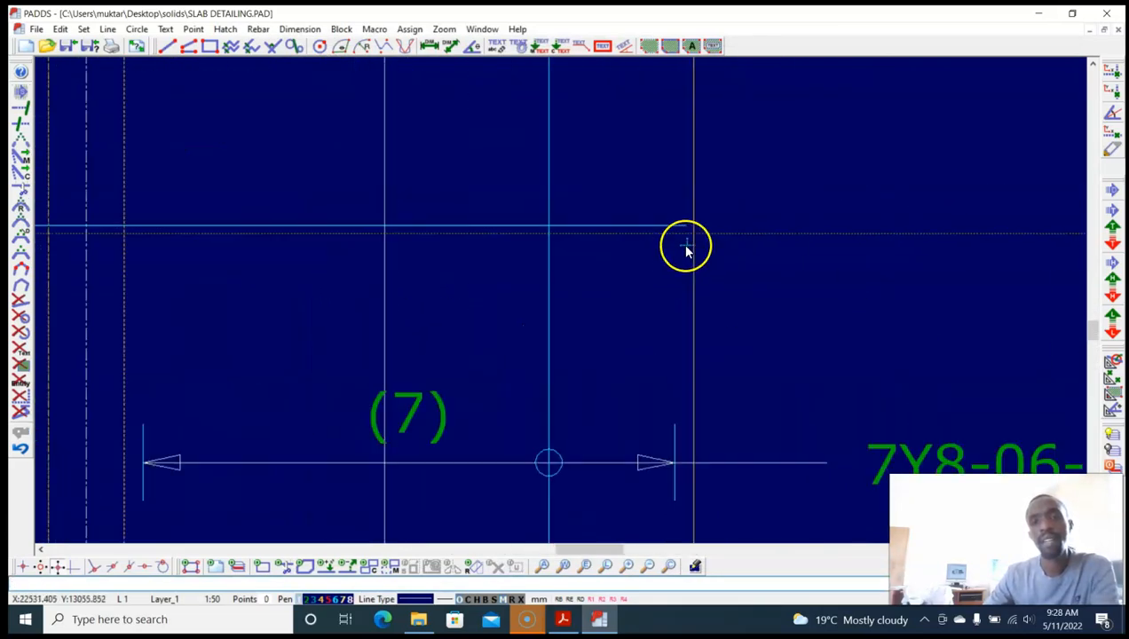
# Step: Check both ends of the new cantilever bar and delete all construction lines
pyautogui.scroll(-4, 688, 249)
pyautogui.scroll(5, 393, 240)
pyautogui.moveTo(337, 206); pyautogui.dragTo(353, 234, button='middle')
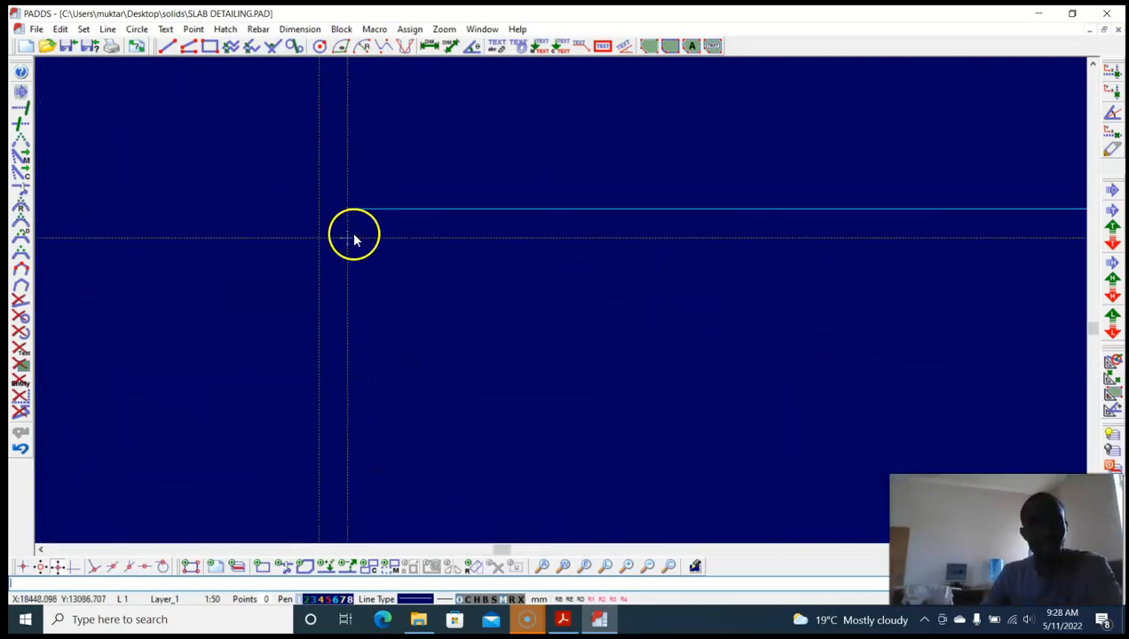
pyautogui.scroll(-5, 363, 271)
pyautogui.scroll(3, 410, 277)
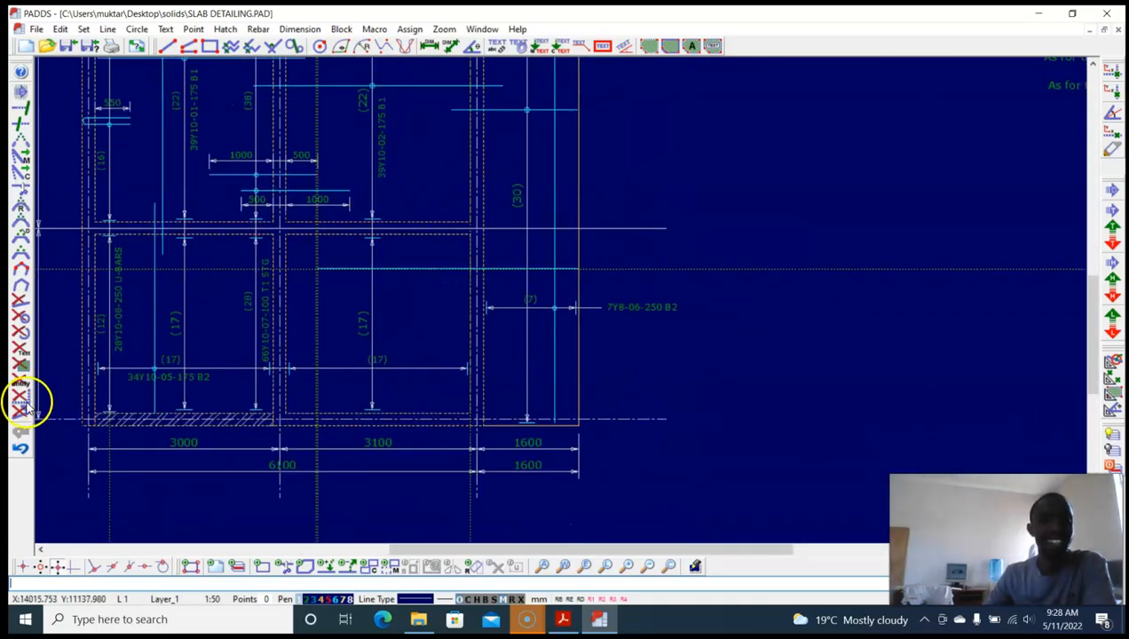
pyautogui.click(19, 404)
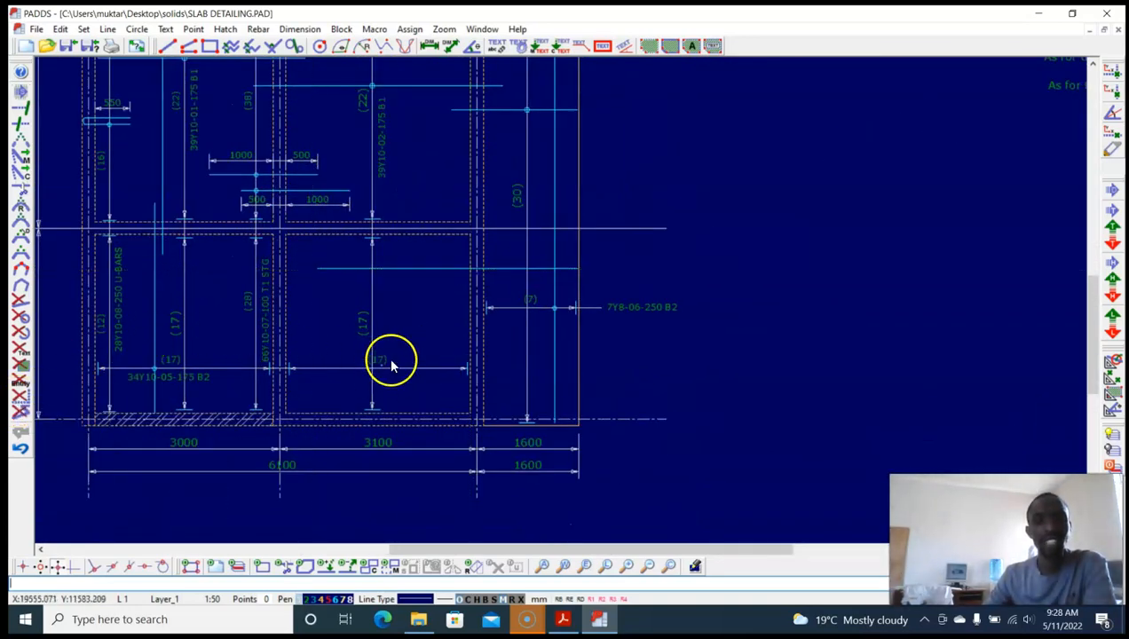
# Step: Place a vertical construction line across the new cantilever bar inside the lower 3100 bay
pyautogui.moveTo(402, 306); pyautogui.dragTo(419, 313, button='middle')
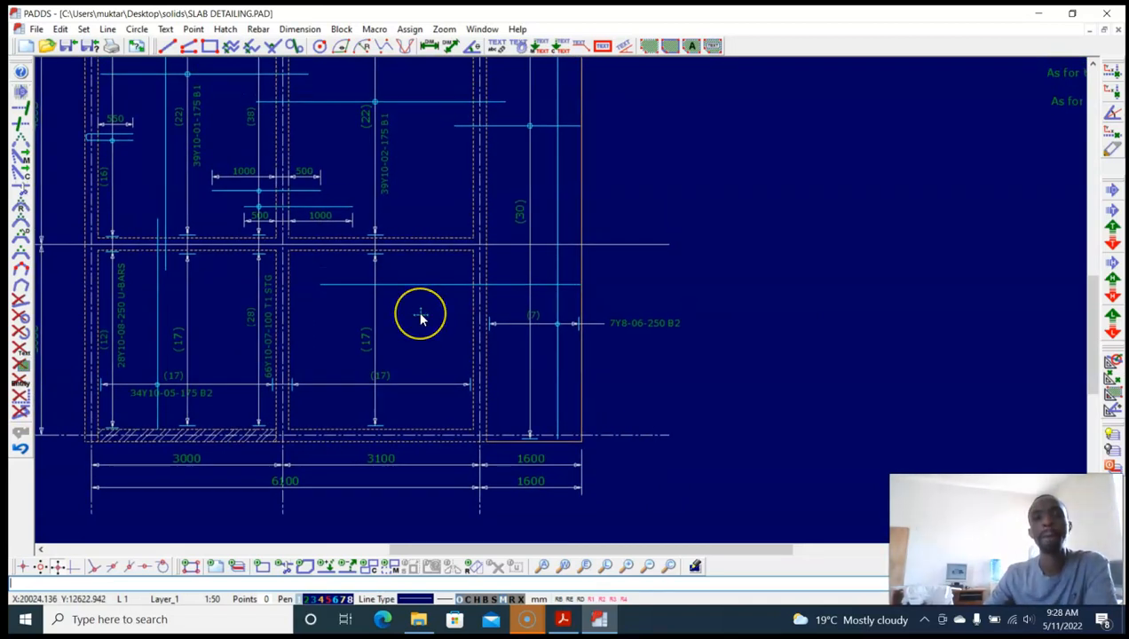
pyautogui.scroll(2, 417, 315)
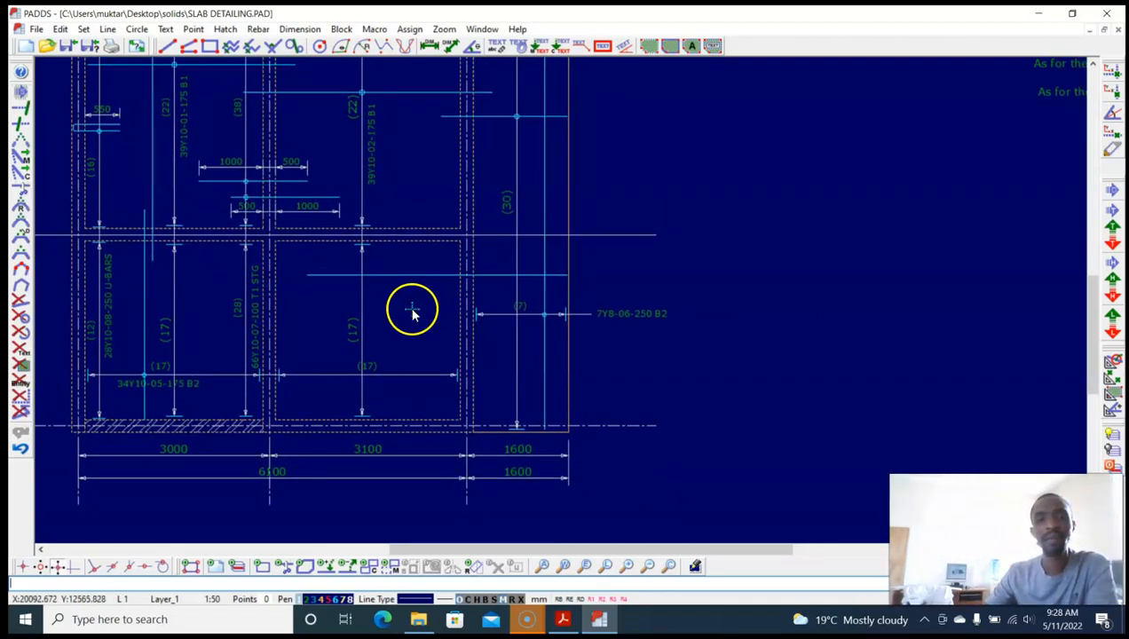
pyautogui.scroll(1, 411, 293)
pyautogui.moveTo(411, 293); pyautogui.dragTo(397, 306, button='middle')
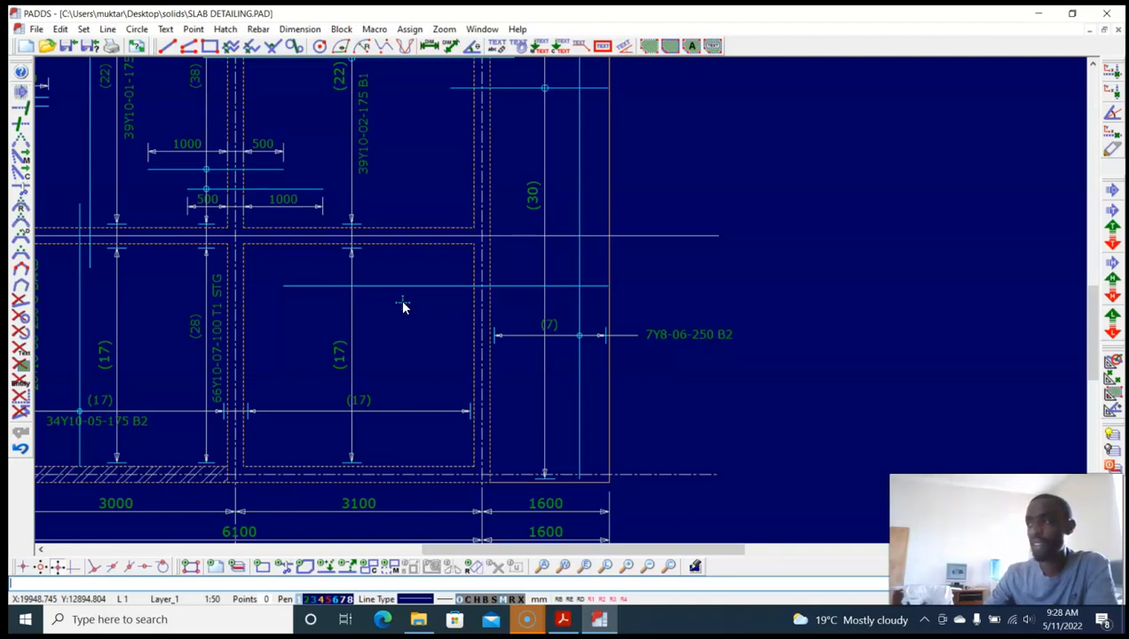
pyautogui.click(405, 303)
pyautogui.hotkey('alt', 'l')
pyautogui.press('v')
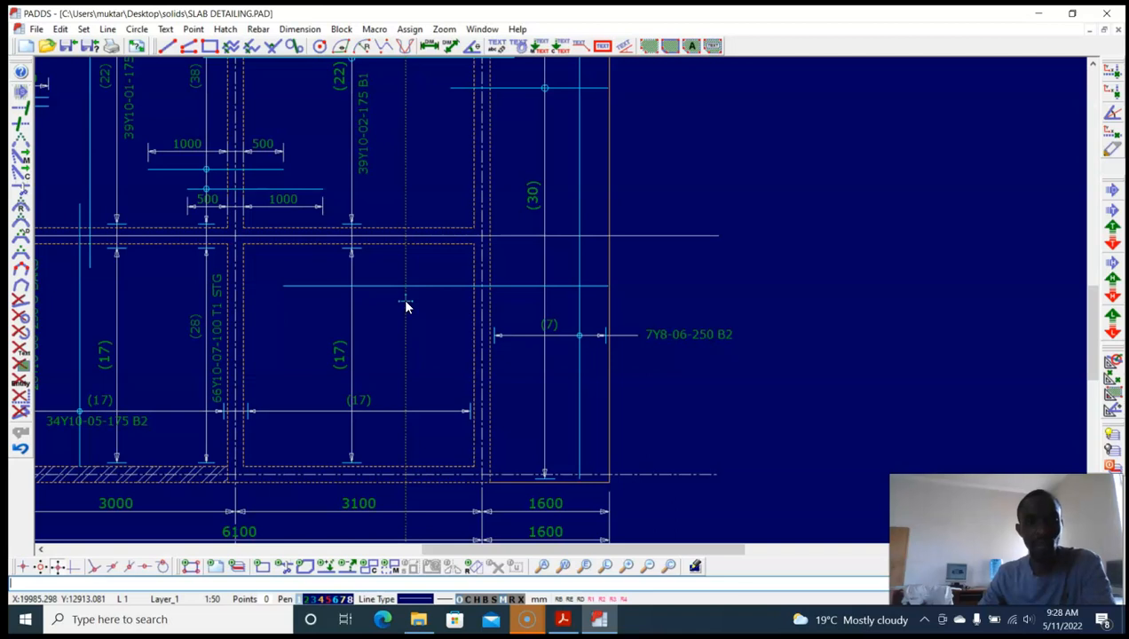
# Step: Define the mark 09 bar's distribution zones along the vertical construction line, covering the upper and lower 3100 bays between beam faces
pyautogui.scroll(-4, 405, 303)
pyautogui.scroll(1, 417, 332)
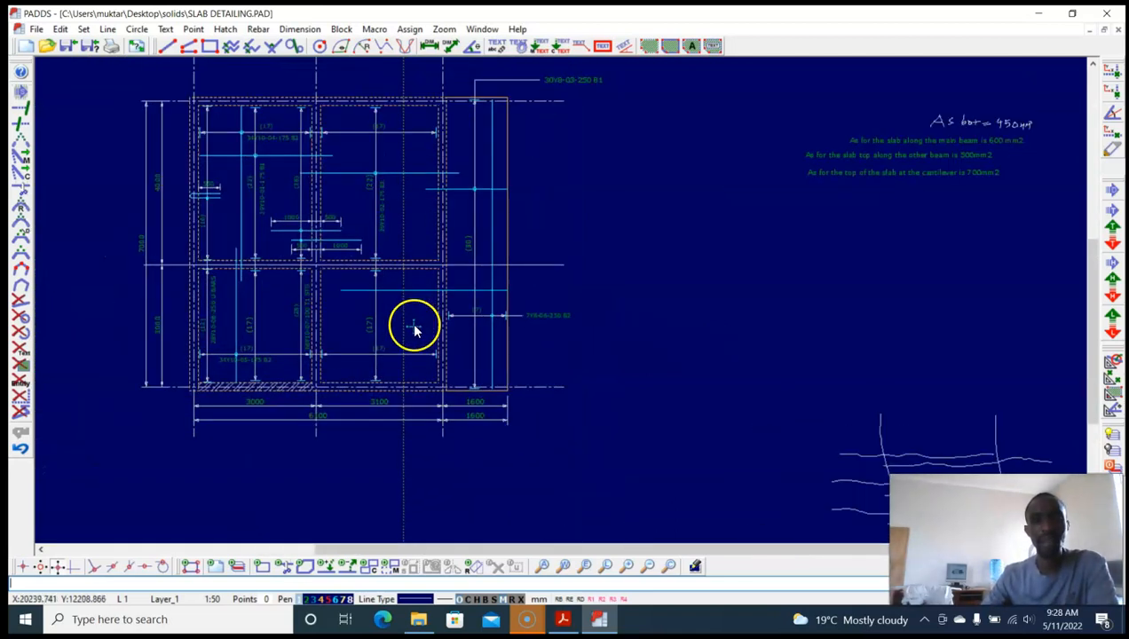
pyautogui.scroll(1, 413, 330)
pyautogui.hotkey('alt', 'r')
pyautogui.press('z')
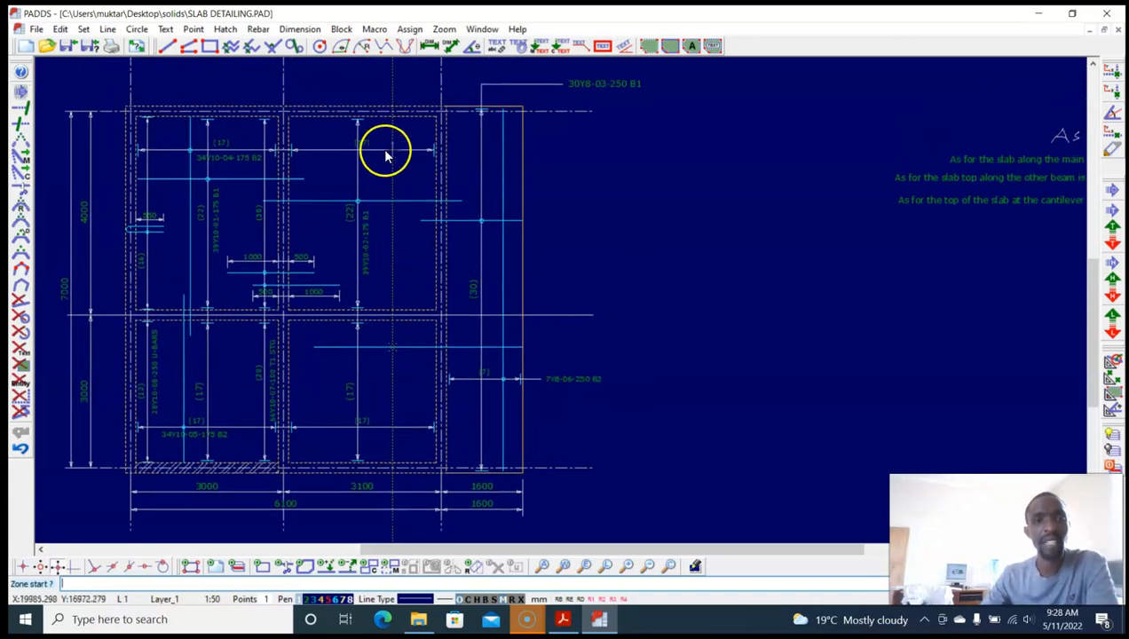
pyautogui.click(397, 133)
pyautogui.click(396, 321)
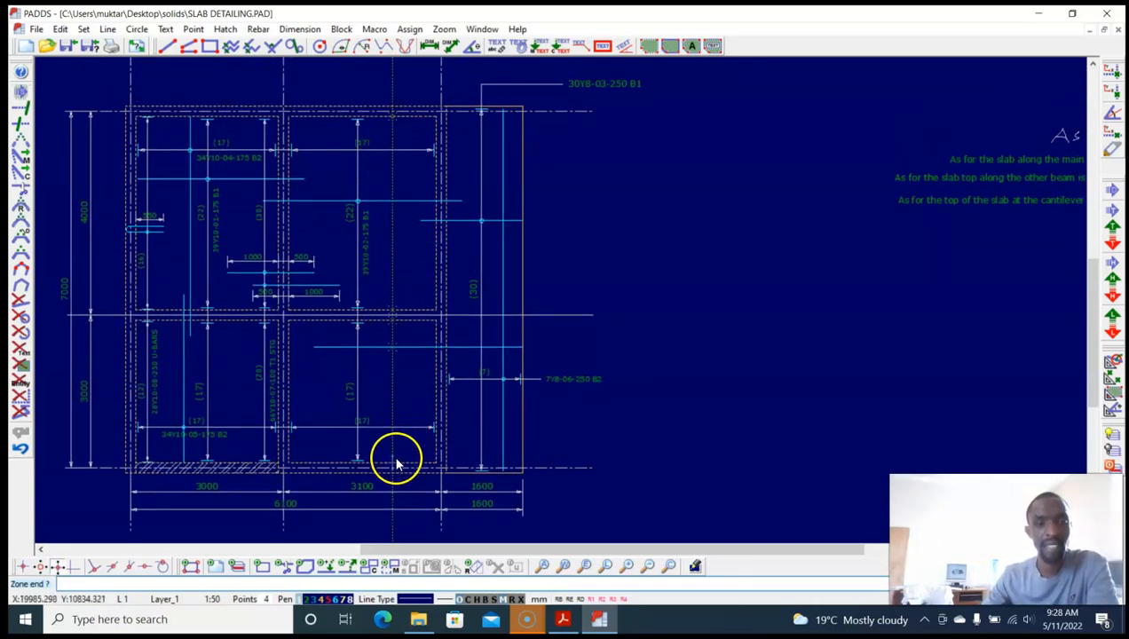
# Step: Position the bar label in the upper 3100 bay, set spacing and layer to 200 T1, and shrink the group ends with side cover
pyautogui.scroll(2, 403, 255)
pyautogui.click(395, 254)
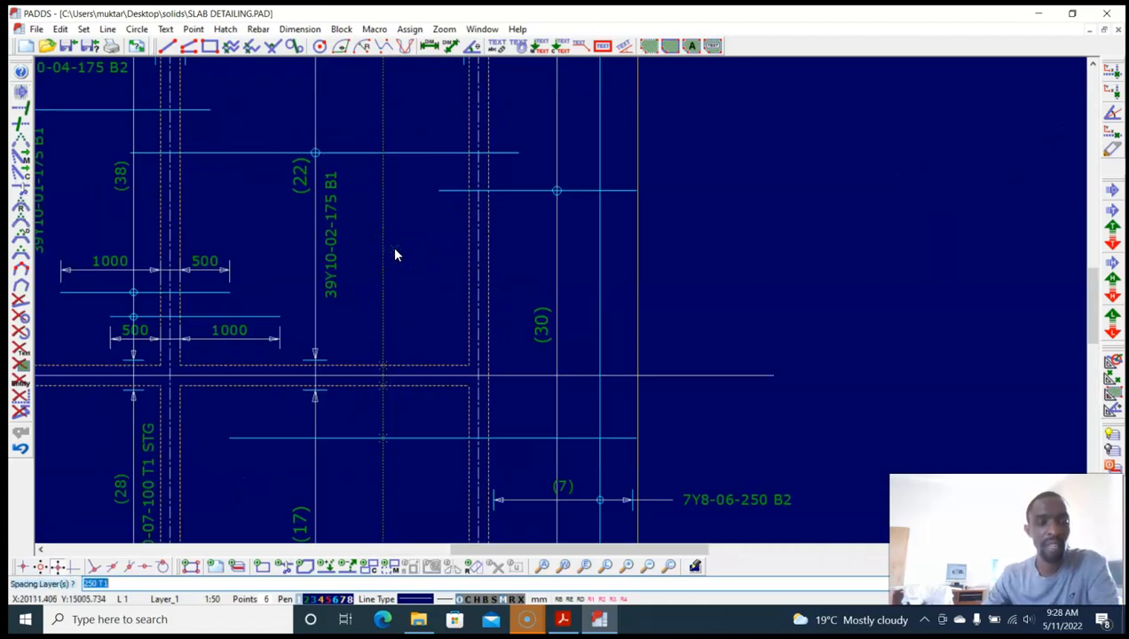
pyautogui.click(127, 583)
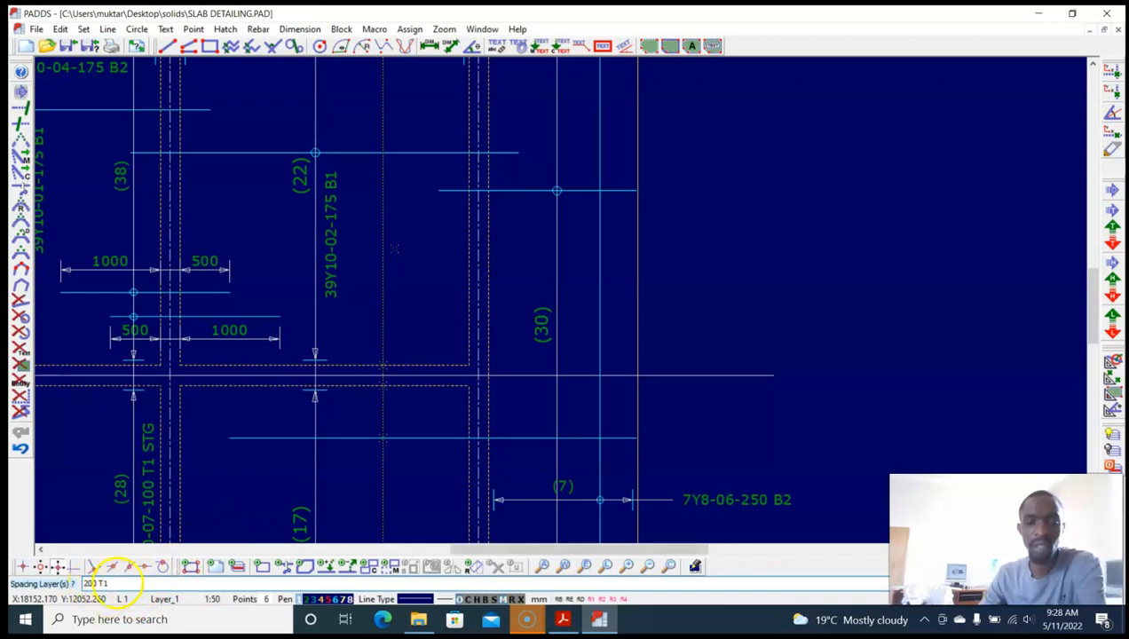
pyautogui.press('Return')
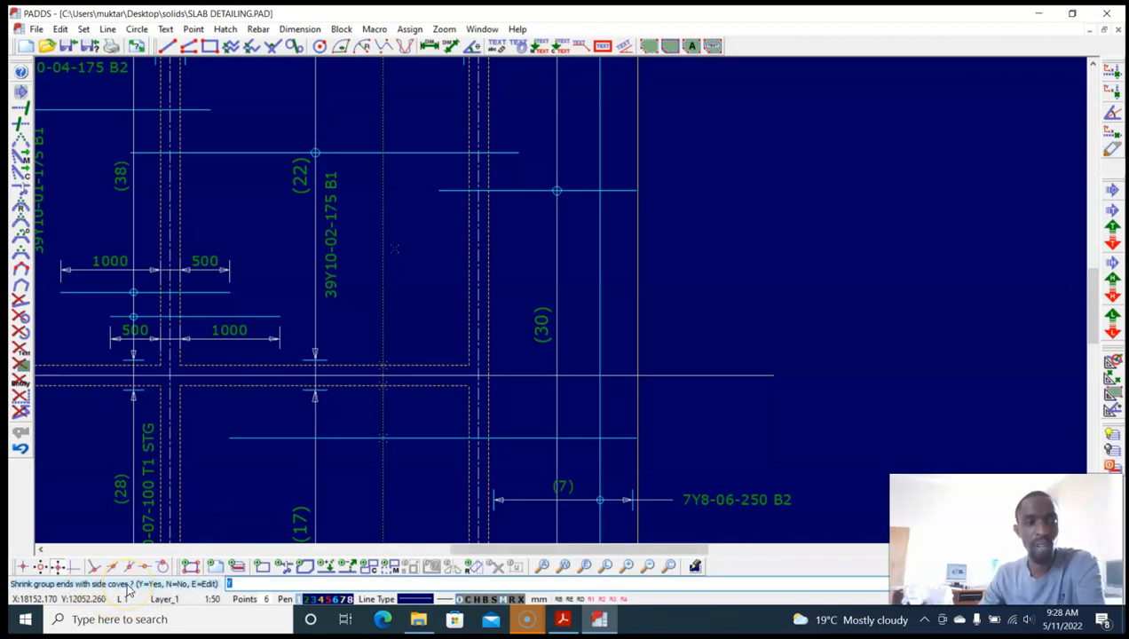
pyautogui.press('Return')
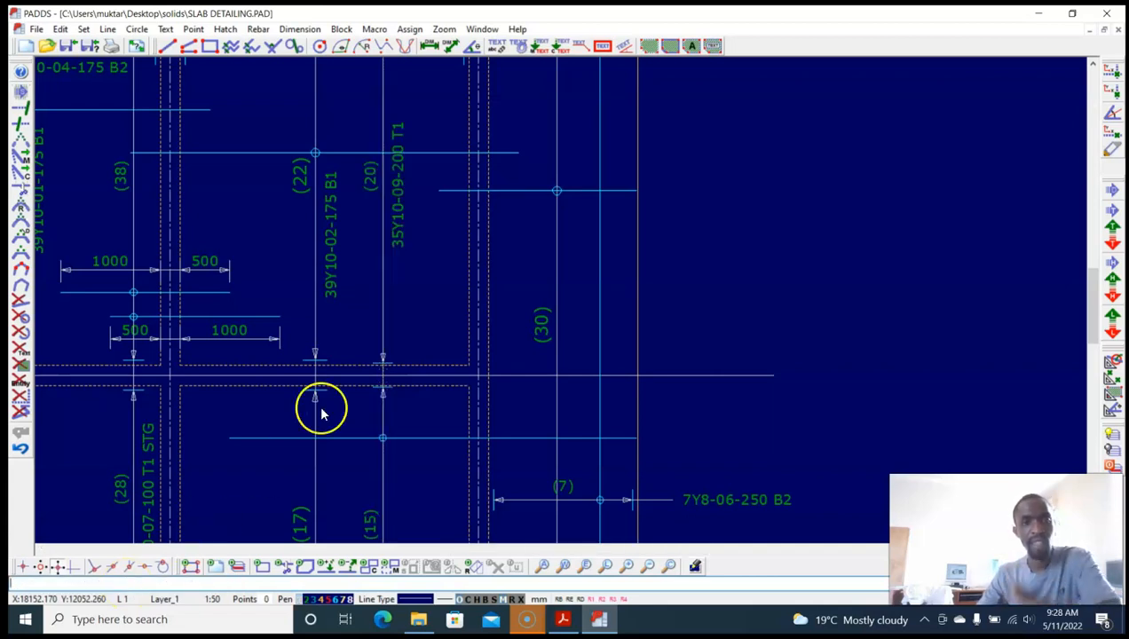
# Step: Move the mark 09 bar label and its bar count further down the distribution line in the upper 3100 bay
pyautogui.scroll(-2, 395, 259)
pyautogui.click(398, 259)
pyautogui.scroll(2, 398, 262)
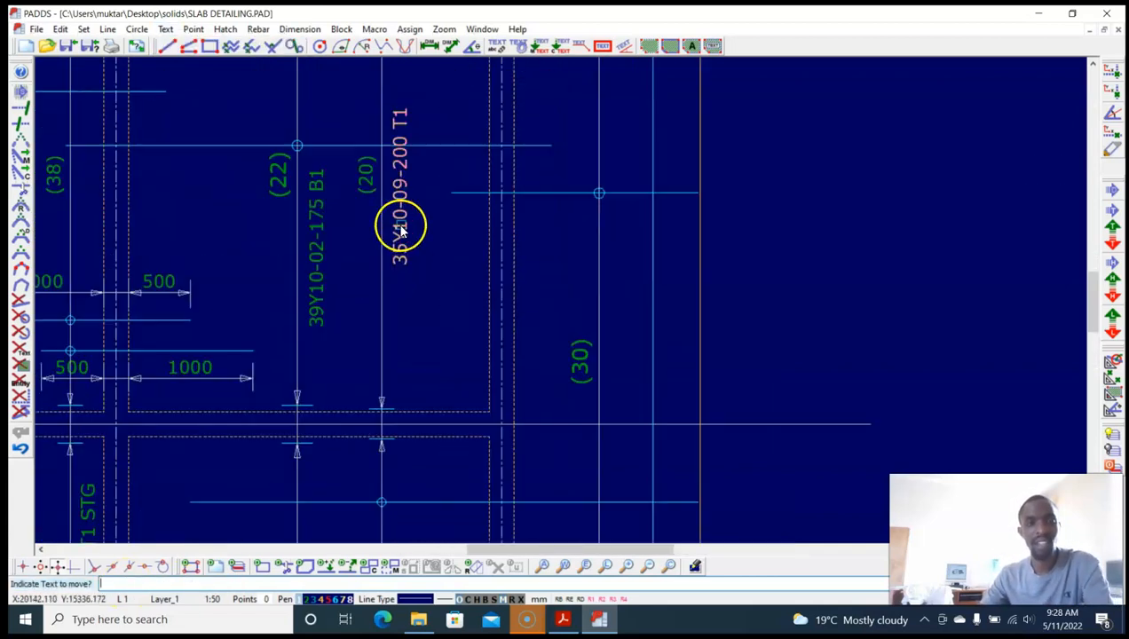
pyautogui.click(406, 297)
pyautogui.hotkey('alt', 't')
pyautogui.press('m')
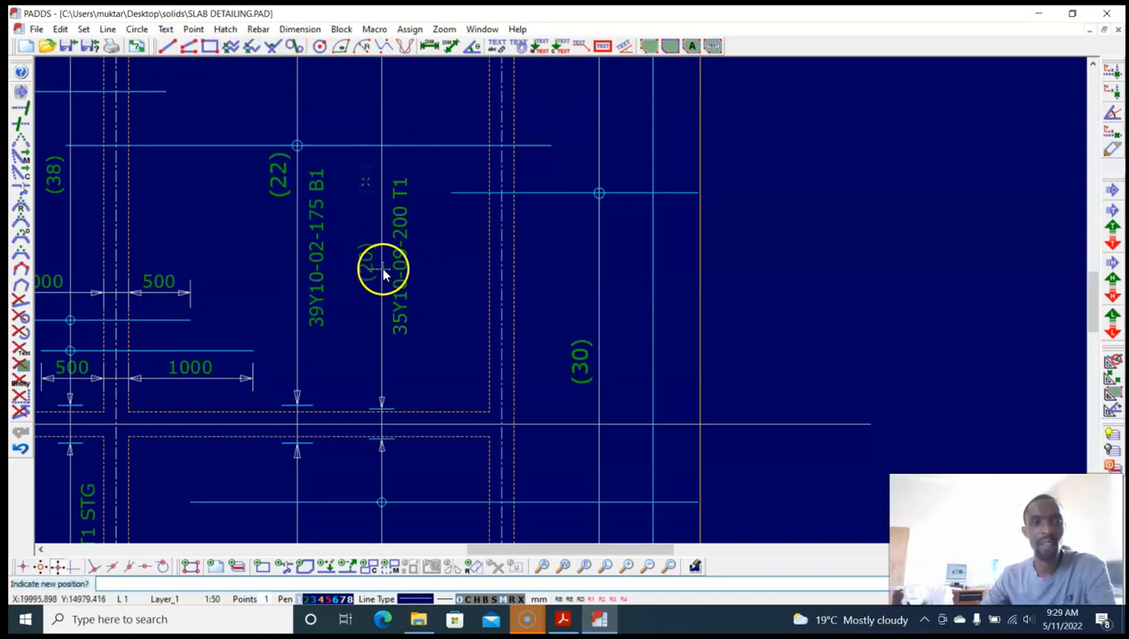
pyautogui.press('Escape')
# Step: Examine the mark 09 bar layout in the slab plan and the cantilever curtailment figure in detailling.pdf
pyautogui.scroll(-4, 421, 271)
pyautogui.scroll(3, 434, 269)
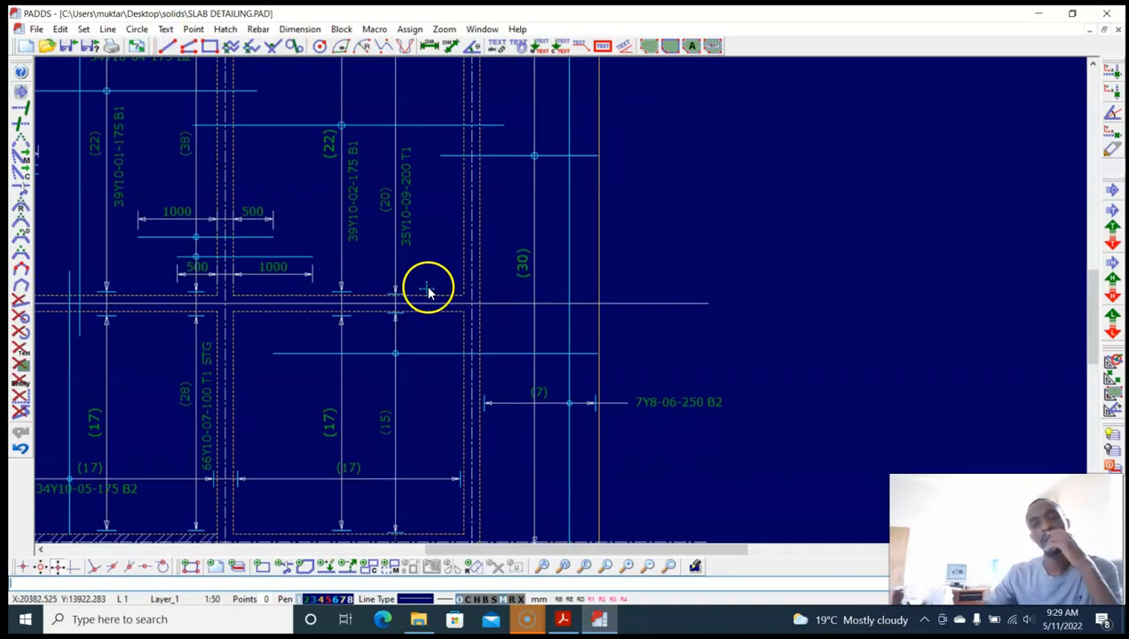
pyautogui.scroll(-3, 430, 293)
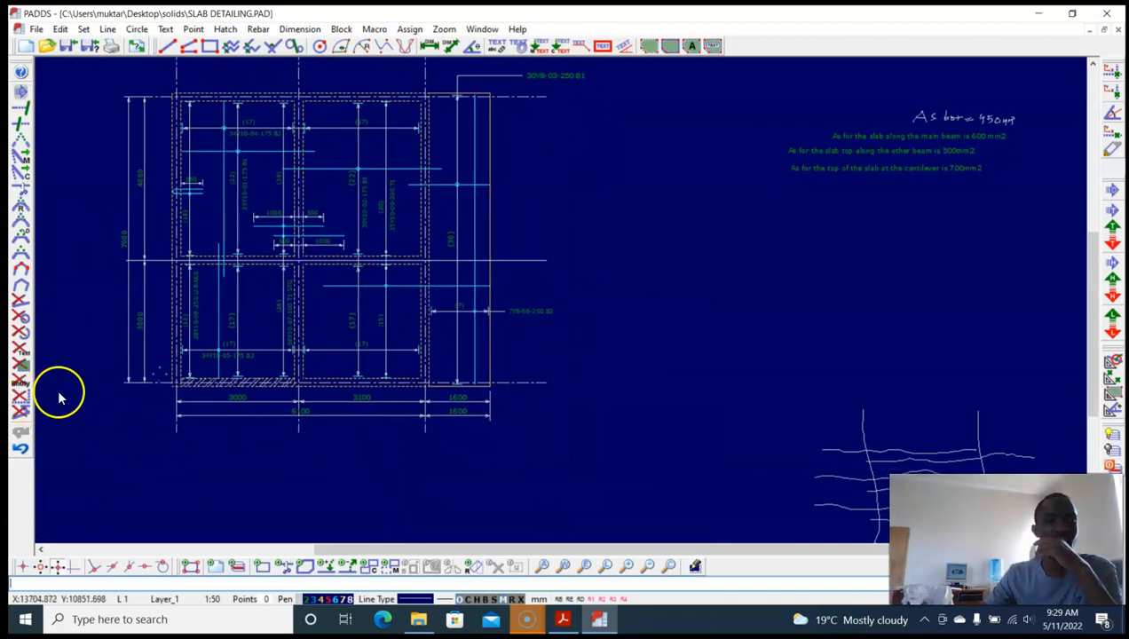
pyautogui.scroll(2, 408, 293)
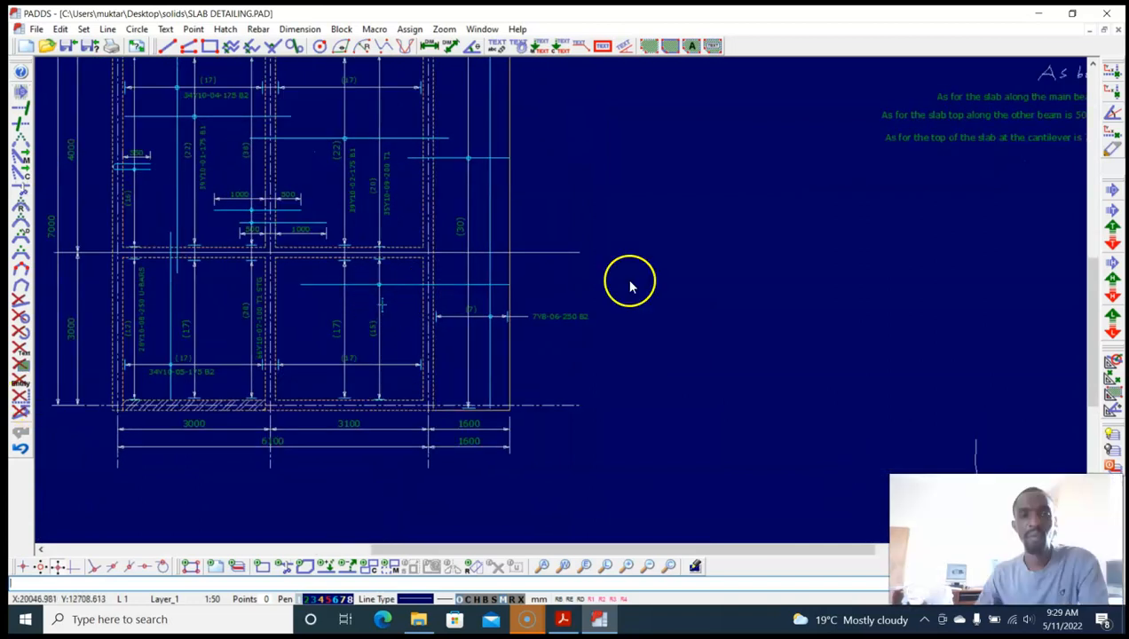
pyautogui.scroll(2, 621, 275)
pyautogui.moveTo(595, 267); pyautogui.dragTo(612, 260, button='middle')
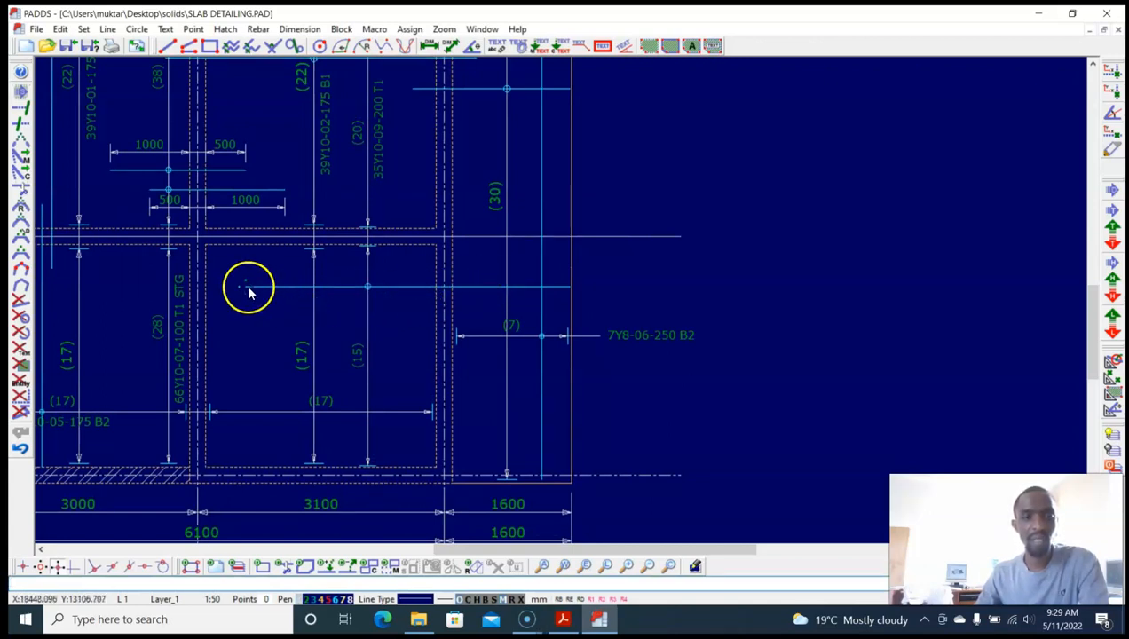
pyautogui.click(566, 621)
pyautogui.scroll(3, 621, 248)
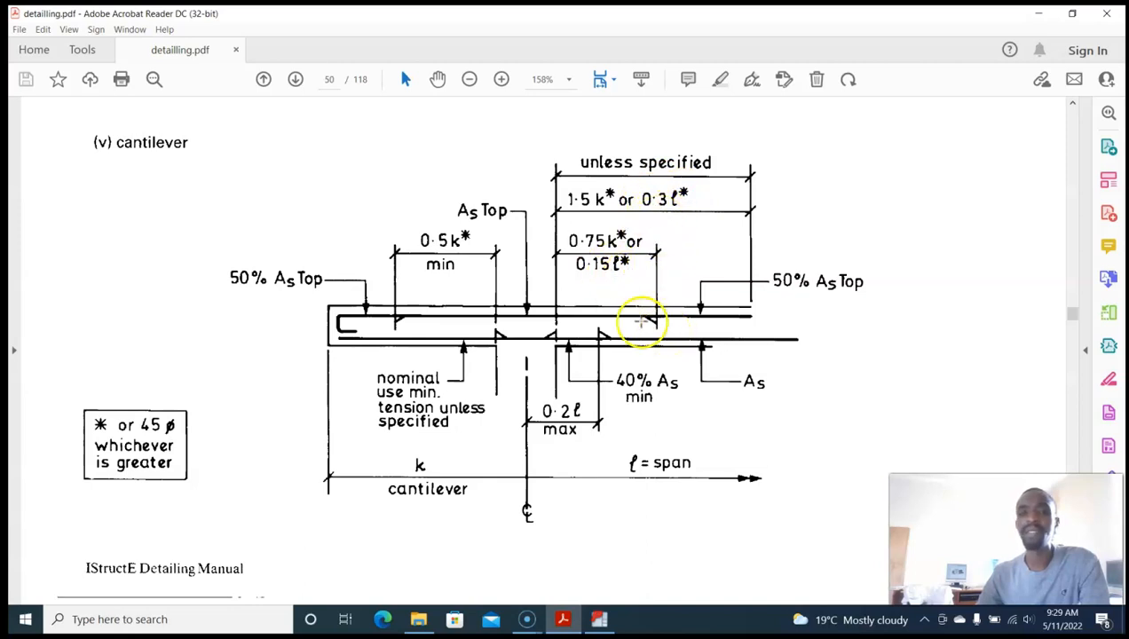
pyautogui.click(597, 619)
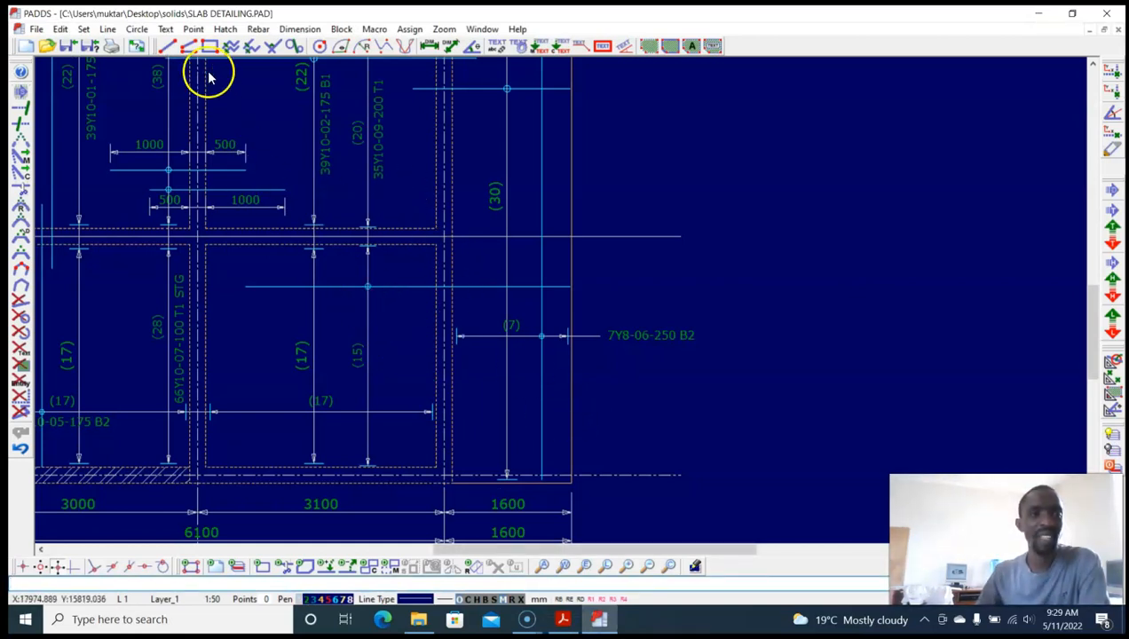
# Step: In PADDS, set a point halfway between the mark 09 bar's inner end and the cantilever beam's inner face, with a vertical construction line through it
pyautogui.click(193, 29)
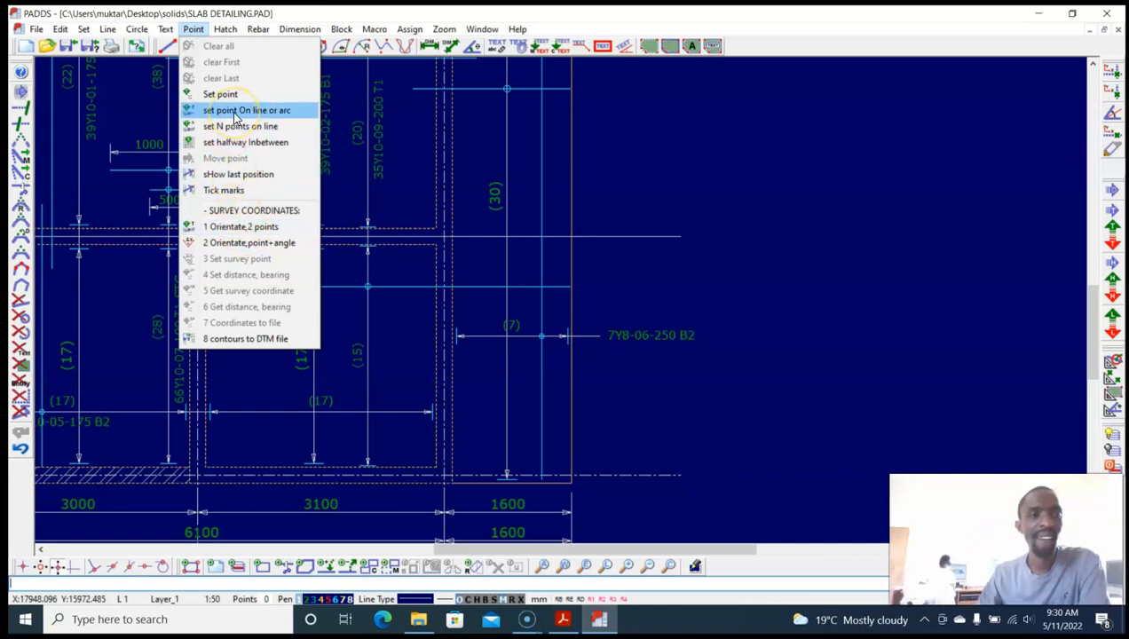
pyautogui.click(244, 142)
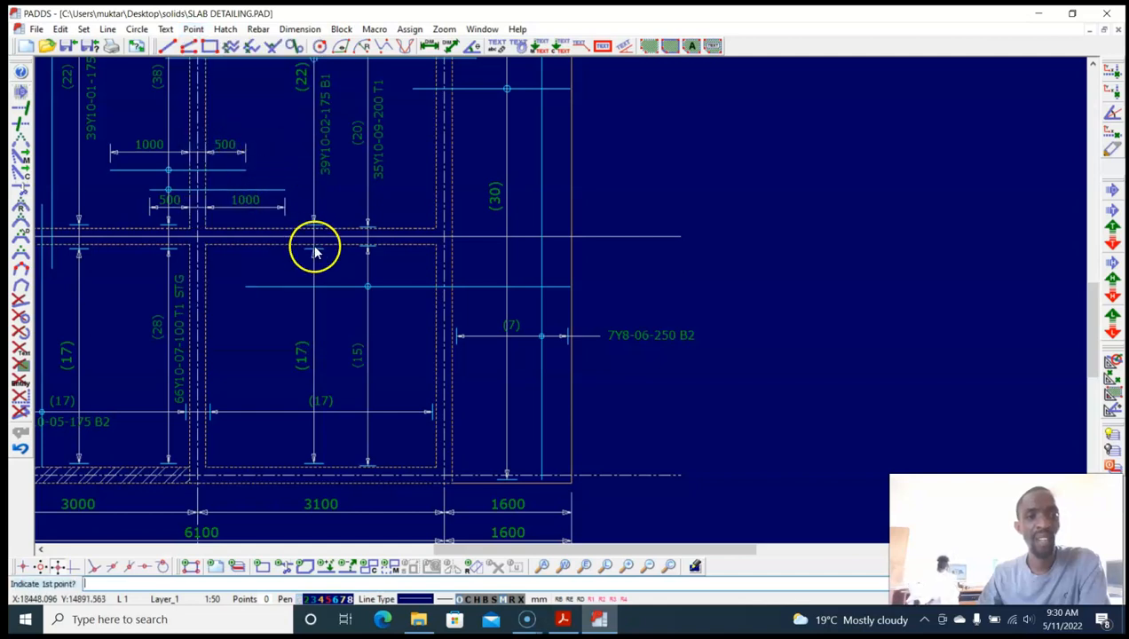
pyautogui.click(341, 287)
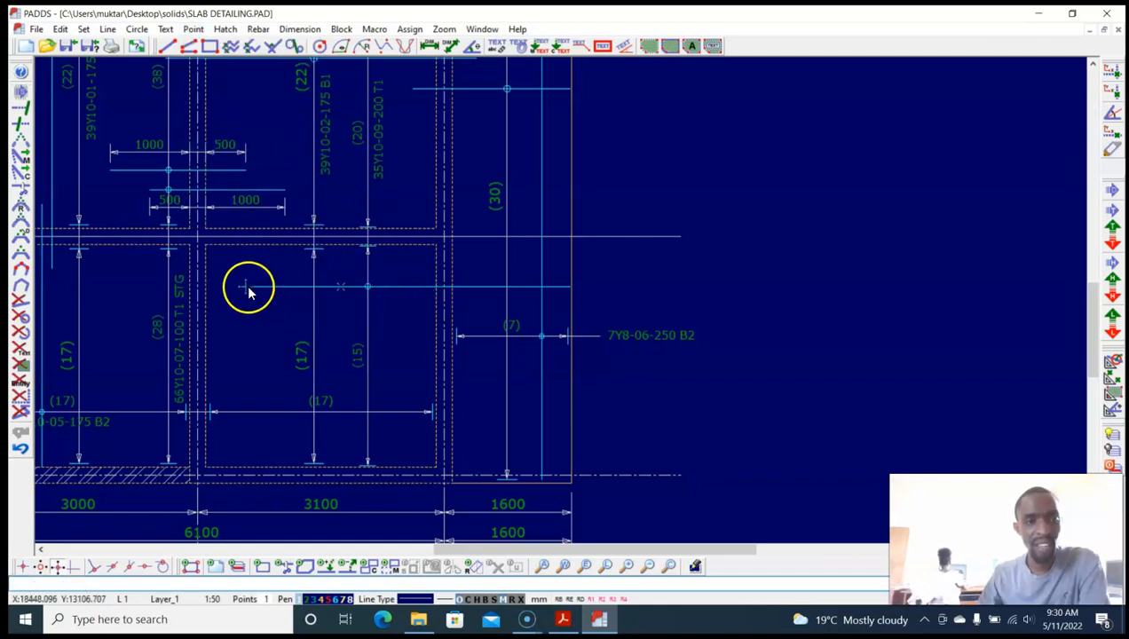
pyautogui.click(297, 311)
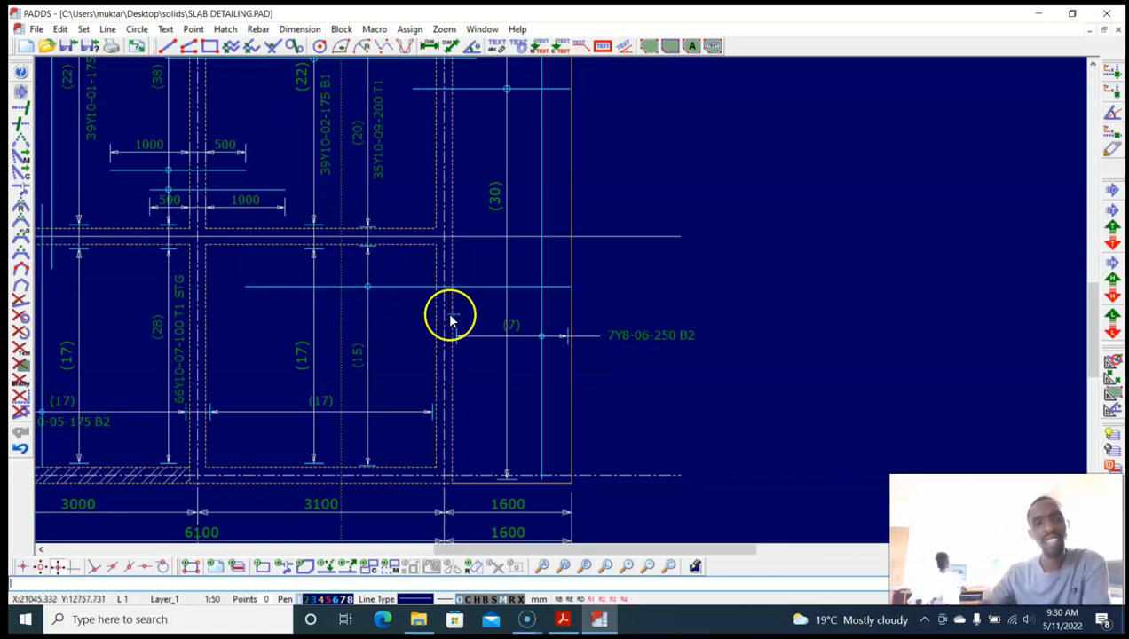
# Step: Compare the cantilever curtailment figure in detailling.pdf with the 1600 cantilever bay in the slab plan
pyautogui.click(563, 619)
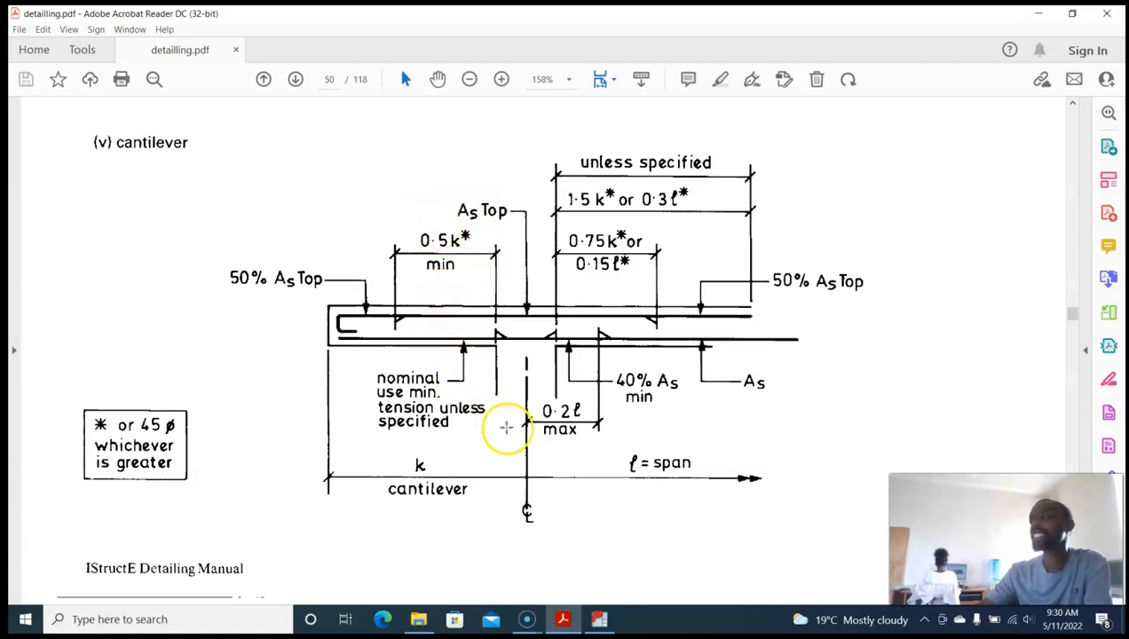
pyautogui.click(598, 618)
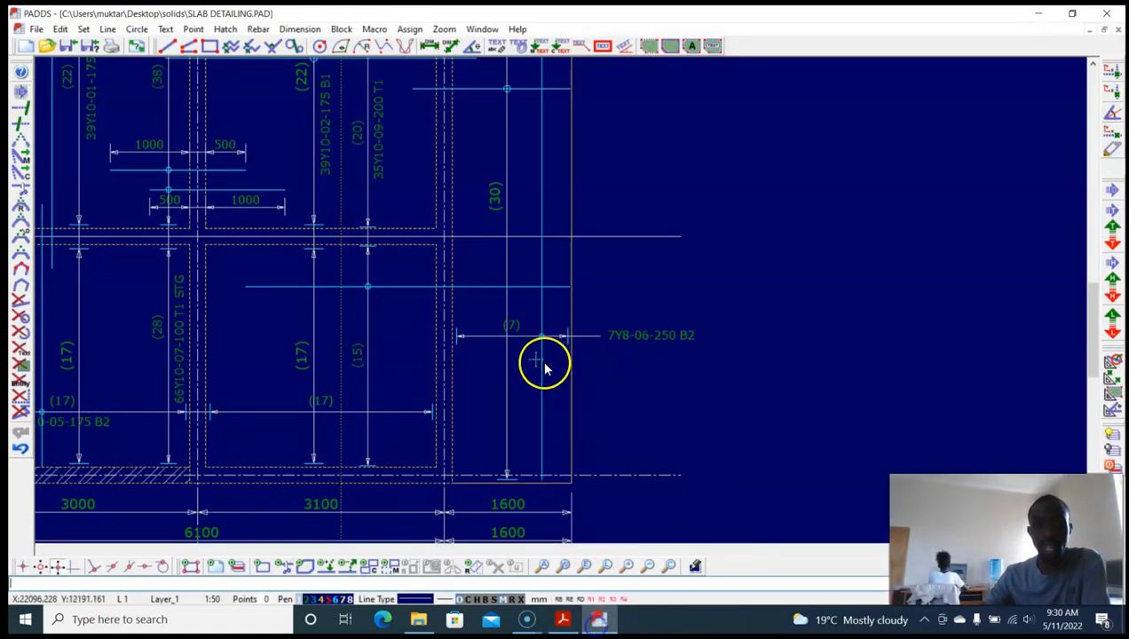
pyautogui.moveTo(445, 432); pyautogui.dragTo(433, 354, button='middle')
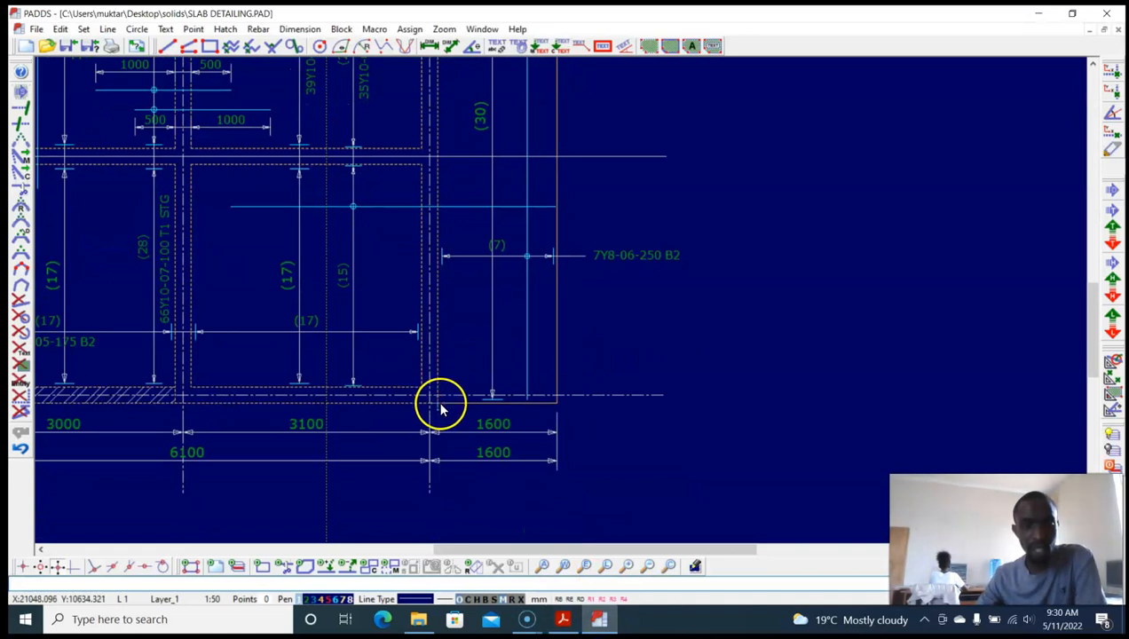
pyautogui.click(562, 618)
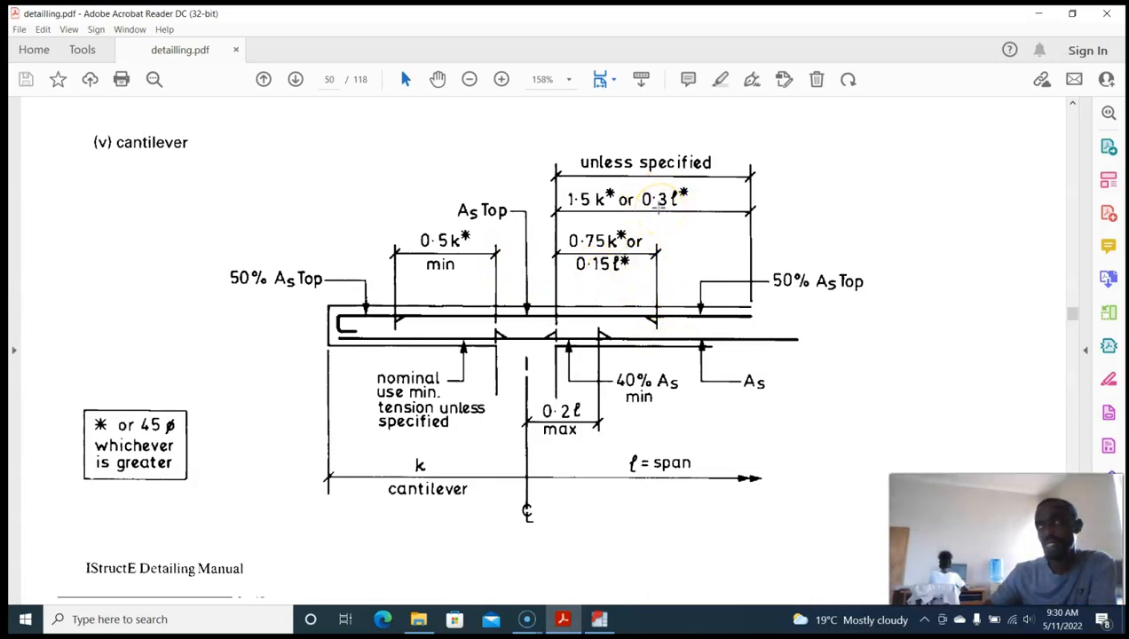
# Step: In PADDS, add a vertical construction line on the cantilever beam's outer face and a parallel one 800 mm into the cantilever
pyautogui.click(598, 620)
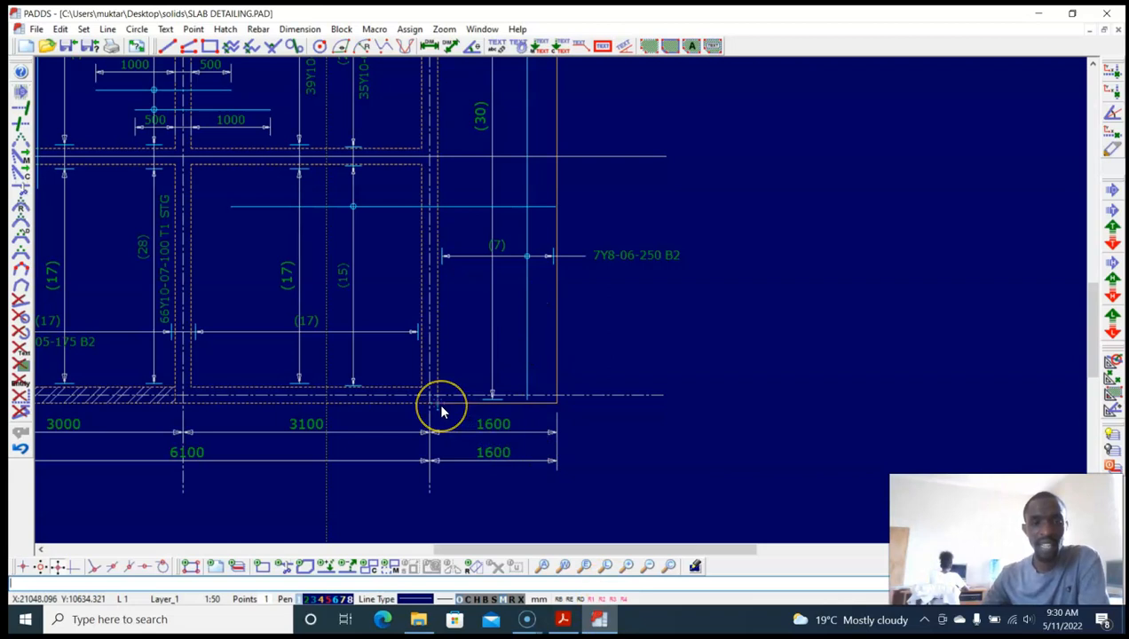
pyautogui.hotkey('alt', 'l')
pyautogui.press('v')
pyautogui.hotkey('alt', 'l')
pyautogui.press('o')
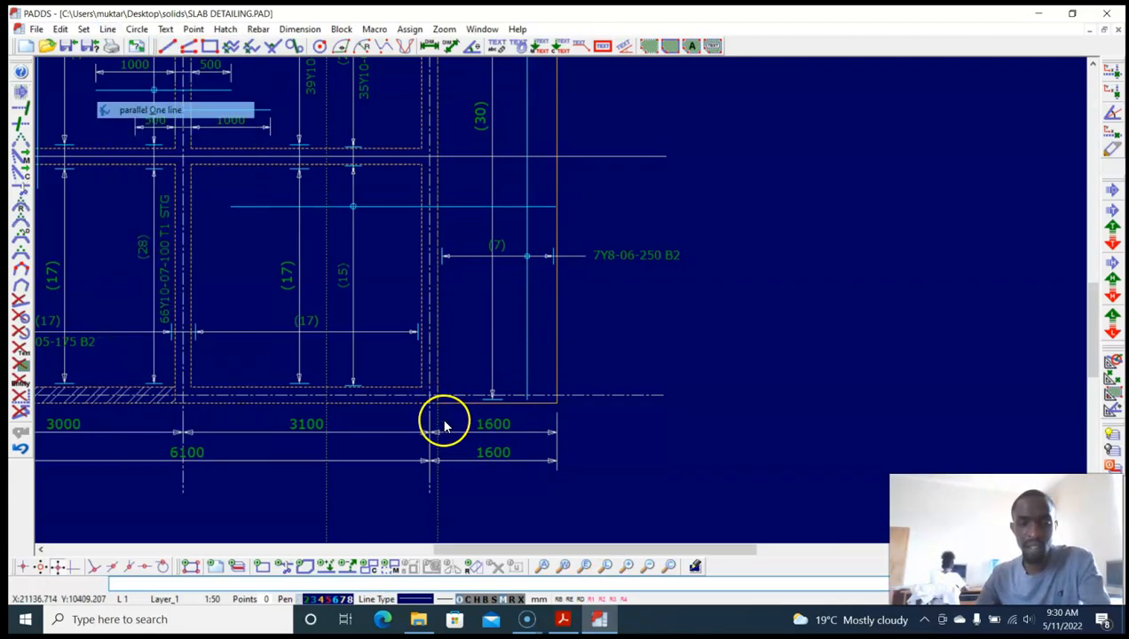
pyautogui.click(436, 486)
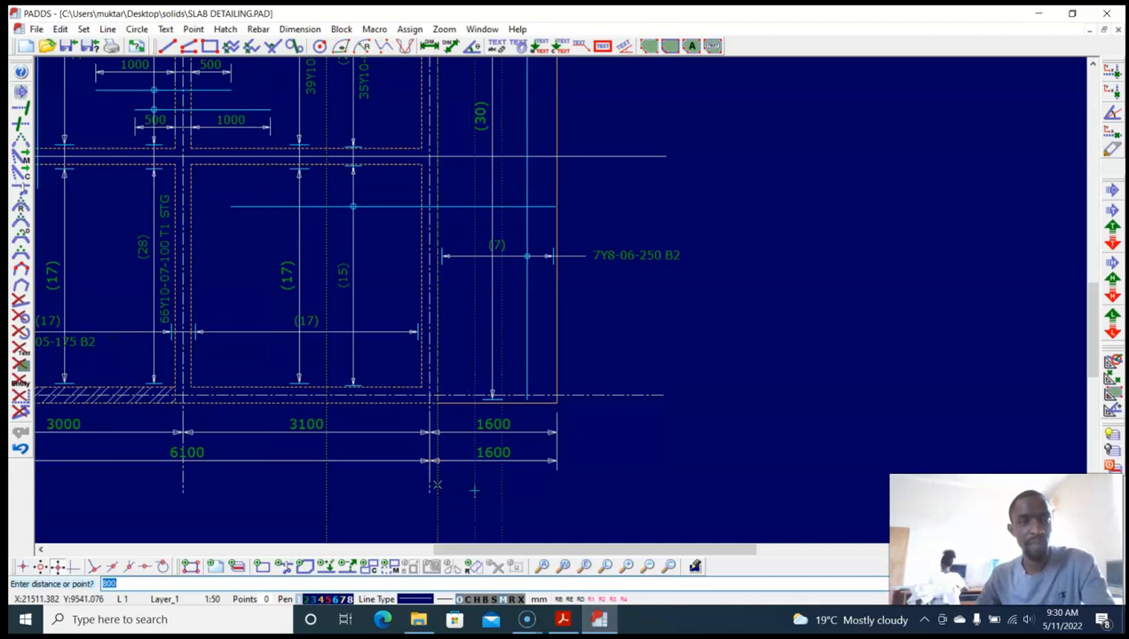
# Step: Add a horizontal construction line just above the mark 09 bar, between it and the beam along the lower 3100 bay
pyautogui.scroll(3, 468, 330)
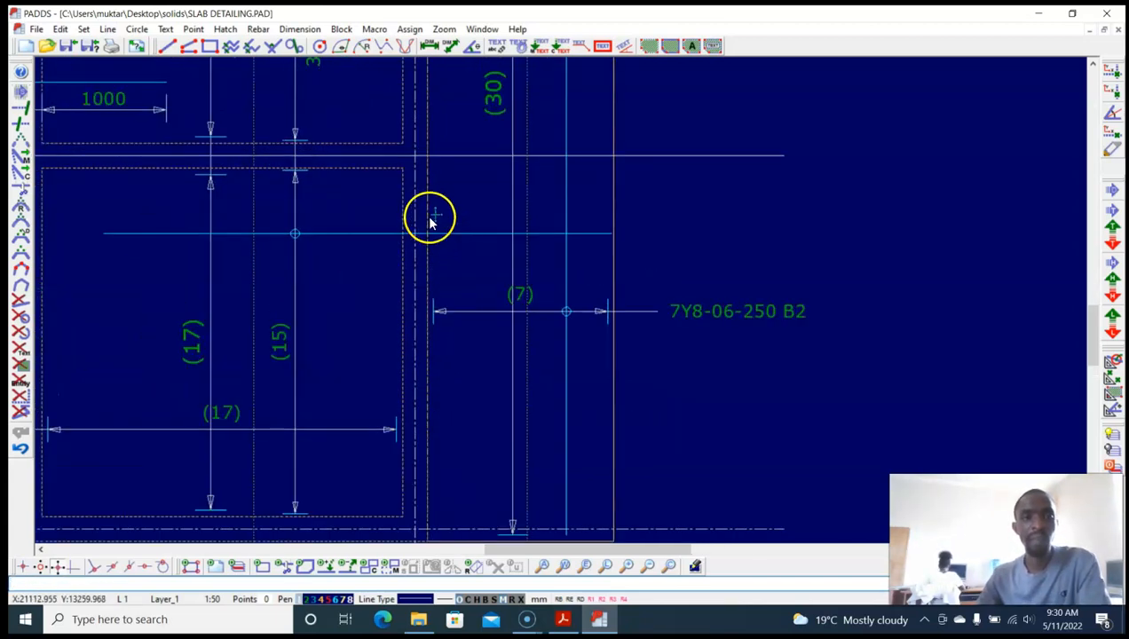
pyautogui.click(450, 211)
pyautogui.hotkey('alt', 'l')
pyautogui.press('h')
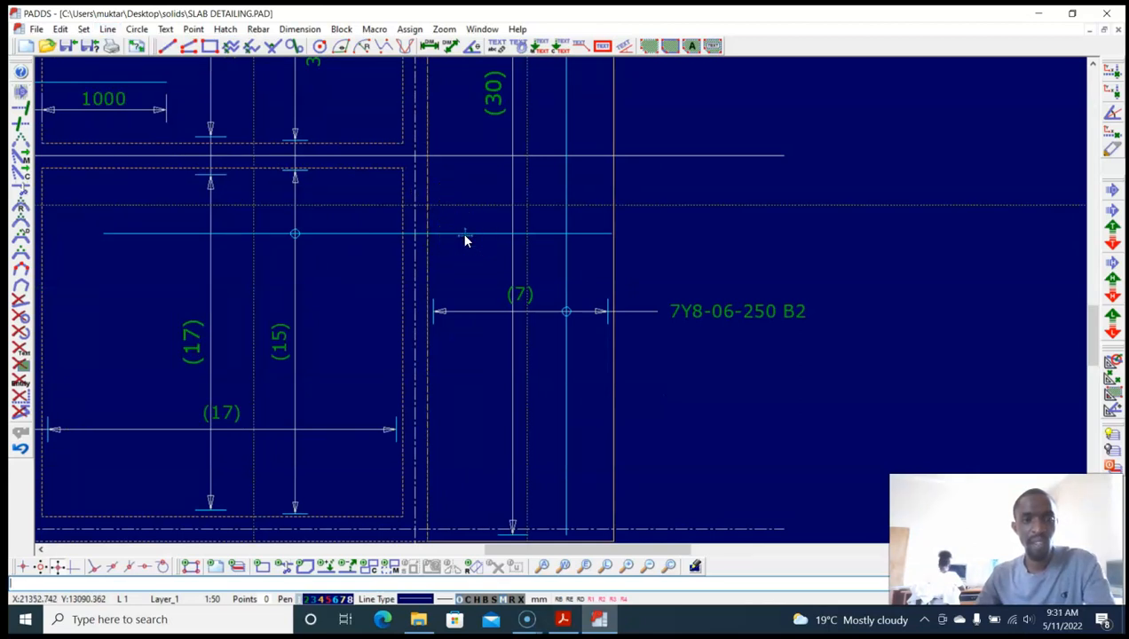
# Step: Offset the curtailment construction lines in the lower 3100 bay and the cantilever outward by 20 mm each
pyautogui.hotkey('alt', 'l')
pyautogui.press('p')
pyautogui.scroll(2, 252, 215)
pyautogui.click(250, 214)
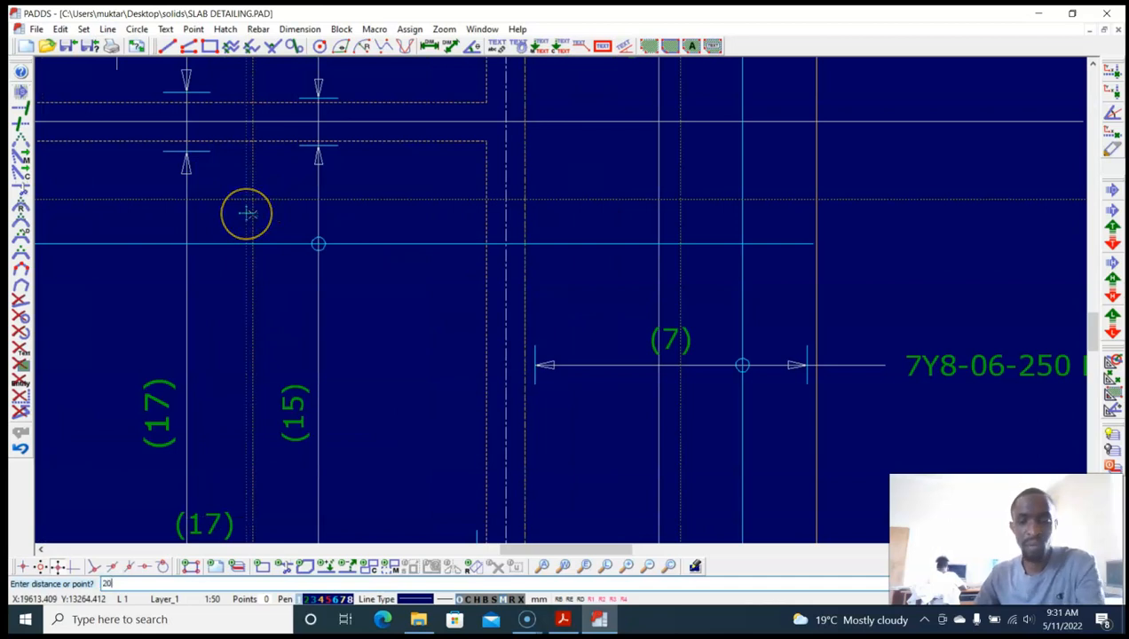
pyautogui.hotkey('alt', 'l')
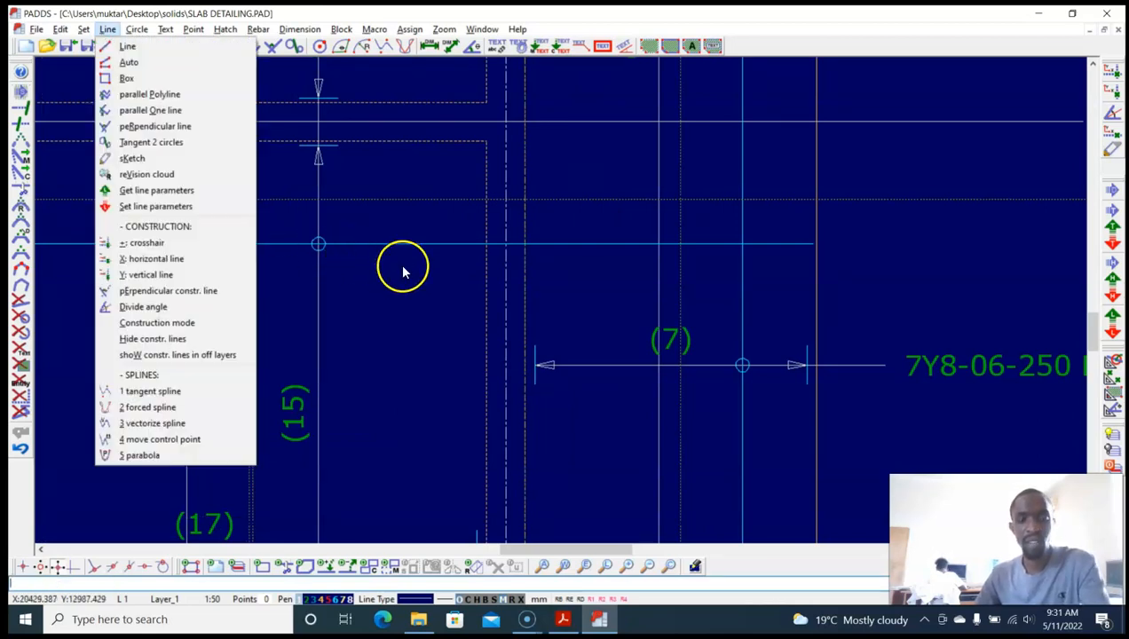
pyautogui.press('Return')
pyautogui.click(681, 221)
pyautogui.write('20')
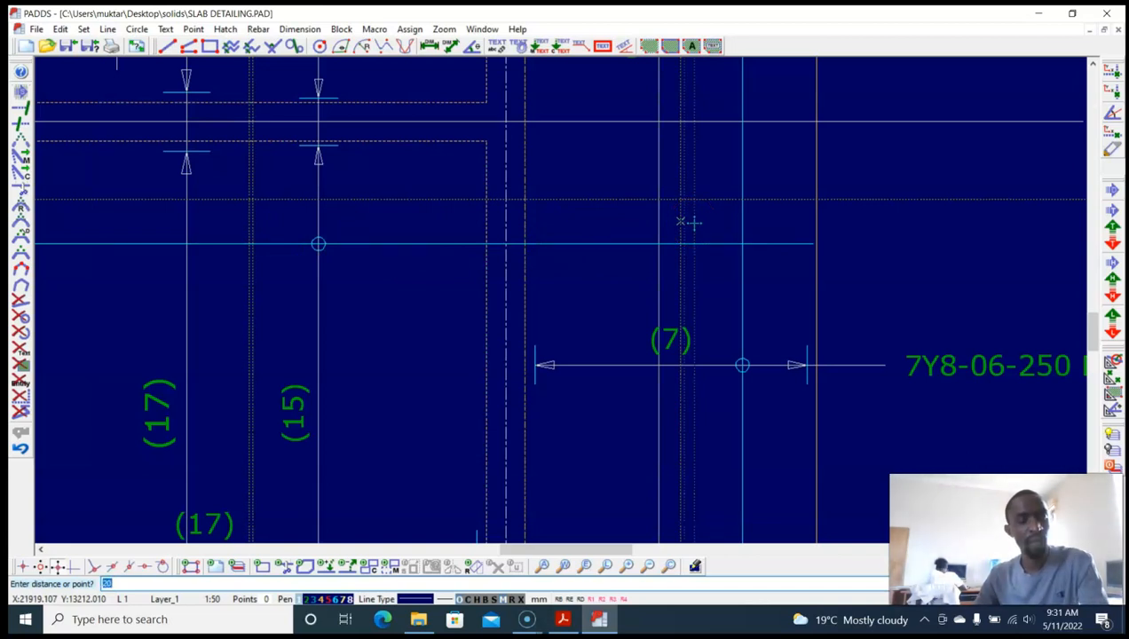
pyautogui.press('Return')
# Step: Draw a straight bar along the horizontal construction line between the two outer 20 mm offset lines
pyautogui.click(588, 257)
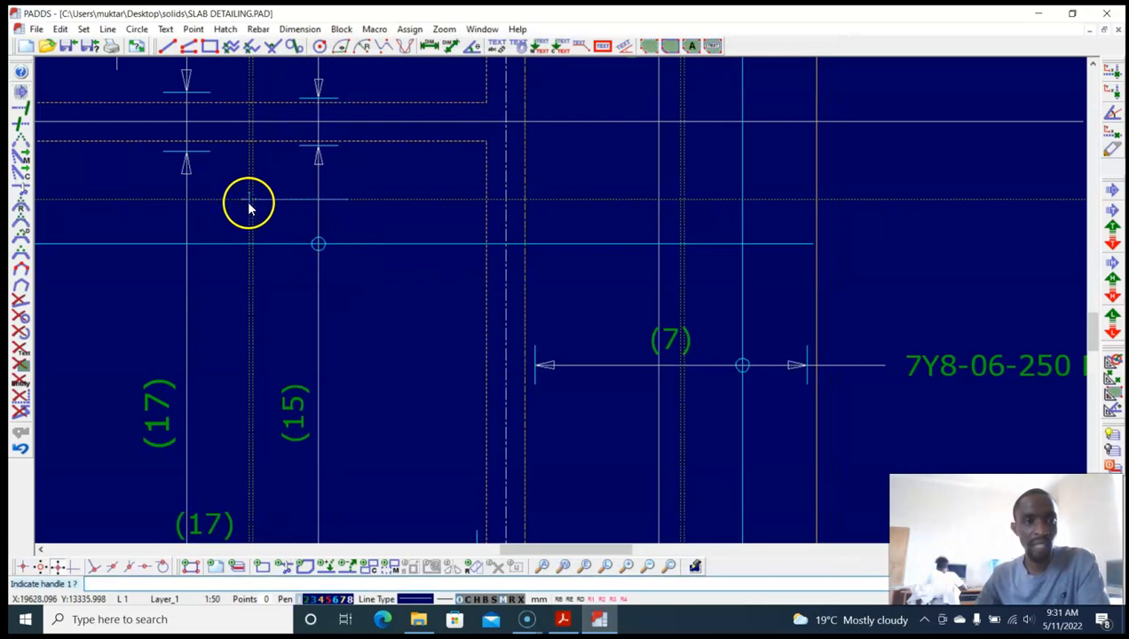
pyautogui.click(248, 207)
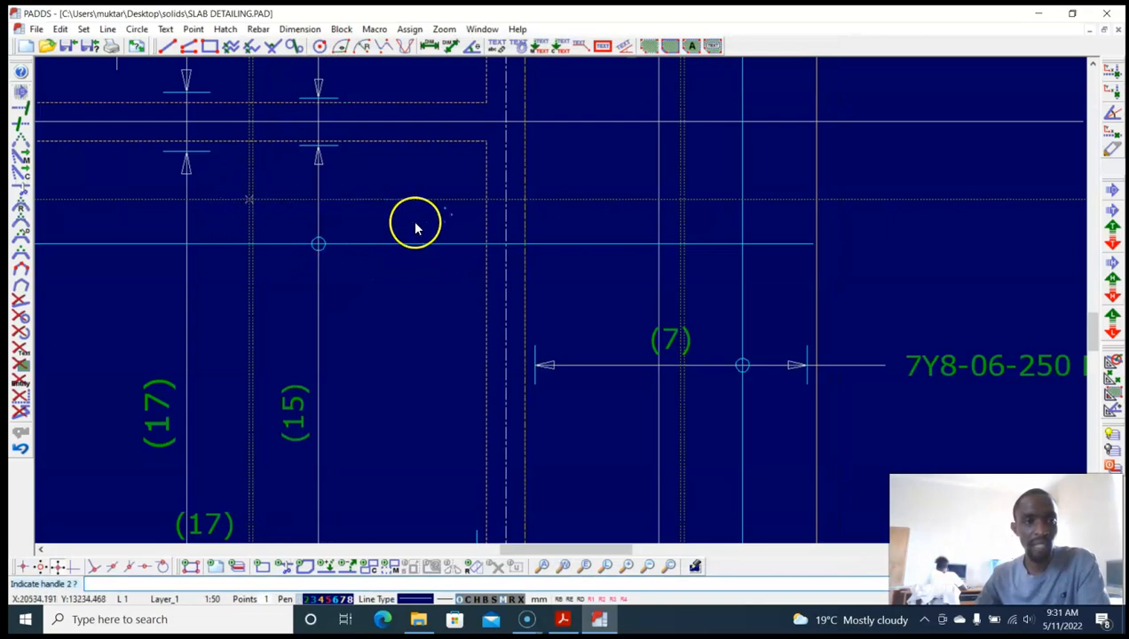
pyautogui.scroll(3, 655, 207)
pyautogui.click(766, 200)
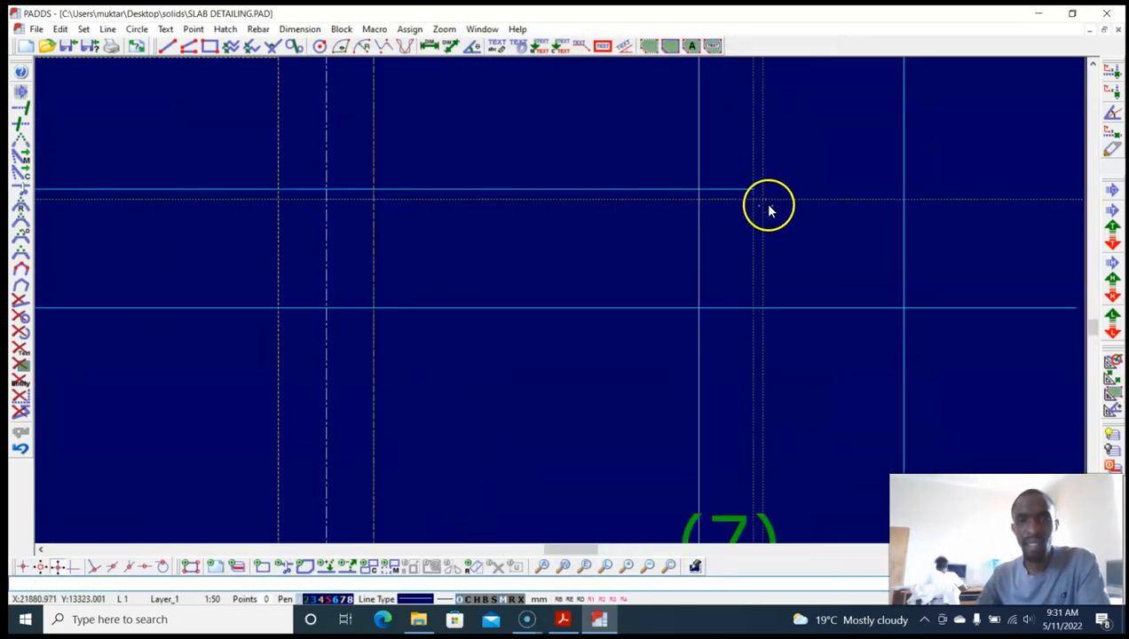
# Step: Add a vertical construction line through the 3100 bays, between the mark 09 distribution line and the cantilever beam
pyautogui.scroll(-5, 768, 205)
pyautogui.scroll(-2, 604, 307)
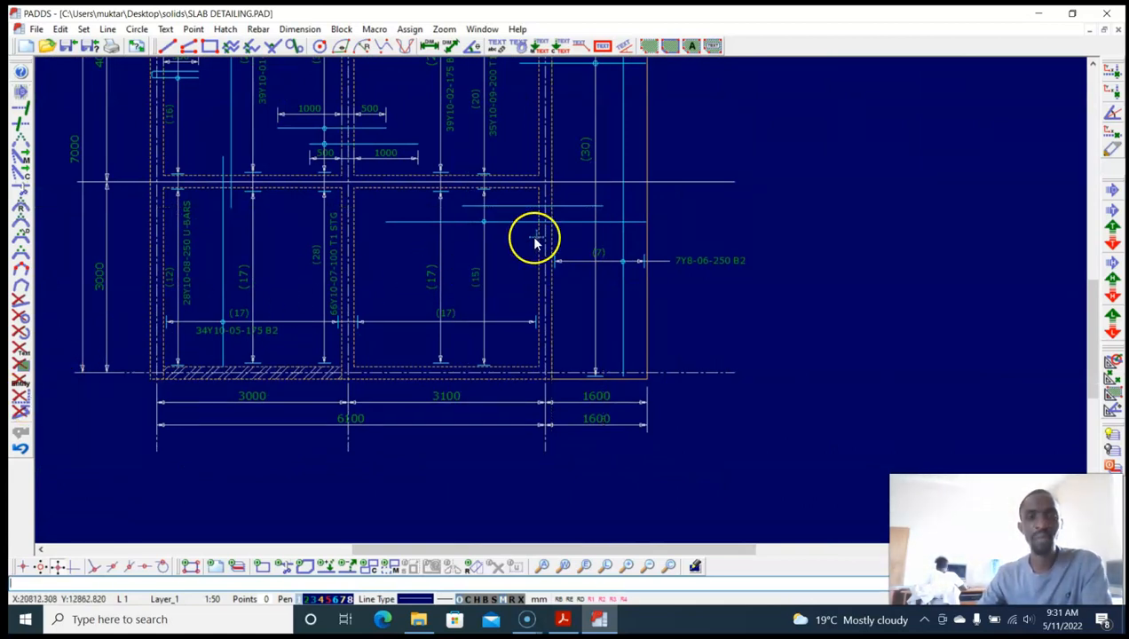
pyautogui.scroll(-3, 463, 266)
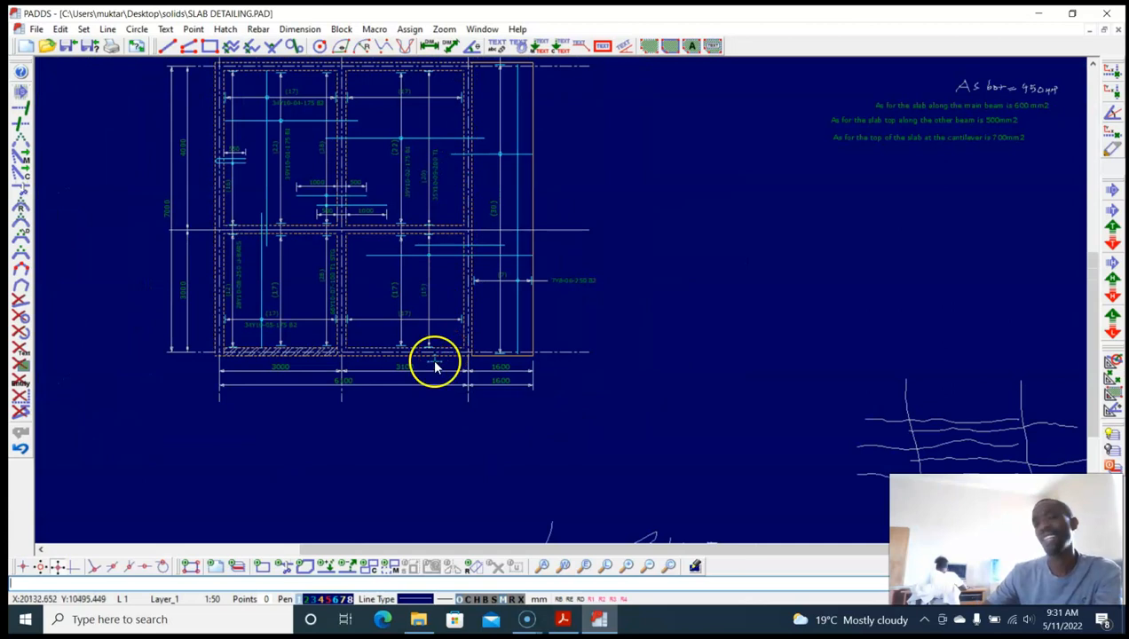
pyautogui.scroll(3, 438, 267)
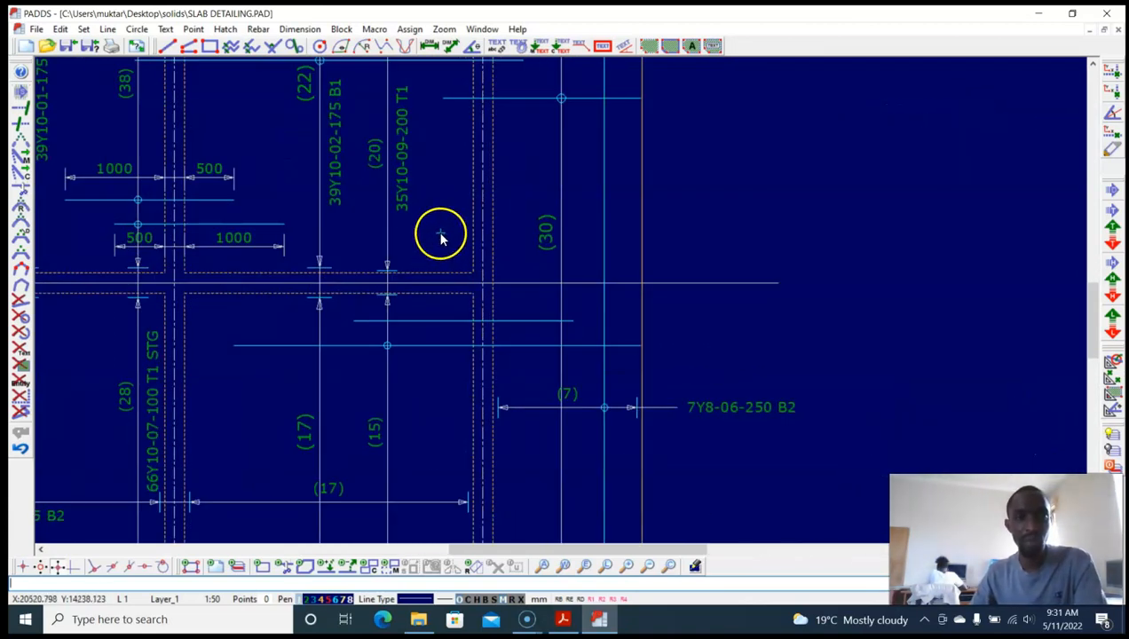
pyautogui.click(443, 234)
pyautogui.hotkey('alt', 'l')
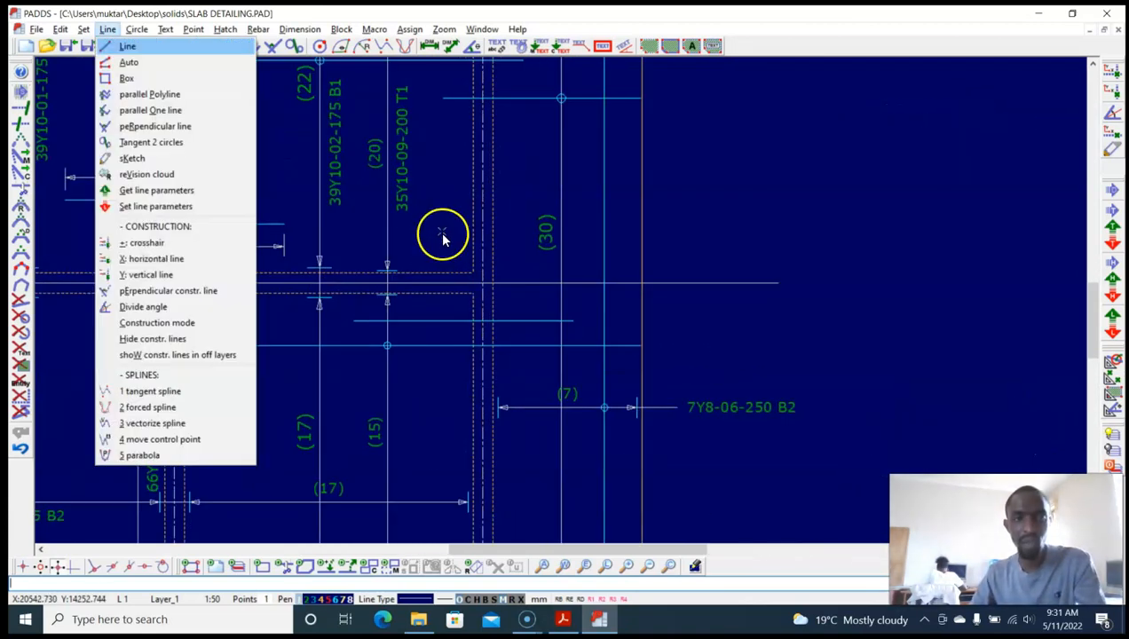
pyautogui.press('v')
# Step: Define the short bar's distribution zones along the vertical construction line, one across the upper 3100 bay and one across the lower
pyautogui.scroll(-2, 447, 255)
pyautogui.scroll(1, 449, 312)
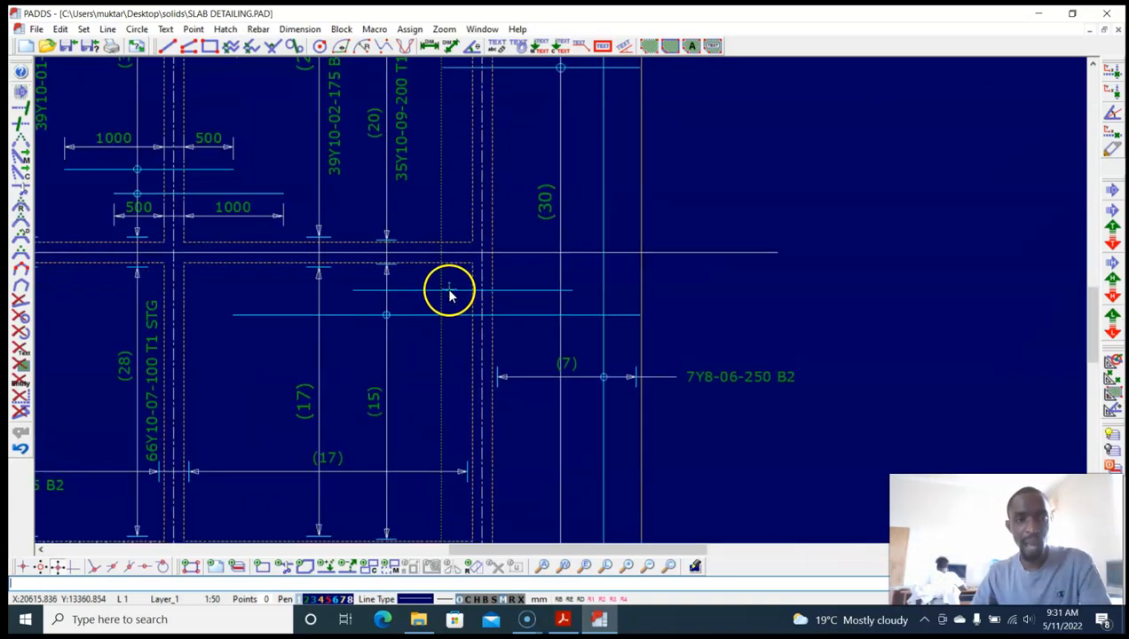
pyautogui.scroll(-3, 449, 313)
pyautogui.hotkey('alt', 'r')
pyautogui.press('3')
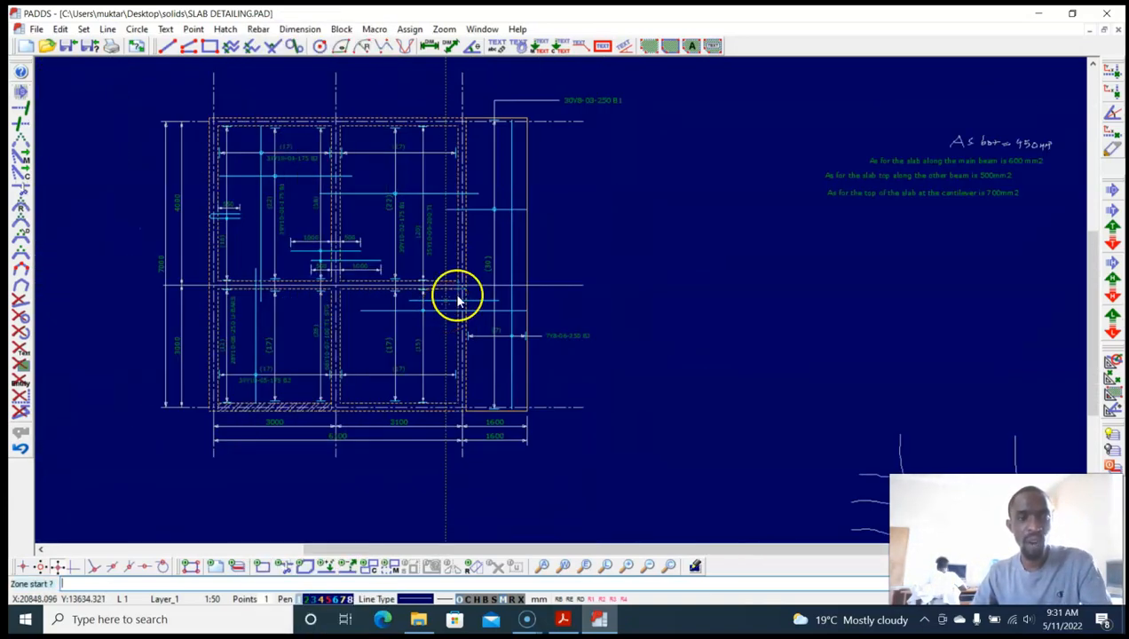
pyautogui.scroll(2, 451, 166)
pyautogui.click(440, 107)
pyautogui.click(440, 343)
pyautogui.click(440, 359)
pyautogui.scroll(-4, 456, 237)
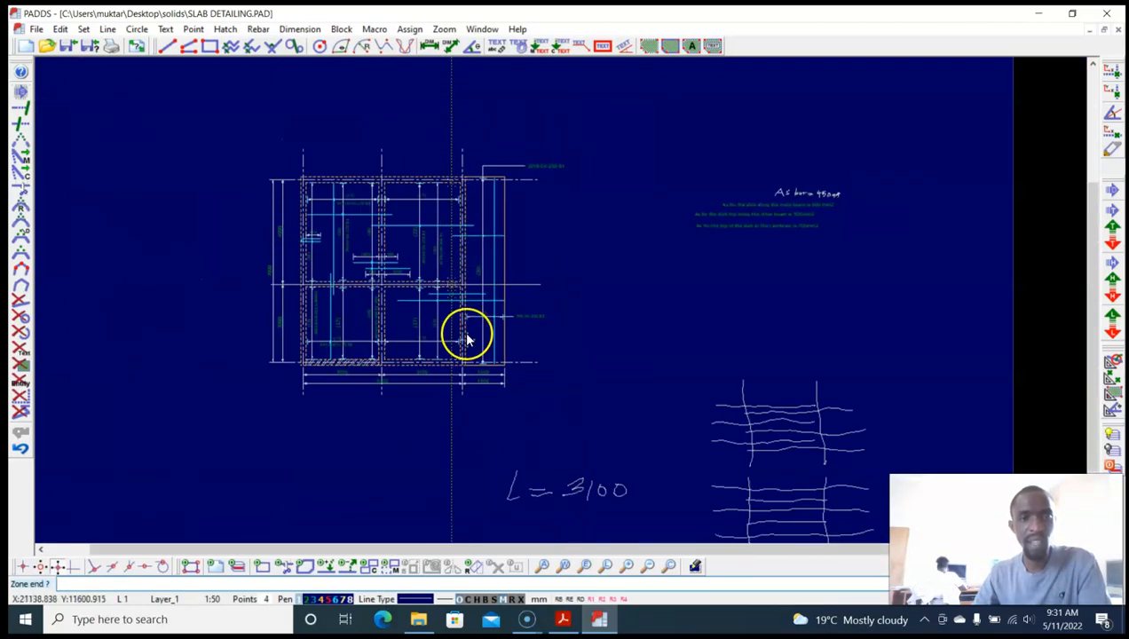
pyautogui.scroll(3, 464, 334)
pyautogui.click(434, 369)
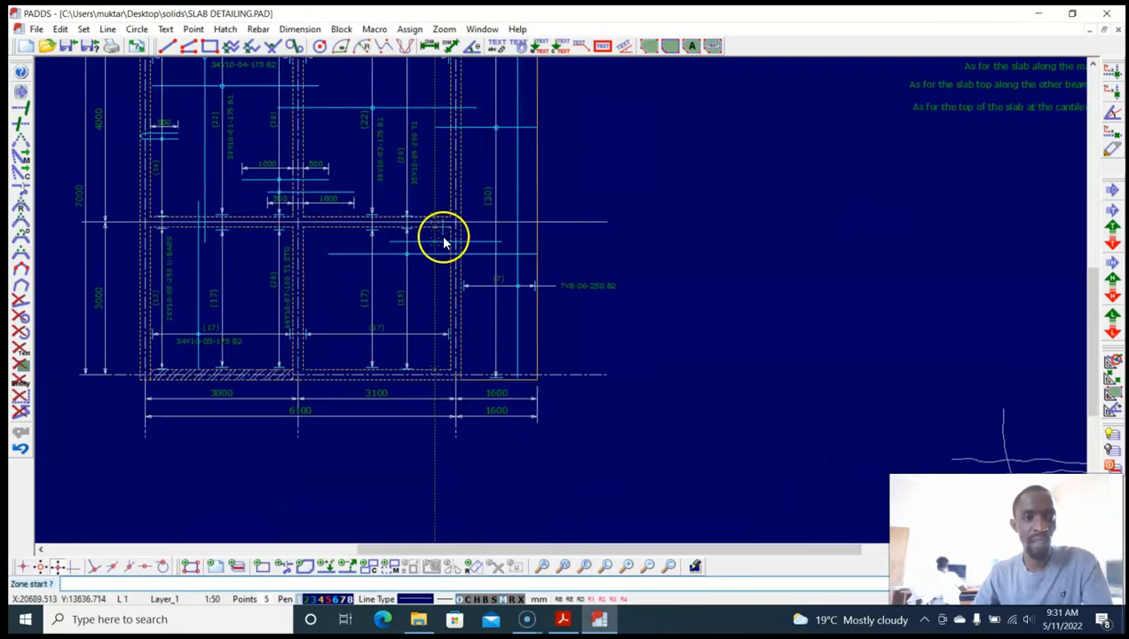
pyautogui.press('Return')
# Step: Position the short bar's label in the upper 3100 bay and set its spacing and layer to 200 T1
pyautogui.scroll(2, 442, 173)
pyautogui.click(429, 156)
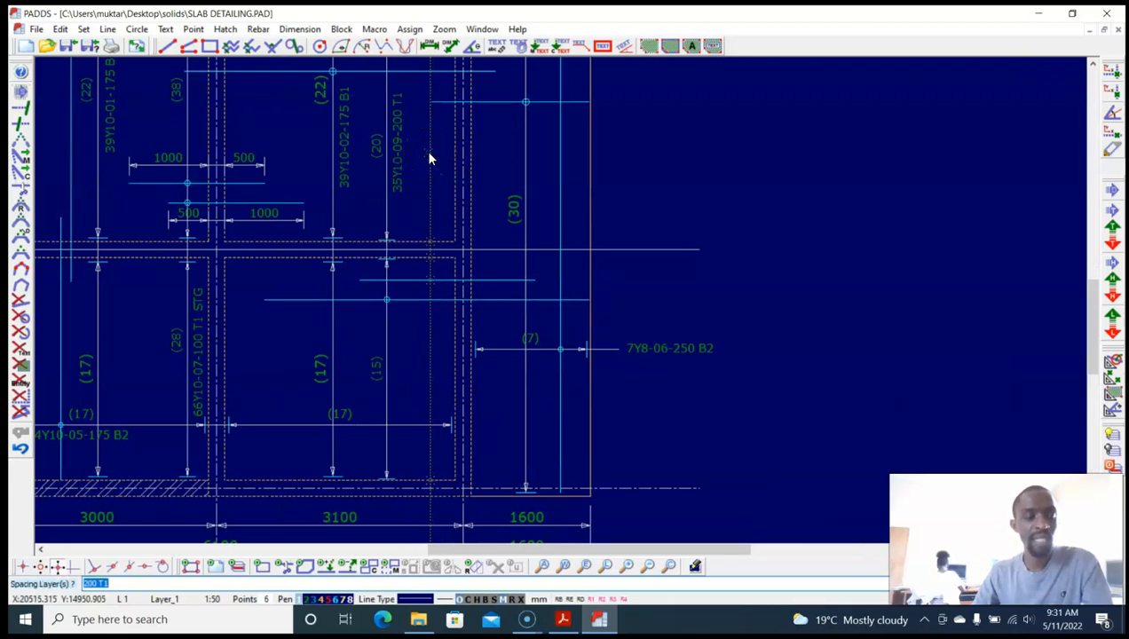
pyautogui.press('Return')
pyautogui.press('Return')
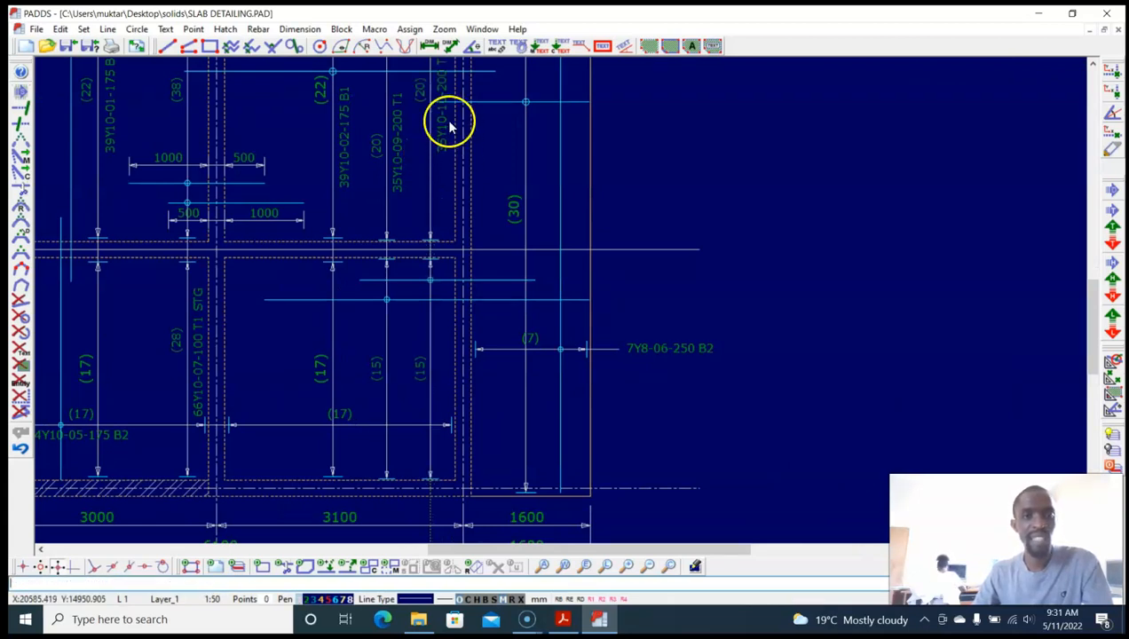
# Step: Move the mark 10 bar label and its bar count further down the distribution line in the upper 3100 bay
pyautogui.moveTo(427, 162); pyautogui.dragTo(411, 257, button='middle')
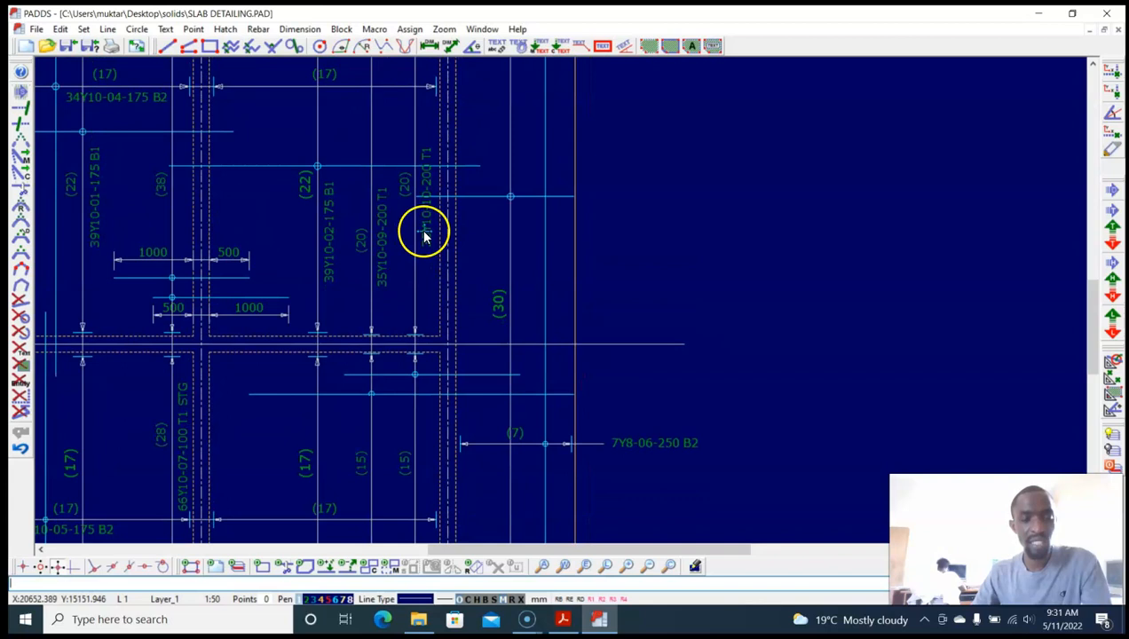
pyautogui.scroll(1, 426, 226)
pyautogui.rightClick(395, 235)
pyautogui.click(417, 255)
pyautogui.click(396, 201)
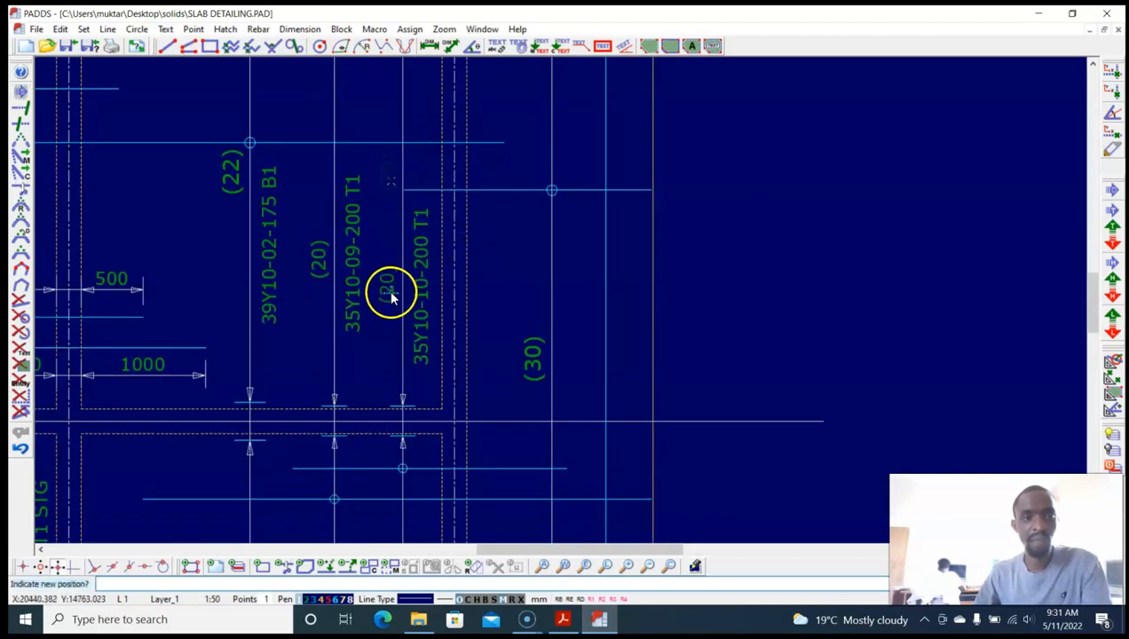
pyautogui.click(391, 294)
pyautogui.scroll(-1, 426, 269)
pyautogui.scroll(1, 431, 264)
pyautogui.scroll(-1, 433, 254)
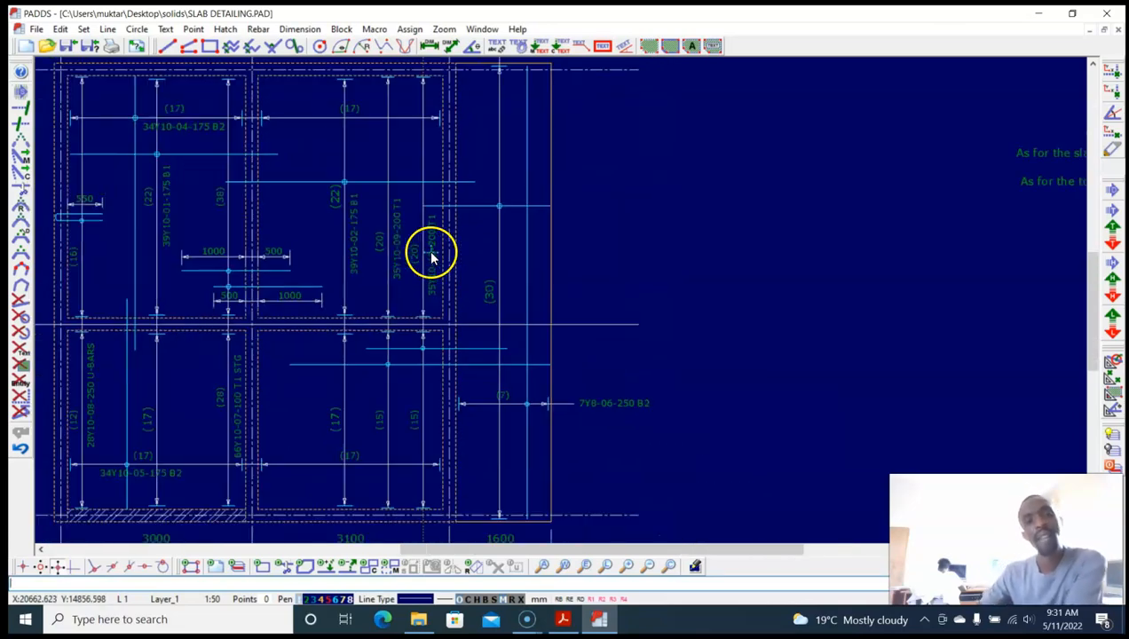
pyautogui.scroll(2, 433, 253)
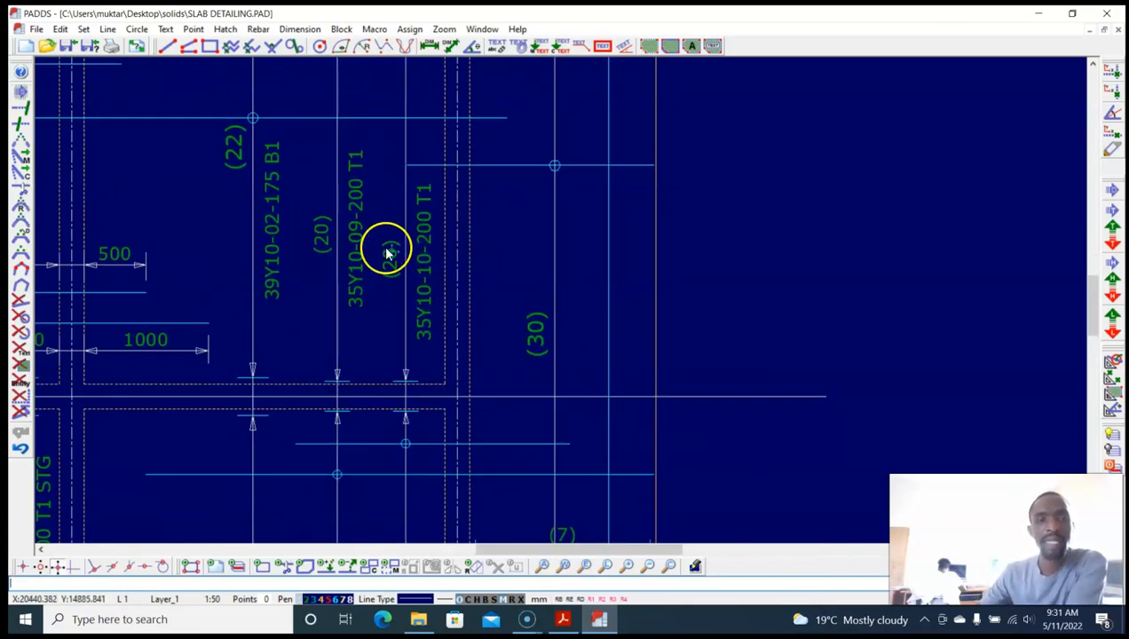
# Step: Review the bar schedule, and examine the mark 09 and mark 10 bar layout in the slab plan
pyautogui.click(493, 602)
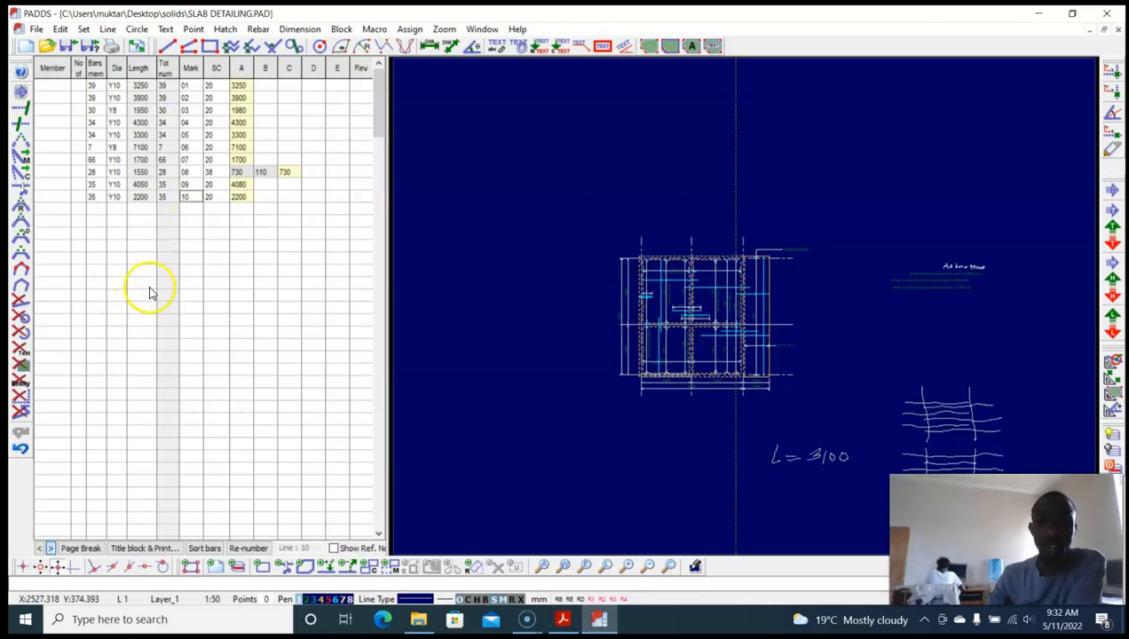
pyautogui.click(494, 602)
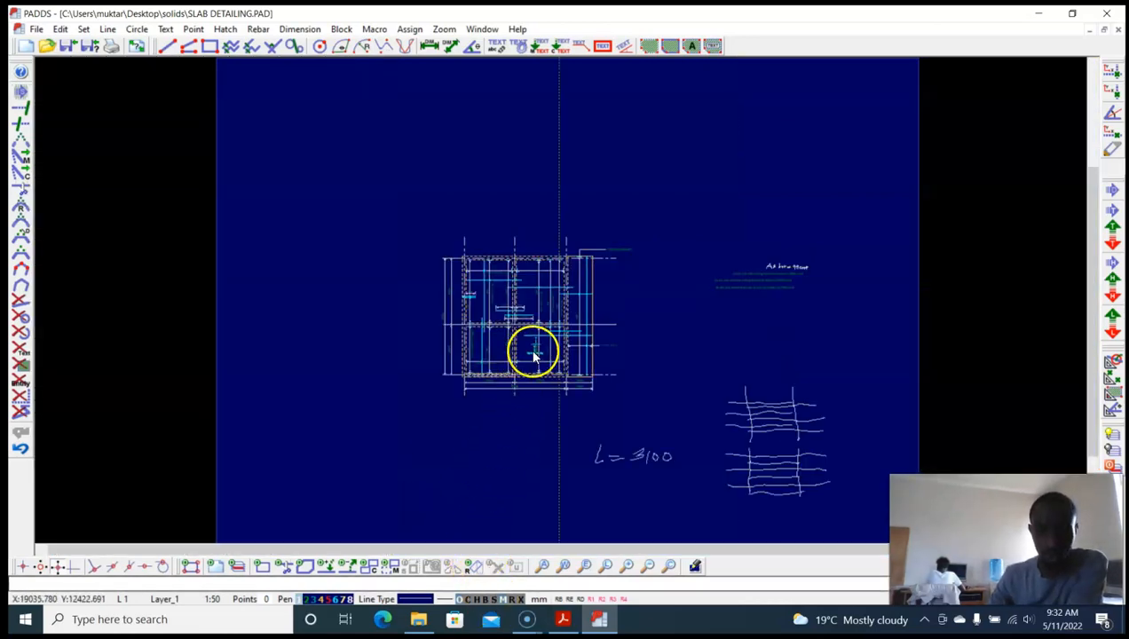
pyautogui.scroll(6, 544, 342)
pyautogui.moveTo(628, 296)
pyautogui.mouseDown(button='middle')
pyautogui.moveTo(566, 291)
pyautogui.moveTo(598, 305)
pyautogui.moveTo(542, 290)
pyautogui.mouseUp(button='middle')
pyautogui.scroll(-5, 597, 294)
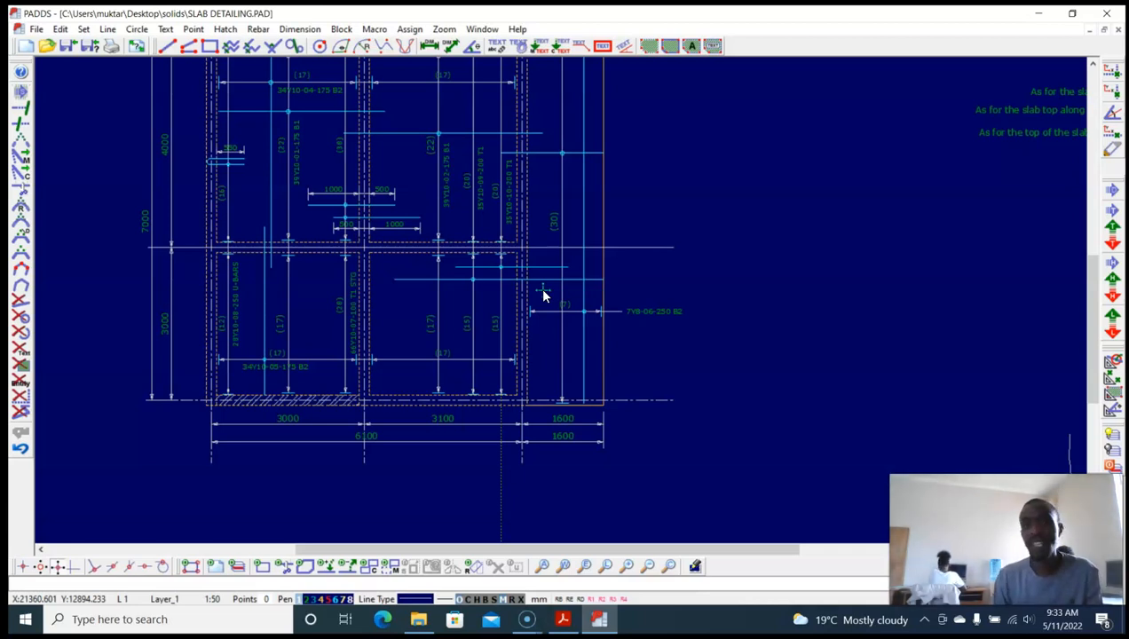
pyautogui.scroll(2, 545, 166)
pyautogui.moveTo(492, 244)
pyautogui.mouseDown(button='middle')
pyautogui.moveTo(431, 299)
pyautogui.moveTo(430, 342)
pyautogui.mouseUp(button='middle')
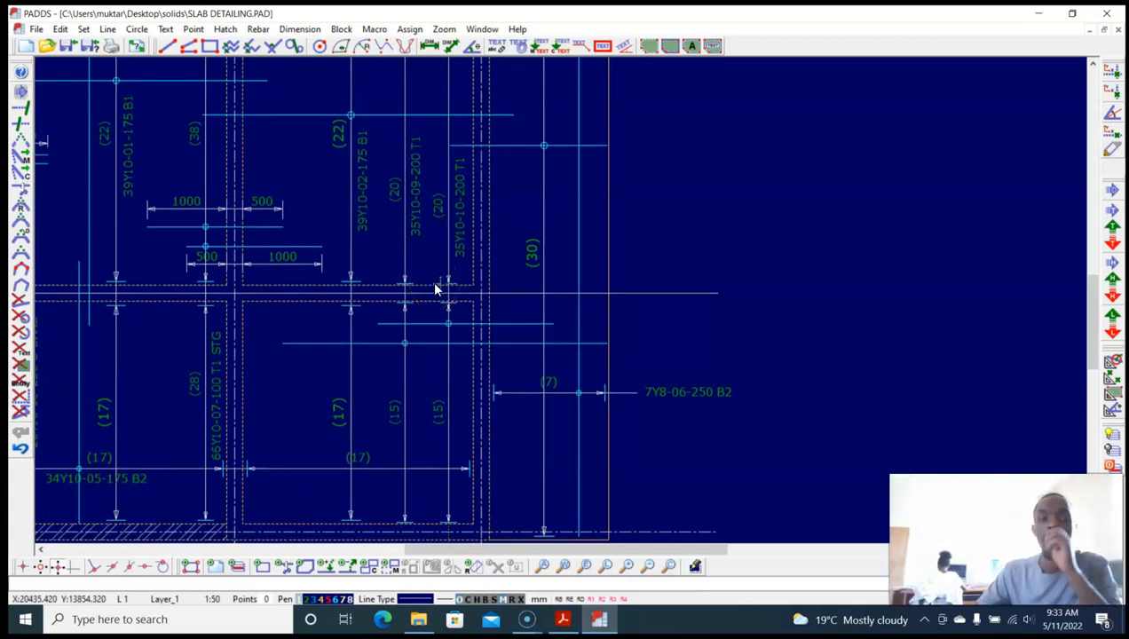
pyautogui.scroll(2, 426, 222)
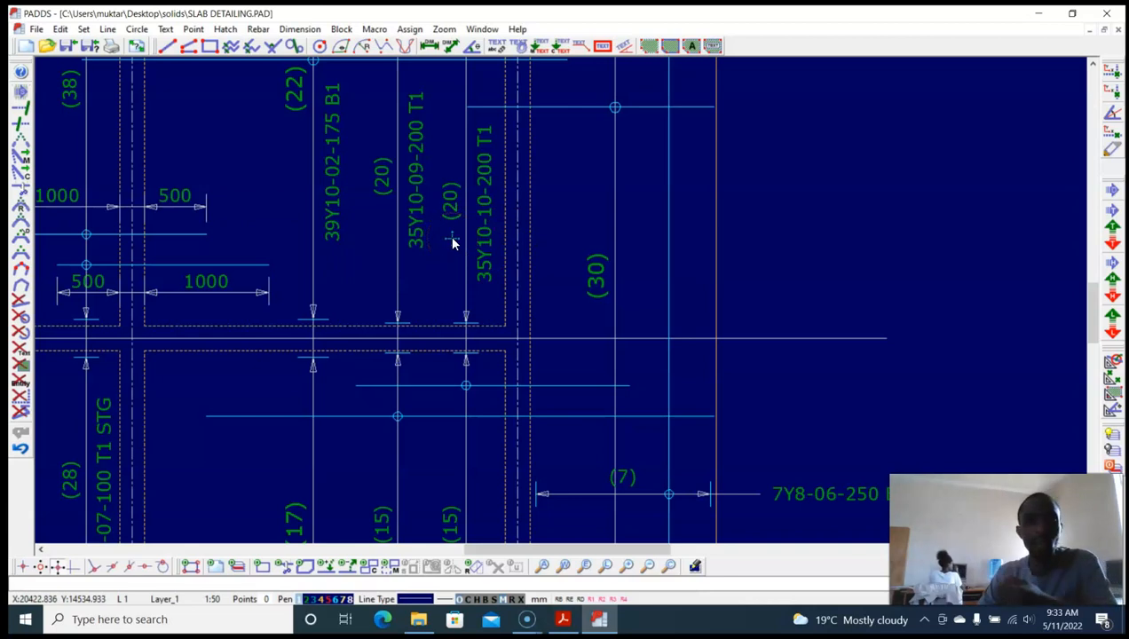
pyautogui.scroll(-1, 452, 243)
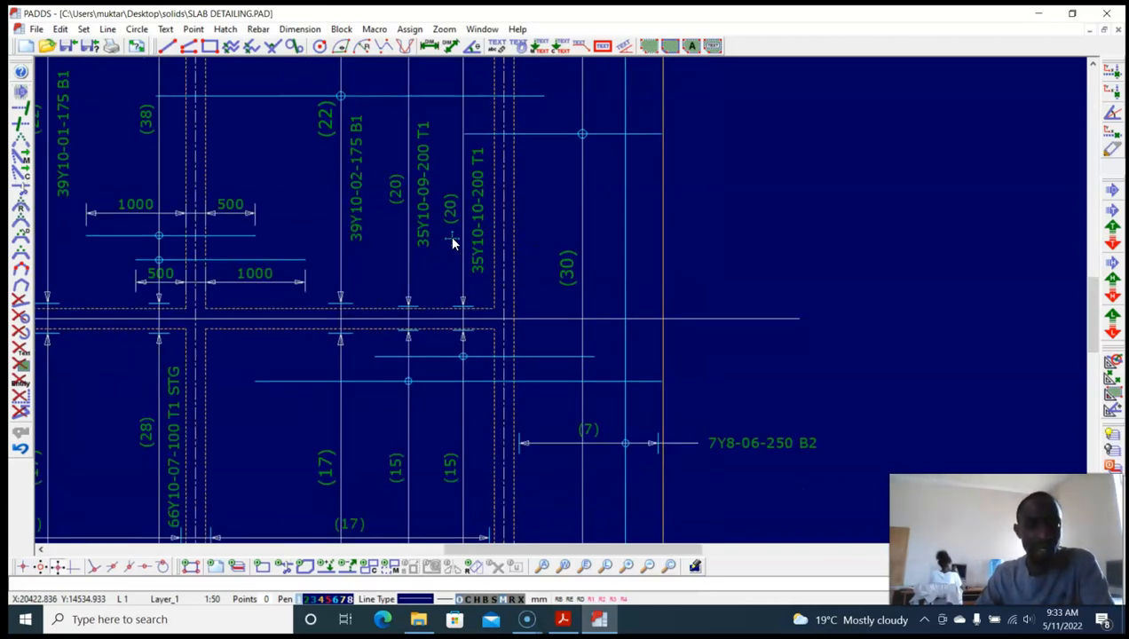
# Step: Change the mark 09 bar label in the upper 3100 bay to 35Y10-08+09-200 T1
pyautogui.hotkey('alt', 't')
pyautogui.press('e')
pyautogui.click(423, 225)
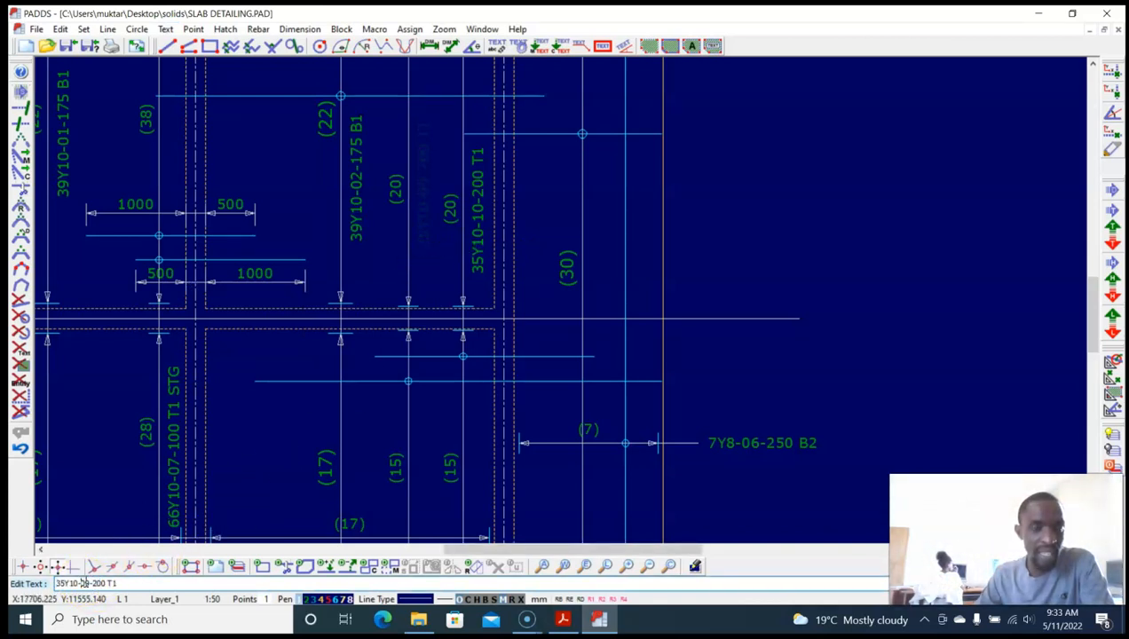
pyautogui.write('09')
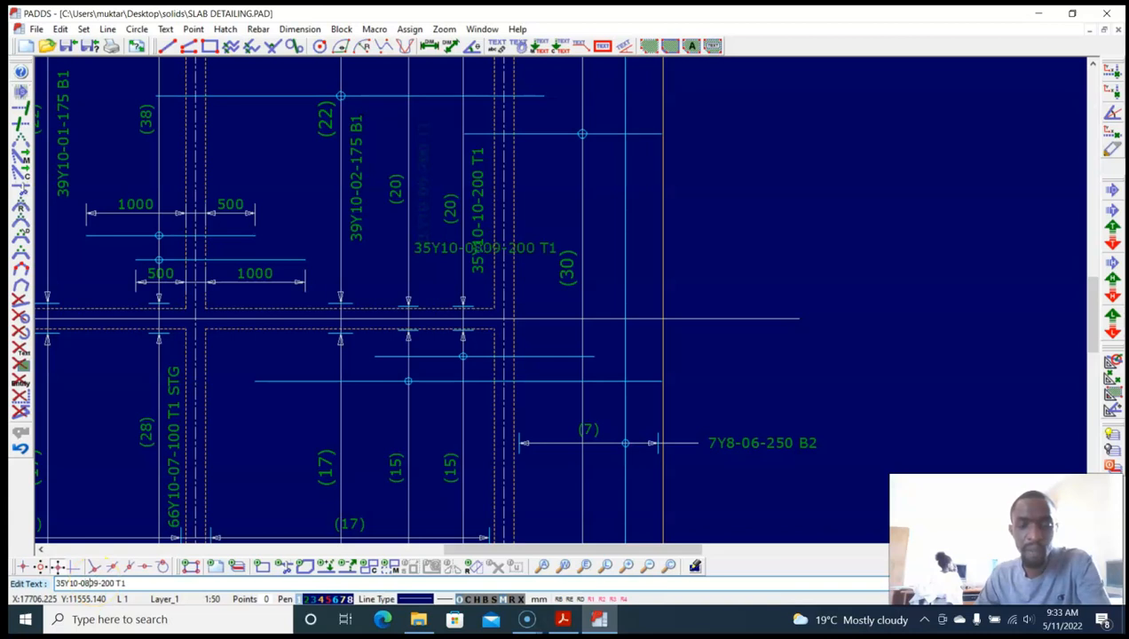
pyautogui.write('8+')
pyautogui.press('Return')
# Step: Move the combined bar label down along its distribution line in the upper 3100 bay
pyautogui.moveTo(442, 202); pyautogui.dragTo(446, 223, button='middle')
pyautogui.hotkey('alt', 't')
pyautogui.press('m')
pyautogui.scroll(2, 433, 213)
pyautogui.click(430, 216)
pyautogui.click(430, 274)
pyautogui.moveTo(431, 182); pyautogui.dragTo(434, 199, button='middle')
# Step: Append ALT to the combined bar label to mark the bars as alternating
pyautogui.hotkey('alt', 't')
pyautogui.press('e')
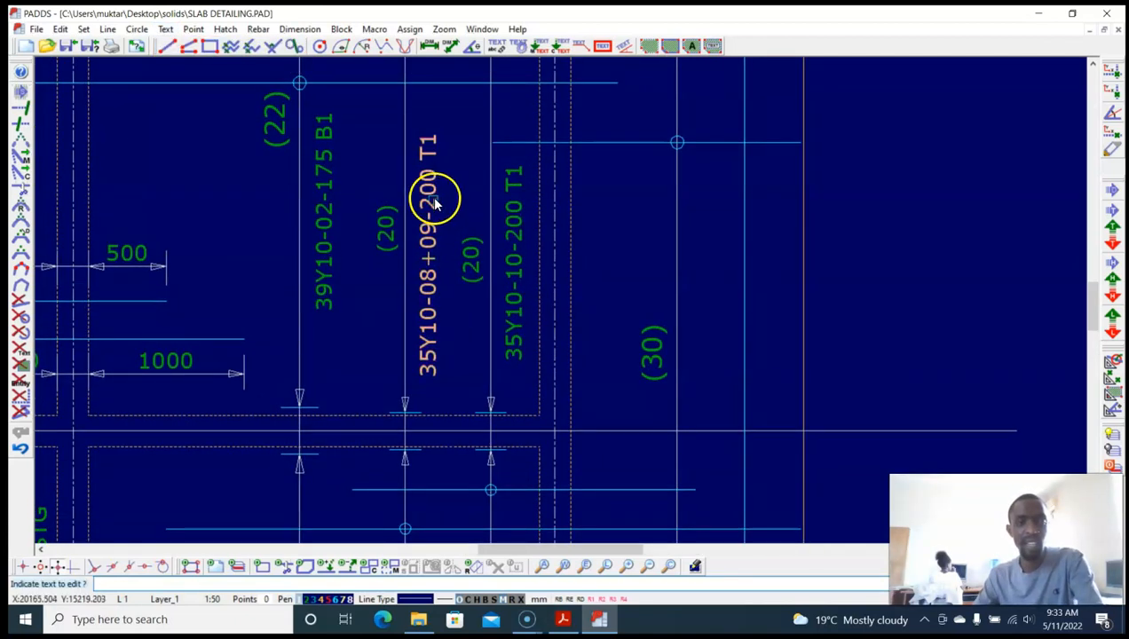
pyautogui.click(430, 205)
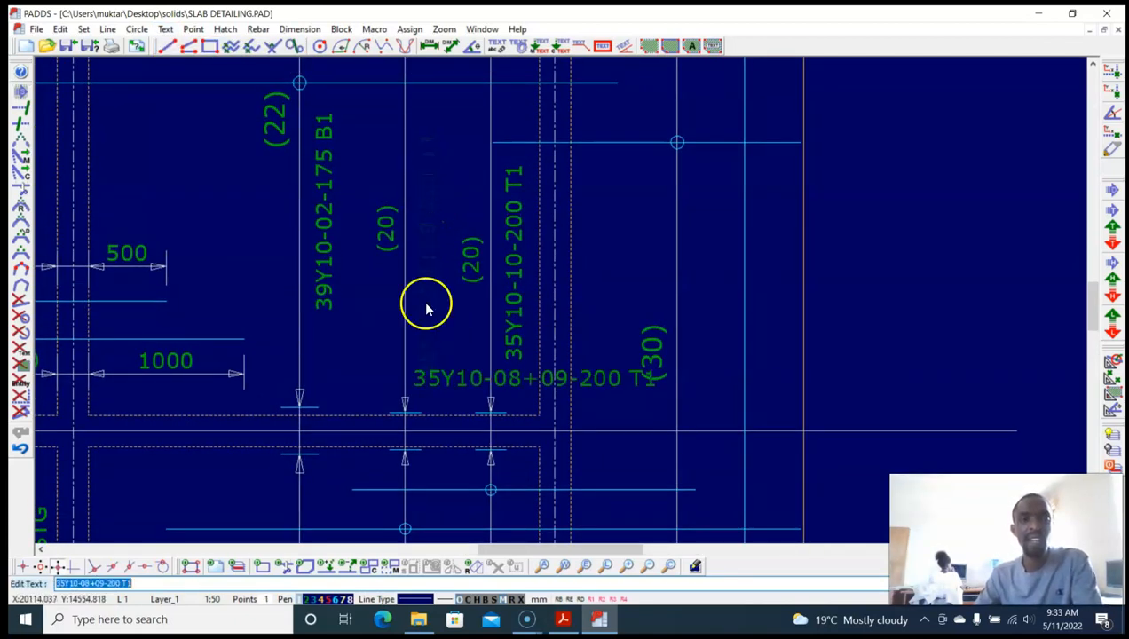
pyautogui.click(146, 586)
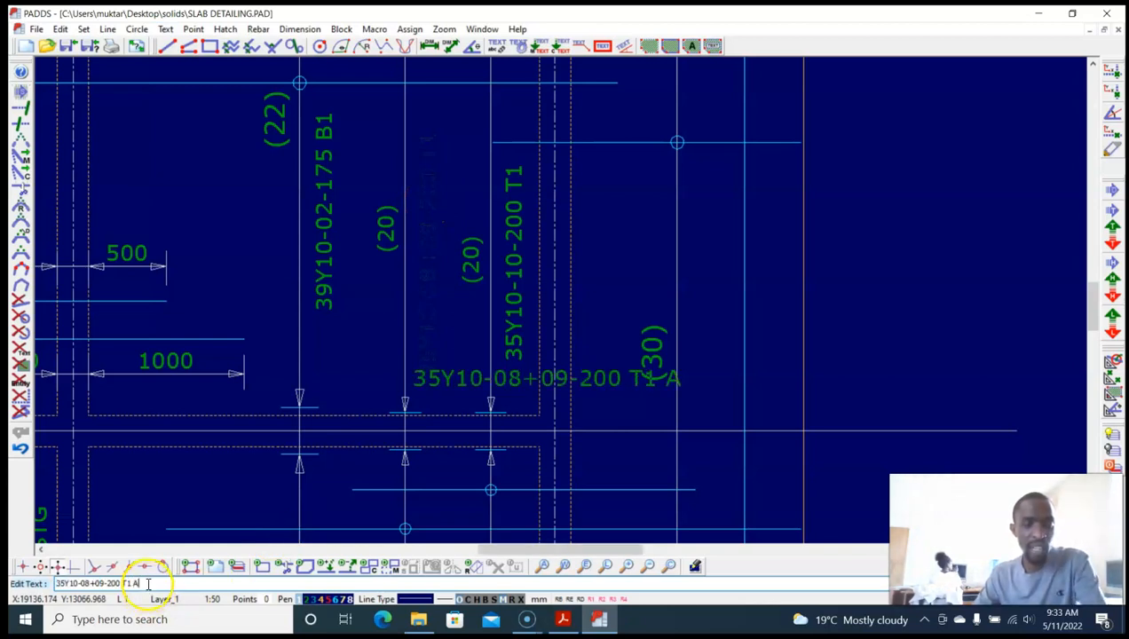
pyautogui.press('Return')
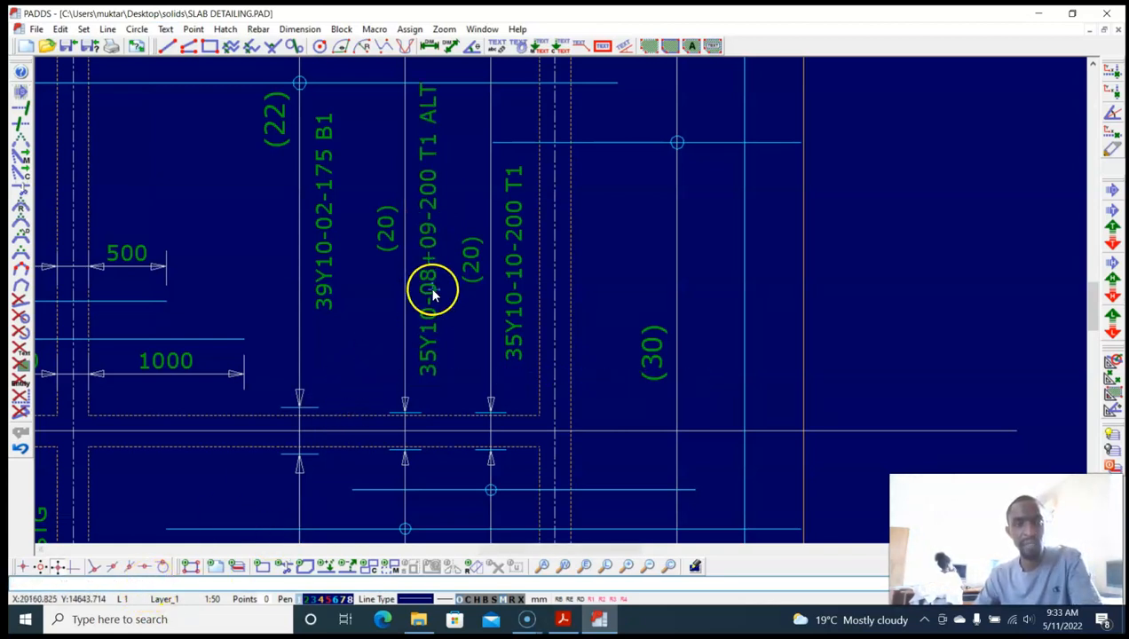
# Step: Shift the 35Y10-08+09-200 T1 ALT label slightly further down beside its distribution line
pyautogui.scroll(-1, 428, 290)
pyautogui.click(318, 48)
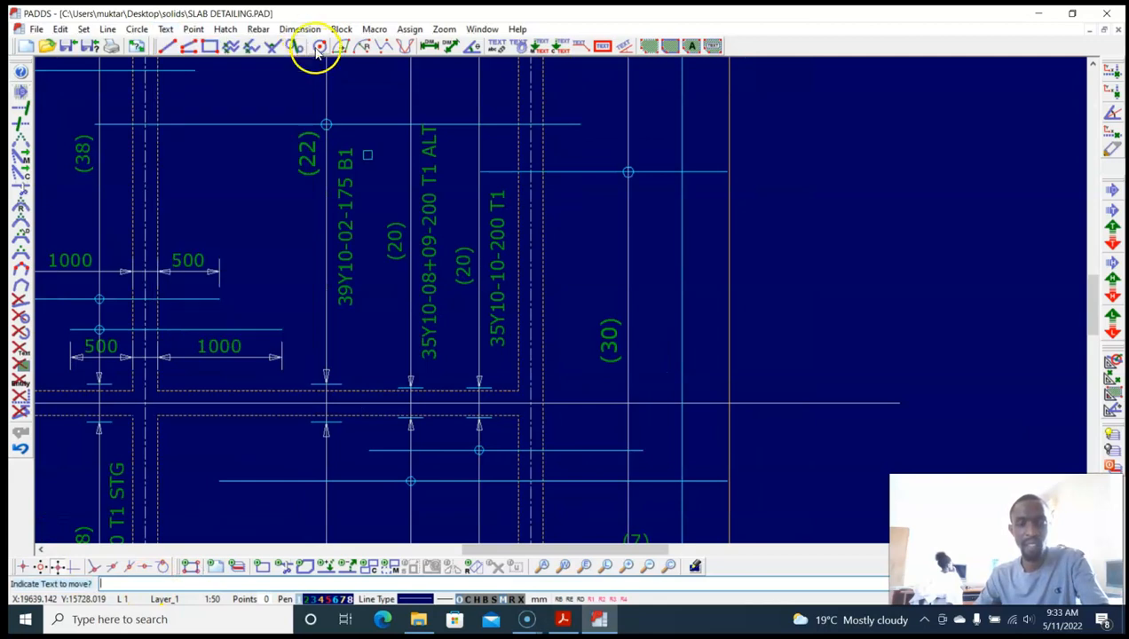
pyautogui.click(432, 197)
pyautogui.click(433, 213)
pyautogui.moveTo(445, 303); pyautogui.dragTo(421, 219, button='middle')
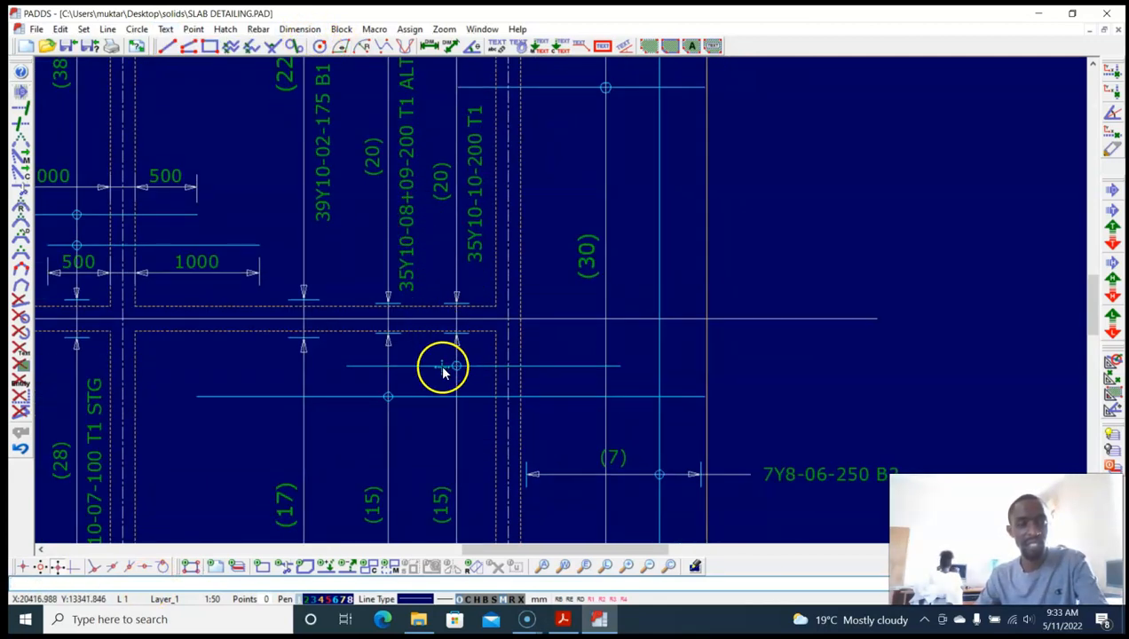
# Step: Define a box block around the short bar's indicator circle on the mark 10 distribution line
pyautogui.scroll(1, 441, 383)
pyautogui.moveTo(441, 383); pyautogui.dragTo(471, 366, button='middle')
pyautogui.hotkey('alt', 'b')
pyautogui.press('b')
pyautogui.click(460, 328)
pyautogui.click(509, 358)
# Step: Correct the bar marks in the combined label so it reads 35Y10-09+10-200 T1 ALT
pyautogui.scroll(-1, 493, 353)
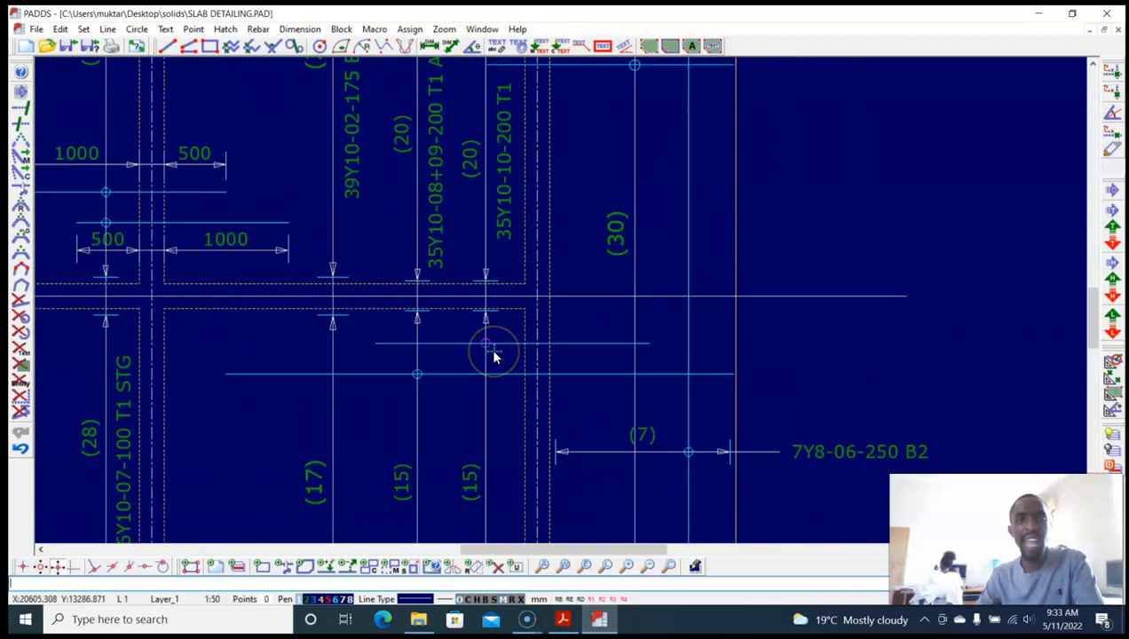
pyautogui.scroll(-1, 495, 354)
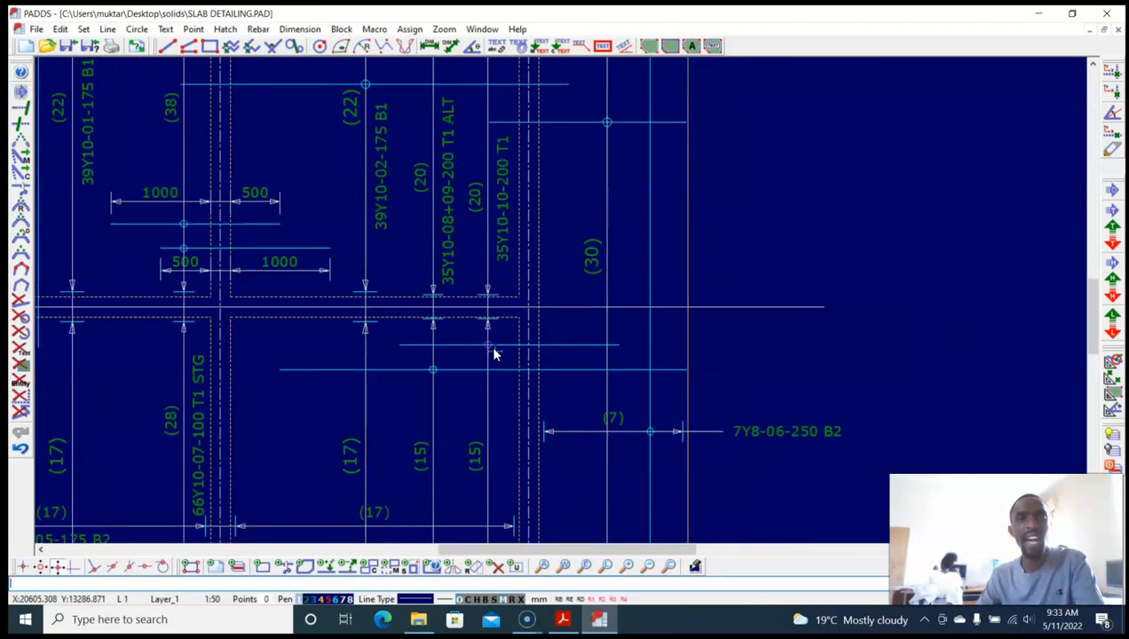
pyautogui.click(463, 222)
pyautogui.click(453, 227)
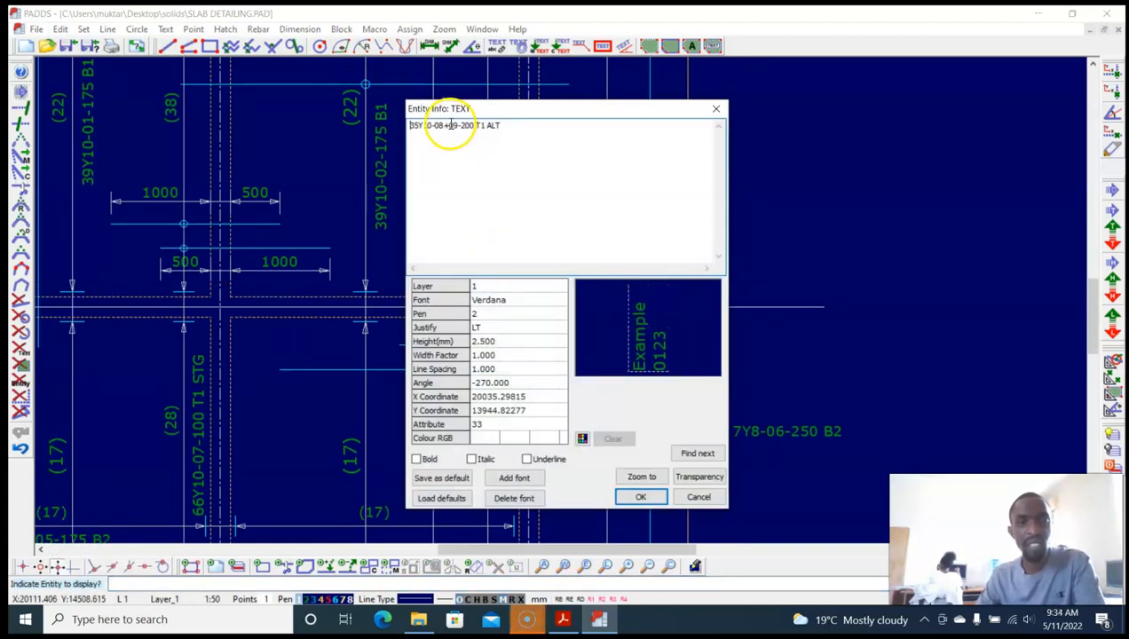
pyautogui.press('BackSpace')
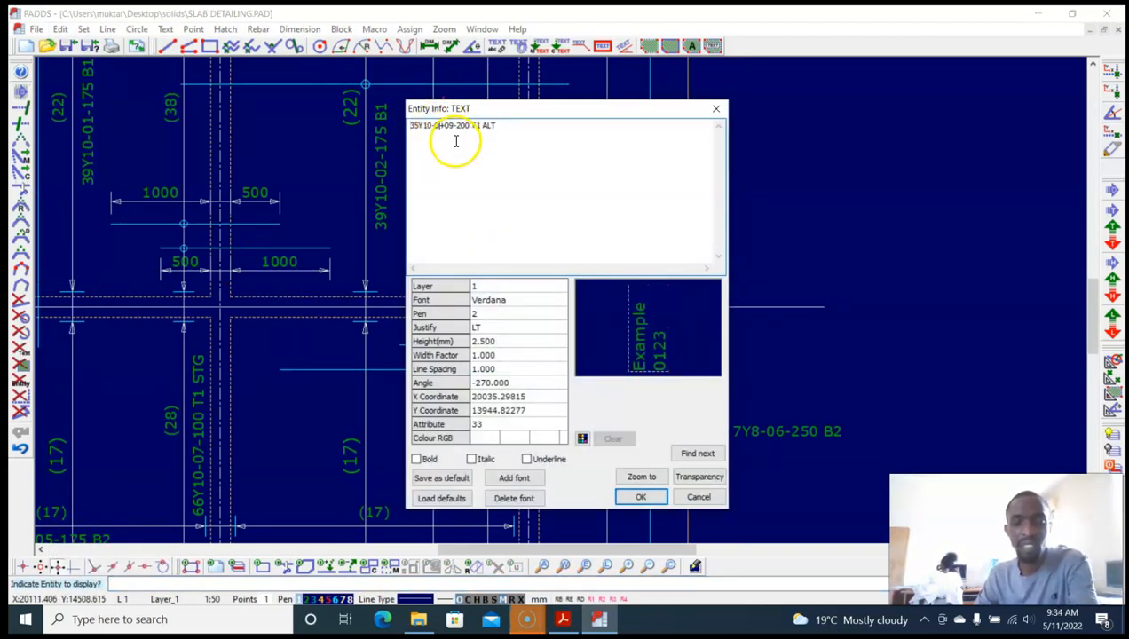
pyautogui.write('9')
pyautogui.click(457, 131)
pyautogui.press('BackSpace')
pyautogui.write('10')
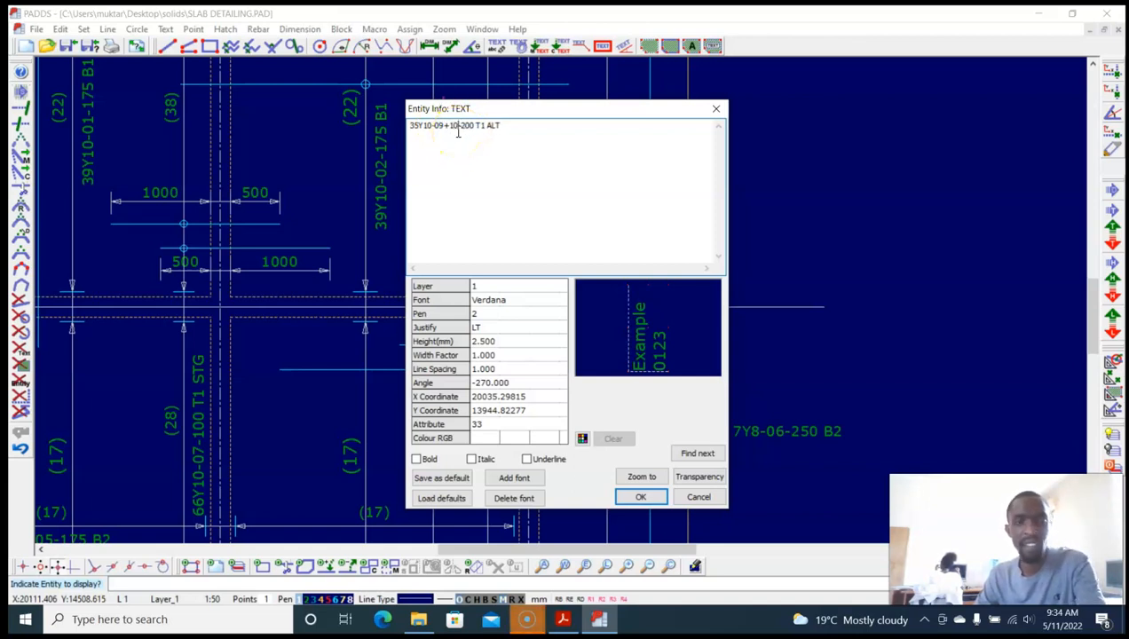
pyautogui.click(640, 496)
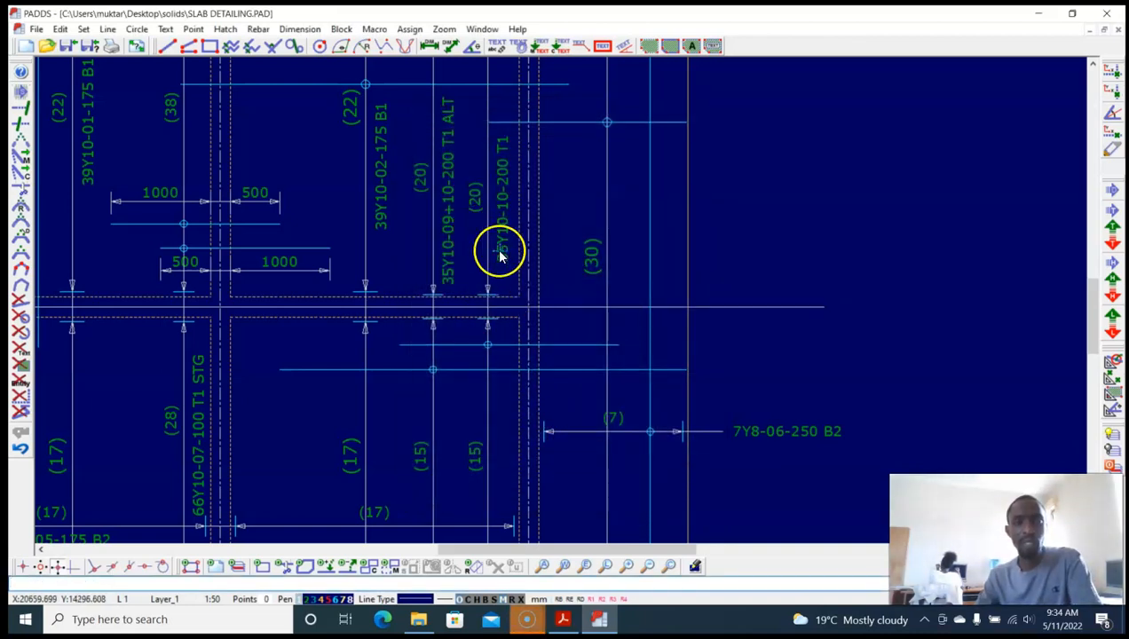
# Step: Move the short bar's indicator circle to where the bar crosses the mark 09 distribution line
pyautogui.scroll(3, 488, 346)
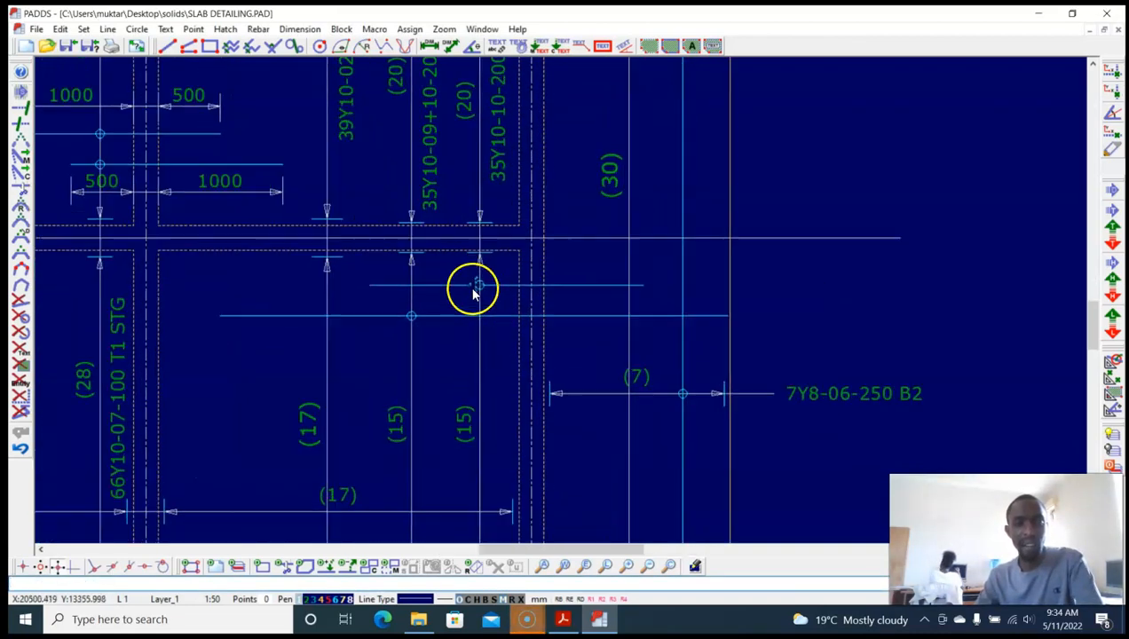
pyautogui.scroll(1, 489, 299)
pyautogui.click(486, 292)
pyautogui.click(357, 294)
pyautogui.hotkey('alt', 'b')
pyautogui.press('4')
pyautogui.scroll(-4, 498, 286)
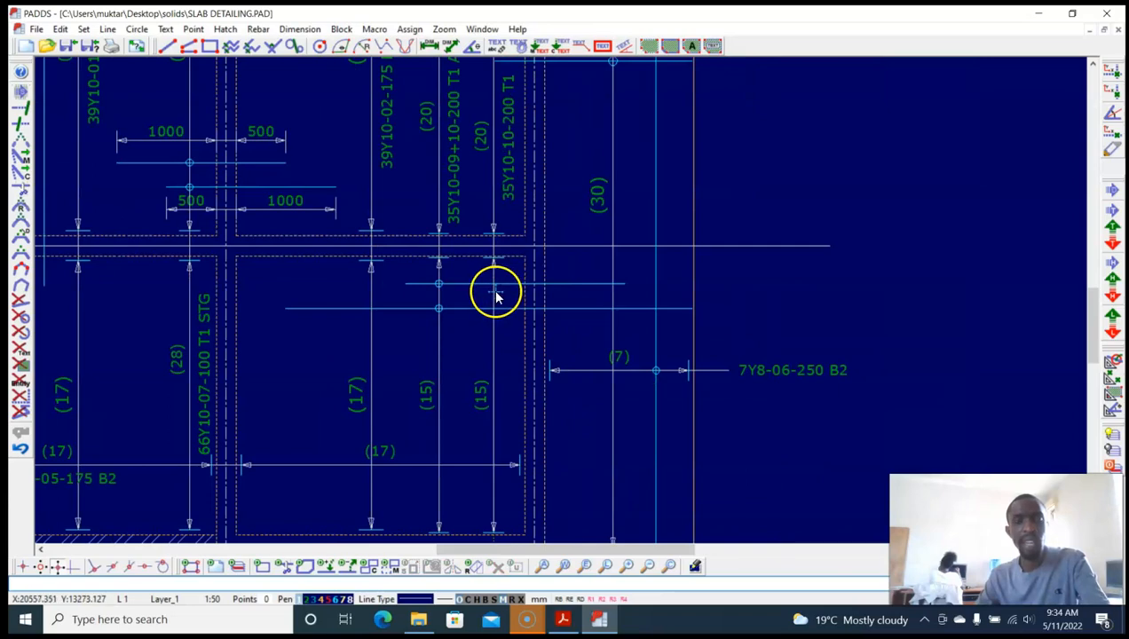
# Step: Delete the separate mark 10 distribution line together with its label, bar counts and end ticks across both 3100 bays
pyautogui.scroll(2, 495, 298)
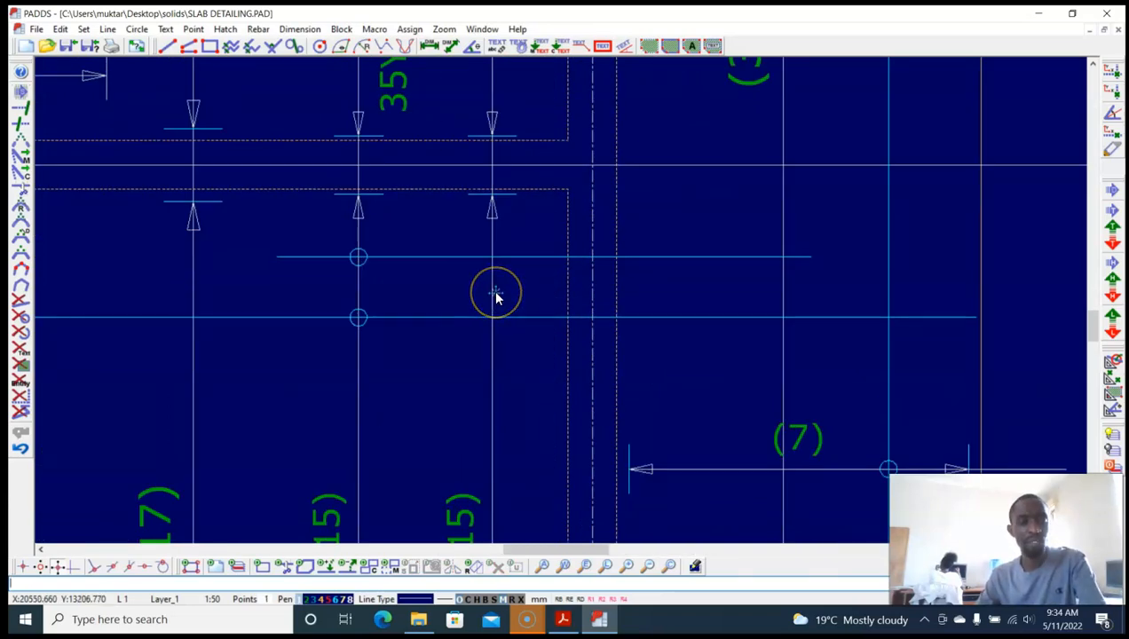
pyautogui.scroll(-4, 495, 297)
pyautogui.scroll(1, 494, 251)
pyautogui.hotkey('alt', 'b')
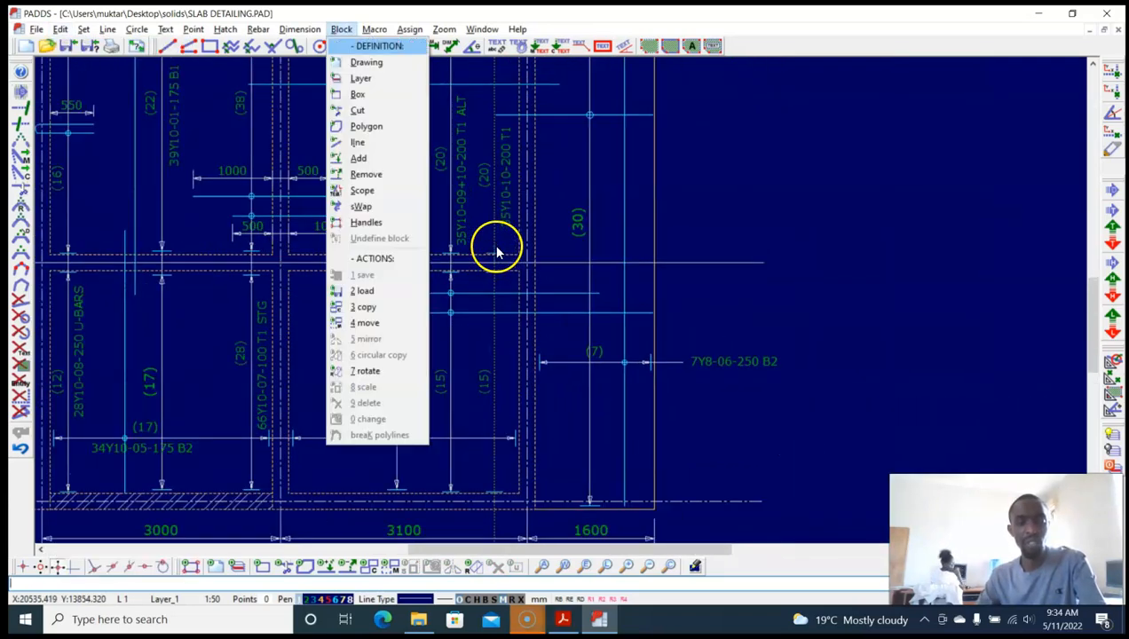
pyautogui.press('b')
pyautogui.scroll(2, 480, 159)
pyautogui.click(469, 78)
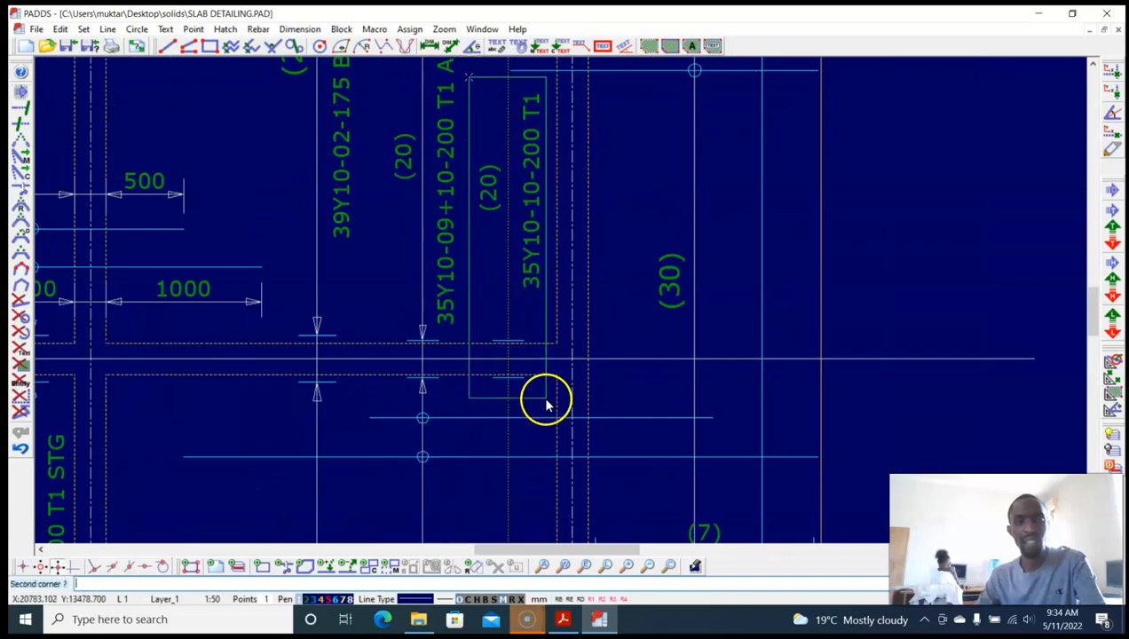
pyautogui.click(545, 405)
pyautogui.scroll(-3, 521, 286)
pyautogui.press('Escape')
pyautogui.scroll(2, 534, 139)
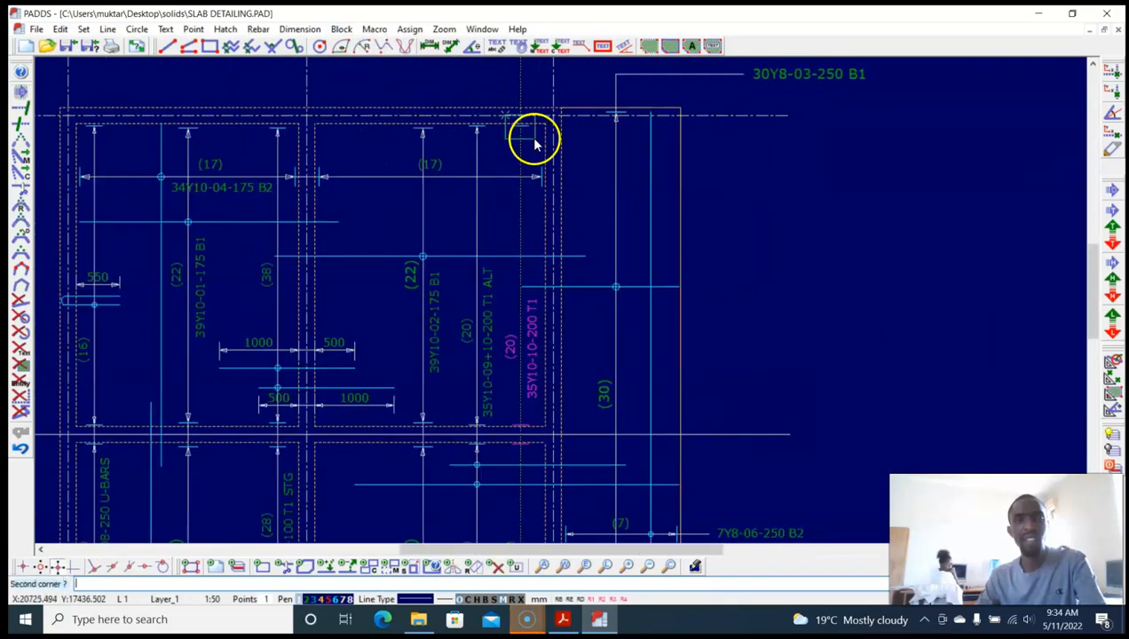
pyautogui.scroll(-4, 537, 189)
pyautogui.scroll(4, 513, 297)
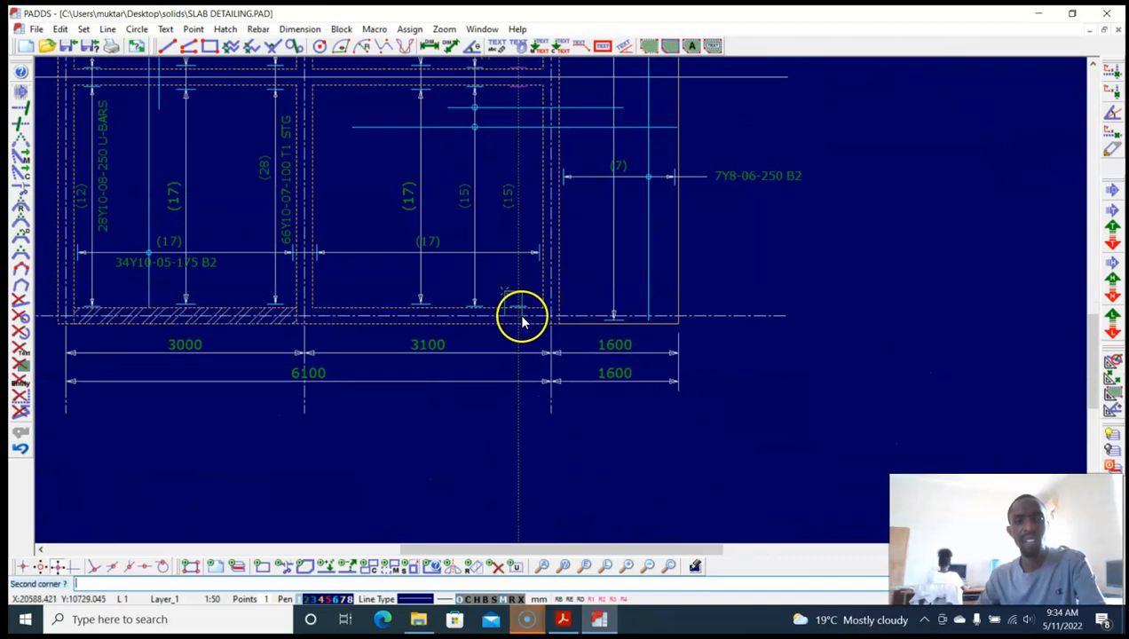
pyautogui.click(497, 195)
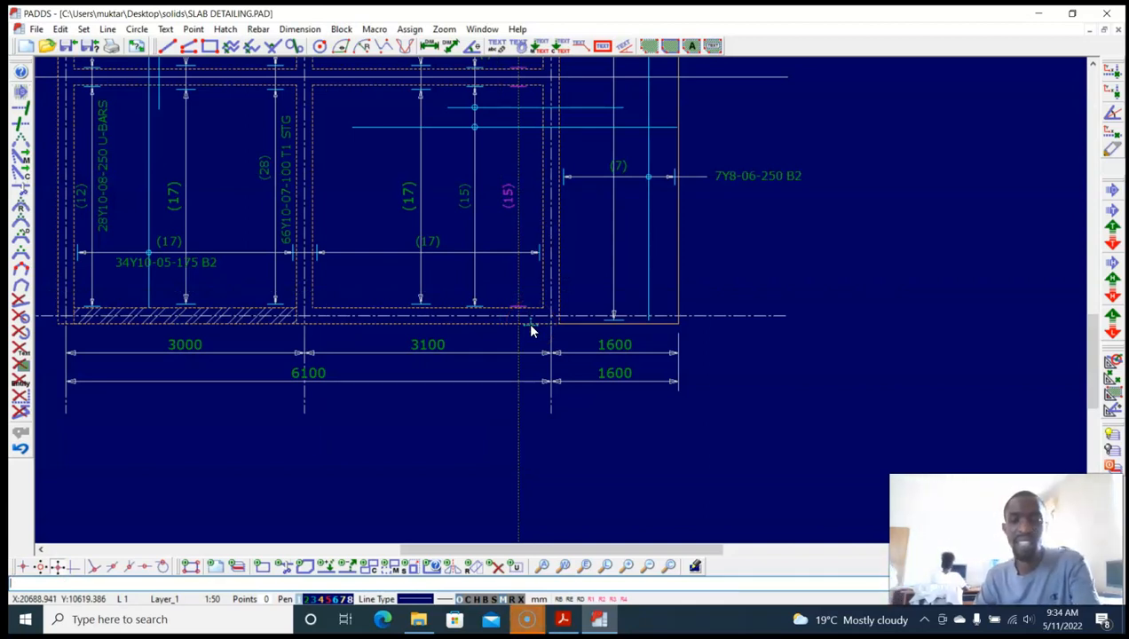
pyautogui.scroll(-3, 512, 244)
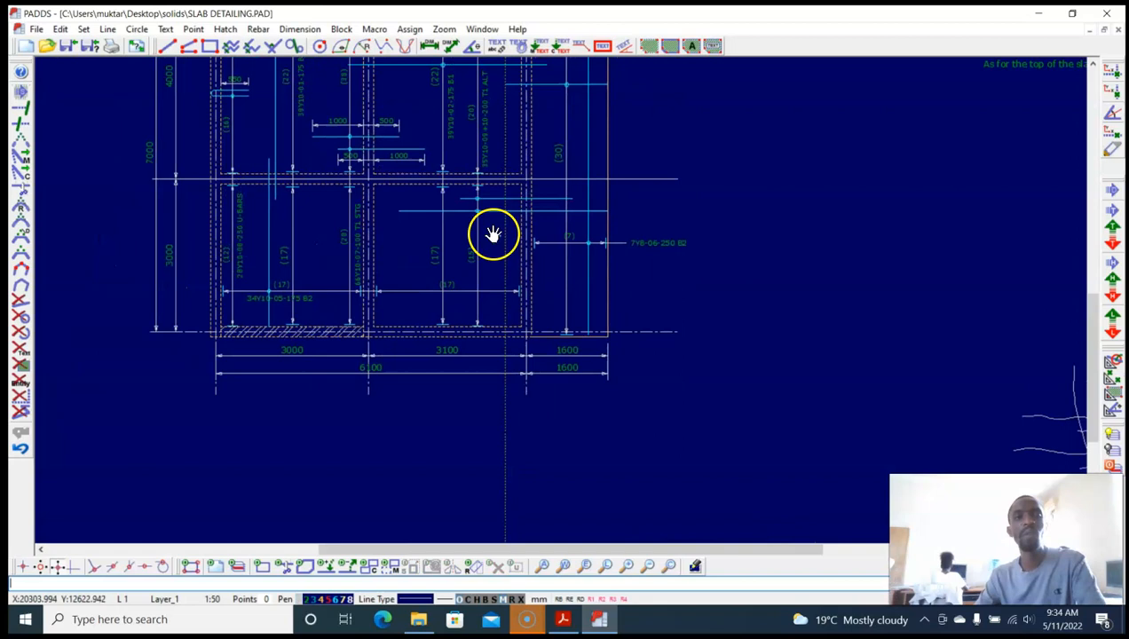
pyautogui.moveTo(489, 239); pyautogui.dragTo(496, 293, button='middle')
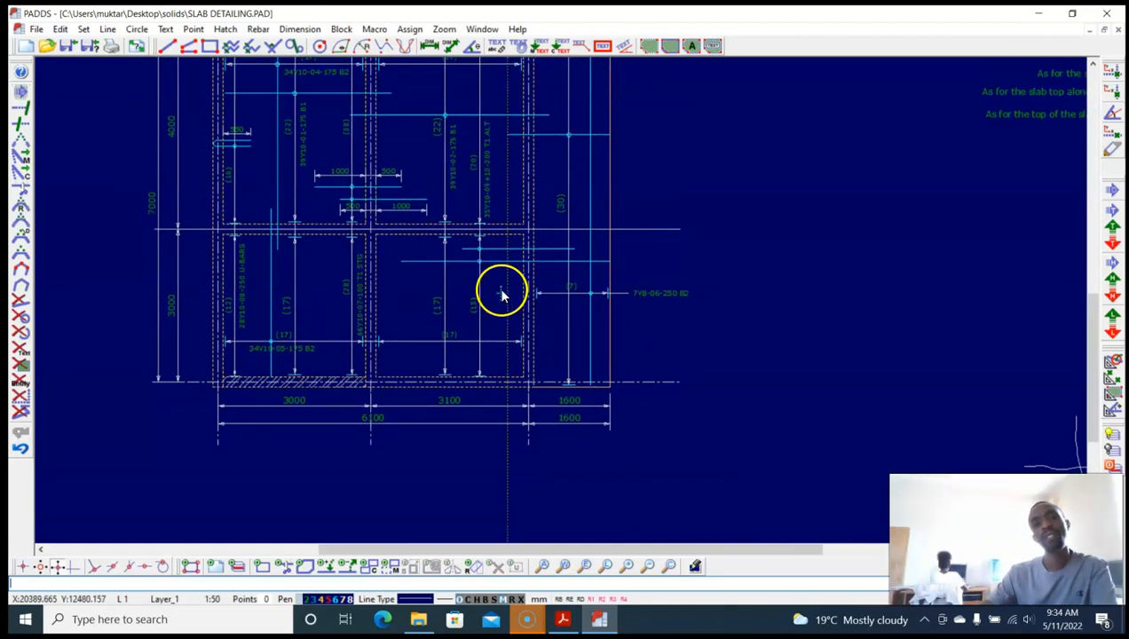
pyautogui.scroll(3, 494, 242)
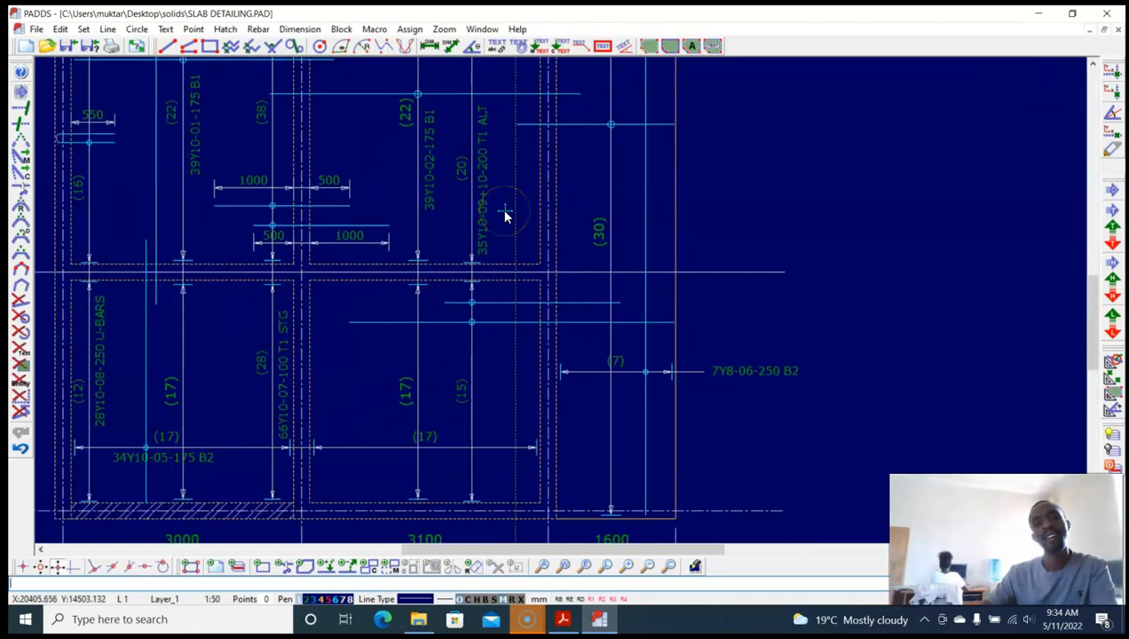
pyautogui.scroll(1, 486, 254)
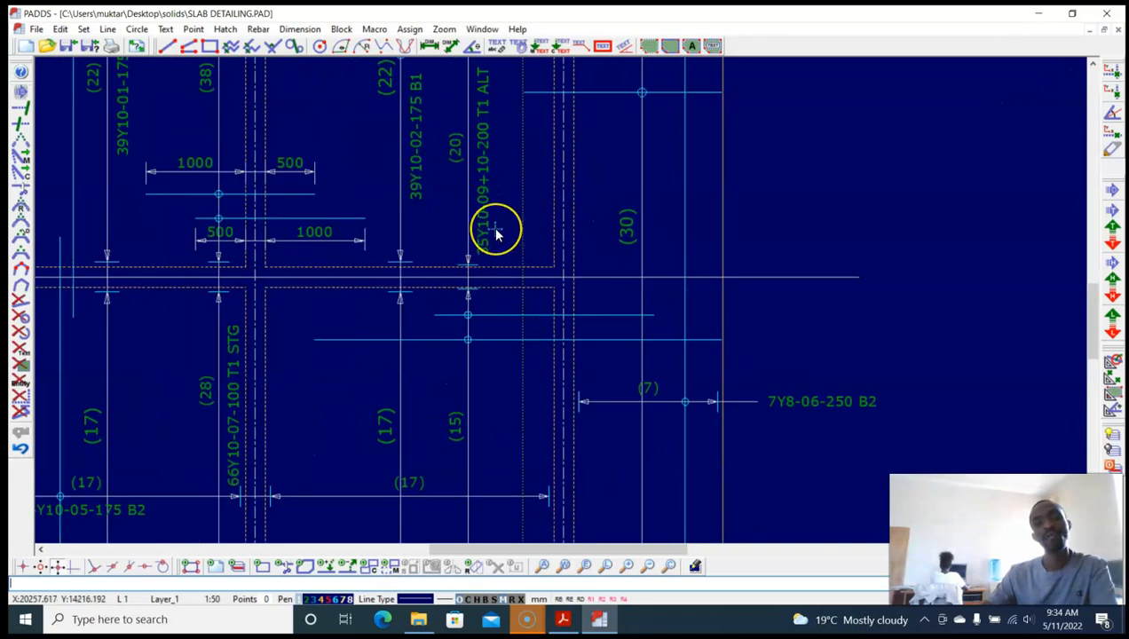
pyautogui.click(497, 215)
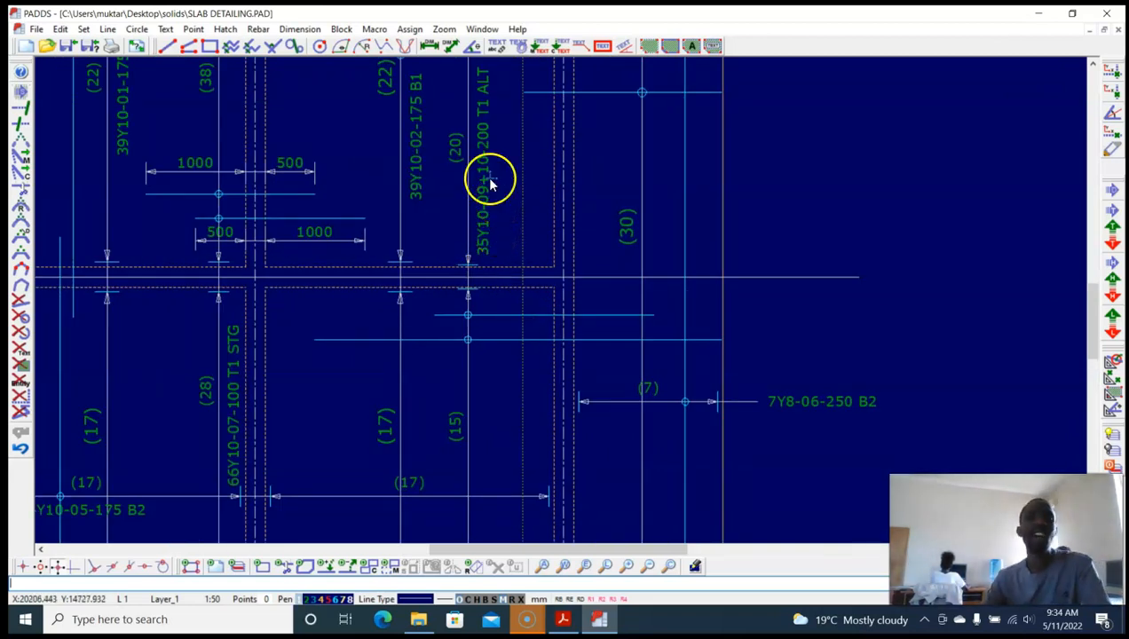
pyautogui.scroll(-1, 493, 193)
pyautogui.scroll(-1, 501, 211)
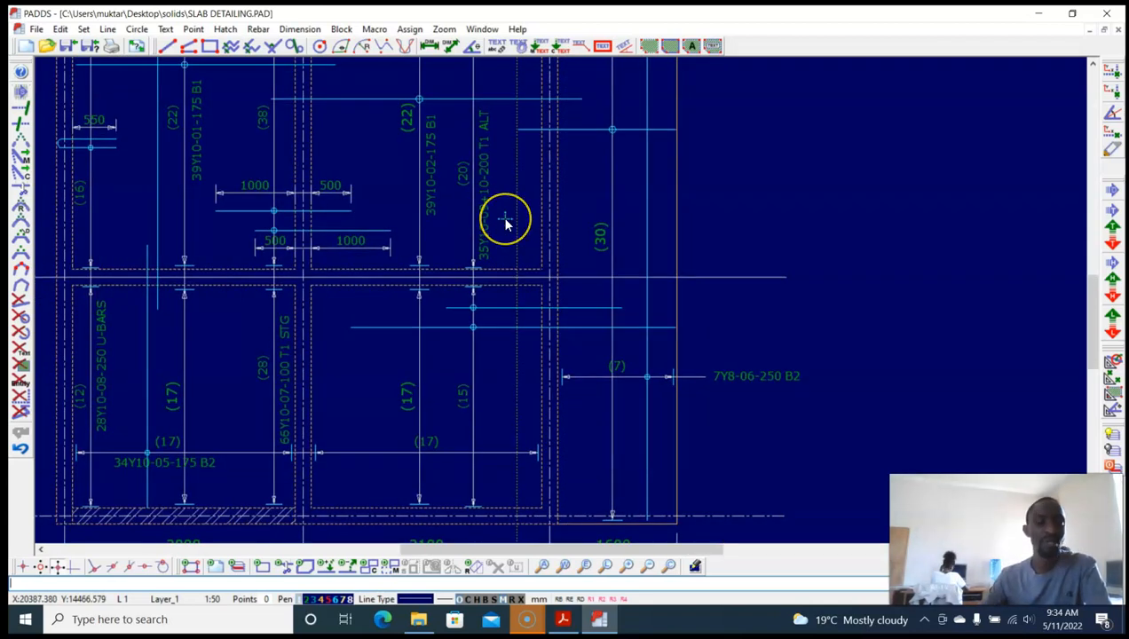
# Step: Insert 35Y10- before mark 10 in the combined label so each mark states its own bar quantity
pyautogui.scroll(1, 490, 218)
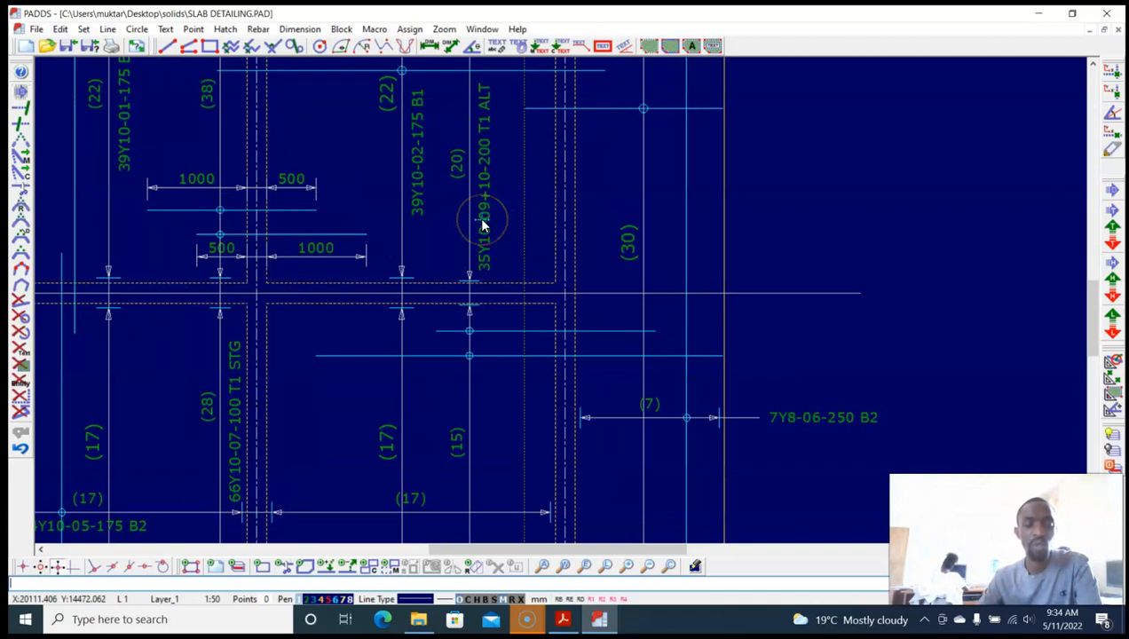
pyautogui.click(482, 225)
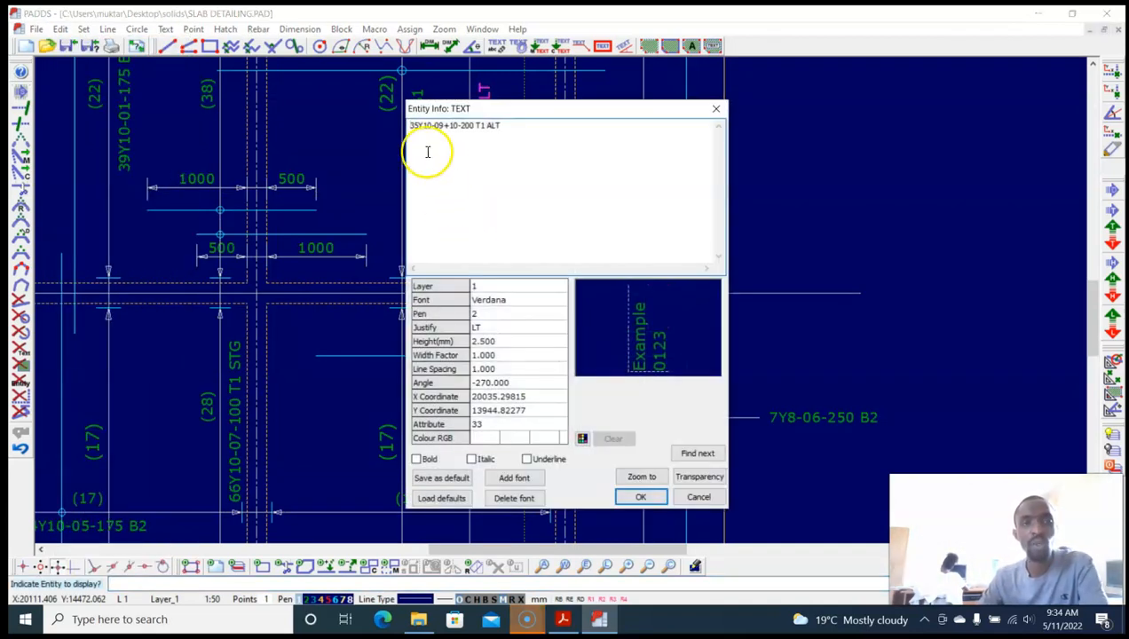
pyautogui.click(432, 125)
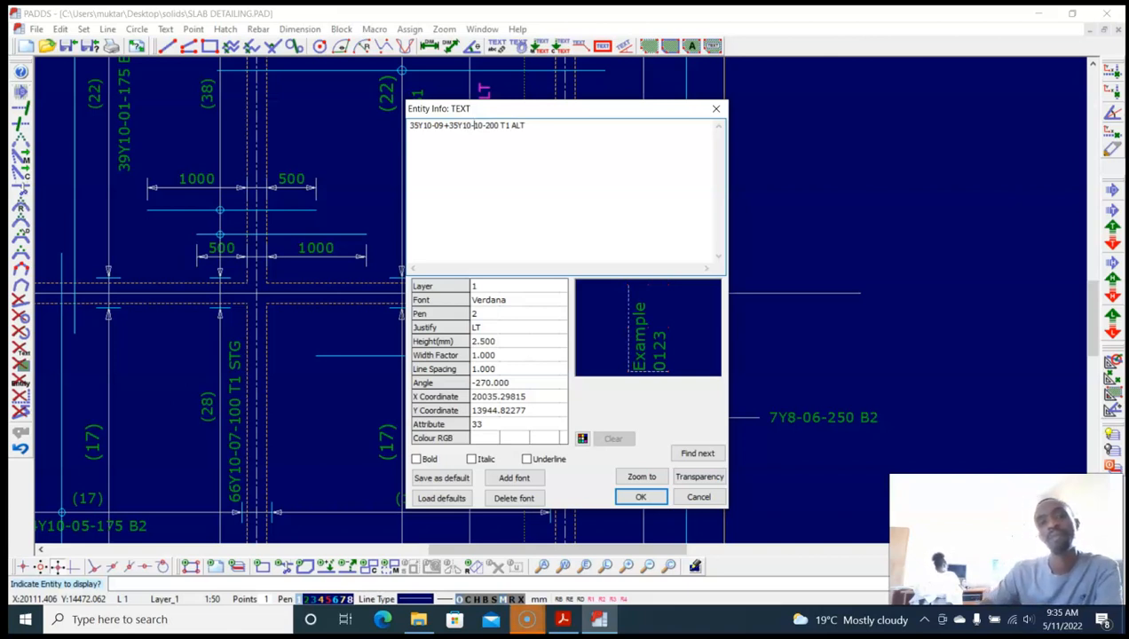
# Step: Set the spacing in the combined label to 100 so it reads 35Y10-09+35Y10-10-100 T1 ALT
pyautogui.click(498, 125)
pyautogui.press('Left')
pyautogui.press('Left')
pyautogui.press('Left')
pyautogui.press('Left')
pyautogui.press('Left')
pyautogui.press('Left')
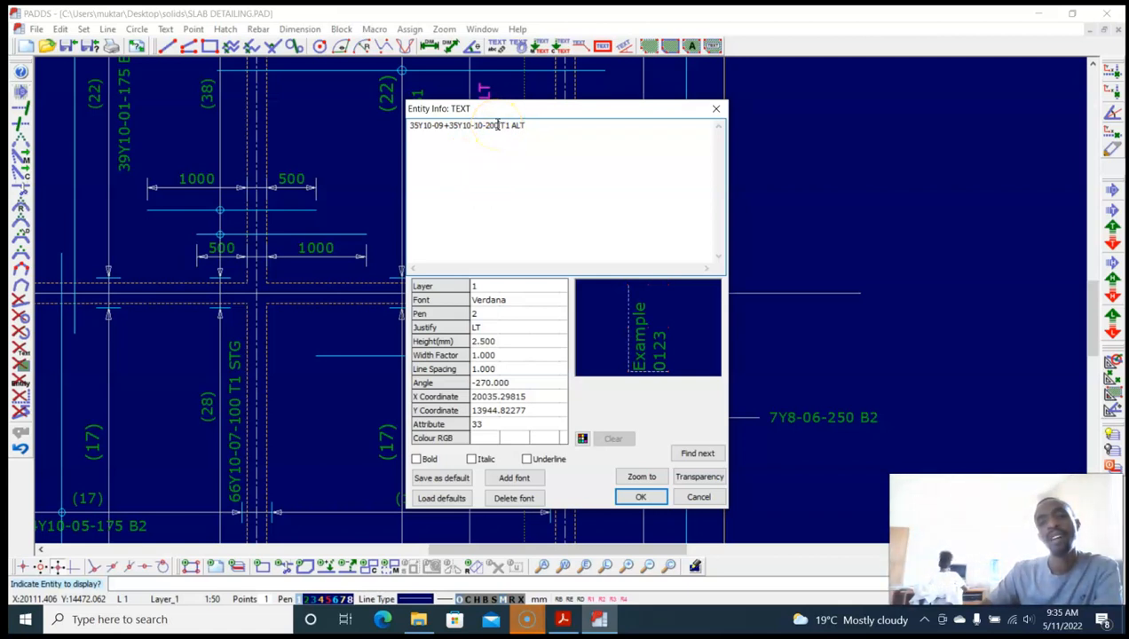
pyautogui.click(490, 128)
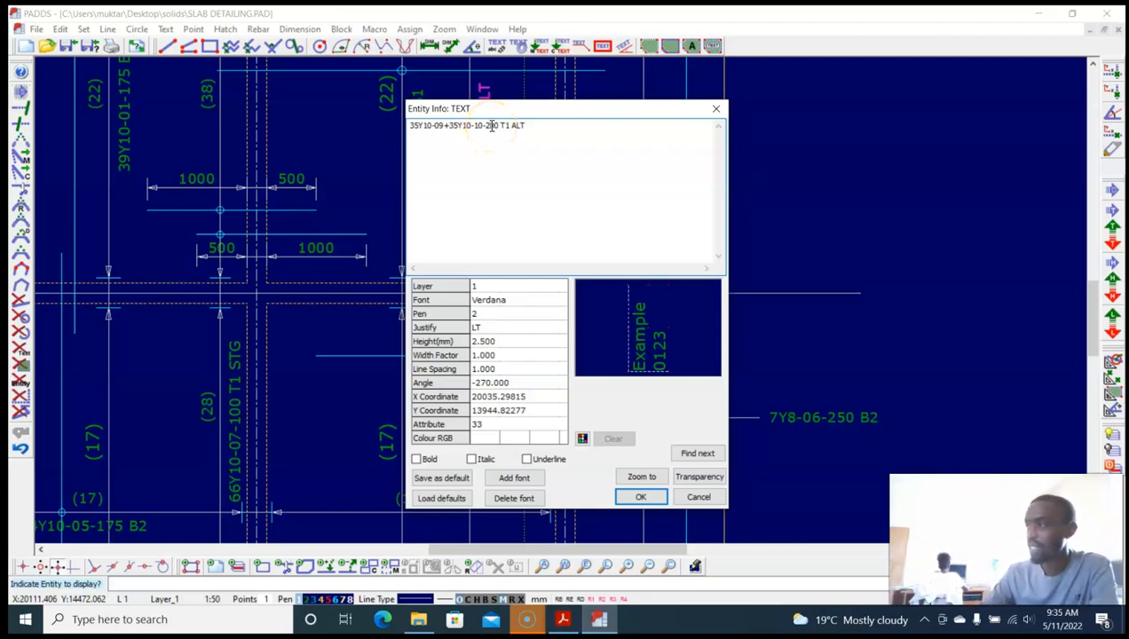
pyautogui.press('BackSpace')
pyautogui.write('1')
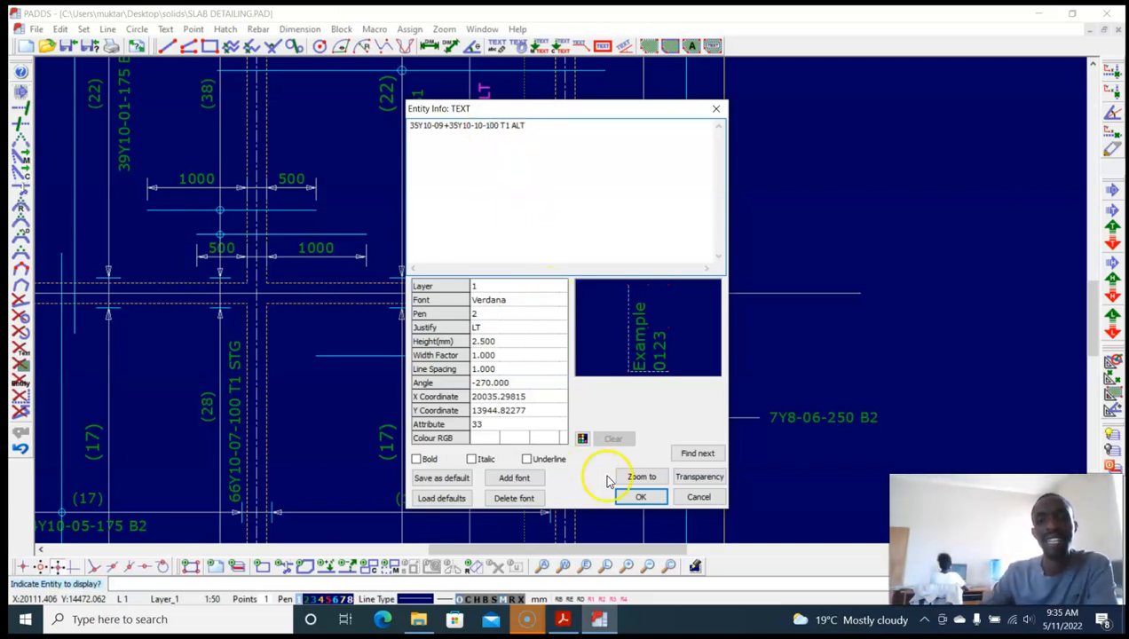
pyautogui.click(640, 496)
pyautogui.scroll(-2, 510, 206)
pyautogui.moveTo(509, 206); pyautogui.dragTo(509, 229, button='middle')
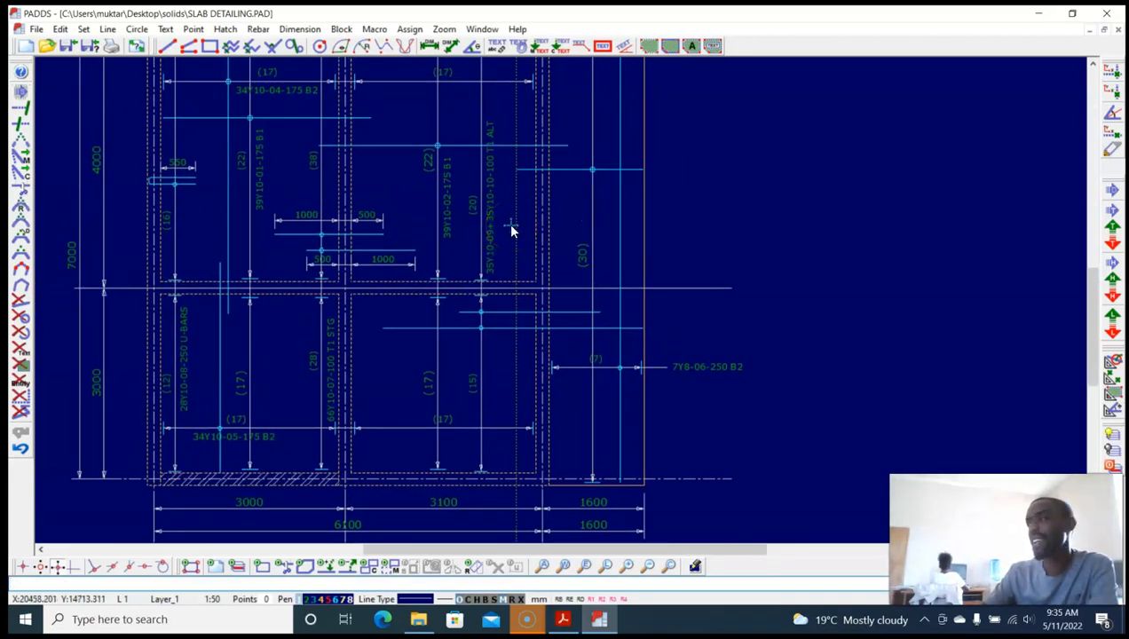
# Step: Split the combined top-bar label into two lines, with 35Y10-09 first and +35Y10-10-100 T1 ALT second
pyautogui.scroll(2, 498, 216)
pyautogui.moveTo(499, 216); pyautogui.dragTo(465, 213, button='middle')
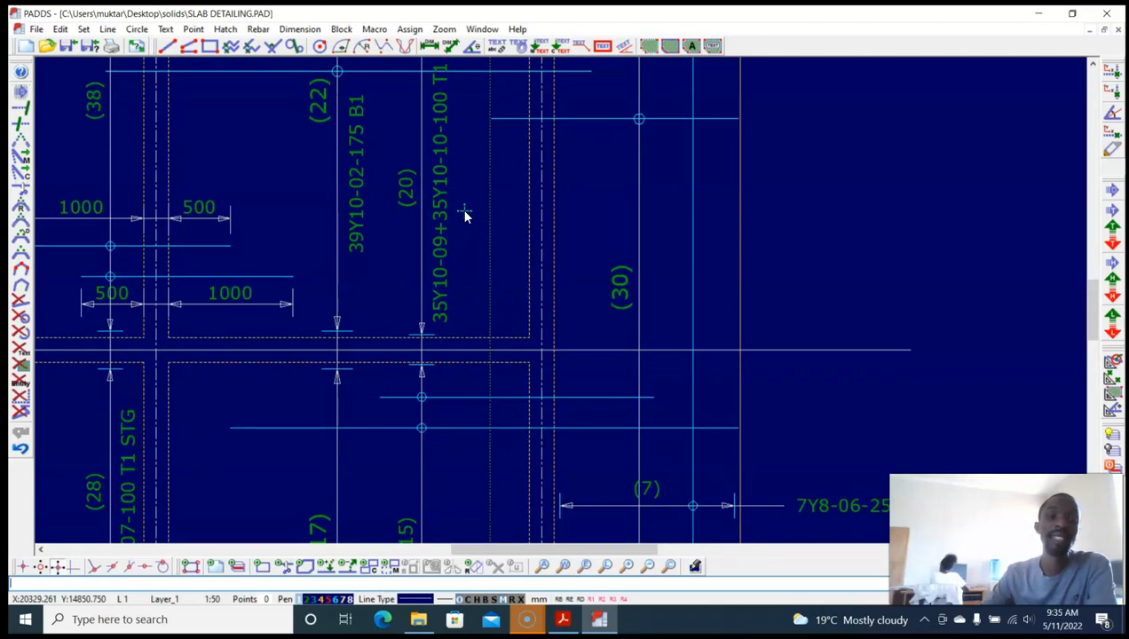
pyautogui.scroll(-1, 465, 213)
pyautogui.hotkey('alt', 'e')
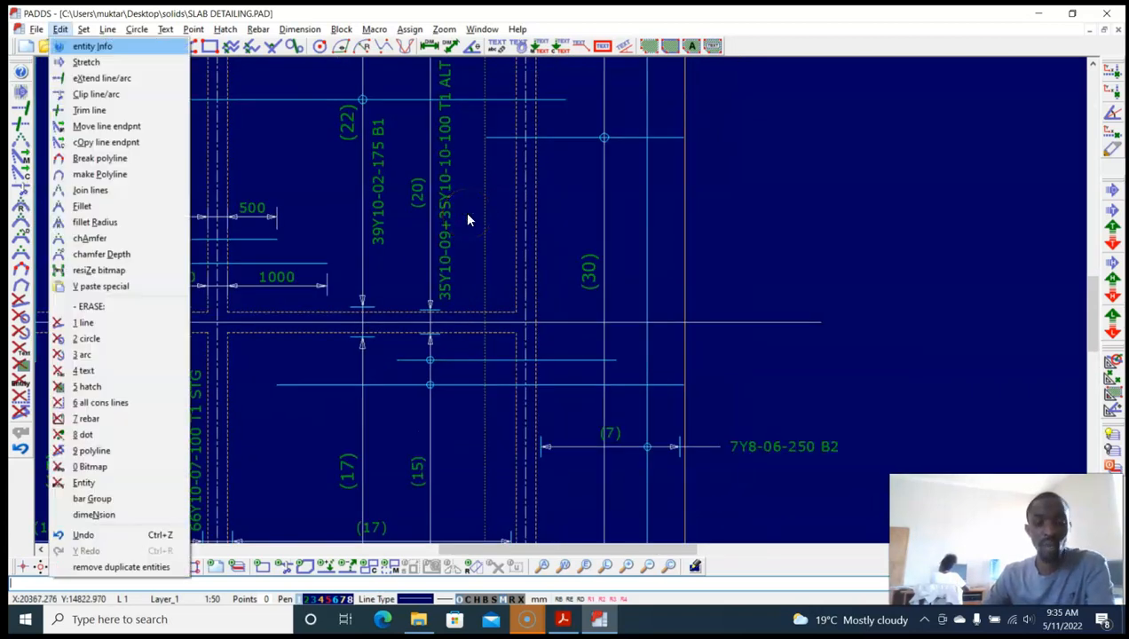
pyautogui.click(459, 224)
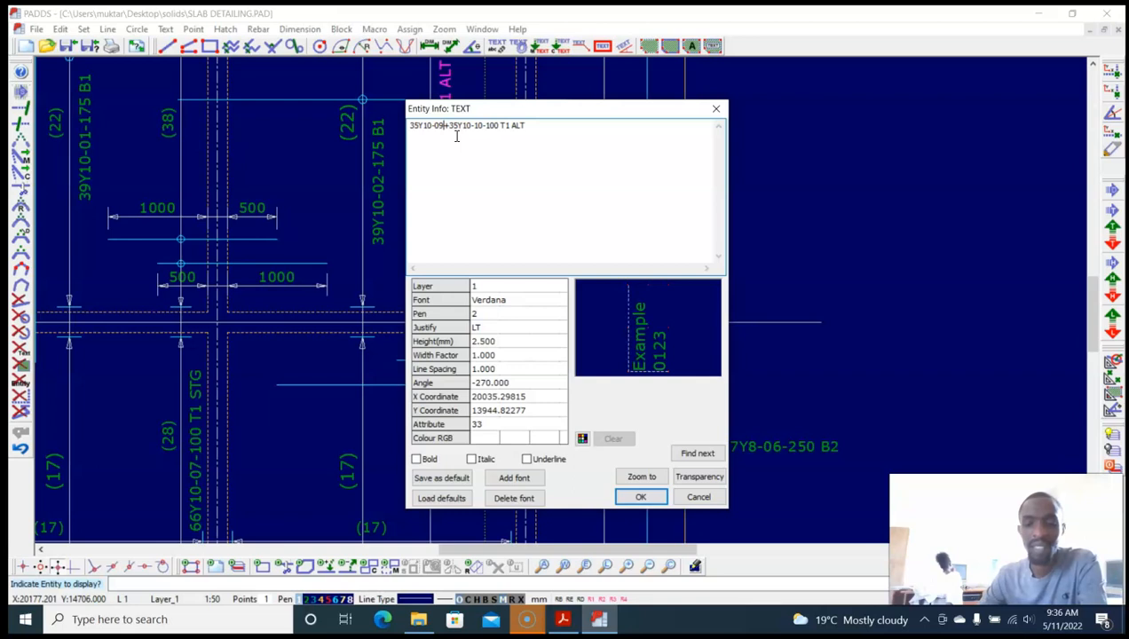
pyautogui.click(640, 496)
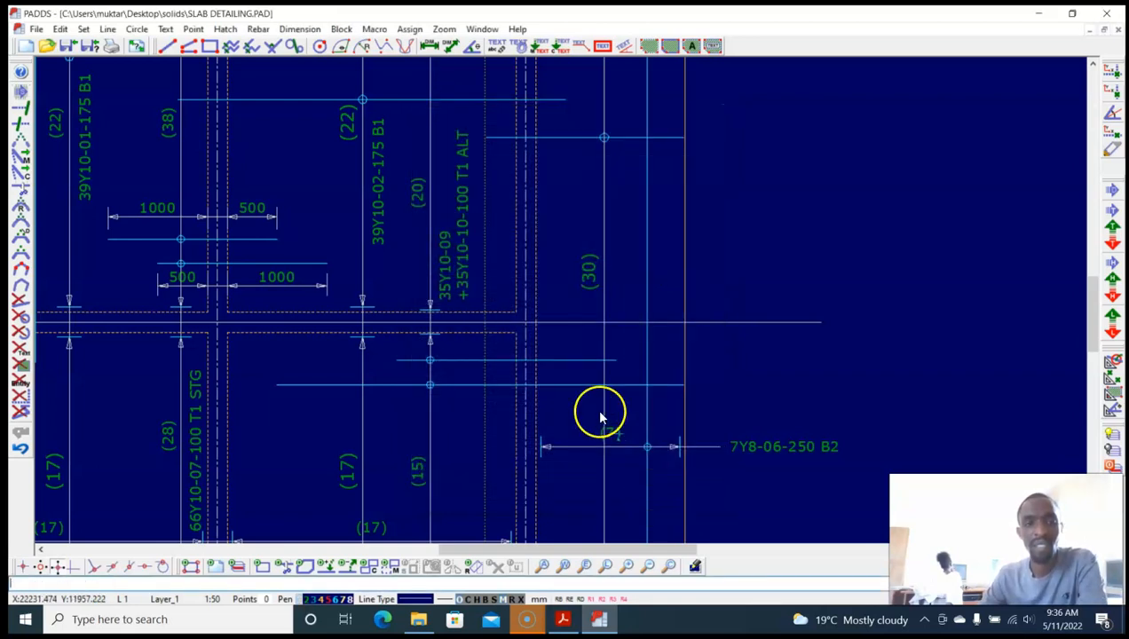
# Step: Move the (20) bar count up along the combined distribution line, clear of the two-line label
pyautogui.moveTo(467, 268); pyautogui.dragTo(474, 234, button='middle')
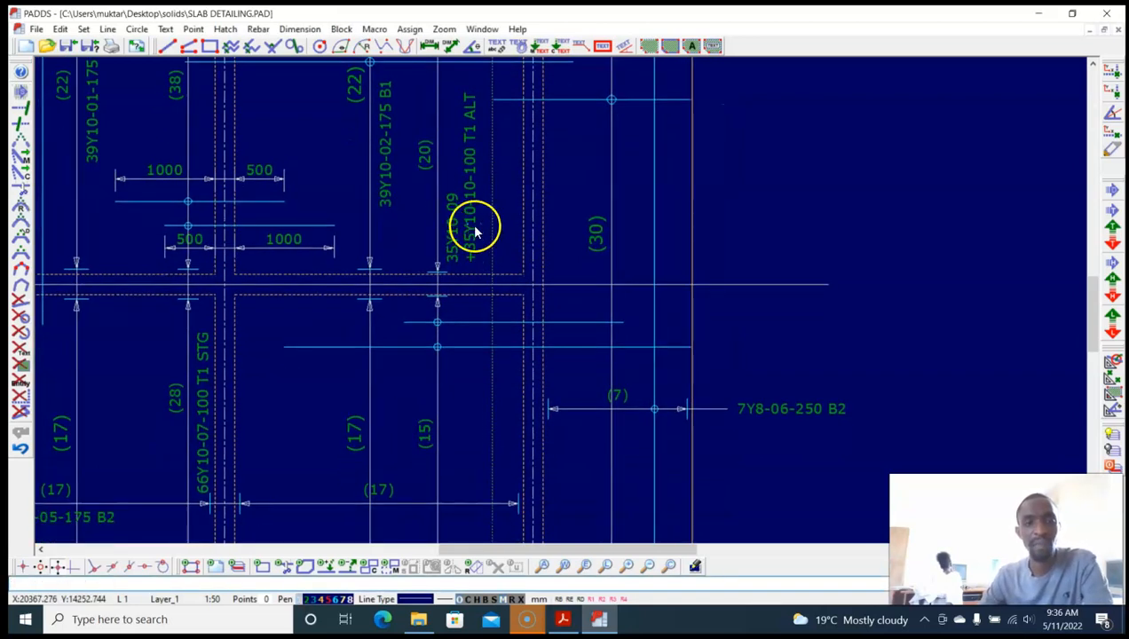
pyautogui.scroll(-3, 444, 188)
pyautogui.moveTo(441, 193); pyautogui.dragTo(435, 216, button='middle')
pyautogui.hotkey('alt', 't')
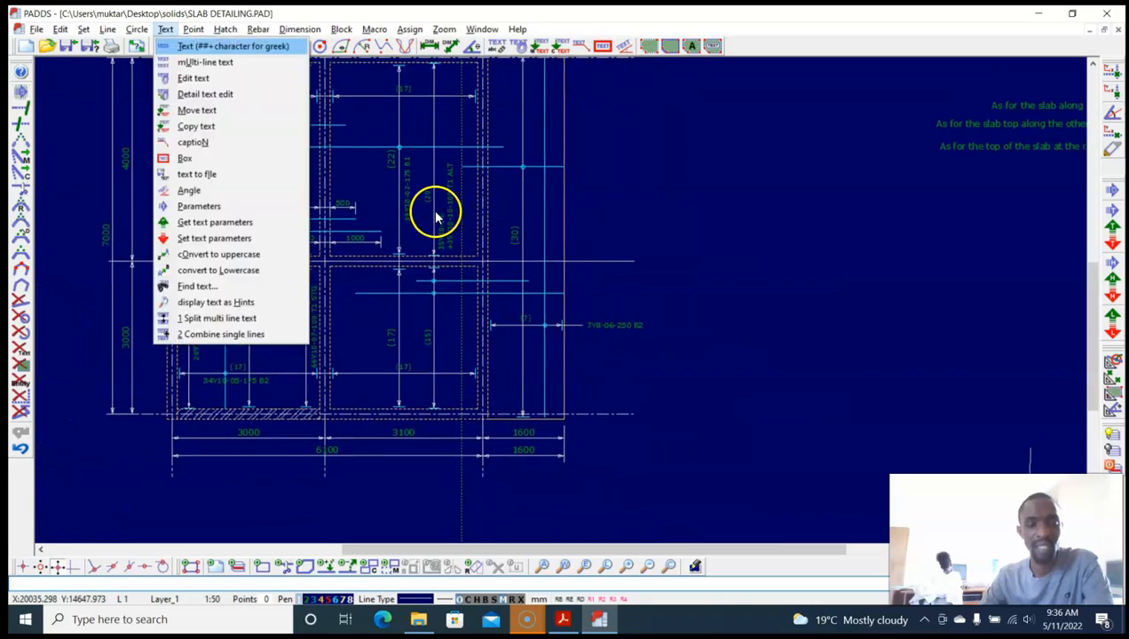
pyautogui.press('m')
pyautogui.scroll(1, 433, 214)
pyautogui.click(430, 191)
pyautogui.click(431, 121)
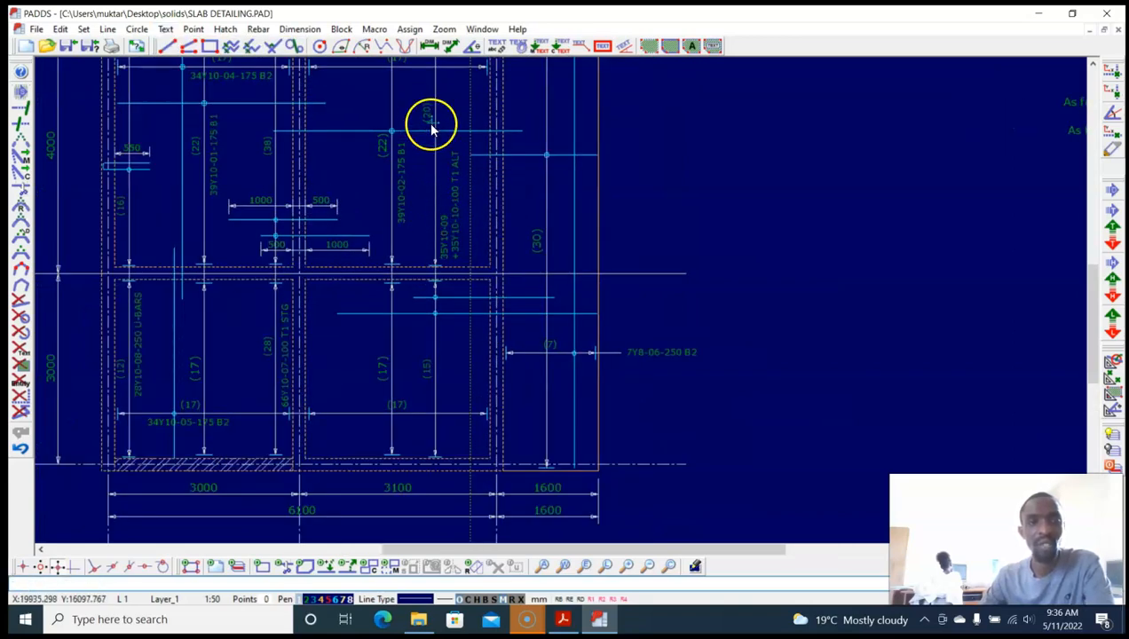
# Step: Reposition the two-line label so its lines sit on either side of the distribution line, just below the (20) bar count
pyautogui.click(449, 200)
pyautogui.scroll(2, 449, 204)
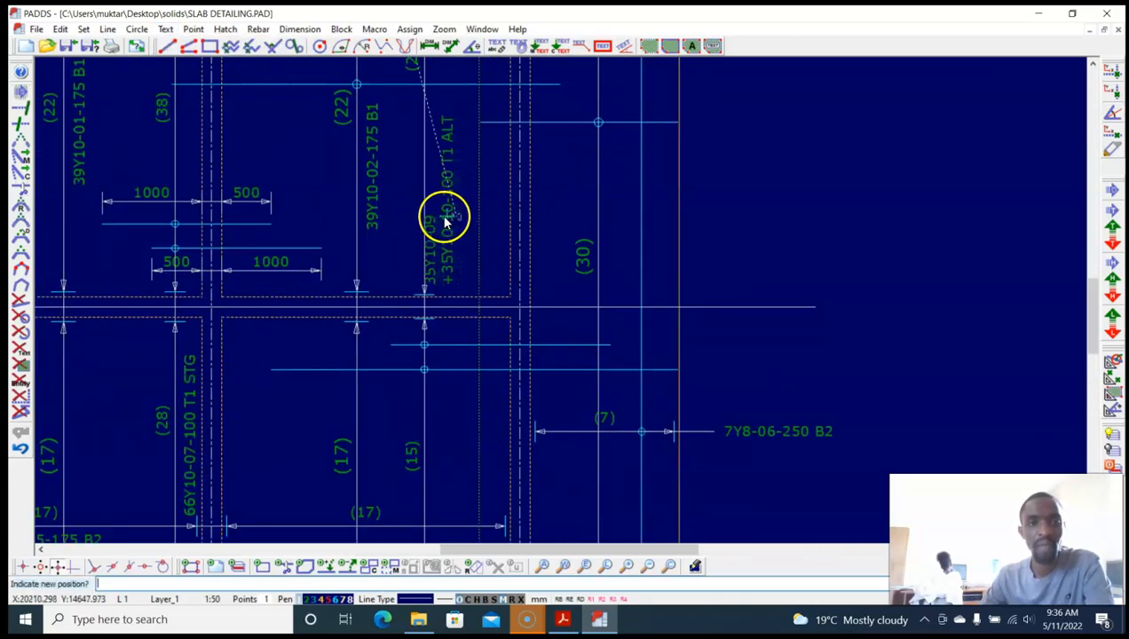
pyautogui.scroll(2, 435, 210)
pyautogui.click(434, 207)
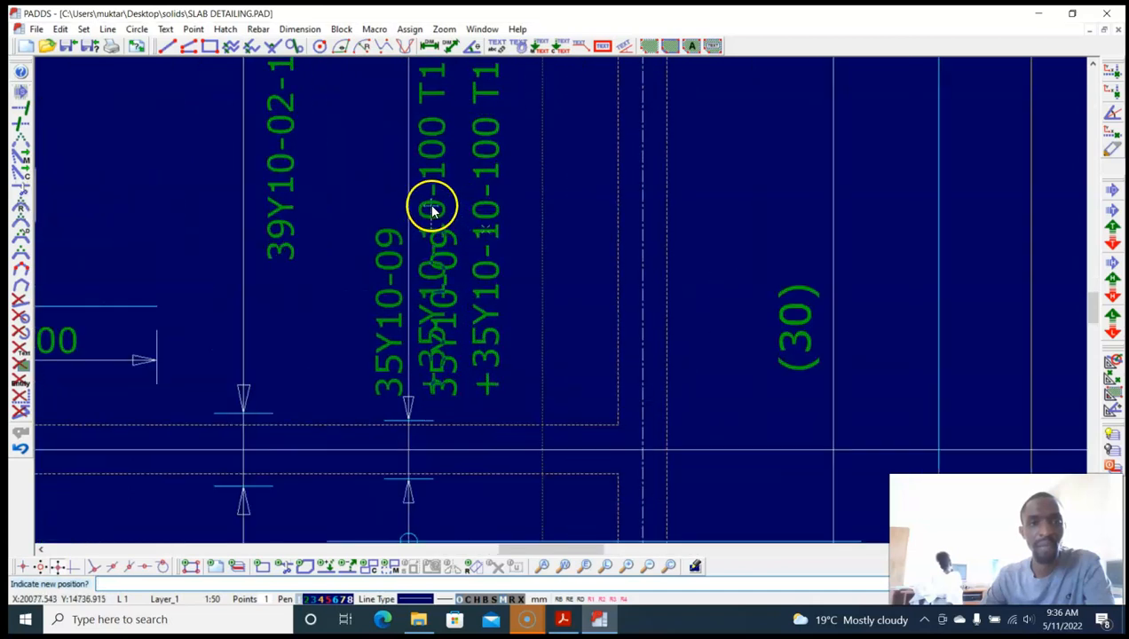
pyautogui.scroll(-1, 448, 222)
pyautogui.moveTo(457, 244); pyautogui.dragTo(446, 262, button='middle')
pyautogui.hotkey('alt', 't')
pyautogui.press('m')
pyautogui.click(425, 280)
pyautogui.click(425, 247)
pyautogui.scroll(-3, 462, 259)
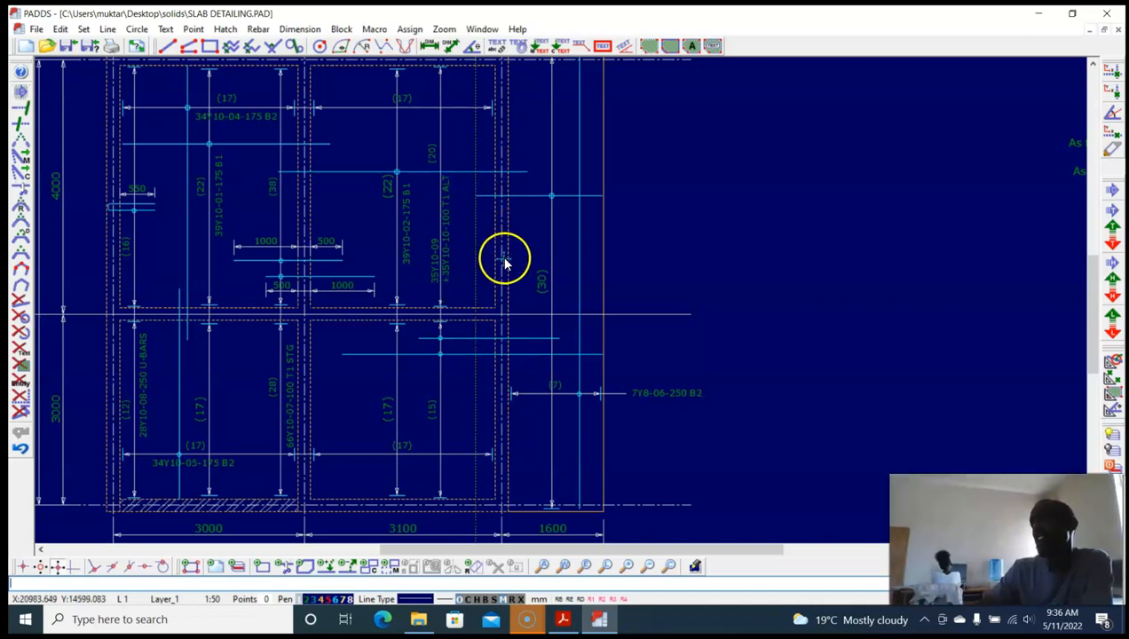
# Step: Change the label's second line to +35Y10-10-200 T1 BUNDLED
pyautogui.scroll(2, 454, 277)
pyautogui.moveTo(455, 280)
pyautogui.mouseDown(button='middle')
pyautogui.moveTo(466, 282)
pyautogui.moveTo(456, 275)
pyautogui.mouseUp(button='middle')
pyautogui.hotkey('alt', 'e')
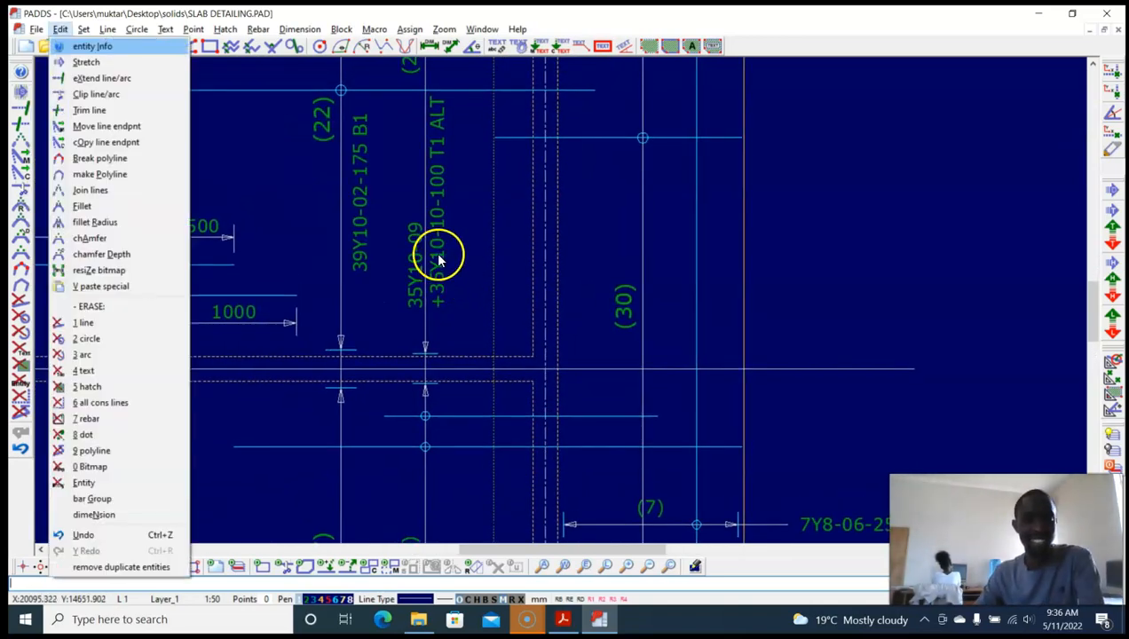
pyautogui.press('Return')
pyautogui.click(437, 258)
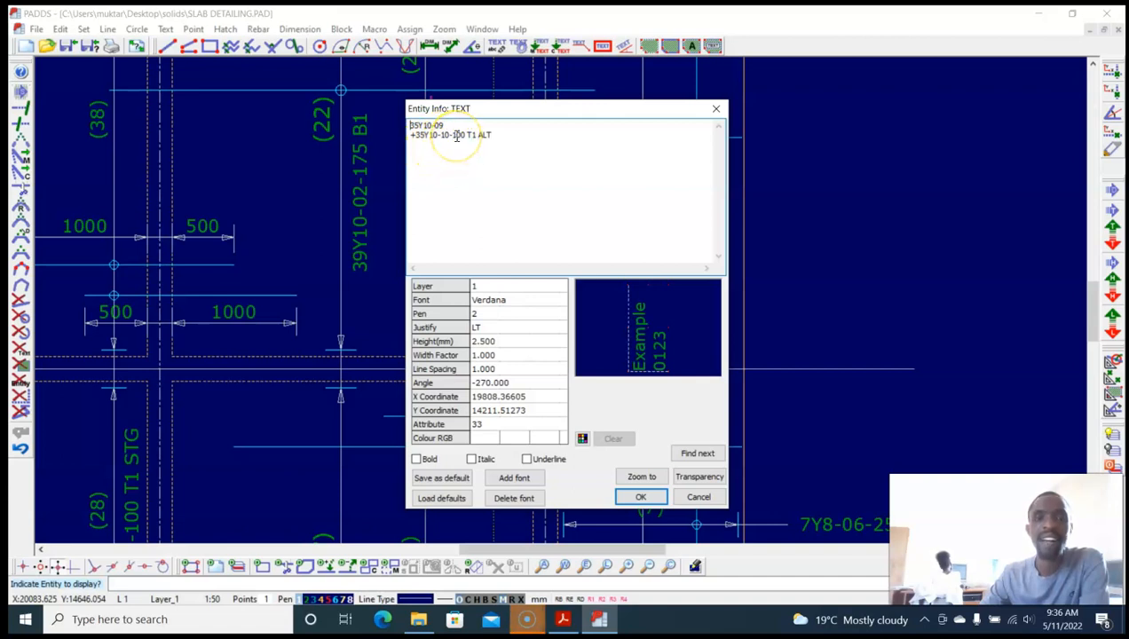
pyautogui.press('BackSpace')
pyautogui.write('2')
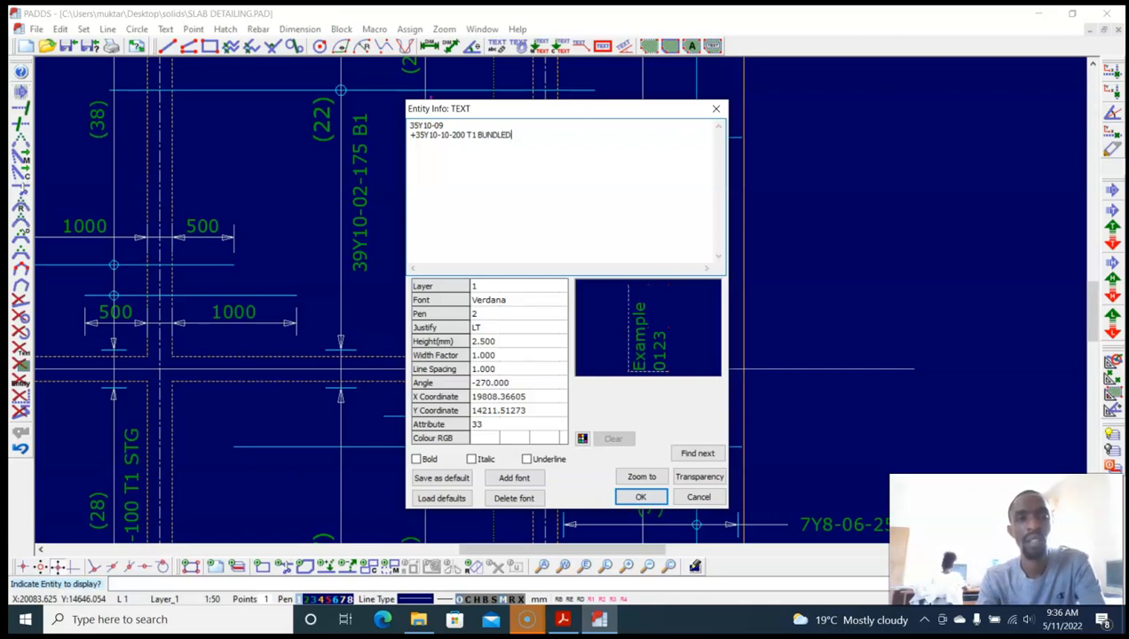
pyautogui.click(640, 496)
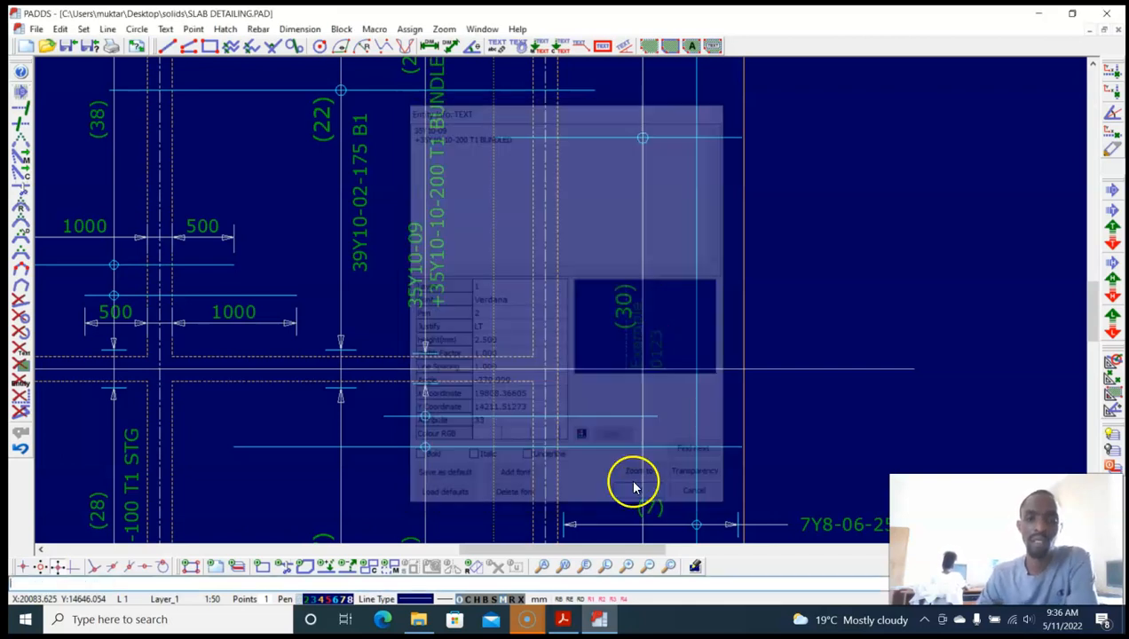
# Step: Move the bundled-bar label slightly down along its distribution line, keeping its two lines on either side
pyautogui.scroll(-2, 493, 266)
pyautogui.moveTo(484, 215); pyautogui.dragTo(483, 230, button='middle')
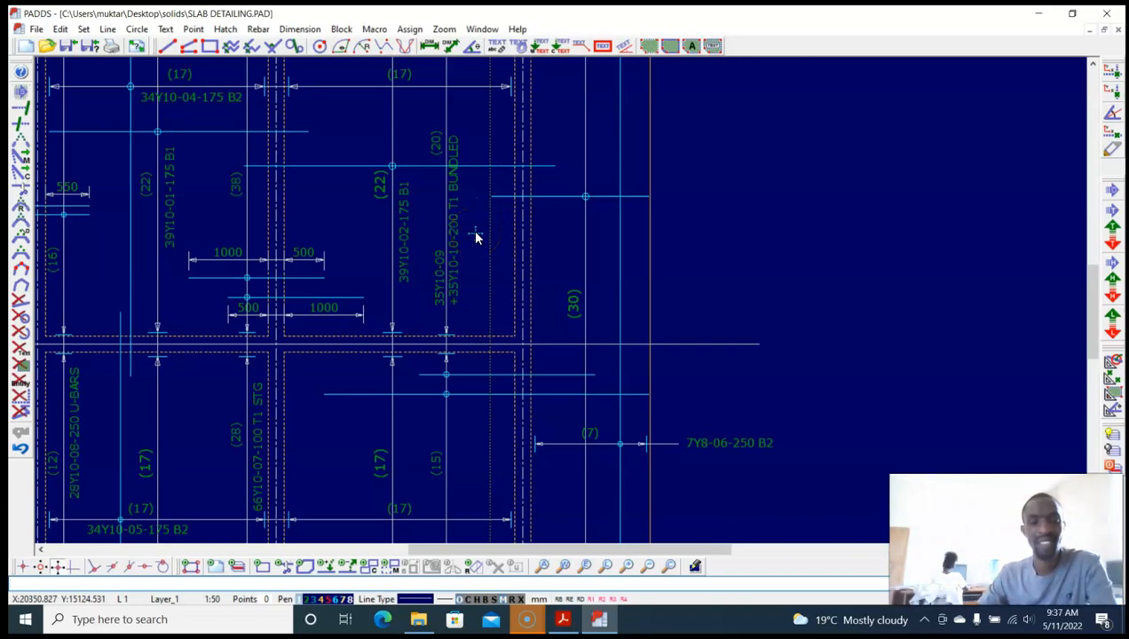
pyautogui.hotkey('alt', 't')
pyautogui.press('m')
pyautogui.scroll(3, 467, 243)
pyautogui.click(448, 266)
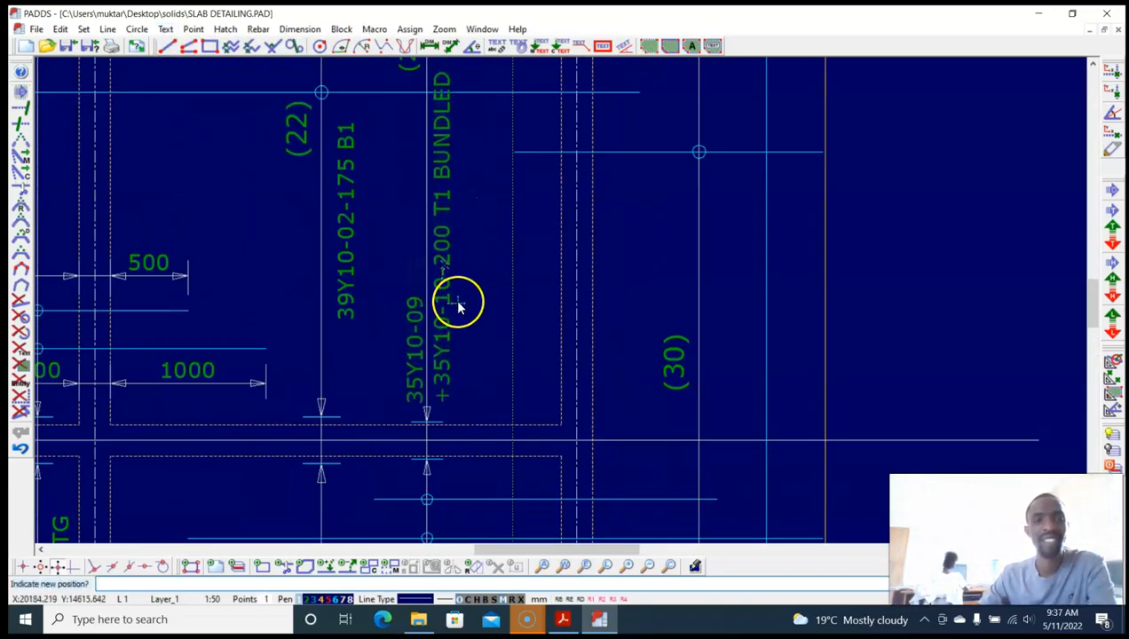
pyautogui.click(456, 301)
pyautogui.scroll(-2, 481, 287)
pyautogui.scroll(-3, 483, 289)
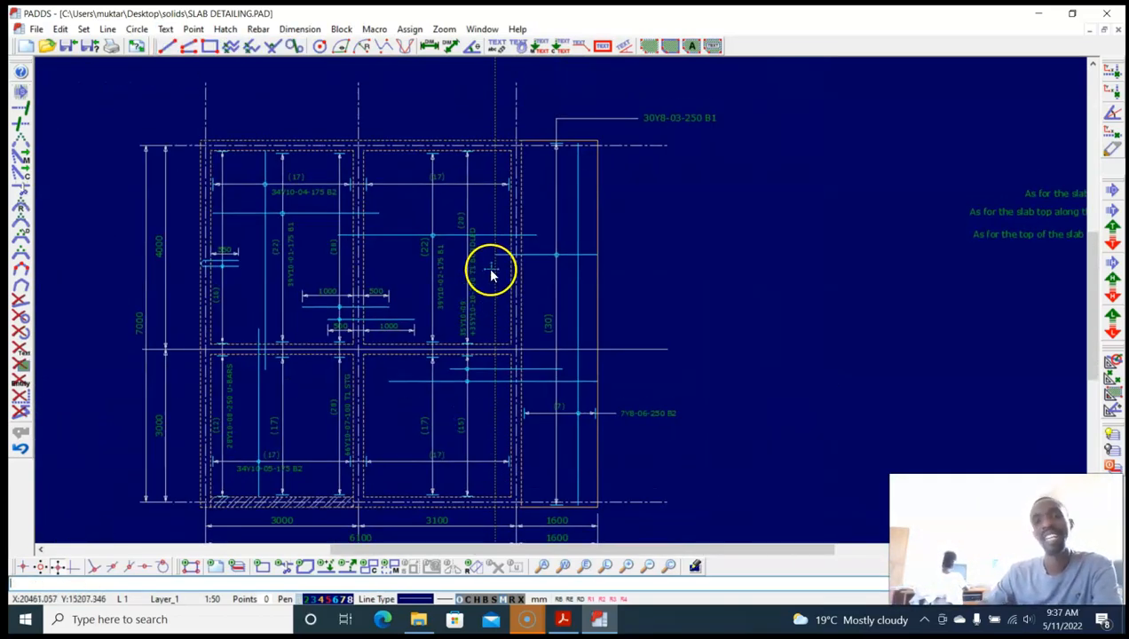
# Step: Add a horizontal dimension below the long top bar, from the cantilever beam's inner face to the bar end inside the lower 3100 bay
pyautogui.scroll(2, 535, 242)
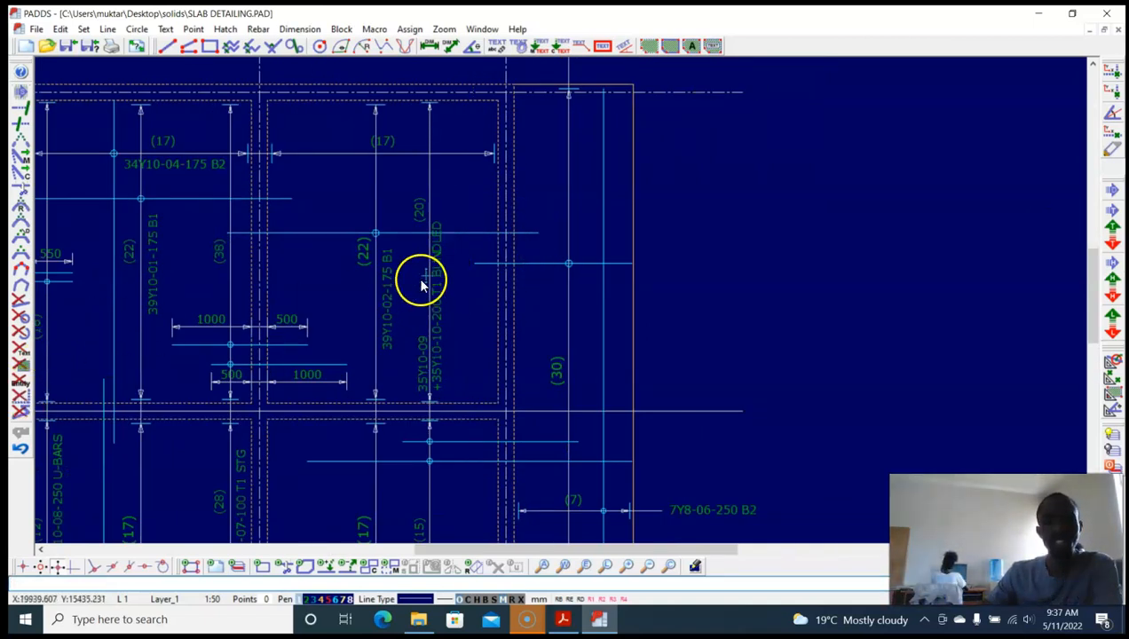
pyautogui.moveTo(454, 312); pyautogui.dragTo(466, 273, button='middle')
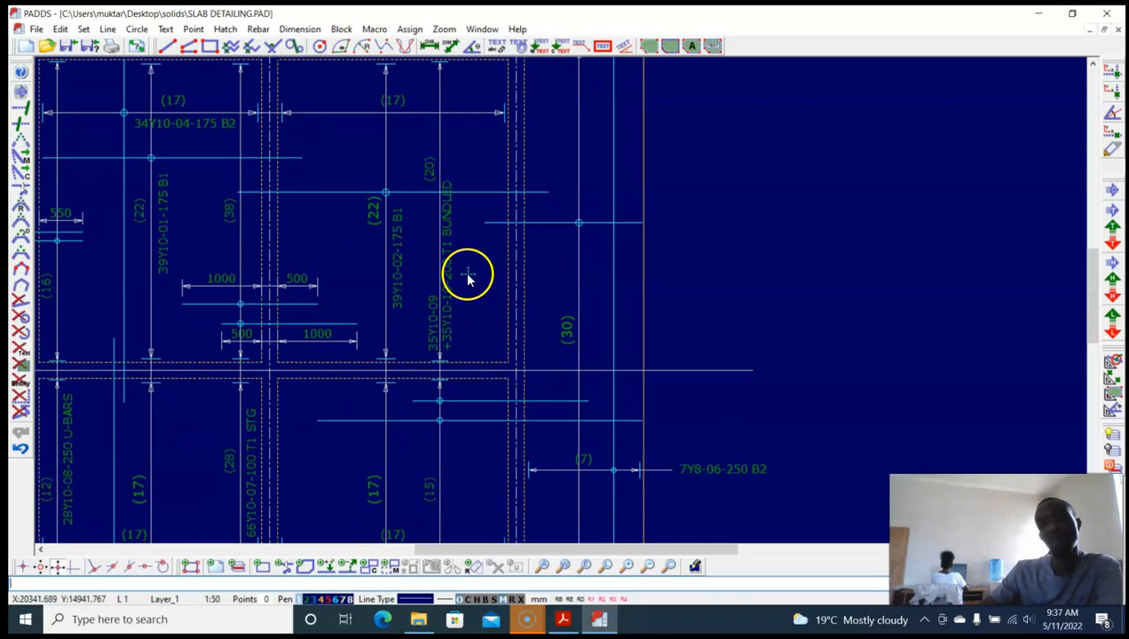
pyautogui.scroll(-3, 466, 272)
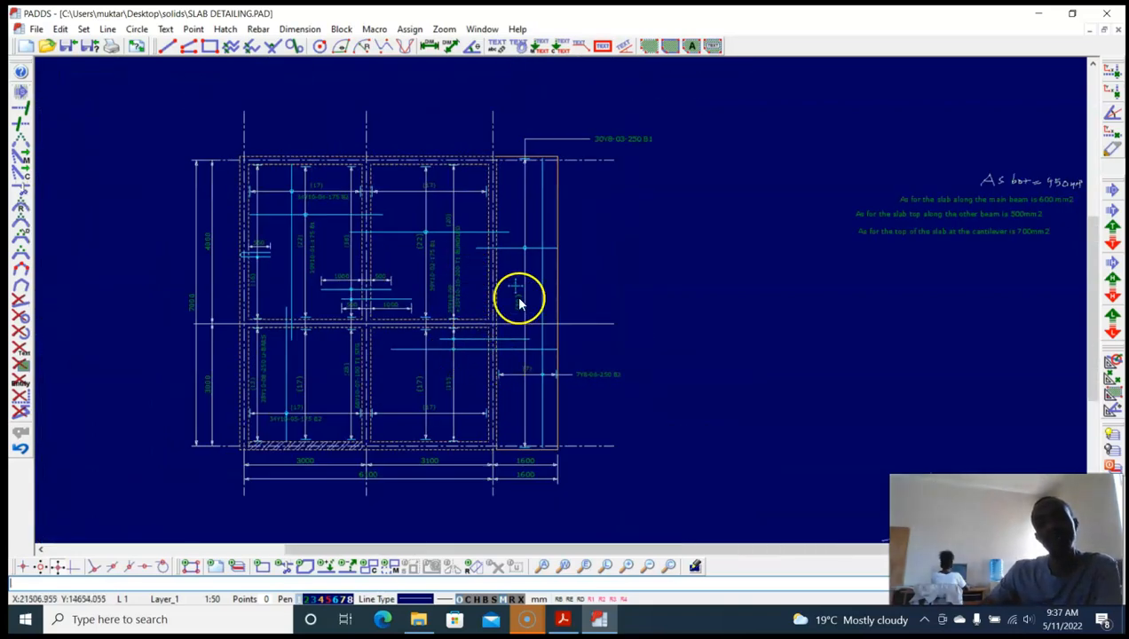
pyautogui.moveTo(487, 307); pyautogui.dragTo(476, 252, button='middle')
pyautogui.scroll(3, 465, 270)
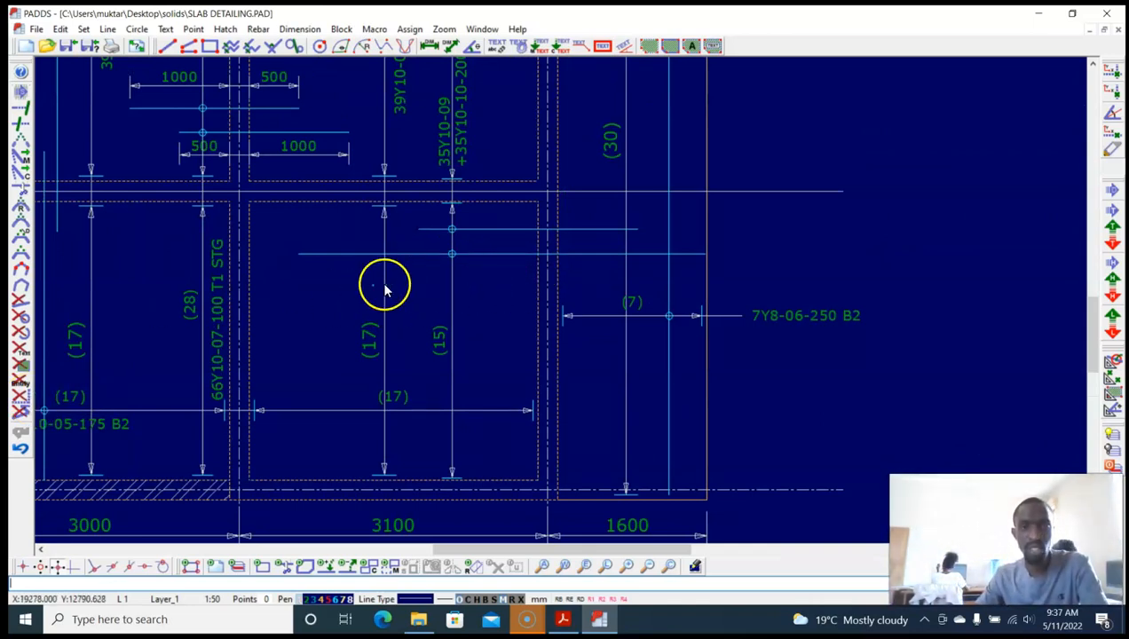
pyautogui.hotkey('alt', 'd')
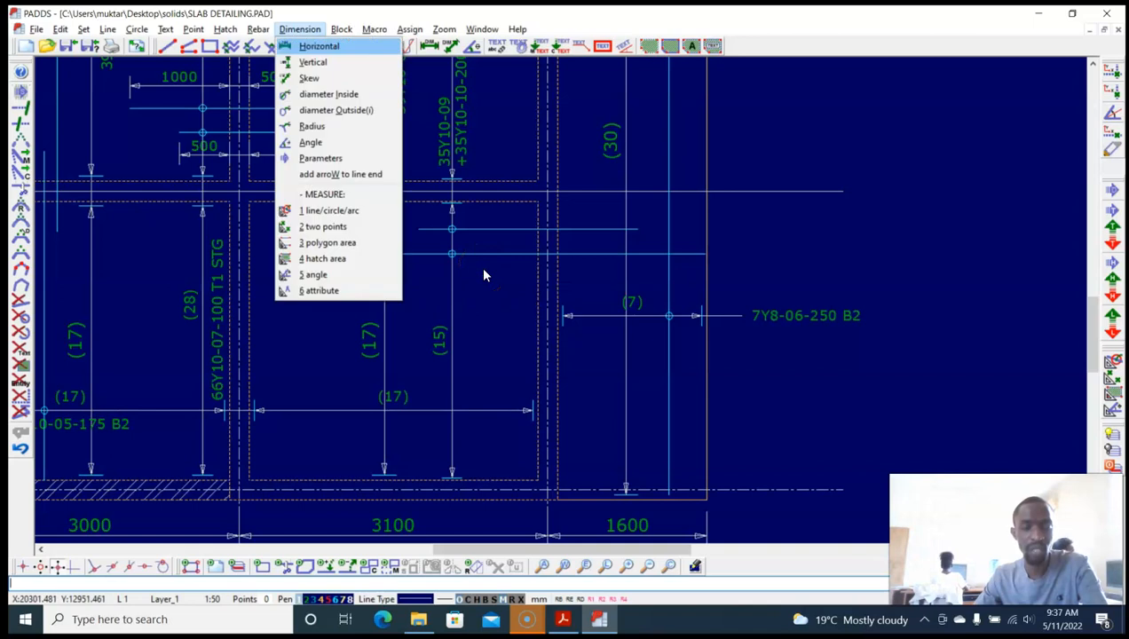
pyautogui.press('h')
pyautogui.scroll(3, 472, 269)
pyautogui.click(477, 281)
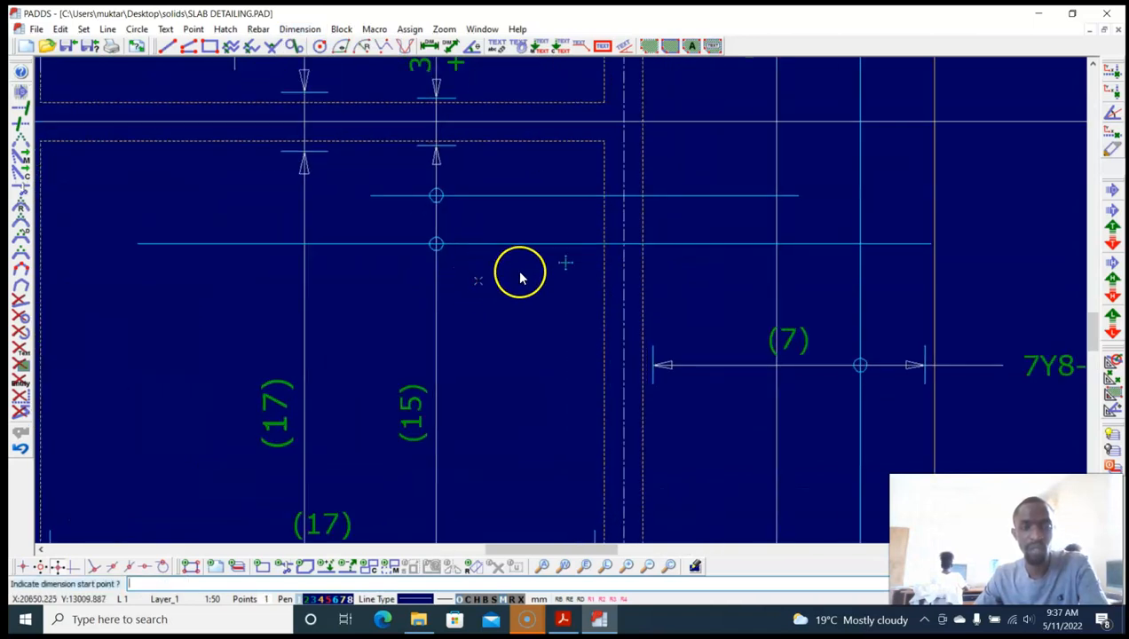
pyautogui.click(604, 243)
pyautogui.click(136, 246)
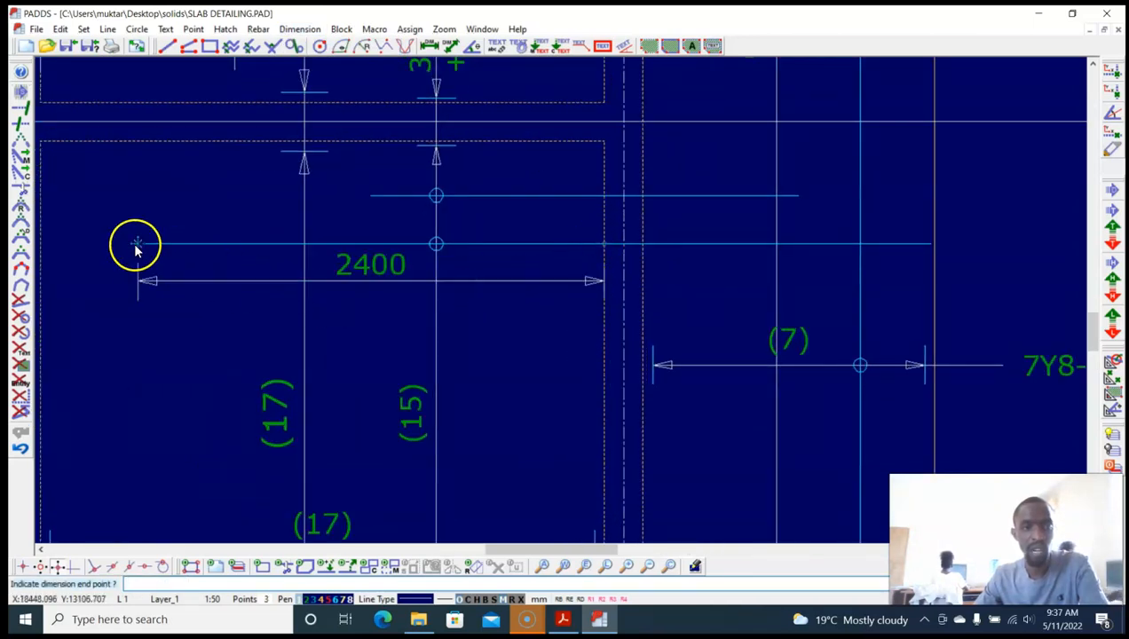
pyautogui.scroll(-3, 403, 238)
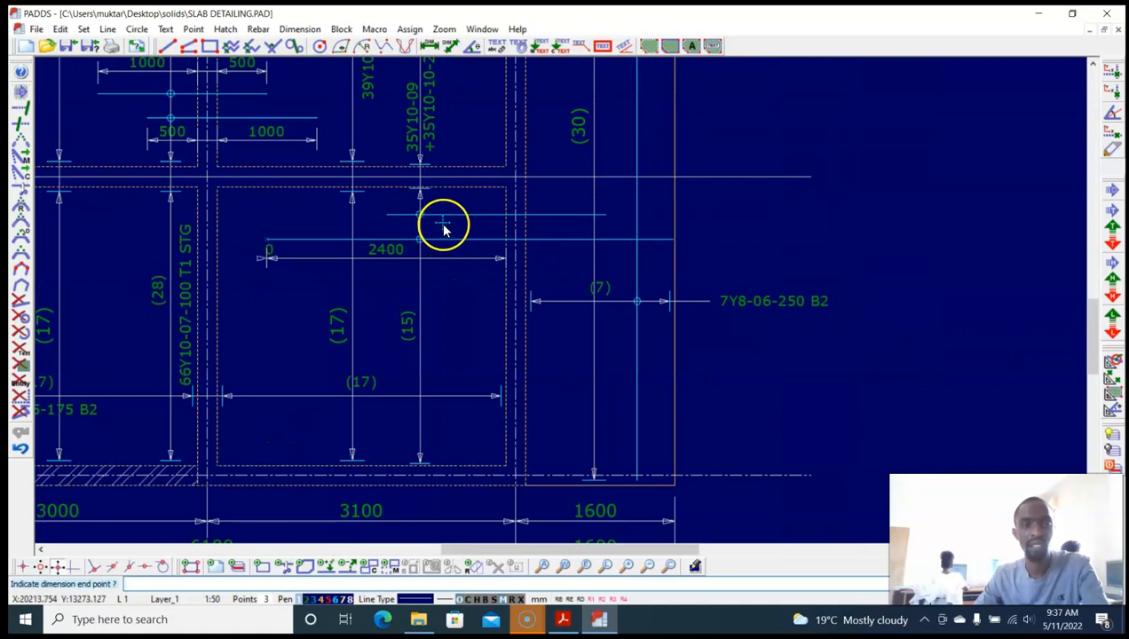
# Step: Try to dimension the short top bar from the beam's inner face to its inner end, and undo the result
pyautogui.hotkey('alt', 'd')
pyautogui.press('h')
pyautogui.scroll(3, 447, 209)
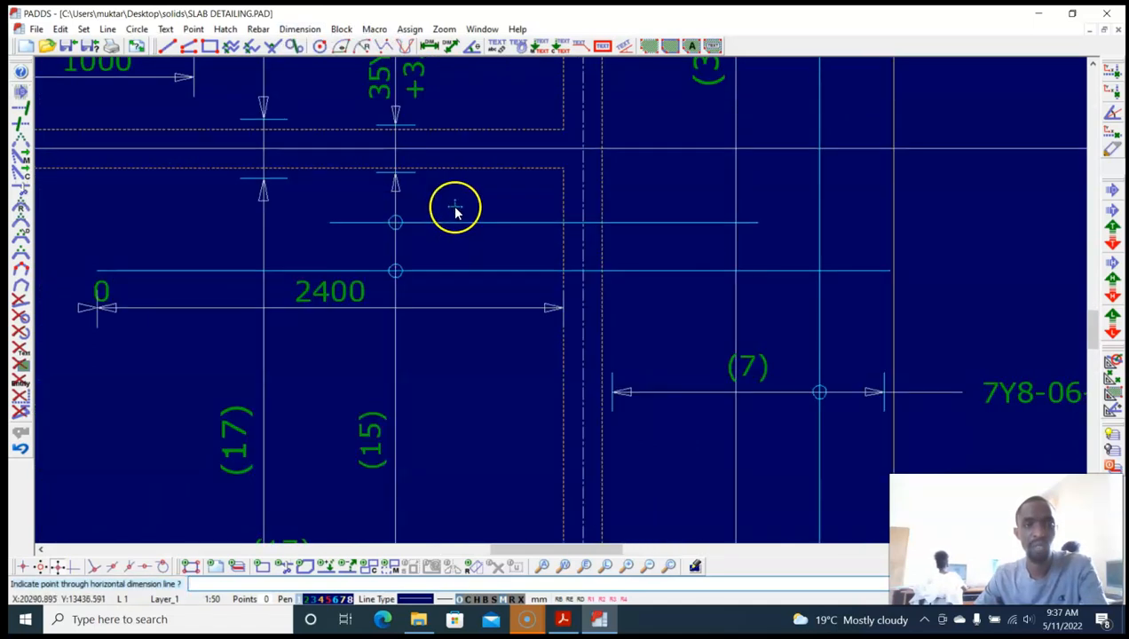
pyautogui.click(456, 205)
pyautogui.click(562, 222)
pyautogui.click(335, 224)
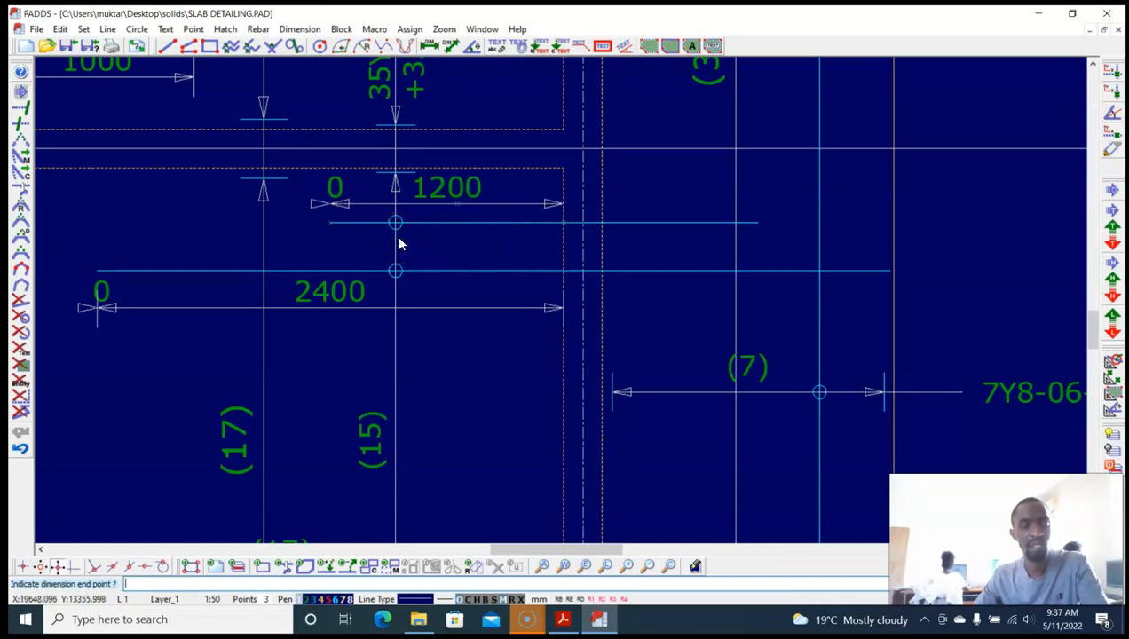
pyautogui.press('Escape')
pyautogui.hotkey('ctrl', 'z')
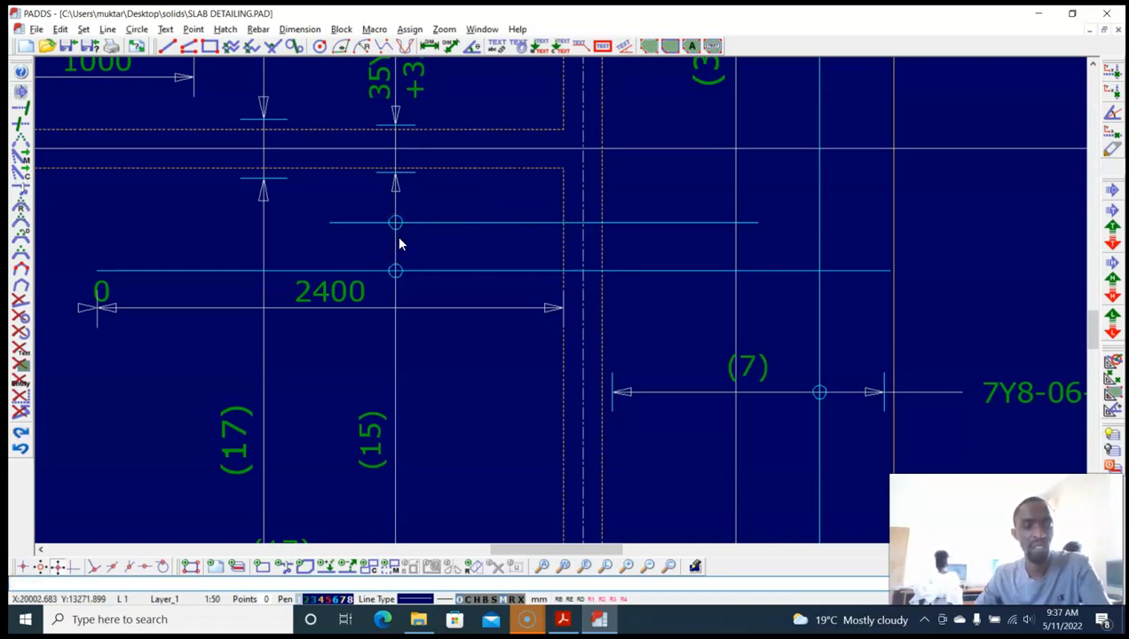
# Step: Add a horizontal dimension above the short top bar, from its inner end to the cantilever beam's inner face
pyautogui.hotkey('alt', 'd')
pyautogui.press('h')
pyautogui.click(441, 190)
pyautogui.click(330, 222)
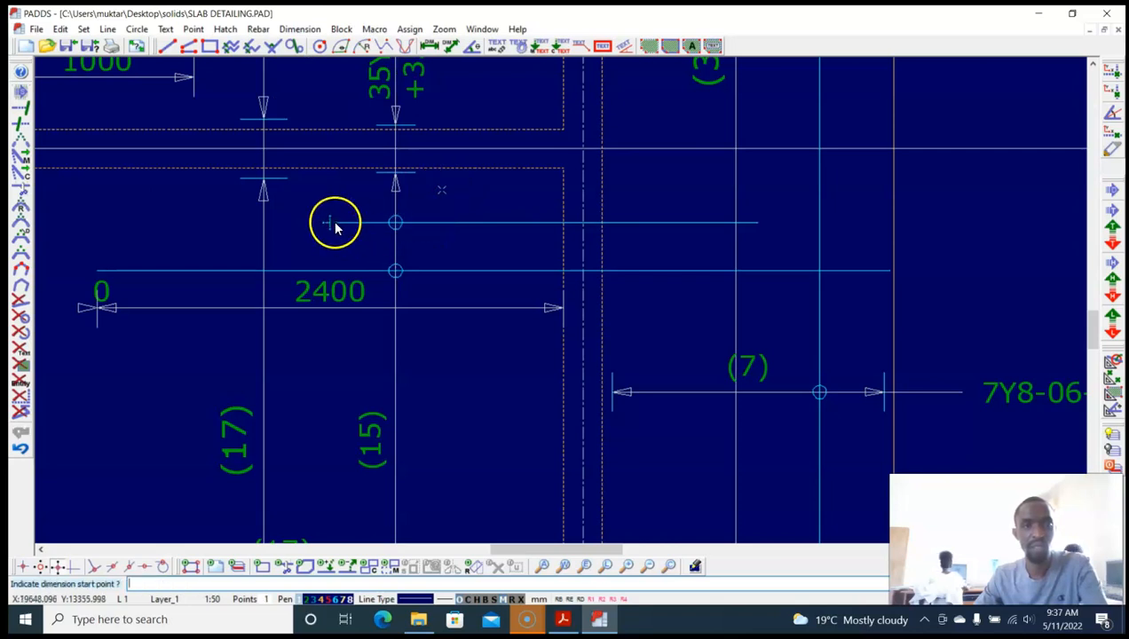
pyautogui.click(564, 224)
pyautogui.press('Escape')
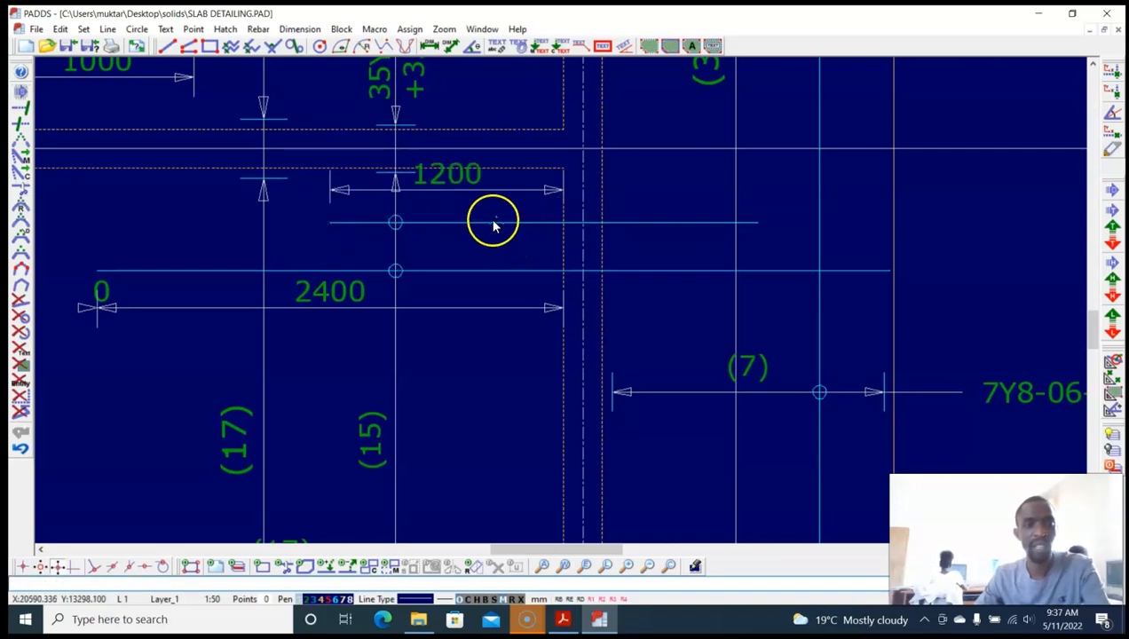
# Step: Move the short top bar, its bar marker and its 1200 dimension down together, closer to the long top bar
pyautogui.hotkey('alt', 'b')
pyautogui.press('s')
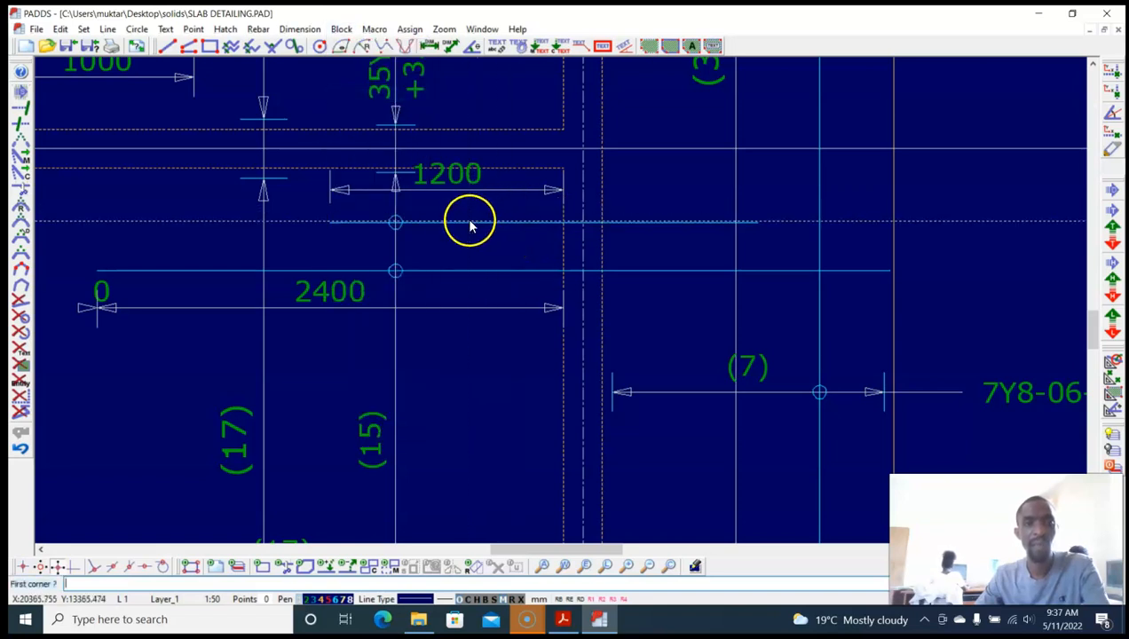
pyautogui.click(358, 247)
pyautogui.click(310, 219)
pyautogui.click(369, 222)
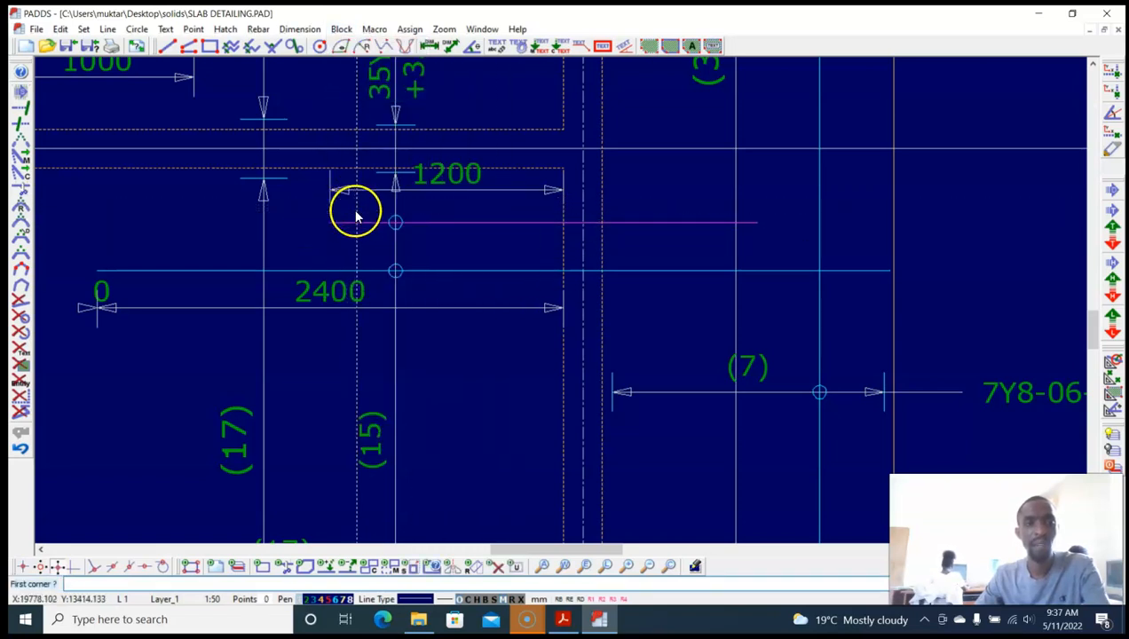
pyautogui.click(367, 224)
pyautogui.click(317, 190)
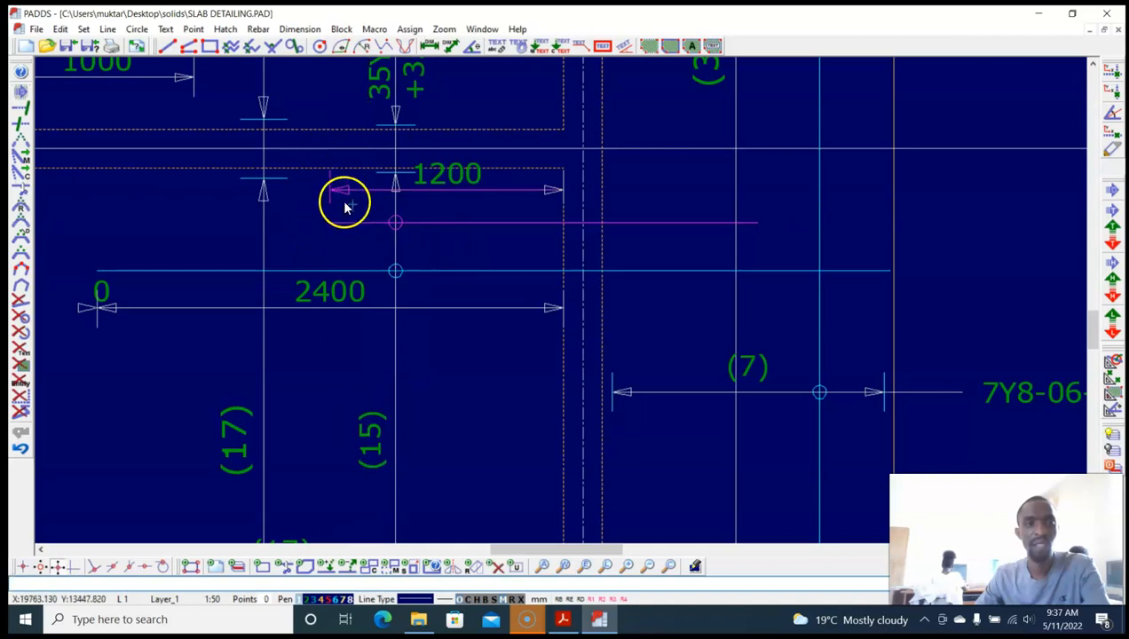
pyautogui.click(411, 142)
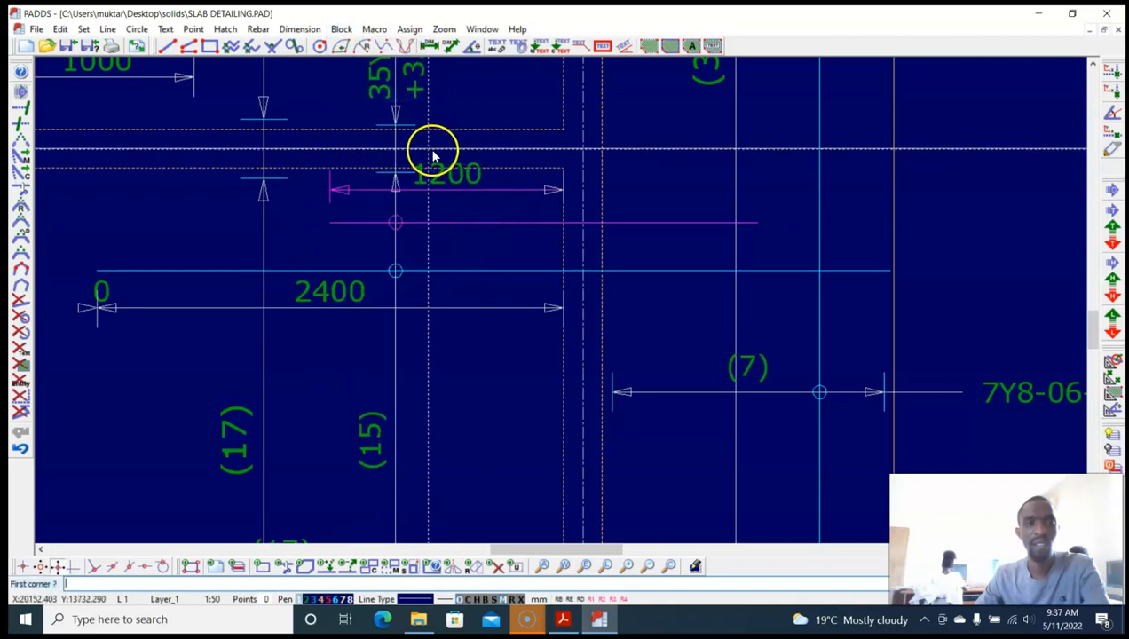
pyautogui.click(585, 206)
pyautogui.hotkey('alt', 'b')
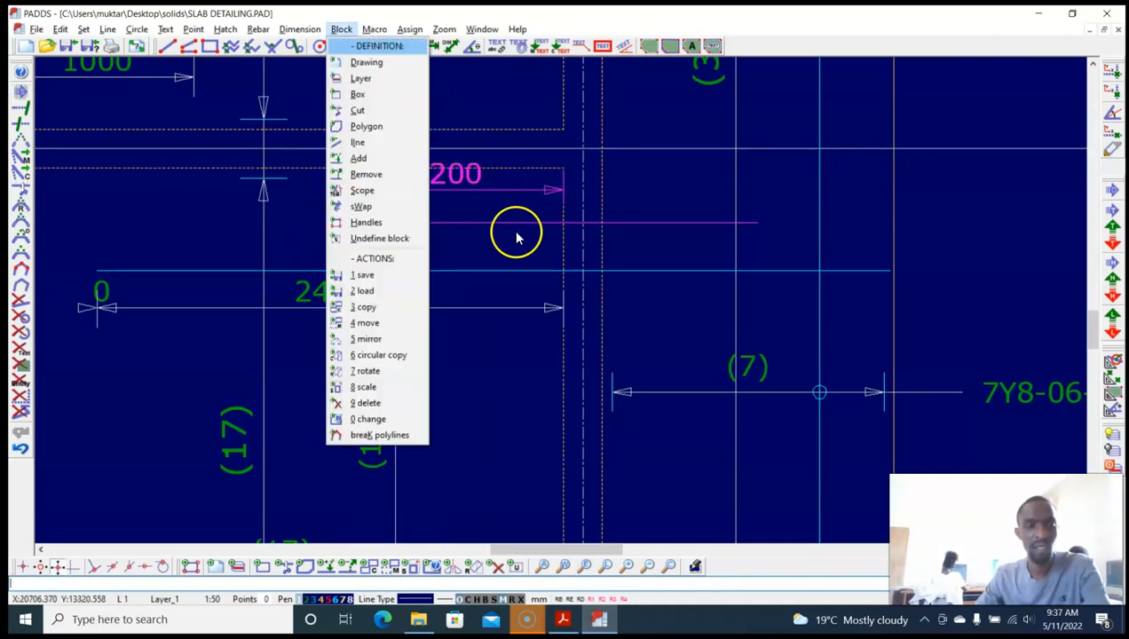
pyautogui.press('4')
pyautogui.scroll(1, 487, 209)
pyautogui.click(488, 209)
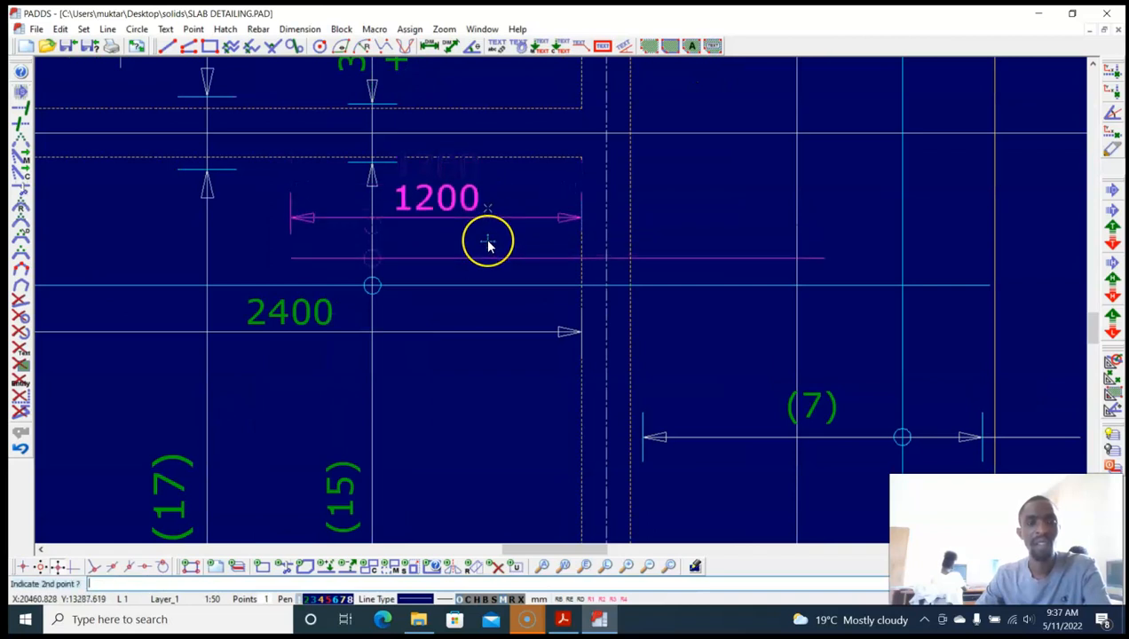
pyautogui.click(479, 252)
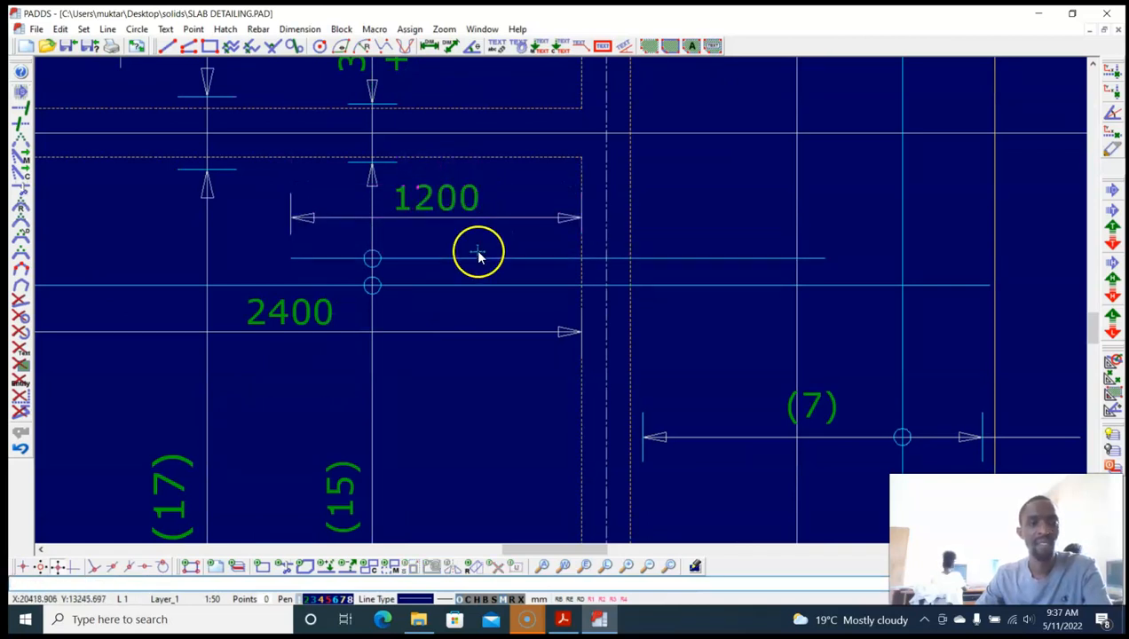
# Step: Delete the stray 0 dimension at the inner end of the long top bar's 2400 dimension
pyautogui.scroll(-2, 477, 266)
pyautogui.moveTo(463, 327); pyautogui.dragTo(492, 329, button='middle')
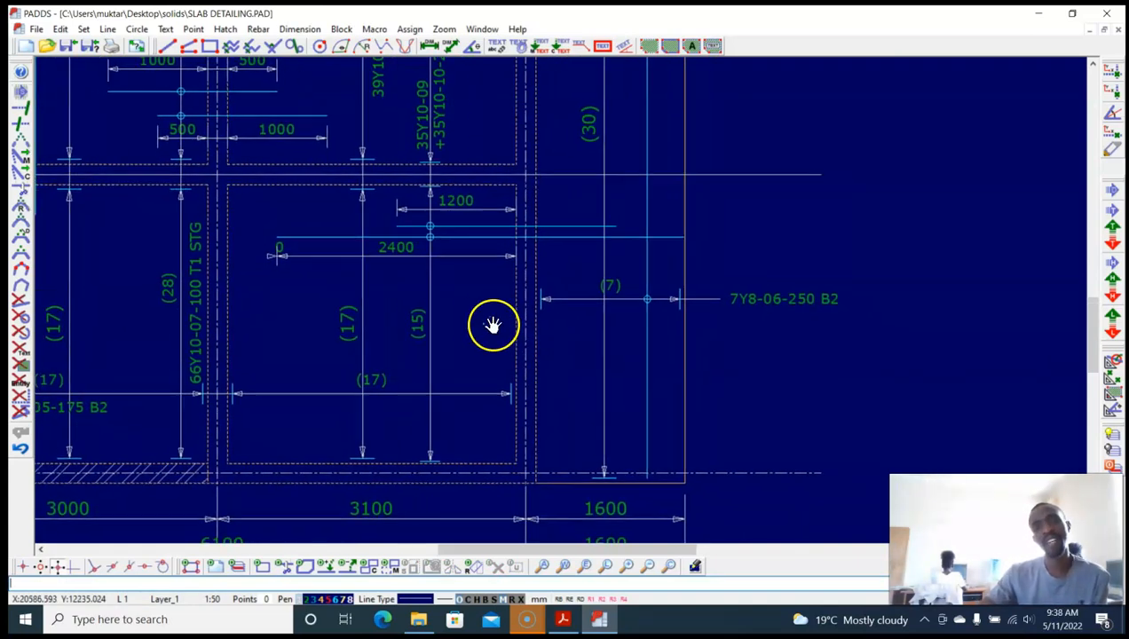
pyautogui.moveTo(493, 324); pyautogui.dragTo(486, 323, button='middle')
pyautogui.moveTo(568, 228); pyautogui.dragTo(551, 233, button='middle')
pyautogui.hotkey('alt', 'd')
pyautogui.press('Return')
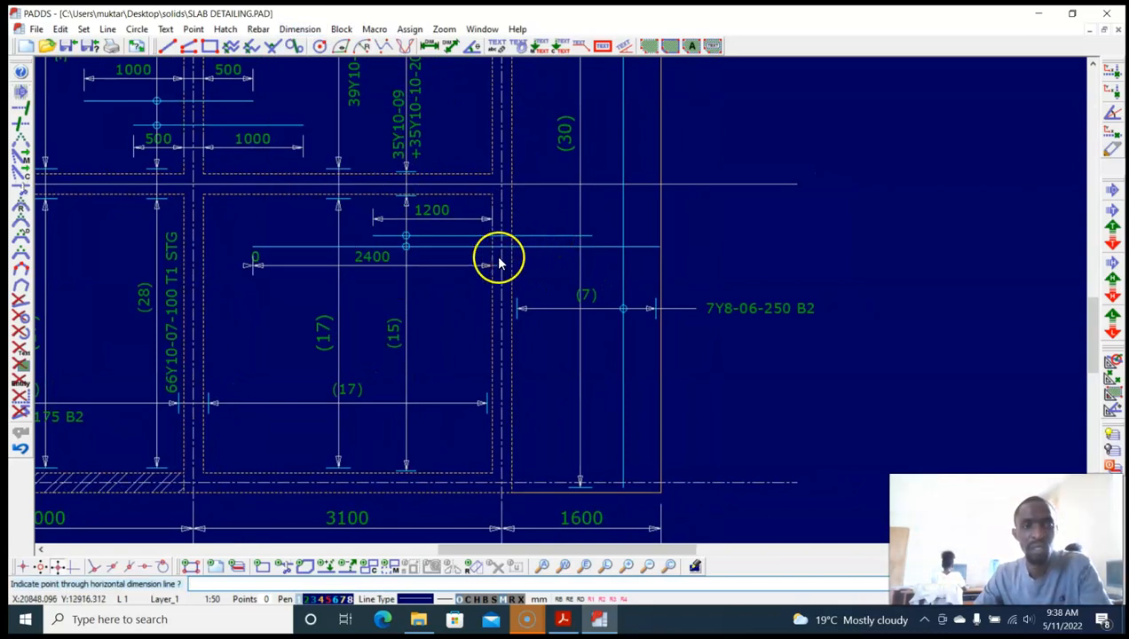
pyautogui.click(255, 267)
pyautogui.scroll(3, 250, 270)
pyautogui.hotkey('alt', 'e')
pyautogui.press('Return')
pyautogui.click(251, 257)
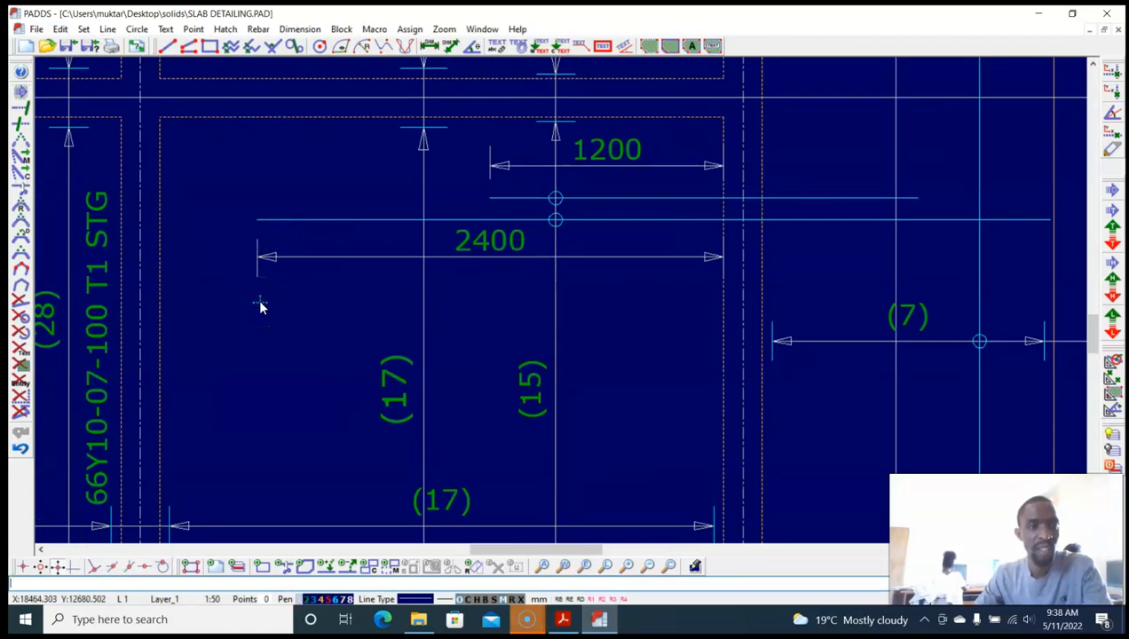
# Step: Add a horizontal dimension in line with the 1200 one, from the cantilever beam's outer face to the short top bar's outer end
pyautogui.moveTo(577, 260); pyautogui.dragTo(487, 282, button='middle')
pyautogui.hotkey('alt', 'd')
pyautogui.press('Return')
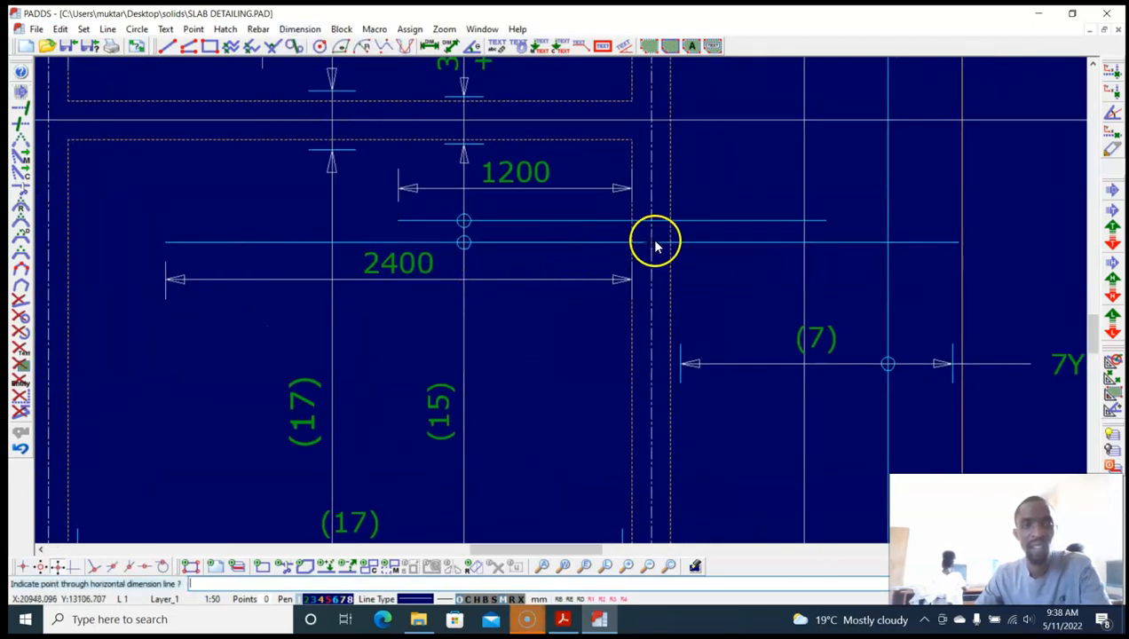
pyautogui.click(626, 188)
pyautogui.click(670, 220)
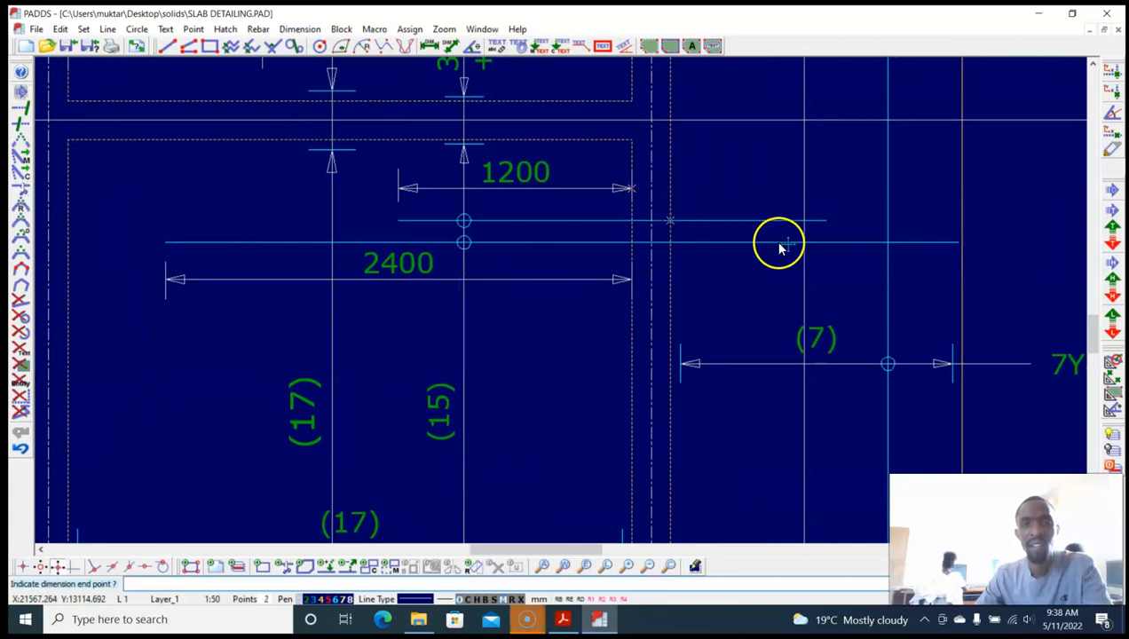
pyautogui.click(824, 220)
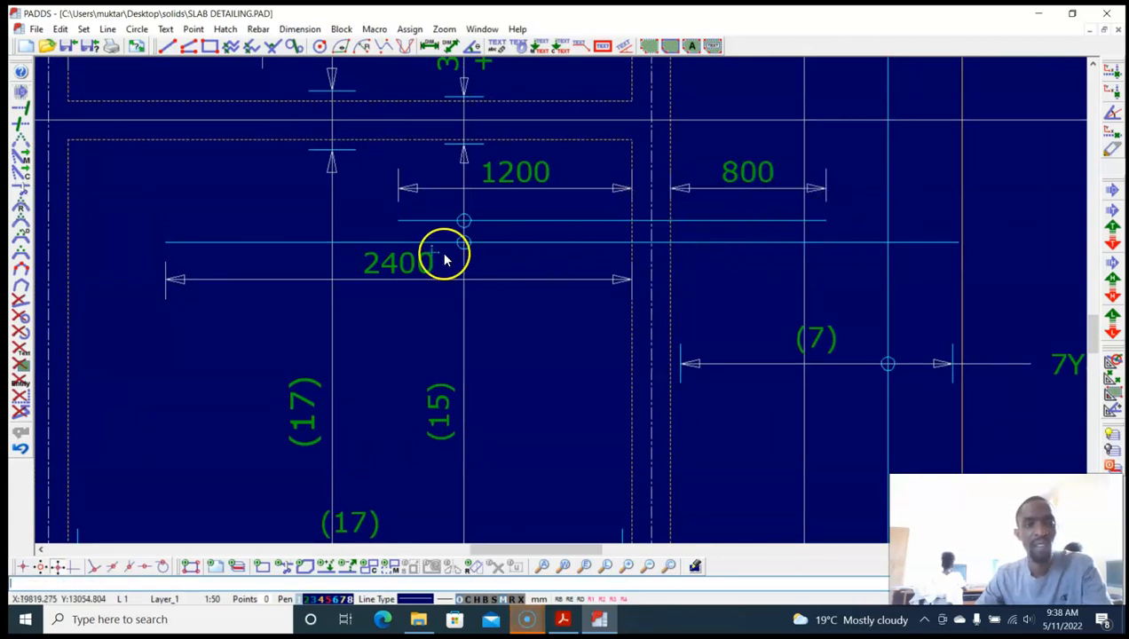
# Step: Try to delete the leftover line at the inner end of the 2400 dimension, and undo the deletion
pyautogui.hotkey('alt', 'e')
pyautogui.press('d')
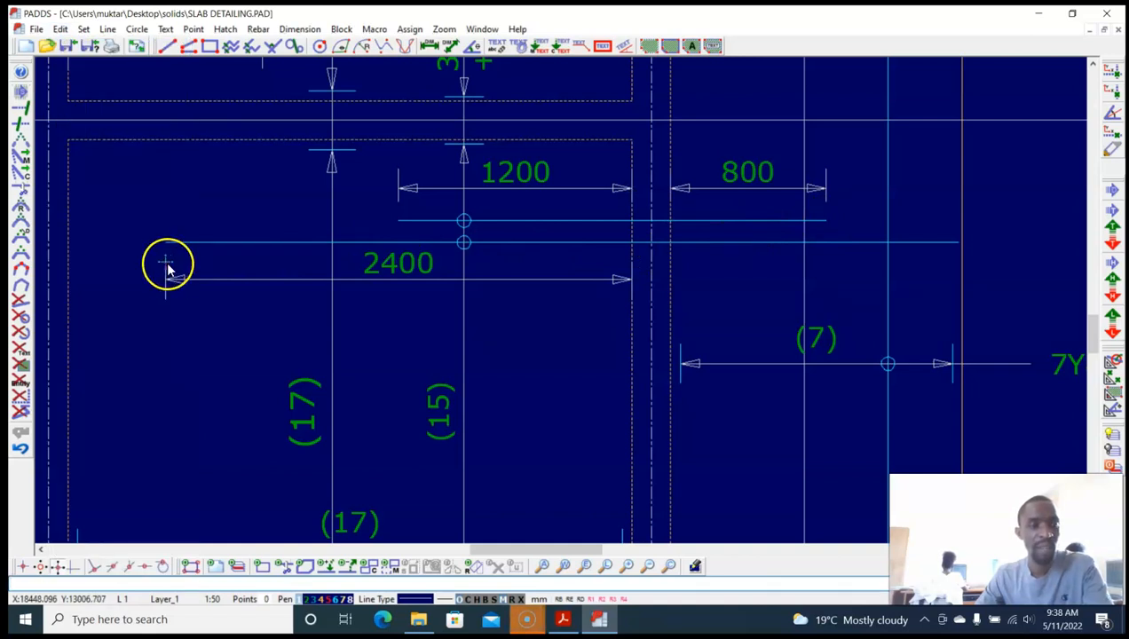
pyautogui.hotkey('alt', 'e')
pyautogui.press('d')
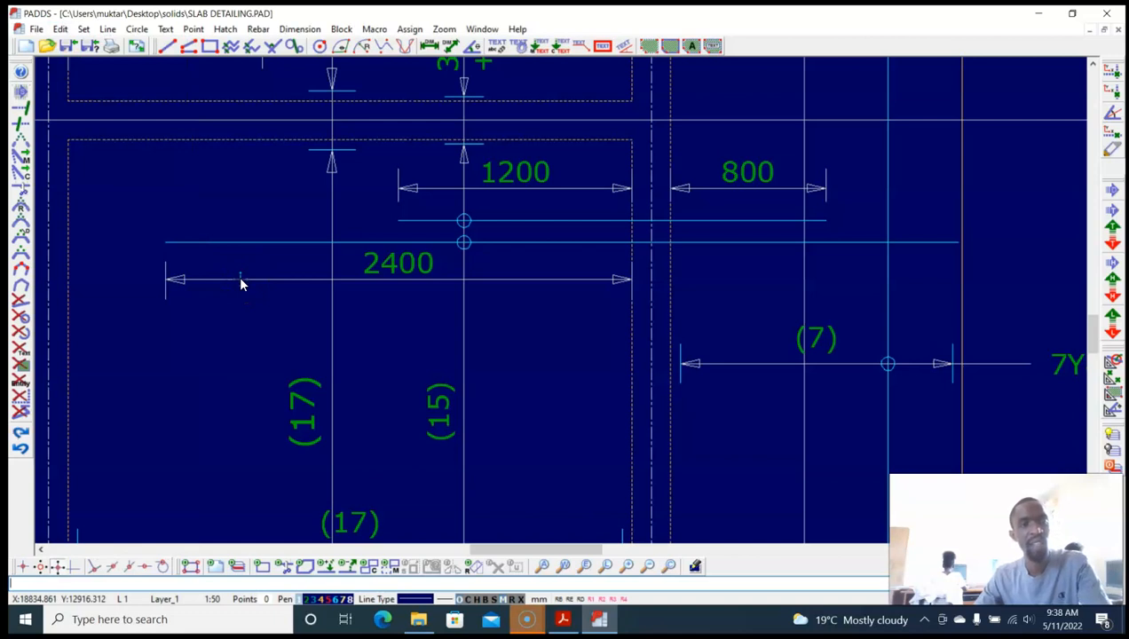
# Step: Examine the cantilever's two top bars, their extension dimensions and the bundled-bar label around the inner beam
pyautogui.scroll(-3, 408, 293)
pyautogui.moveTo(410, 295); pyautogui.dragTo(459, 300, button='middle')
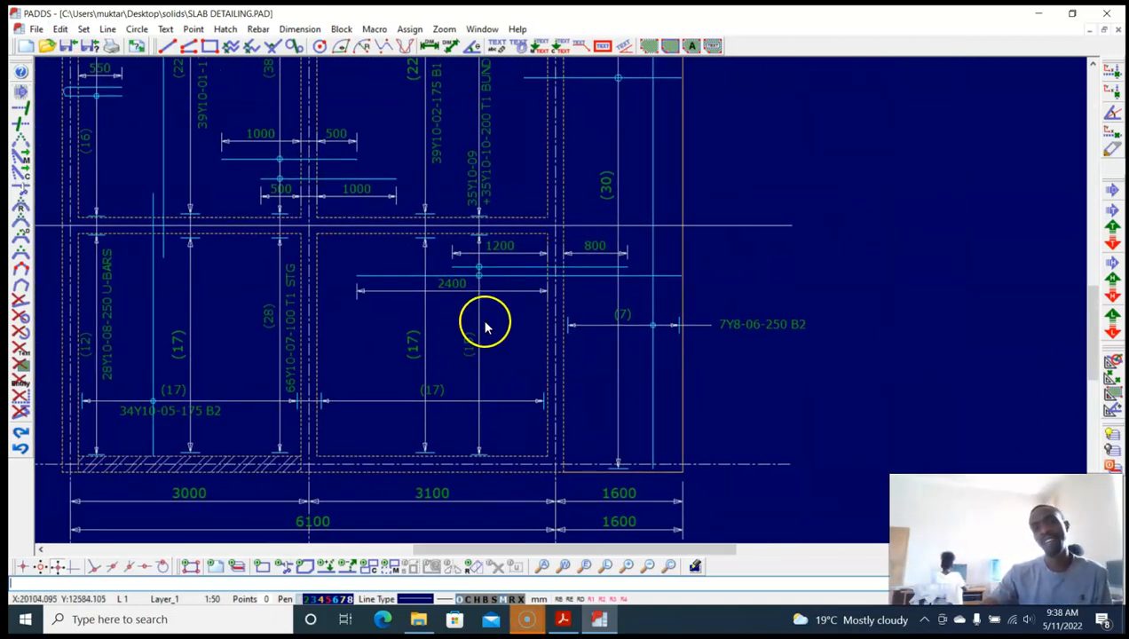
pyautogui.scroll(3, 527, 288)
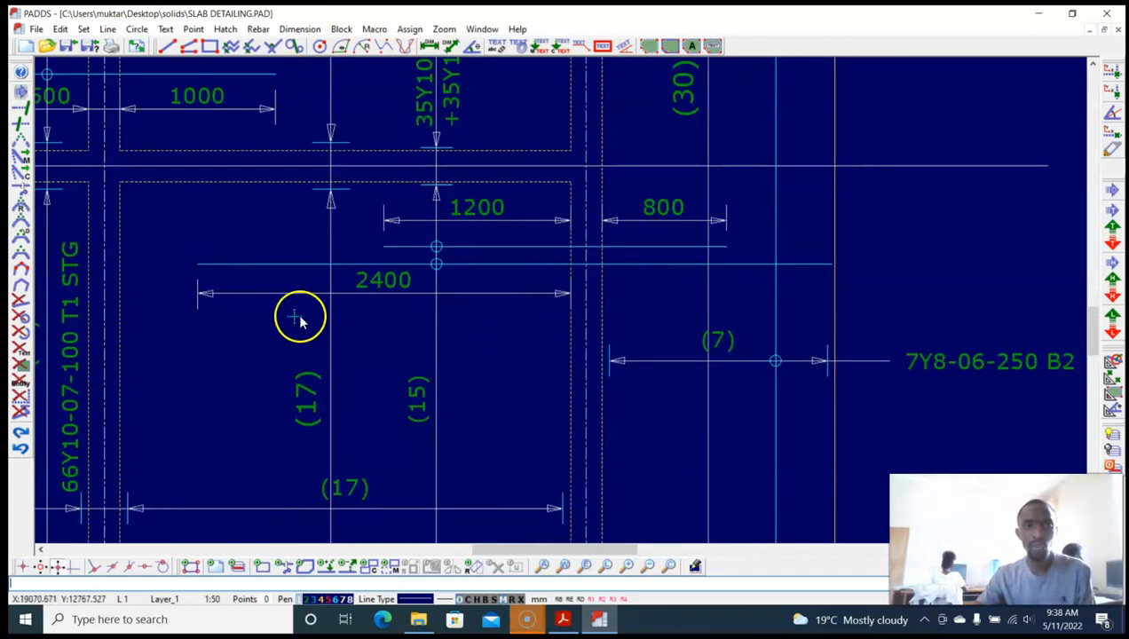
pyautogui.click(199, 295)
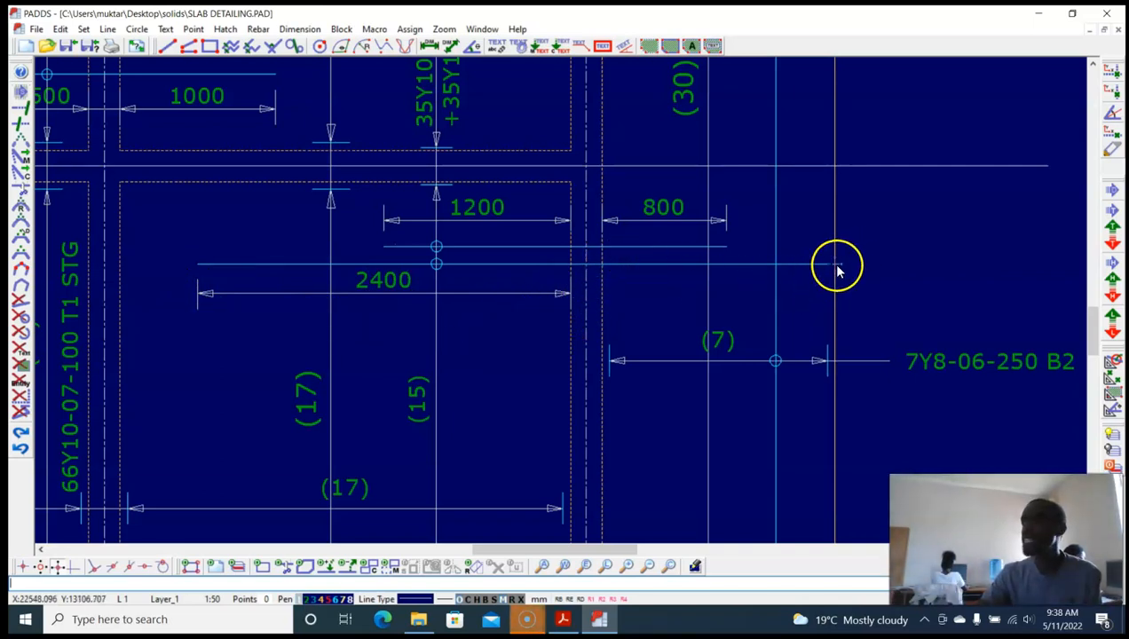
pyautogui.moveTo(807, 285)
pyautogui.mouseDown()
pyautogui.moveTo(625, 272)
pyautogui.moveTo(618, 251)
pyautogui.moveTo(645, 229)
pyautogui.mouseUp()
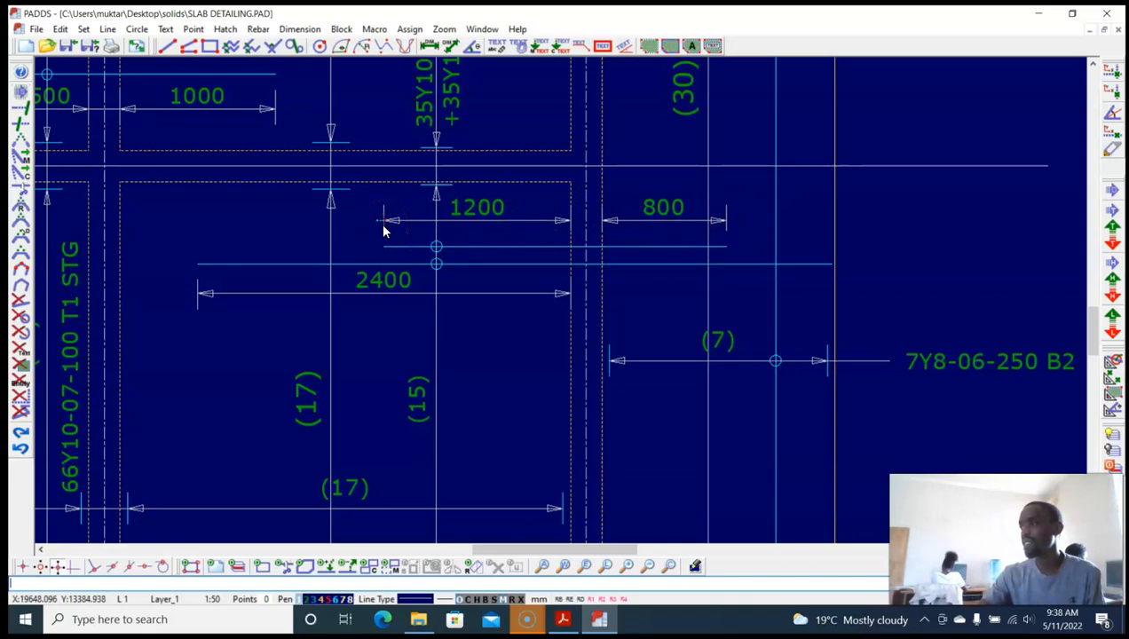
pyautogui.scroll(-4, 521, 290)
pyautogui.scroll(3, 493, 213)
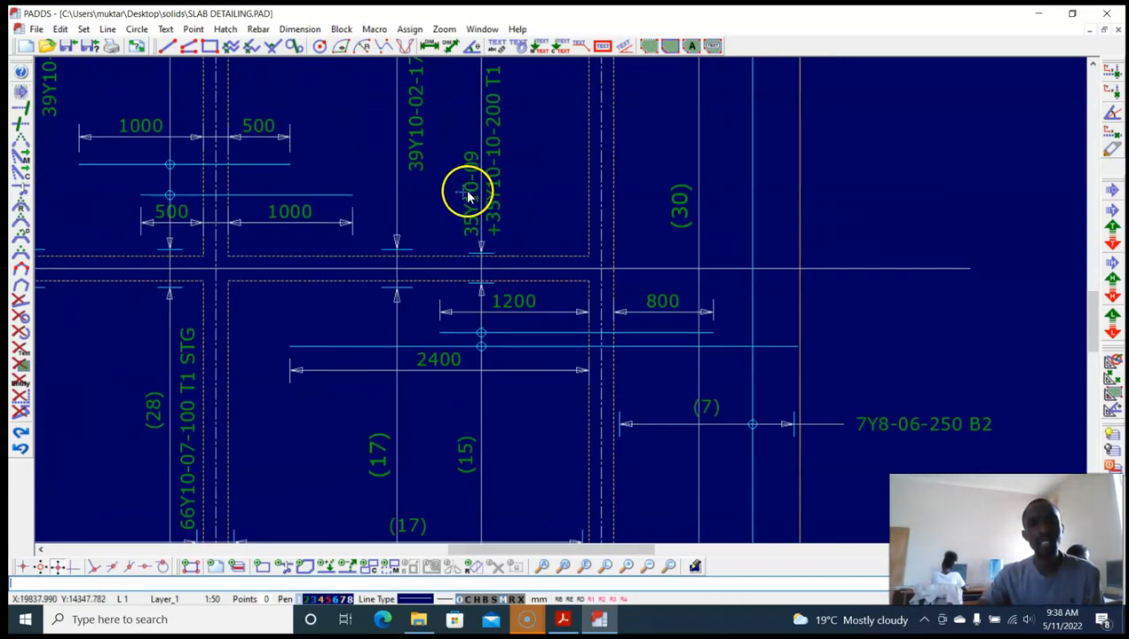
pyautogui.moveTo(499, 178); pyautogui.dragTo(498, 184, button='middle')
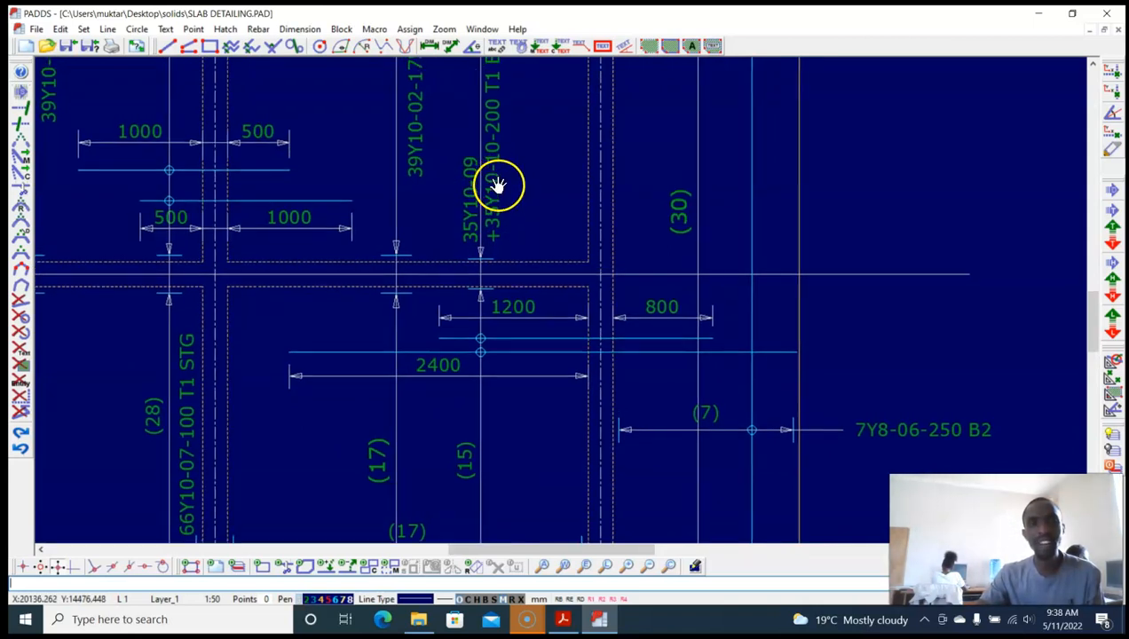
# Step: Review the whole slab's reinforcement layout, checking the top bars along the outer and inner beams in all panels
pyautogui.scroll(-3, 499, 184)
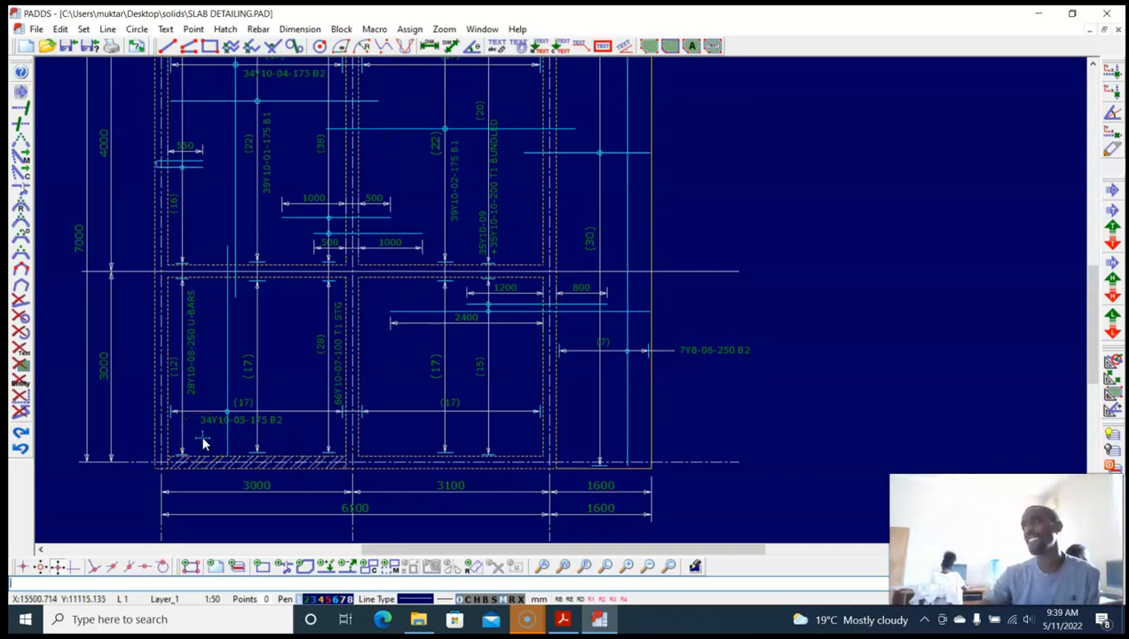
pyautogui.scroll(-3, 255, 373)
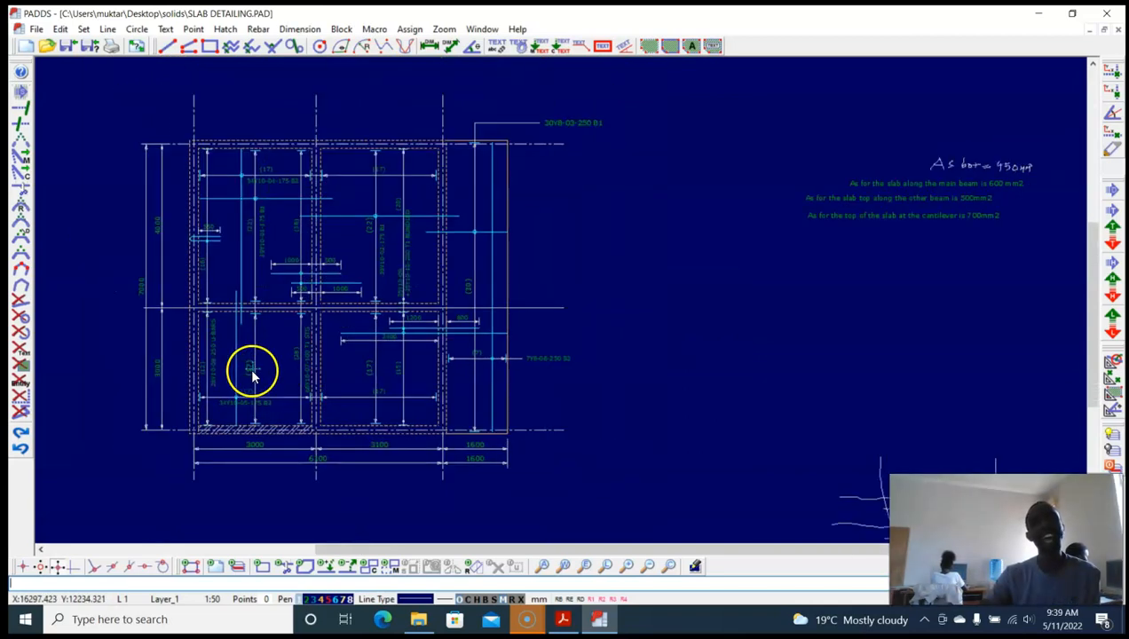
pyautogui.scroll(1, 277, 366)
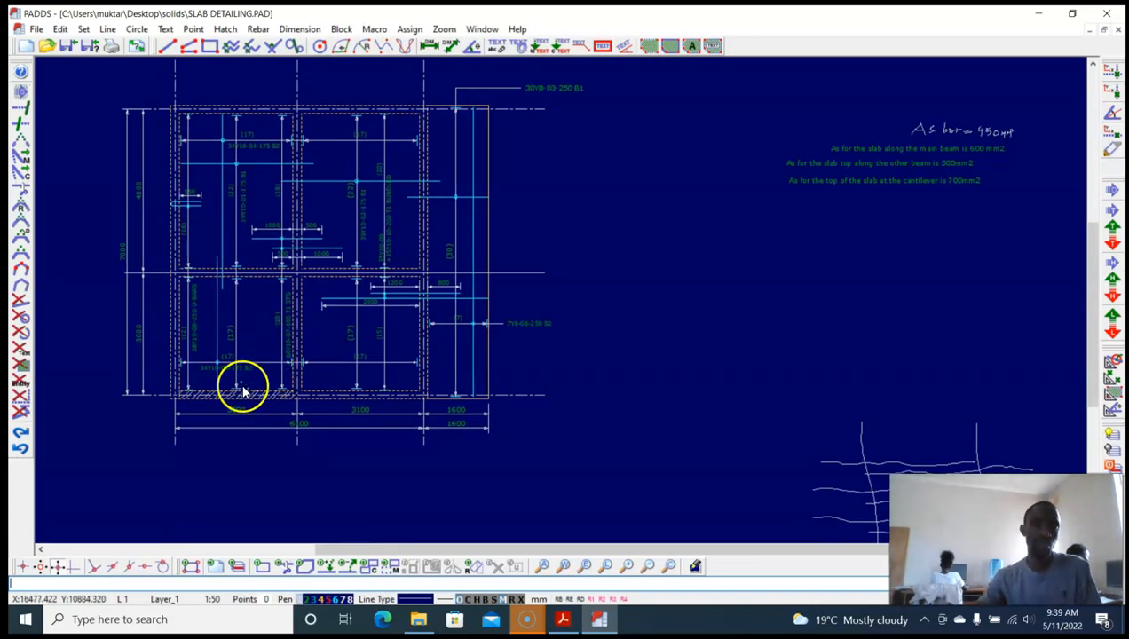
pyautogui.scroll(2, 240, 390)
pyautogui.scroll(-2, 277, 420)
pyautogui.scroll(-1, 302, 270)
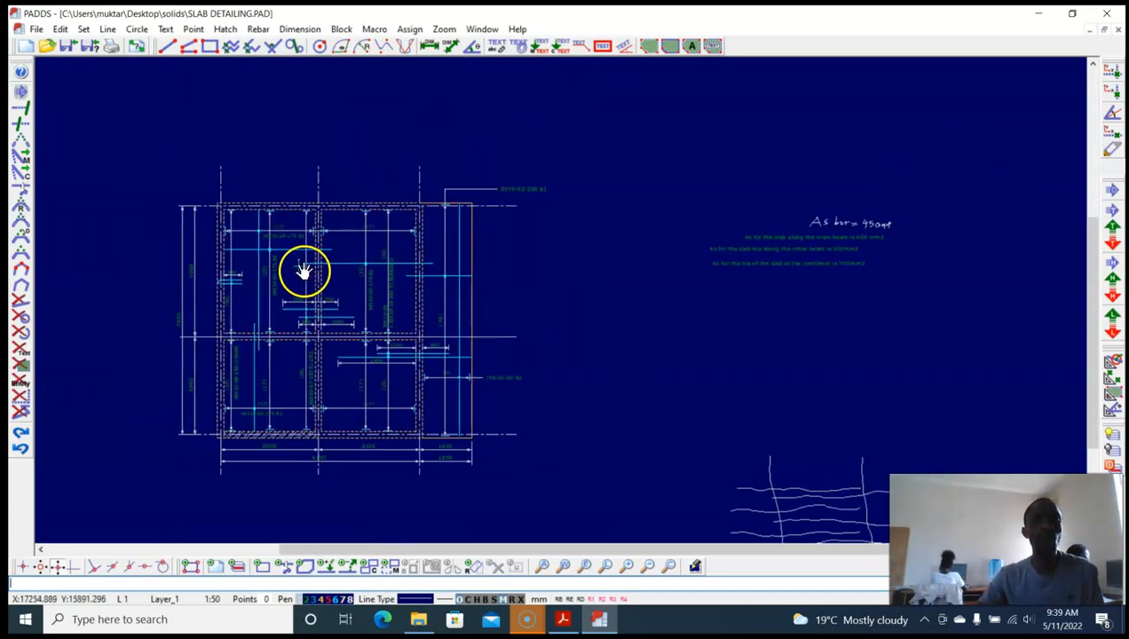
pyautogui.scroll(3, 204, 214)
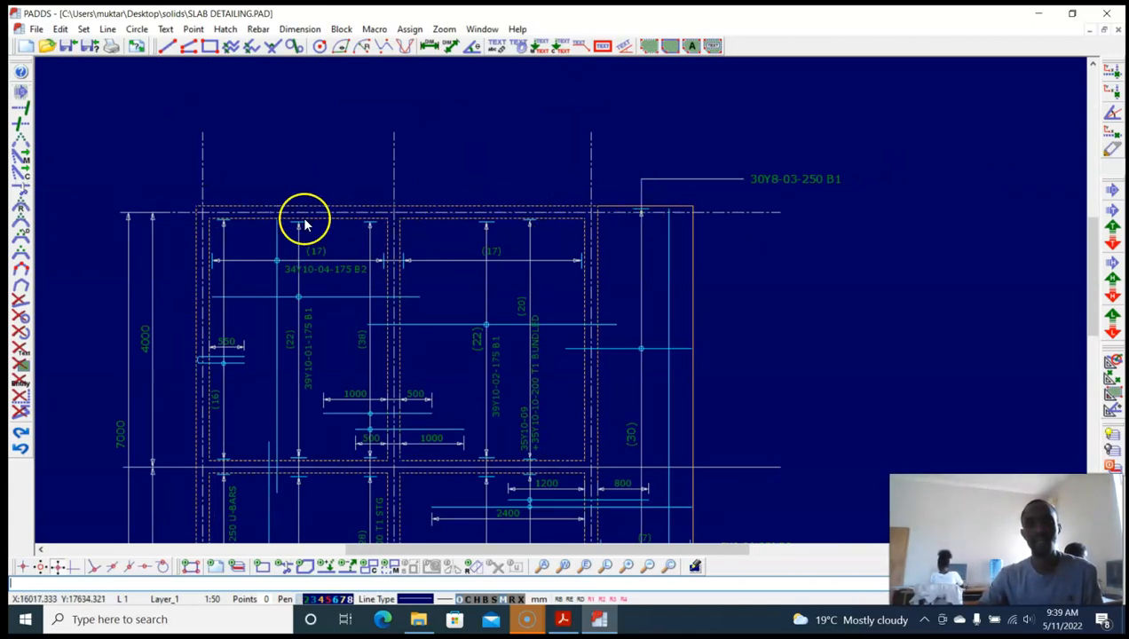
pyautogui.click(607, 225)
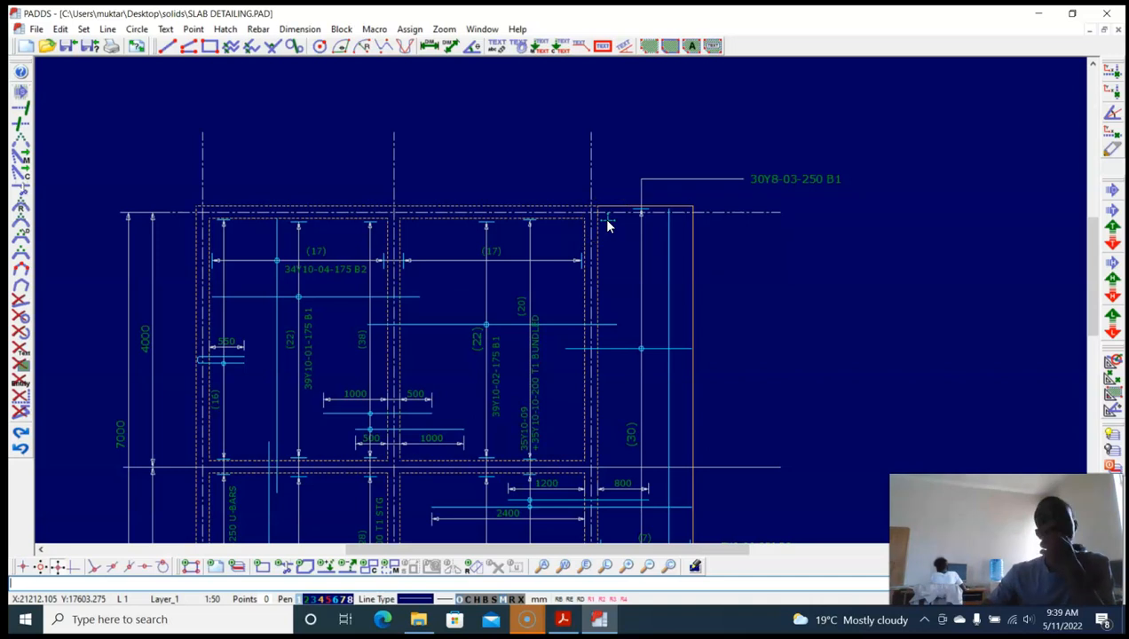
pyautogui.moveTo(459, 303); pyautogui.dragTo(444, 229, button='middle')
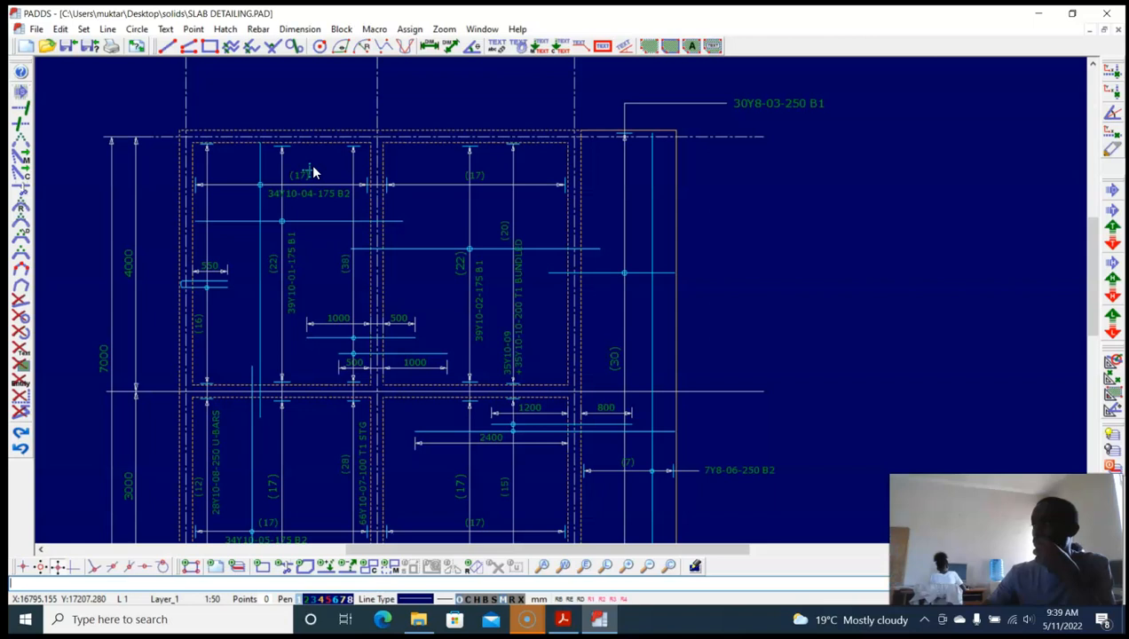
pyautogui.click(307, 222)
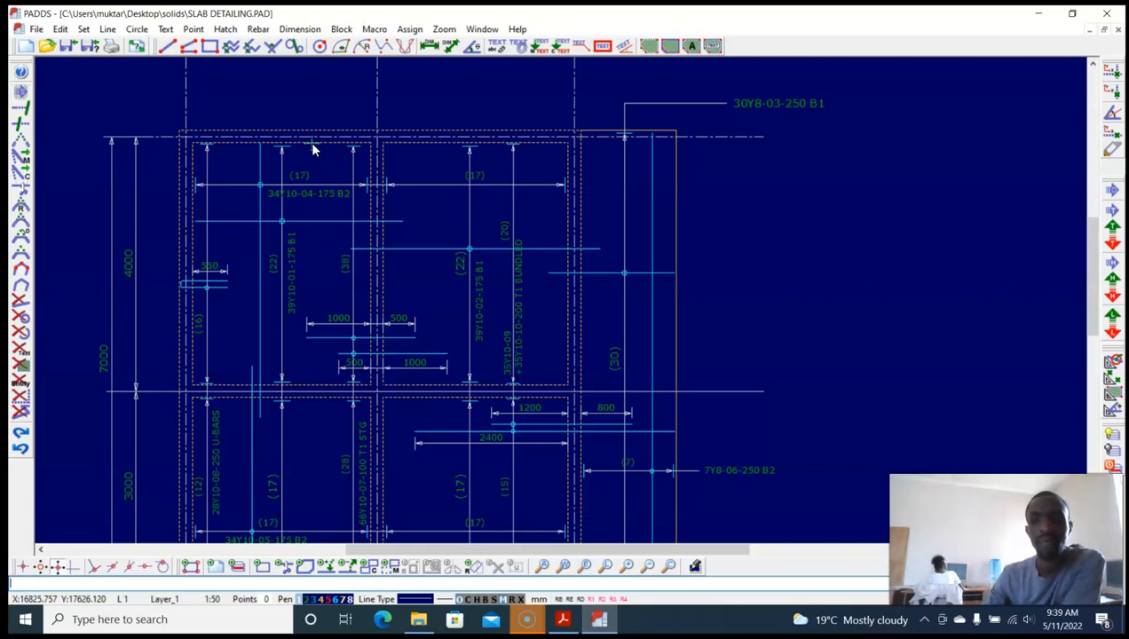
pyautogui.moveTo(346, 177); pyautogui.dragTo(331, 162, button='middle')
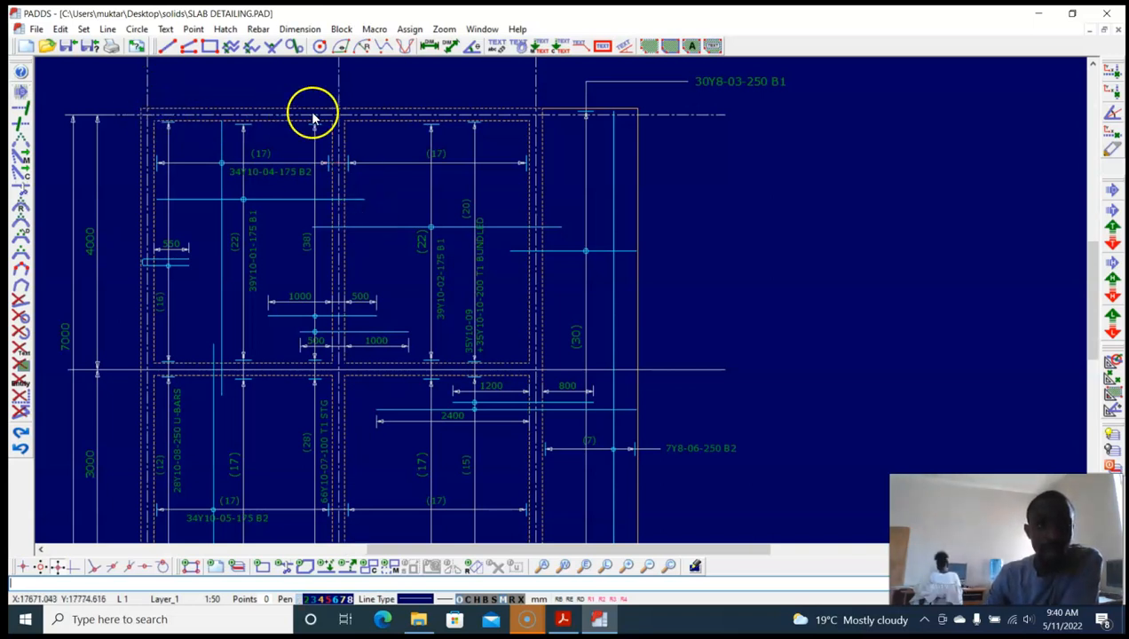
pyautogui.moveTo(202, 151); pyautogui.dragTo(322, 132, button='middle')
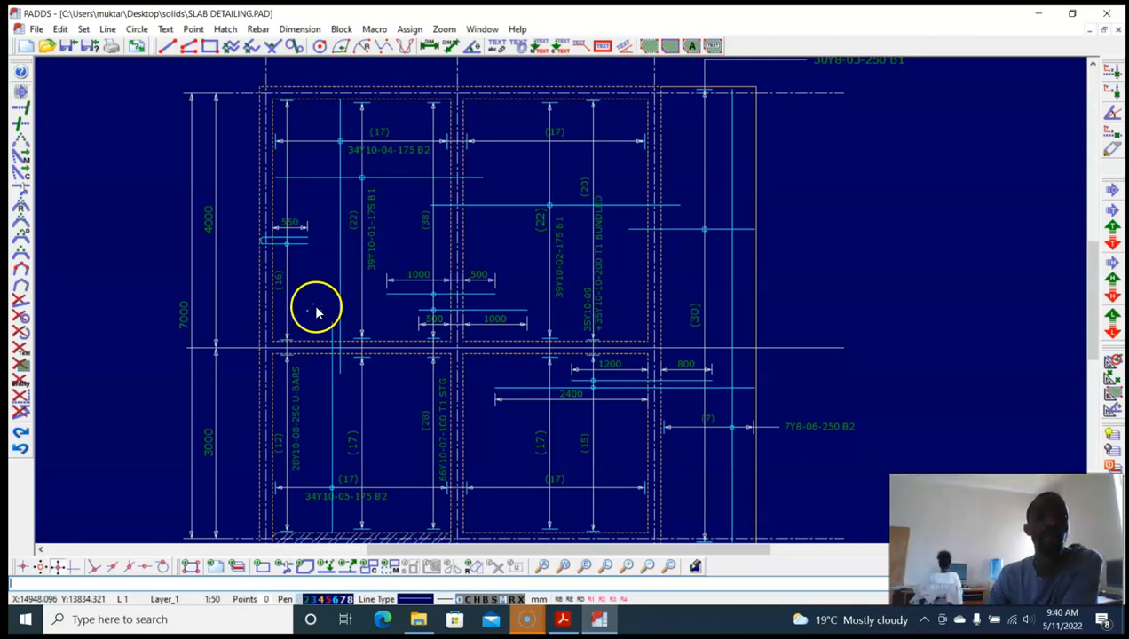
pyautogui.moveTo(316, 311); pyautogui.dragTo(266, 297, button='middle')
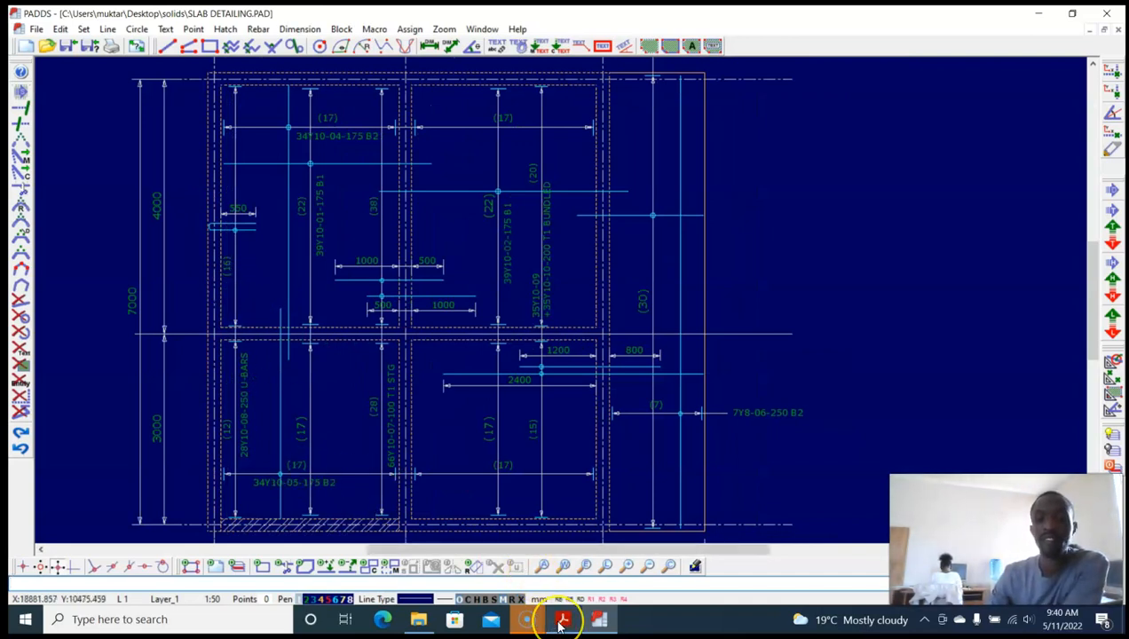
# Step: Calculate 0.15 × 4000 in Calculator, and close it to return to the slab drawing
pyautogui.click(25, 619)
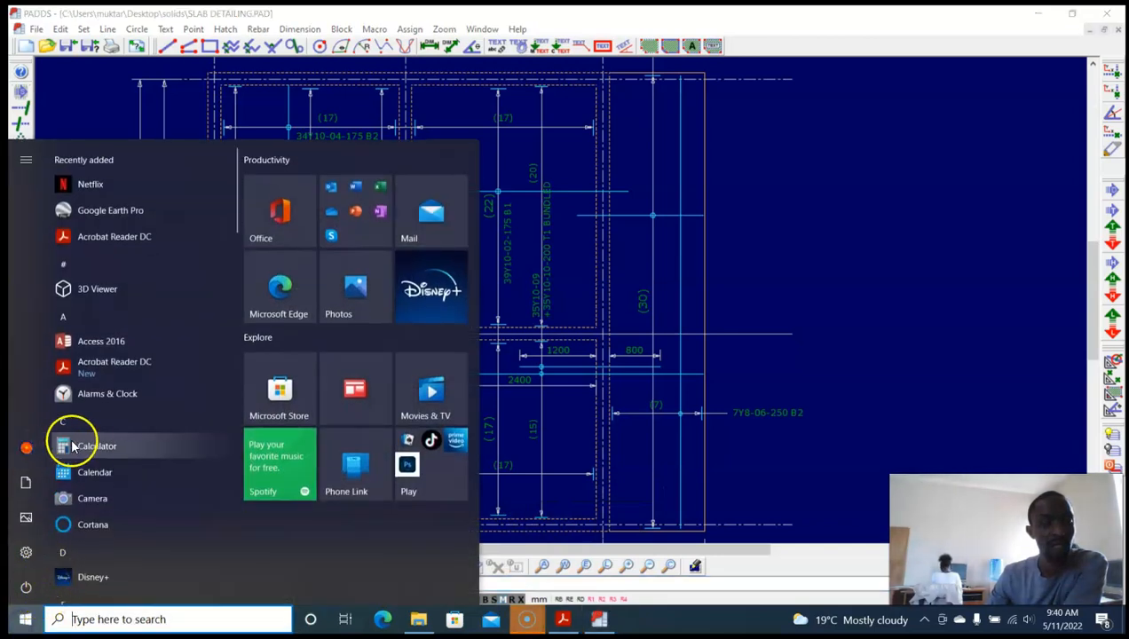
pyautogui.click(74, 446)
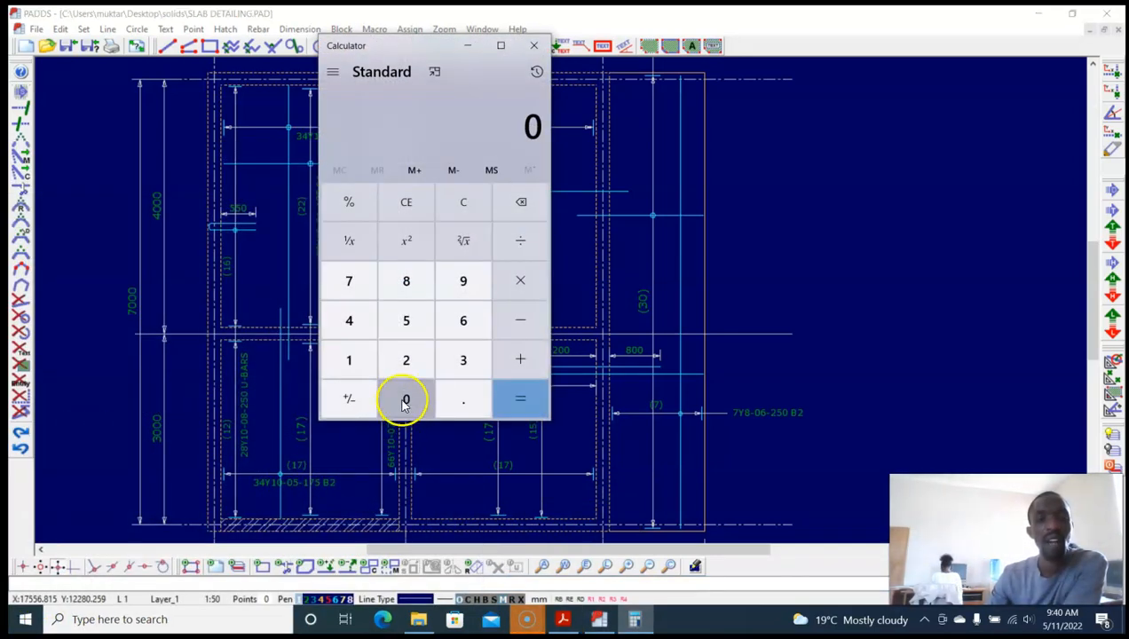
pyautogui.click(457, 400)
pyautogui.click(355, 362)
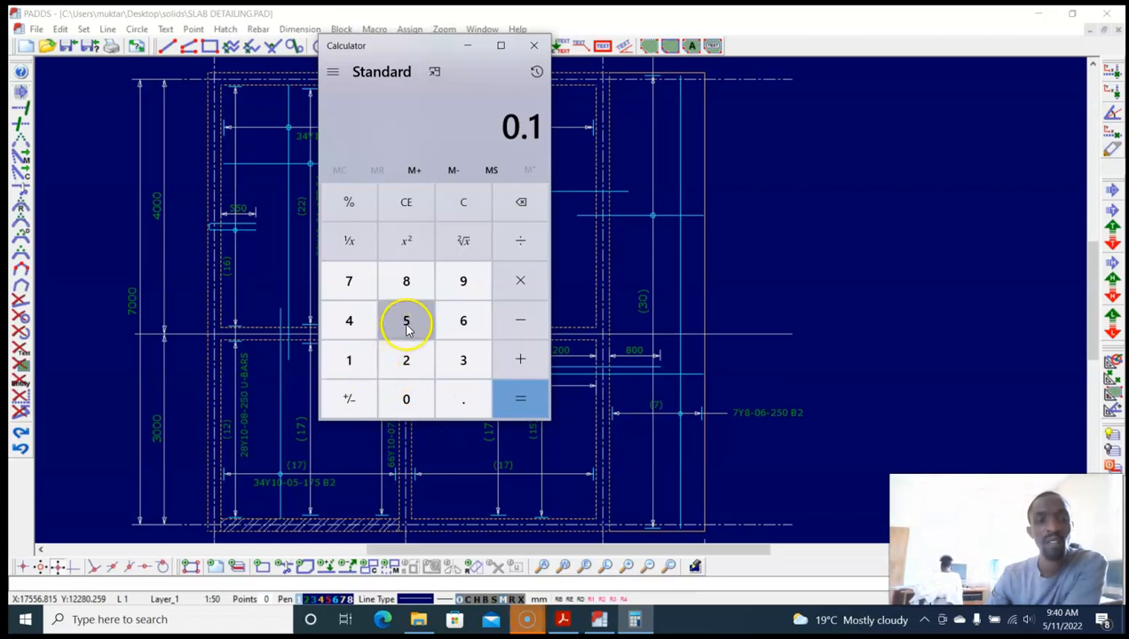
pyautogui.click(406, 321)
pyautogui.click(518, 281)
pyautogui.click(350, 320)
pyautogui.click(411, 399)
pyautogui.doubleClick(411, 401)
pyautogui.click(521, 396)
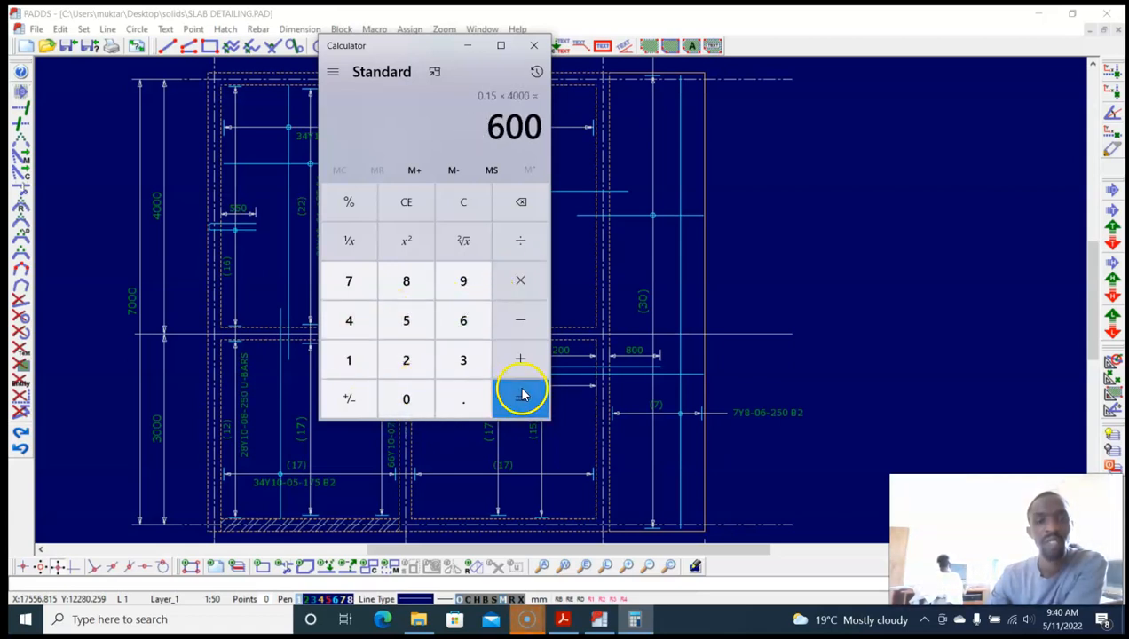
pyautogui.click(535, 46)
# Step: Add a horizontal construction line along the upper edge beam's inner face and a vertical one through the upper inner panel
pyautogui.scroll(5, 453, 177)
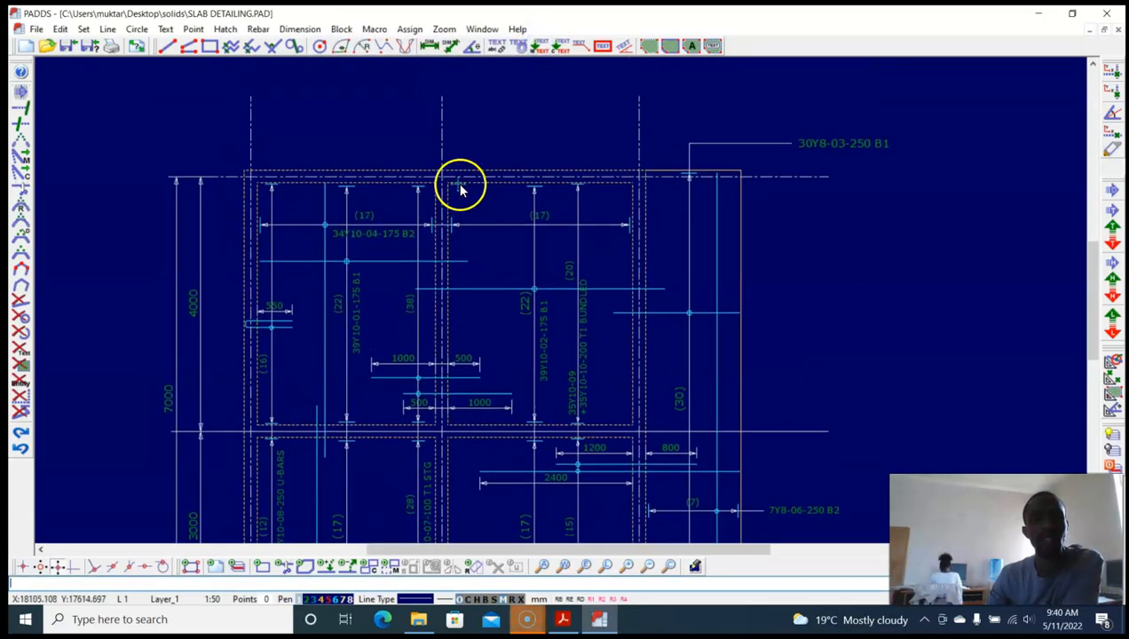
pyautogui.click(445, 189)
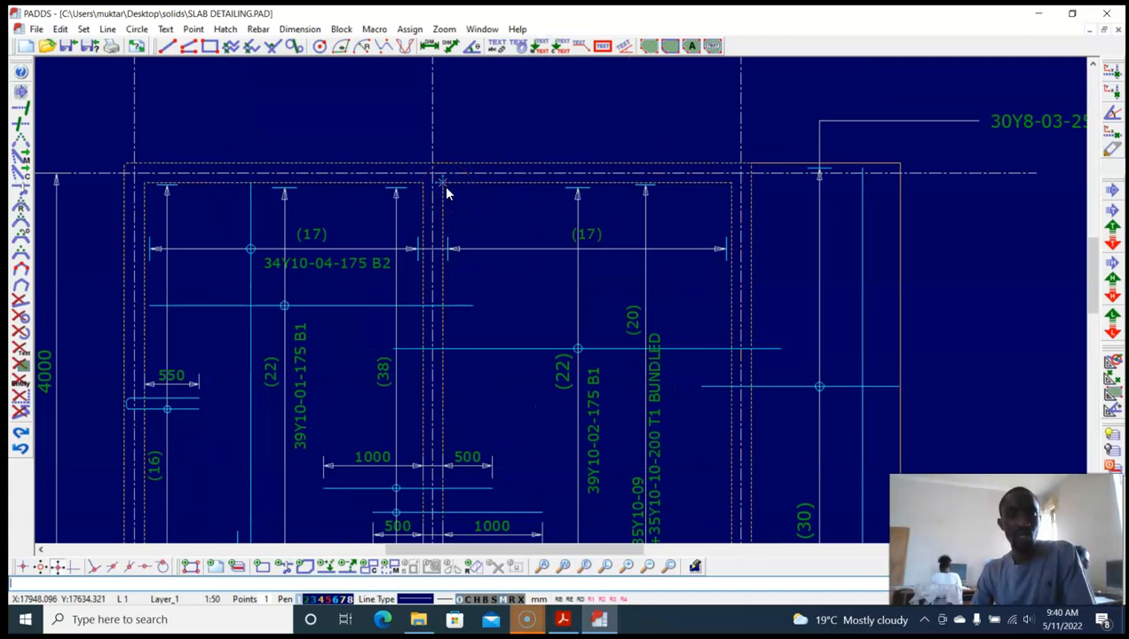
pyautogui.hotkey('alt', 'l')
pyautogui.press('h')
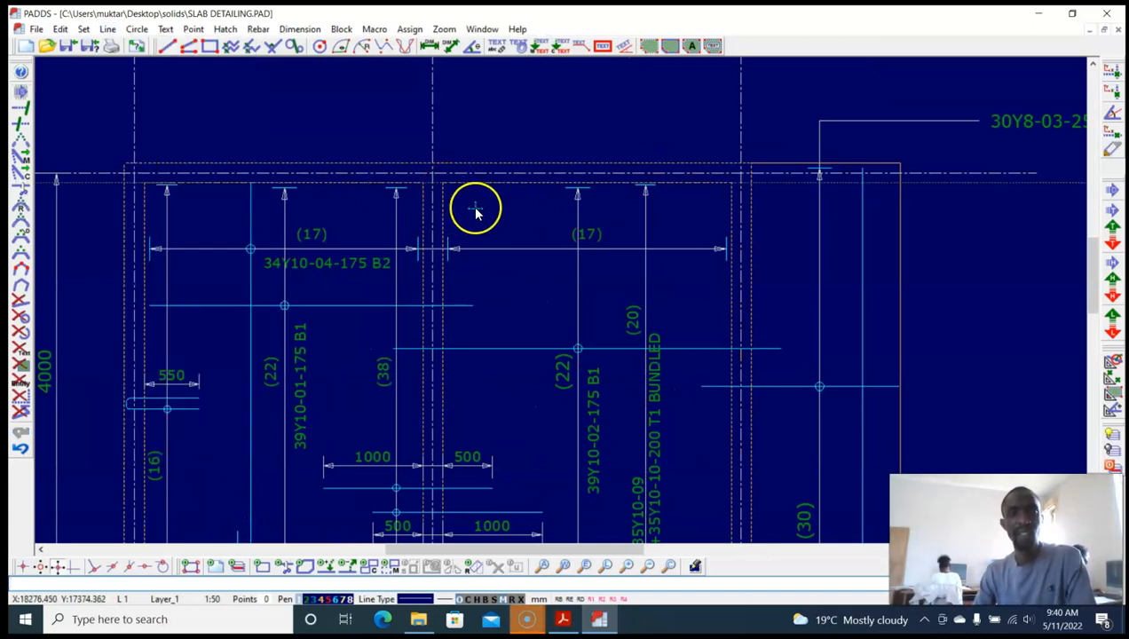
pyautogui.scroll(-2, 476, 211)
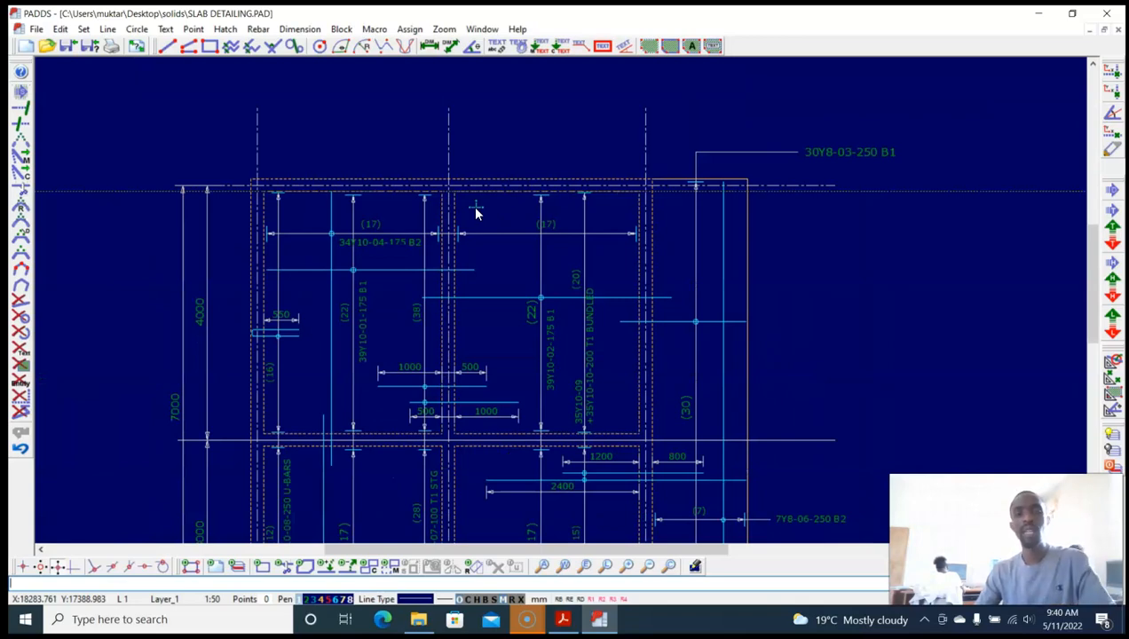
pyautogui.click(477, 214)
pyautogui.scroll(2, 488, 223)
pyautogui.hotkey('alt', 'l')
pyautogui.press('y')
pyautogui.scroll(-2, 504, 231)
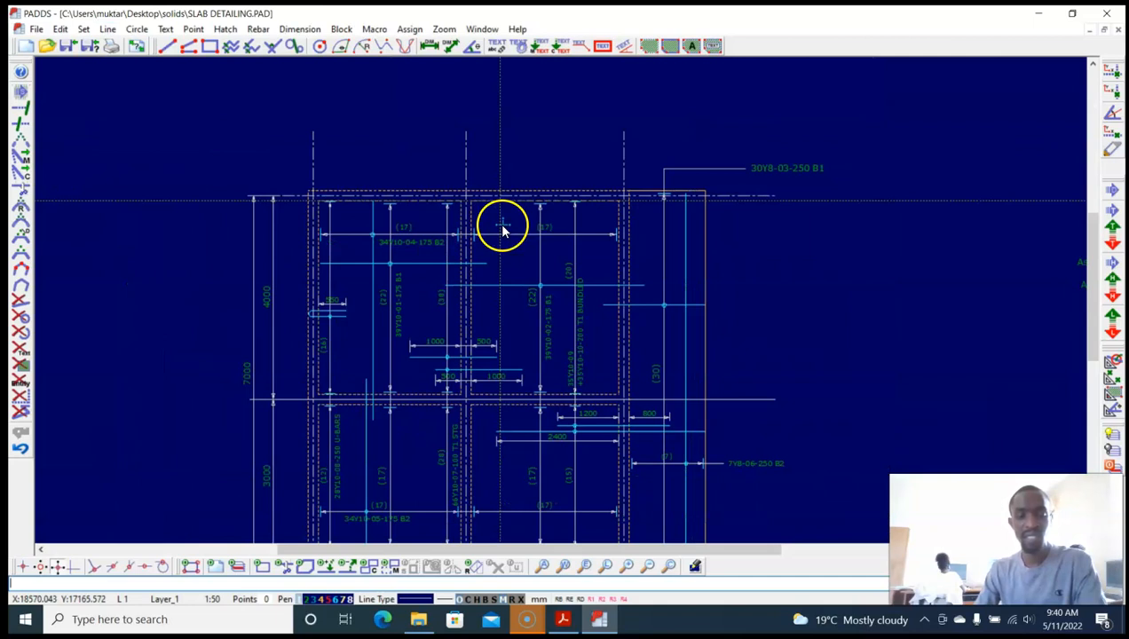
# Step: Offset the horizontal construction line 600 mm down into the slab
pyautogui.press('i')
pyautogui.click(831, 201)
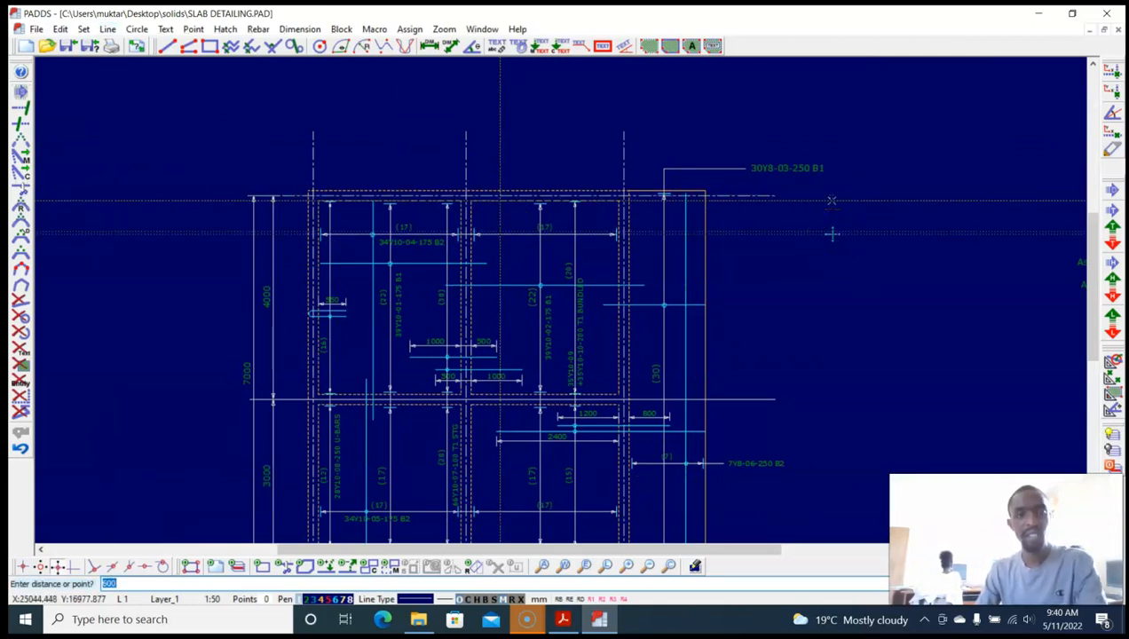
pyautogui.press('Return')
# Step: Move the two (17) range lines and the 34Y10-04-175 B2 label a little further below the offset construction line as one block
pyautogui.scroll(1, 514, 241)
pyautogui.moveTo(469, 256); pyautogui.dragTo(461, 241, button='middle')
pyautogui.click(249, 194)
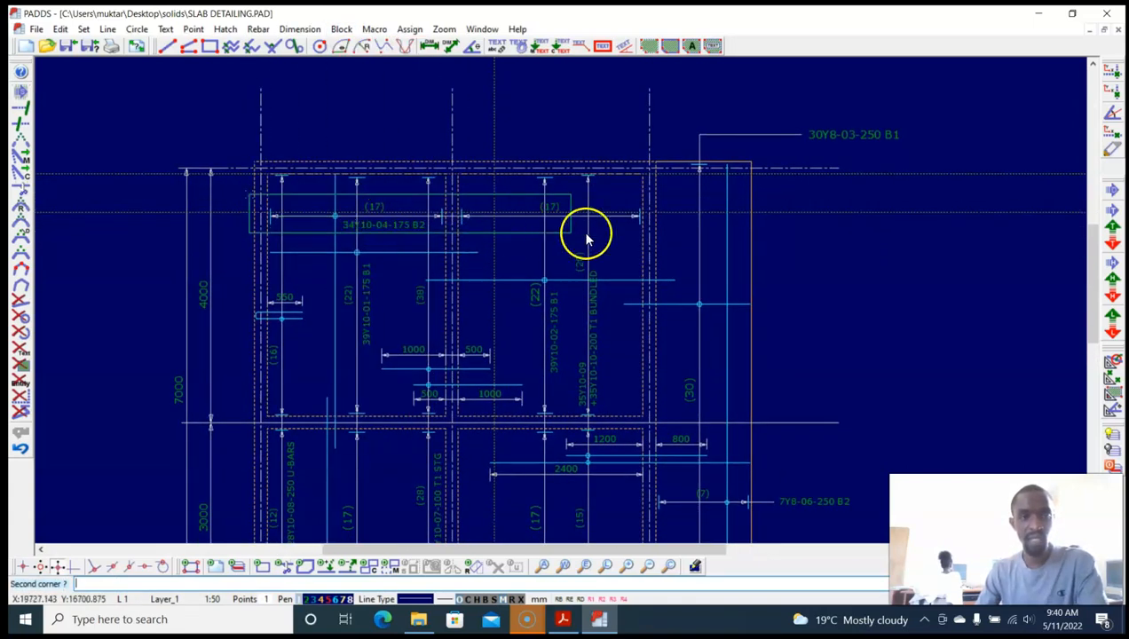
pyautogui.click(657, 238)
pyautogui.hotkey('alt', 'b')
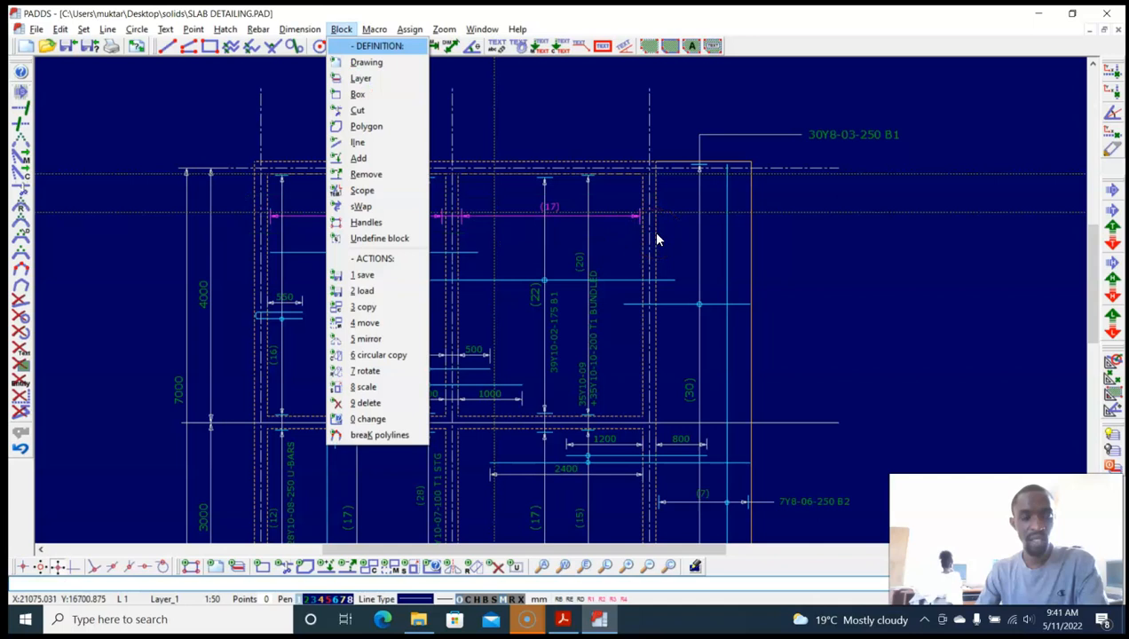
pyautogui.press('4')
pyautogui.scroll(2, 535, 232)
pyautogui.click(509, 214)
pyautogui.click(508, 235)
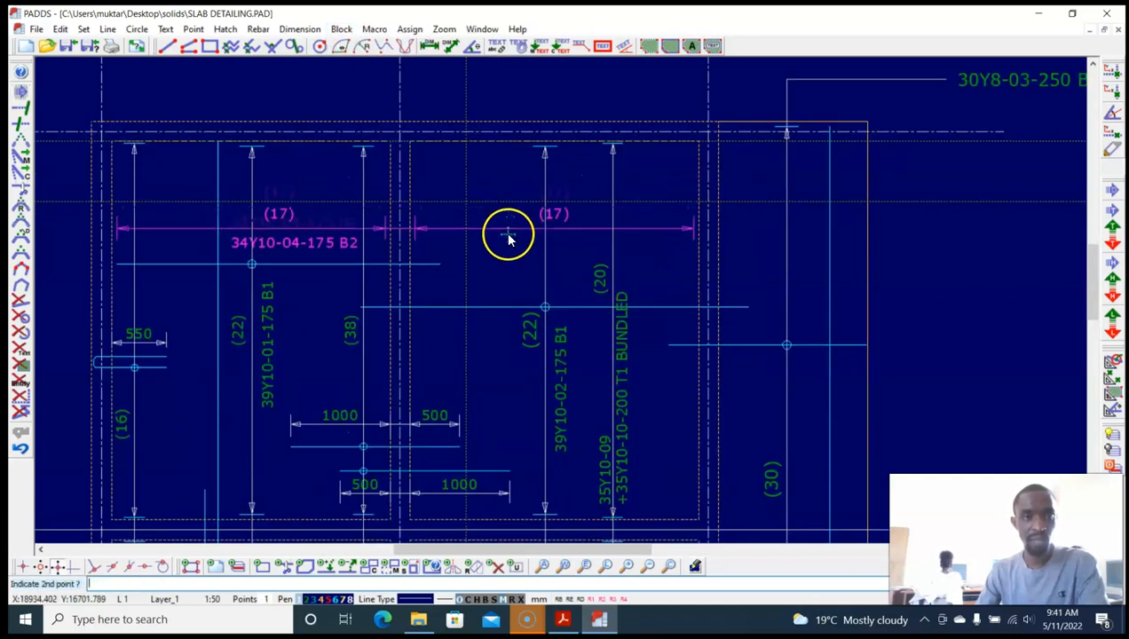
pyautogui.press('Escape')
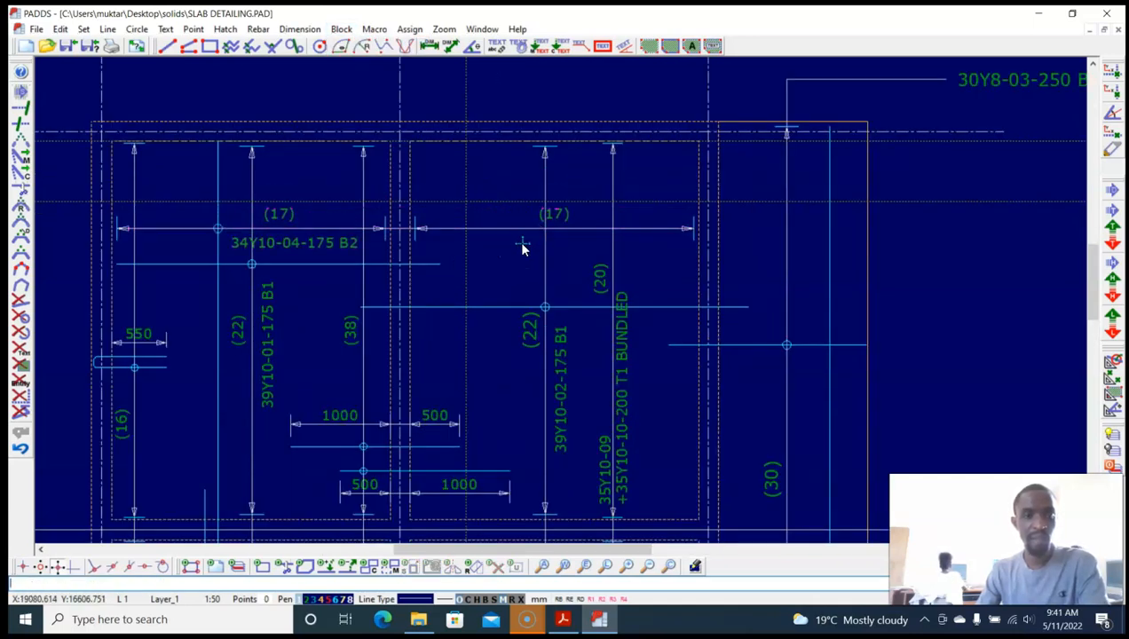
# Step: Offset the vertical construction line by 150 mm to set out the U-bar's second leg
pyautogui.scroll(-2, 493, 204)
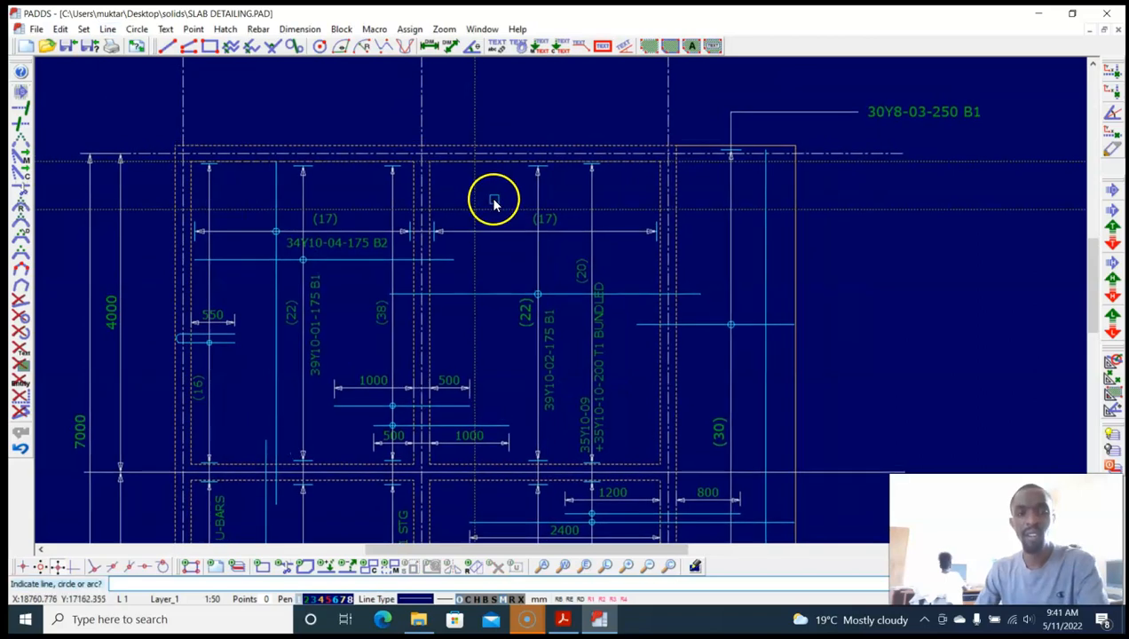
pyautogui.scroll(4, 488, 197)
pyautogui.click(476, 197)
pyautogui.scroll(-2, 496, 202)
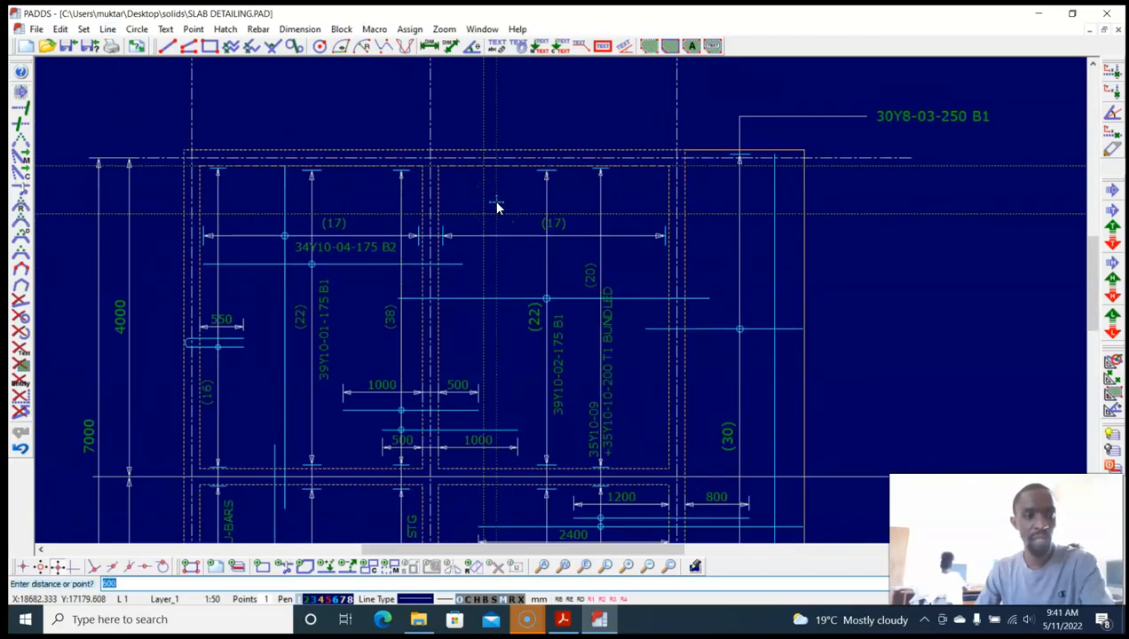
pyautogui.scroll(1, 497, 206)
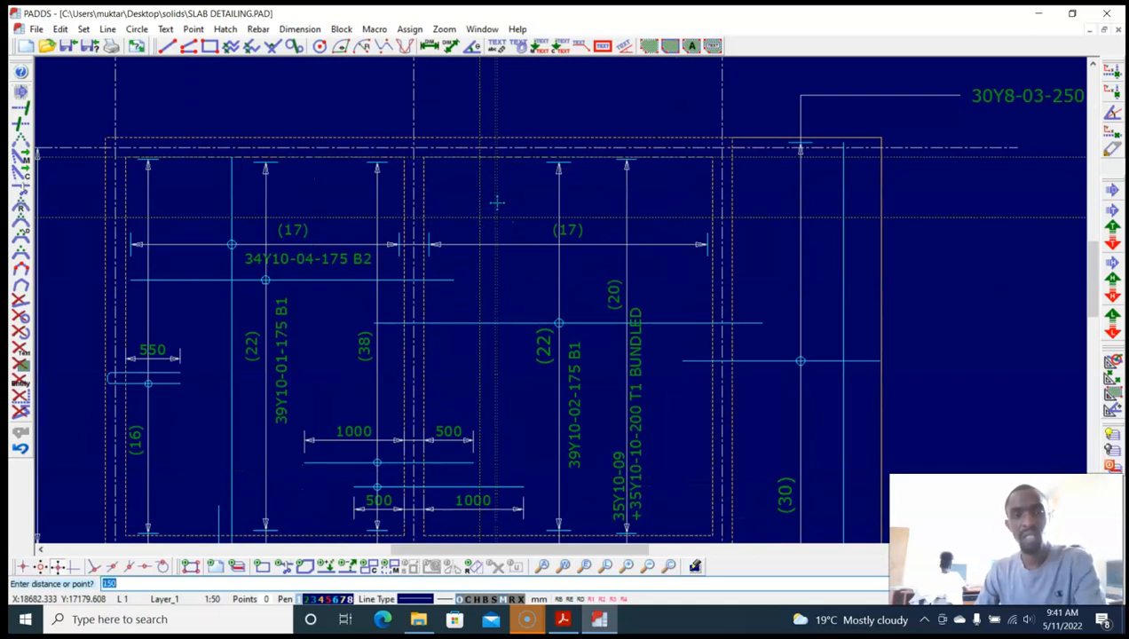
pyautogui.press('Escape')
# Step: Offset the lower horizontal construction line slightly downward to set the ends of the U-bar's legs
pyautogui.moveTo(497, 203)
pyautogui.mouseDown(button='middle')
pyautogui.moveTo(519, 217)
pyautogui.moveTo(494, 225)
pyautogui.mouseUp(button='middle')
pyautogui.click(480, 221)
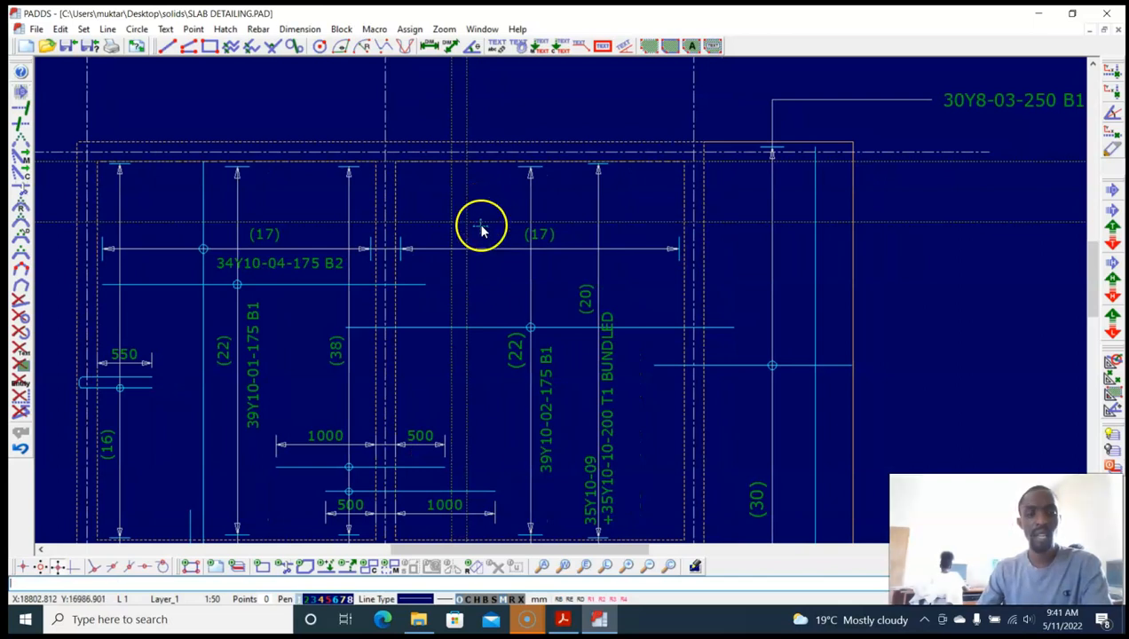
pyautogui.scroll(3, 480, 224)
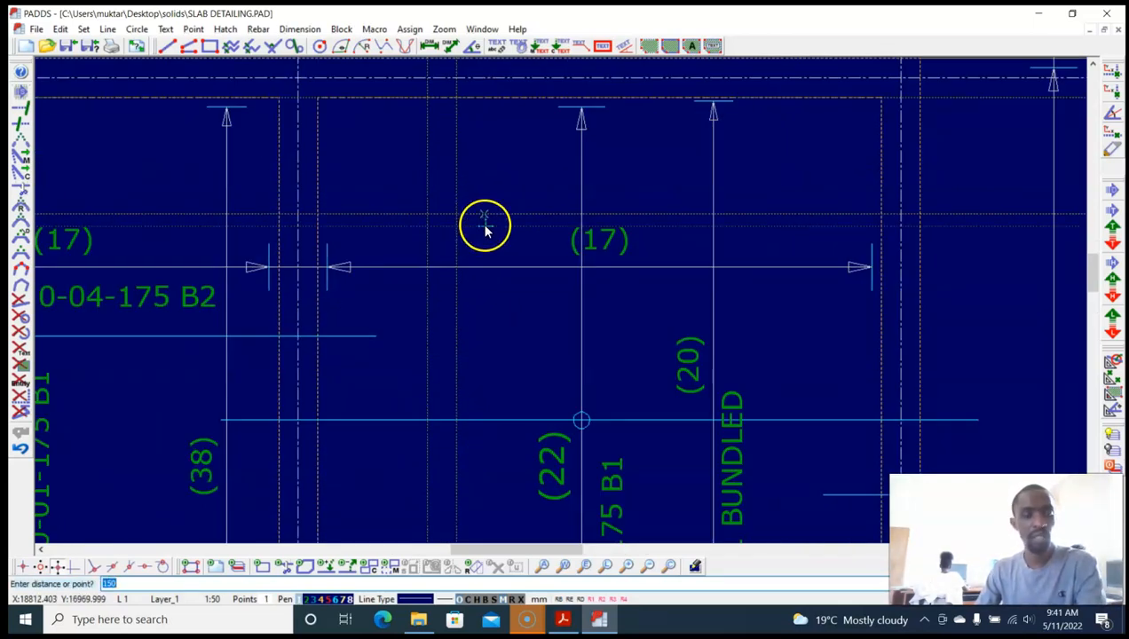
pyautogui.press('Escape')
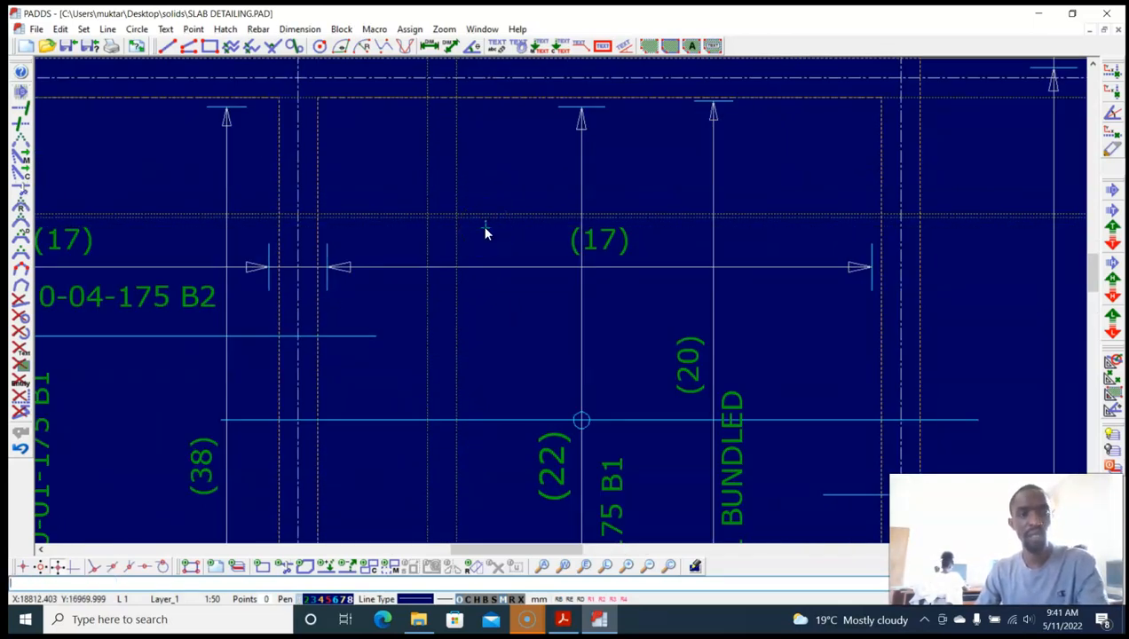
# Step: Place a shape 38 Y10 bar, mark 11, between the vertical construction lines, from the edge beam's outer face to the lowest line, with 20 mm cover
pyautogui.click(486, 238)
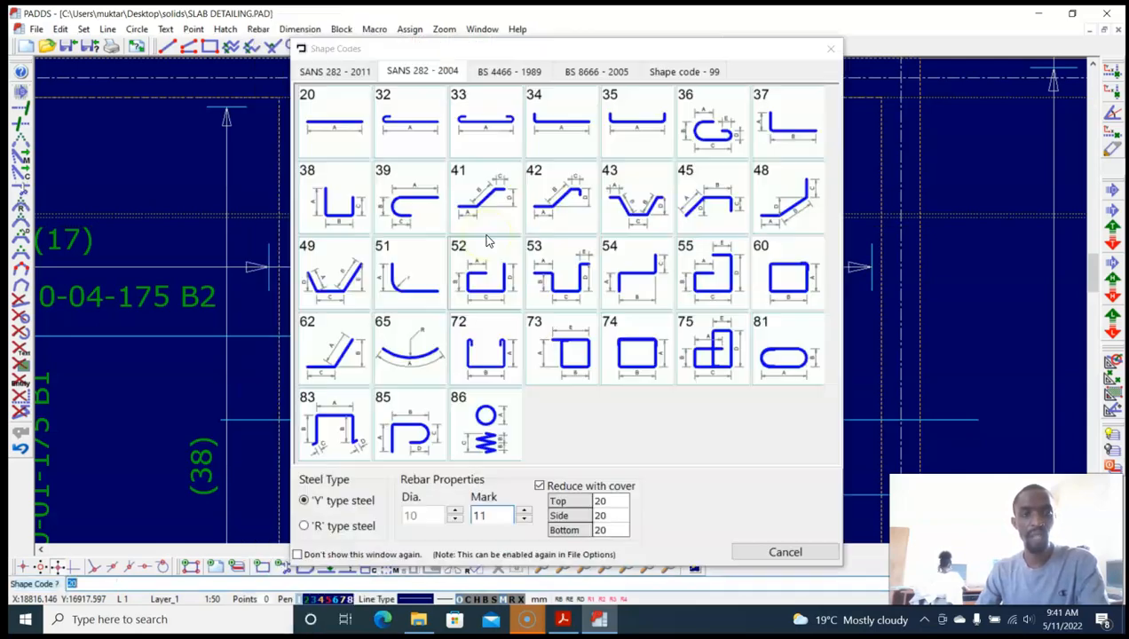
pyautogui.click(341, 213)
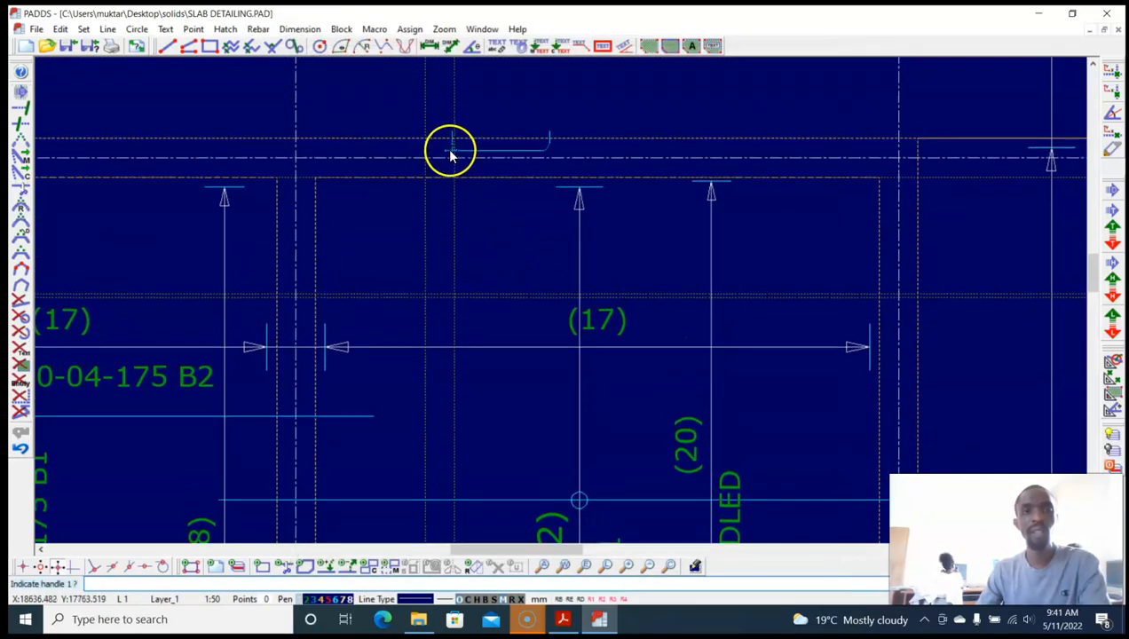
pyautogui.click(428, 140)
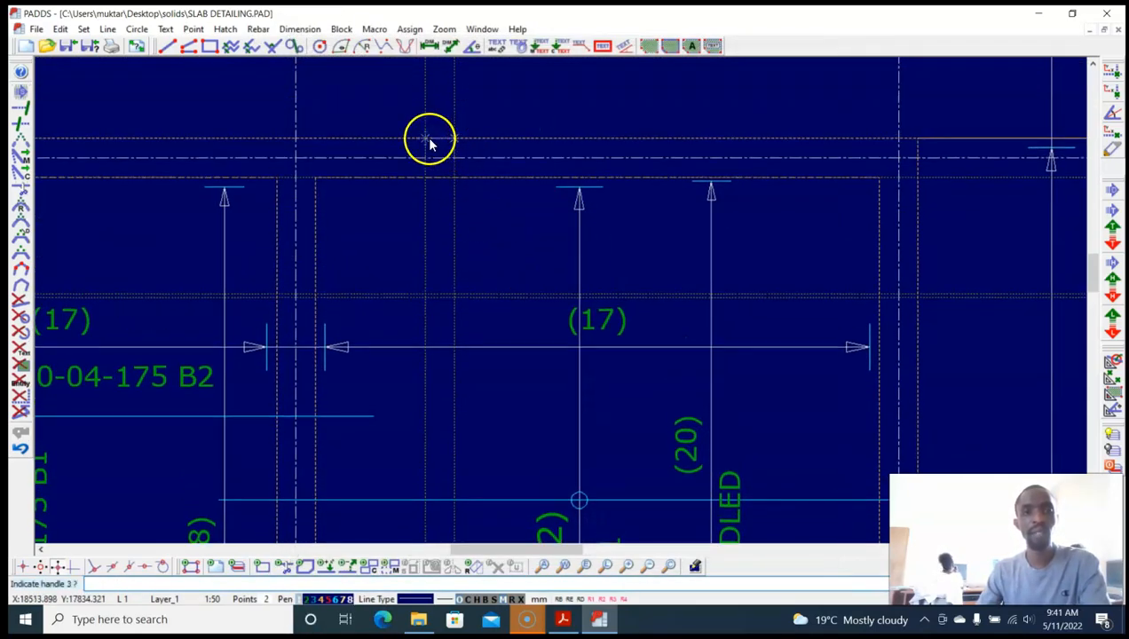
pyautogui.click(427, 298)
pyautogui.scroll(-2, 436, 300)
pyautogui.scroll(1, 466, 231)
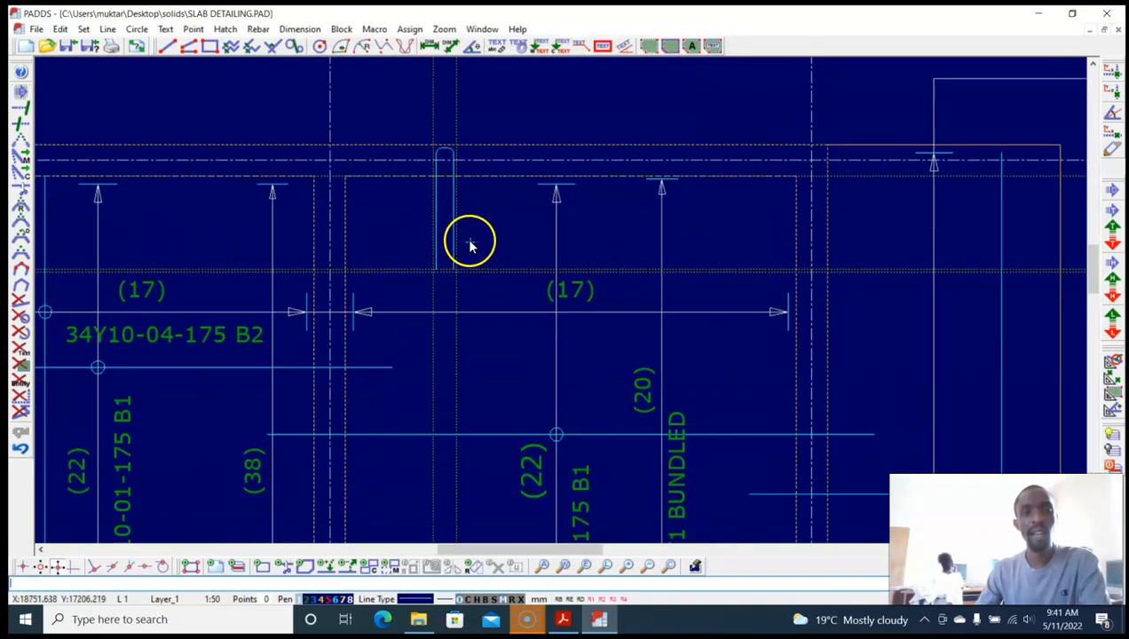
# Step: Add a horizontal construction line across the new U-bar's legs, above their open ends, and remove the misplaced one
pyautogui.scroll(-1, 468, 246)
pyautogui.scroll(1, 454, 241)
pyautogui.scroll(-1, 456, 233)
pyautogui.scroll(2, 468, 240)
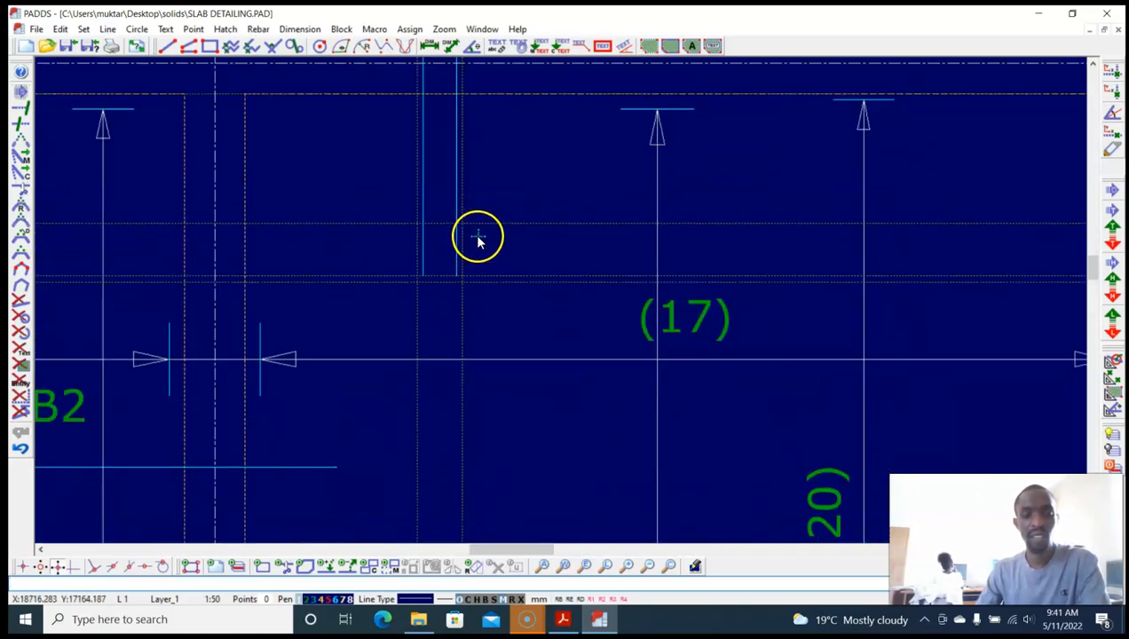
pyautogui.click(503, 227)
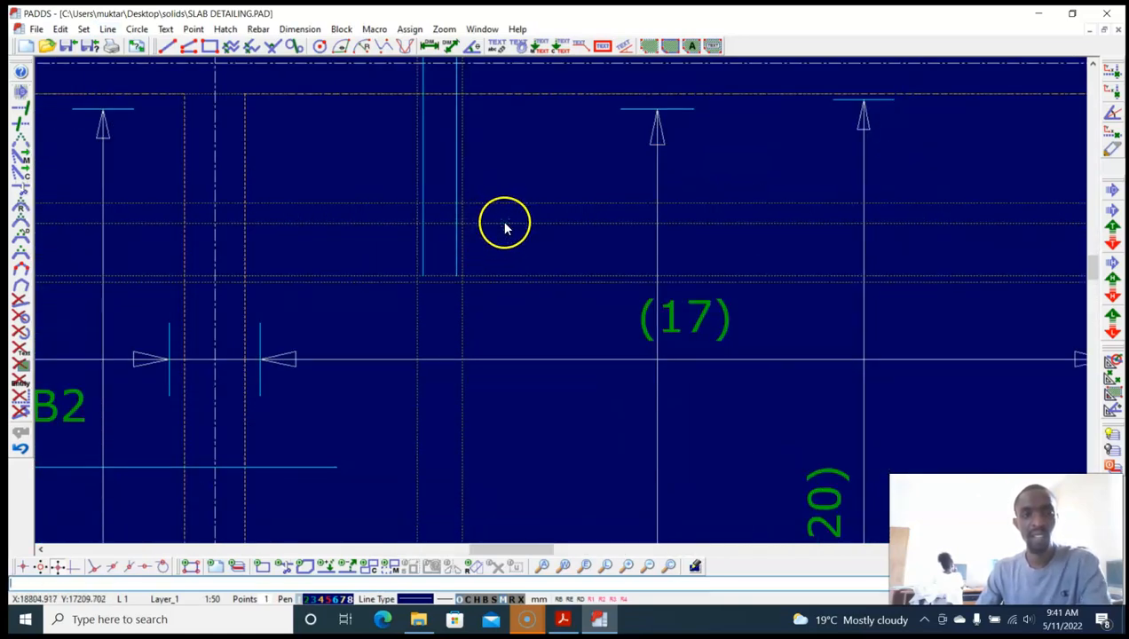
pyautogui.scroll(-1, 479, 225)
pyautogui.scroll(1, 453, 215)
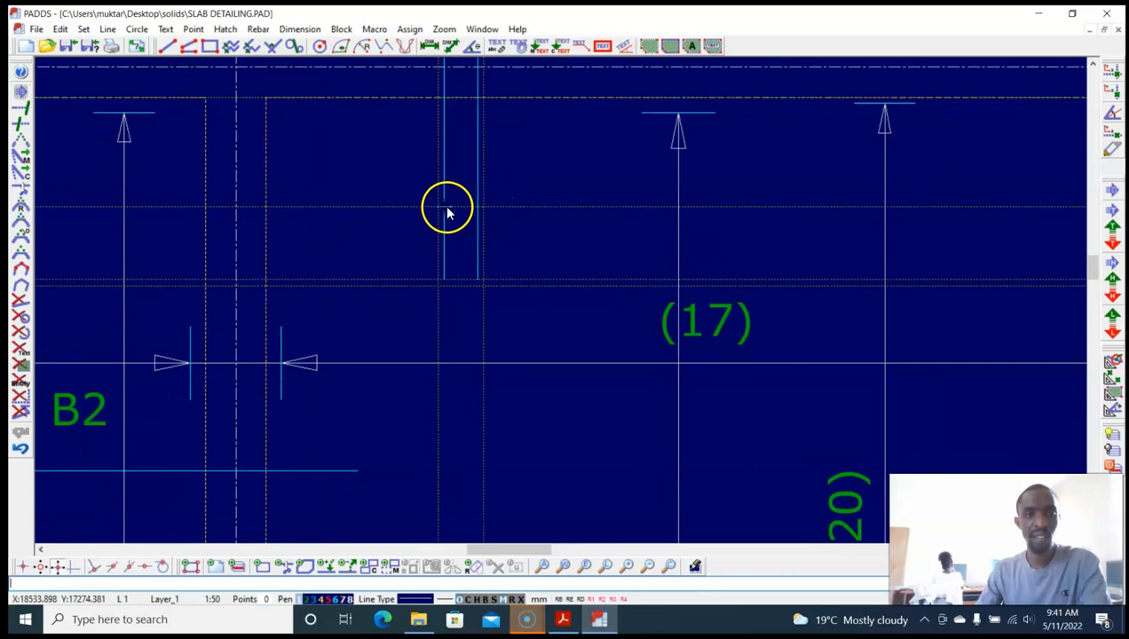
pyautogui.press('r')
pyautogui.press('Return')
pyautogui.scroll(-1, 471, 201)
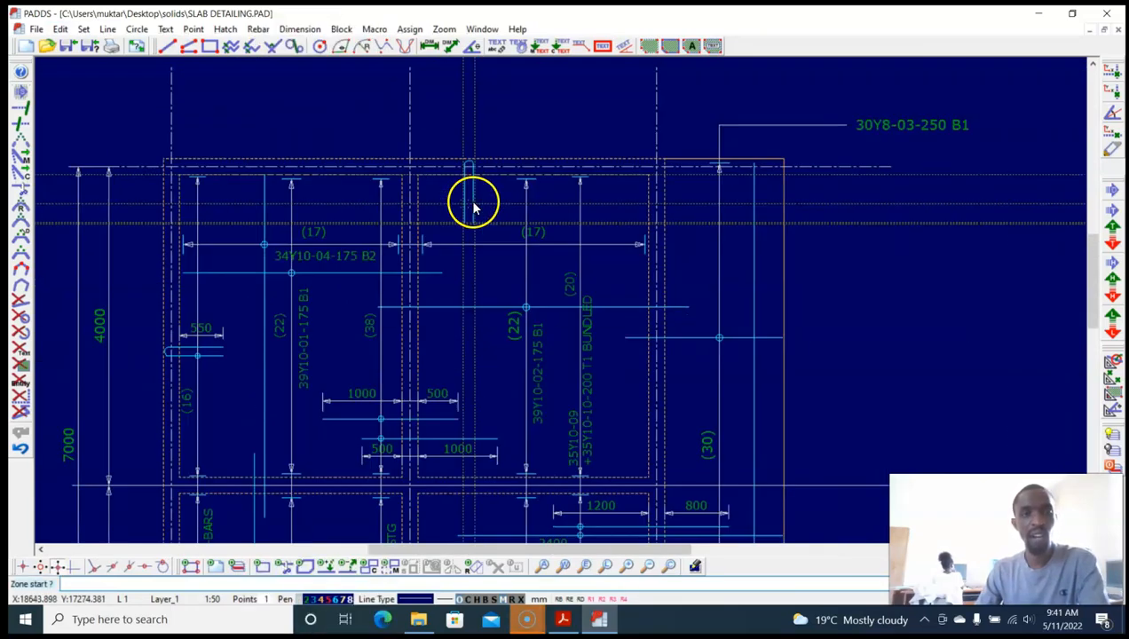
pyautogui.scroll(1, 181, 217)
pyautogui.click(189, 184)
pyautogui.scroll(-1, 252, 176)
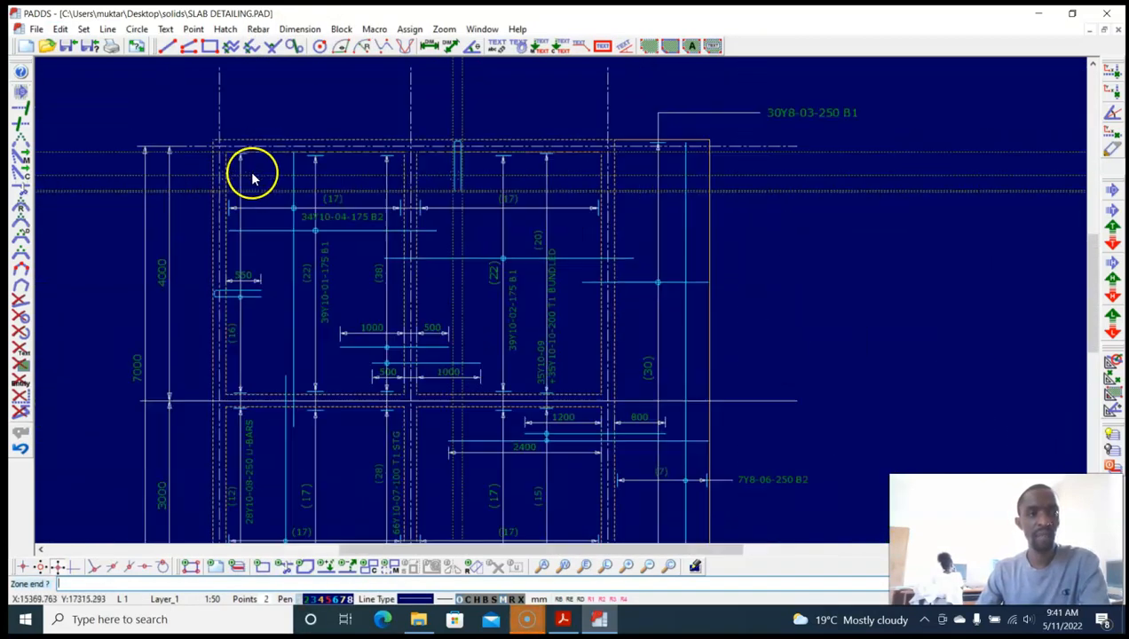
pyautogui.scroll(1, 444, 191)
pyautogui.click(378, 170)
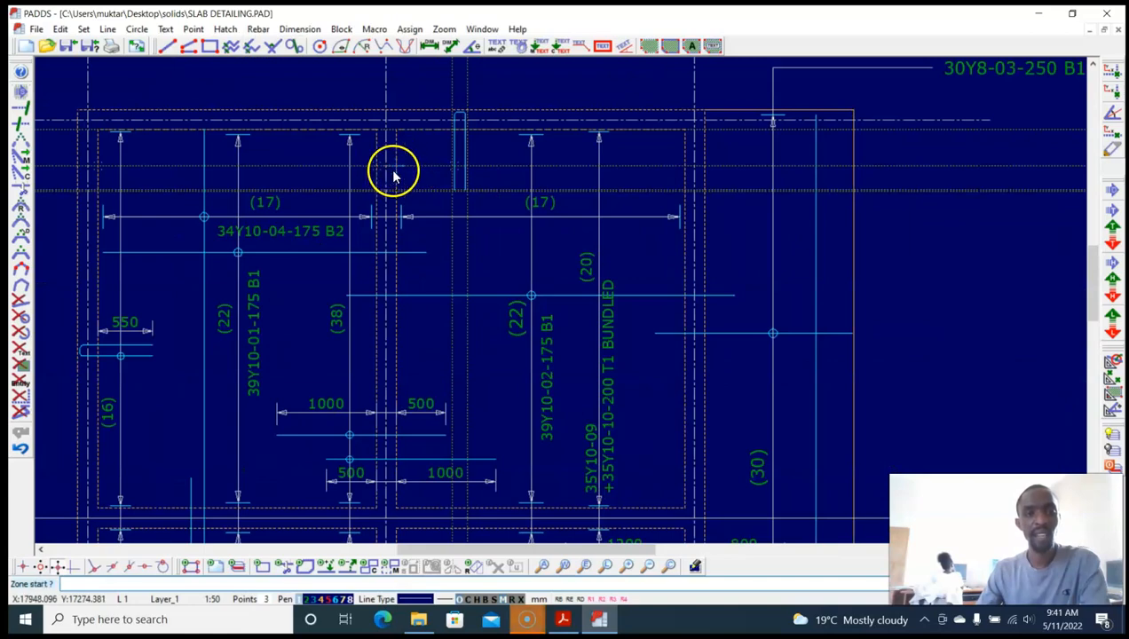
pyautogui.click(395, 171)
pyautogui.scroll(-1, 443, 175)
pyautogui.scroll(1, 555, 173)
pyautogui.click(577, 180)
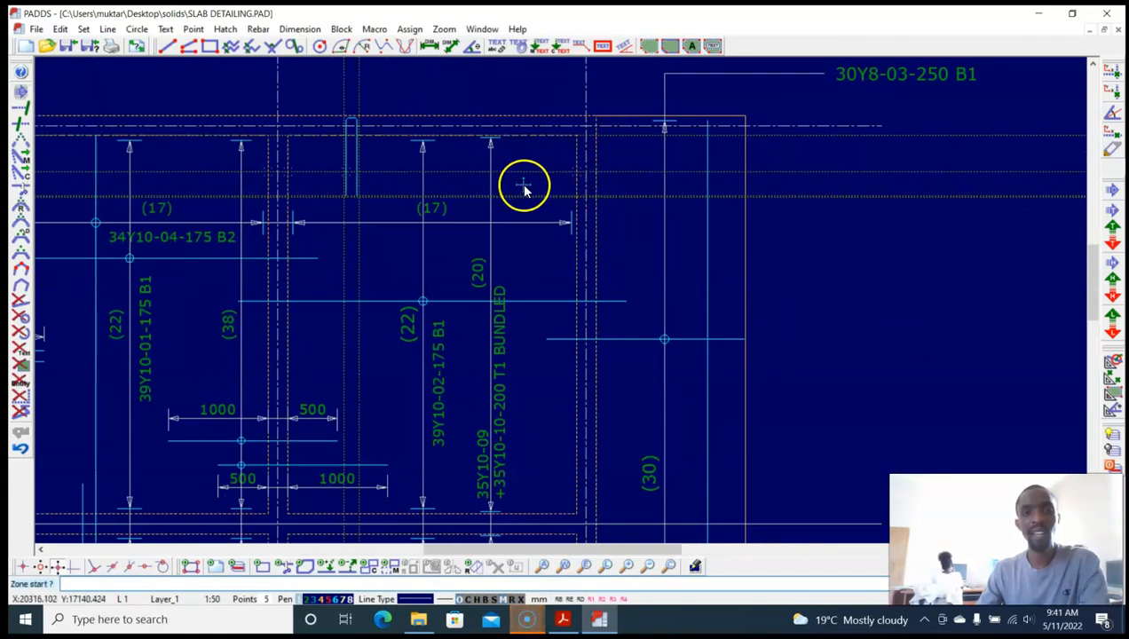
pyautogui.scroll(-1, 523, 184)
pyautogui.scroll(1, 577, 184)
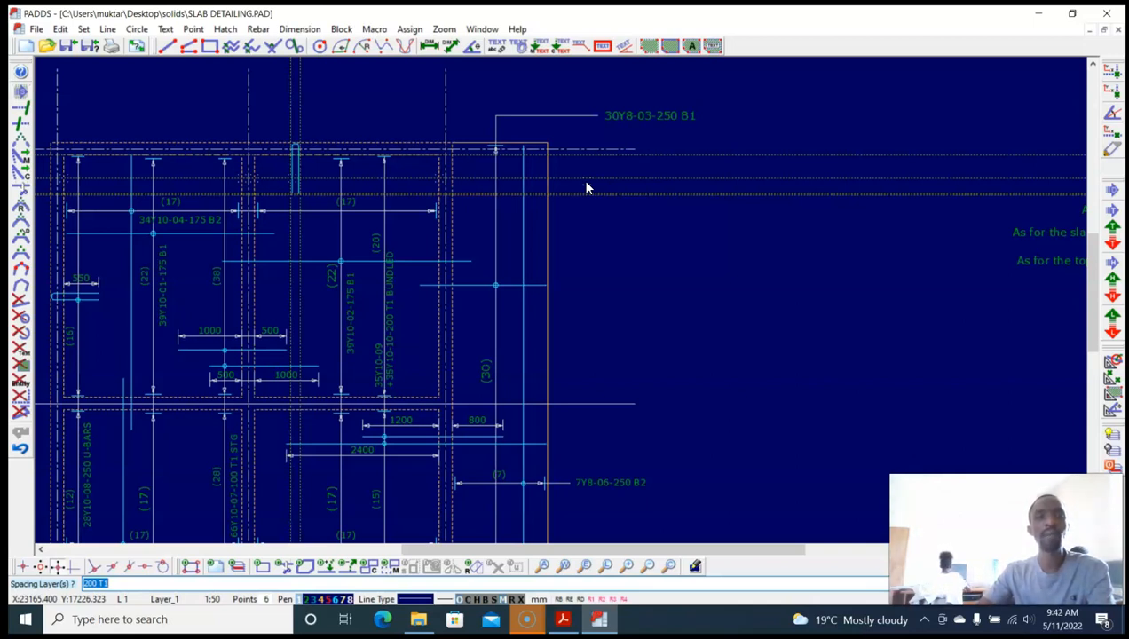
pyautogui.press('Escape')
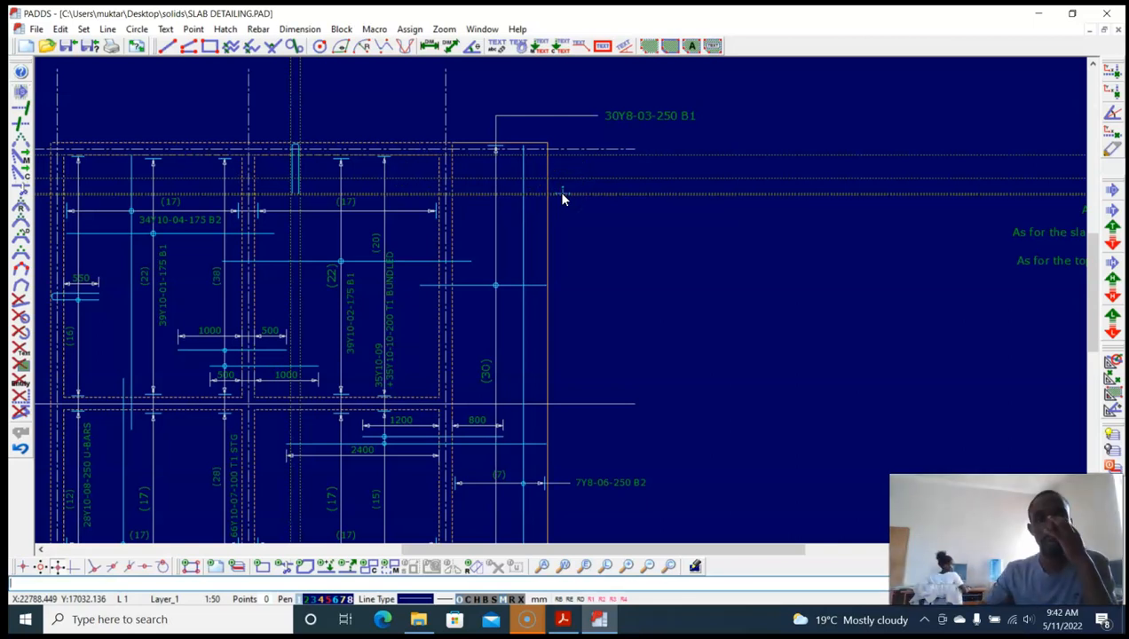
# Step: Start distributing the mark 11 U-bars along the horizontal construction line, with the first zone across the upper-left panel between its beams
pyautogui.moveTo(303, 231); pyautogui.dragTo(345, 214, button='middle')
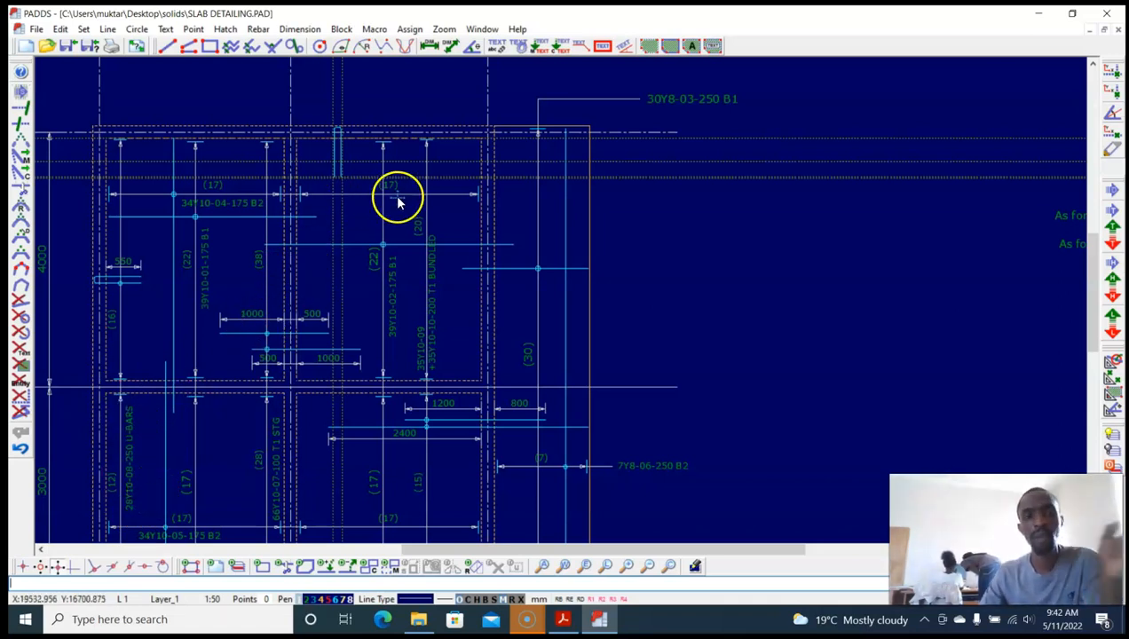
pyautogui.scroll(3, 346, 169)
pyautogui.rightClick(325, 158)
pyautogui.click(373, 151)
pyautogui.scroll(-1, 181, 165)
pyautogui.scroll(2, 201, 151)
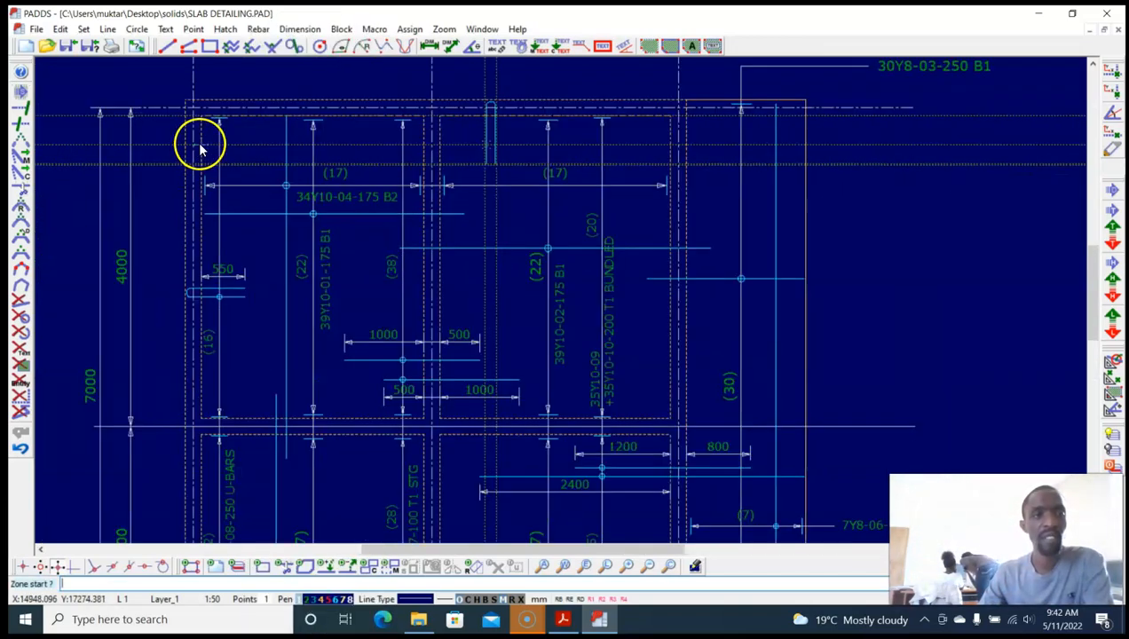
pyautogui.scroll(1, 393, 156)
pyautogui.click(432, 161)
pyautogui.click(435, 151)
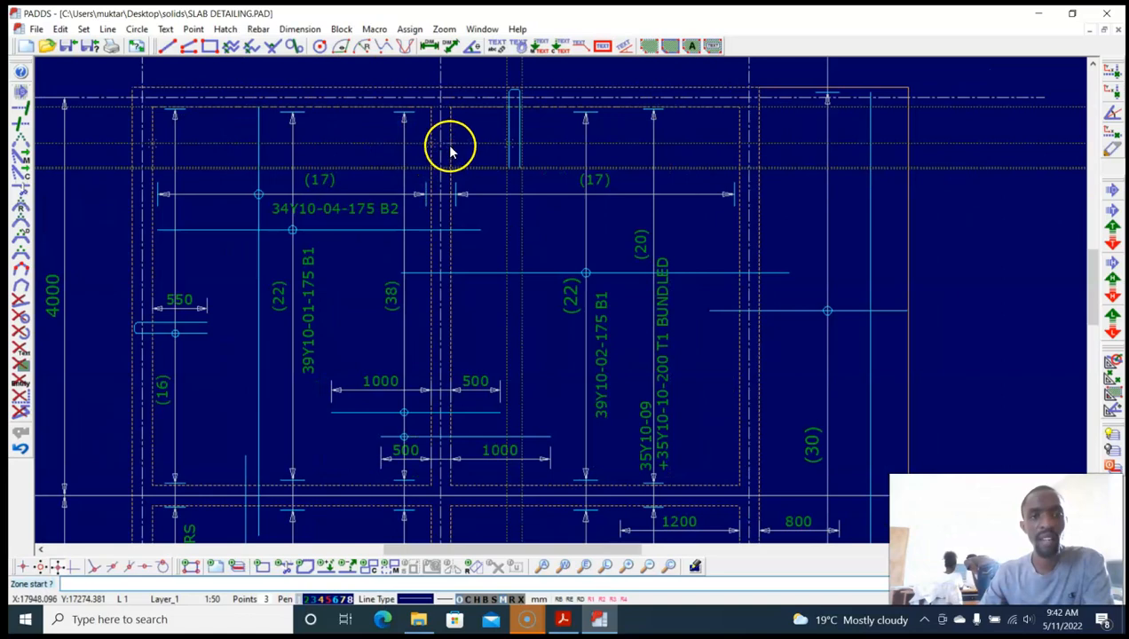
# Step: Add distribution zones for the U-bars across the upper-right panel and the cantilever, and place the label point beyond the cantilever's edge
pyautogui.click(448, 147)
pyautogui.scroll(-2, 527, 158)
pyautogui.scroll(2, 481, 173)
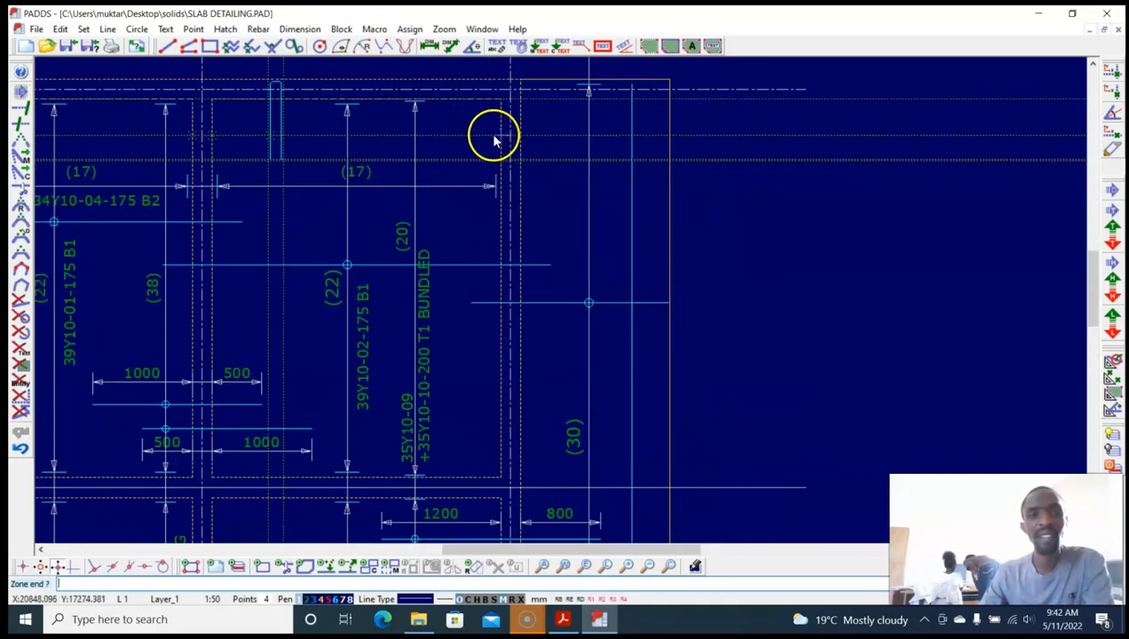
pyautogui.click(510, 138)
pyautogui.click(633, 138)
pyautogui.click(707, 143)
# Step: Set the U-bar group to 250 spacing in layer T1, with the group ends shrunk by the side cover
pyautogui.scroll(-4, 712, 142)
pyautogui.scroll(4, 692, 151)
pyautogui.rightClick(685, 157)
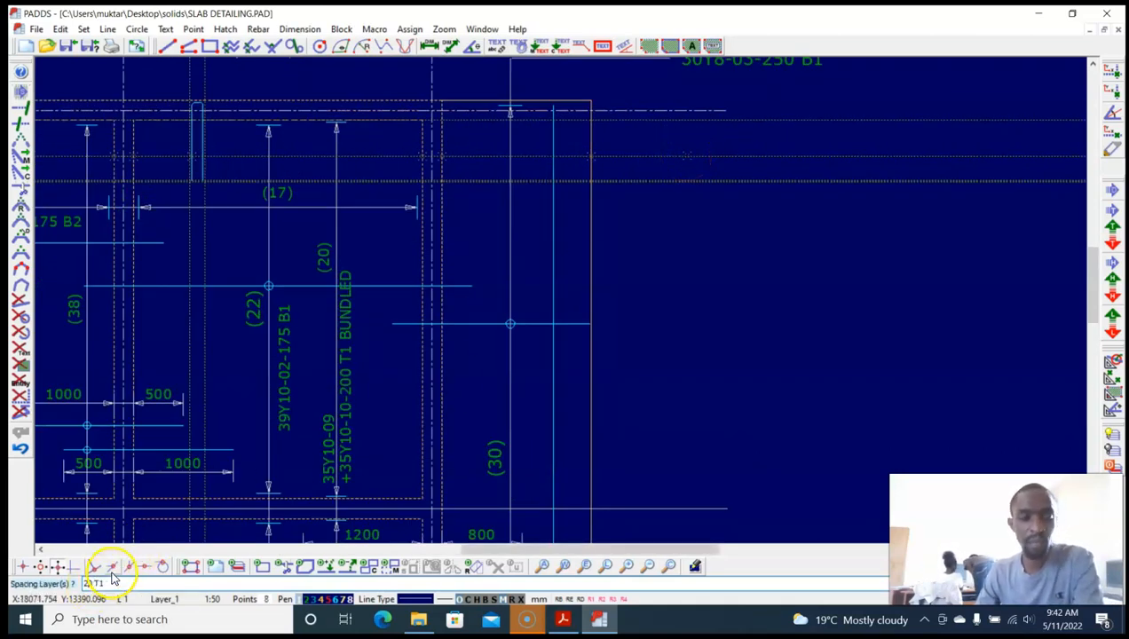
pyautogui.press('Return')
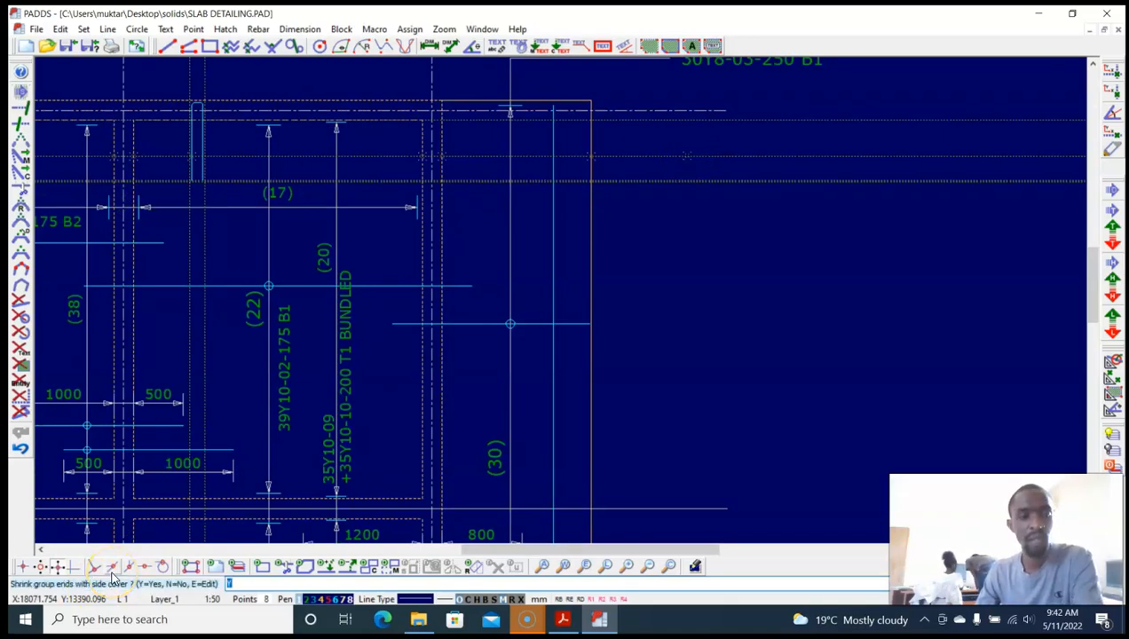
pyautogui.press('Return')
# Step: Change the mark 11 bar label to "32Y10-11-250 U-BAR"
pyautogui.scroll(-1, 732, 181)
pyautogui.moveTo(734, 180); pyautogui.dragTo(693, 203, button='middle')
pyautogui.scroll(2, 687, 181)
pyautogui.write('te')
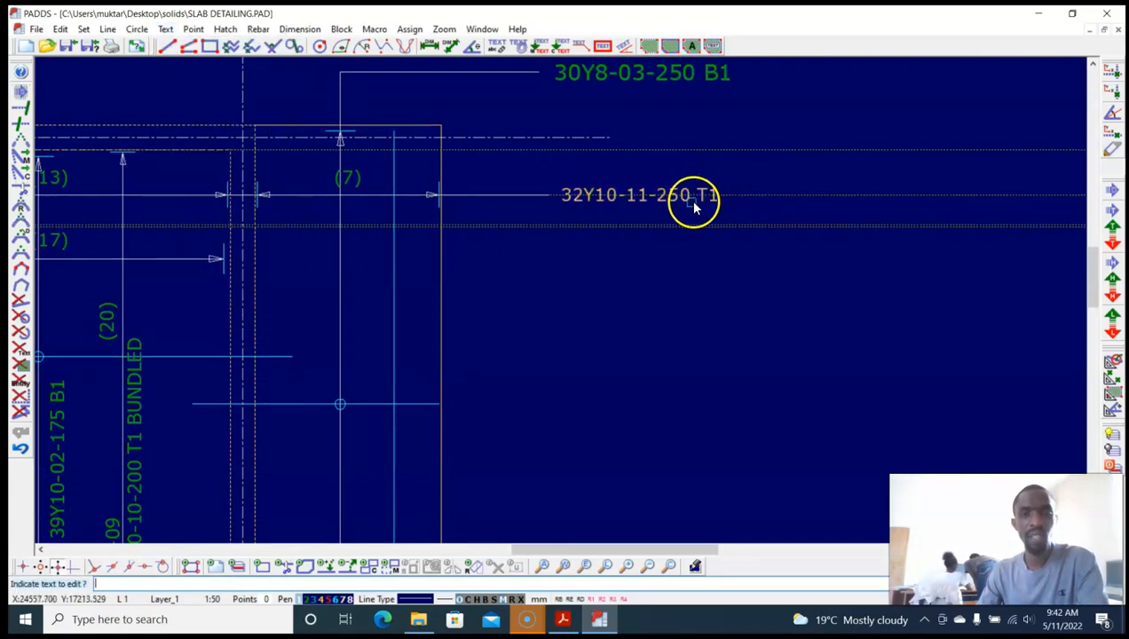
pyautogui.click(693, 203)
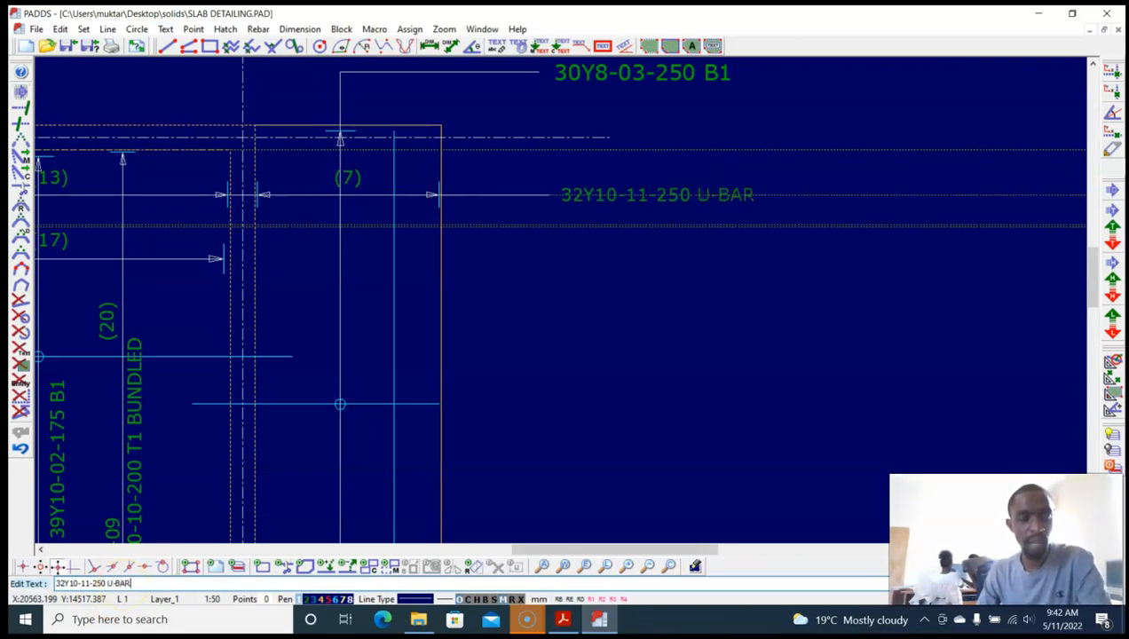
pyautogui.press('Return')
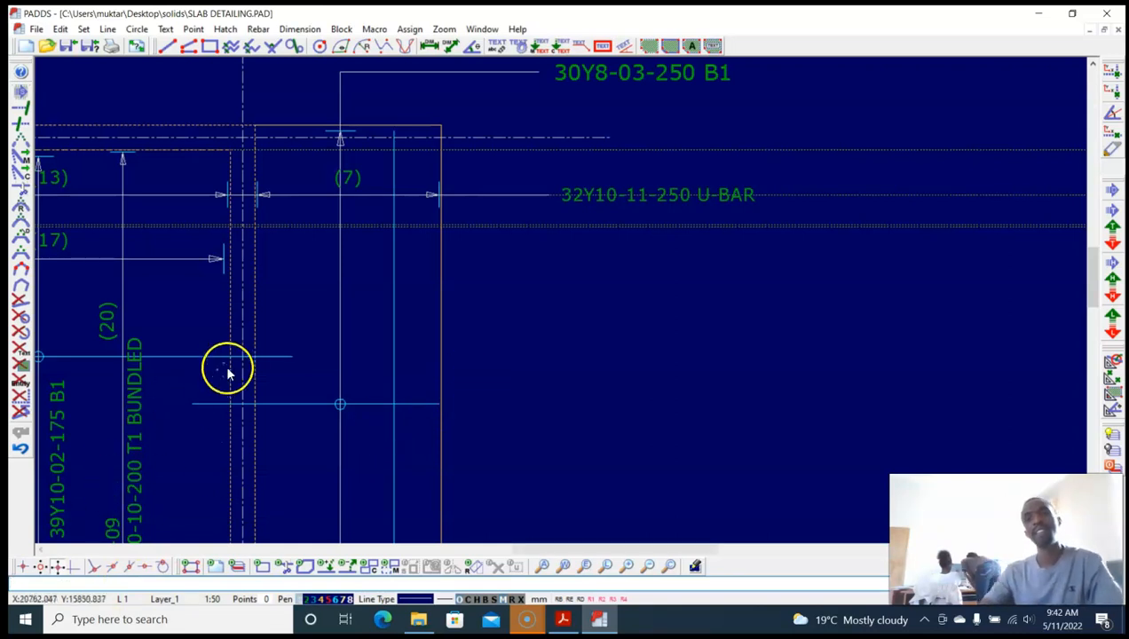
# Step: Make the mark 11 label plural so that it reads "32Y10-11-250 U-BARS"
pyautogui.moveTo(706, 287); pyautogui.dragTo(697, 285, button='middle')
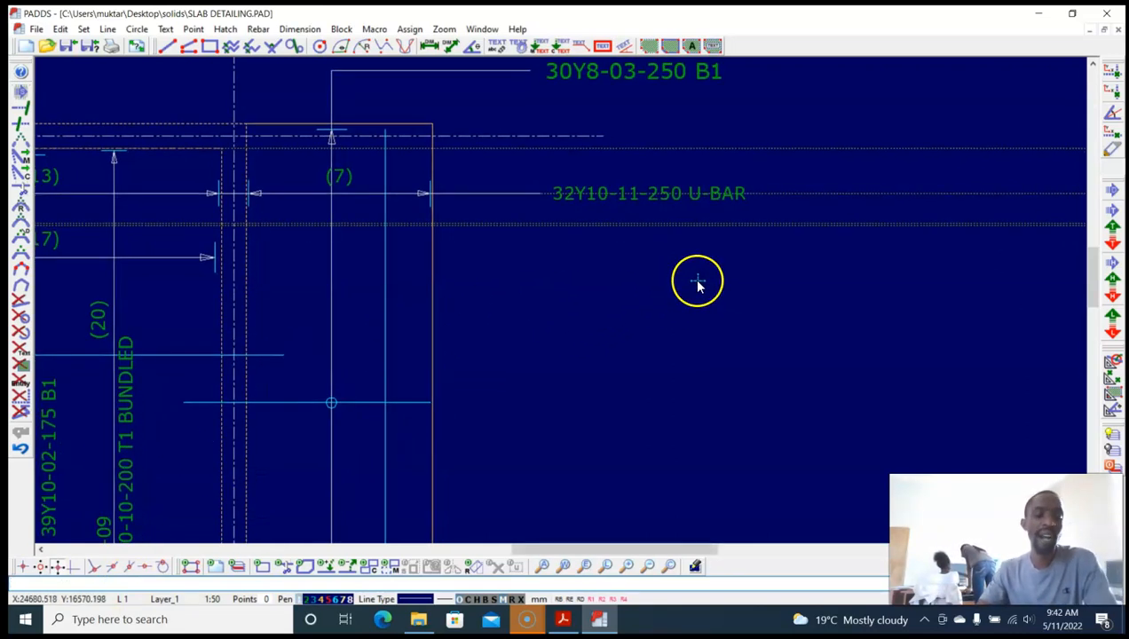
pyautogui.rightClick(707, 269)
pyautogui.click(720, 195)
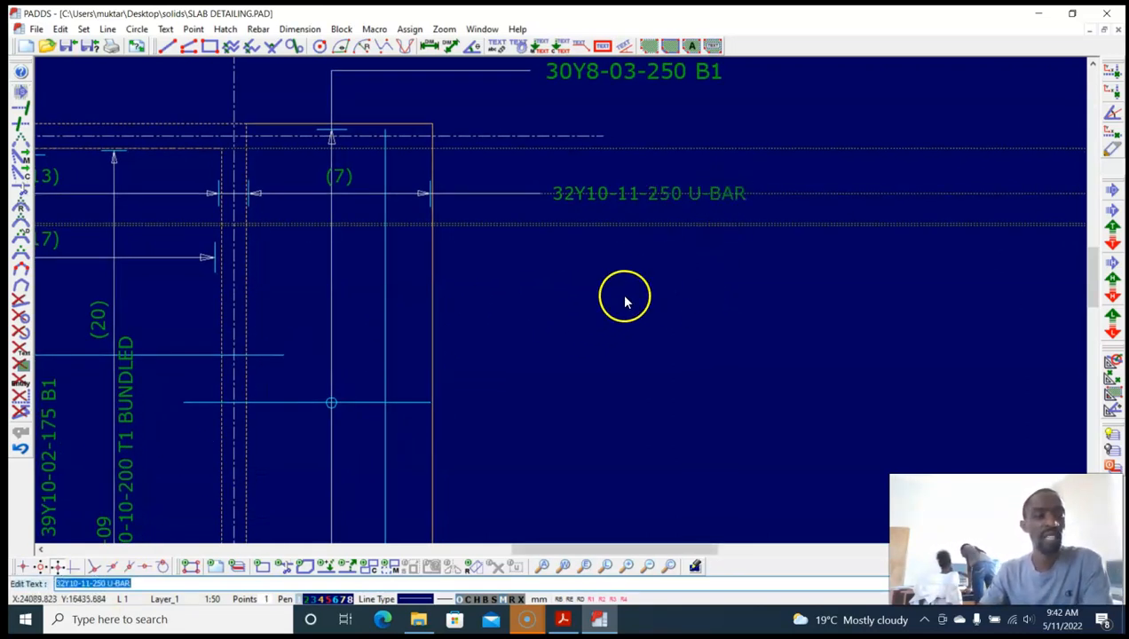
pyautogui.press('Return')
pyautogui.scroll(-5, 688, 222)
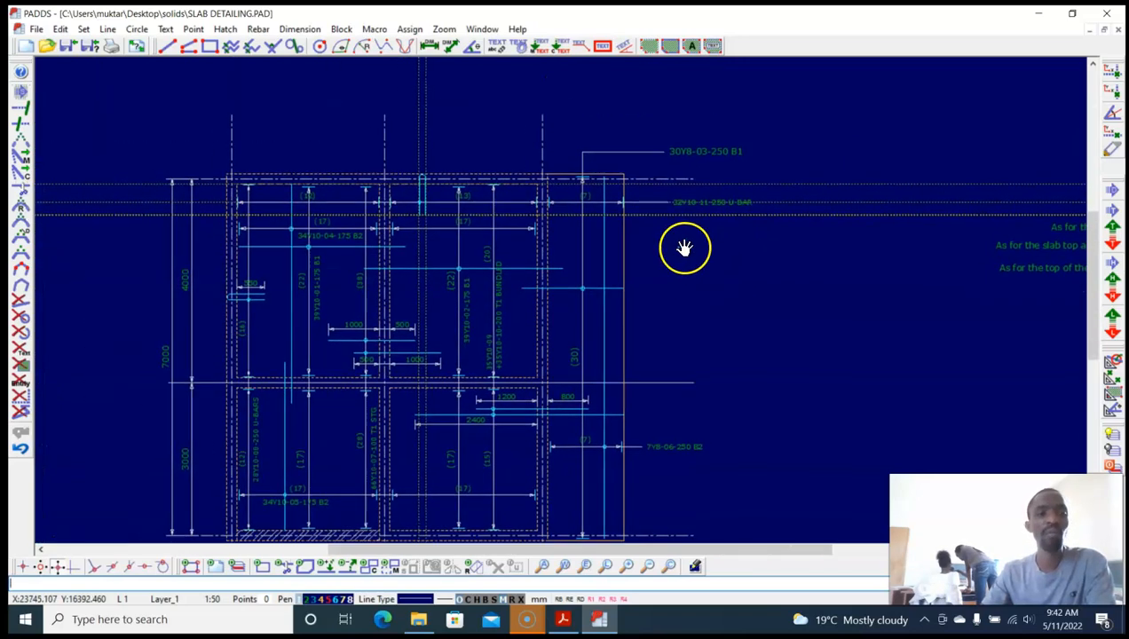
pyautogui.scroll(5, 685, 253)
pyautogui.hotkey('alt', 't')
pyautogui.press('e')
pyautogui.click(637, 225)
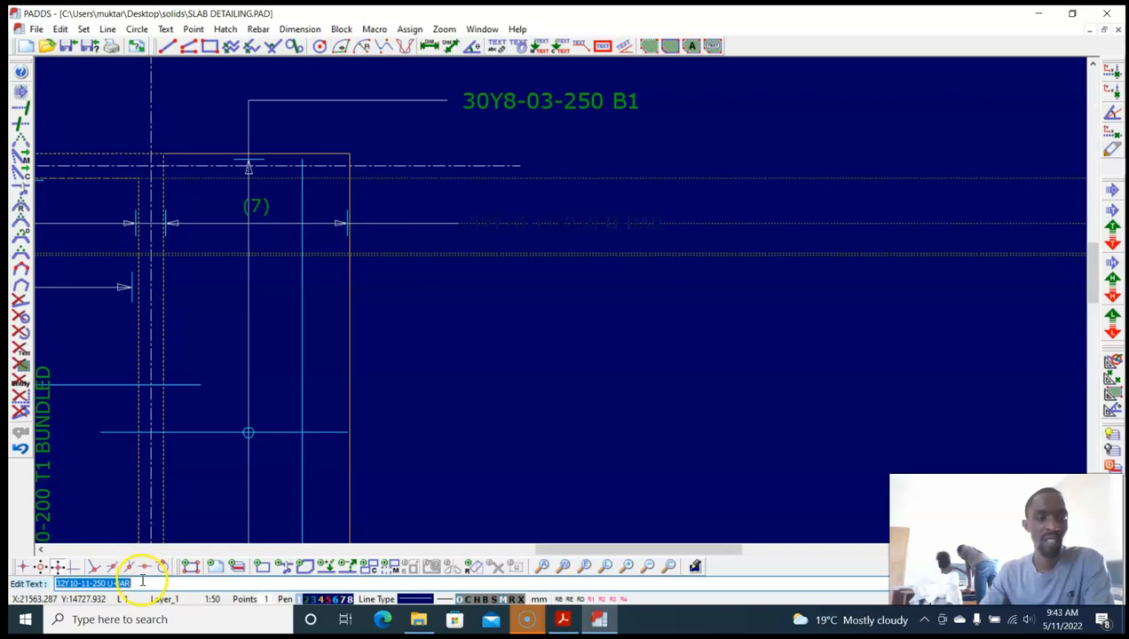
pyautogui.write('S')
pyautogui.press('Return')
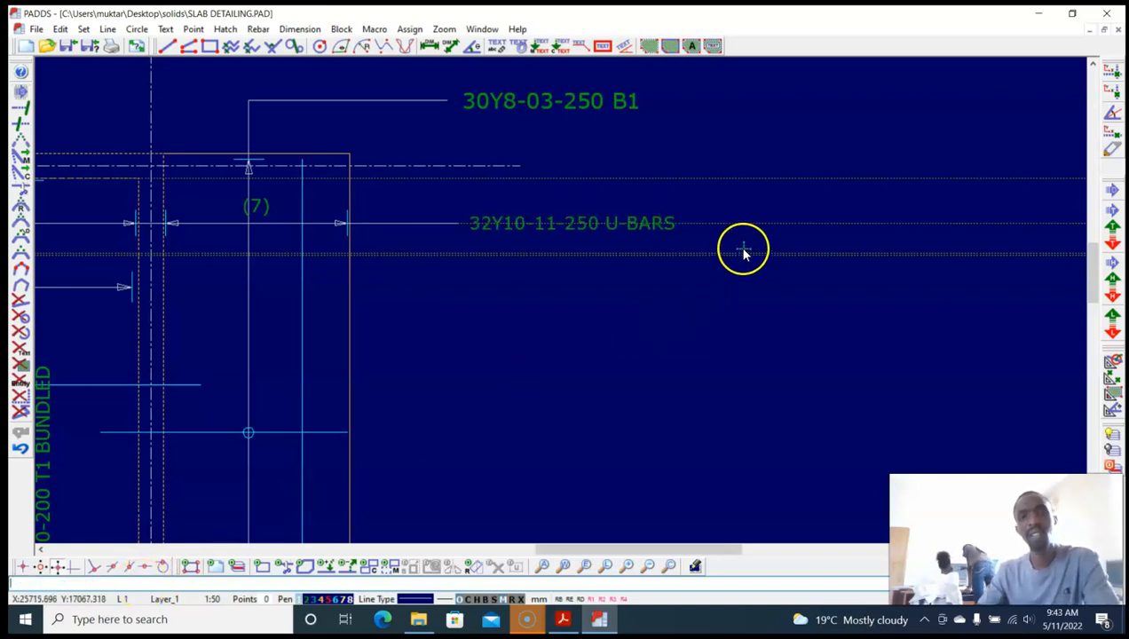
# Step: Delete the construction lines around the mark 11 U-bars
pyautogui.scroll(-3, 742, 248)
pyautogui.click(22, 395)
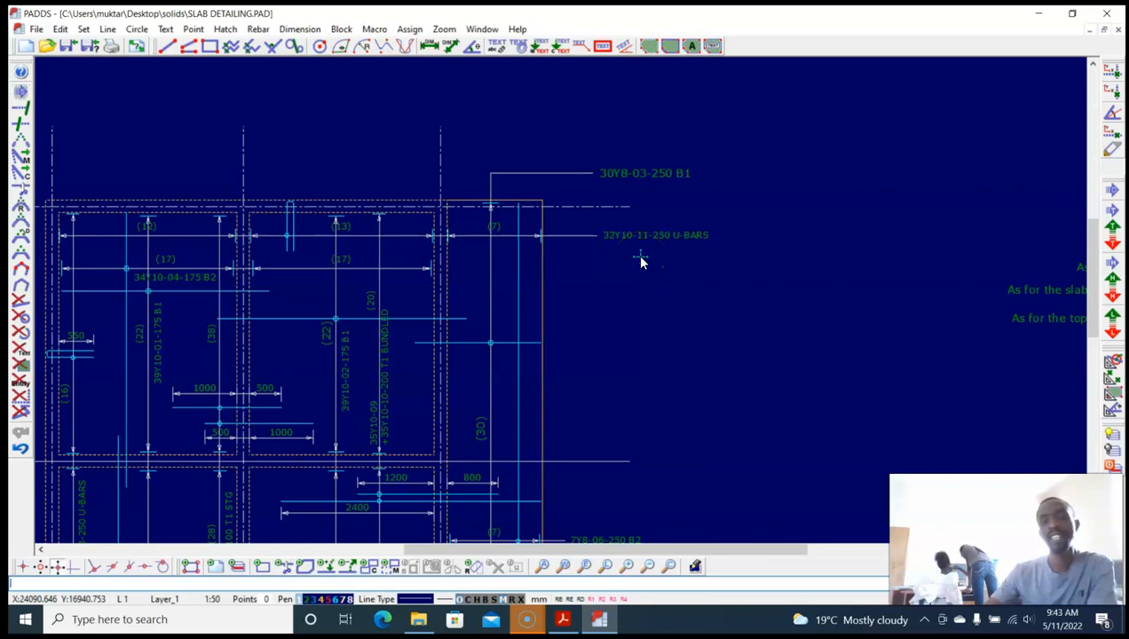
# Step: Examine the text properties and wording of the mark 11 U-bar label
pyautogui.hotkey('alt', 'e')
pyautogui.press('i')
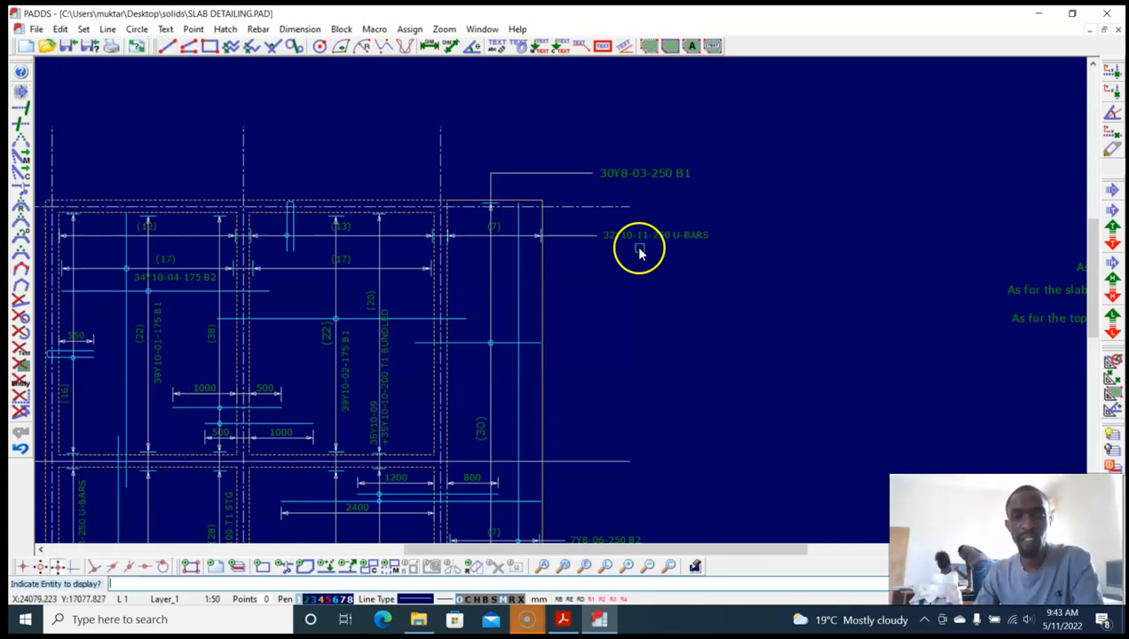
pyautogui.click(641, 239)
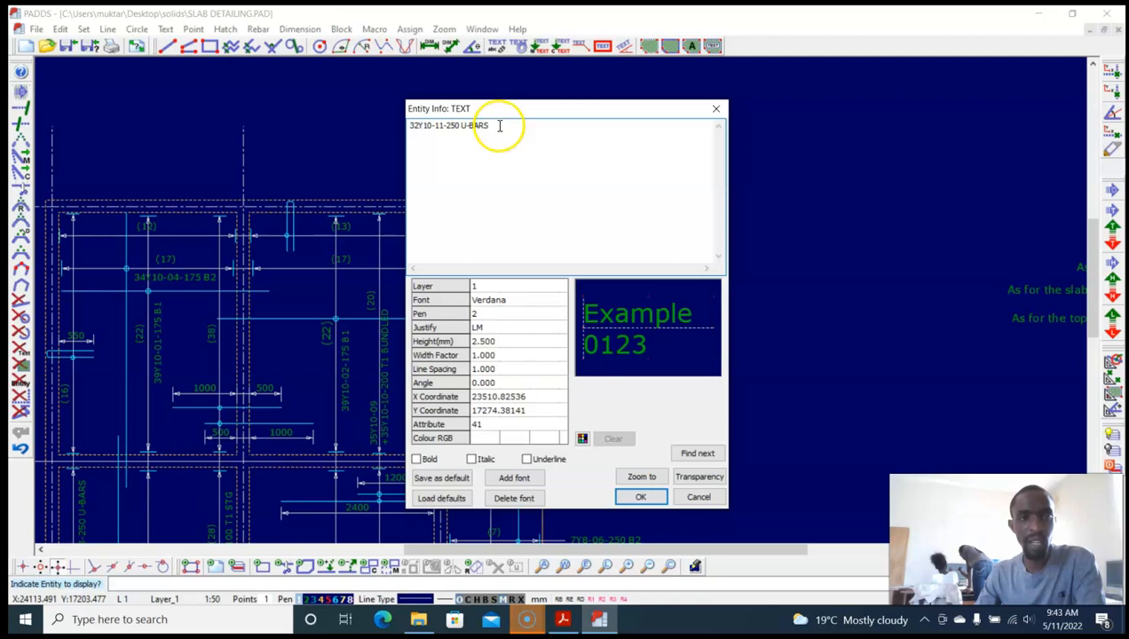
pyautogui.click(715, 109)
pyautogui.hotkey('alt', 't')
pyautogui.press('e')
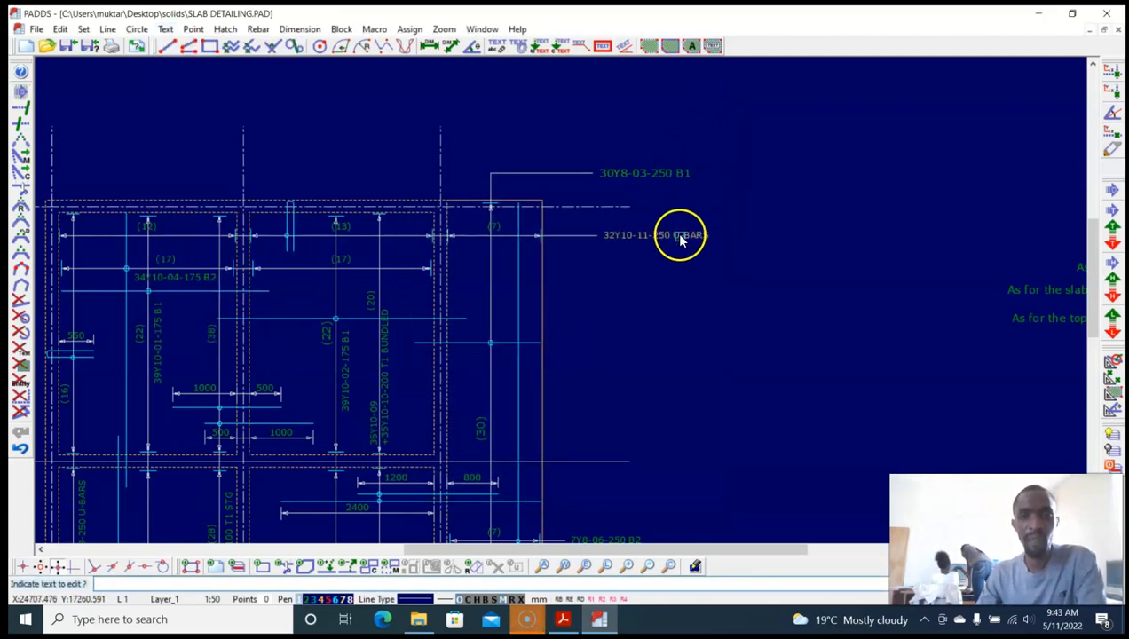
pyautogui.click(680, 238)
pyautogui.click(145, 584)
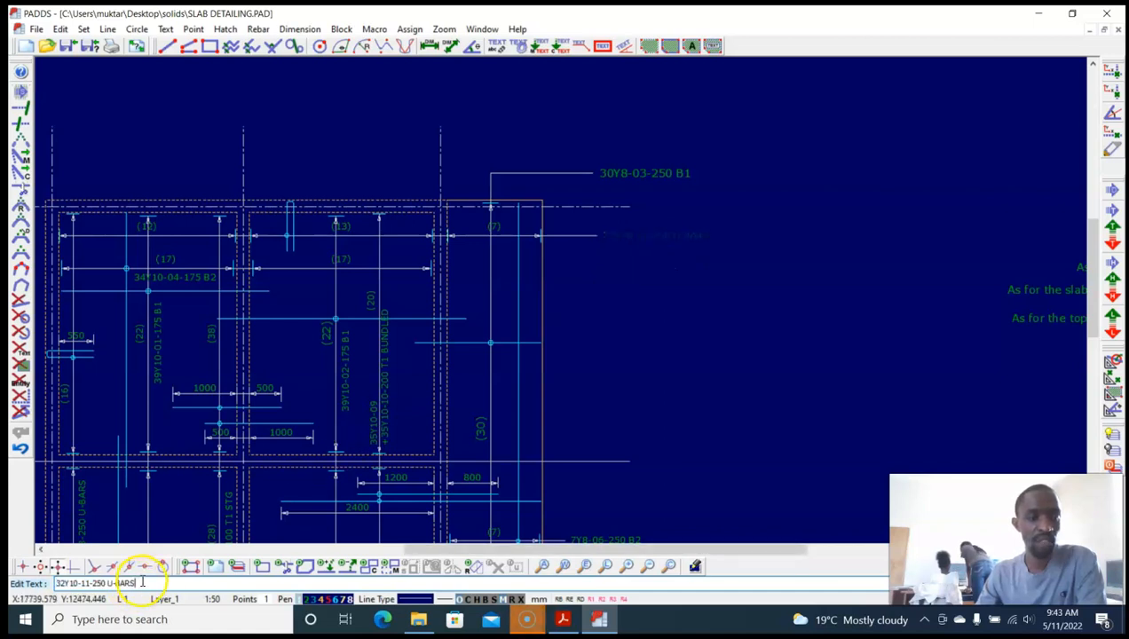
pyautogui.press('Return')
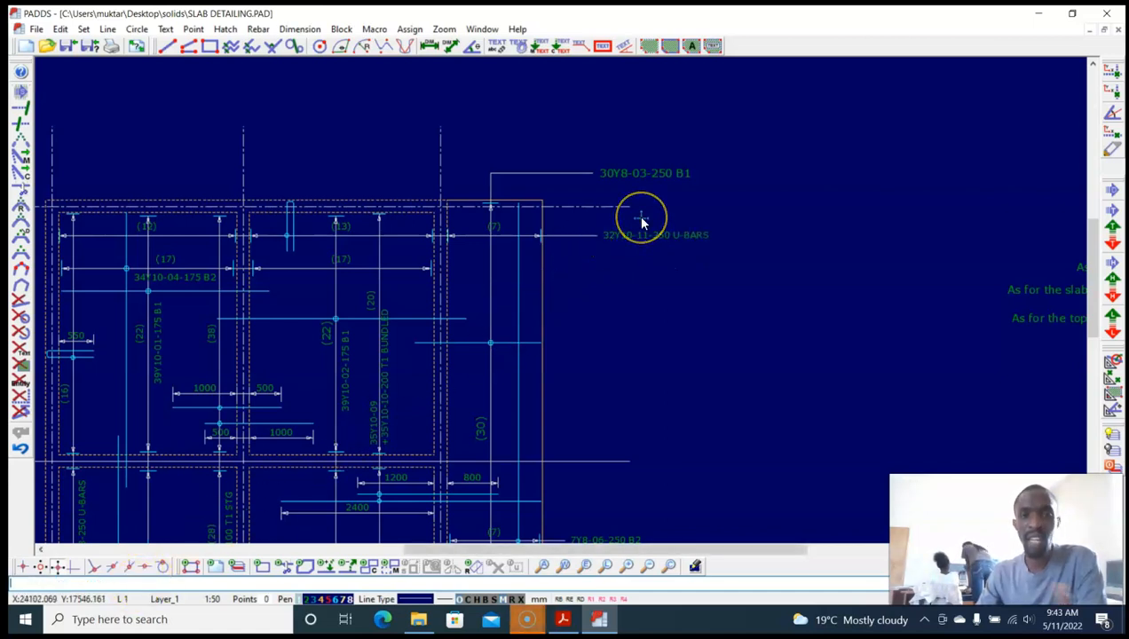
# Step: Move the (13) bar count in the upper-right panel sideways, clear of the vertical range line
pyautogui.moveTo(532, 266); pyautogui.dragTo(572, 260, button='middle')
pyautogui.hotkey('alt', 't')
pyautogui.press('m')
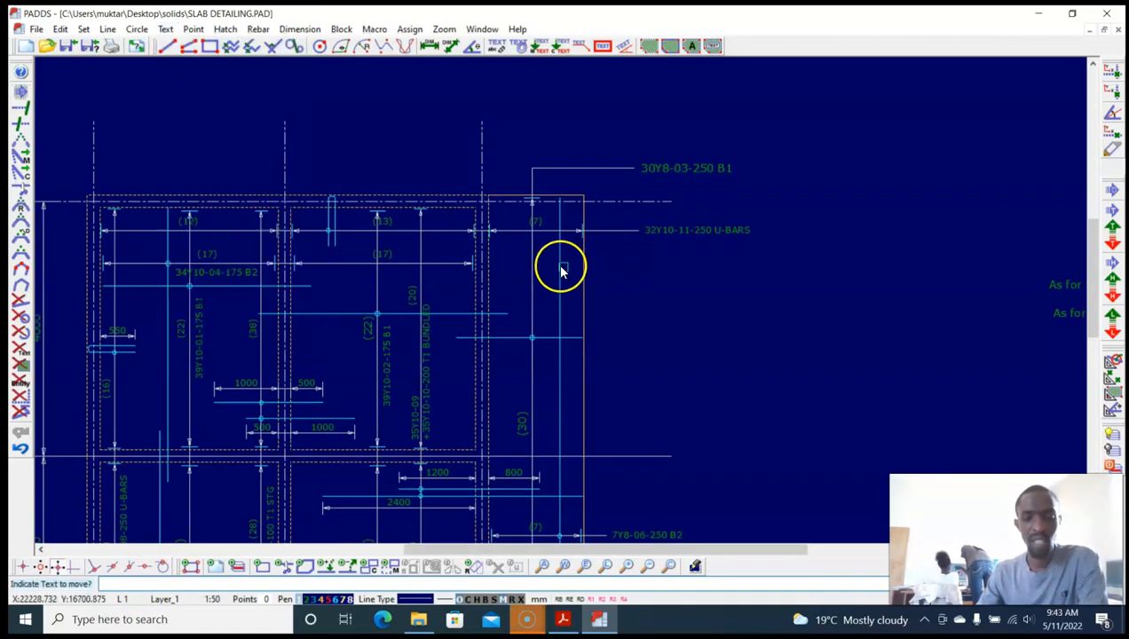
pyautogui.scroll(3, 561, 271)
pyautogui.scroll(-3, 574, 174)
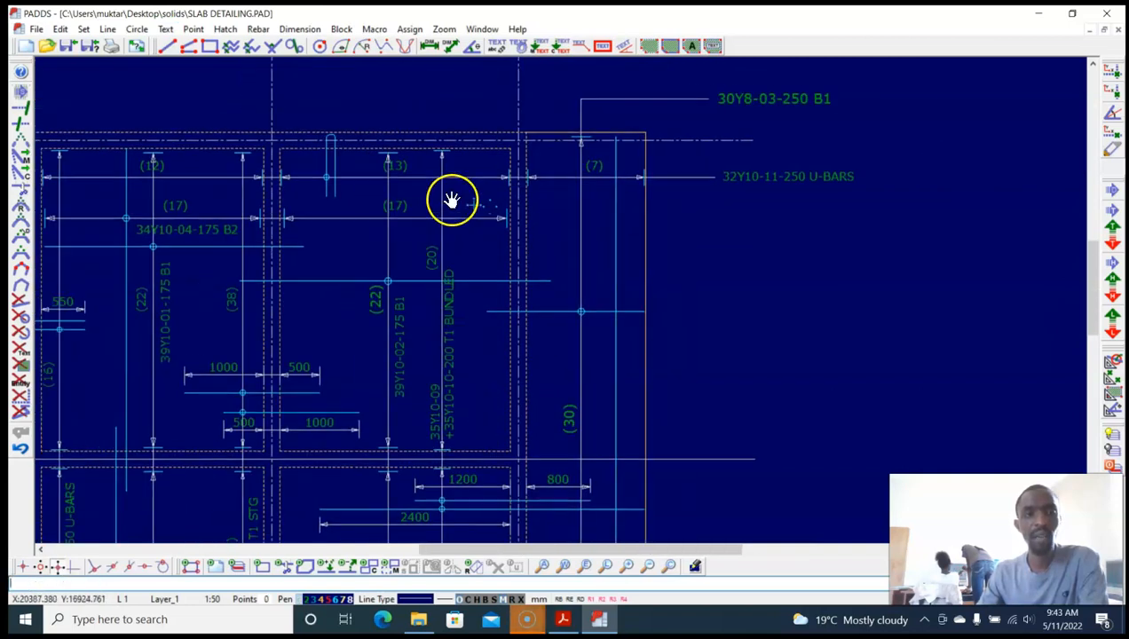
pyautogui.scroll(2, 452, 189)
pyautogui.scroll(2, 454, 197)
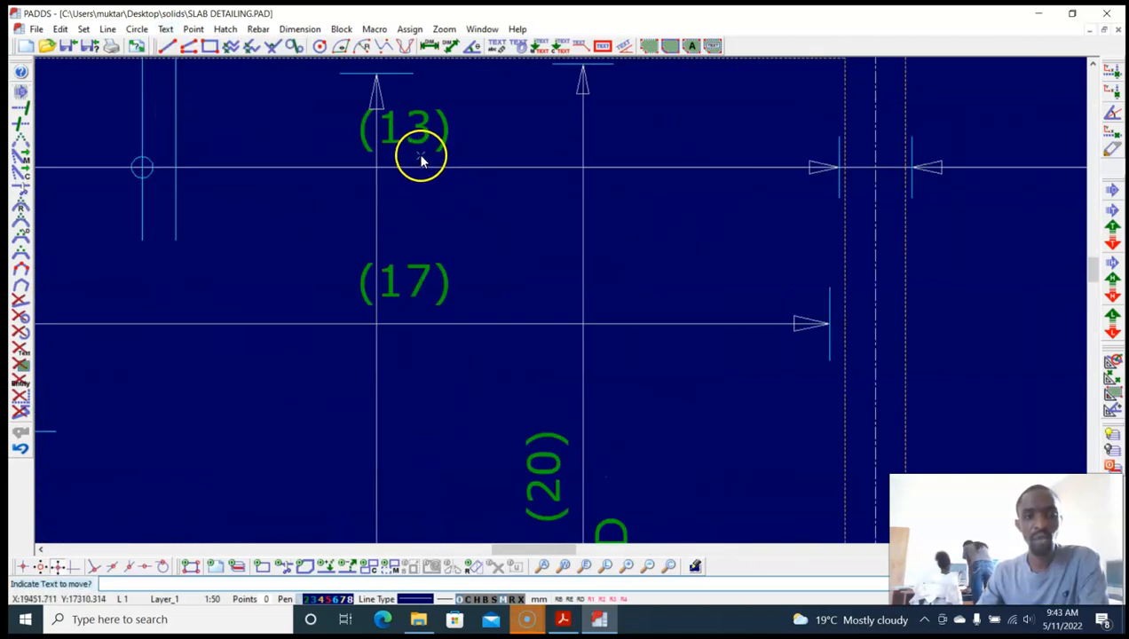
pyautogui.press('Escape')
pyautogui.hotkey('alt', 't')
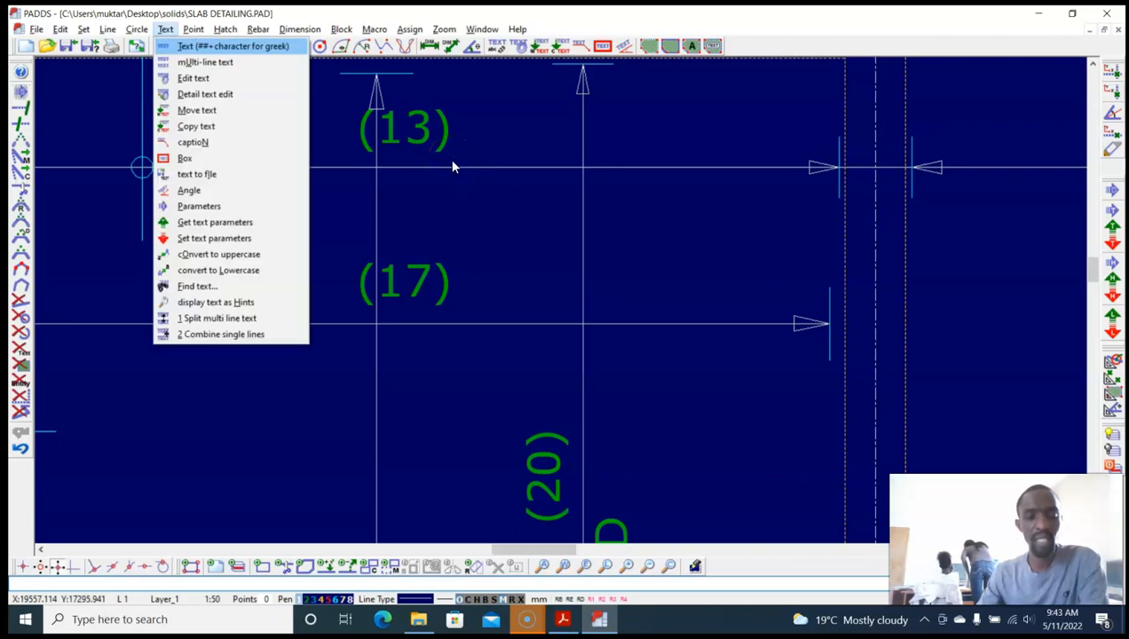
pyautogui.press('m')
pyautogui.click(429, 138)
pyautogui.click(489, 162)
# Step: Move the (12) bar count in the upper-left panel to the right of the vertical range line
pyautogui.scroll(-4, 489, 163)
pyautogui.moveTo(361, 162); pyautogui.dragTo(491, 212, button='middle')
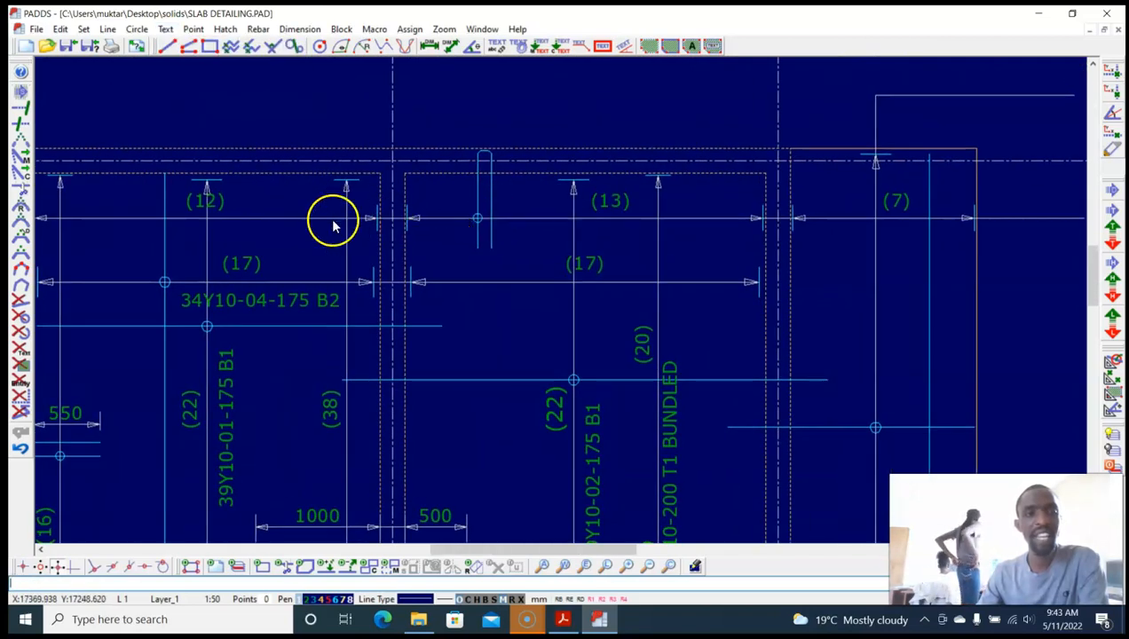
pyautogui.scroll(1, 333, 221)
pyautogui.moveTo(332, 221); pyautogui.dragTo(441, 208, button='middle')
pyautogui.hotkey('alt', 't')
pyautogui.press('m')
pyautogui.scroll(3, 333, 207)
pyautogui.click(284, 184)
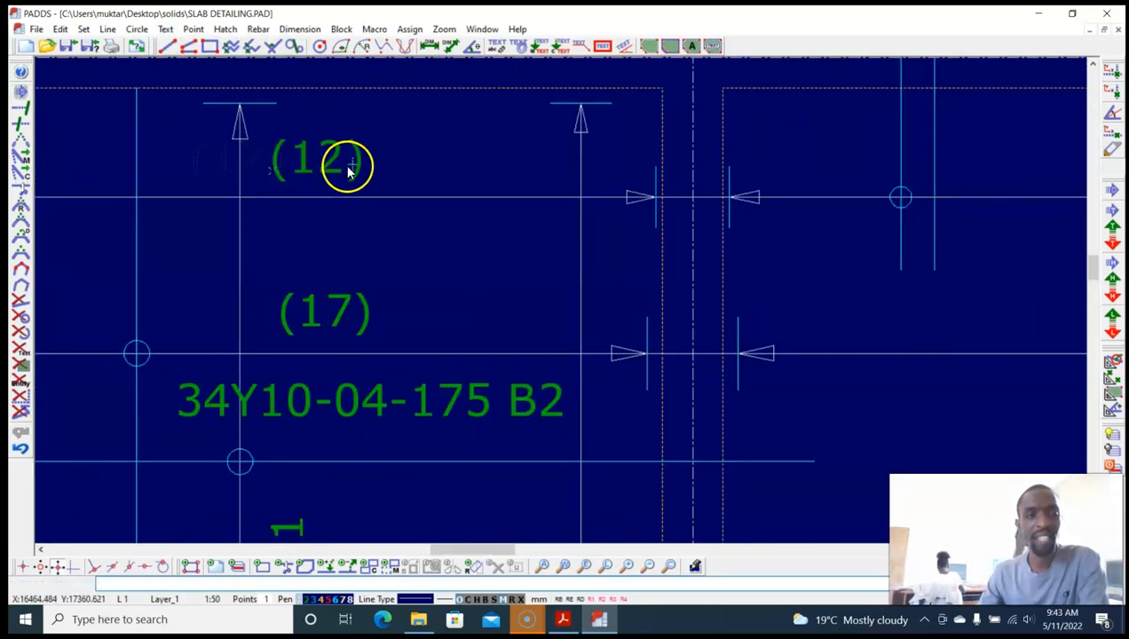
pyautogui.click(369, 166)
pyautogui.scroll(-3, 512, 184)
pyautogui.moveTo(441, 195); pyautogui.dragTo(383, 183, button='middle')
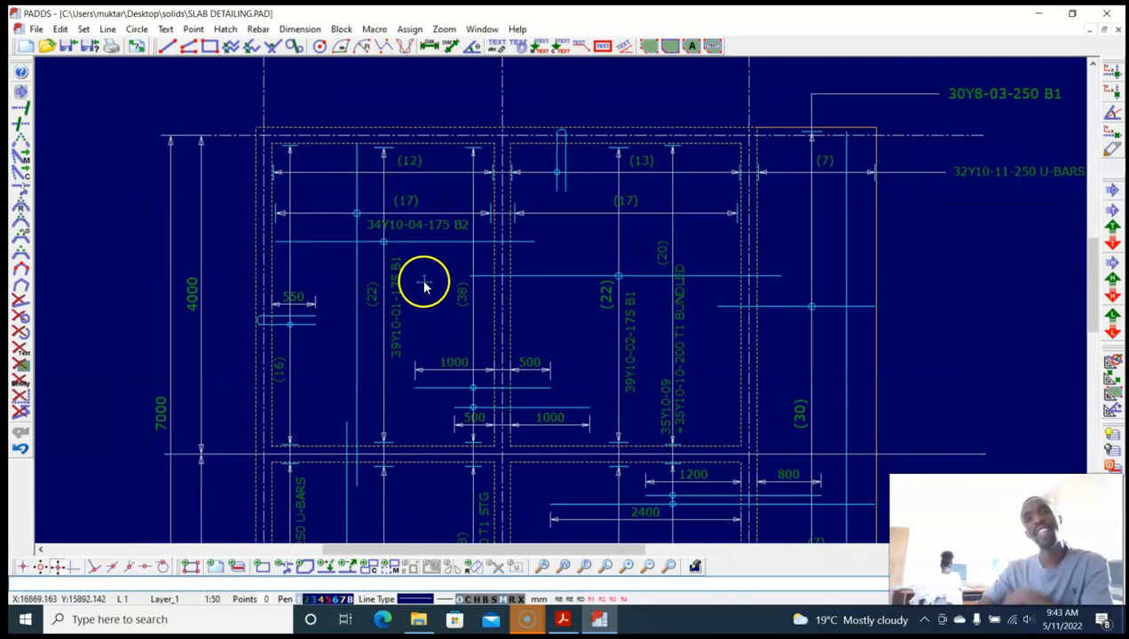
# Step: Move the (17) bar count in the upper-right panel to the left of the vertical range line
pyautogui.moveTo(477, 284); pyautogui.dragTo(514, 234, button='middle')
pyautogui.rightClick(533, 191)
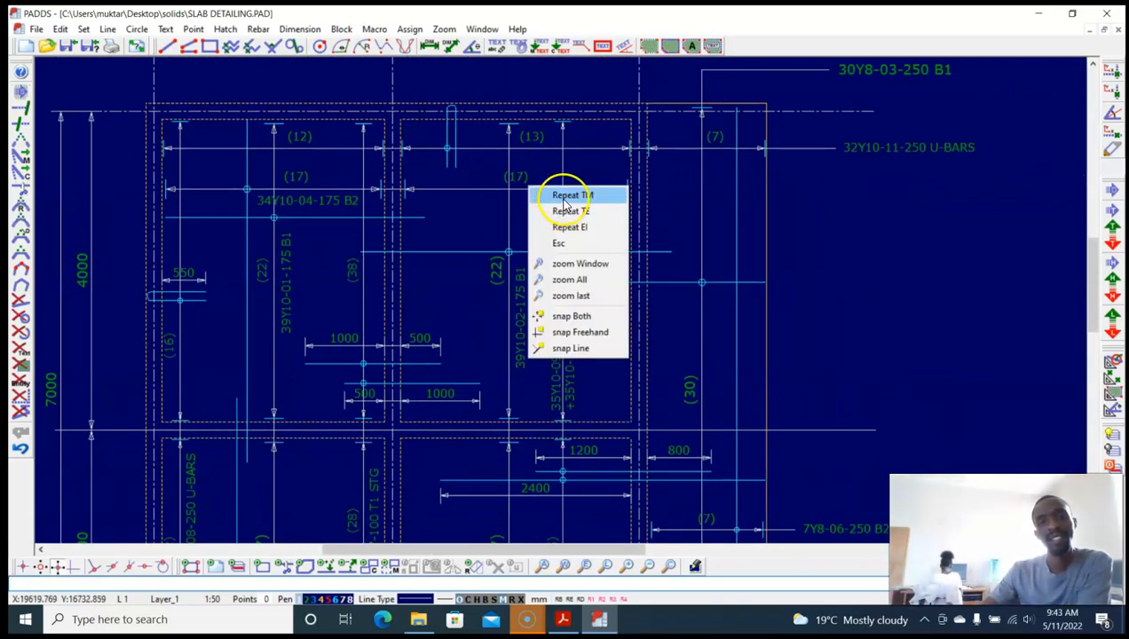
pyautogui.click(572, 195)
pyautogui.scroll(2, 532, 180)
pyautogui.click(503, 175)
pyautogui.click(442, 190)
pyautogui.scroll(-4, 513, 234)
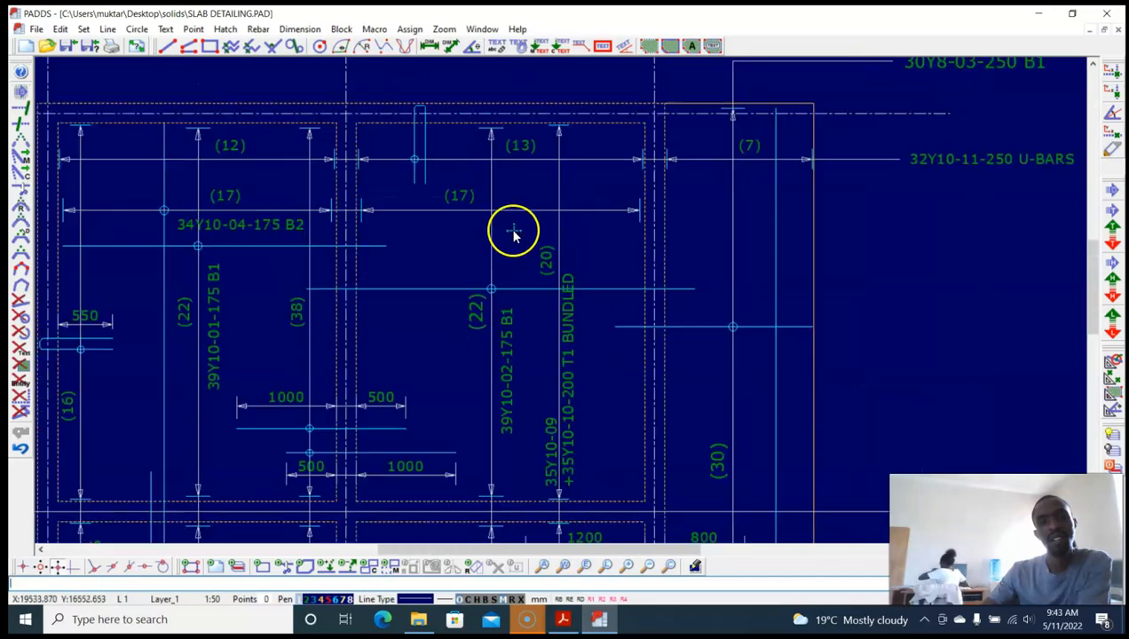
# Step: Fine-tune the position of the upper-right panel's (17) bar count along its horizontal range line, slightly farther from the vertical one
pyautogui.moveTo(504, 251); pyautogui.dragTo(499, 255, button='middle')
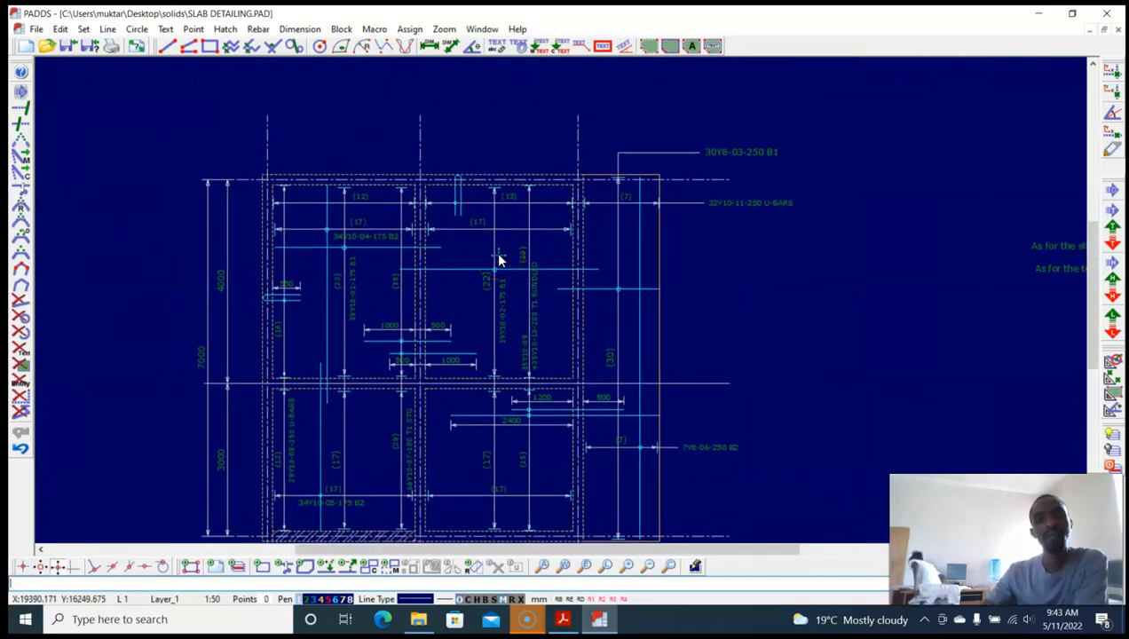
pyautogui.scroll(1, 489, 258)
pyautogui.hotkey('alt', 'b')
pyautogui.press('b')
pyautogui.scroll(3, 456, 226)
pyautogui.click(448, 186)
pyautogui.click(576, 256)
pyautogui.hotkey('alt', 'b')
pyautogui.press('4')
pyautogui.click(522, 262)
pyautogui.click(478, 261)
pyautogui.hotkey('alt', 't')
pyautogui.press('m')
pyautogui.click(448, 202)
pyautogui.click(485, 201)
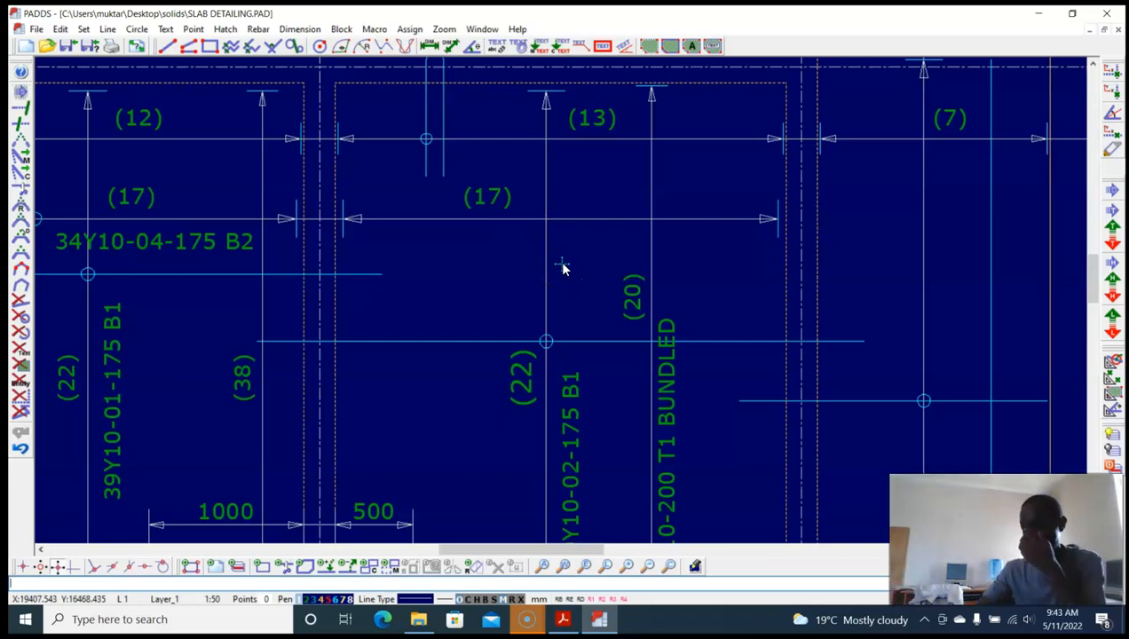
pyautogui.scroll(-4, 573, 283)
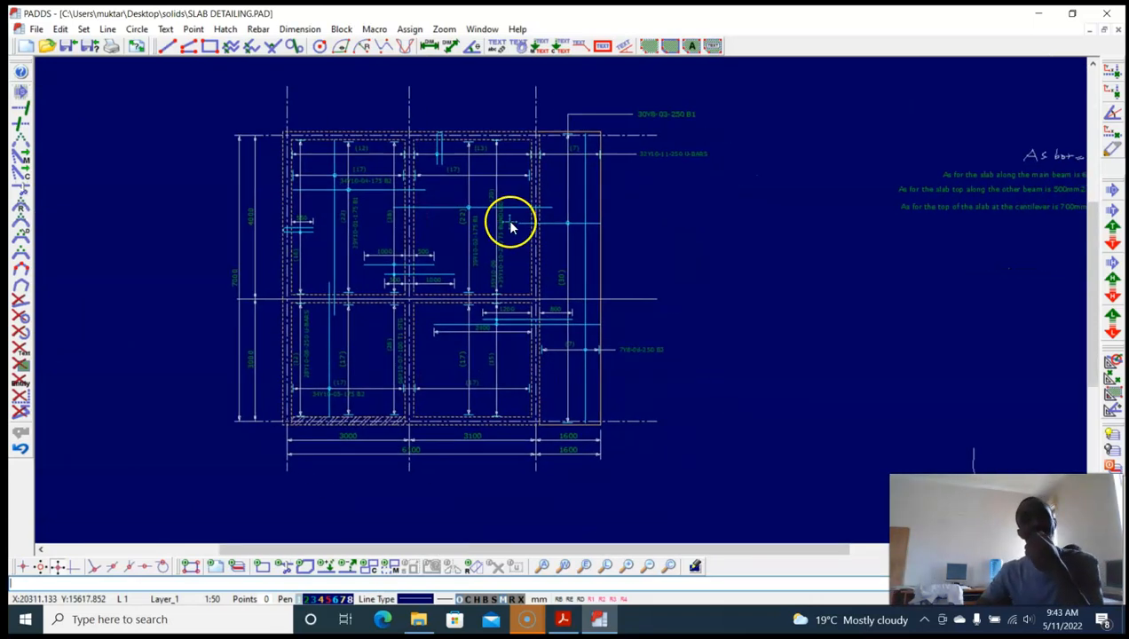
pyautogui.scroll(2, 508, 229)
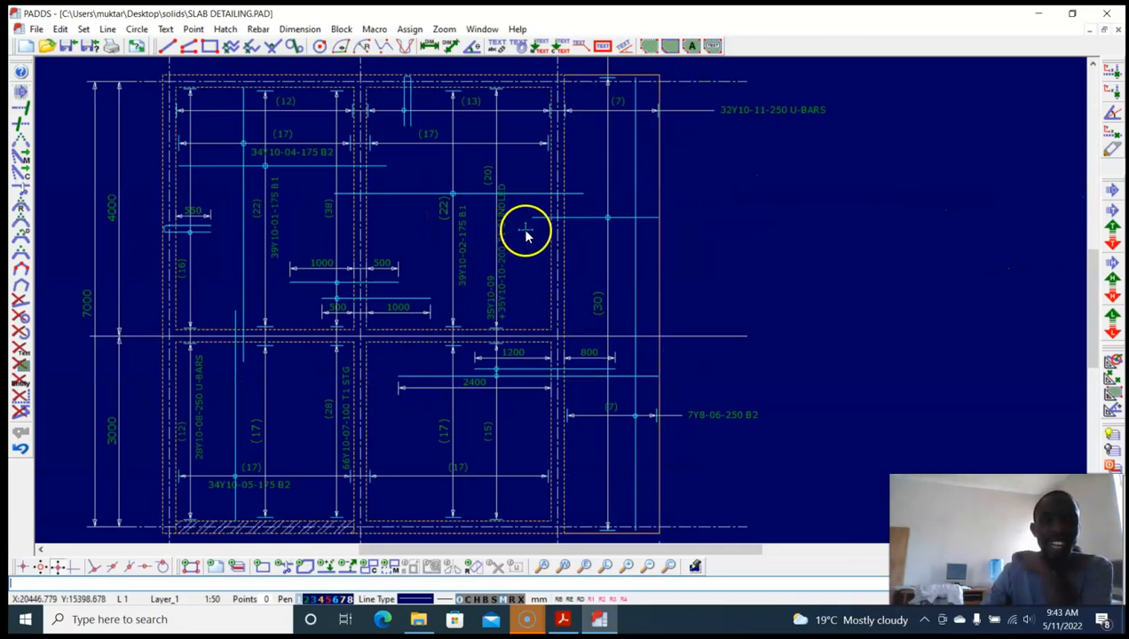
pyautogui.scroll(-2, 499, 120)
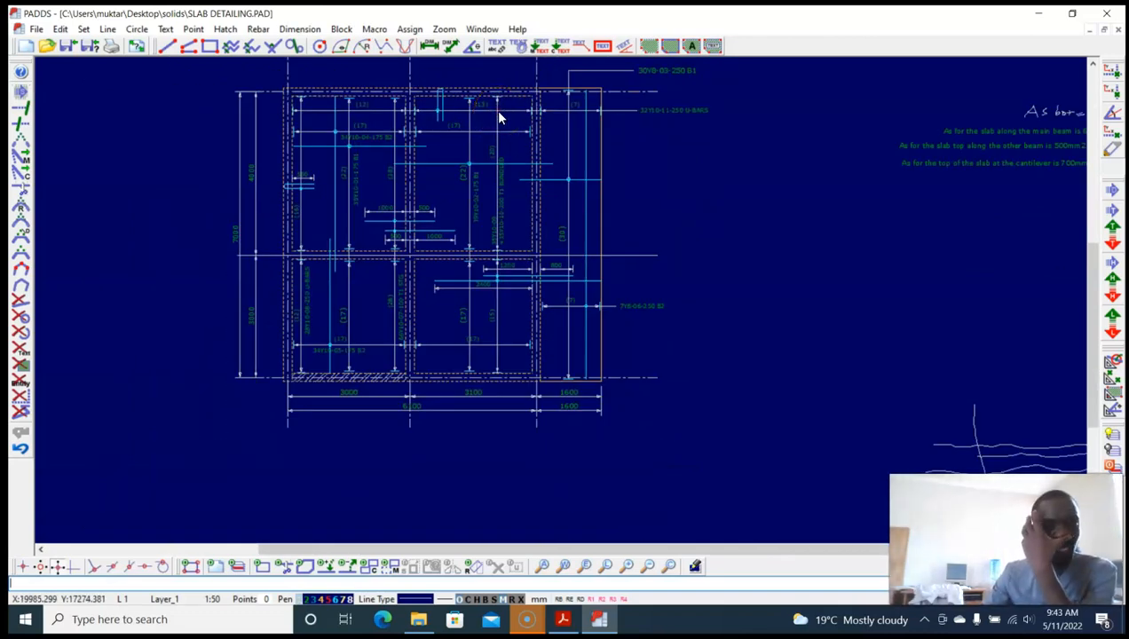
pyautogui.scroll(1, 376, 379)
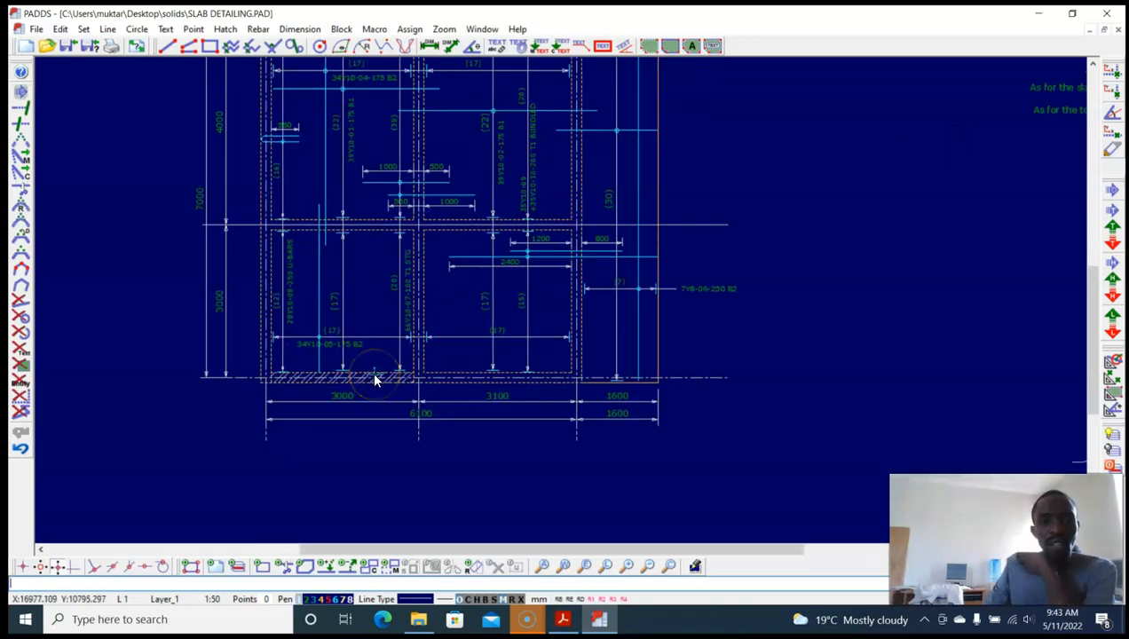
# Step: Try to dimension the upper-right panel's U-bar leg vertically, from its lower end to the beam's inner edge
pyautogui.scroll(1, 438, 282)
pyautogui.scroll(1, 462, 126)
pyautogui.scroll(1, 445, 155)
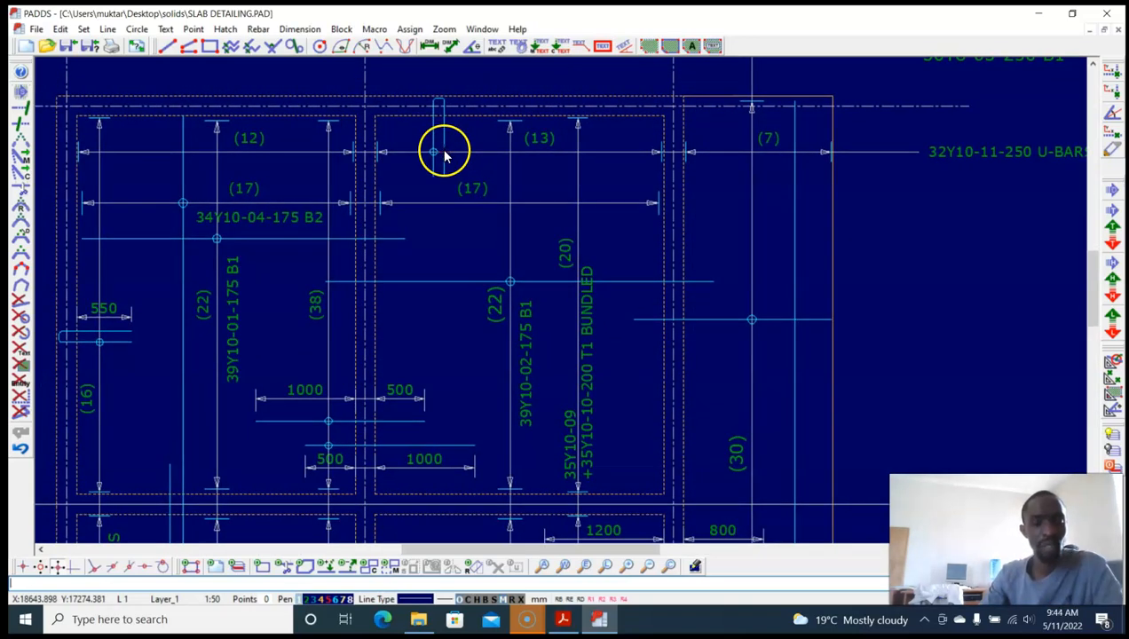
pyautogui.press('v')
pyautogui.scroll(3, 427, 144)
pyautogui.click(420, 143)
pyautogui.click(439, 206)
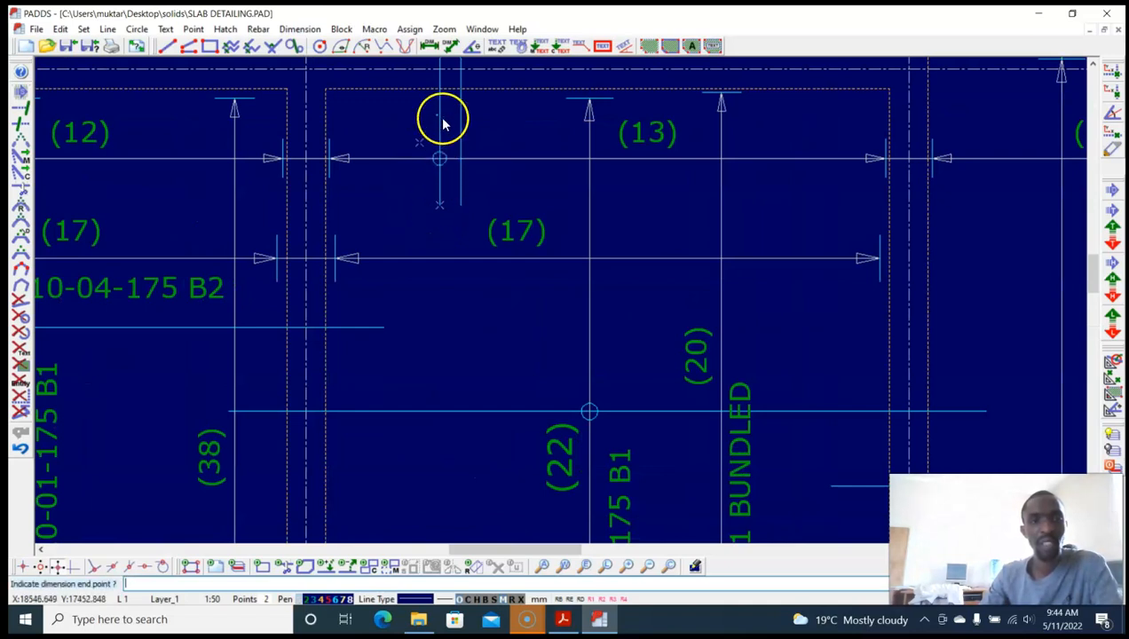
pyautogui.click(440, 89)
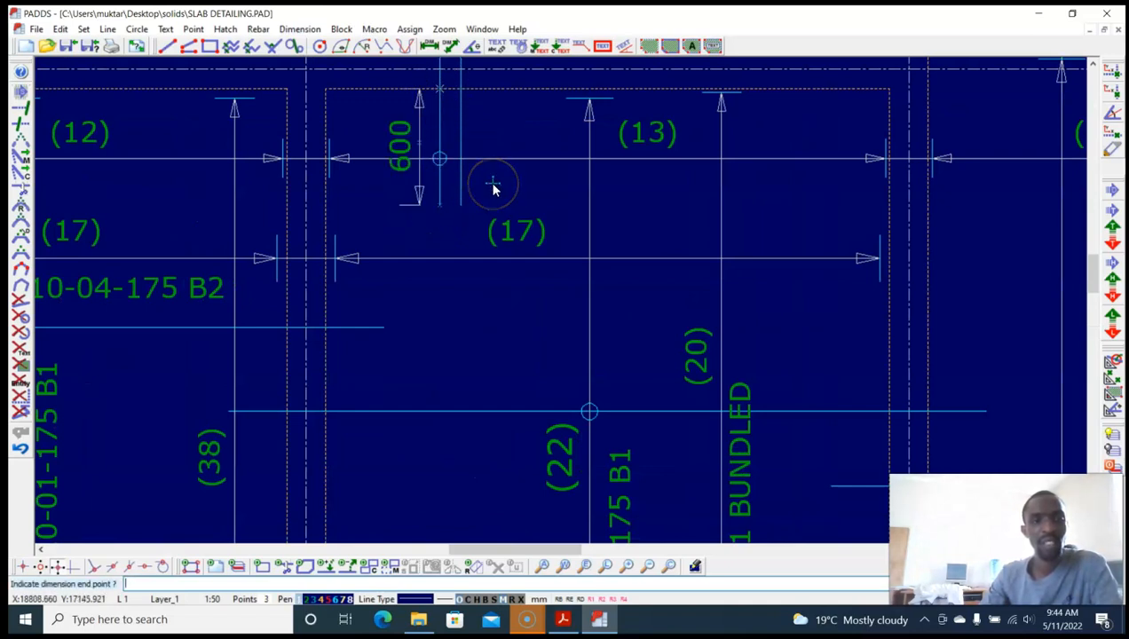
pyautogui.scroll(-5, 470, 193)
pyautogui.press('Escape')
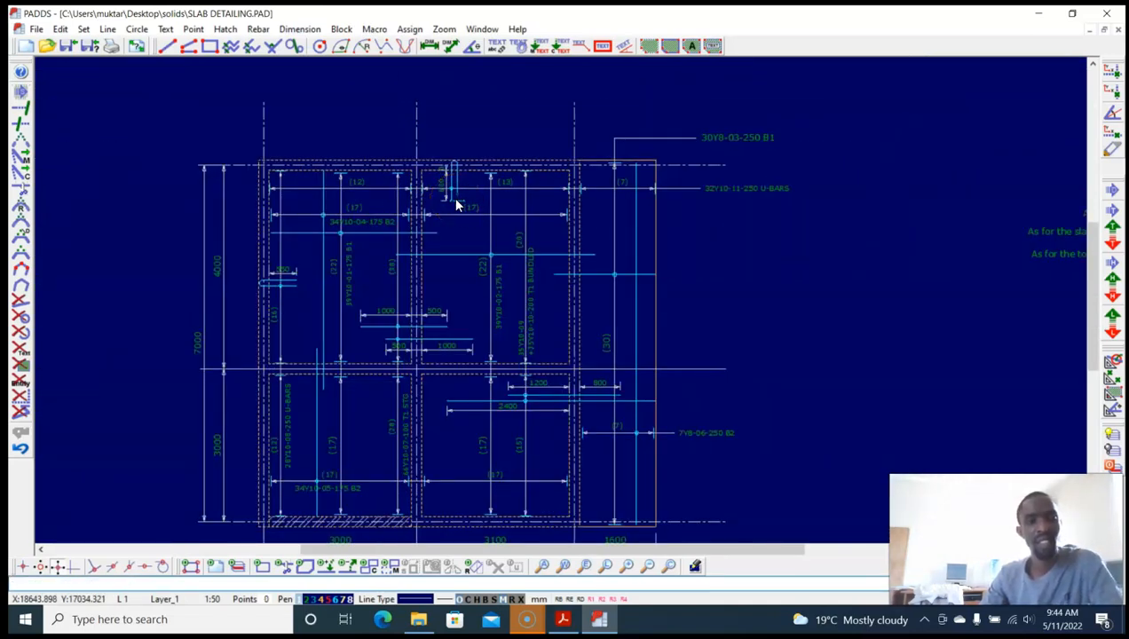
# Step: Place a vertical dimension just left of the upper-right panel's U-bar, spanning from its free end up to the dashed inner beam edge
pyautogui.hotkey('alt', 'd')
pyautogui.press('v')
pyautogui.scroll(5, 439, 184)
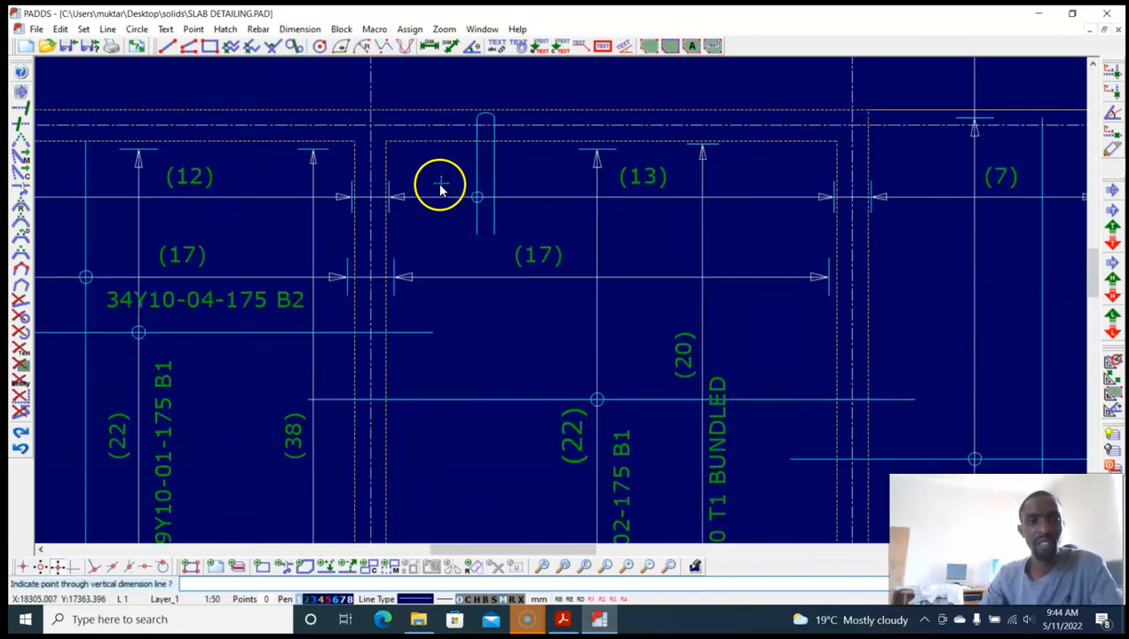
pyautogui.click(452, 181)
pyautogui.click(476, 243)
pyautogui.click(478, 141)
pyautogui.click(470, 177)
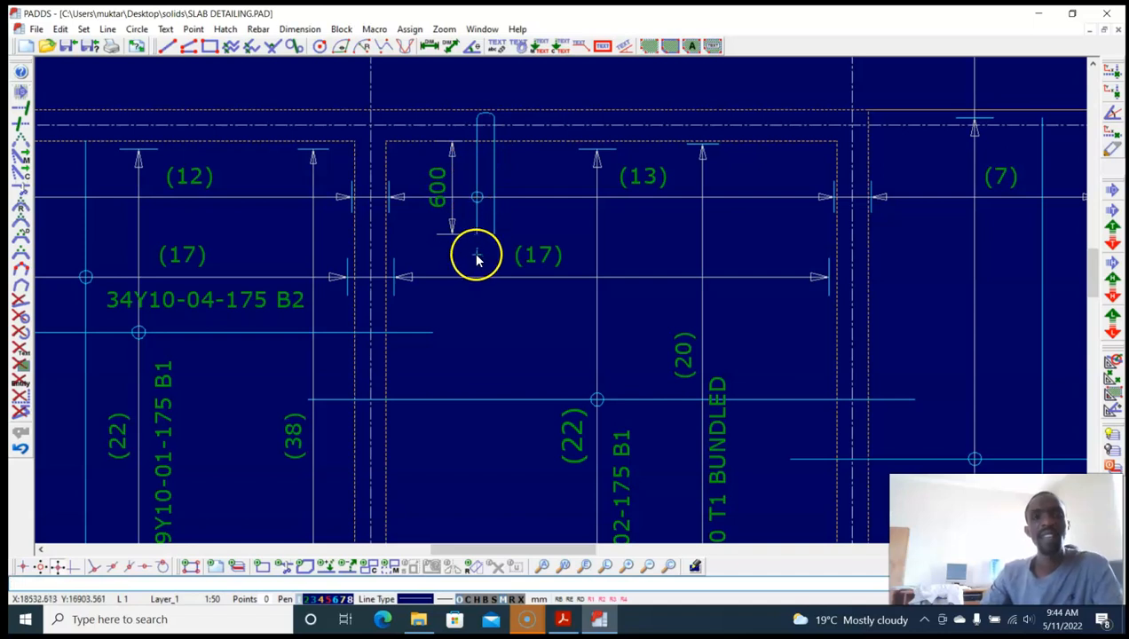
pyautogui.scroll(-5, 478, 257)
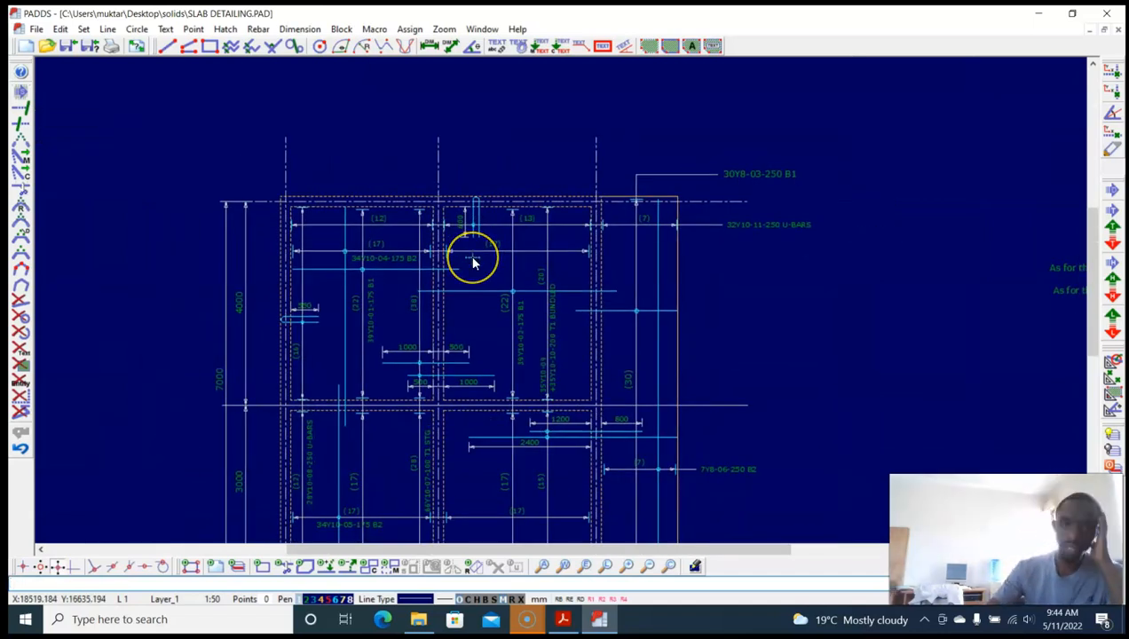
pyautogui.moveTo(471, 260); pyautogui.dragTo(461, 222, button='middle')
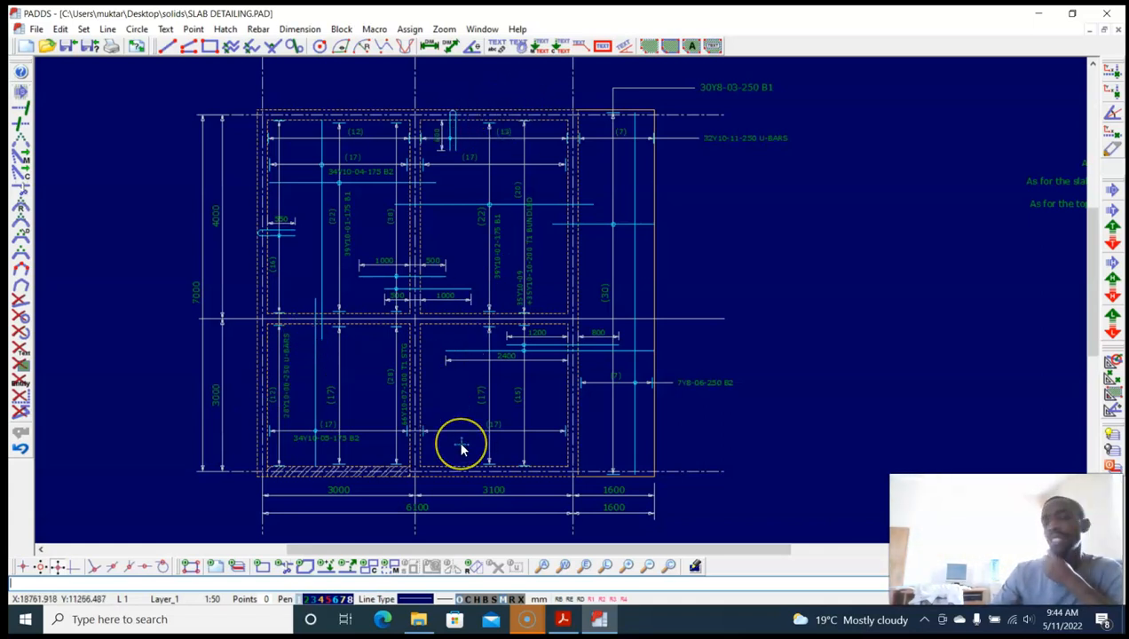
pyautogui.scroll(3, 456, 149)
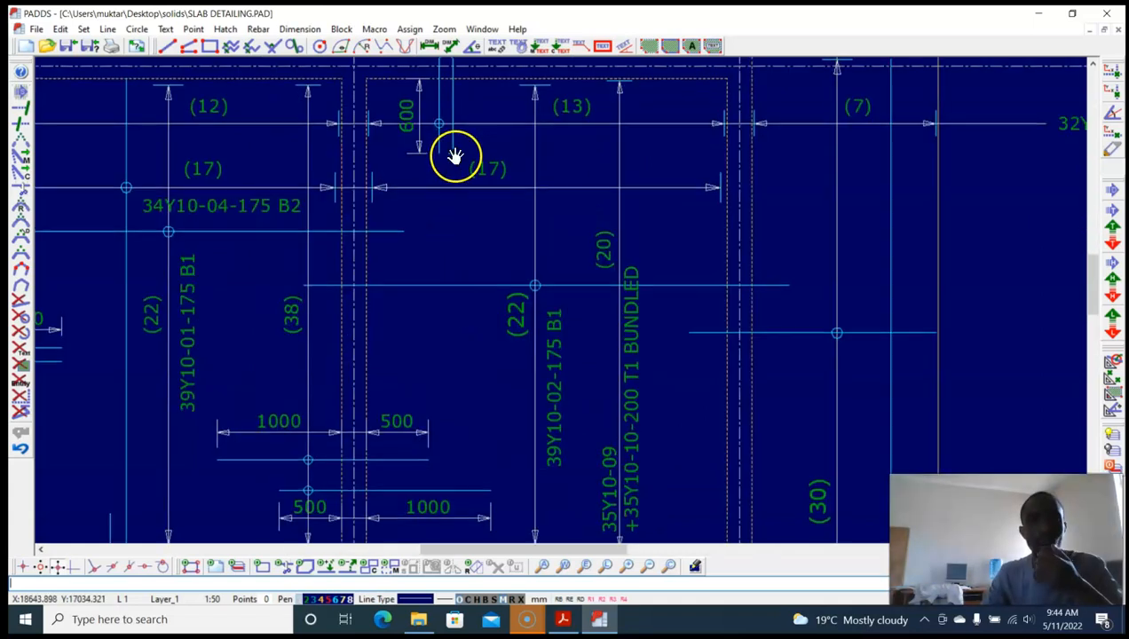
pyautogui.scroll(-3, 449, 169)
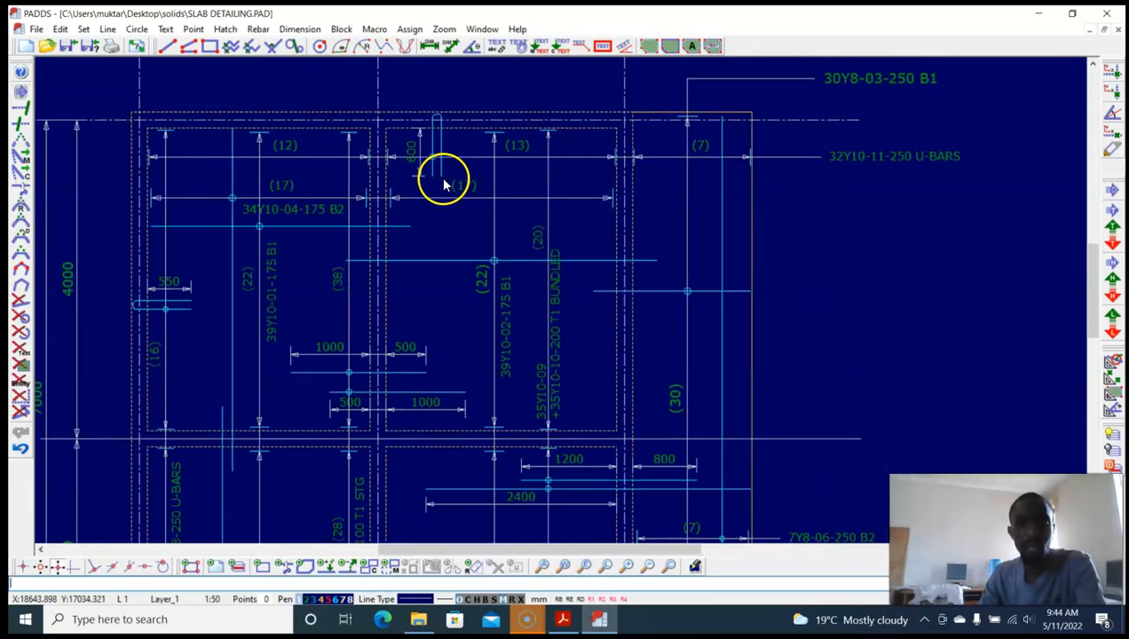